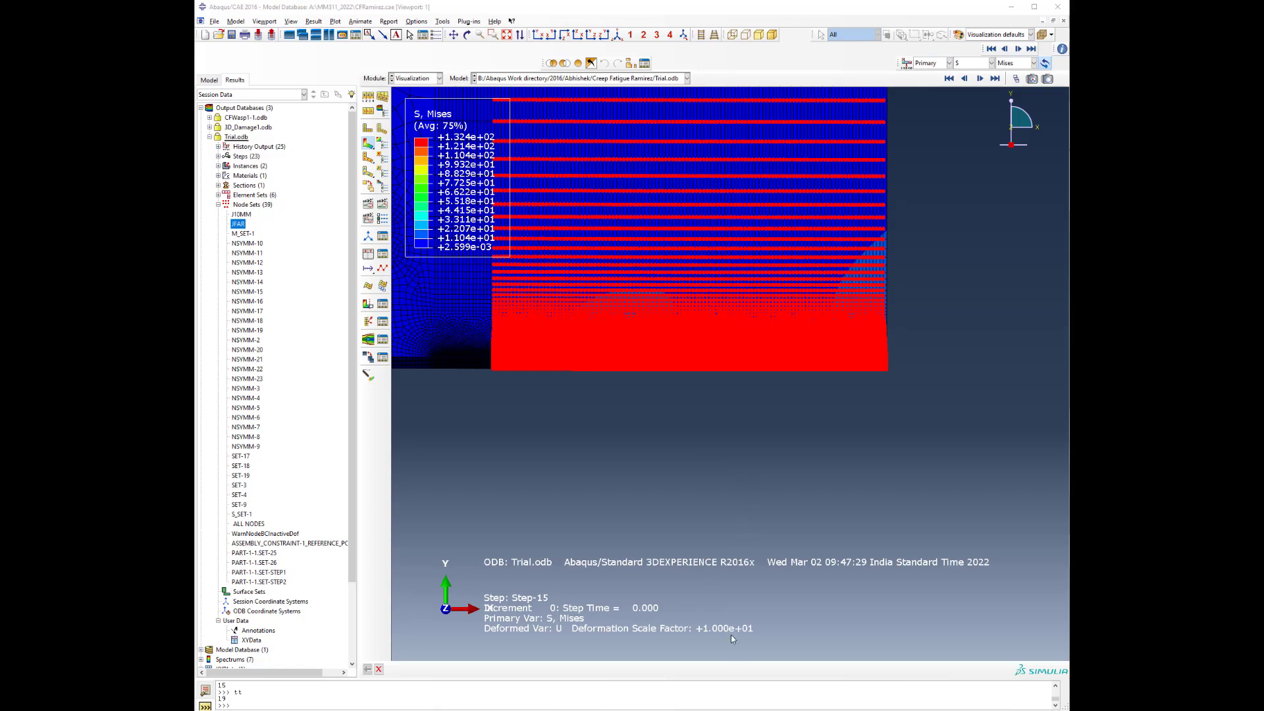
Switch to the plasticity-induced crack closure paper in Acrobat Reader and examine the specimen dimensions in Table 2 and material properties in Table 1
left_click(733, 710)
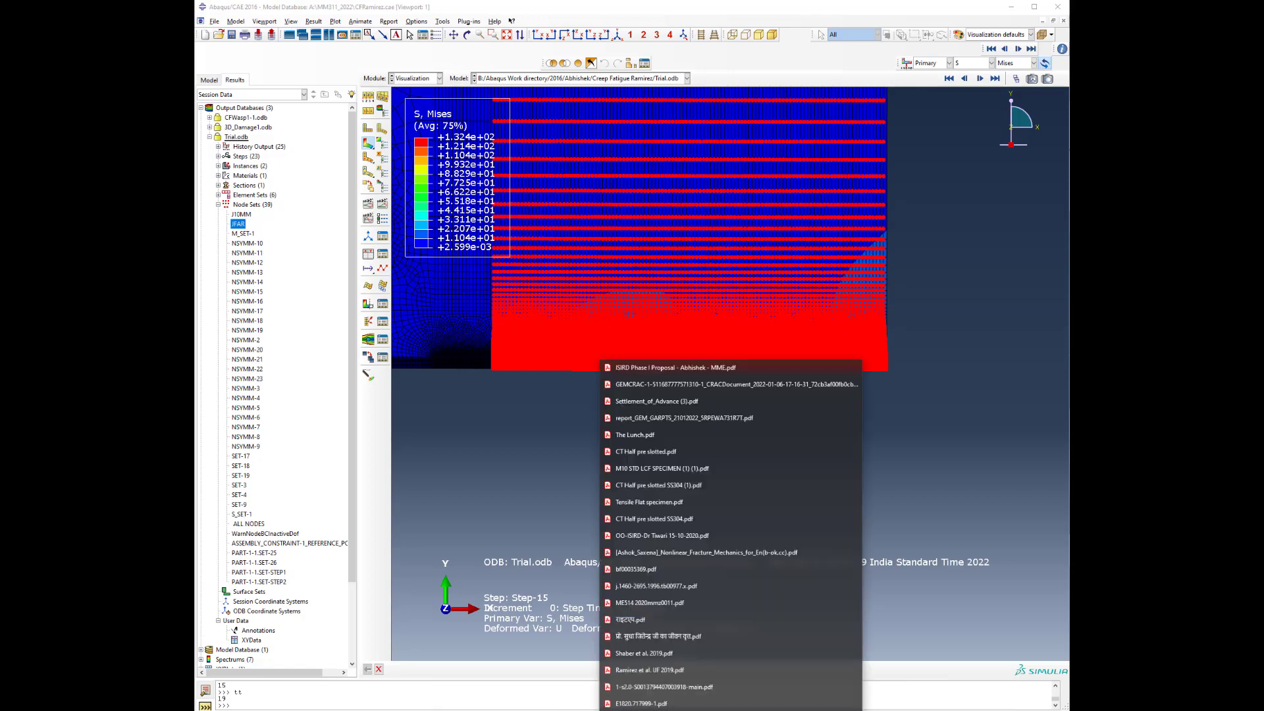
left_click(680, 672)
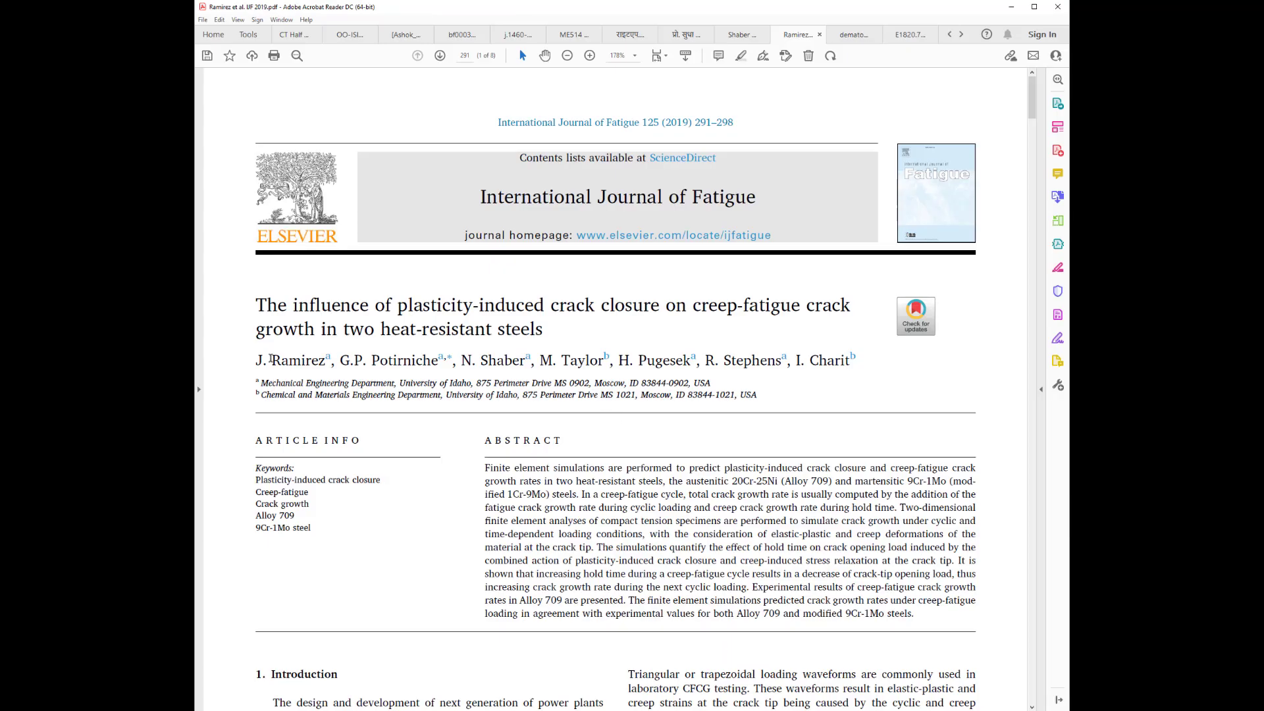
left_click_drag(271, 359, 335, 360)
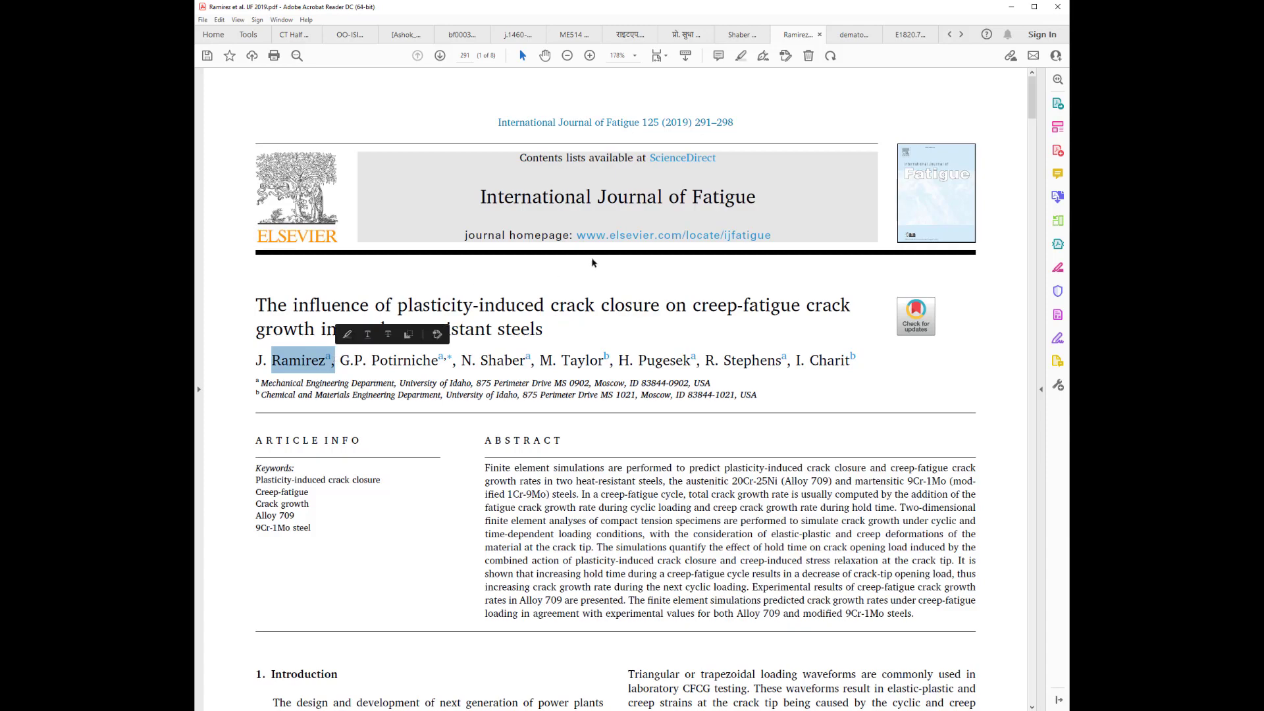
scroll(642, 420, "down", 1)
scroll(643, 420, "down", 5)
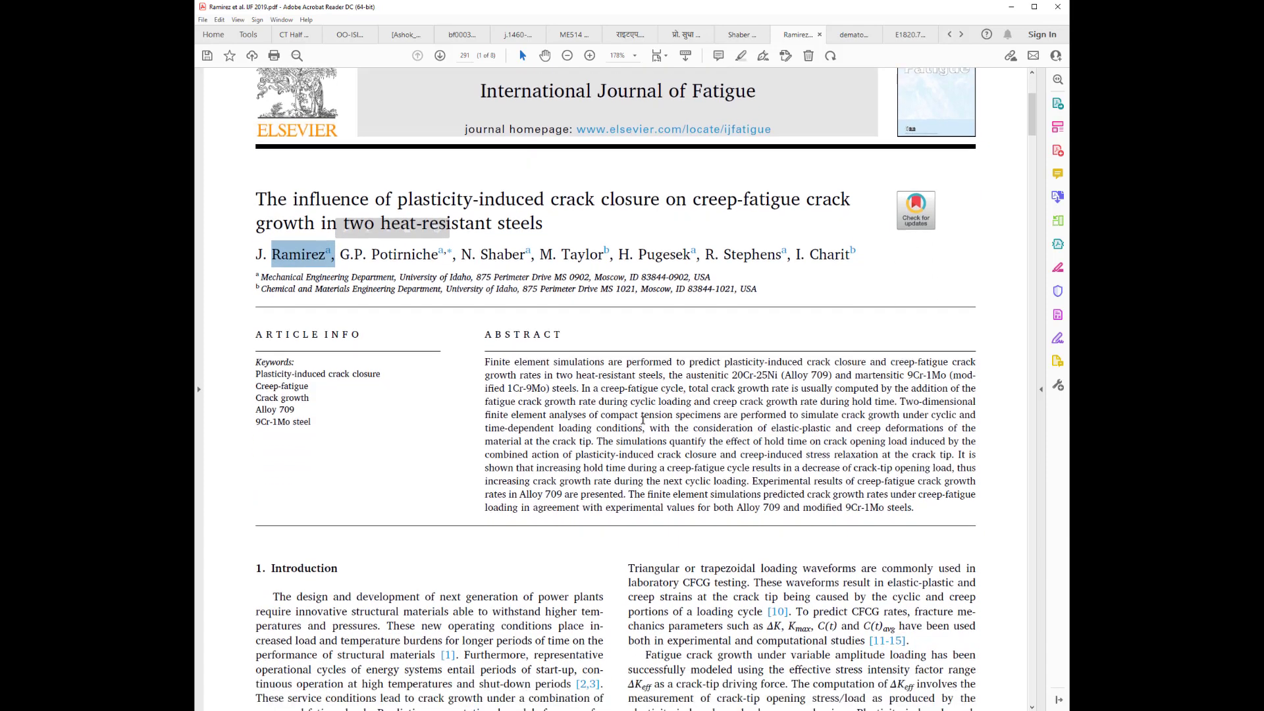
left_click_drag(1033, 137, 1032, 228)
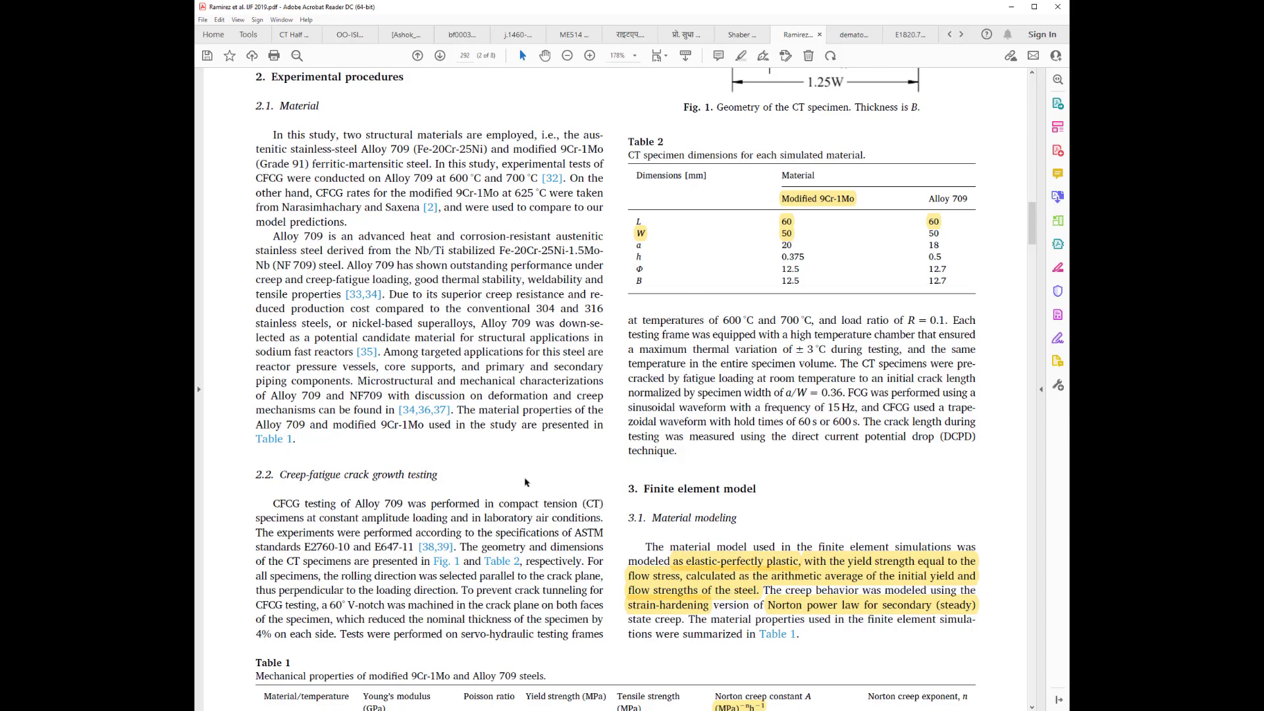
scroll(782, 535, "down", 3)
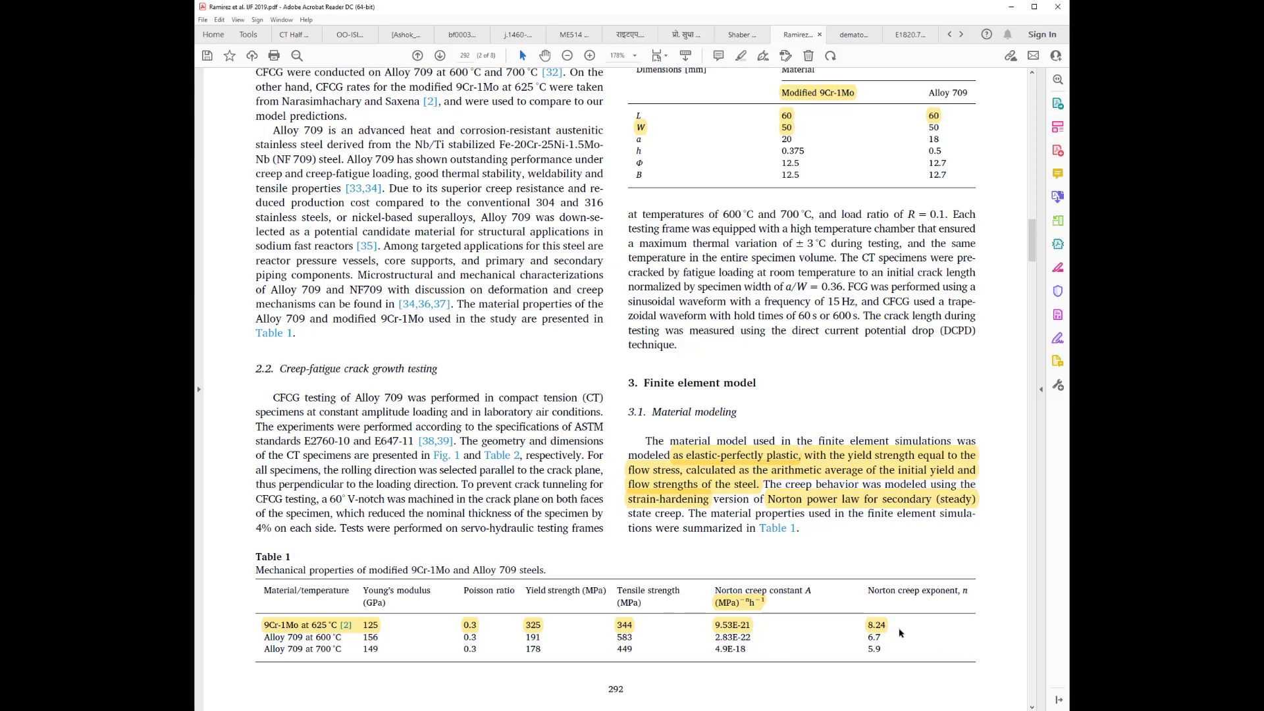
Examine the paper's loading waveform and mesh on page 293, plus the applied load conditions in the Model validation section
scroll(867, 582, "down", 3)
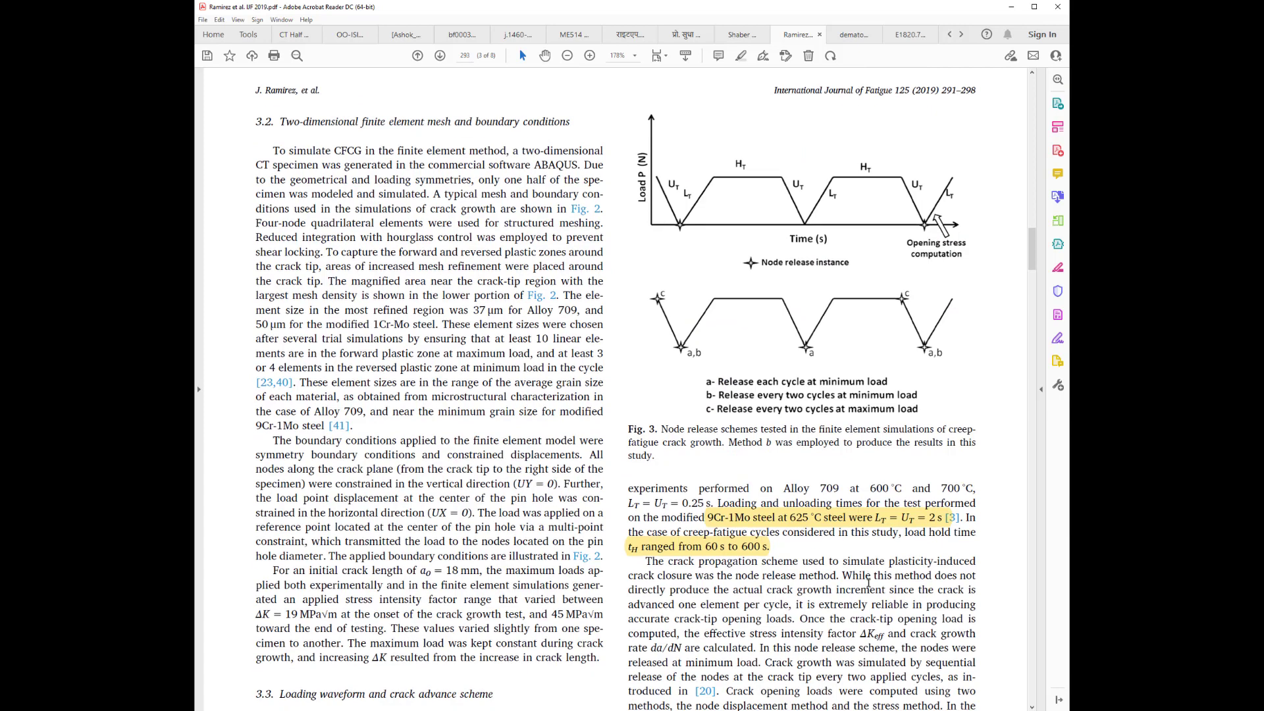
scroll(868, 582, "down", 1)
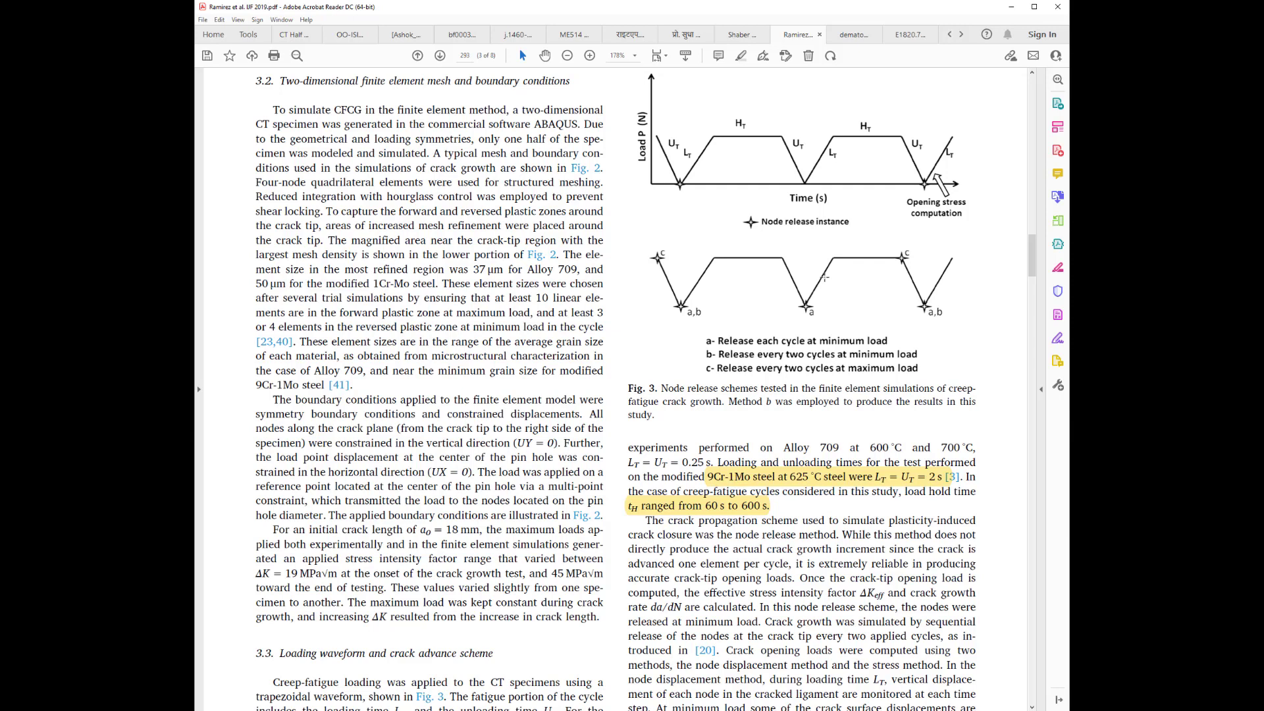
left_click_drag(644, 460, 709, 462)
left_click(798, 518)
scroll(662, 547, "down", 4)
scroll(650, 567, "down", 8)
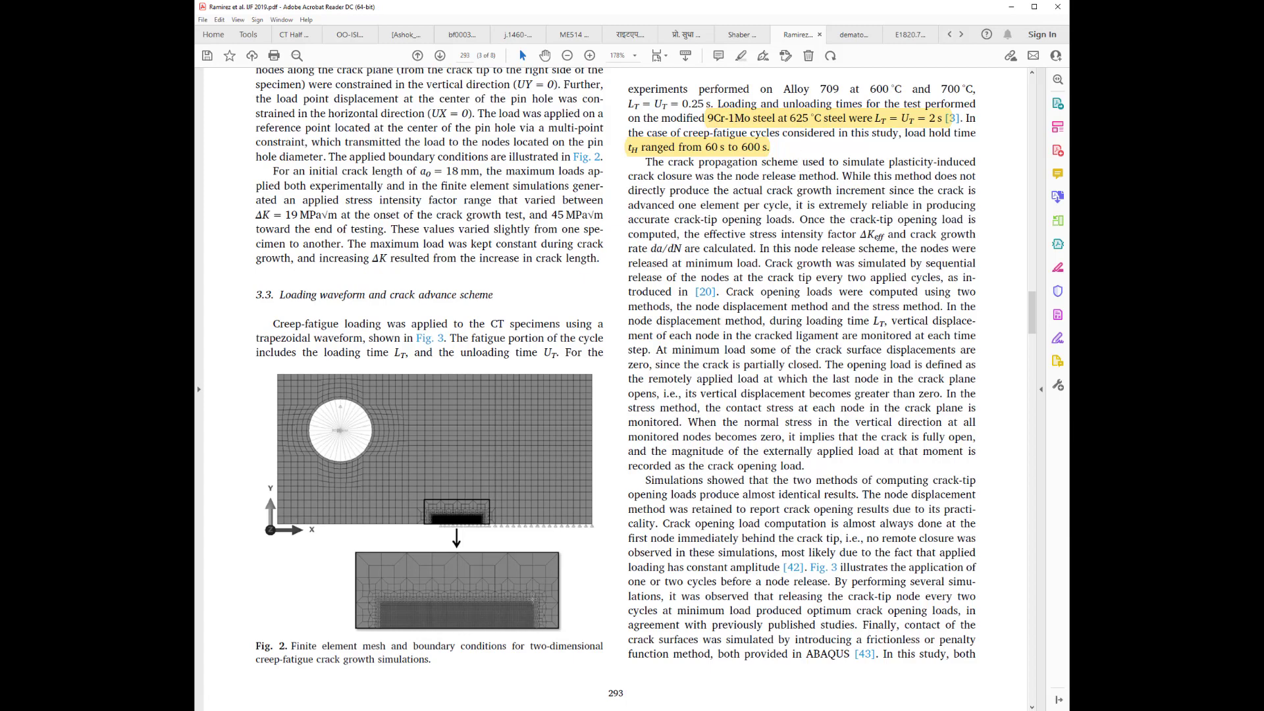
scroll(791, 482, "down", 10)
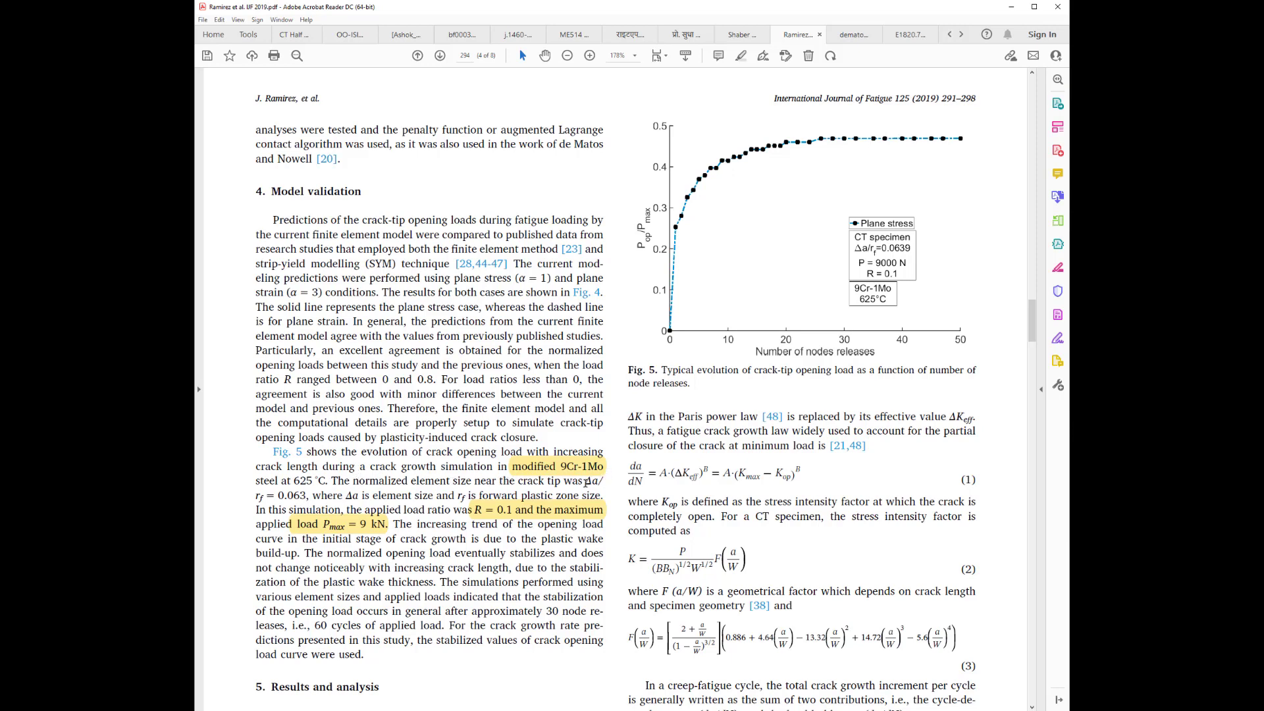
left_click(260, 497)
Return to Fig. 3 and examine node release scheme b, "Release every two cycles at minimum load"
scroll(559, 417, "up", 15)
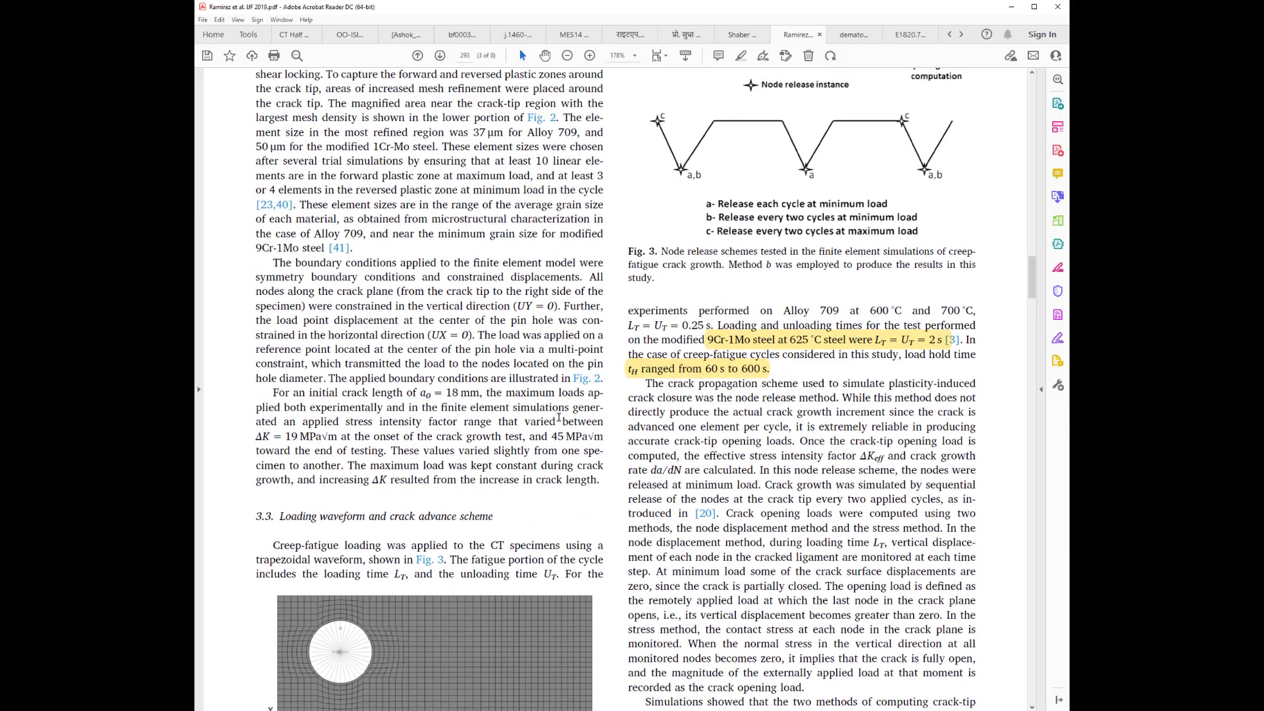
scroll(559, 417, "up", 2)
scroll(680, 184, "up", 2)
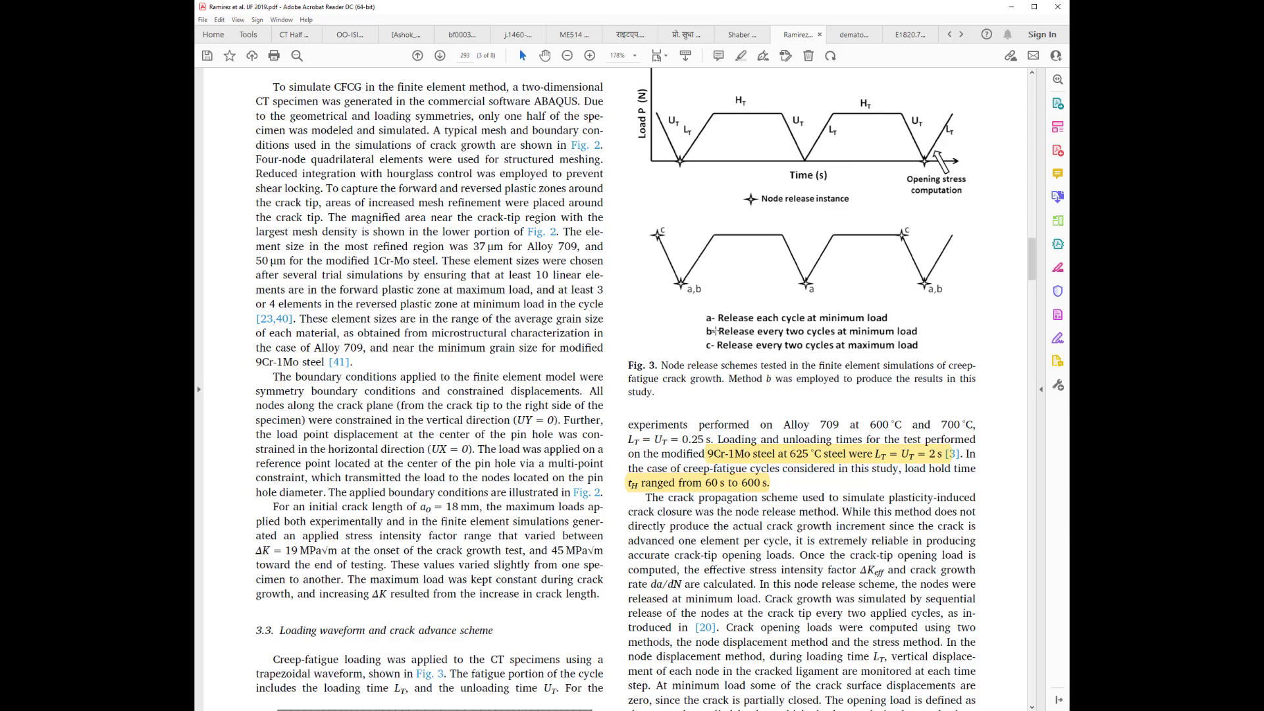
left_click_drag(716, 331, 926, 339)
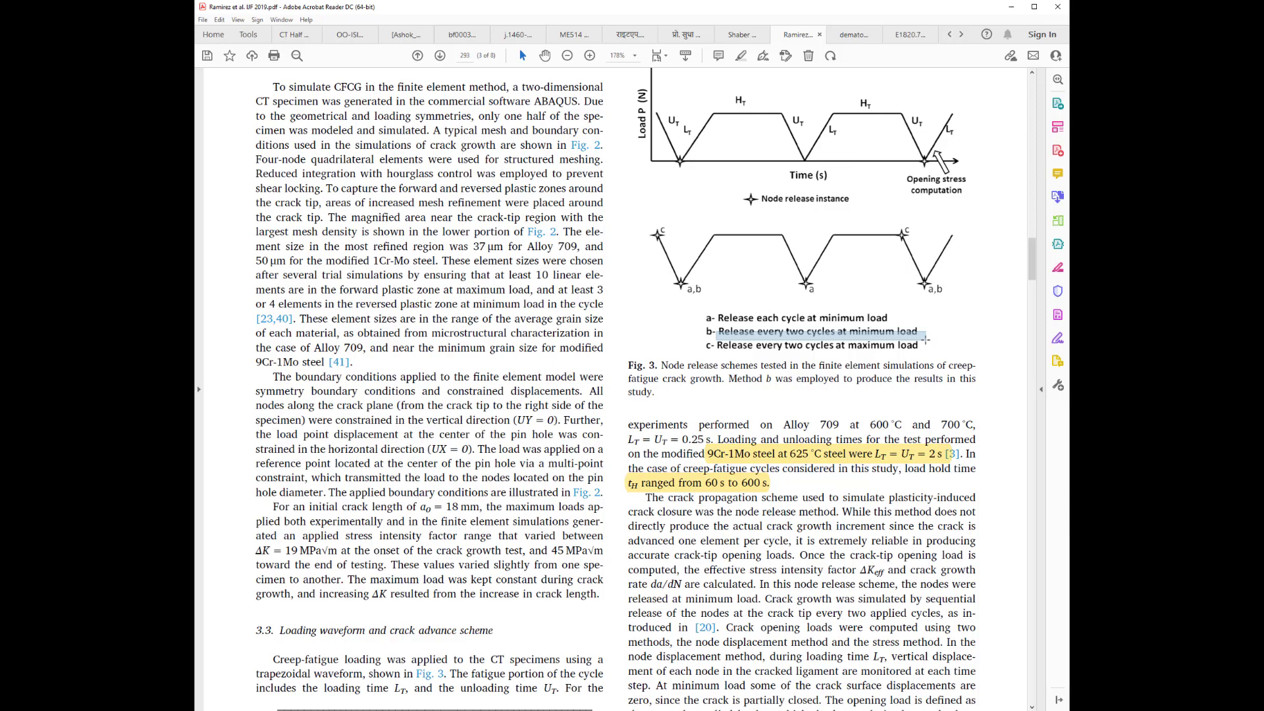
left_click_drag(926, 339, 926, 339)
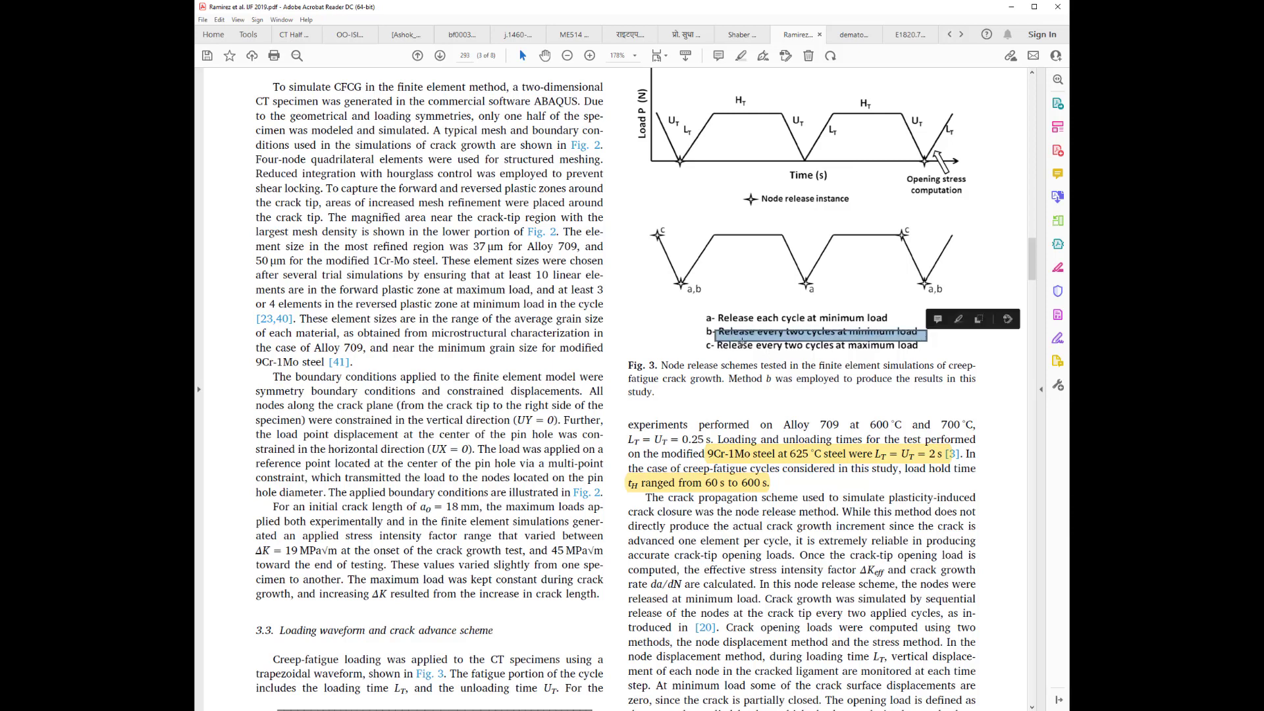
left_click(952, 349)
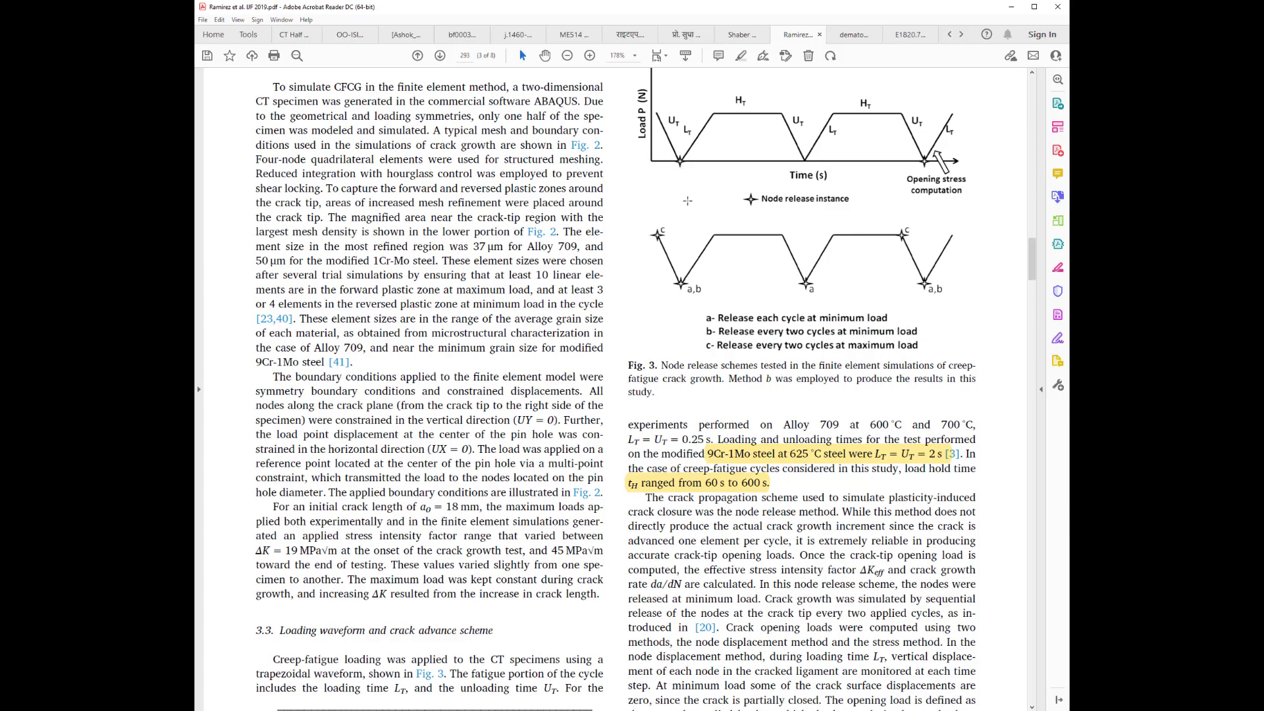
scroll(689, 199, "up", 1)
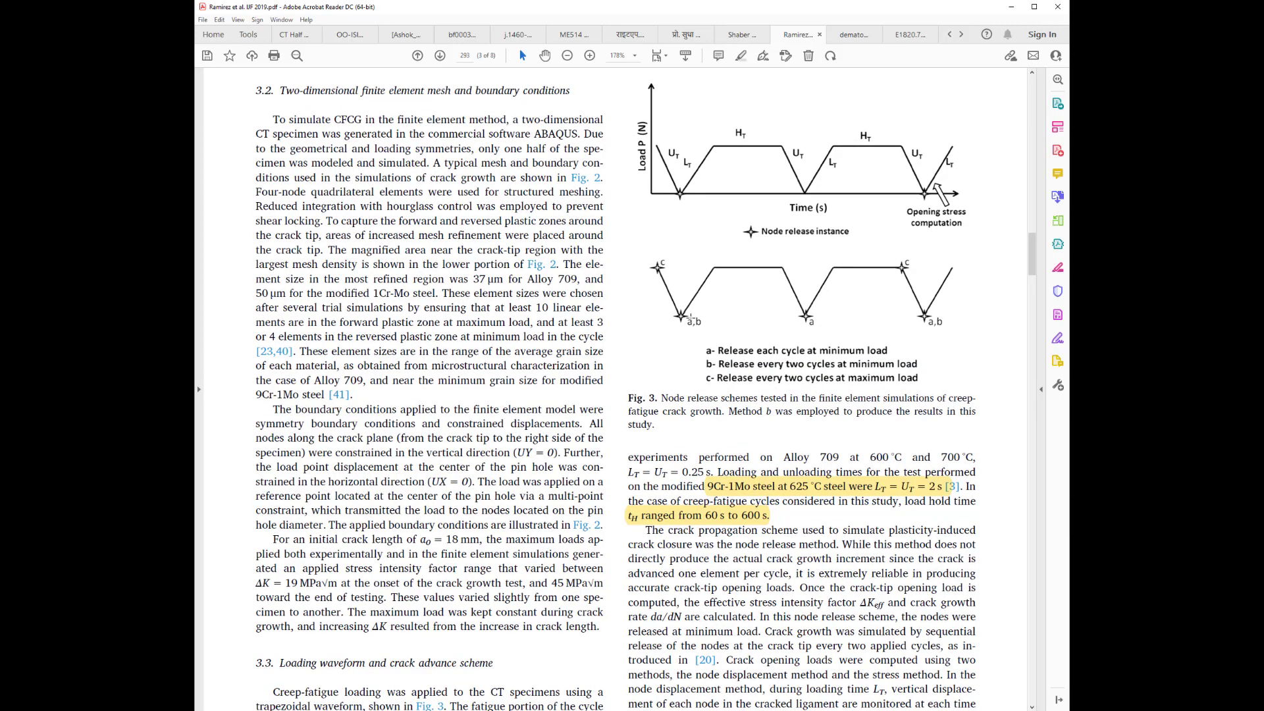
Review the Fig. 2 finite element mesh and the Fig. 5 plot of crack-tip opening load against node releases
scroll(391, 472, "down", 1)
scroll(391, 473, "down", 8)
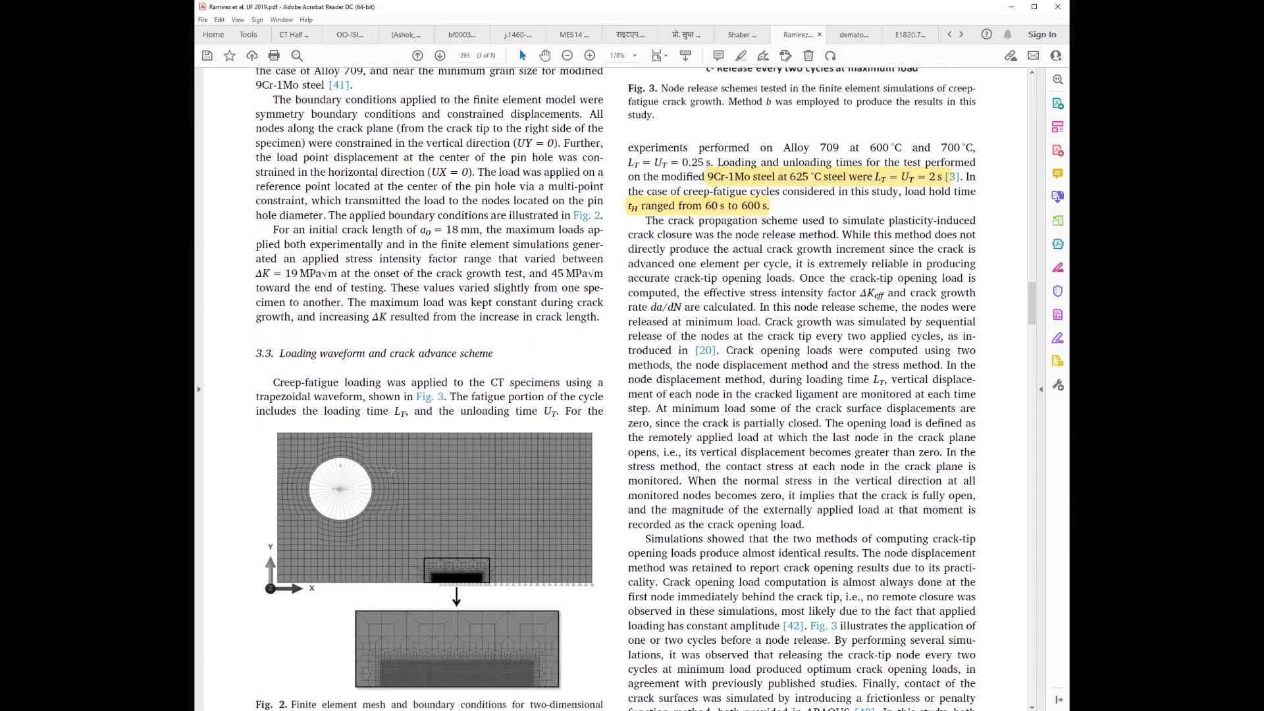
scroll(397, 470, "down", 10)
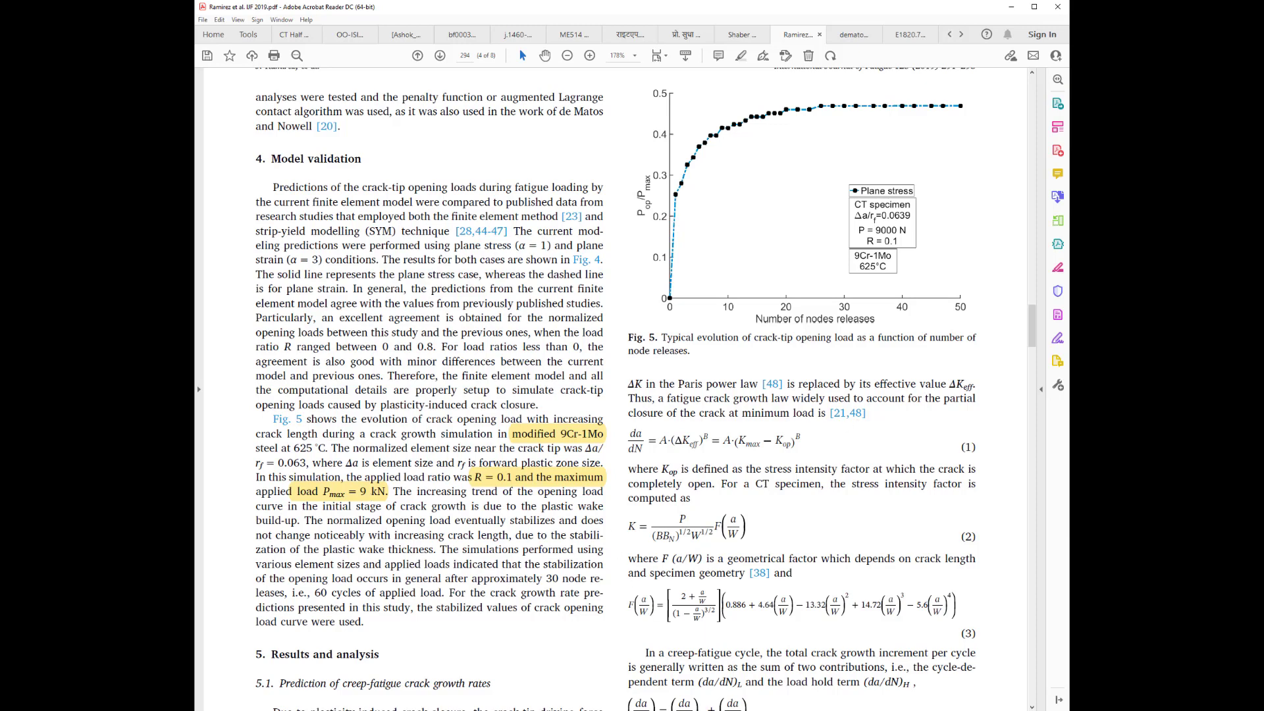
Switch to Abaqus/CAE, change to the Property module and open the Material Manager
left_click(782, 710)
left_click(691, 698)
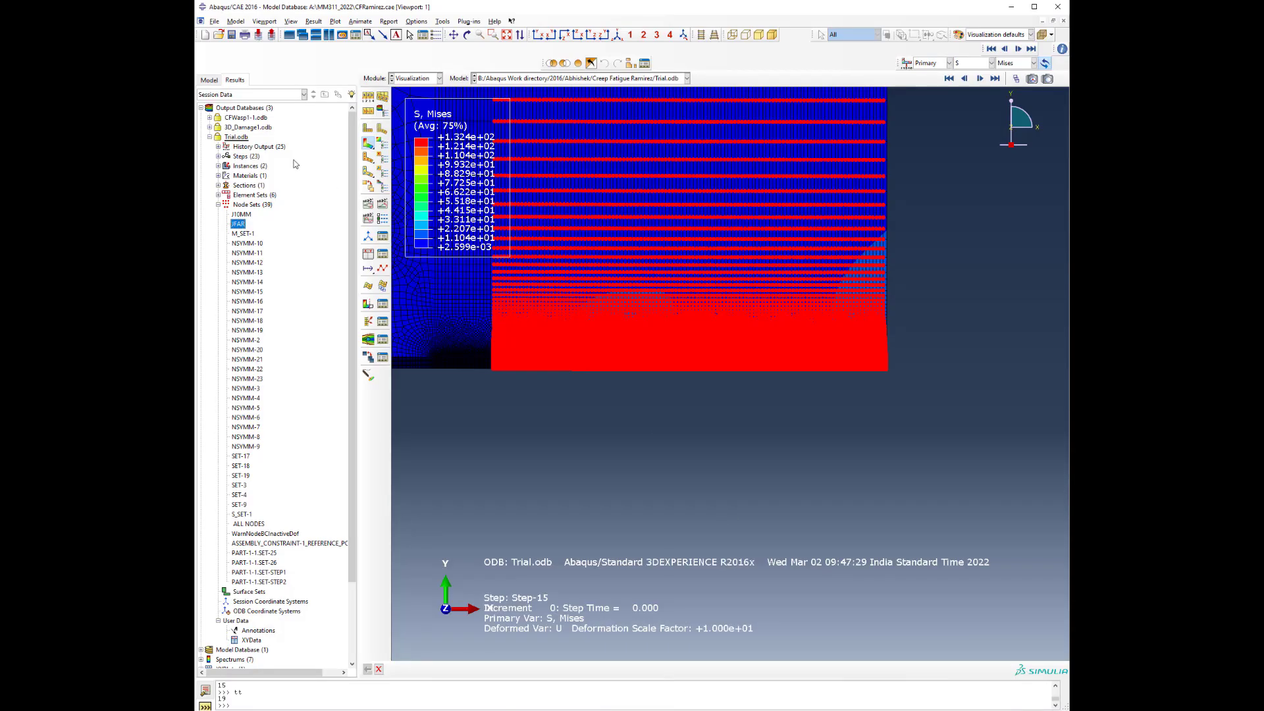
left_click(415, 80)
left_click(413, 91)
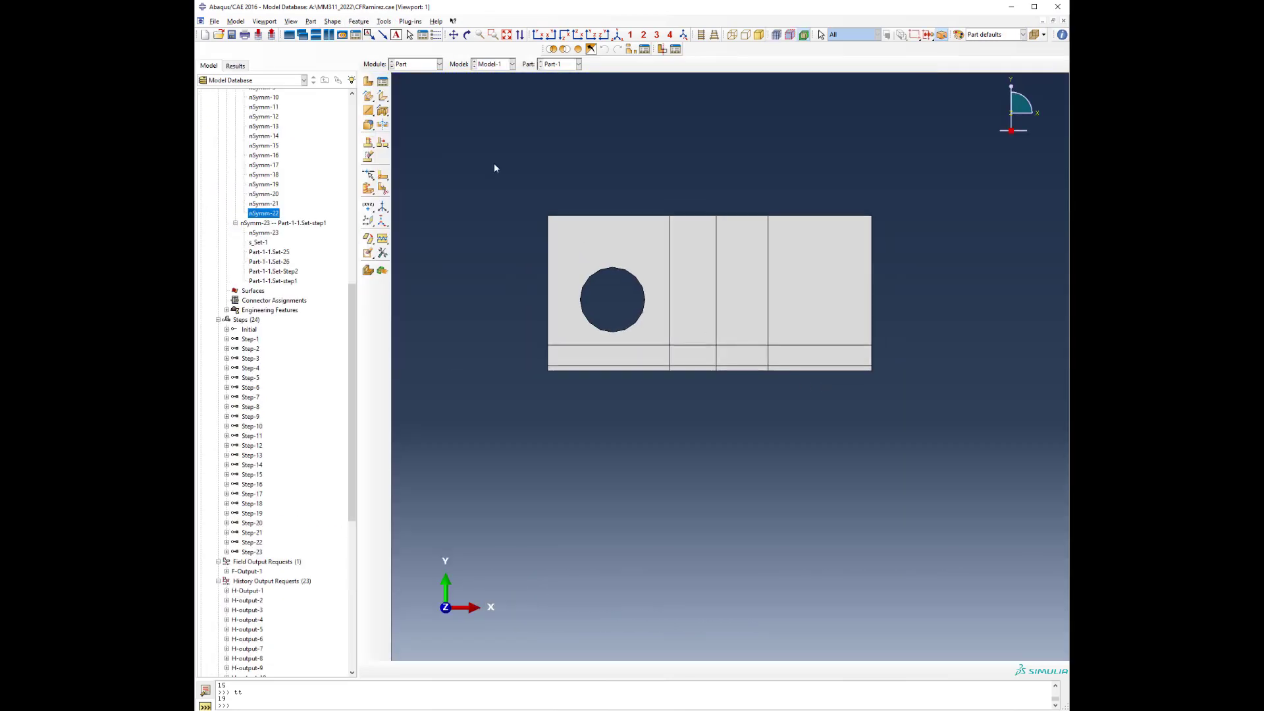
left_click(415, 63)
left_click(408, 86)
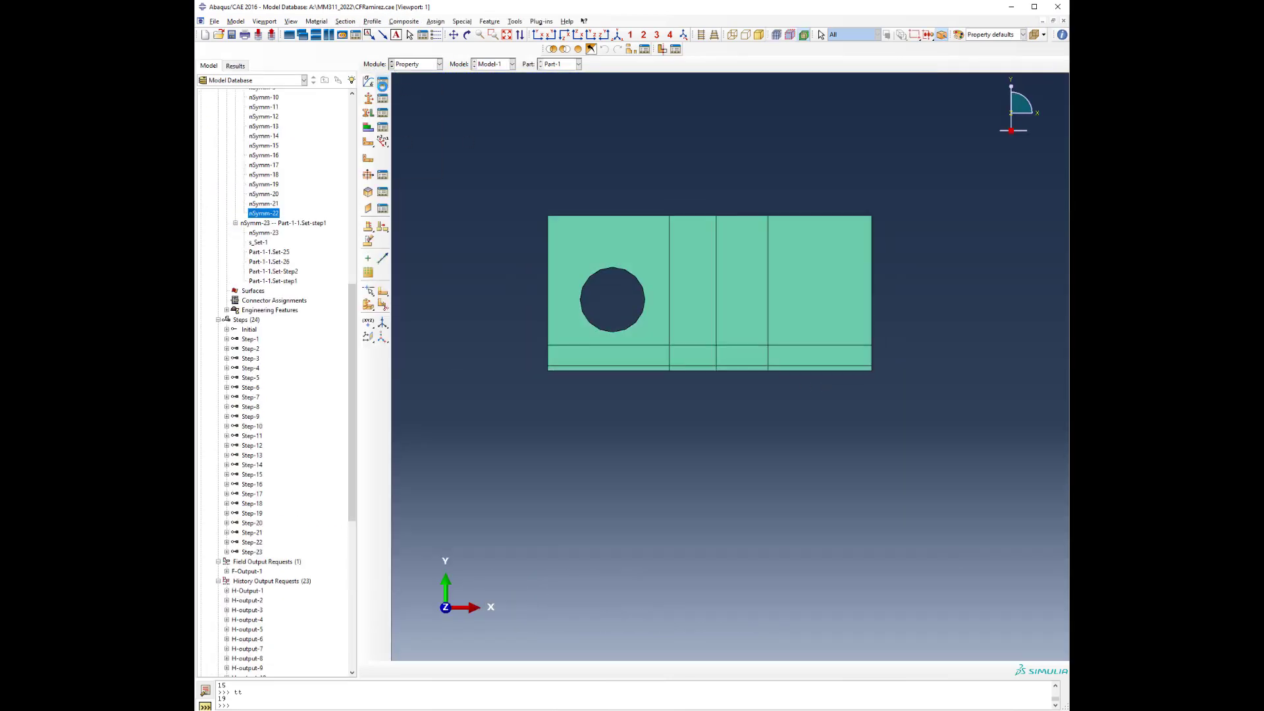
left_click(383, 82)
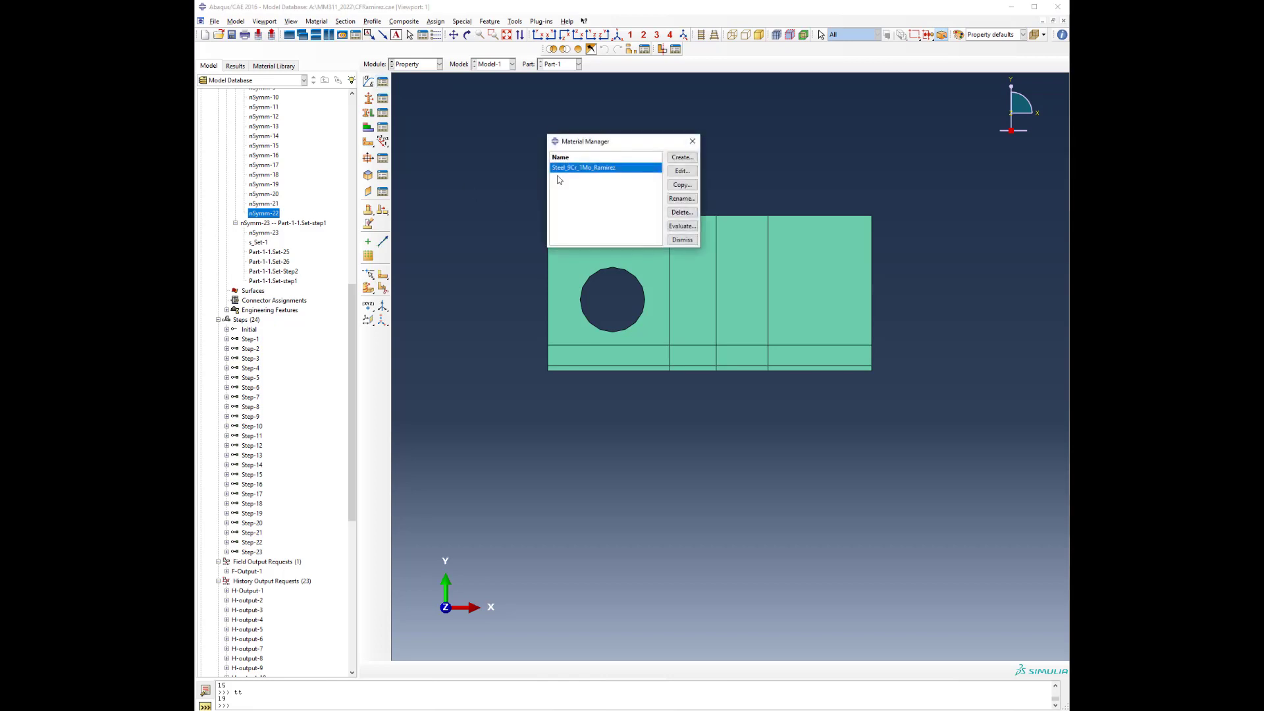
Open the 9Cr-1Mo steel material for editing and review its creep, elastic and plastic data
left_click(682, 171)
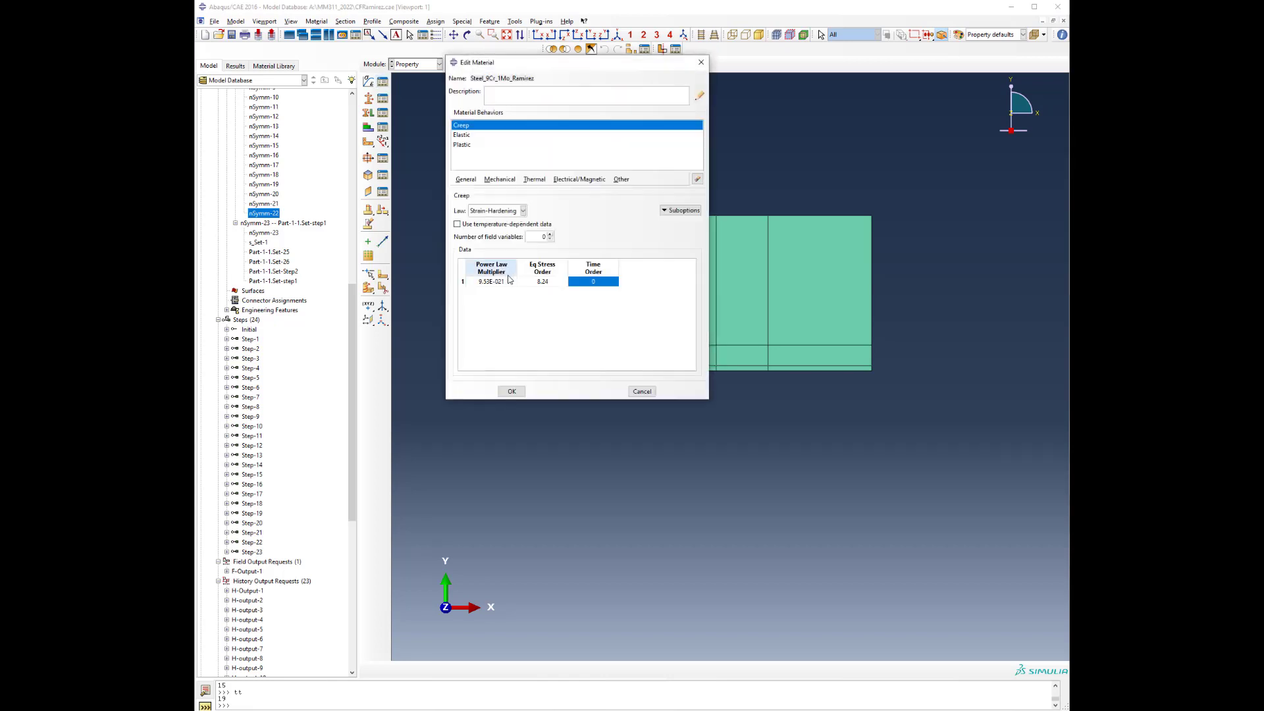
left_click(461, 134)
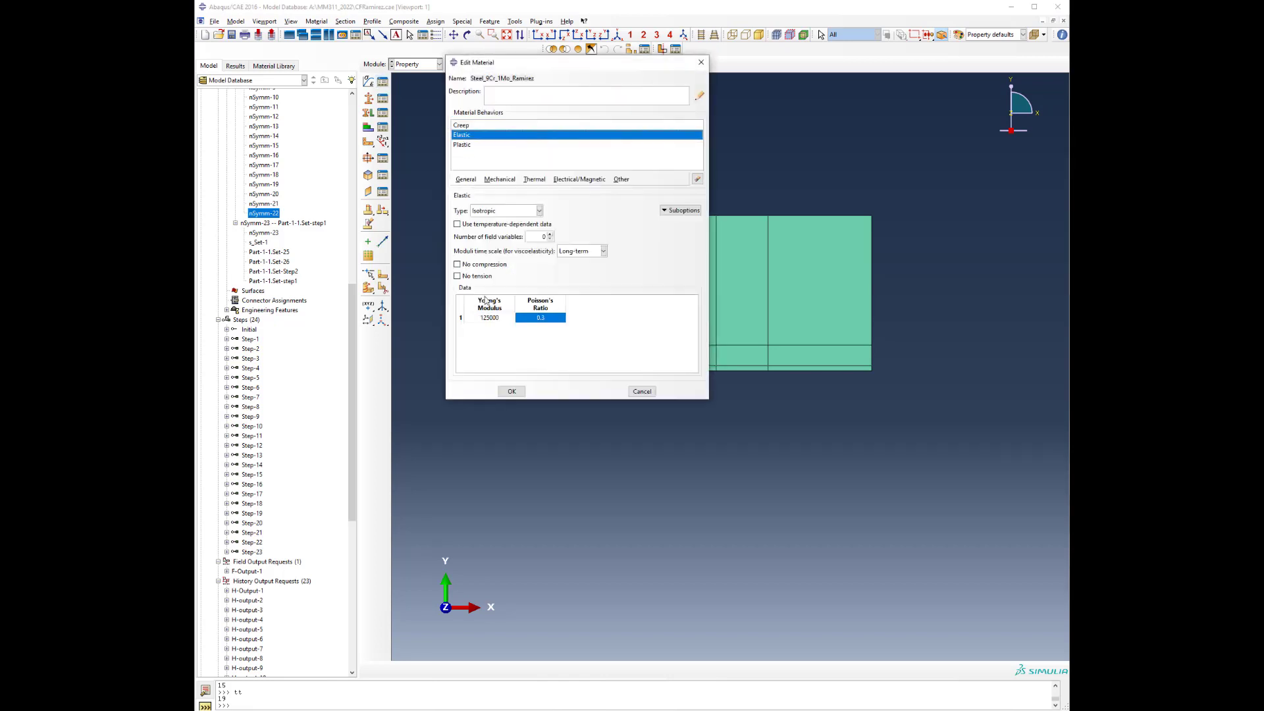
left_click(462, 144)
scroll(544, 329, "up", 3)
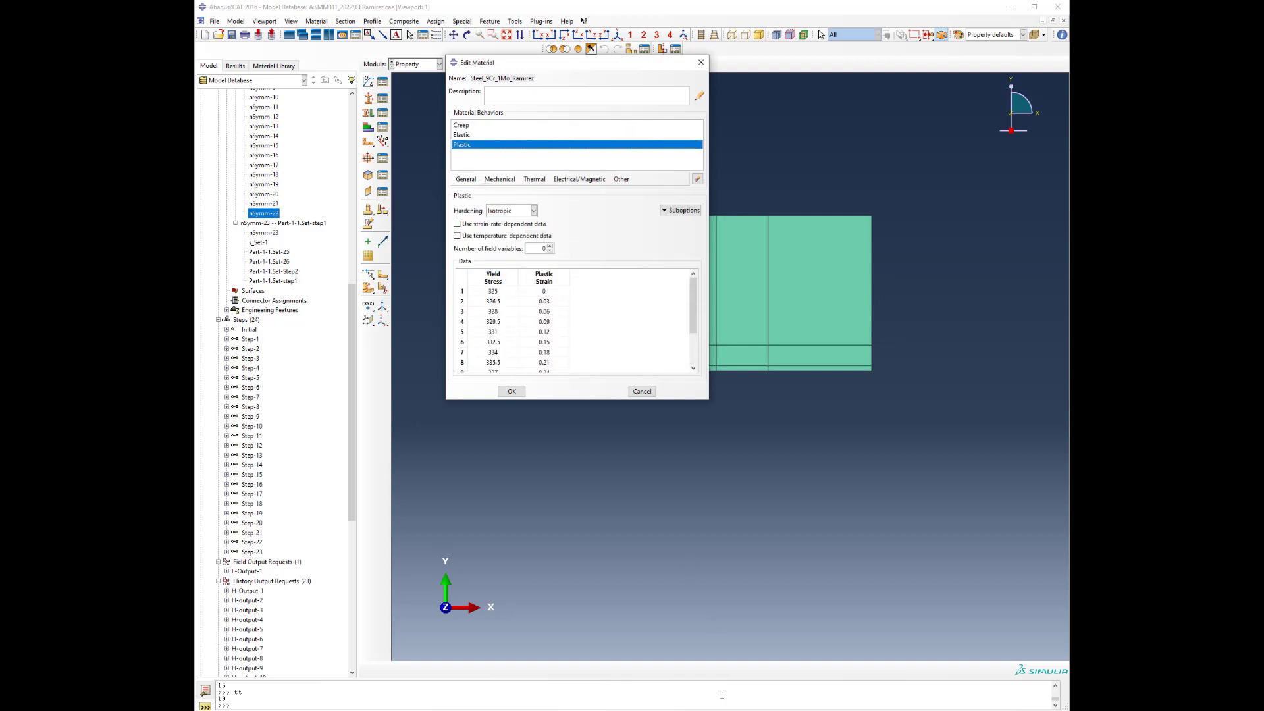
Go back to the paper in Acrobat Reader and examine the Material modeling section and the 9Cr-1Mo strength values in Table 1
left_click(731, 710)
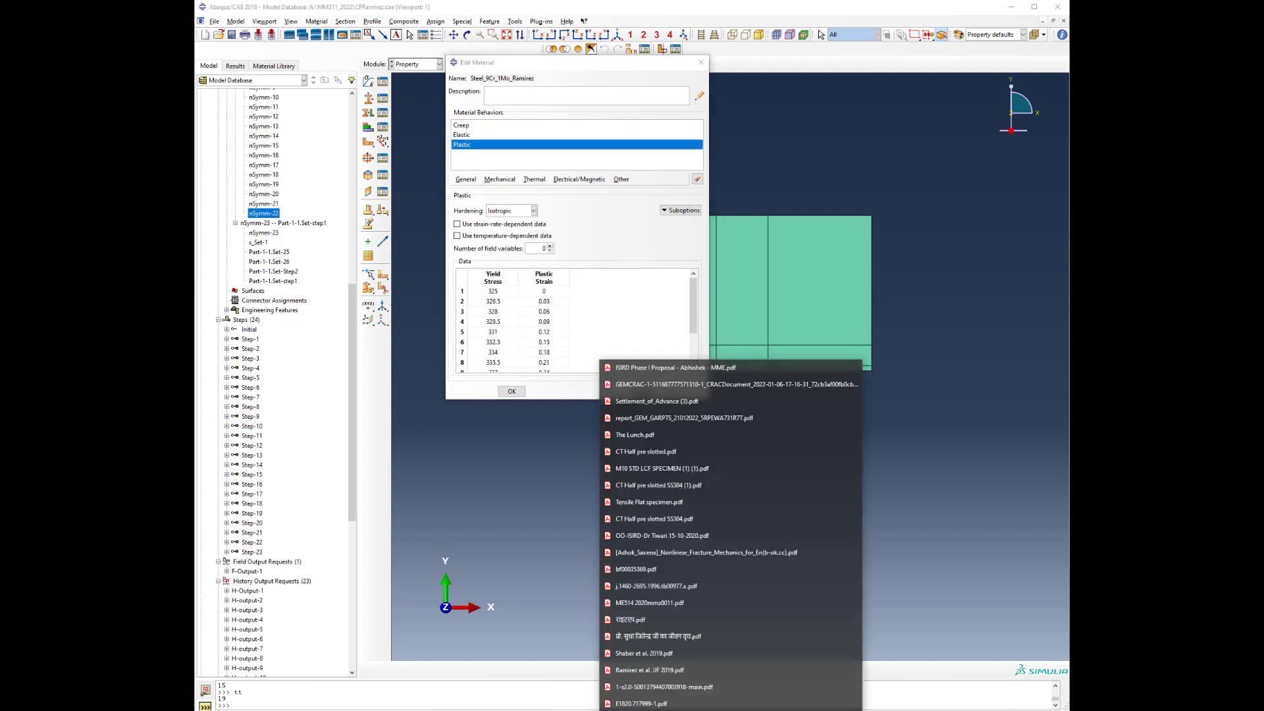
left_click(657, 673)
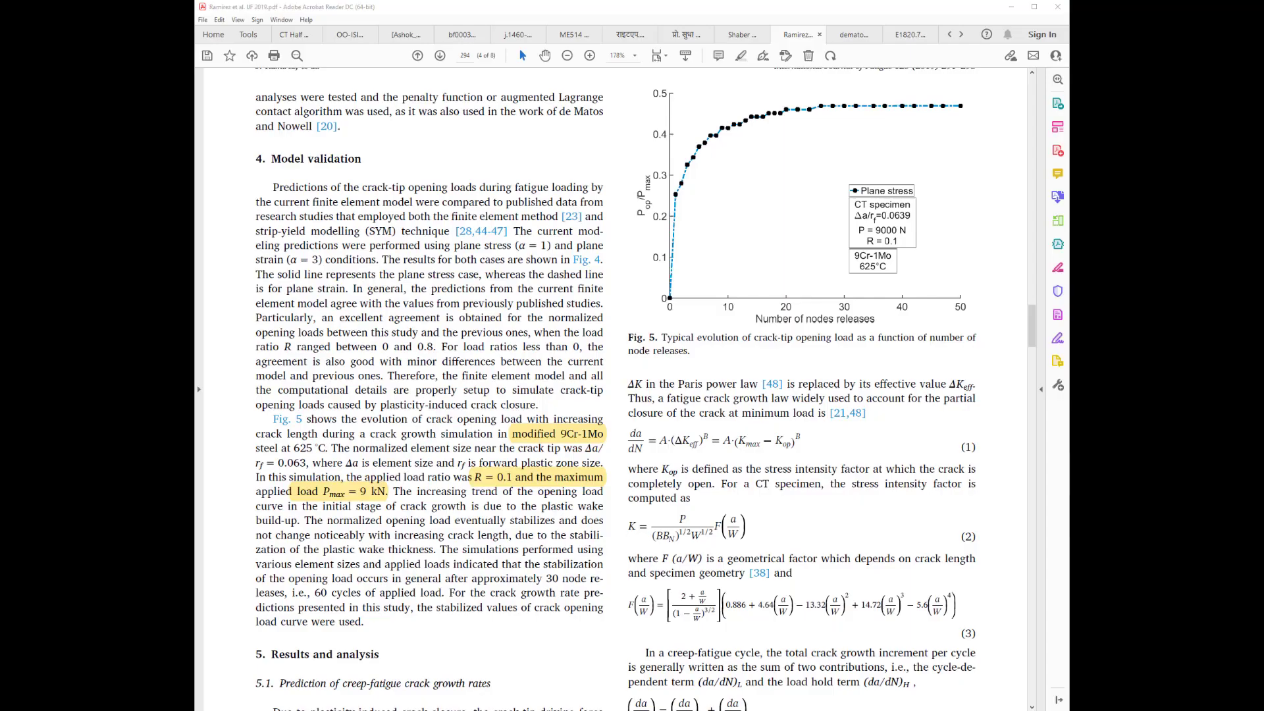
scroll(678, 498, "up", 2)
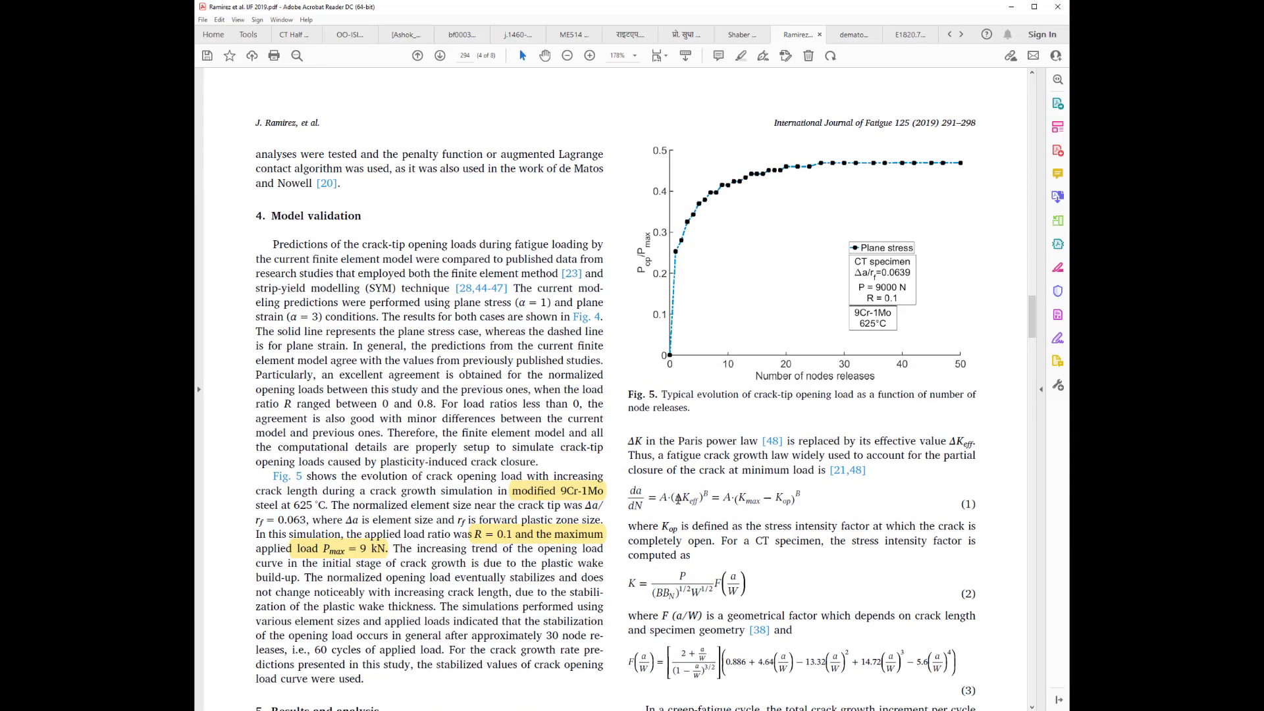
scroll(679, 499, "up", 12)
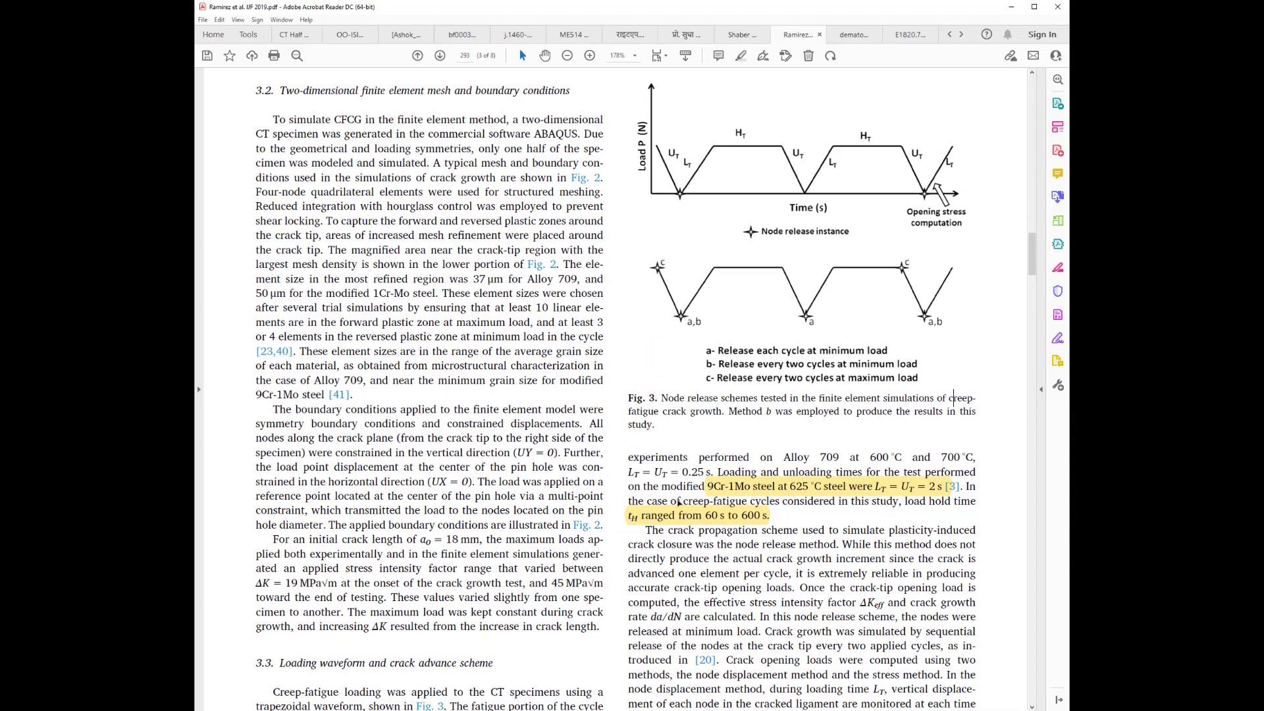
left_click_drag(1031, 253, 1031, 223)
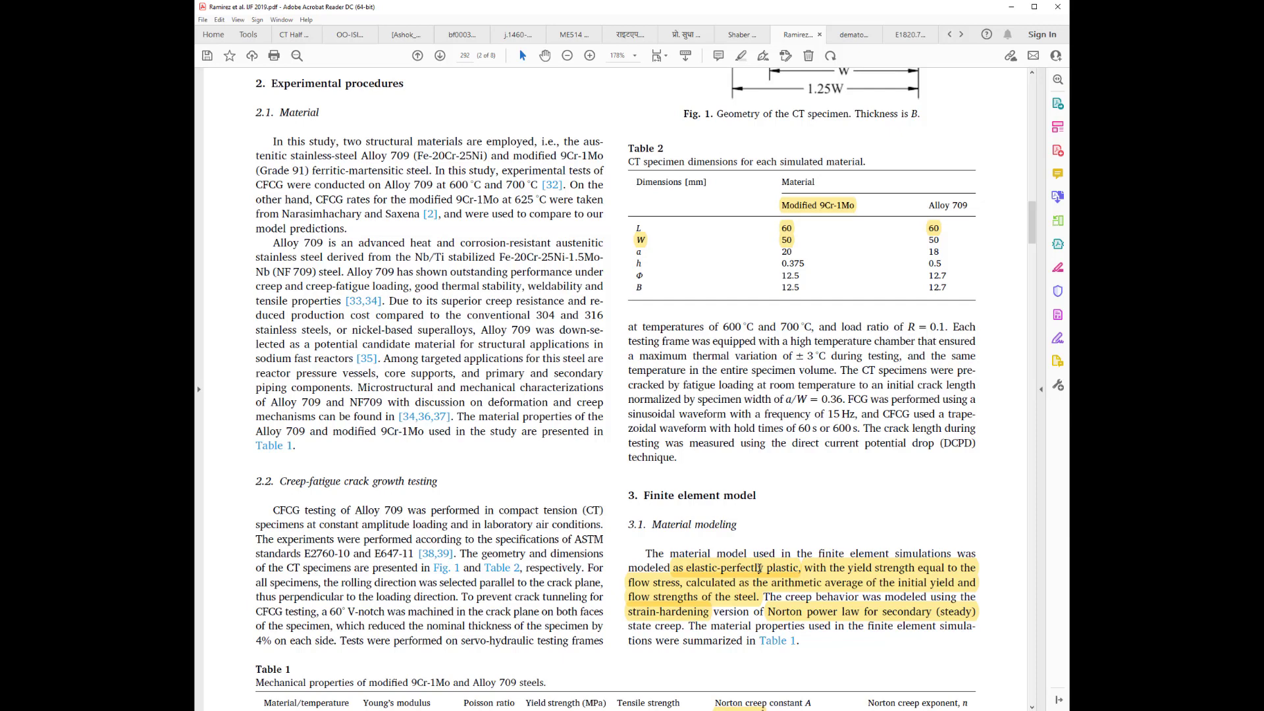
scroll(759, 568, "down", 1)
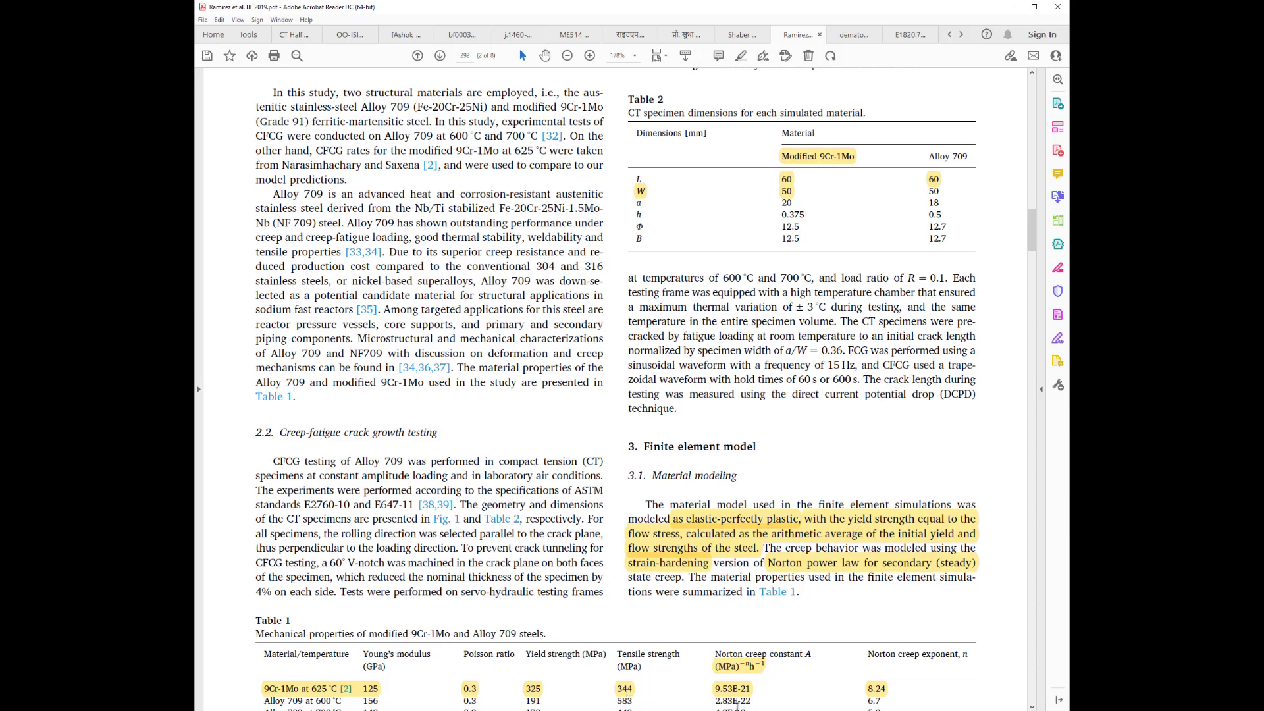
Return to Abaqus/CAE and inspect the steel's plastic yield stress and plastic strain rows through row 14
mouse_move(781, 709)
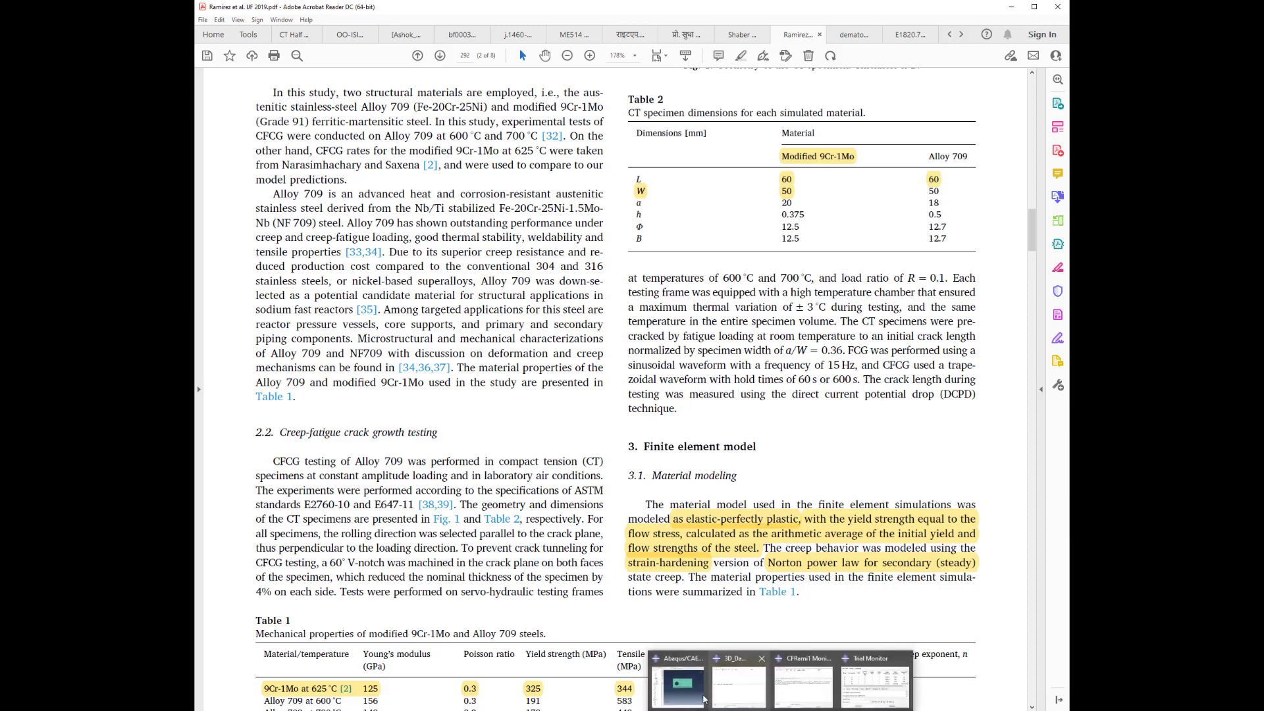
left_click(678, 679)
left_click_drag(497, 291, 562, 289)
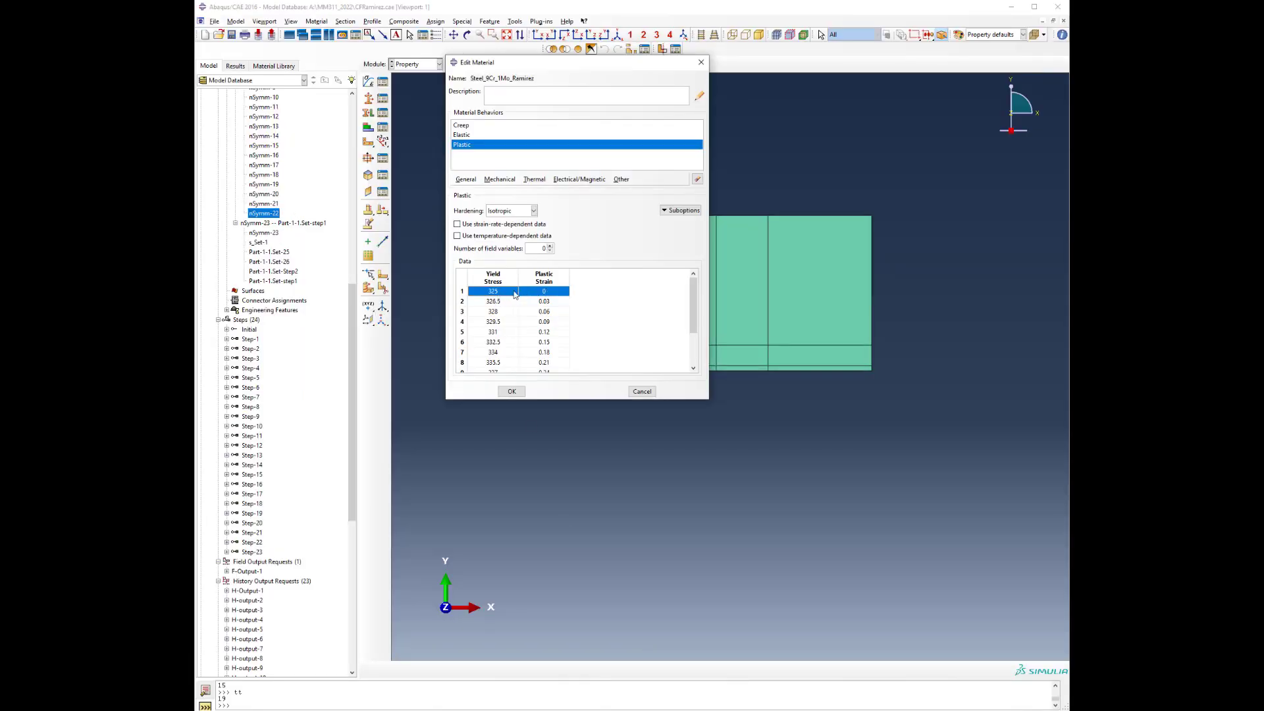
left_click(553, 291)
left_click(497, 294)
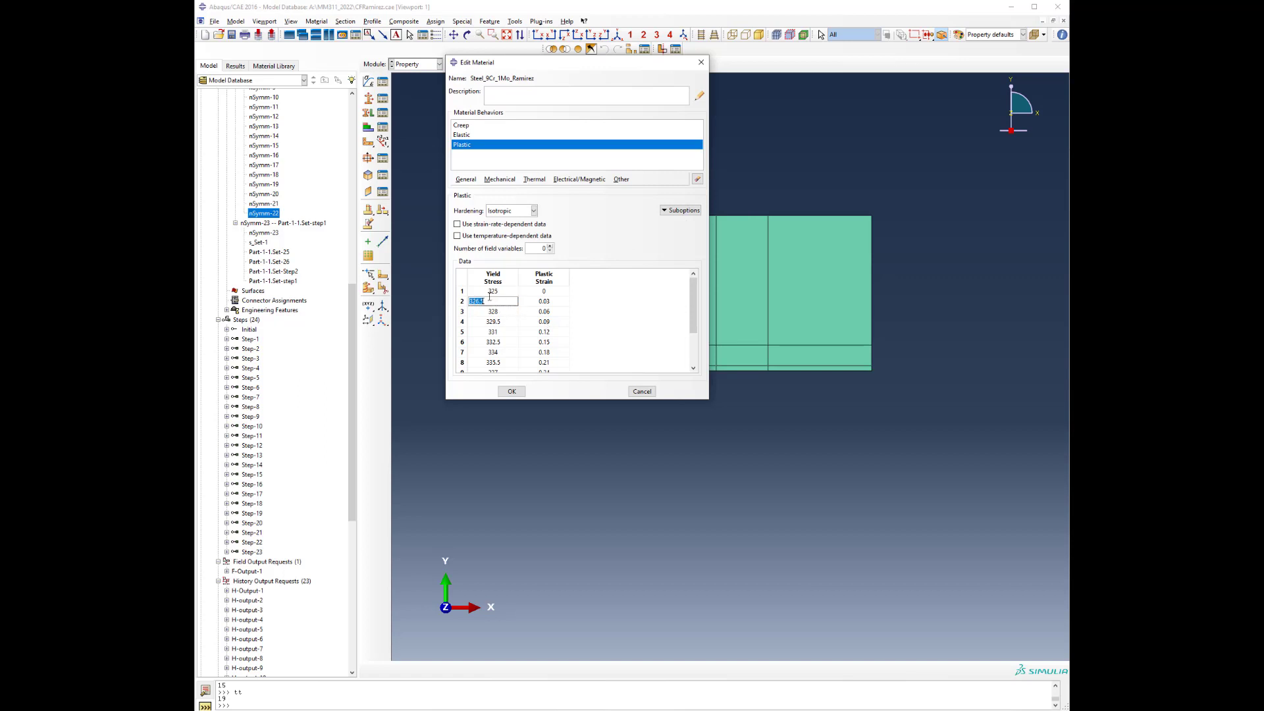
scroll(492, 324, "down", 1)
scroll(493, 324, "down", 1)
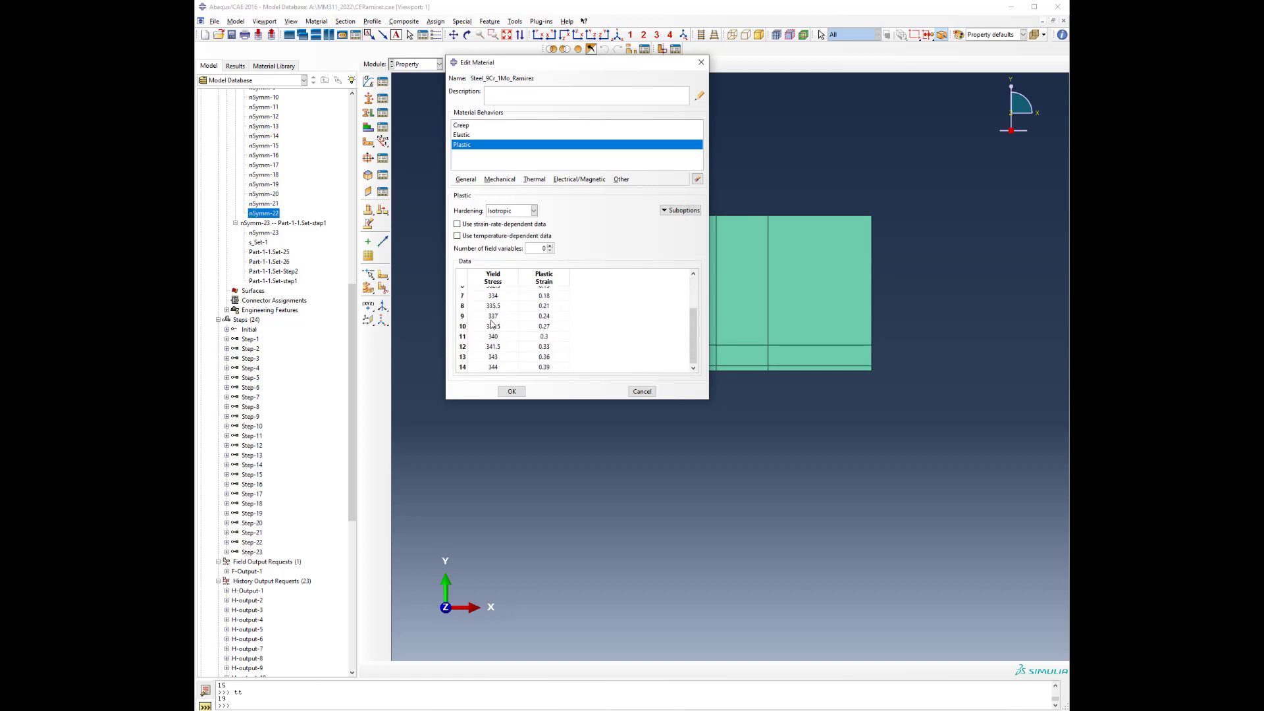
Review the steel's first and last plastic yield stress and plastic strain rows, then accept the material data
double_click(512, 367)
scroll(530, 324, "up", 2)
scroll(539, 342, "down", 1)
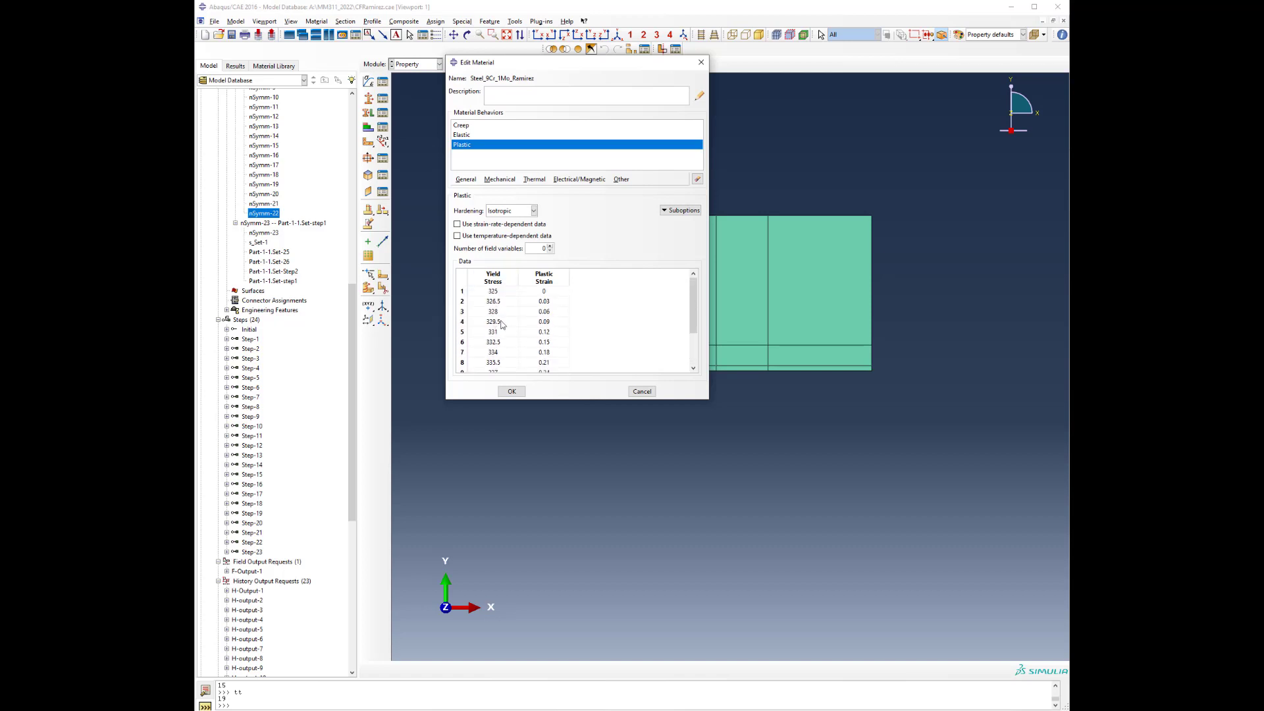
scroll(535, 351, "down", 1)
scroll(535, 350, "down", 1)
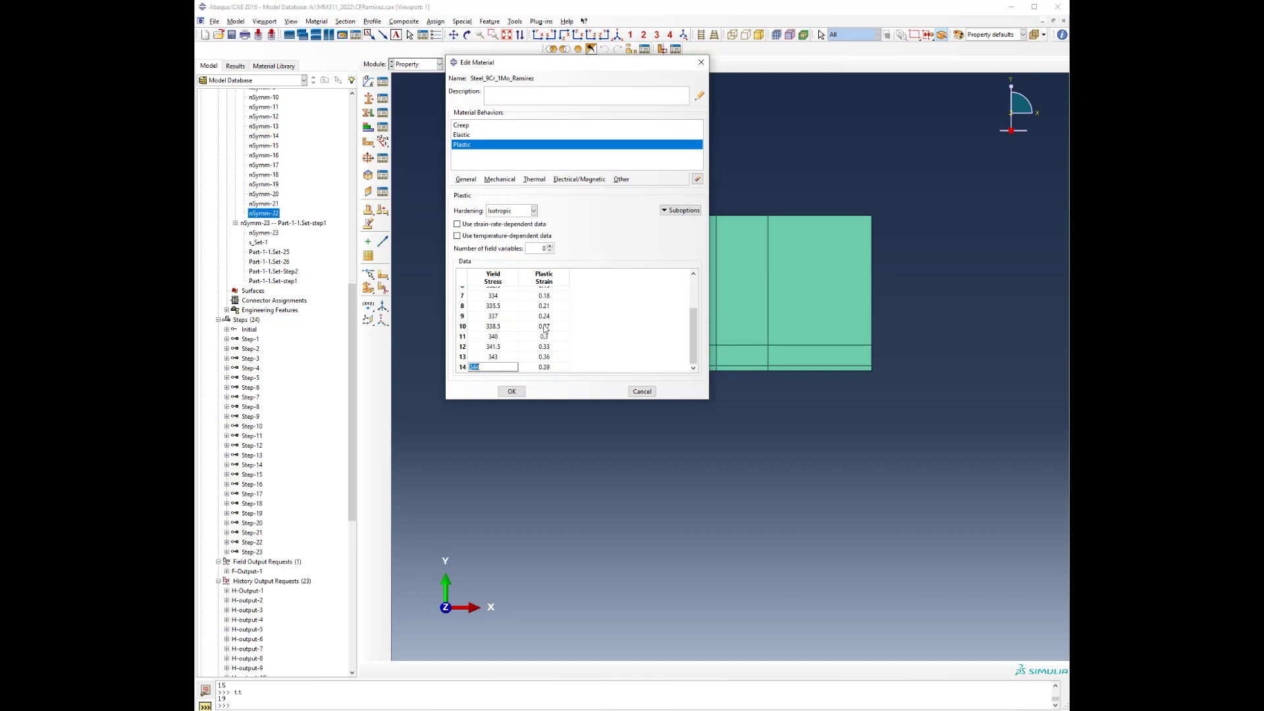
left_click(551, 367)
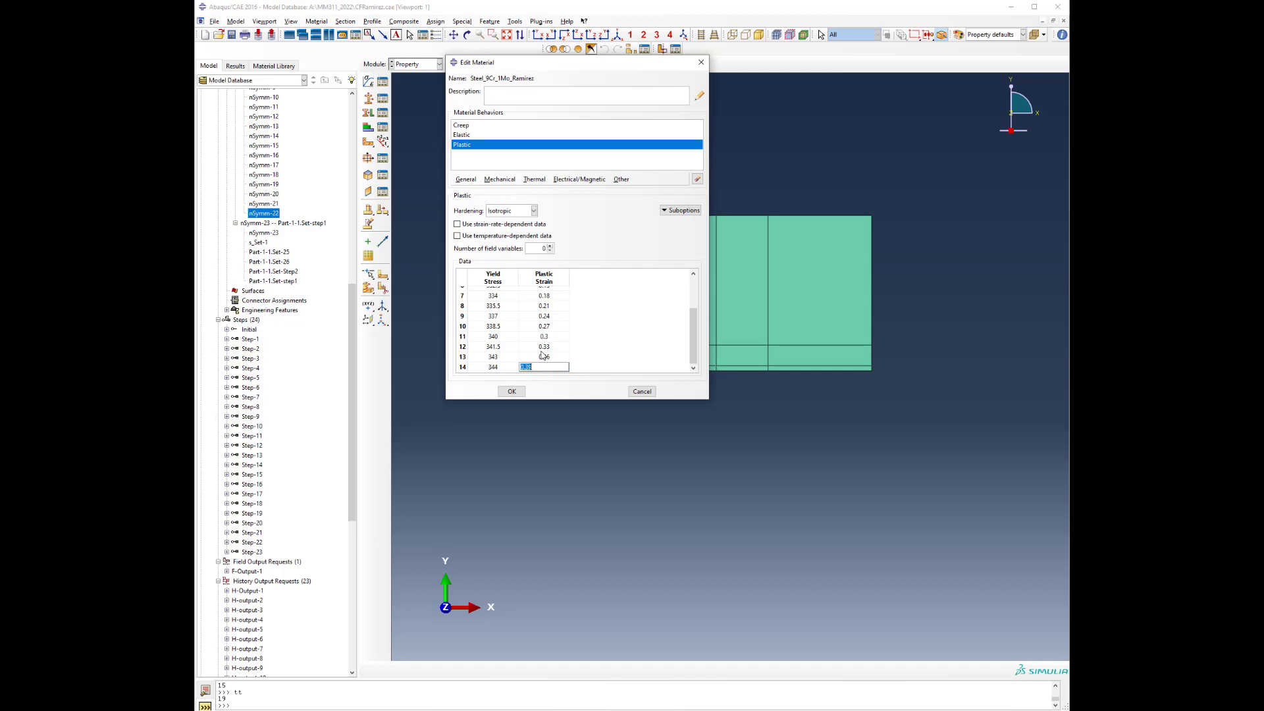
left_click(514, 392)
Switch to the Excel workbook "B11-100s CFCG Adeferis et al Part 2" and view the top of Sheet2
left_click(417, 66)
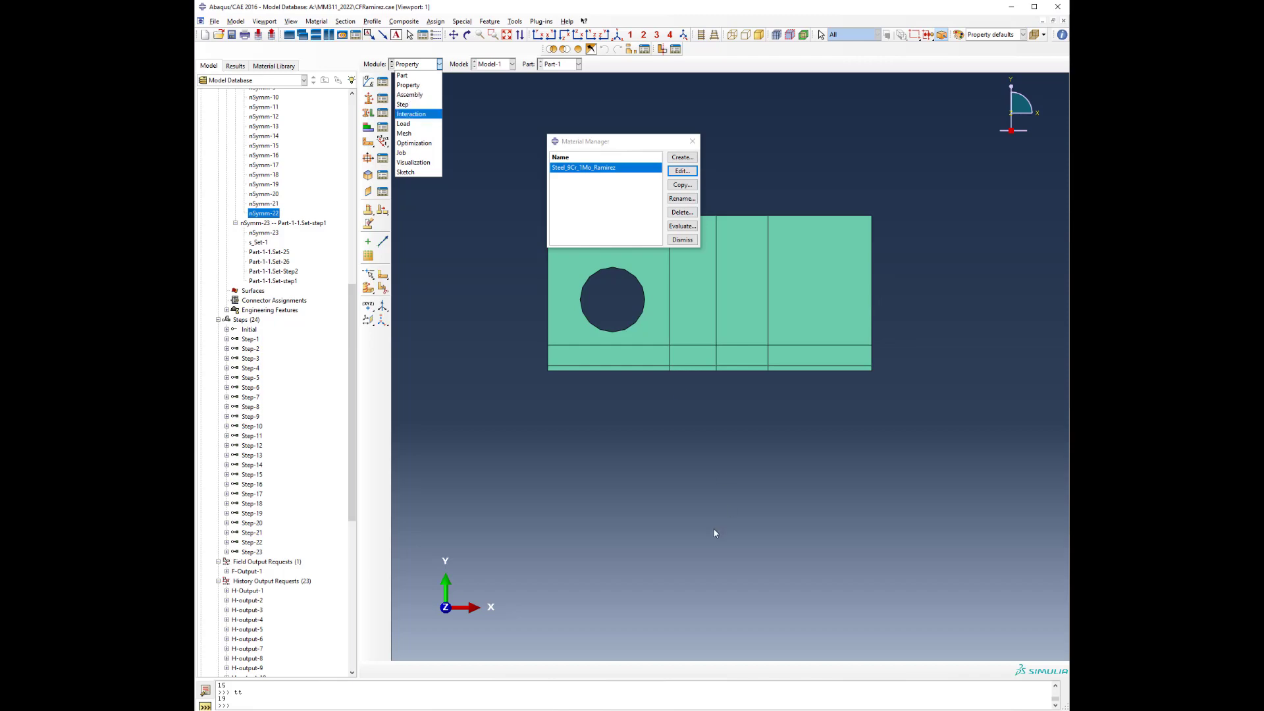
left_click(630, 710)
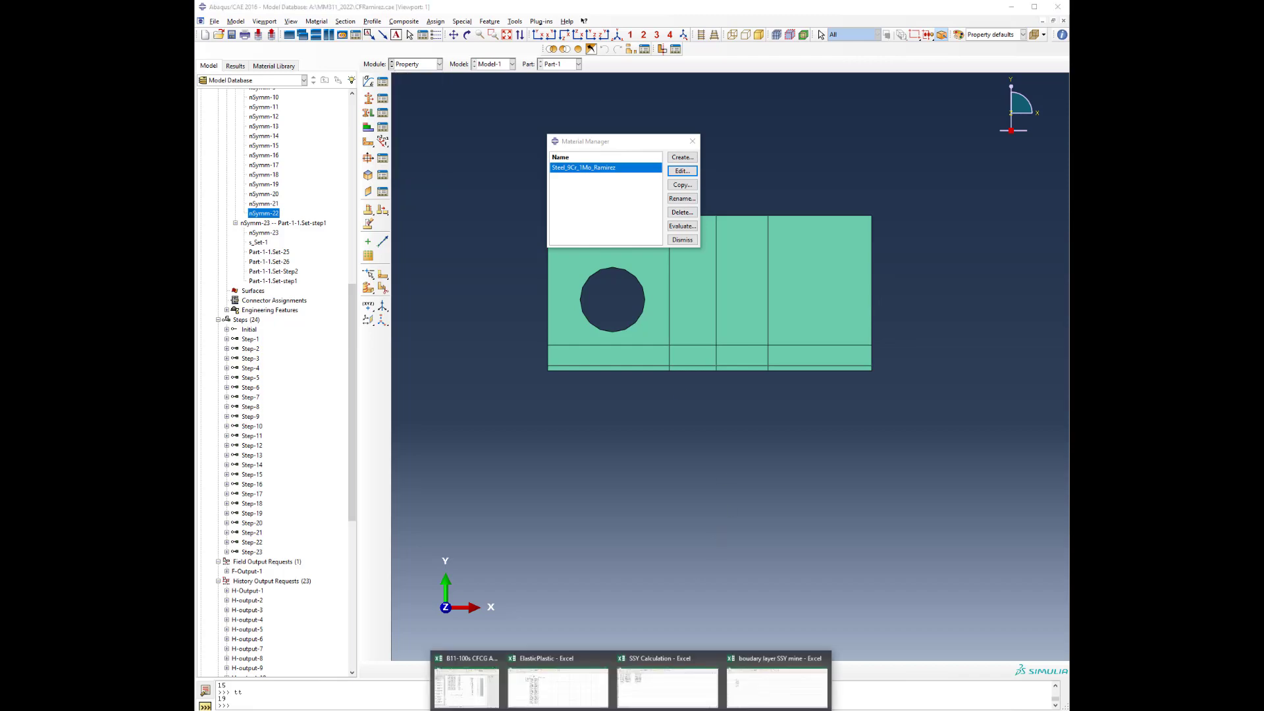
left_click(480, 701)
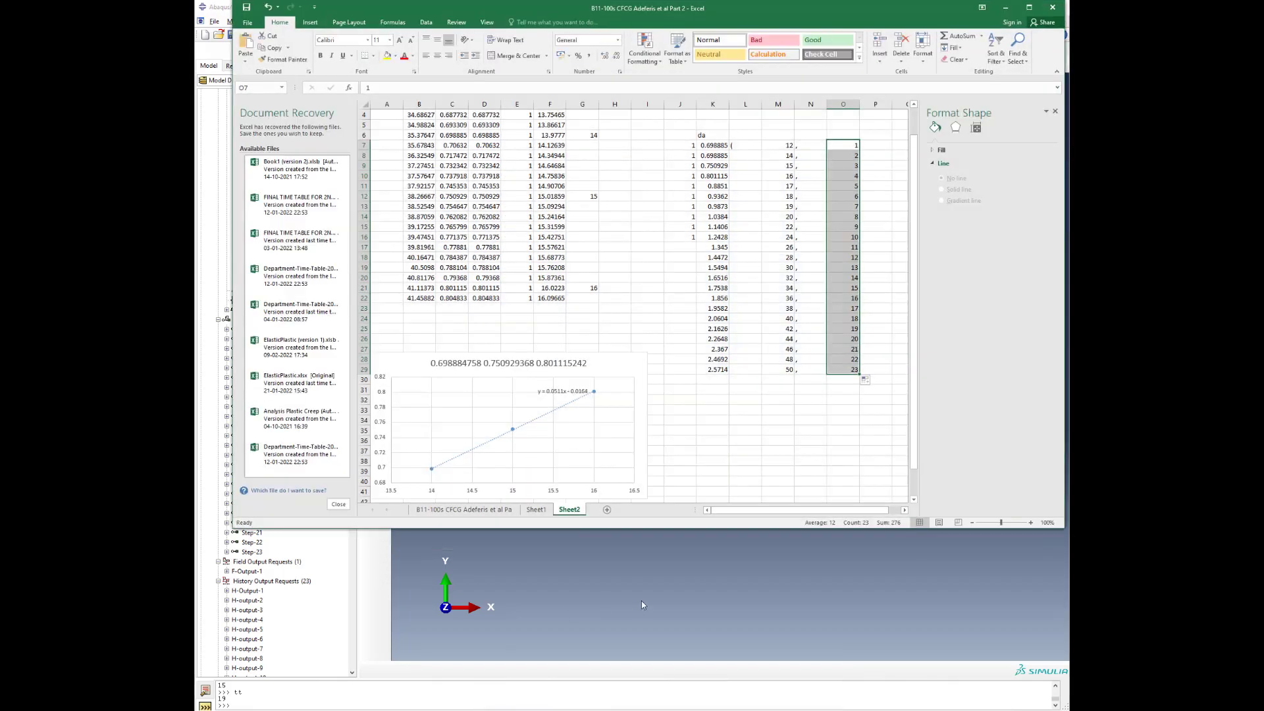
scroll(673, 311, "up", 1)
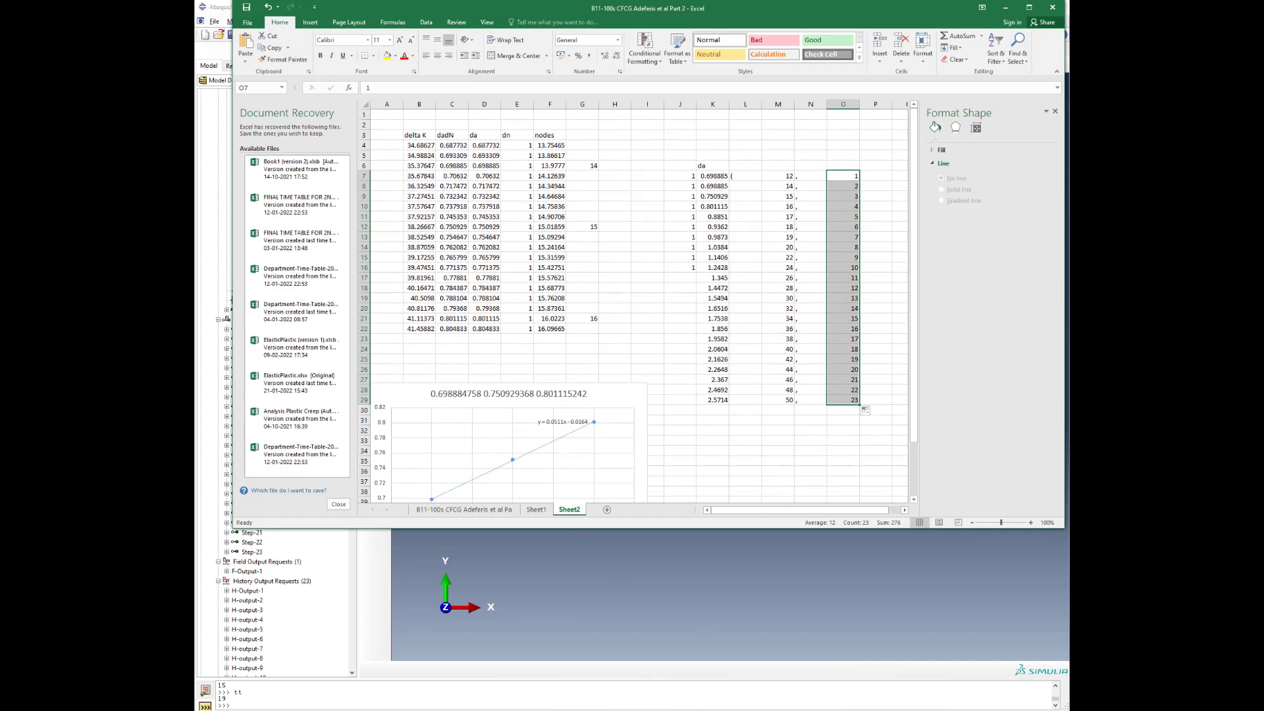
Go back to the paper in Acrobat Reader and find the crack growth rate comparison in Fig. 9
left_click(691, 710)
left_click(652, 675)
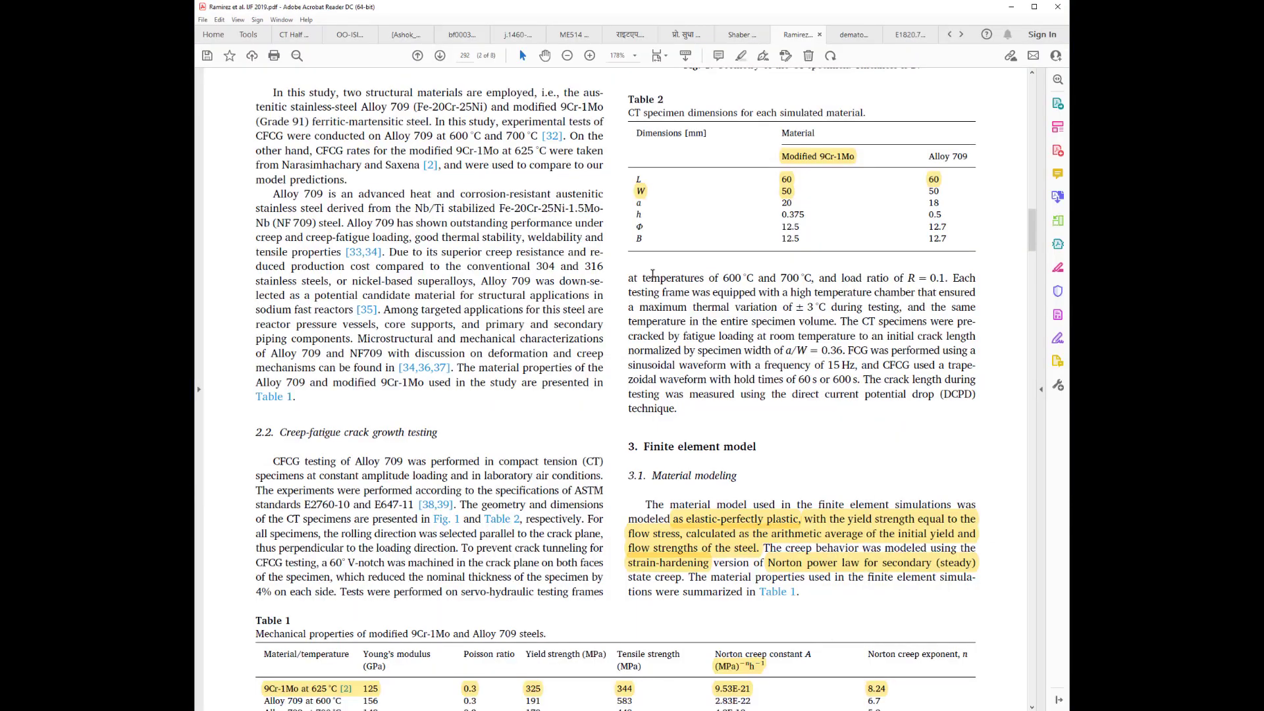
scroll(652, 273, "down", 5)
left_click_drag(1031, 254, 1057, 470)
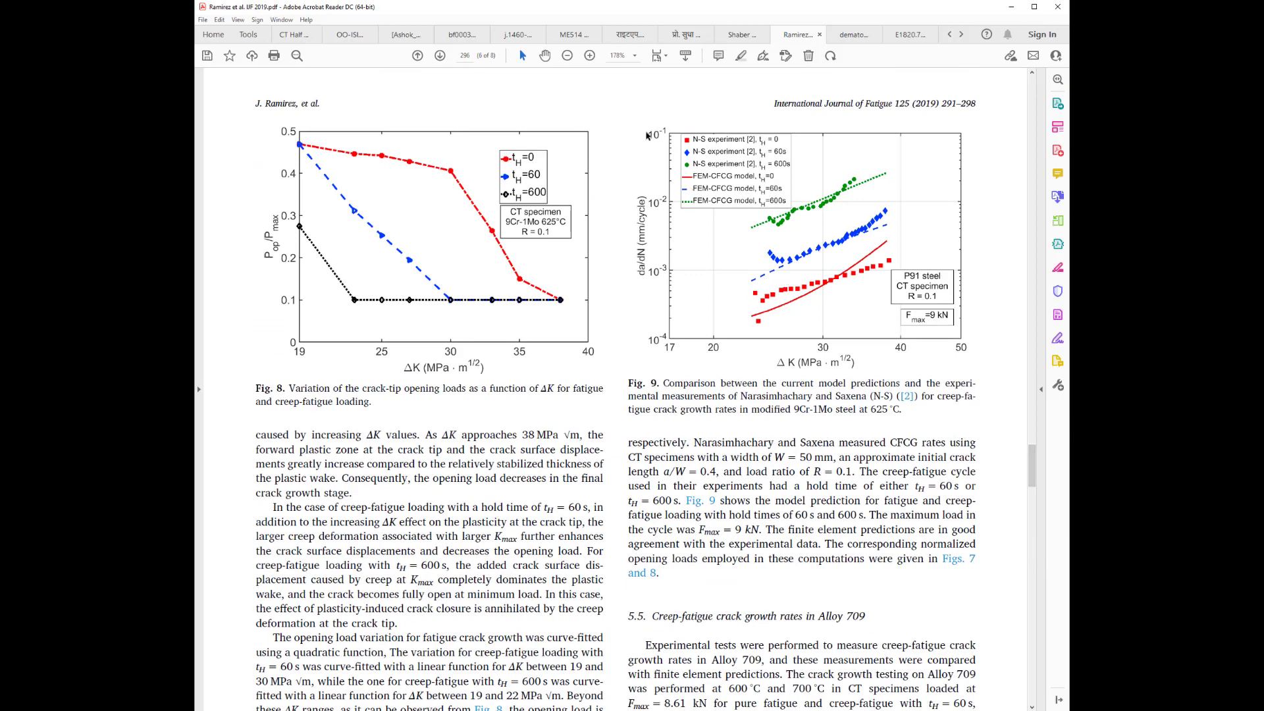
Examine Fig. 9's crack growth curves, ΔK axis, maximum load and P91 CT specimen labels
left_click_drag(643, 127, 989, 367)
left_click_drag(767, 200, 789, 202)
left_click_drag(772, 359, 870, 366)
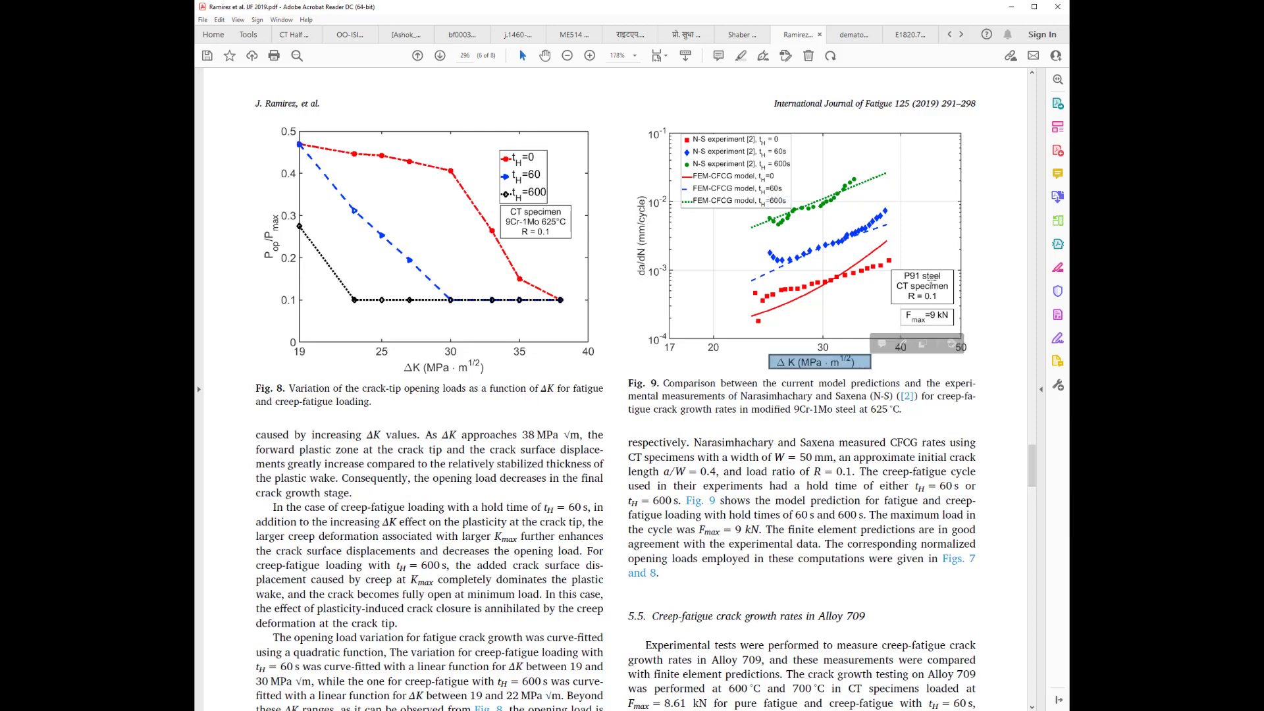
left_click_drag(907, 310, 958, 329)
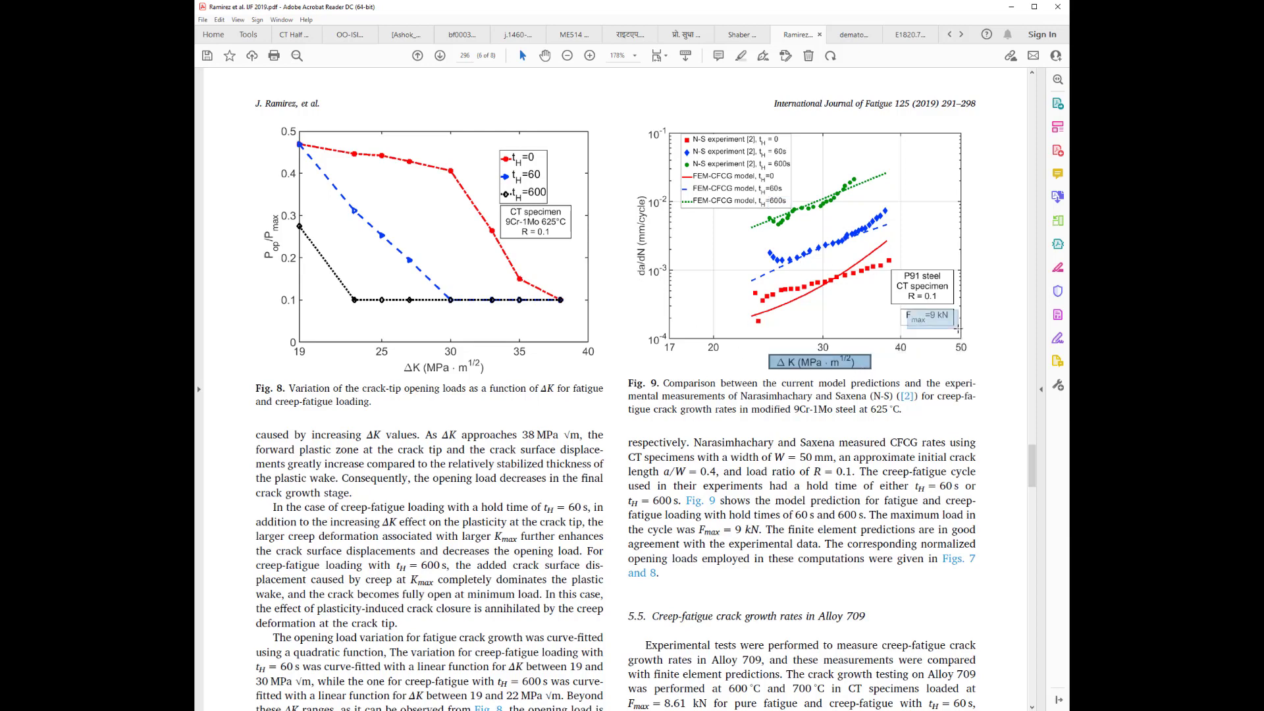
left_click_drag(895, 272, 948, 314)
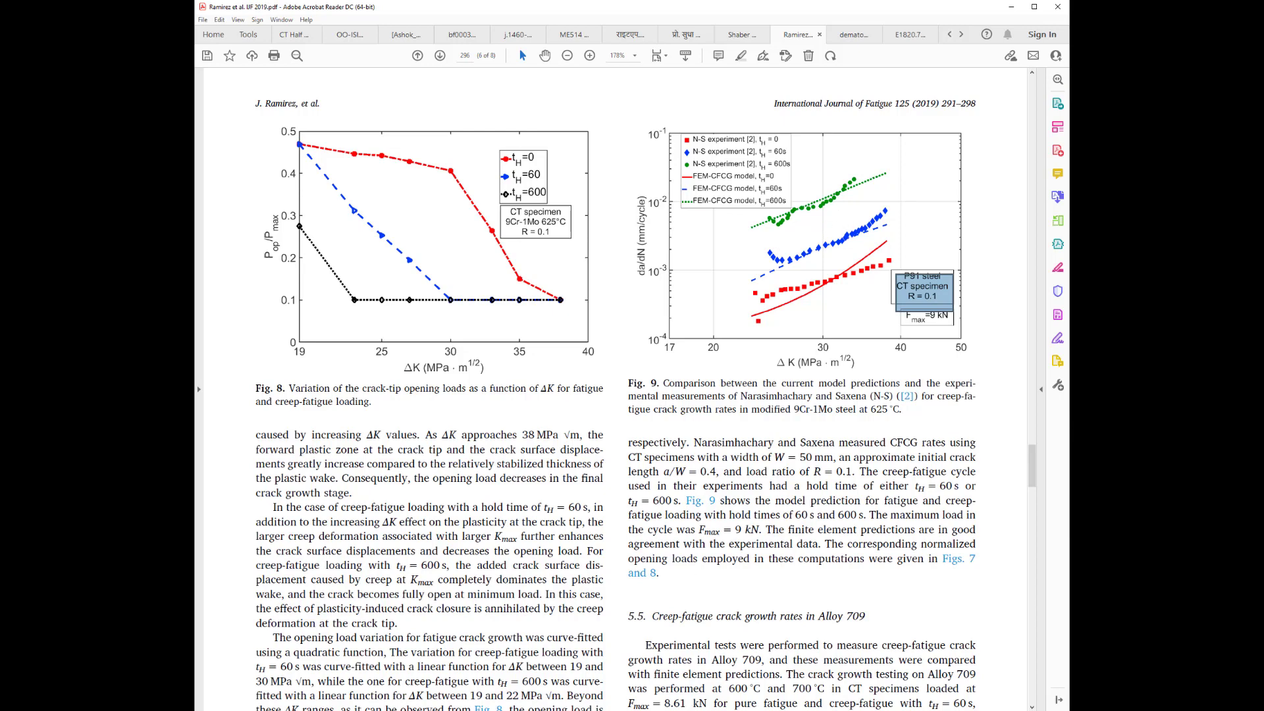
Return to the Excel workbook and examine the delta K, dadN, dn and da columns of the crack growth table
left_click(466, 697)
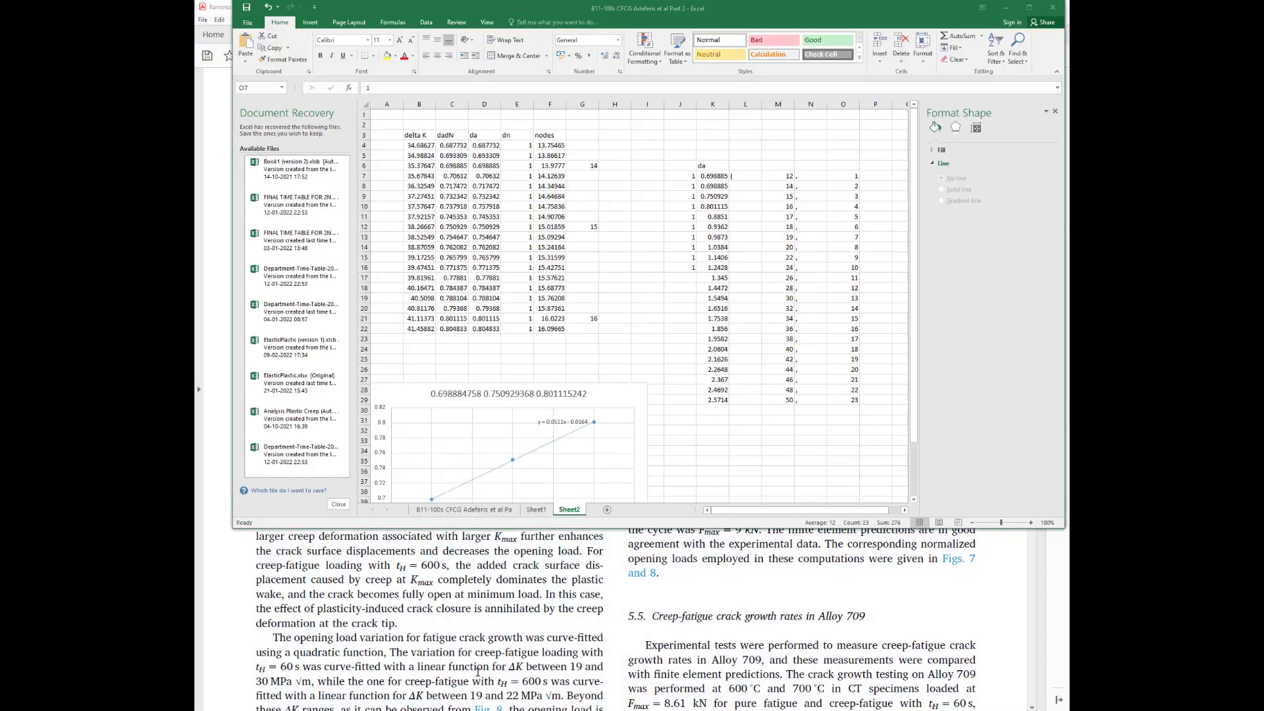
left_click(416, 136)
left_click_drag(419, 317, 420, 329)
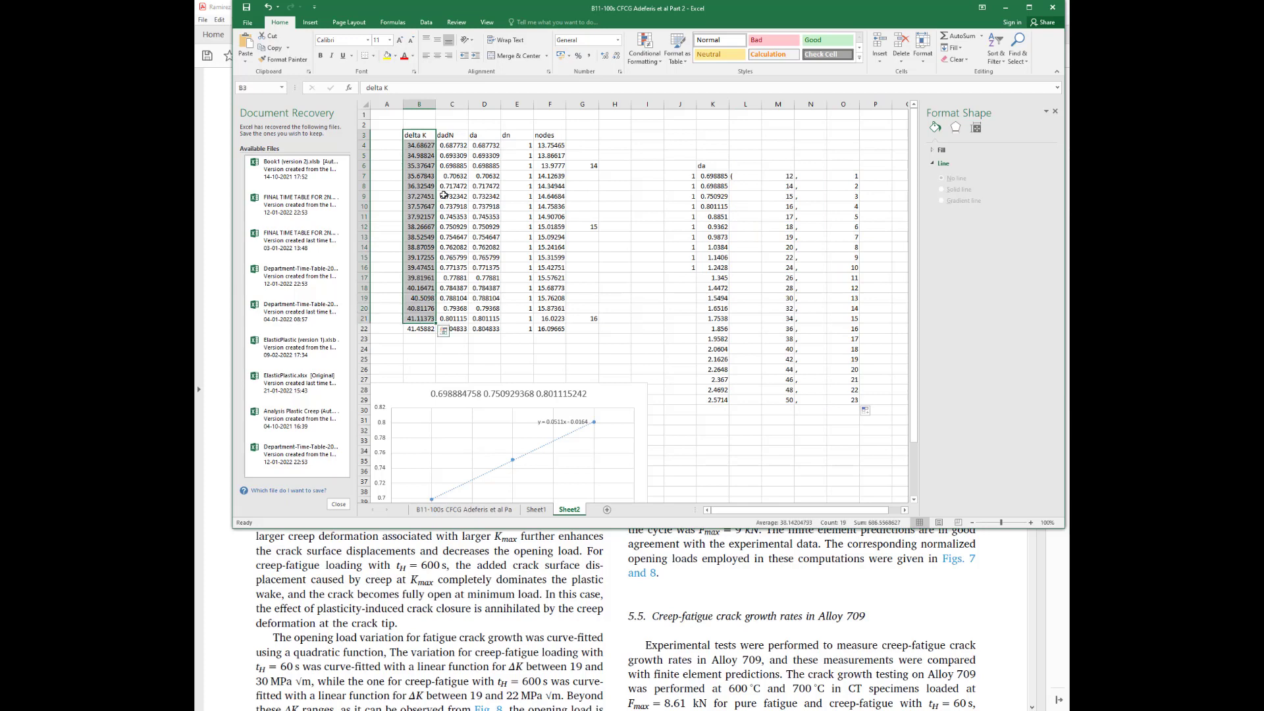
left_click_drag(452, 135, 462, 330)
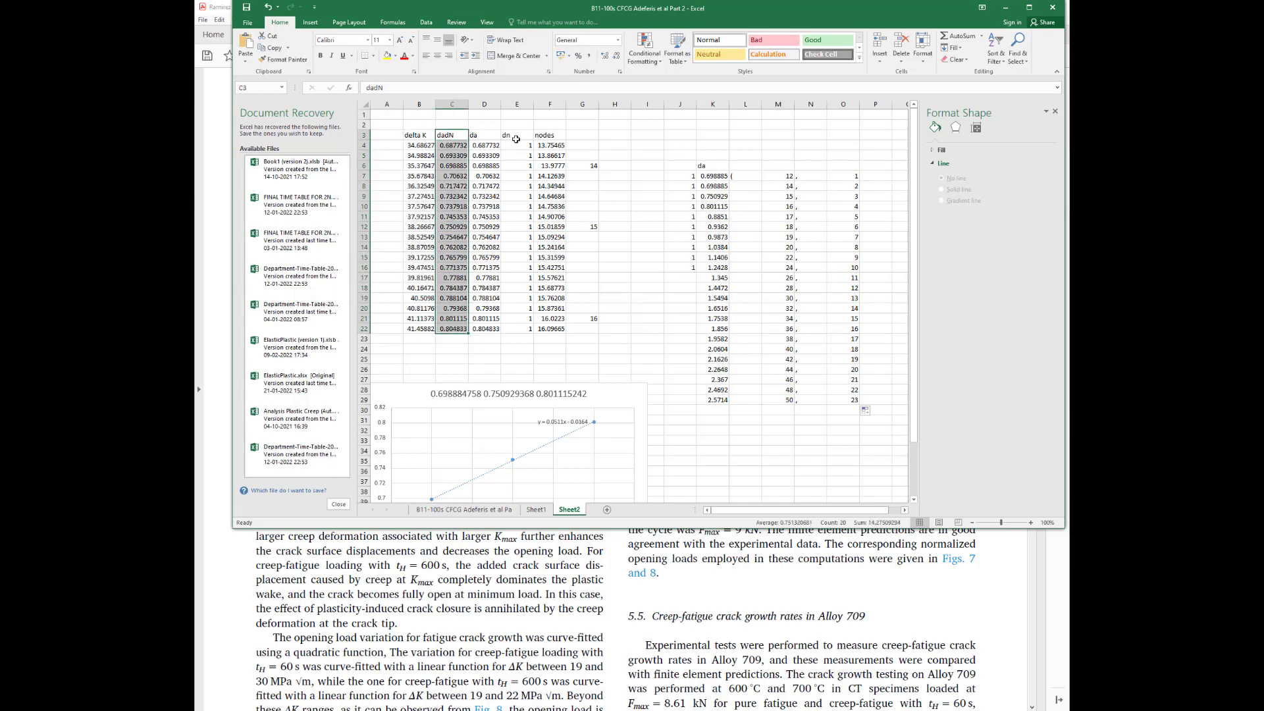
left_click_drag(515, 145, 517, 329)
left_click_drag(485, 147, 489, 328)
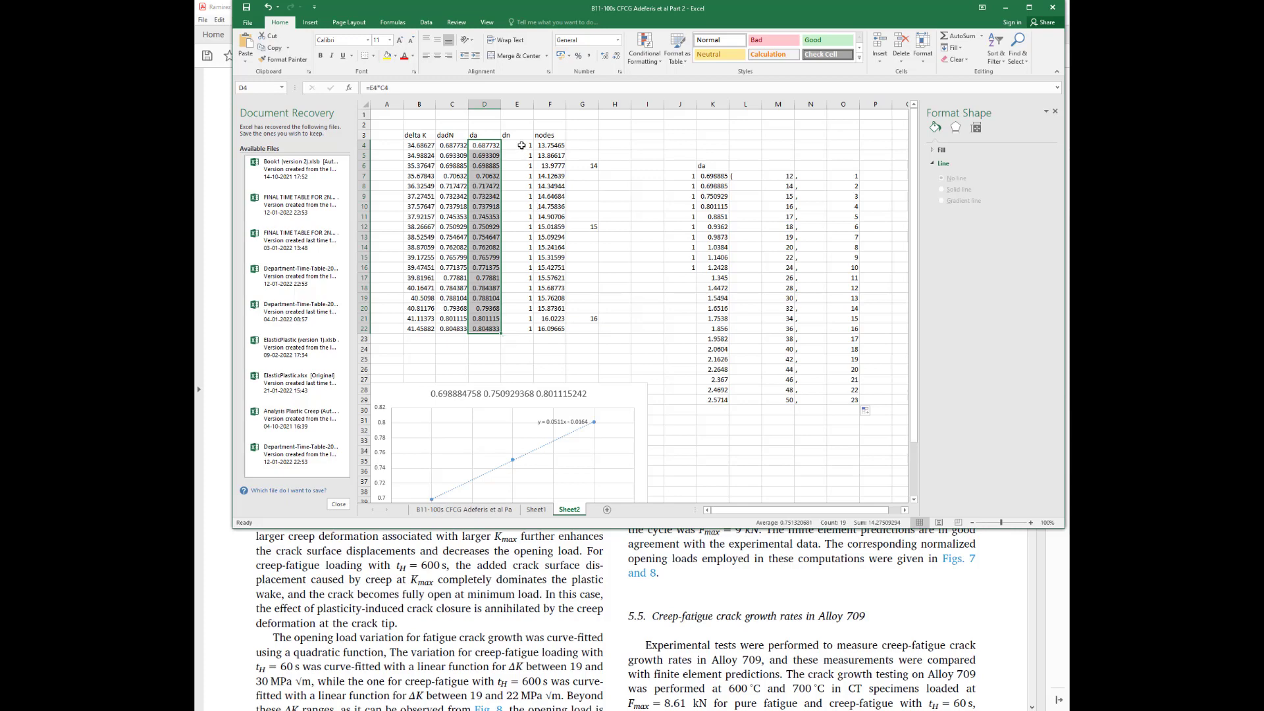
left_click(479, 147)
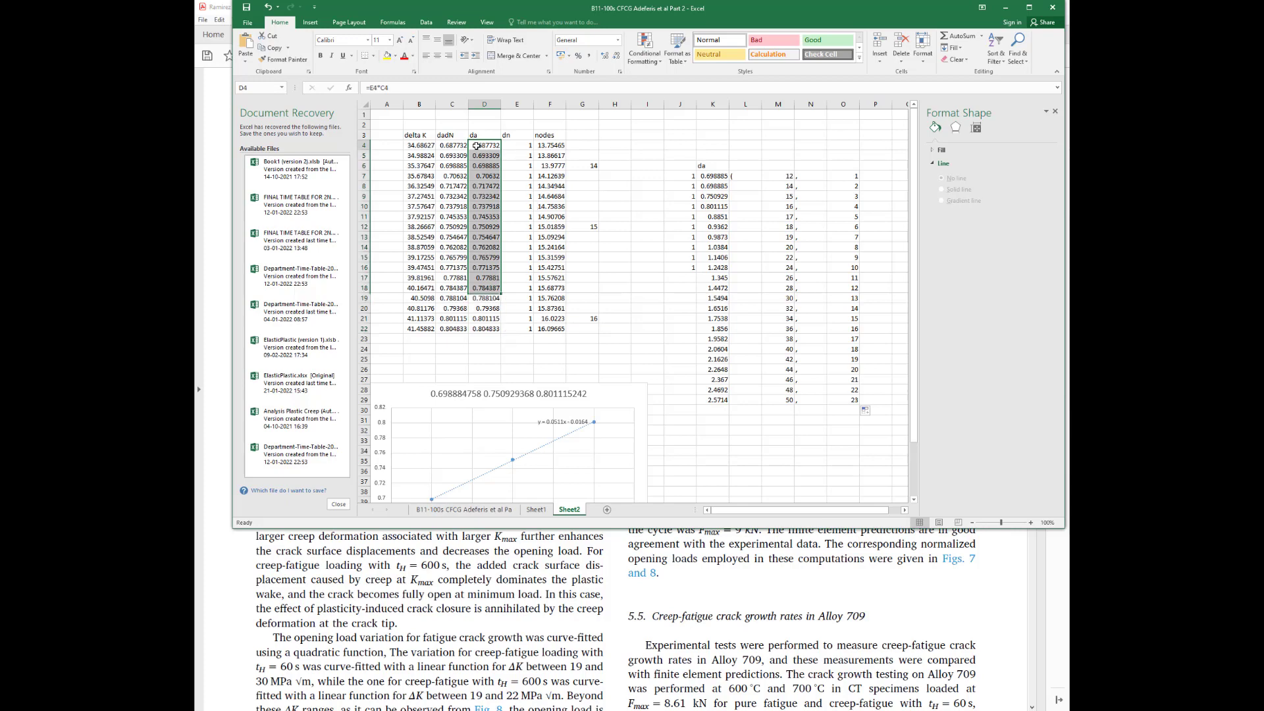
Examine the whole-number node counts in G6, G12 and G21 and the linear fit chart below the table
left_click(586, 167)
left_click(580, 228)
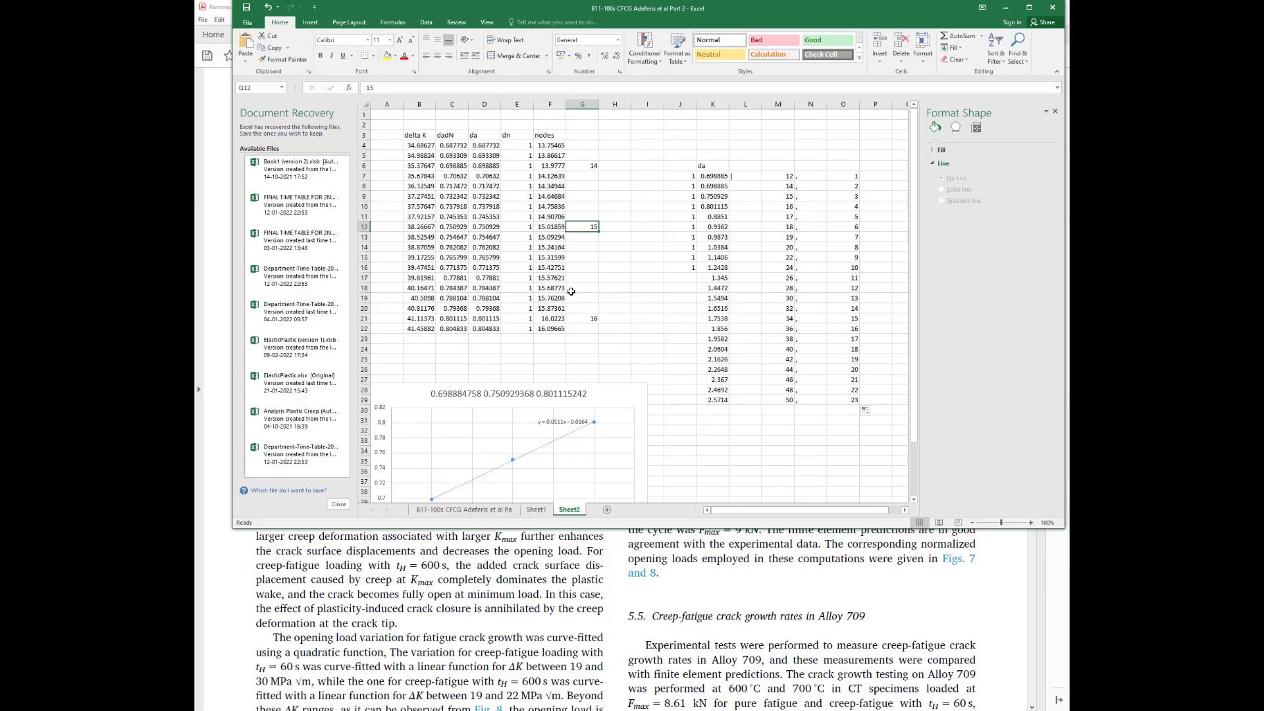
left_click(588, 321)
left_click(586, 166)
left_click(590, 228)
left_click(587, 319)
left_click(586, 167)
left_click(591, 227)
left_click(587, 318)
scroll(530, 359, "down", 3)
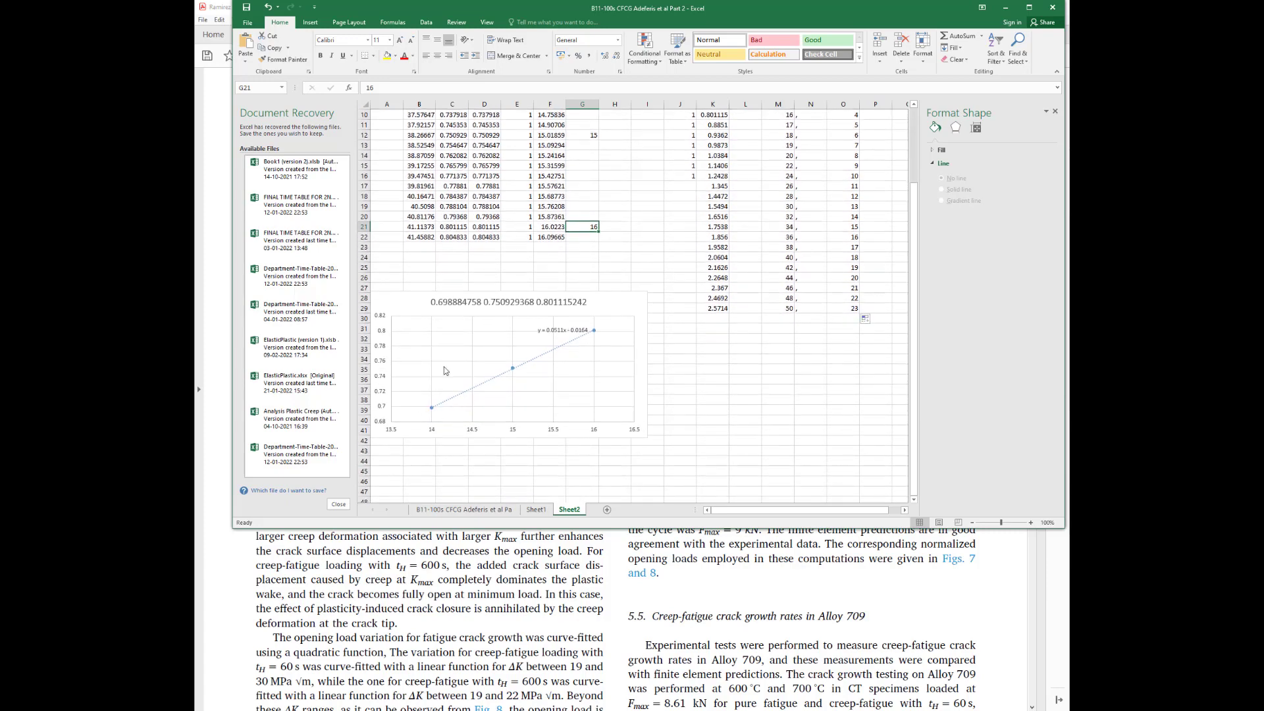
scroll(513, 209, "up", 3)
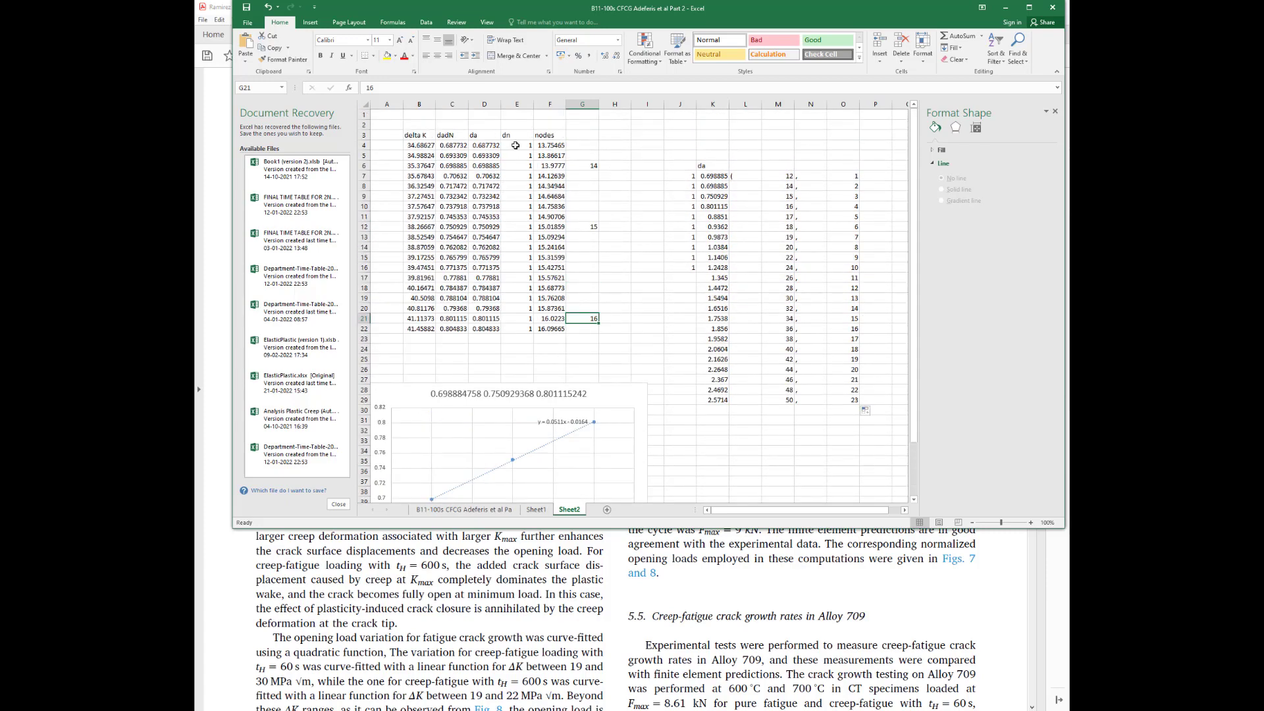
scroll(539, 440, "down", 2)
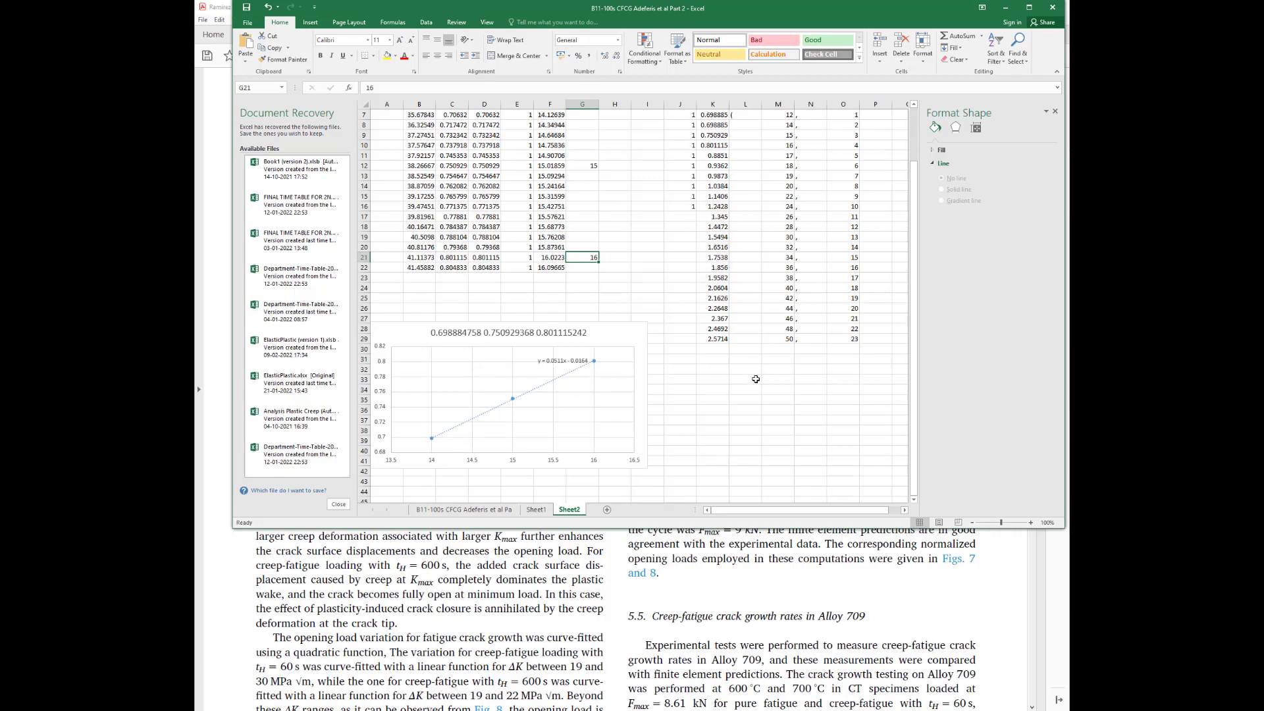
scroll(750, 380, "up", 2)
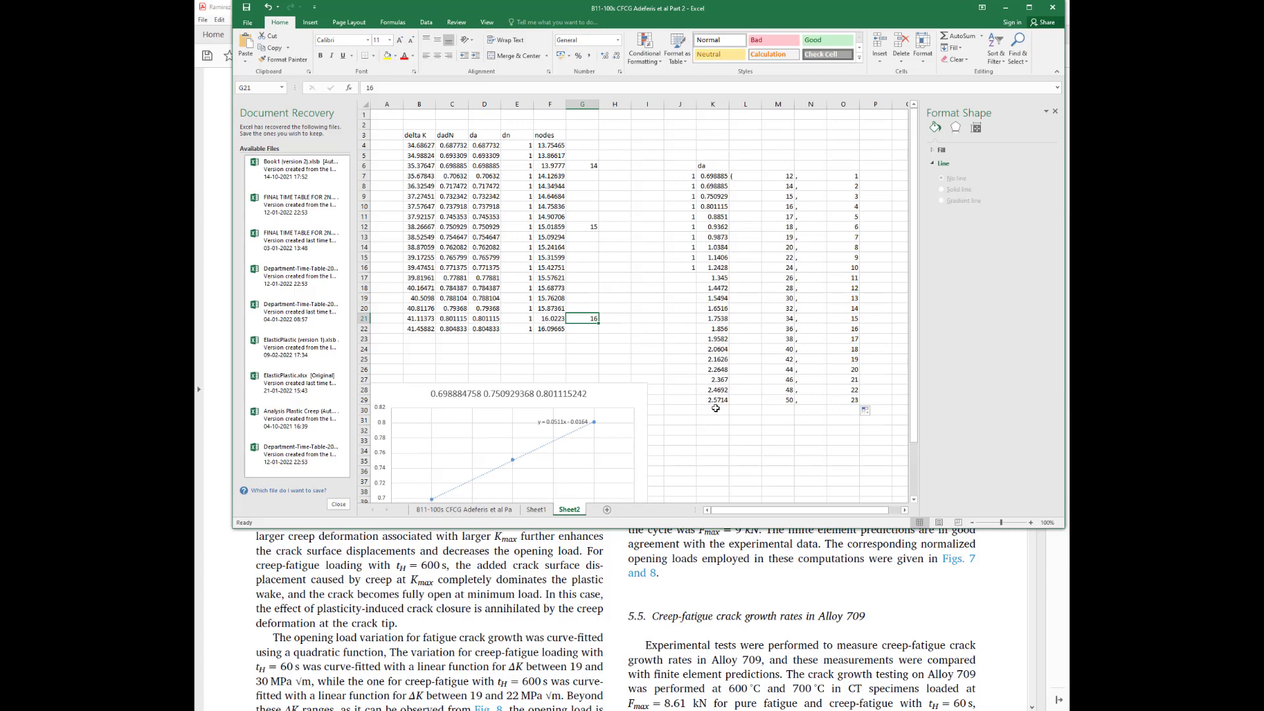
Examine the extrapolated da values in column K against the number series in columns M and O
left_click_drag(781, 176, 788, 403)
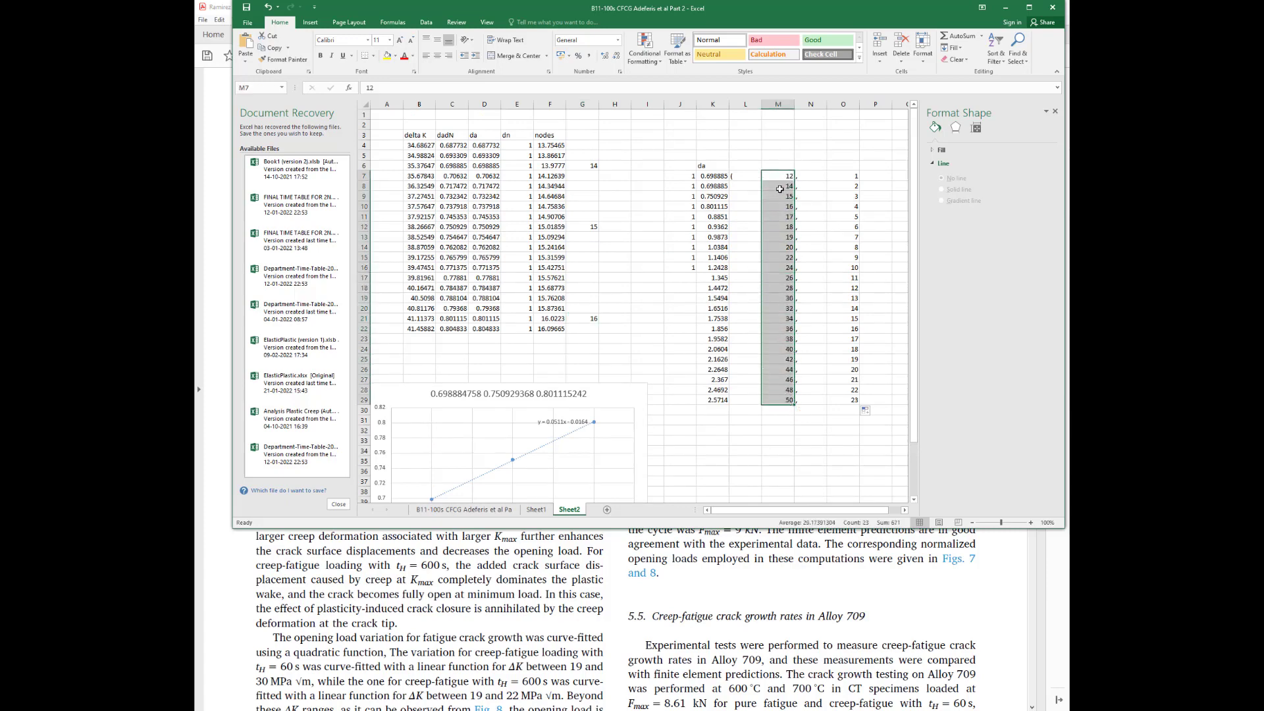
left_click_drag(854, 176, 856, 399)
left_click_drag(719, 176, 723, 401)
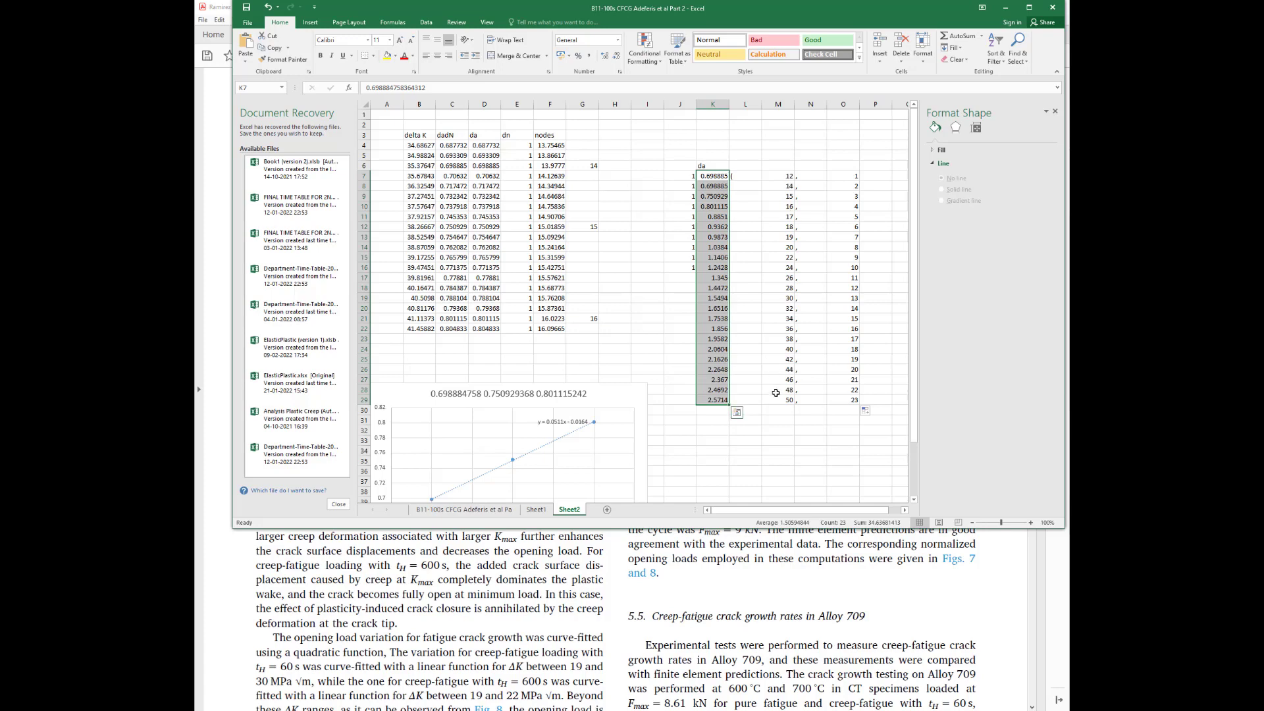
left_click_drag(848, 178, 850, 399)
left_click(782, 176)
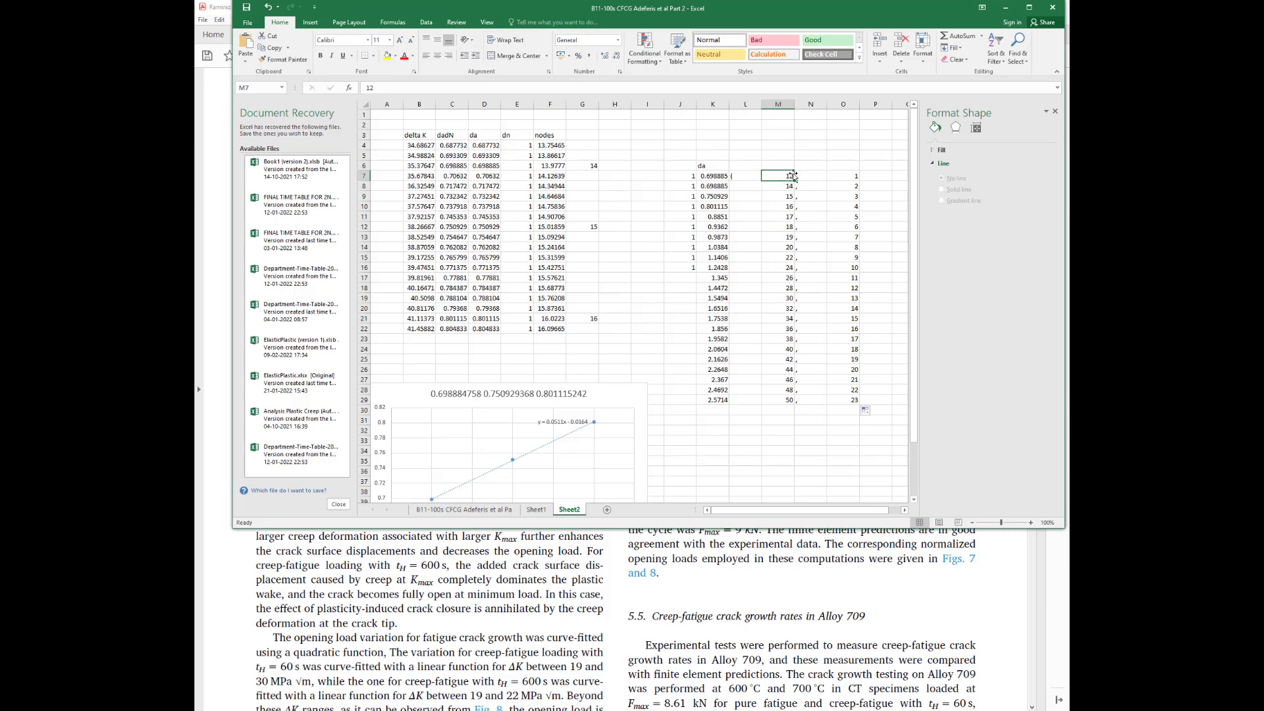
left_click(855, 175)
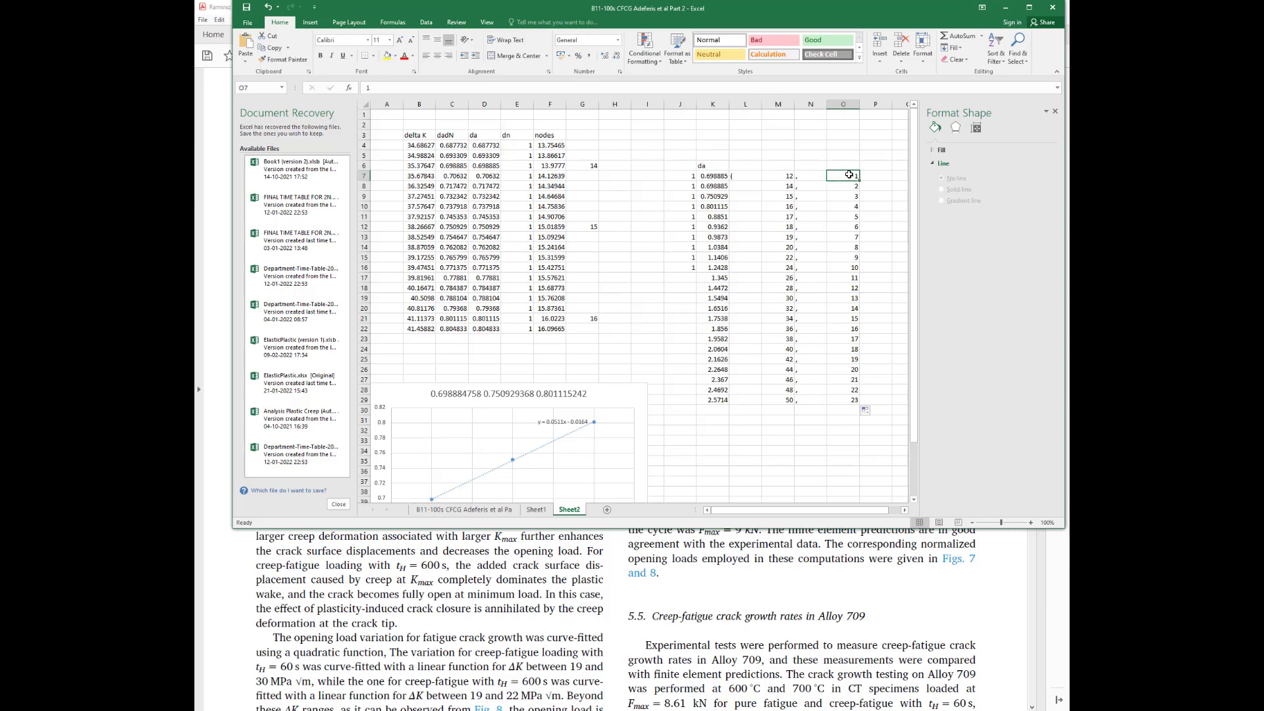
left_click(783, 176)
Enter Step1 in M5, Pmin in N5 and 900N in O5 above the number series
left_click(779, 166)
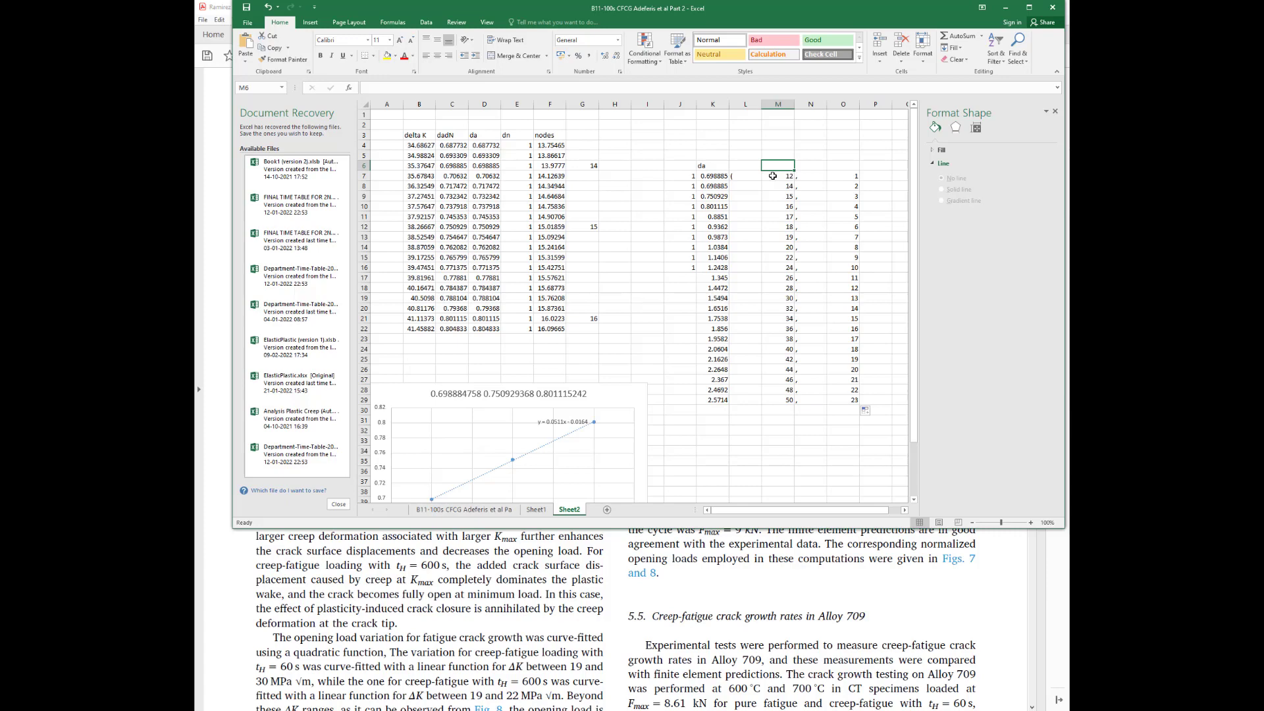
left_click(776, 156)
type("Step1")
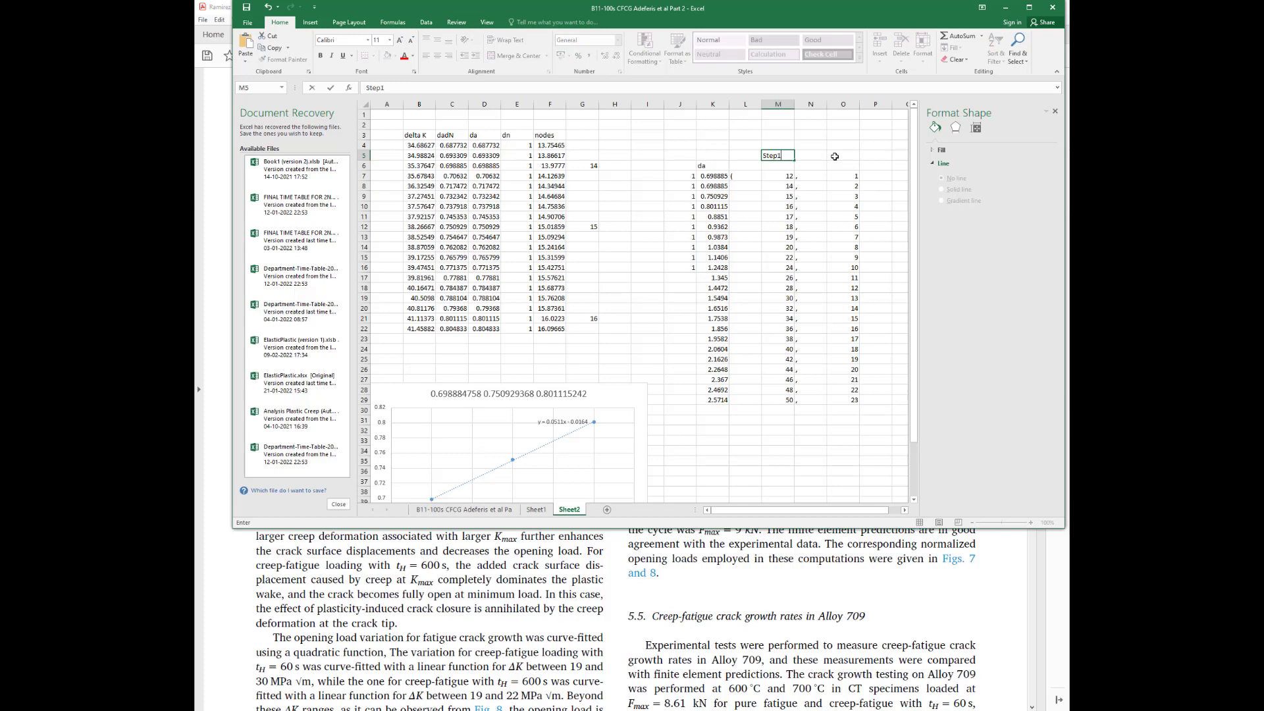
key("Tab")
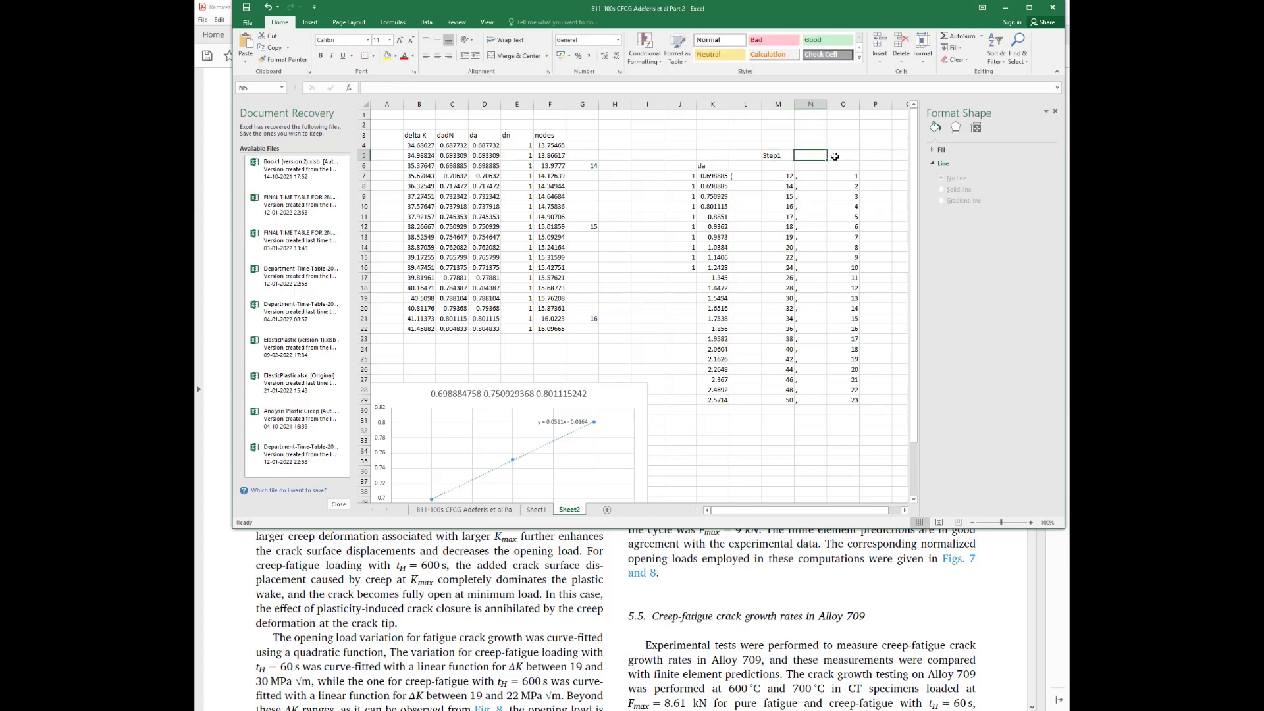
type("Pmin")
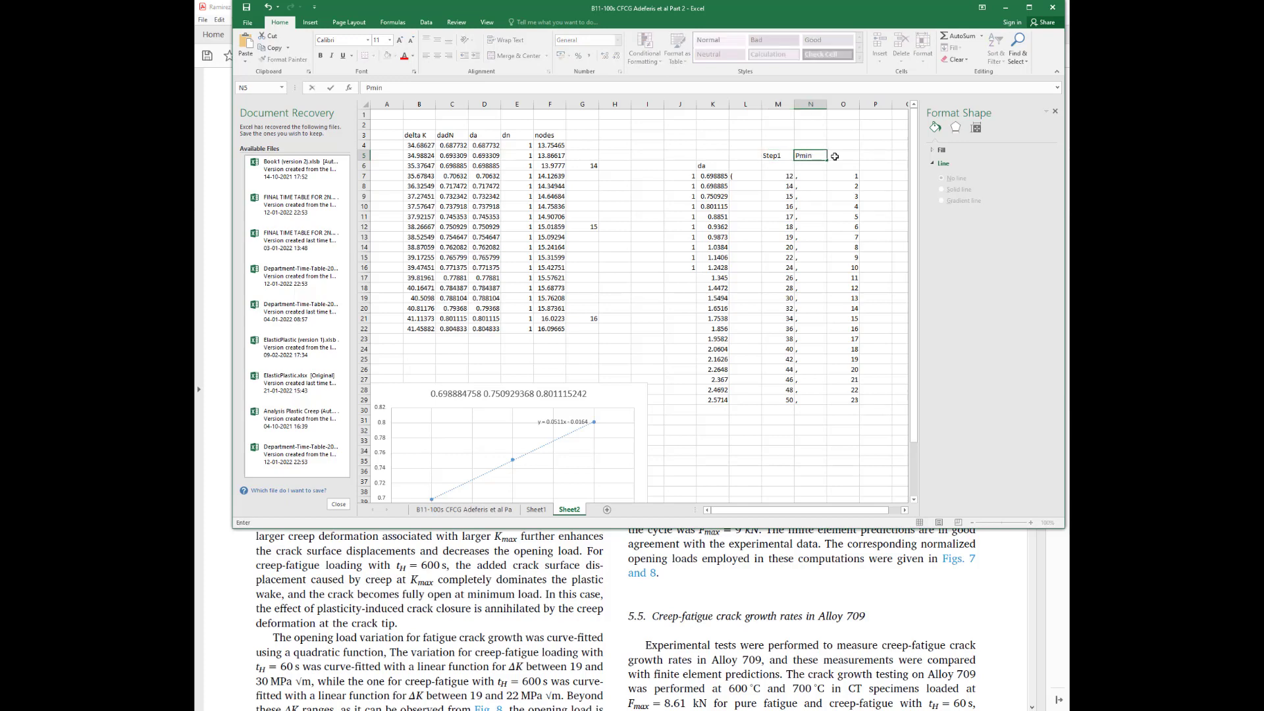
key("Tab")
type("9")
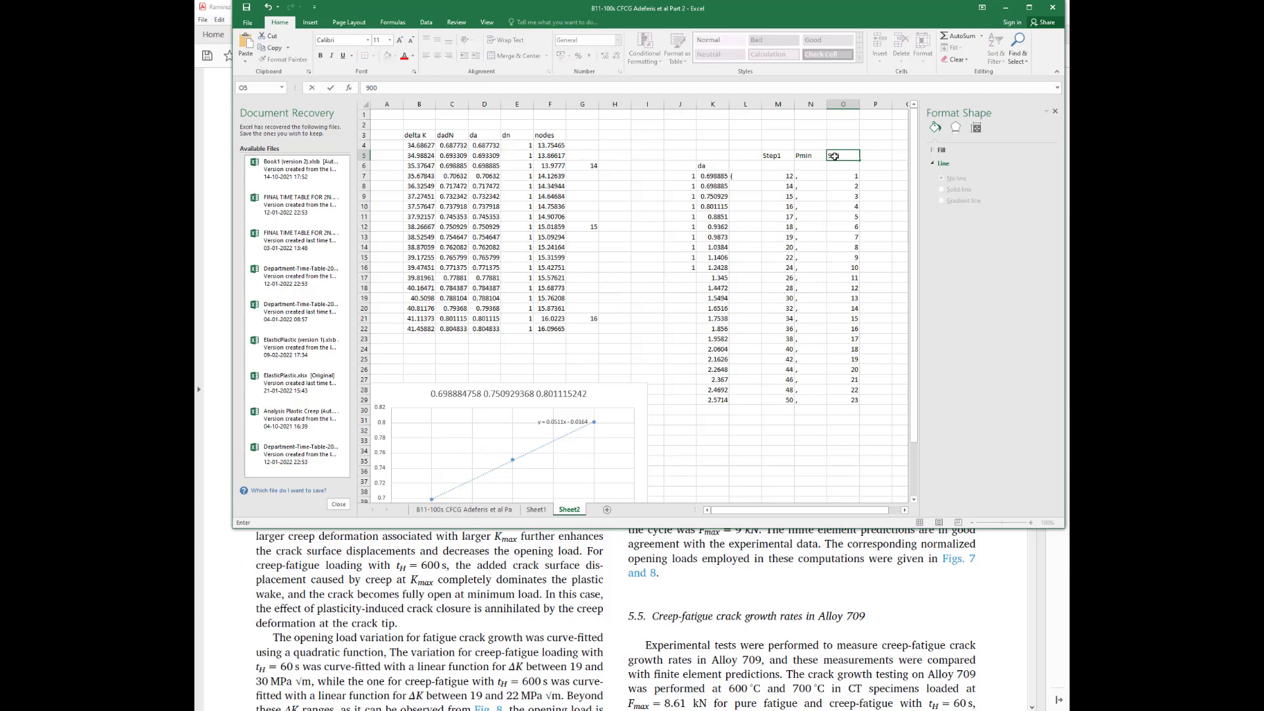
type("00N")
key("Return")
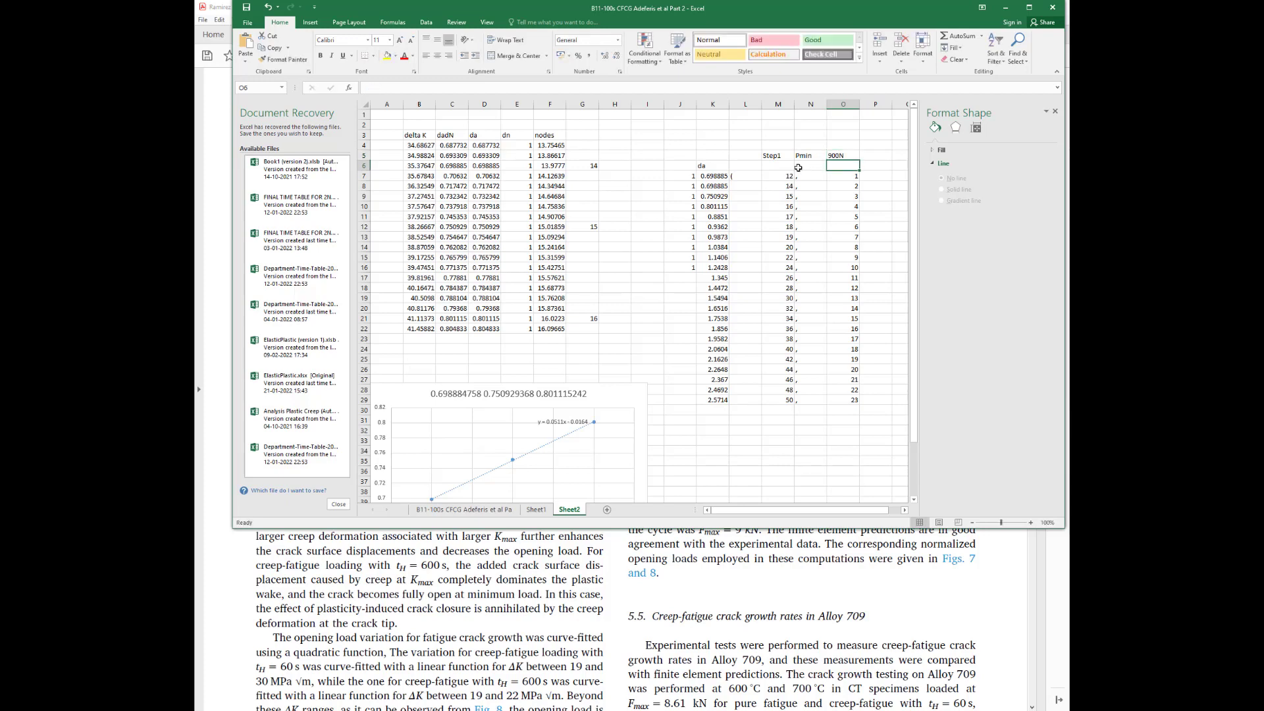
key("Right")
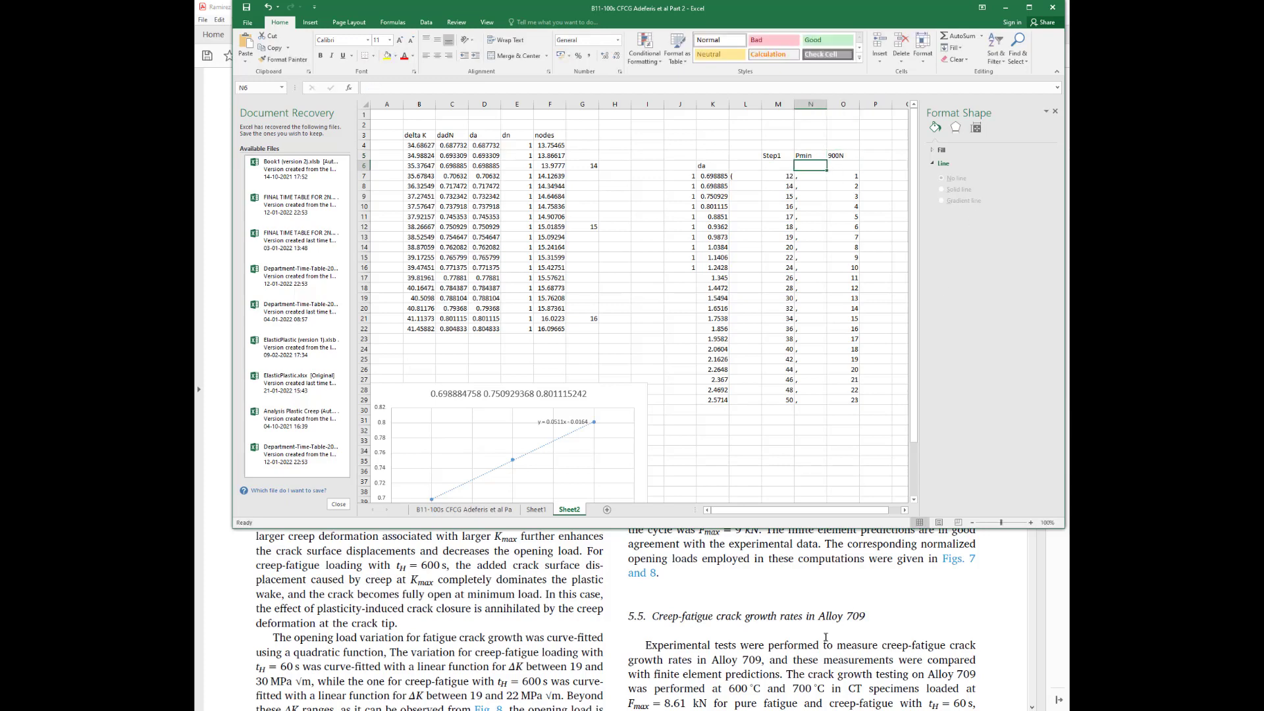
Return to the paper in Acrobat Reader and find the loading waveform and node release schemes in Fig. 3
left_click(790, 628)
scroll(790, 592, "up", 10)
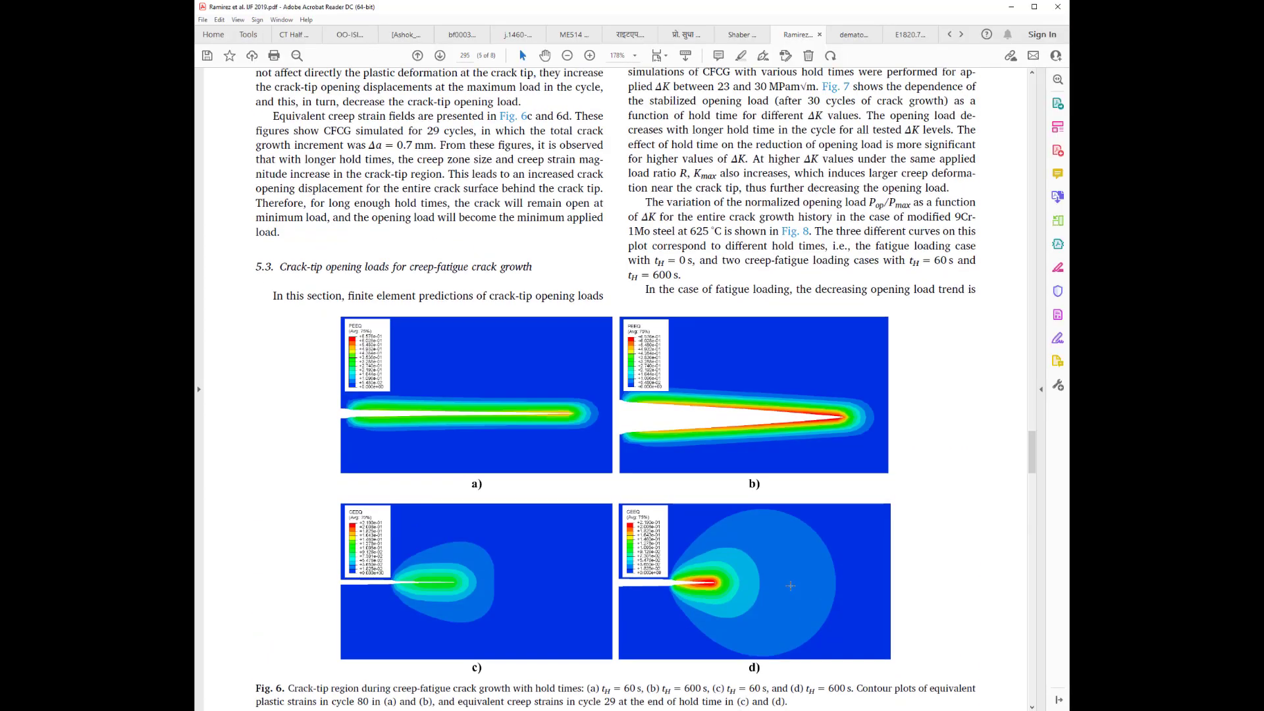
left_click_drag(1032, 428, 1026, 254)
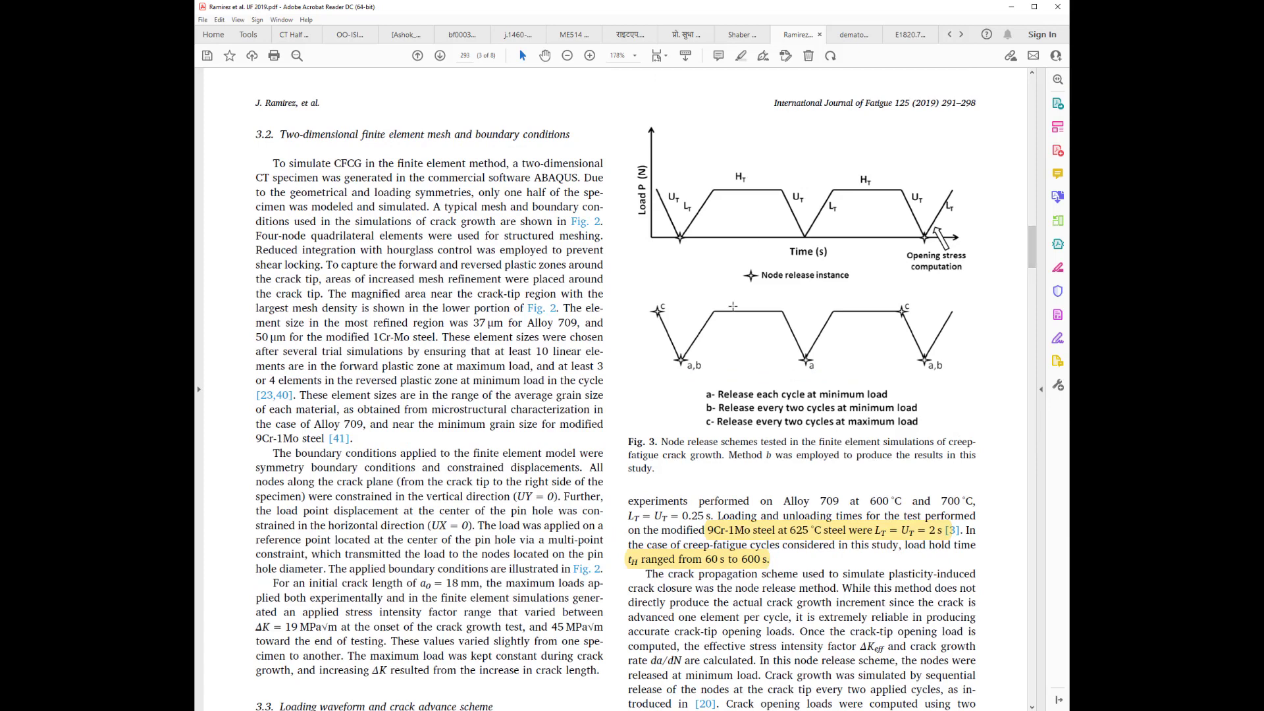
Switch to the B11-100s workbook in Excel and compare the first da value in K7 with the series in columns M and O
left_click_drag(682, 233, 682, 232)
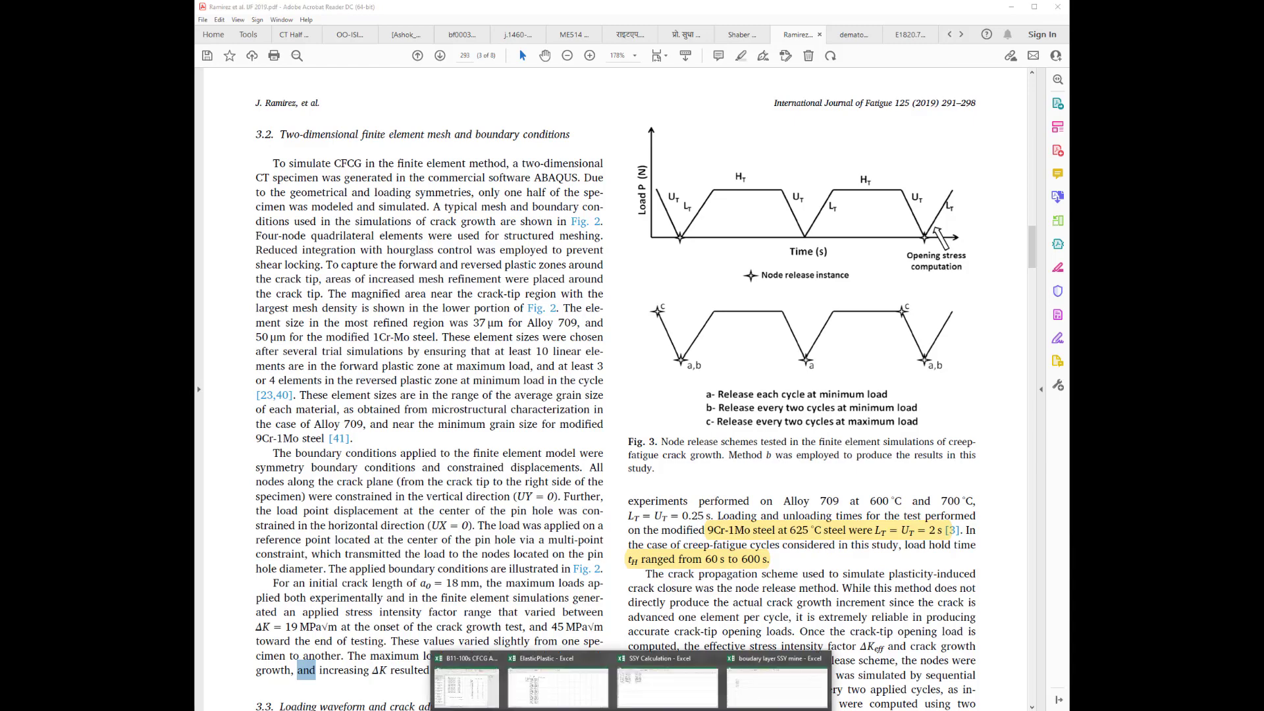
mouse_move(524, 692)
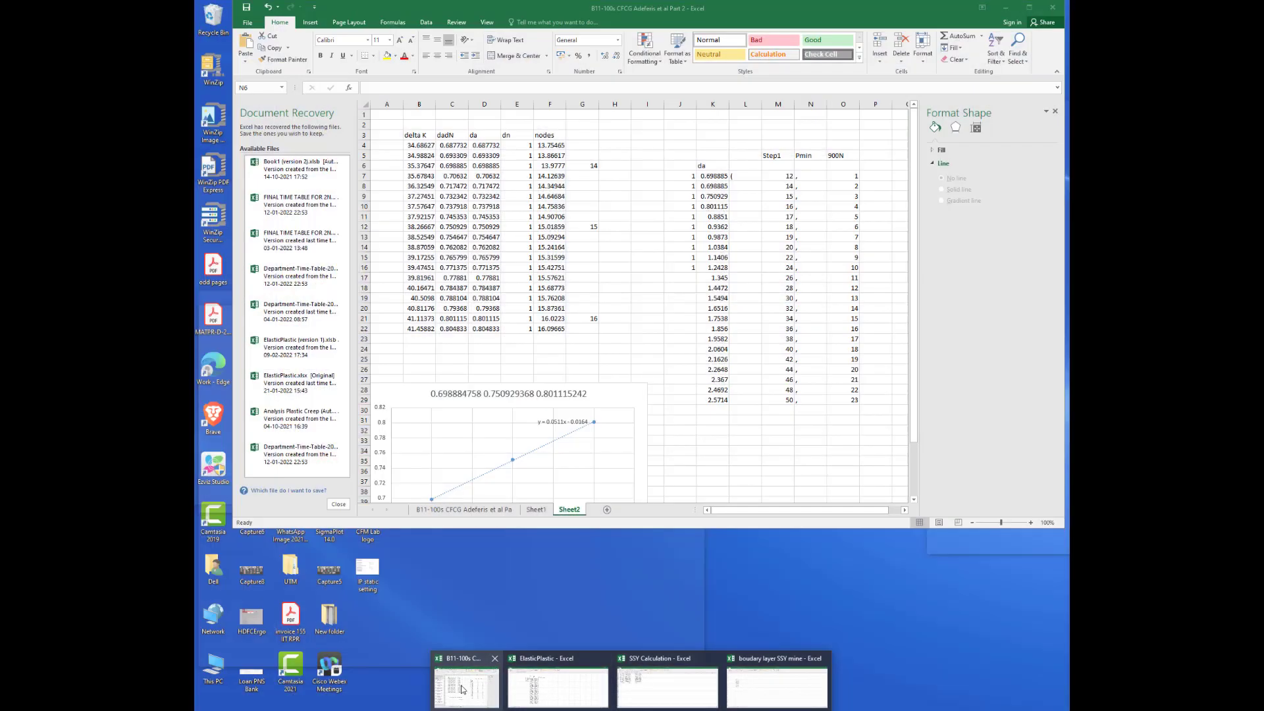
left_click(466, 686)
left_click(783, 178)
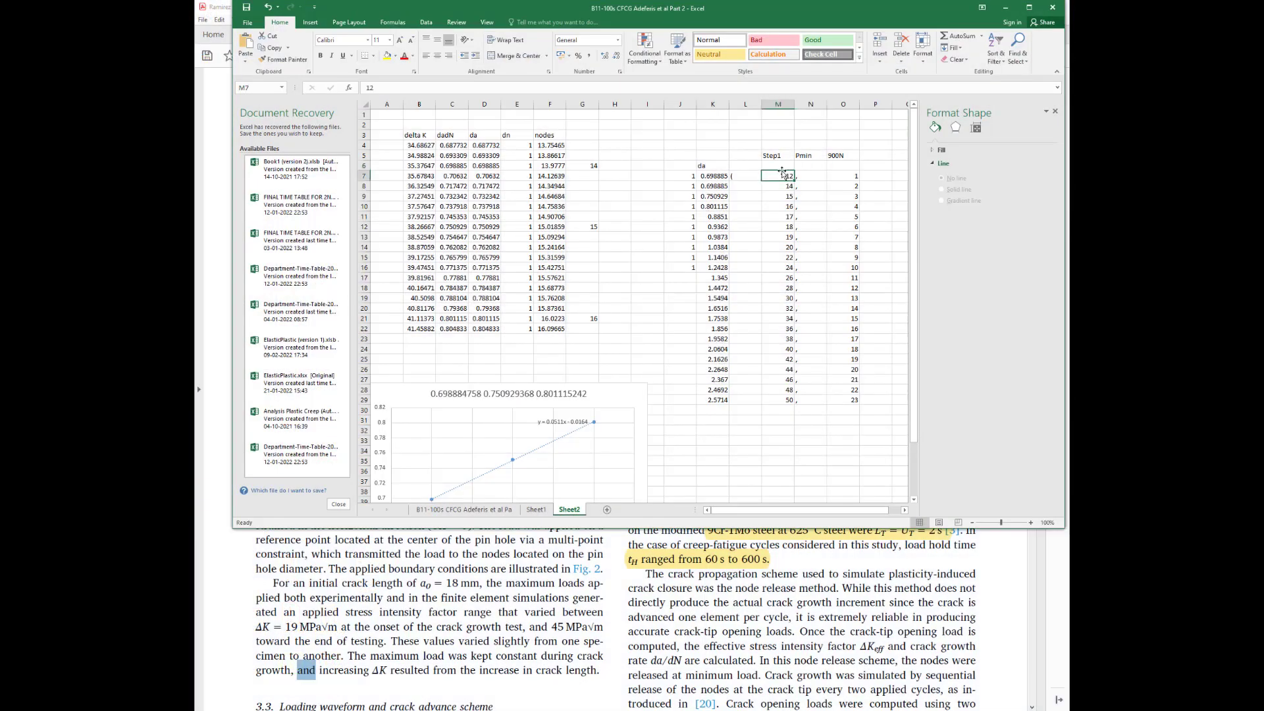
left_click(715, 176)
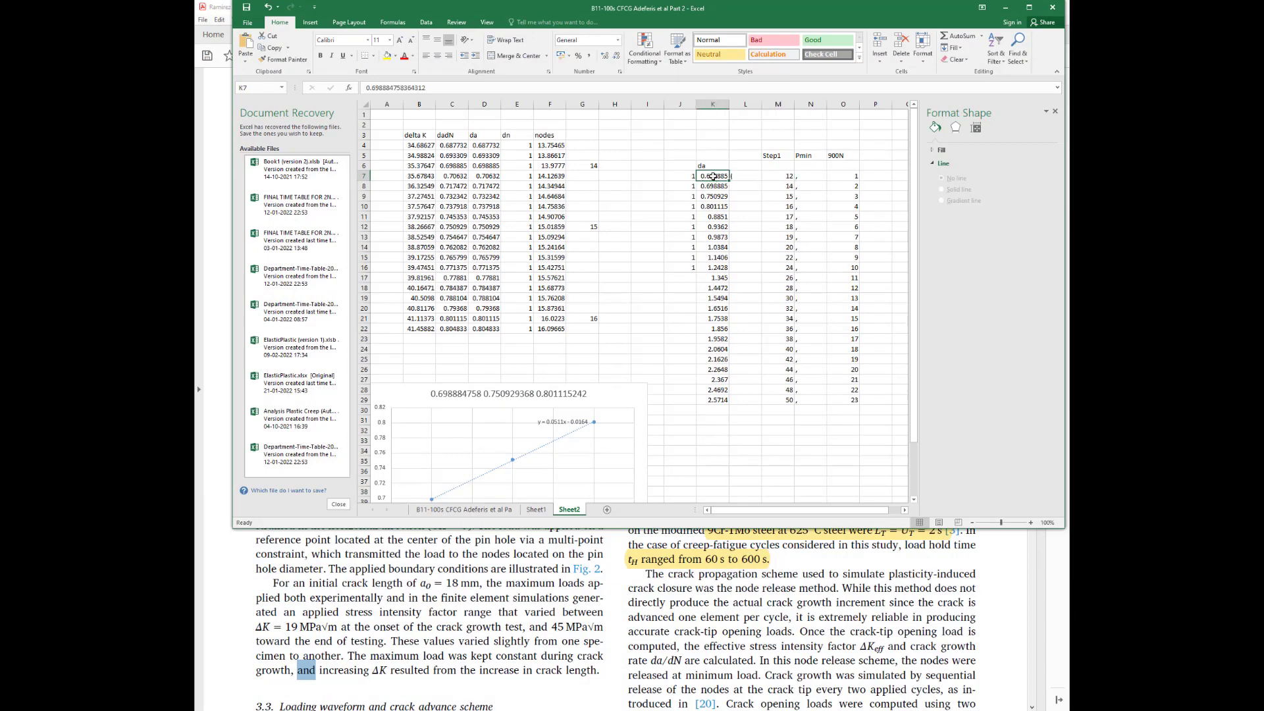
left_click(846, 179)
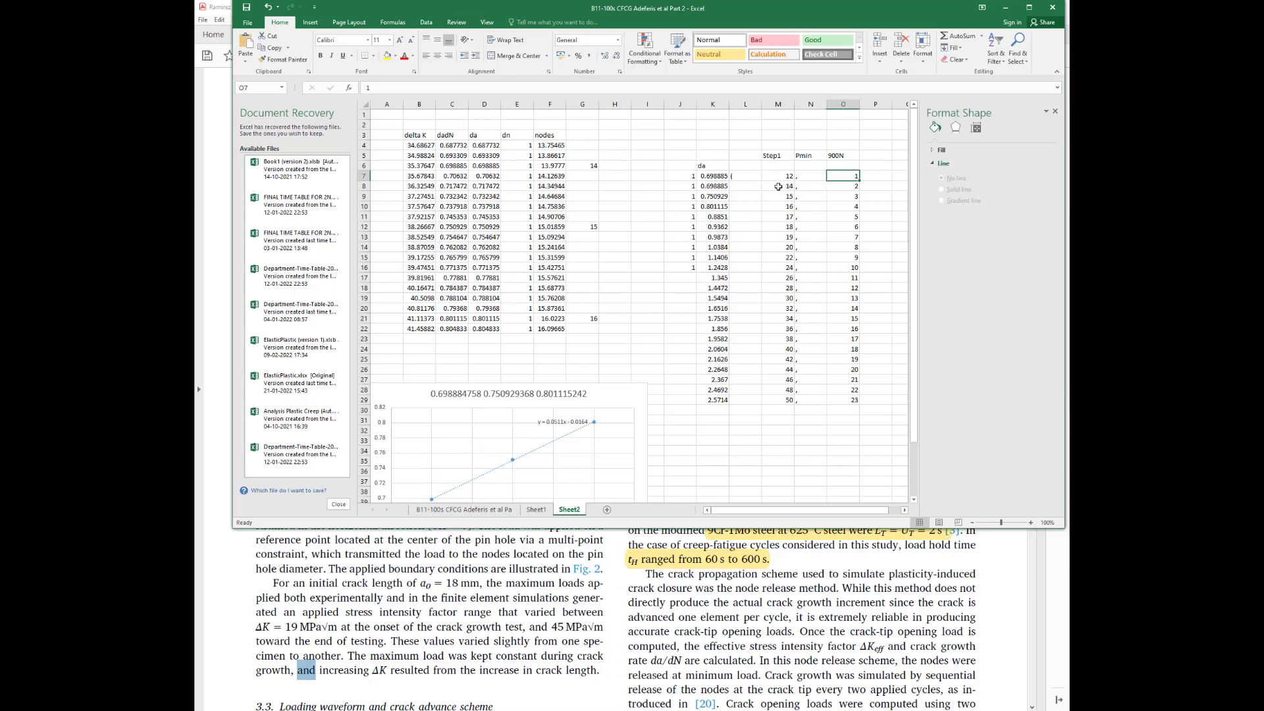
left_click(834, 188)
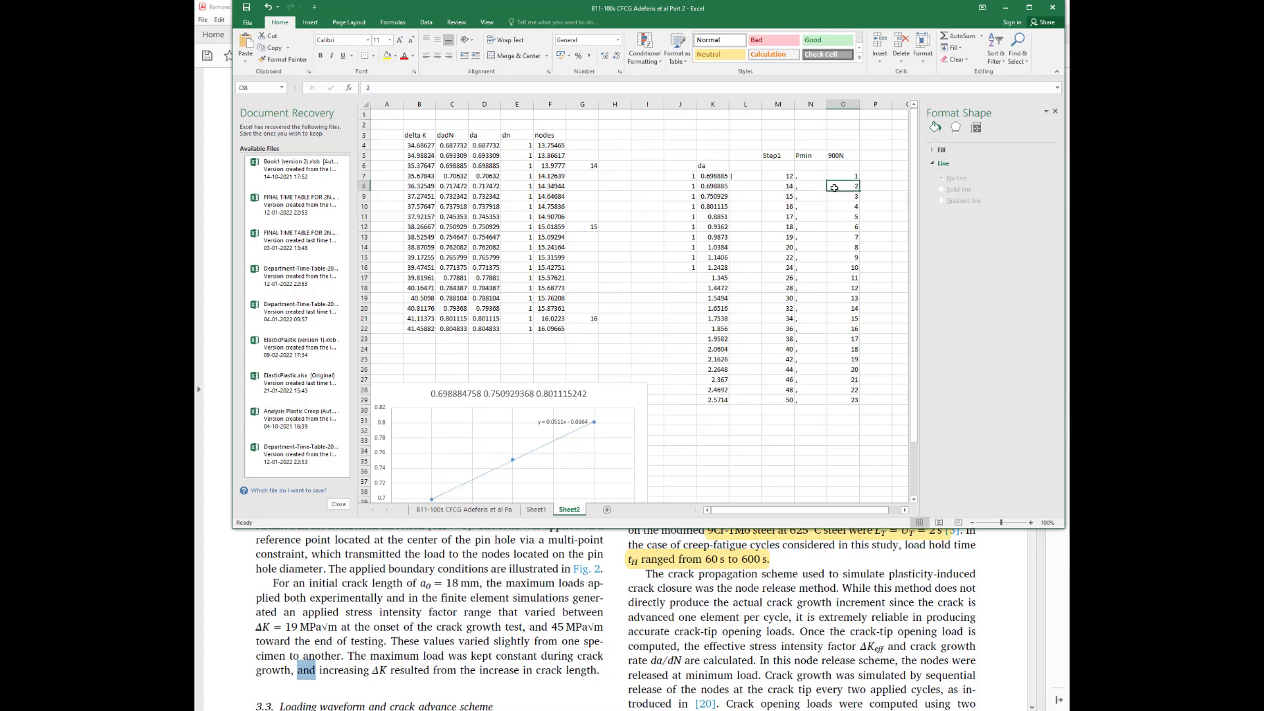
Examine the node numbers in M8 through M12 against the step numbers in O7:O29
left_click(788, 188)
left_click(787, 197)
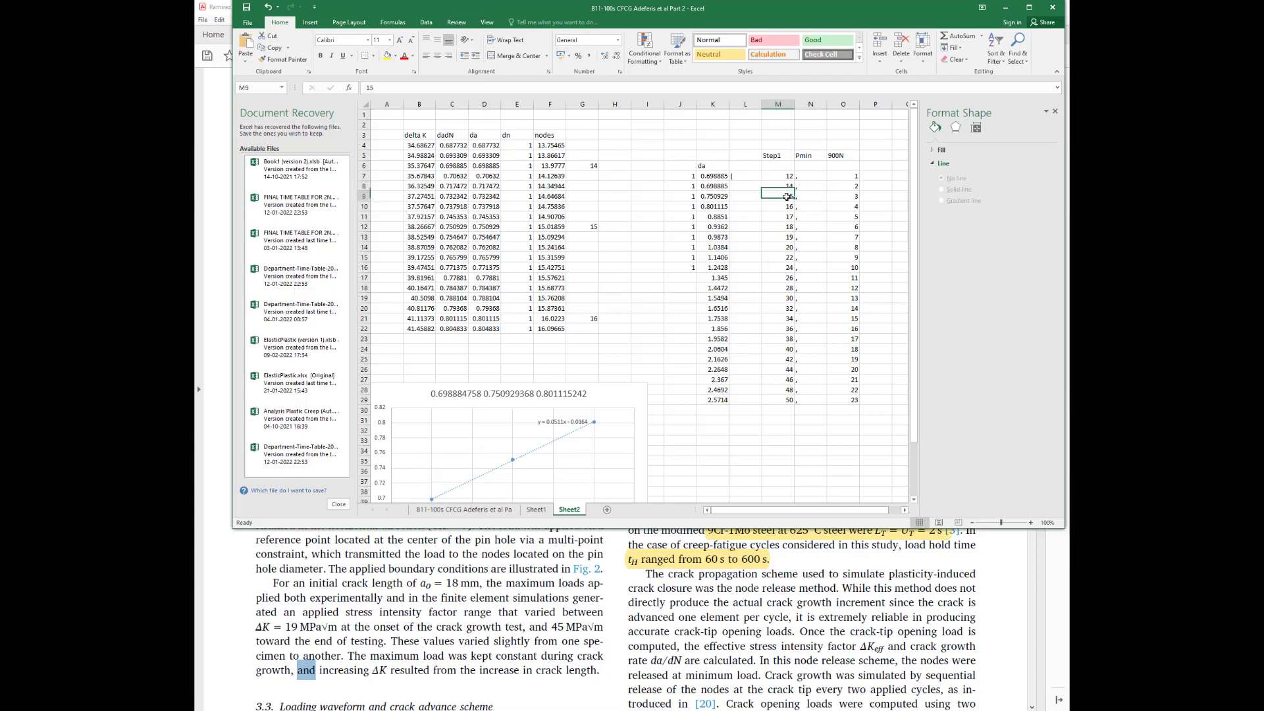
left_click(788, 206)
left_click(788, 217)
left_click(788, 227)
left_click_drag(843, 175, 840, 402)
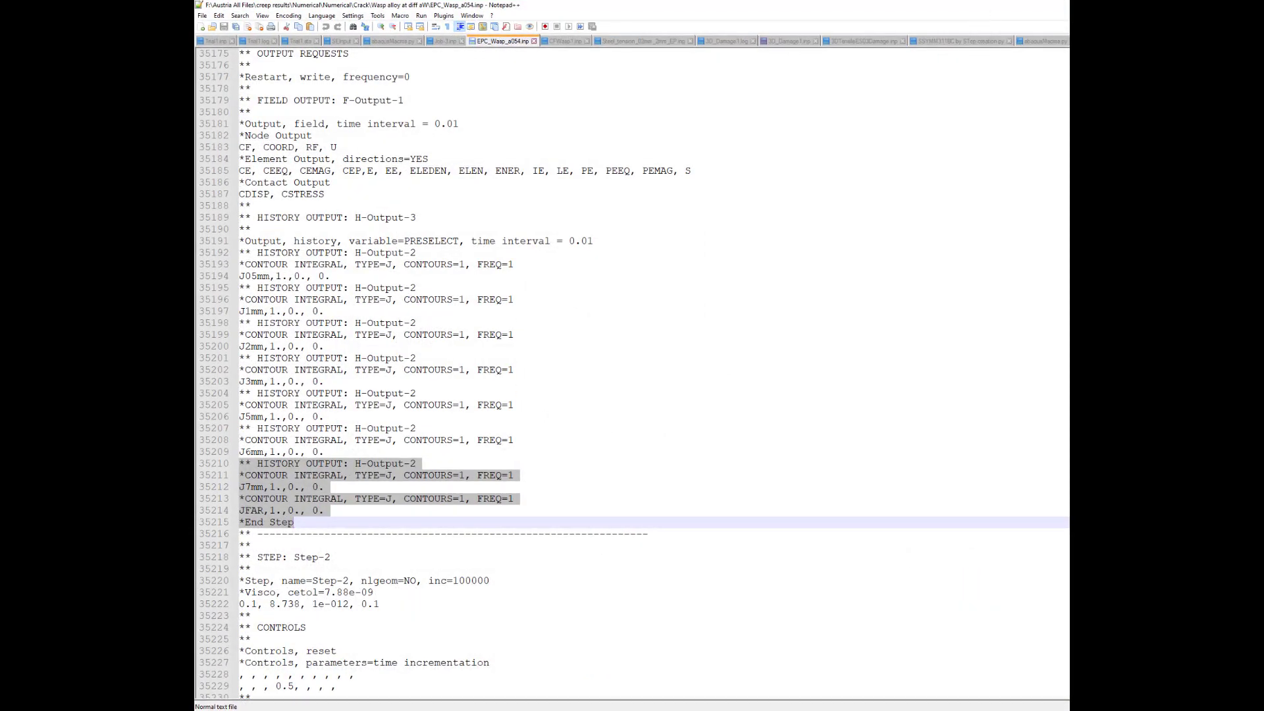
Bring up CFCG_node_release.py in Notepad++ and examine the telem list of crack tip node positions
key("ctrl+Tab")
scroll(536, 310, "up", 13)
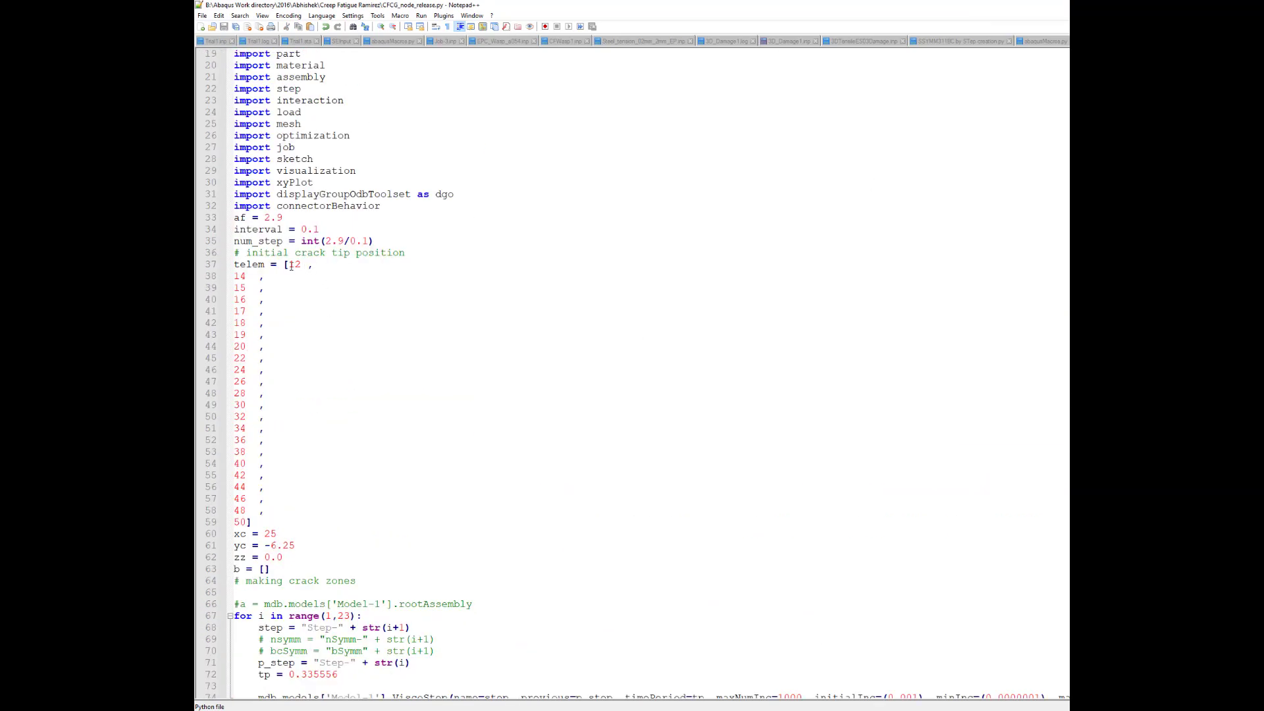
left_click_drag(291, 265, 247, 522)
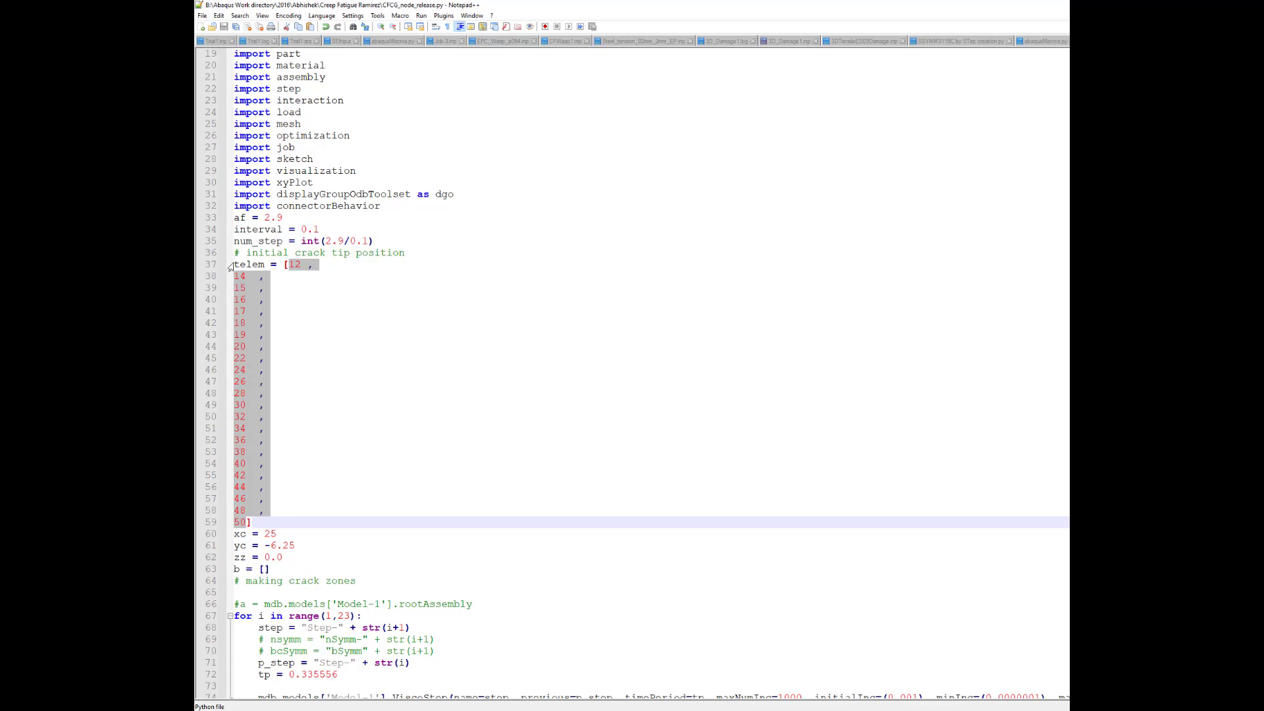
left_click_drag(235, 264, 262, 264)
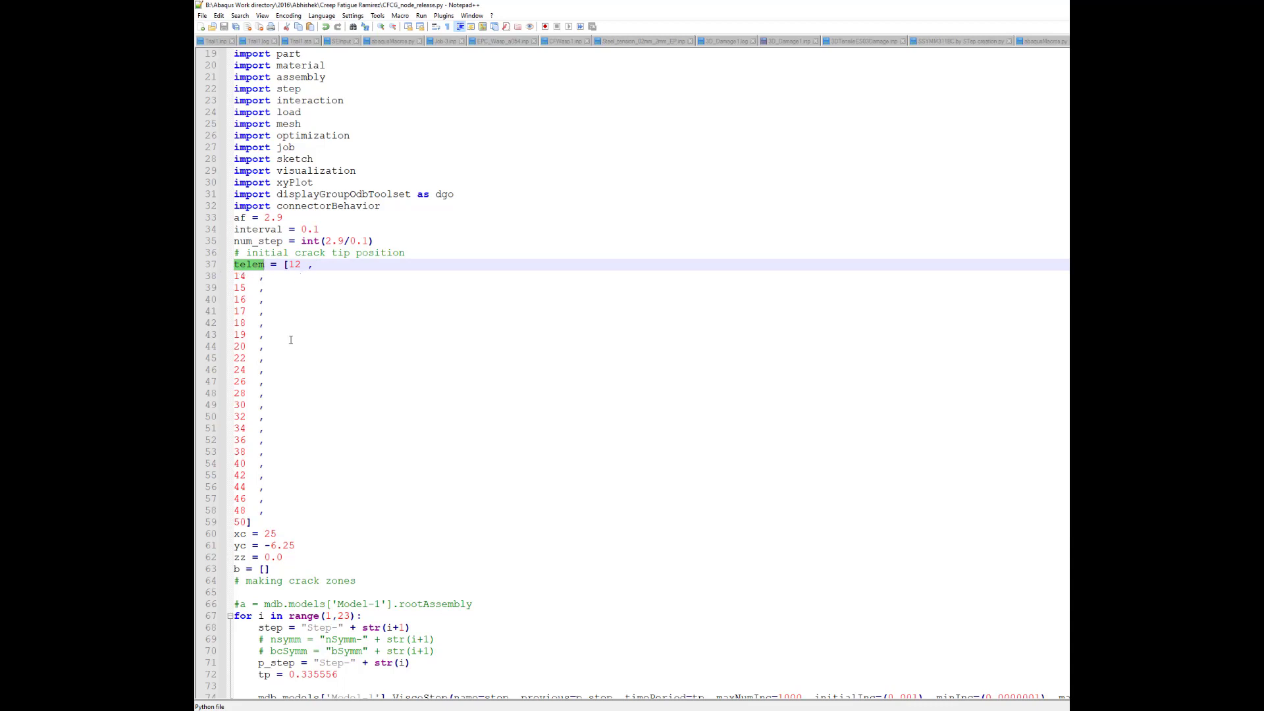
Comment out the af, interval and num_step lines above the telem list in the script
left_click(235, 241)
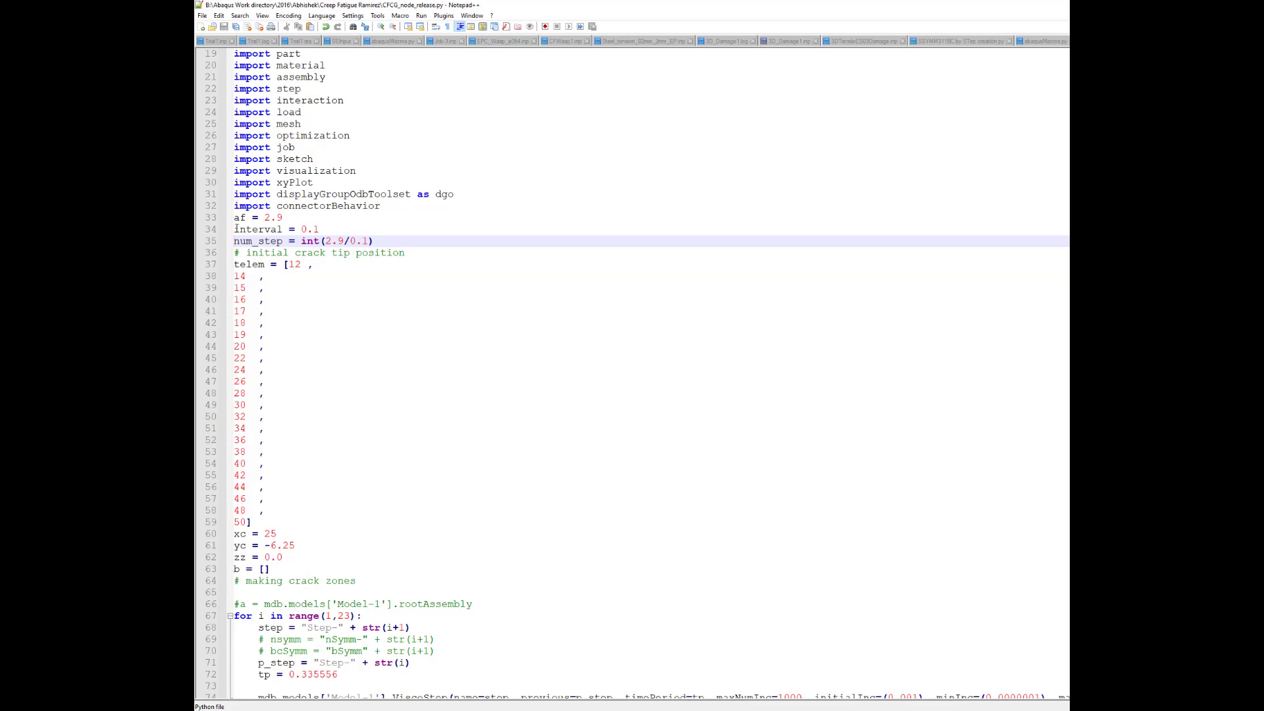
left_click_drag(235, 218, 382, 244)
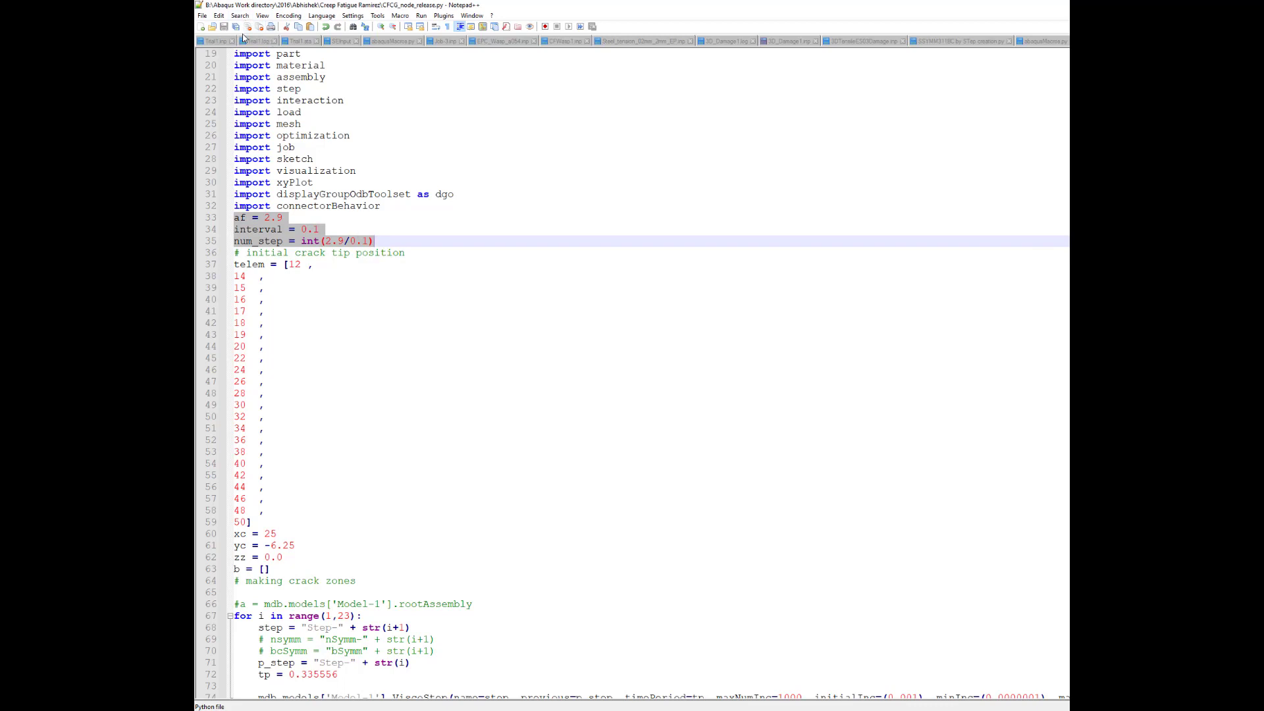
left_click(219, 15)
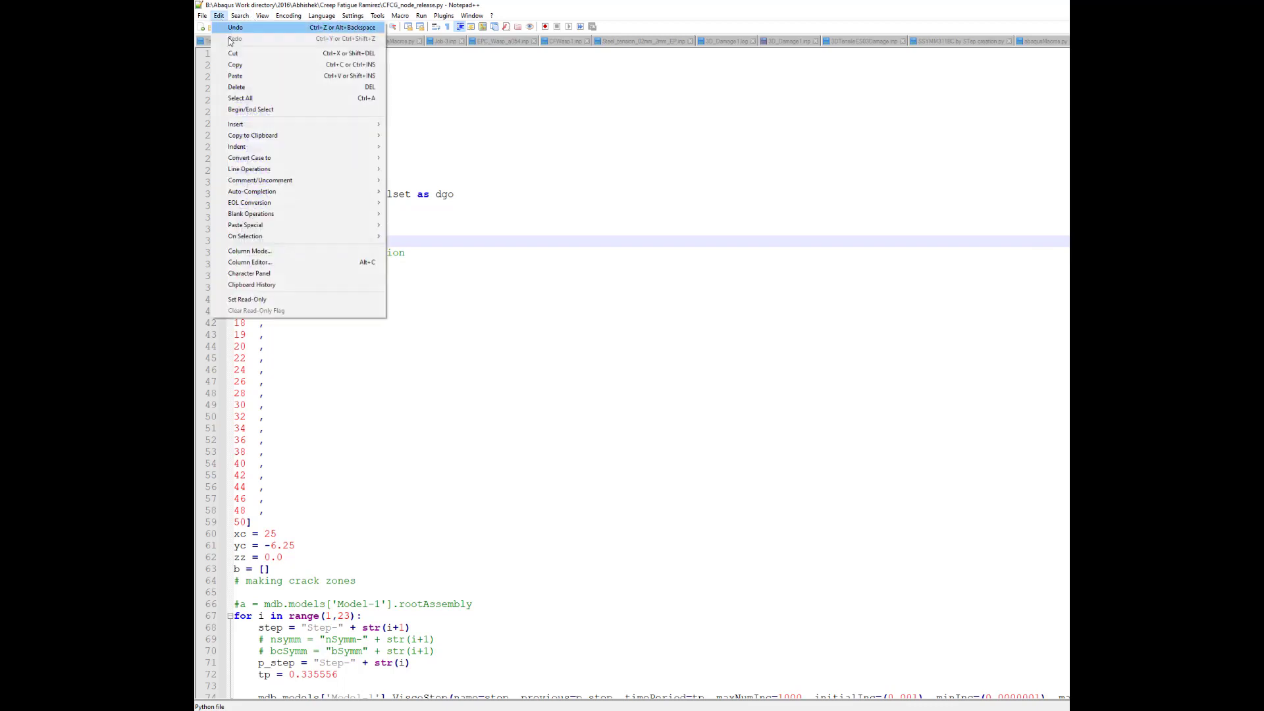
mouse_move(300, 180)
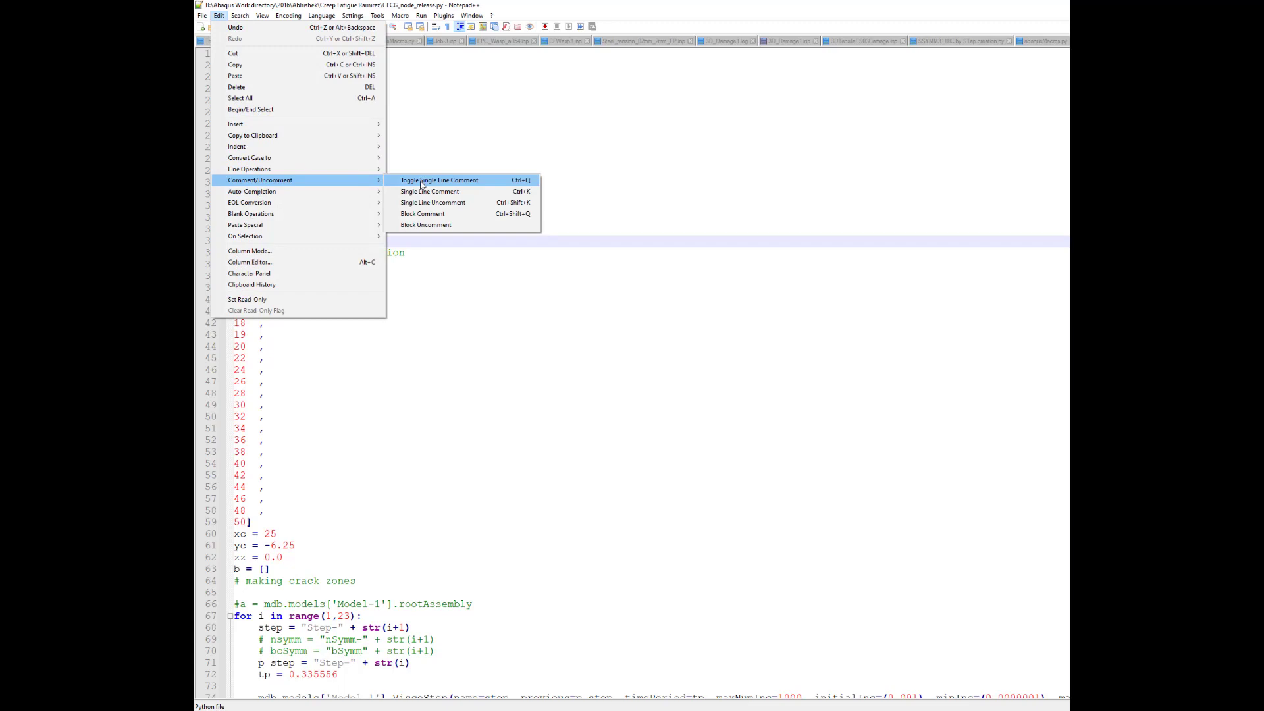
left_click(421, 181)
left_click(344, 287)
Review the crack tip coordinates xc, yc and zz defined below the telem list
scroll(351, 371, "down", 11)
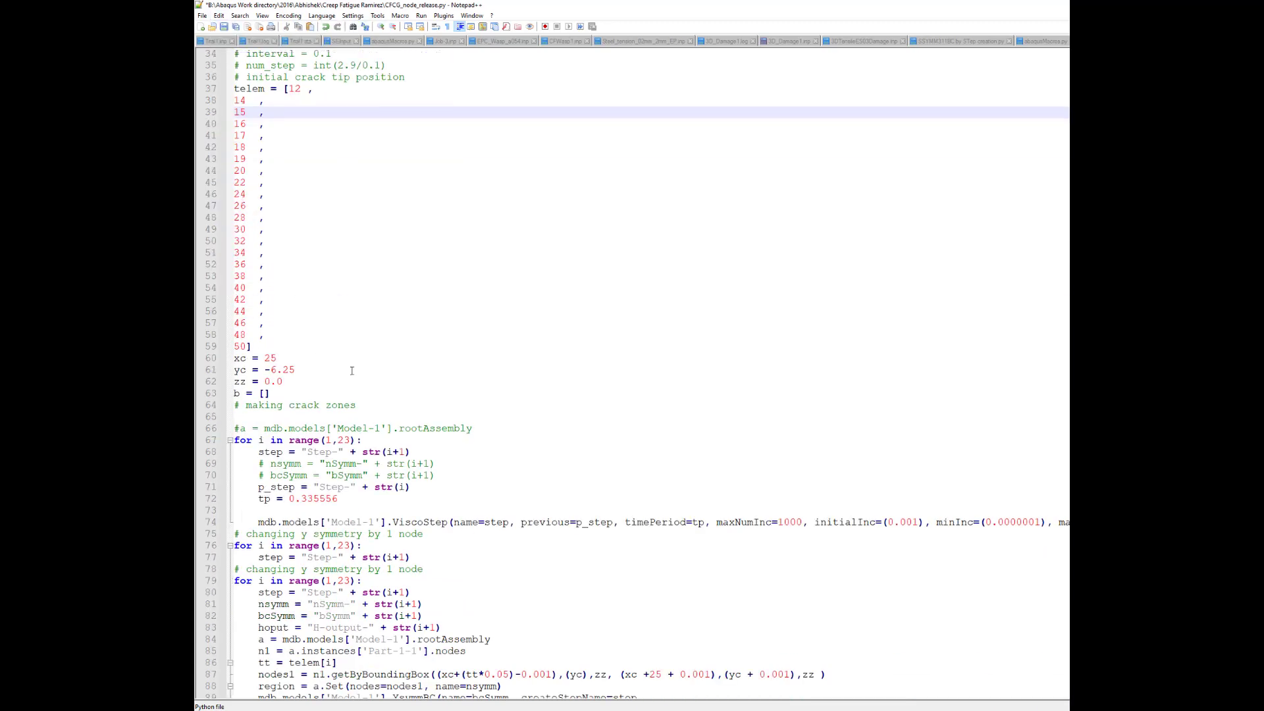
scroll(351, 370, "down", 6)
left_click(249, 148)
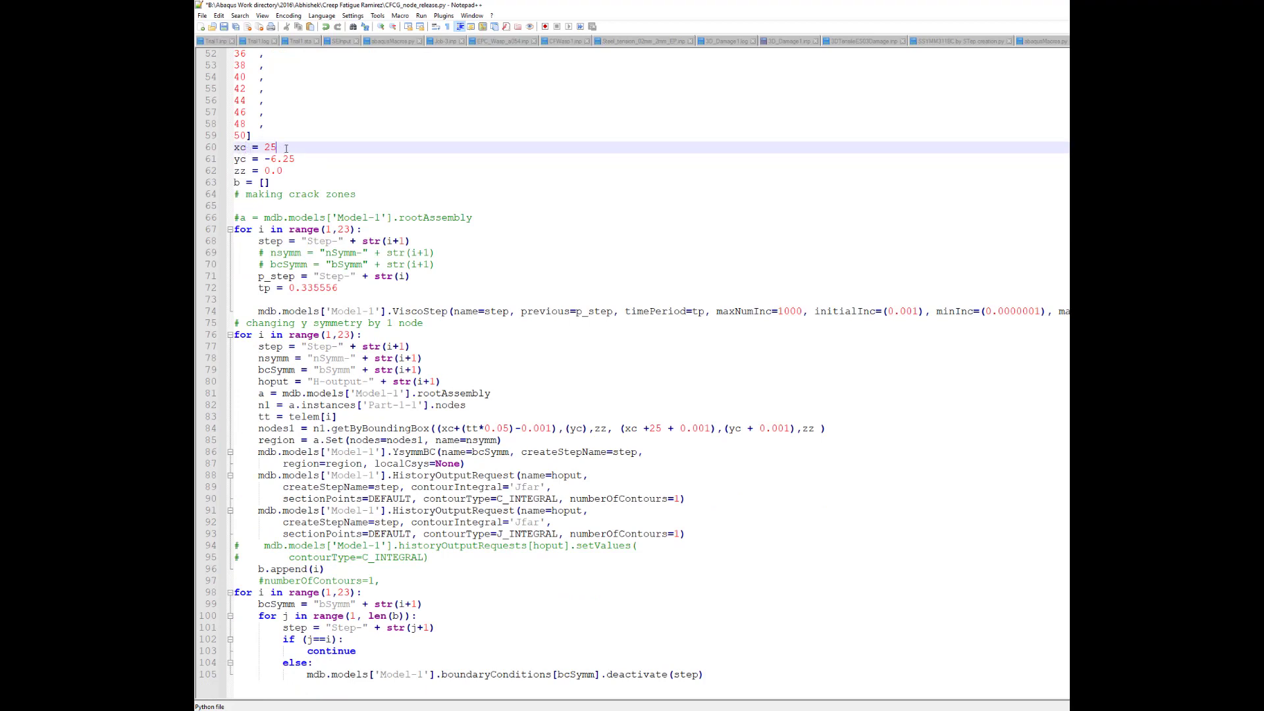
key("Down")
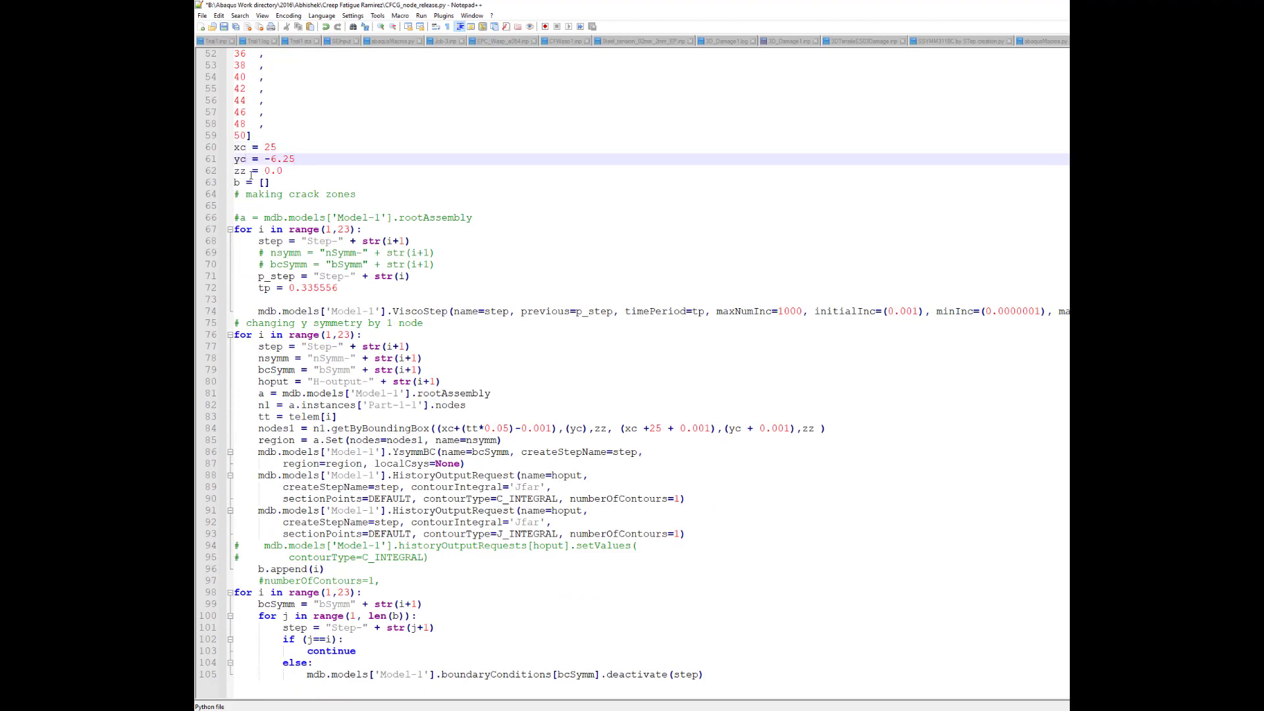
left_click(248, 173)
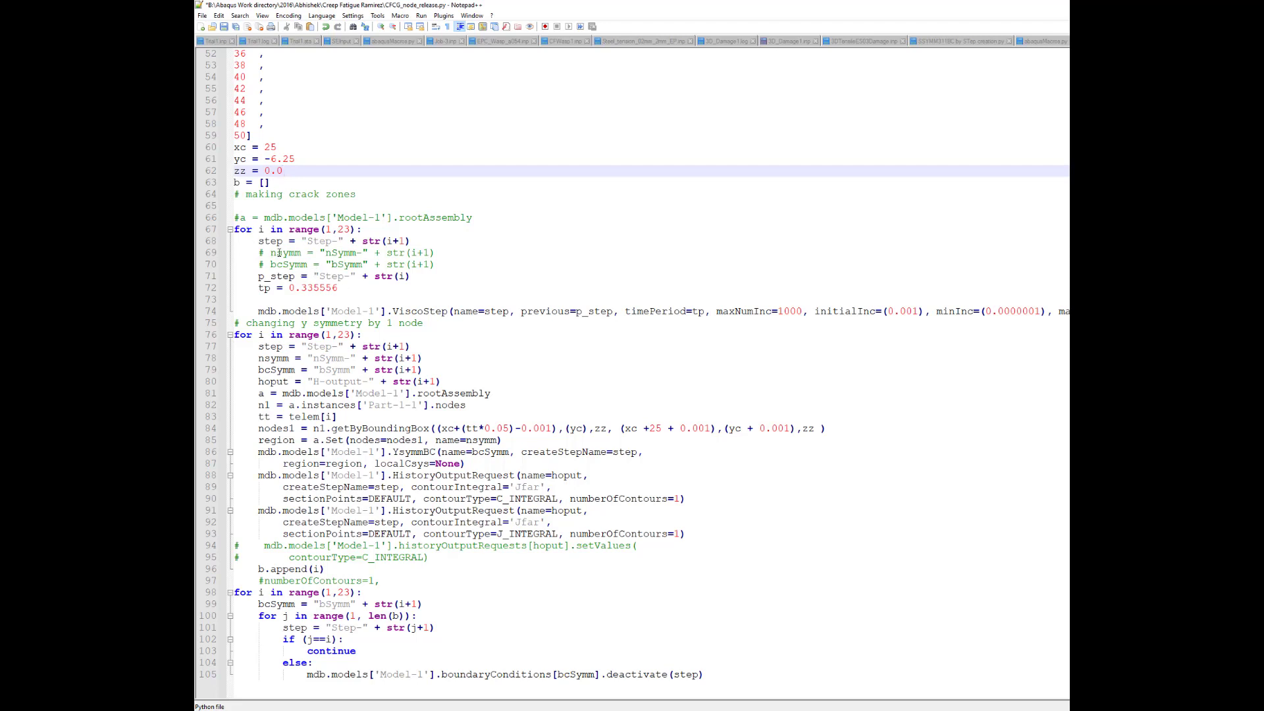
Examine the step-creation loop, covering its range, step naming, ViscoStep command and maximum number of increments
left_click_drag(254, 242, 413, 242)
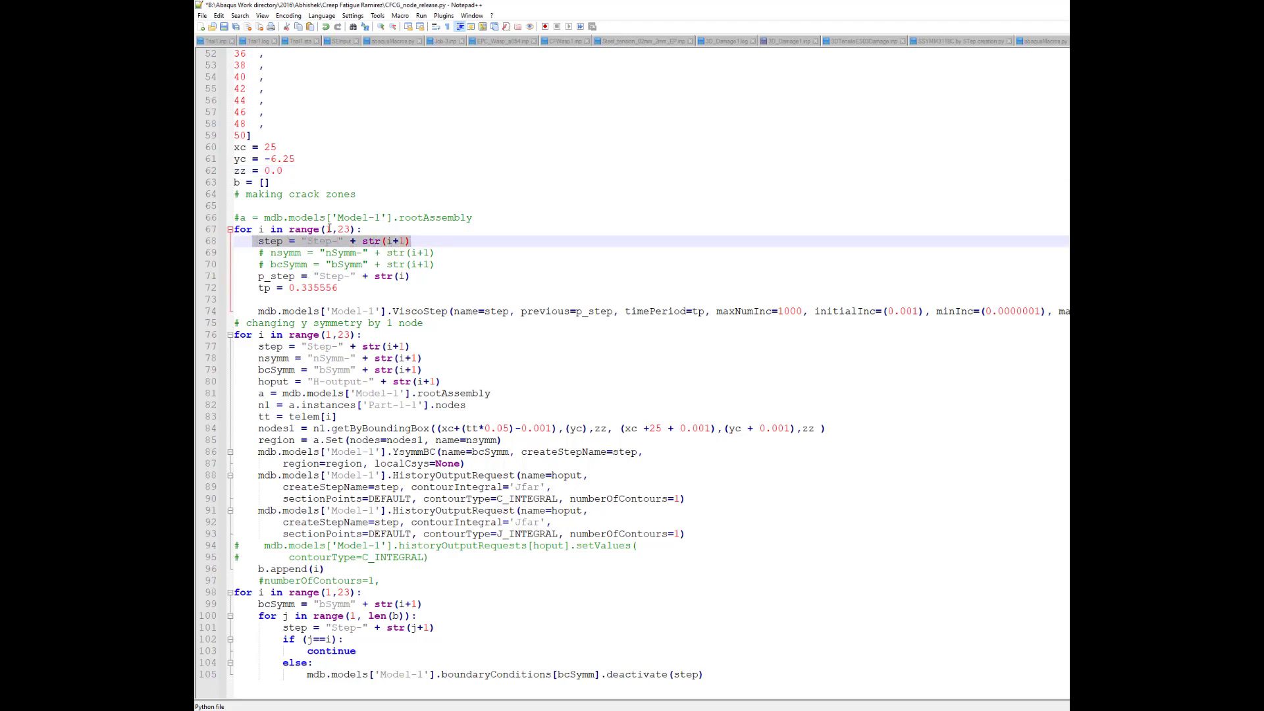
left_click(349, 229)
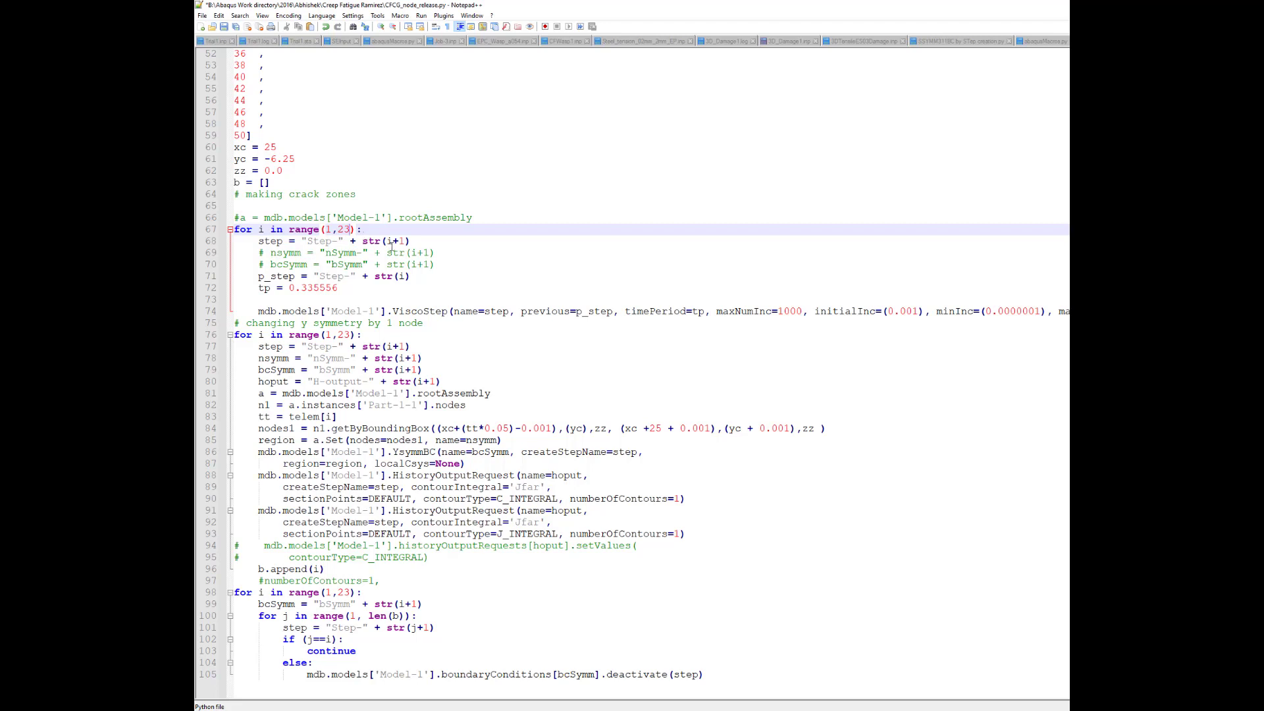
left_click(392, 241)
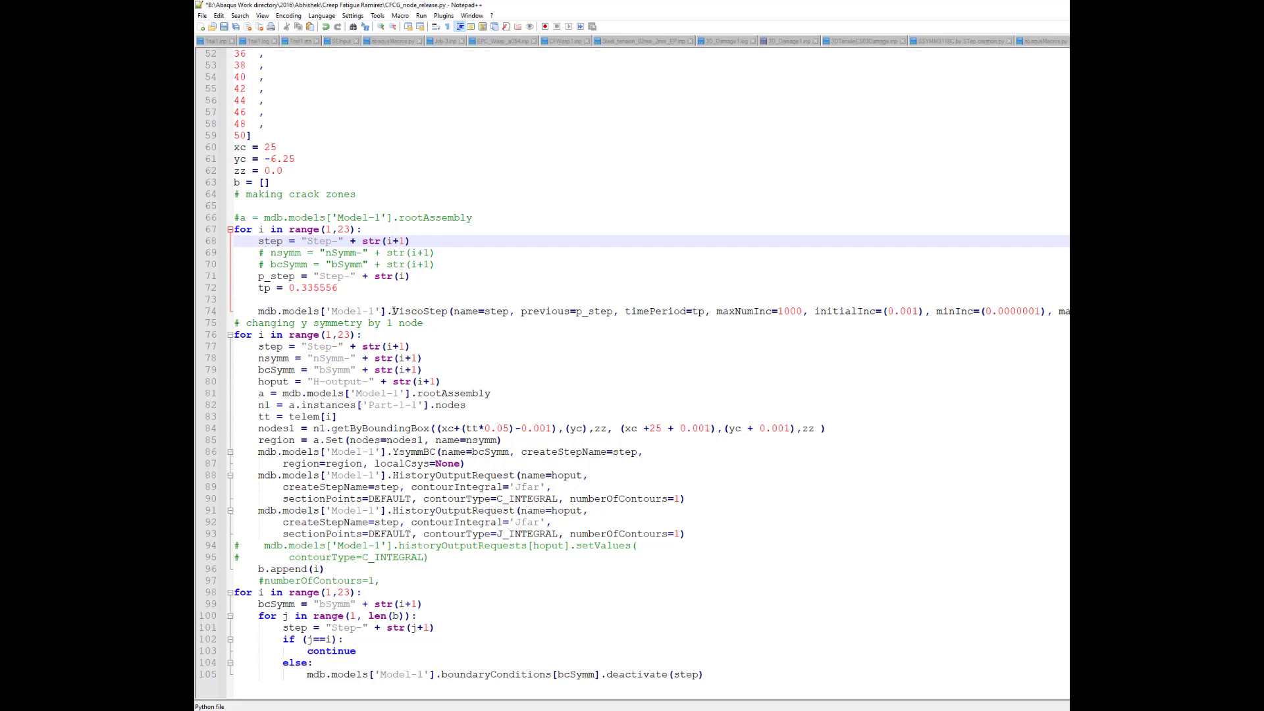
left_click_drag(394, 311, 424, 311)
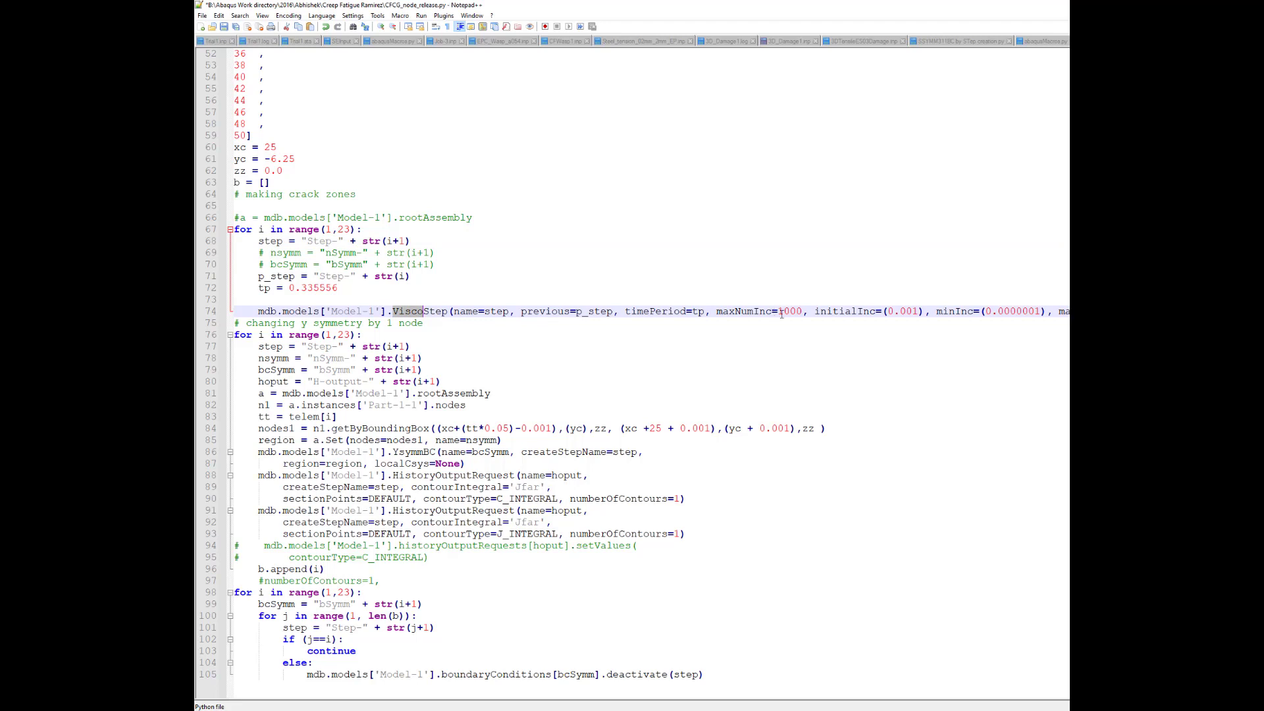
left_click_drag(782, 314, 798, 314)
Return to the B11-100s workbook in Excel and find the Time Amplitude table on Sheet1
left_click(553, 691)
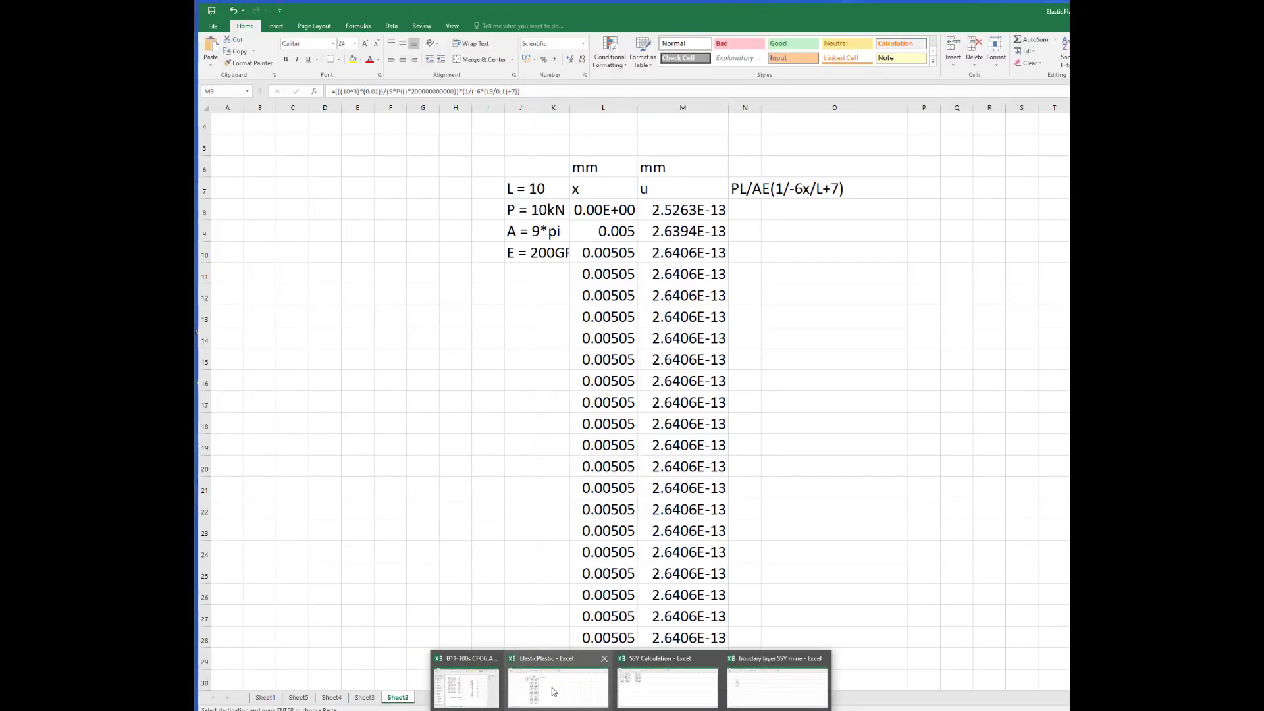
left_click(465, 688)
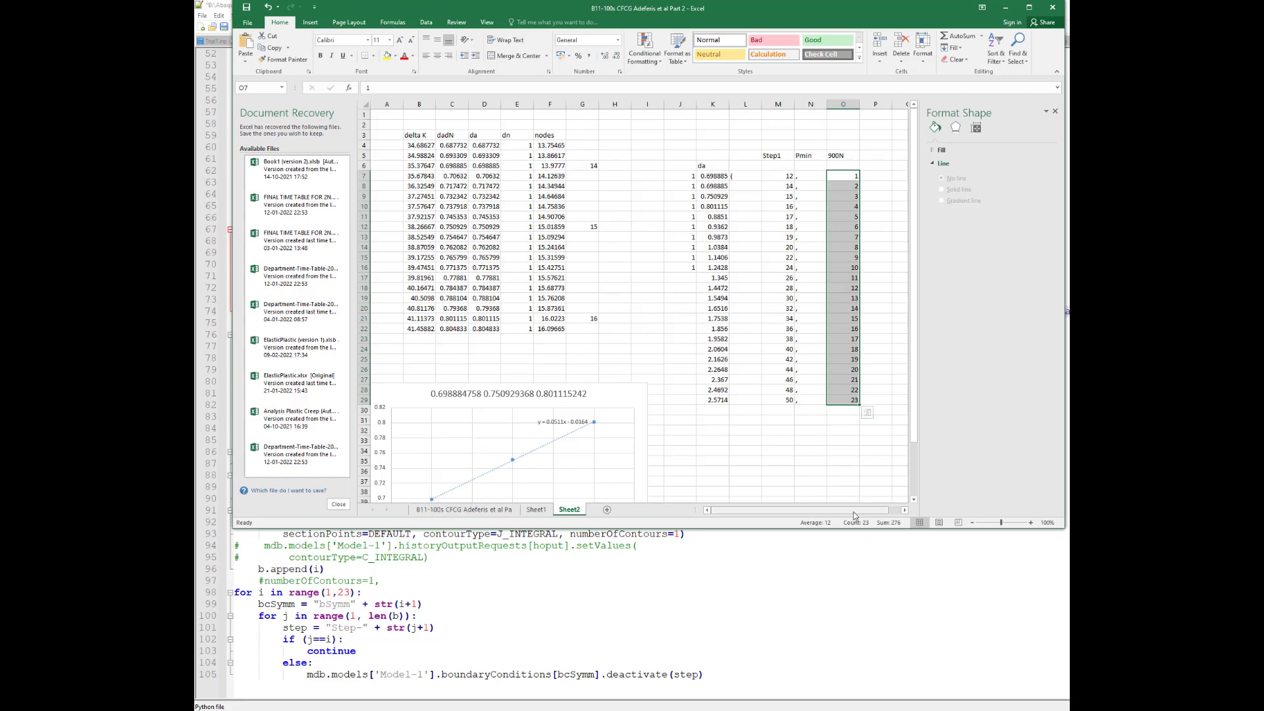
left_click(455, 512)
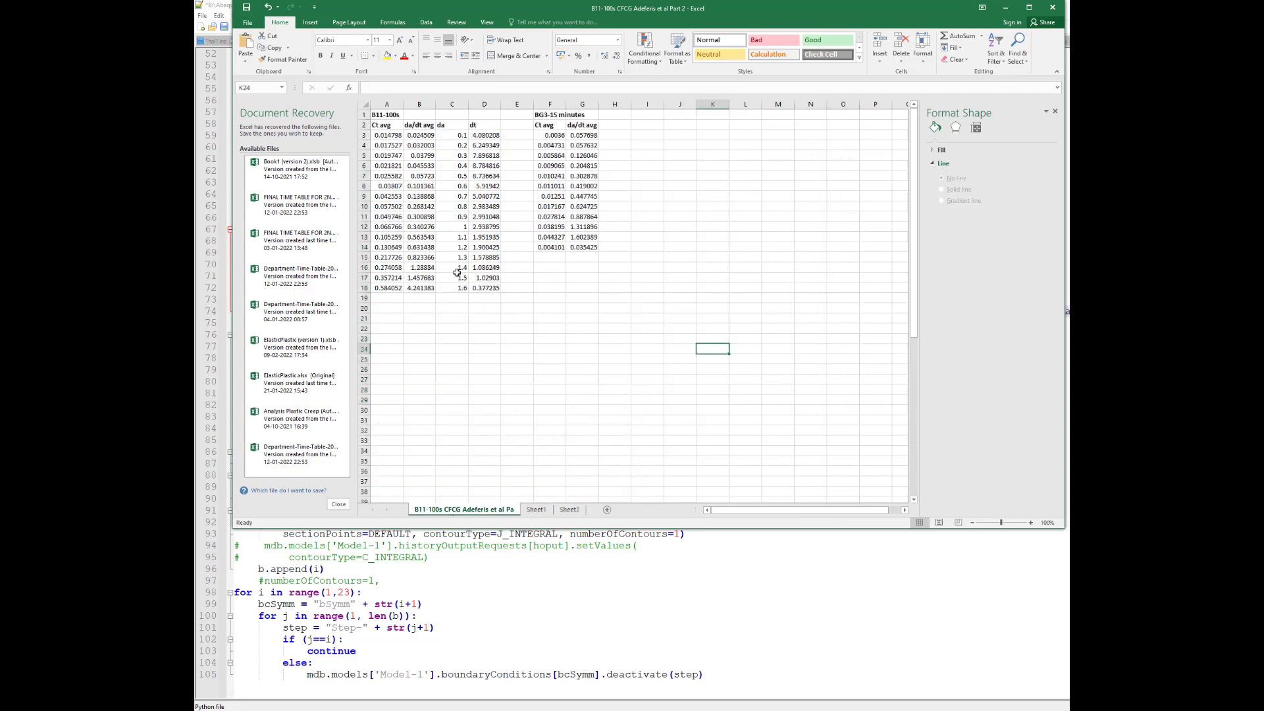
left_click(536, 510)
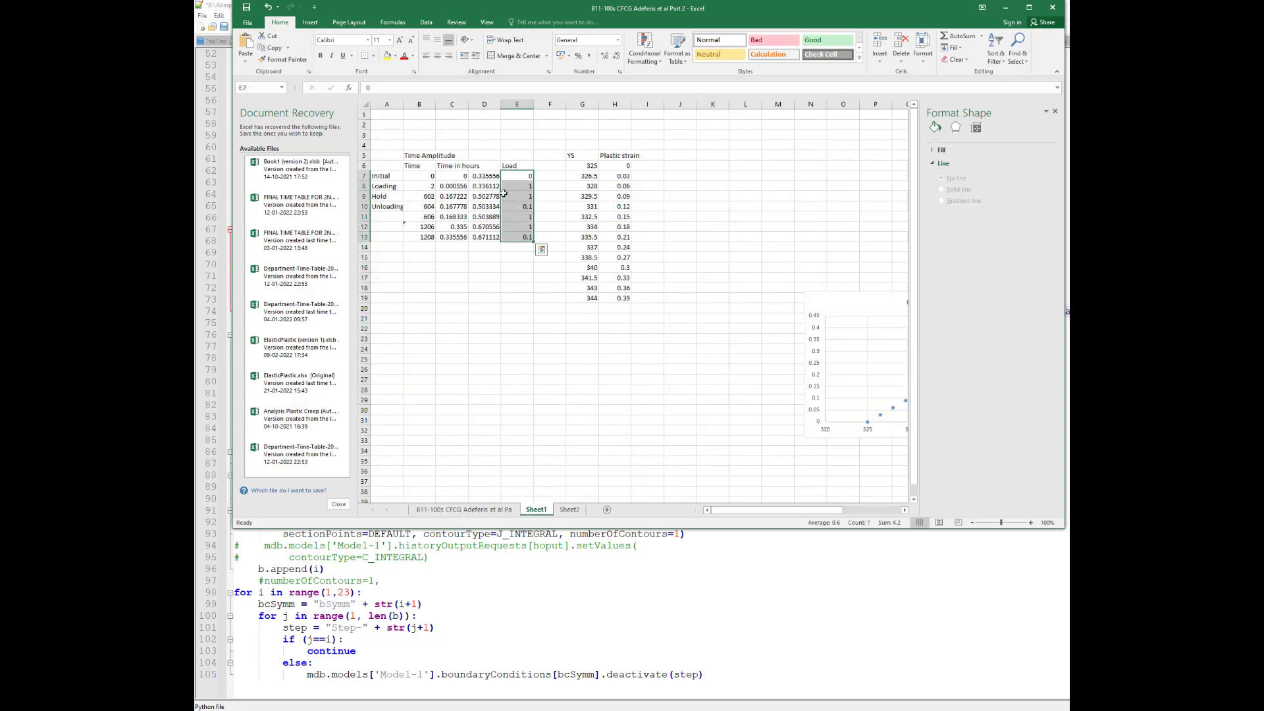
Examine the loading, hold and unloading times in rows 8 to 10 together with their hour and load values
left_click(424, 187)
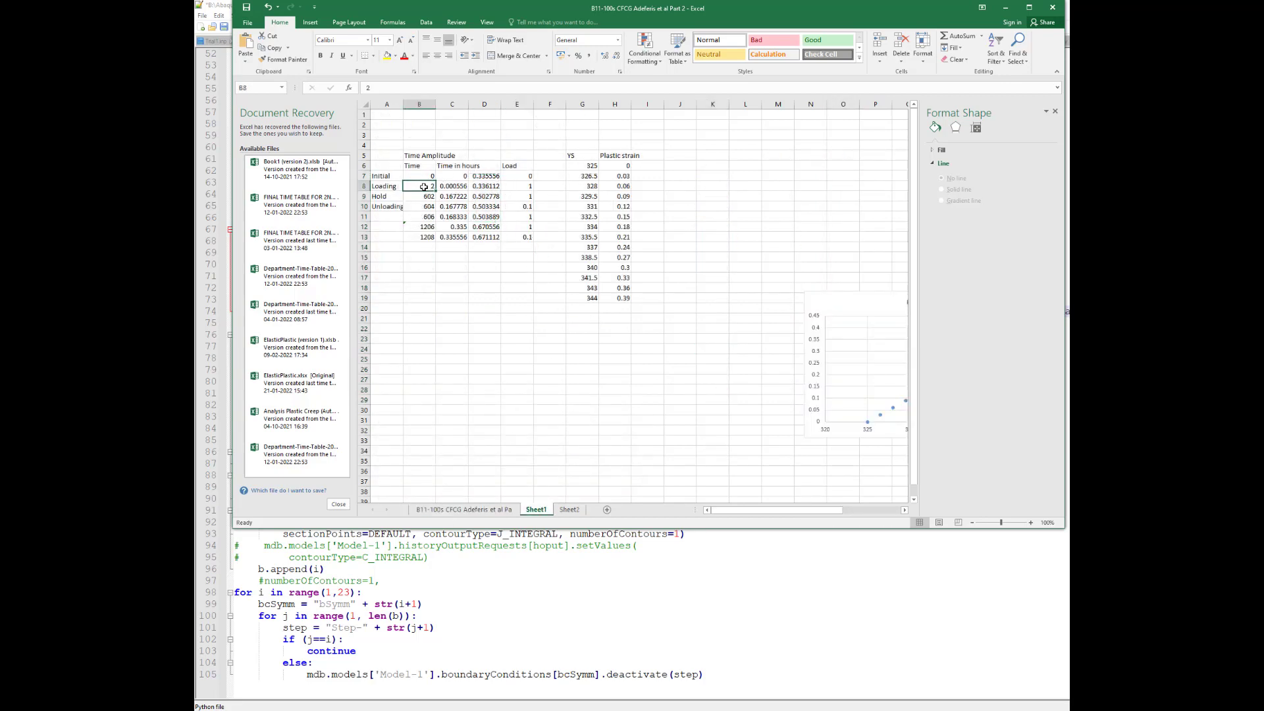
left_click(421, 197)
left_click(429, 208)
key("Up")
key("Up")
left_click_drag(424, 196, 522, 207, "shift")
Compare the time offset in the formula of D8 with the tp time period in the node release script
left_click(486, 187)
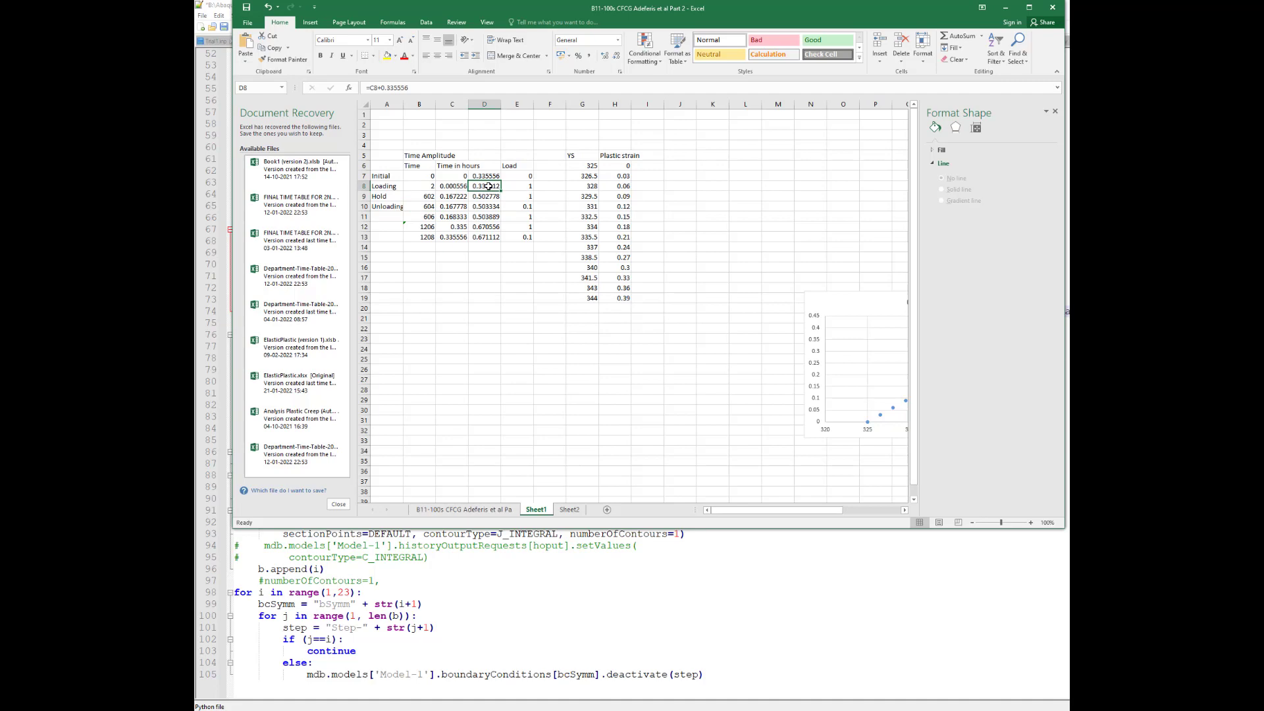
left_click(1006, 8)
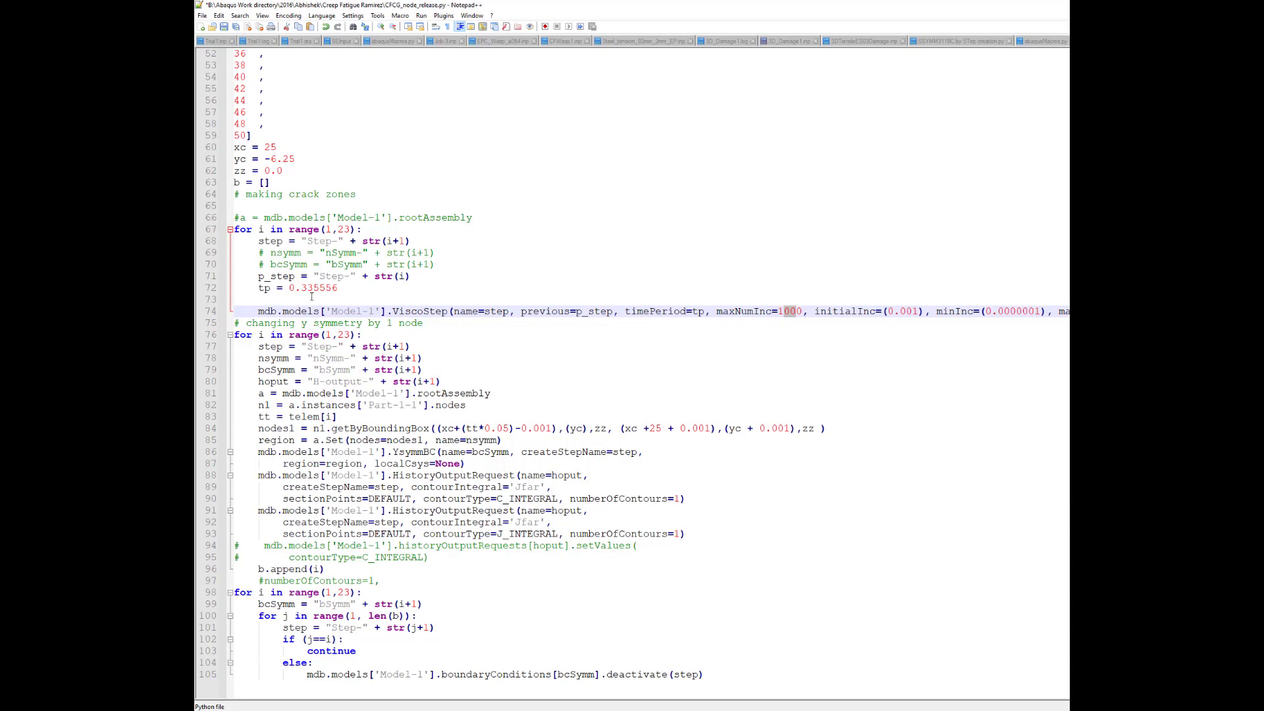
left_click_drag(291, 288, 337, 288)
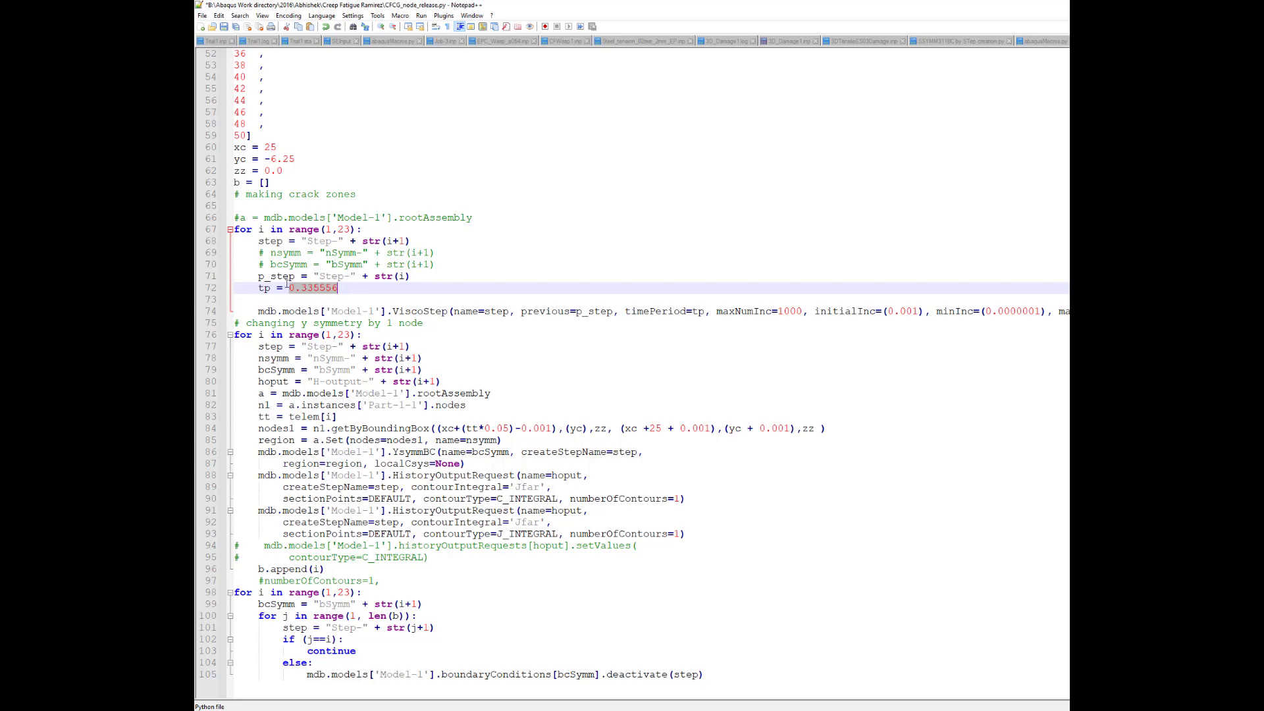
Switch to Abaqus/CAE and open the amplitude Amp-1 for editing from the model database
left_click(675, 696)
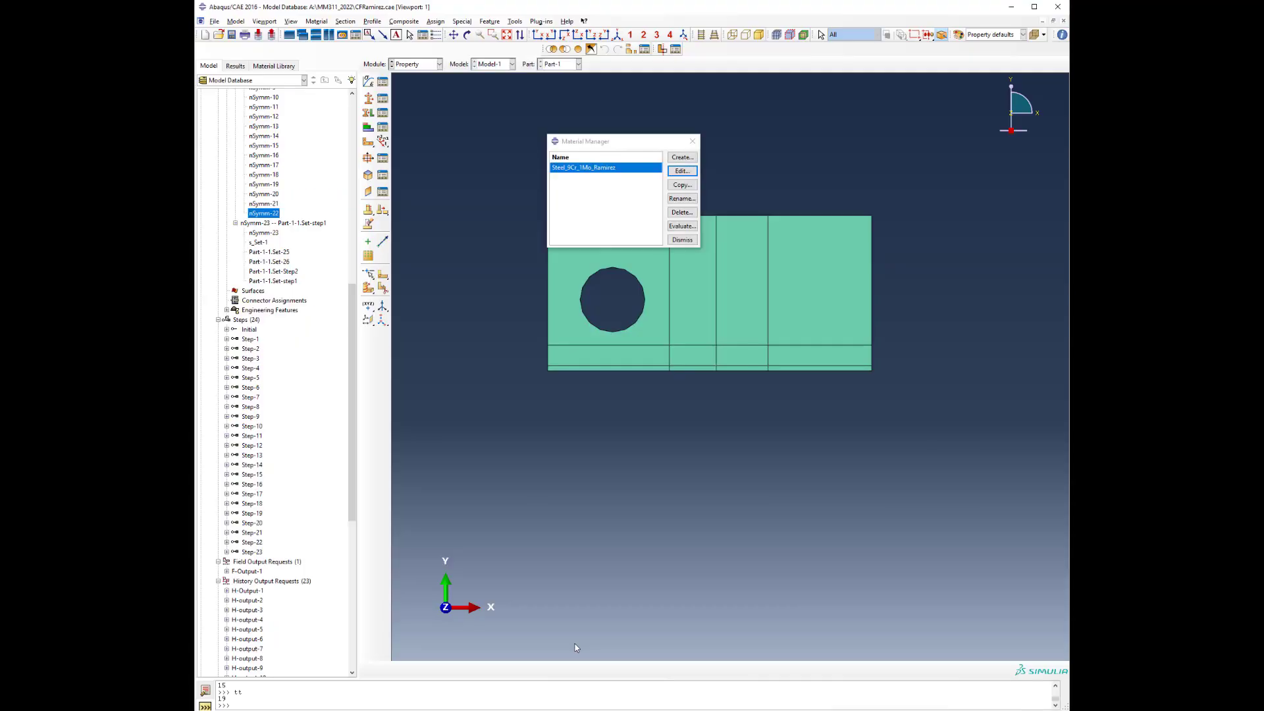
scroll(268, 405, "down", 12)
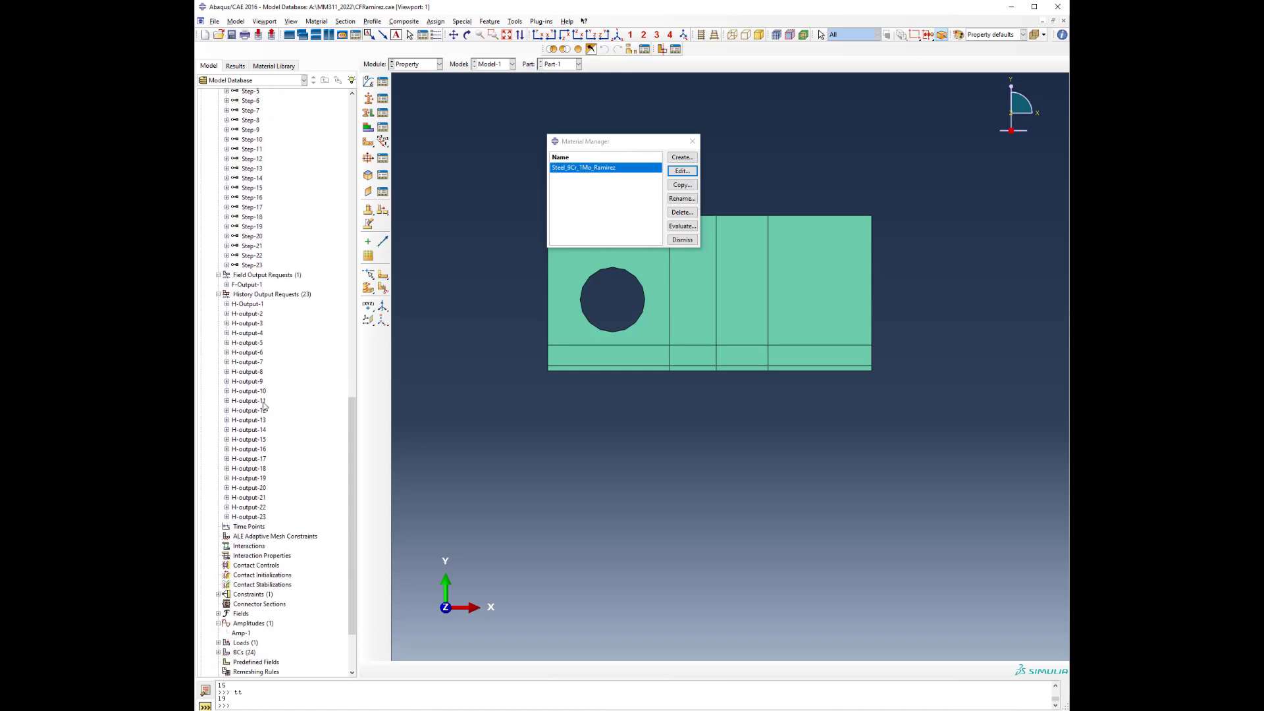
right_click(239, 558)
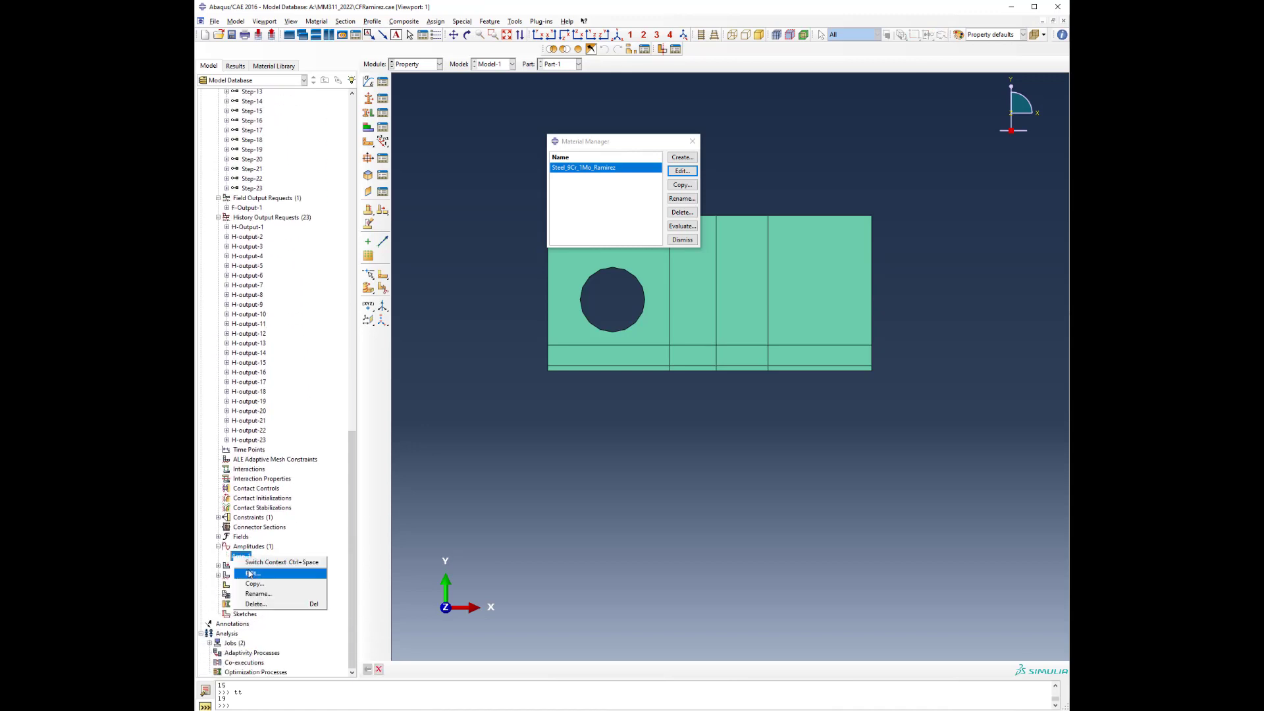
left_click(250, 576)
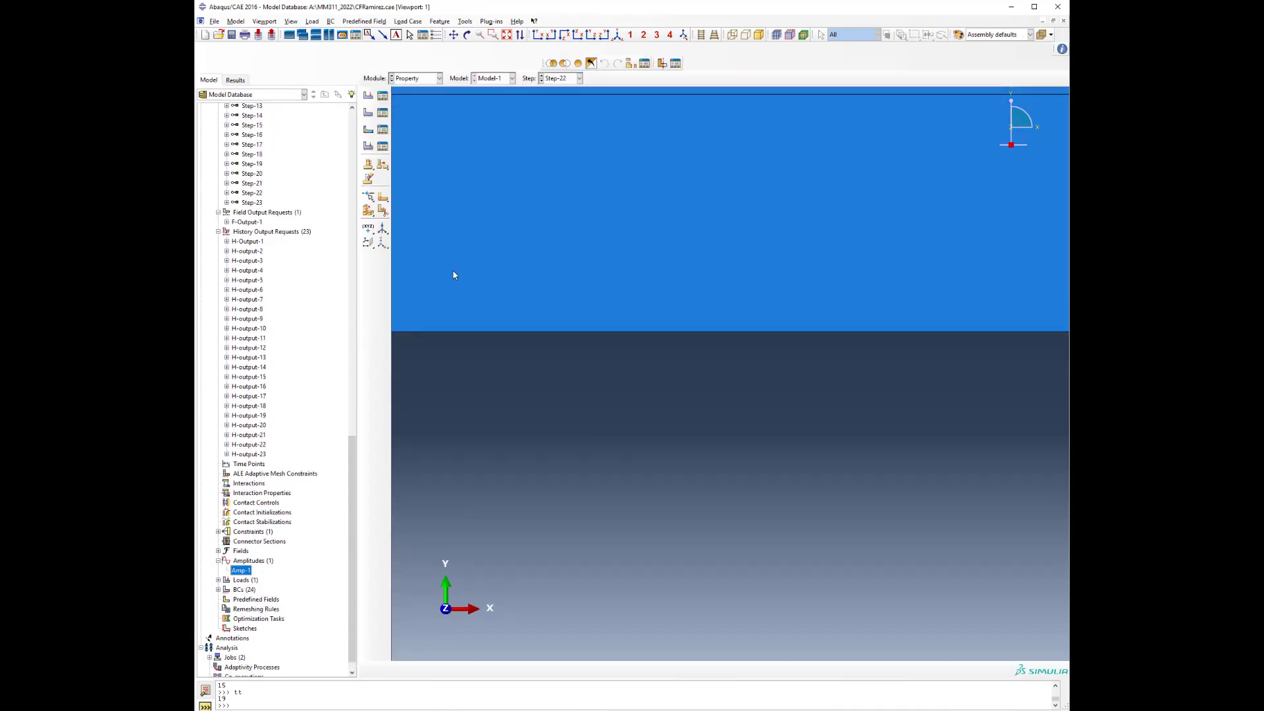
Enlarge the amplitude editor and examine the time and amplitude values of Amp-1 point by point in rows 1 to 5
left_click_drag(836, 173, 504, 108)
left_click_drag(634, 286, 713, 442)
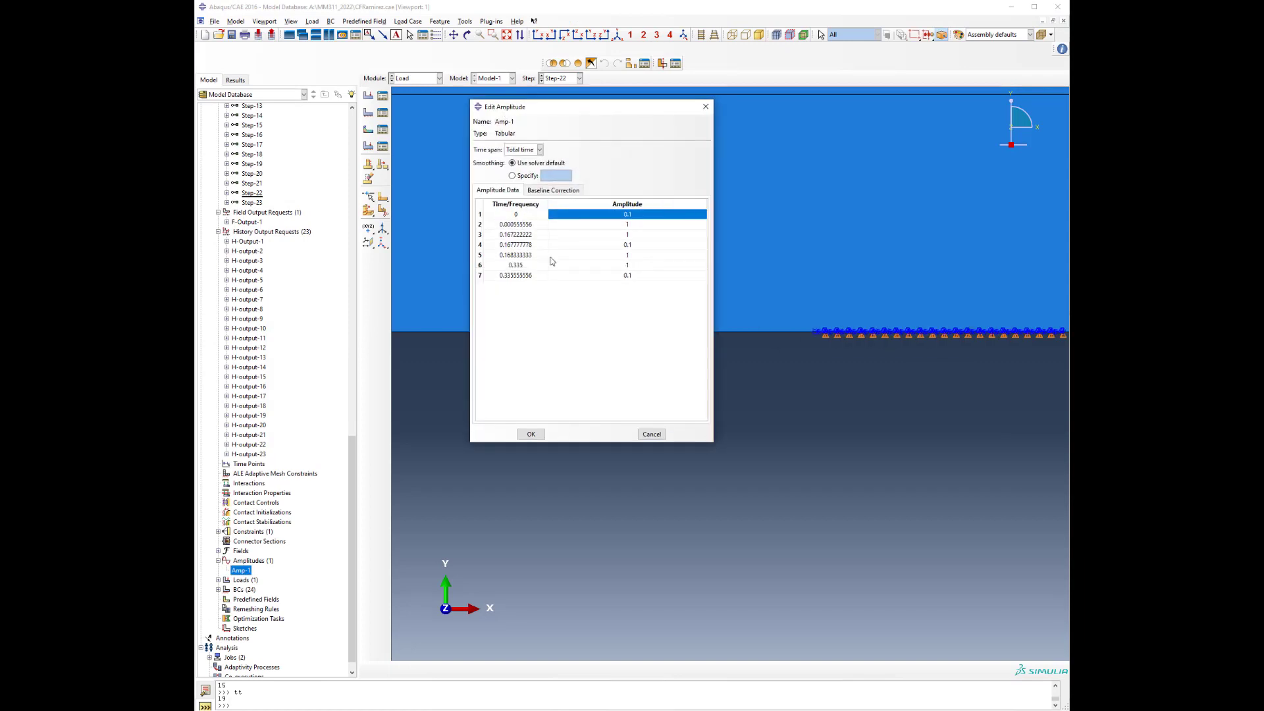
double_click(510, 216)
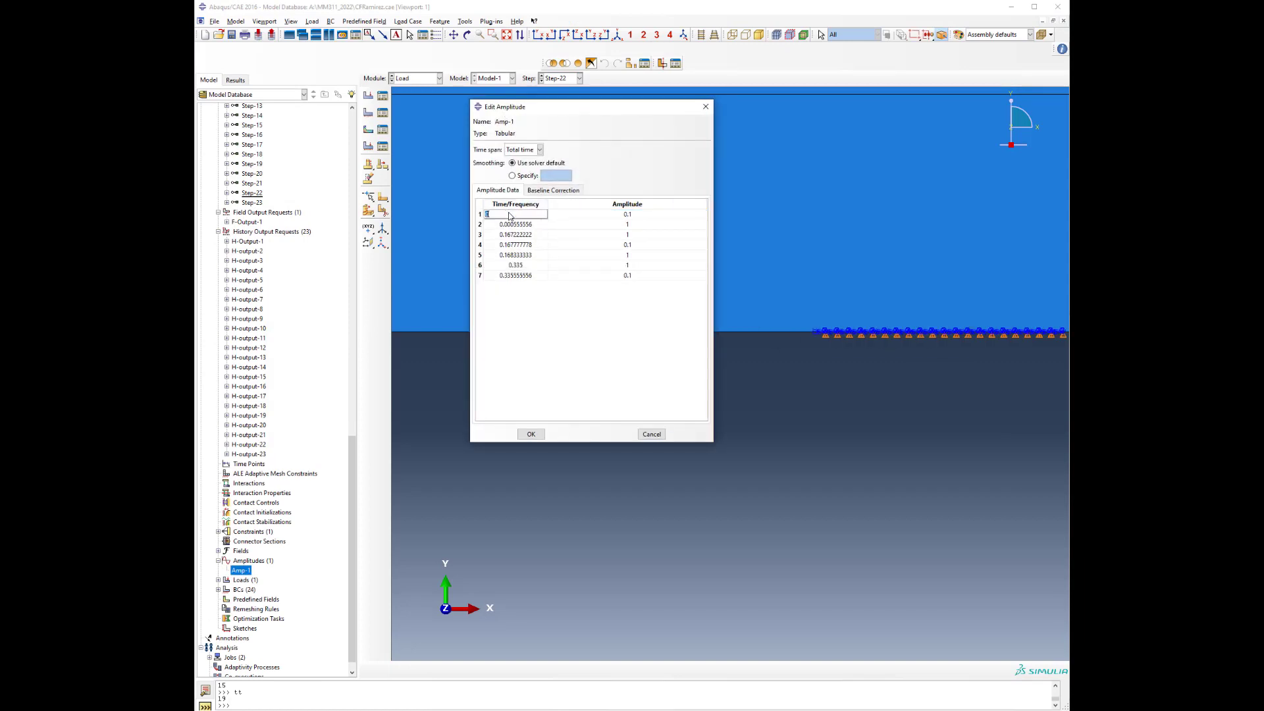
double_click(626, 215)
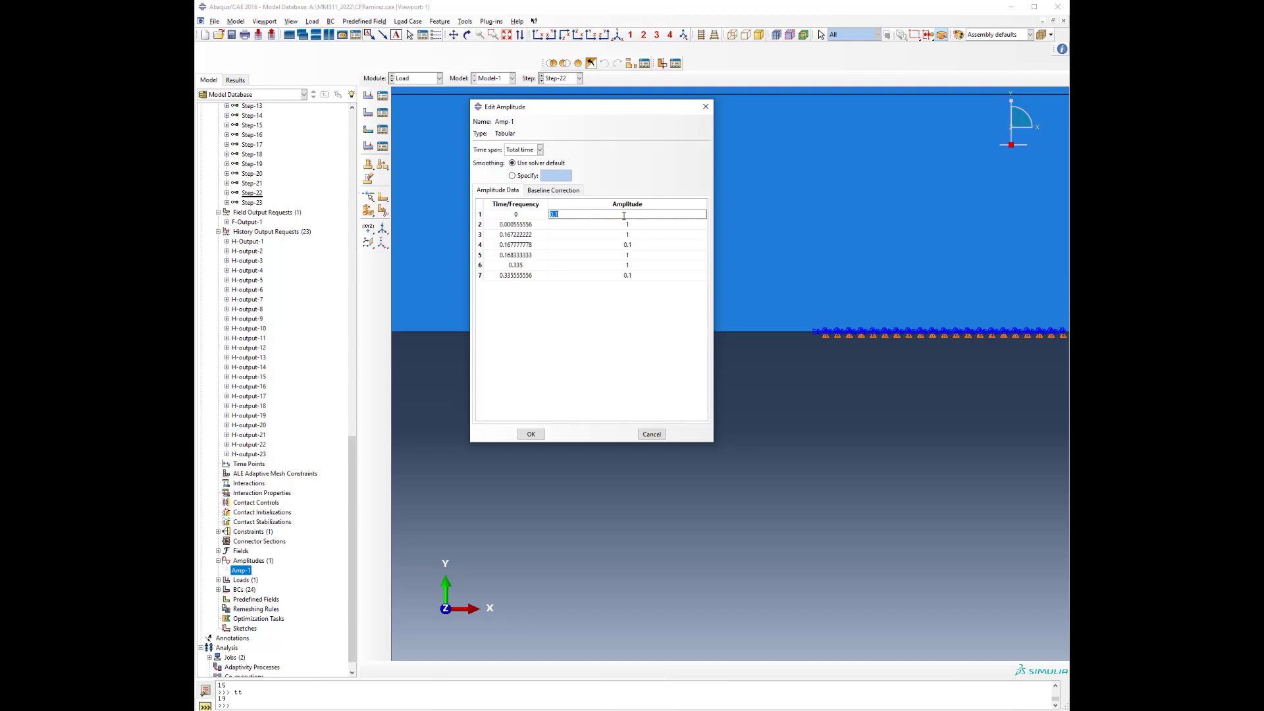
double_click(516, 225)
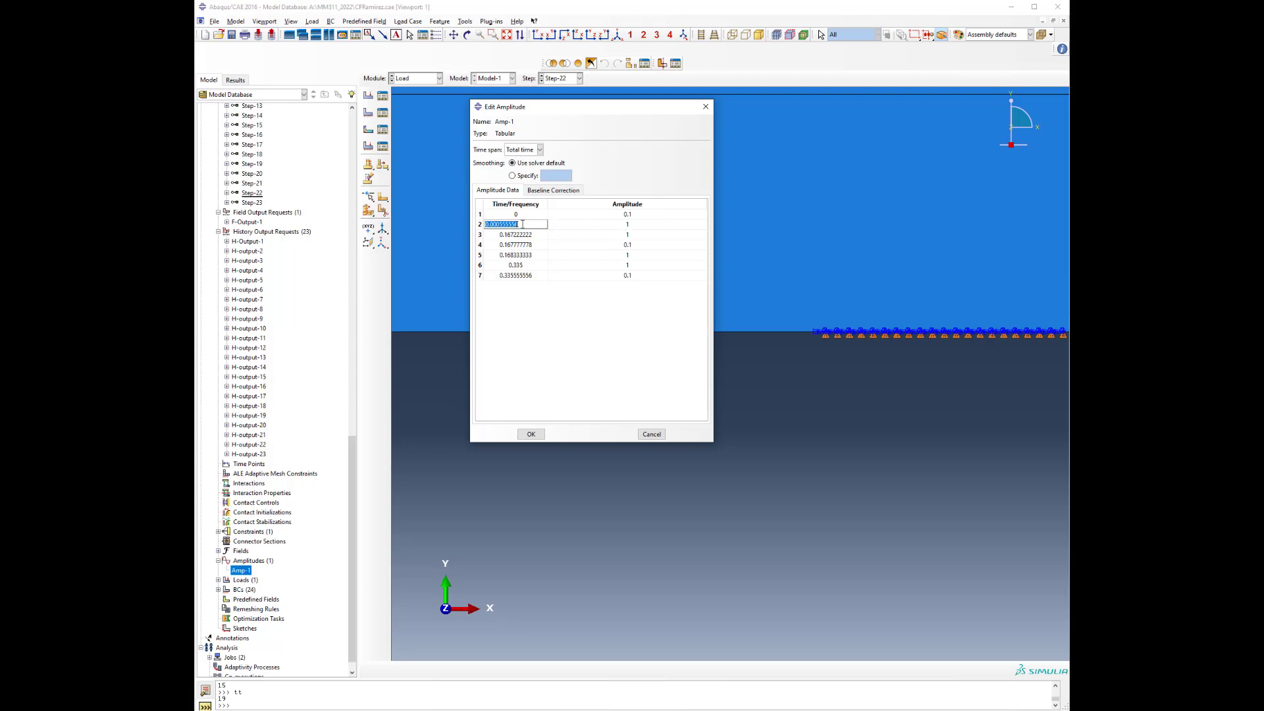
double_click(629, 227)
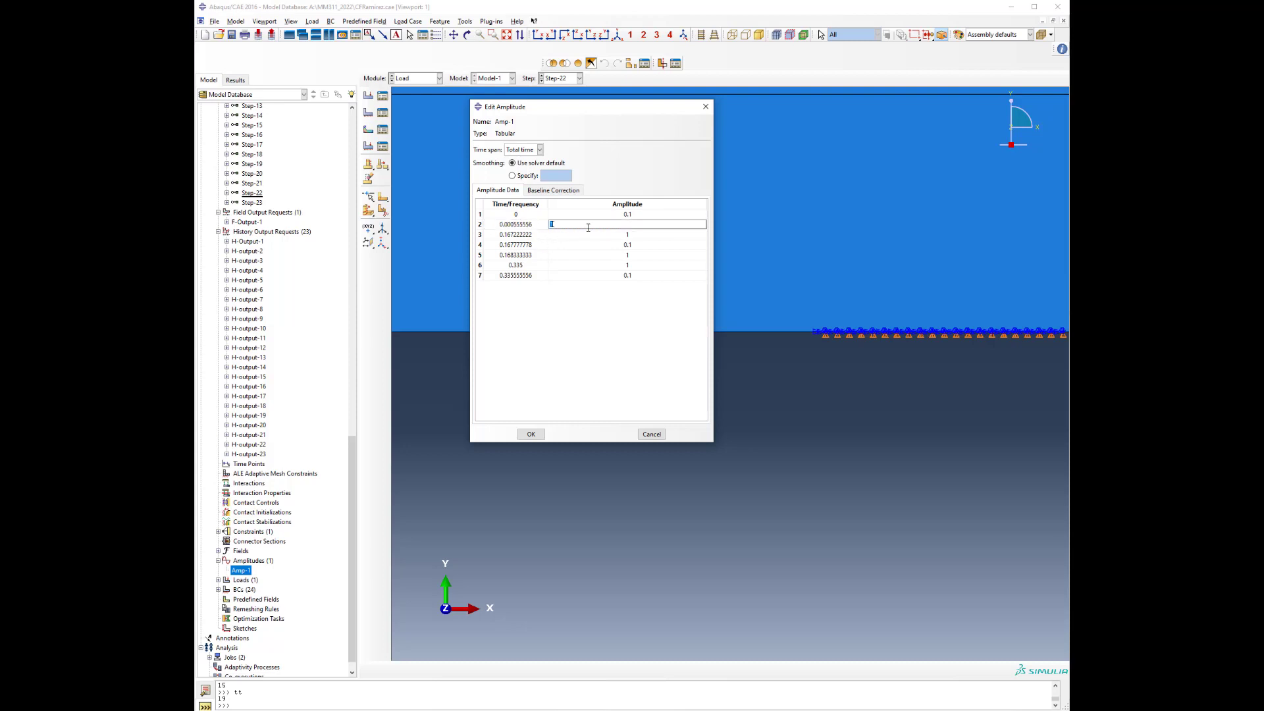
double_click(525, 236)
double_click(636, 235)
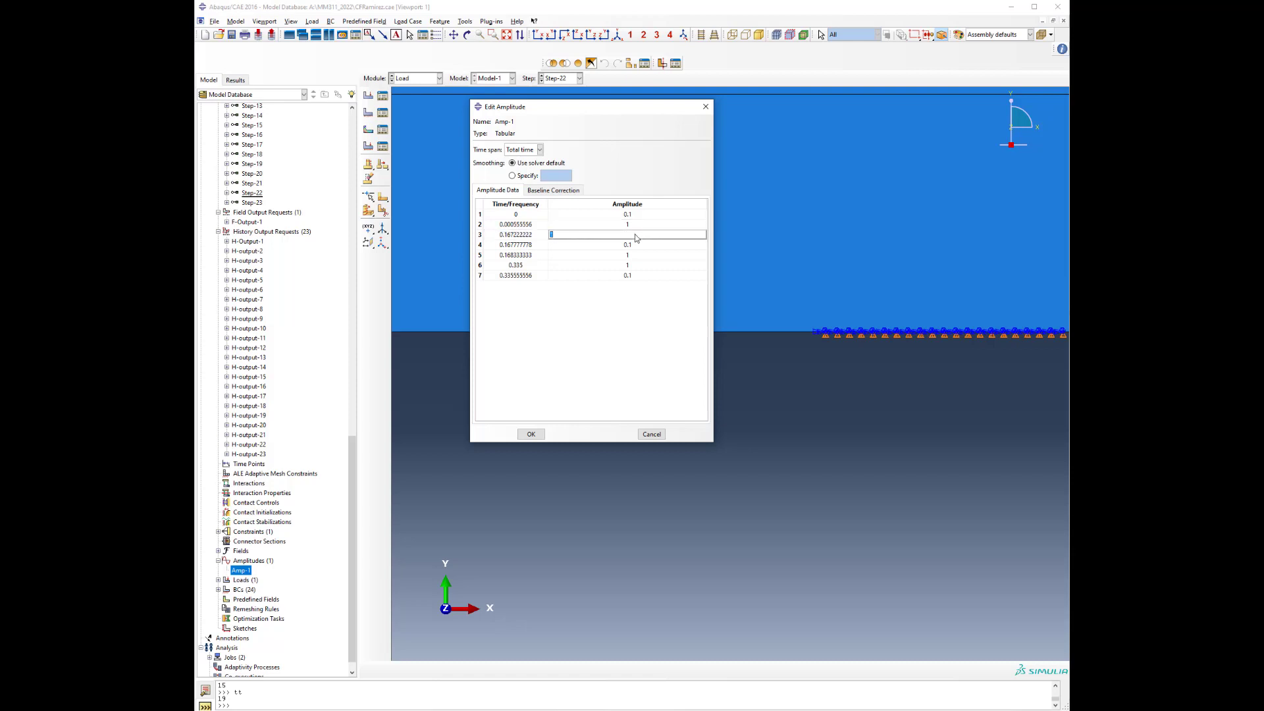
double_click(528, 246)
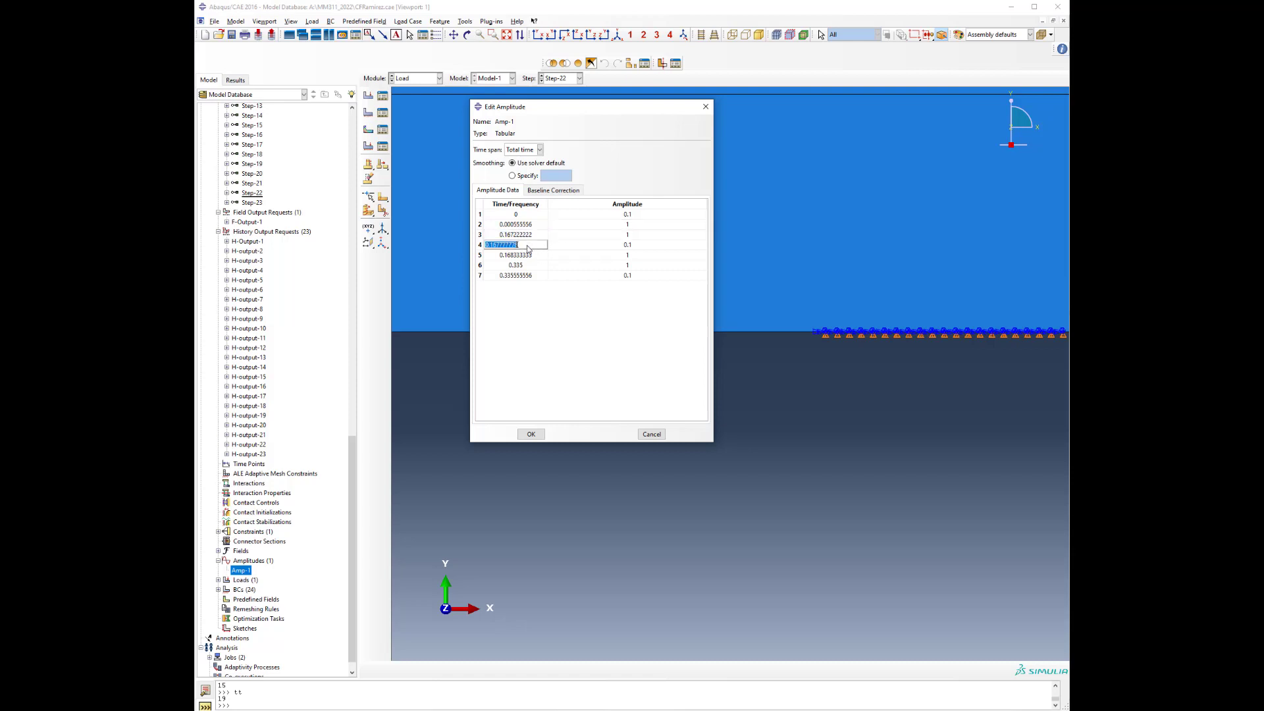
double_click(644, 248)
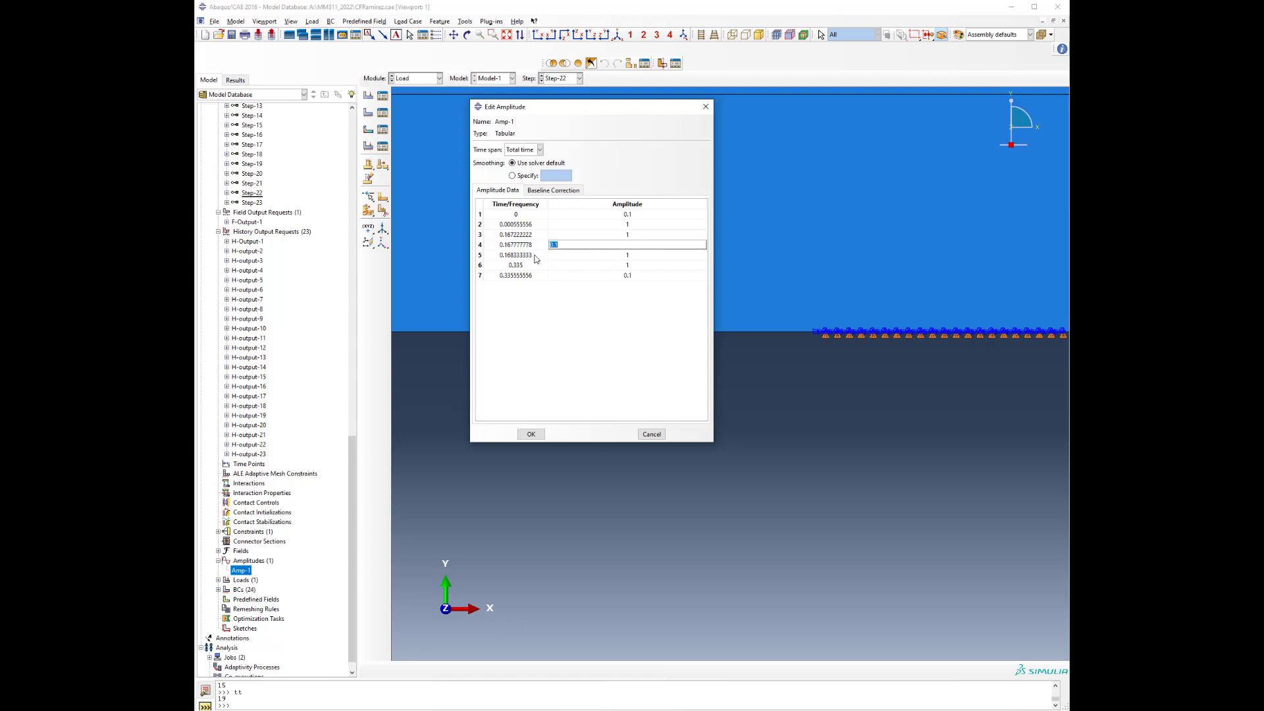
double_click(536, 256)
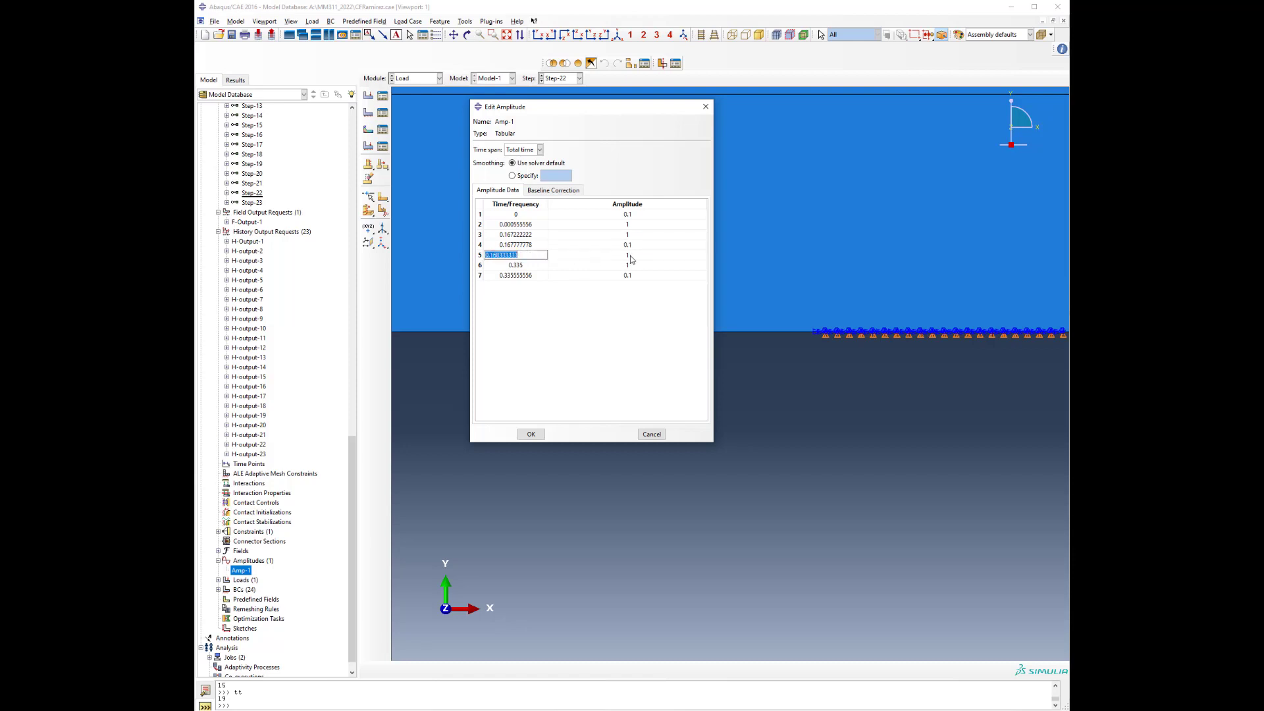
double_click(630, 257)
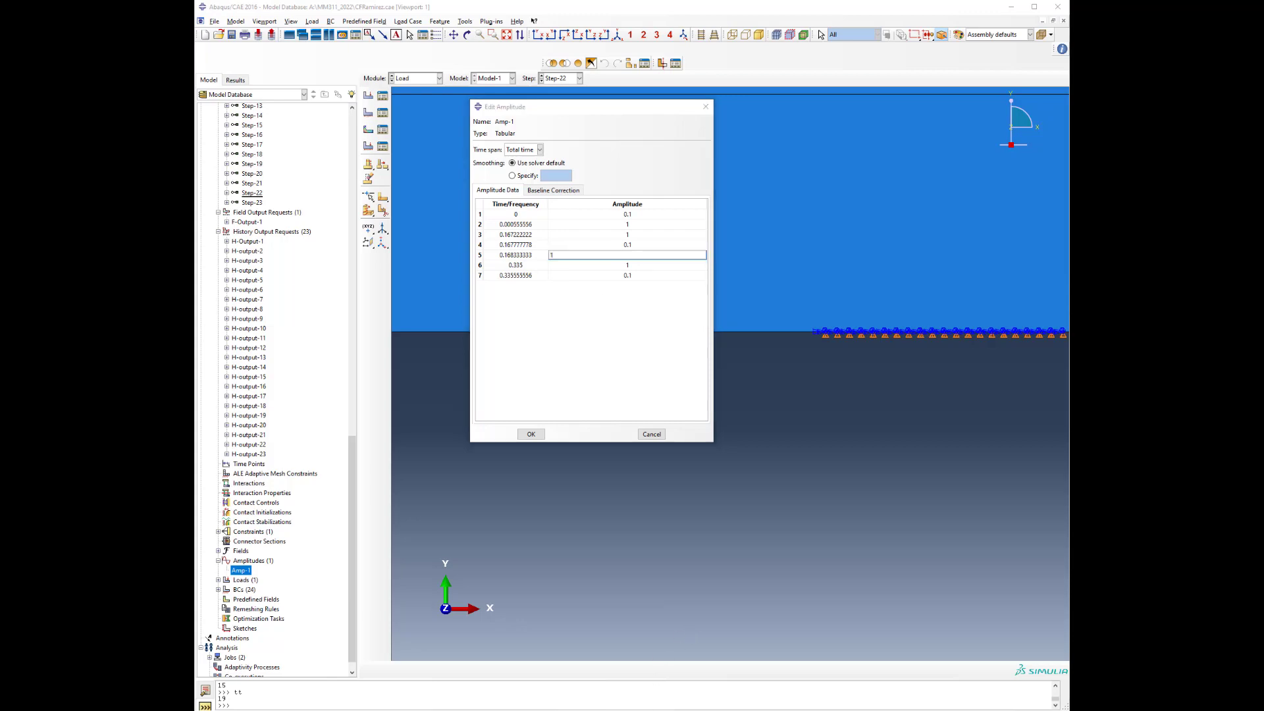
Switch to the B11-100s workbook in Excel and examine the node numbers and dn values on Sheet2
mouse_move(546, 692)
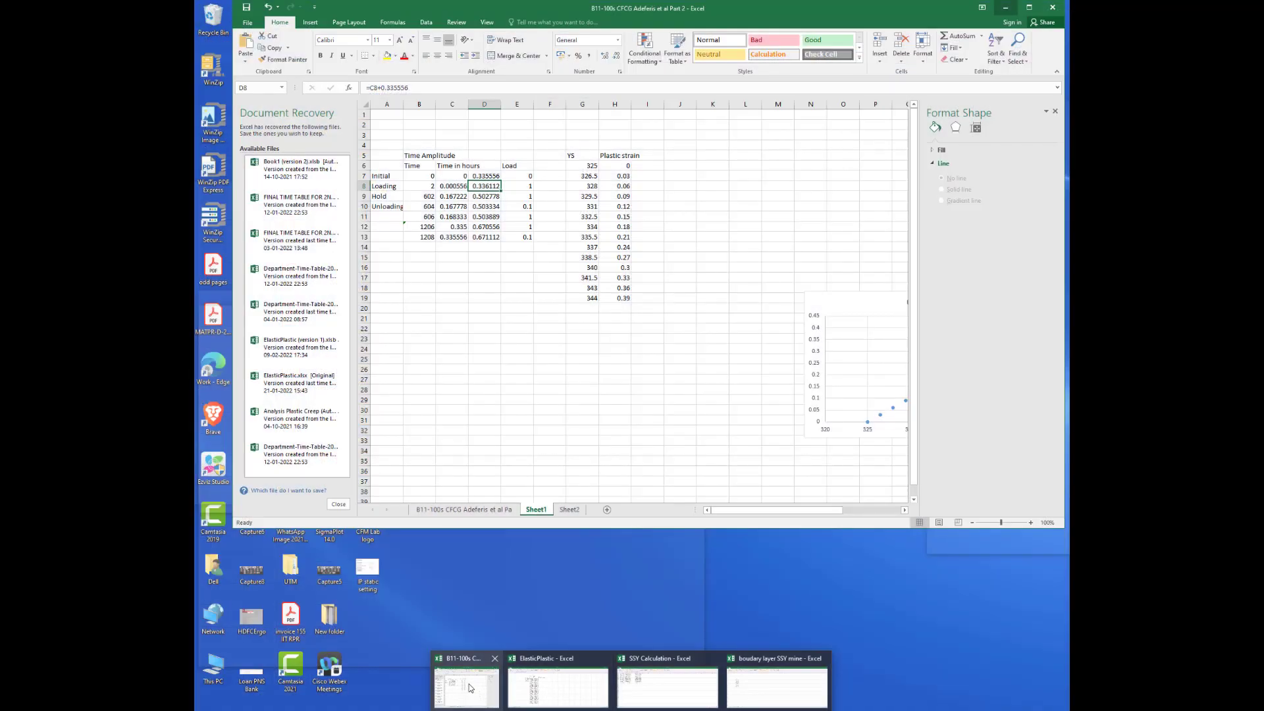
left_click(470, 688)
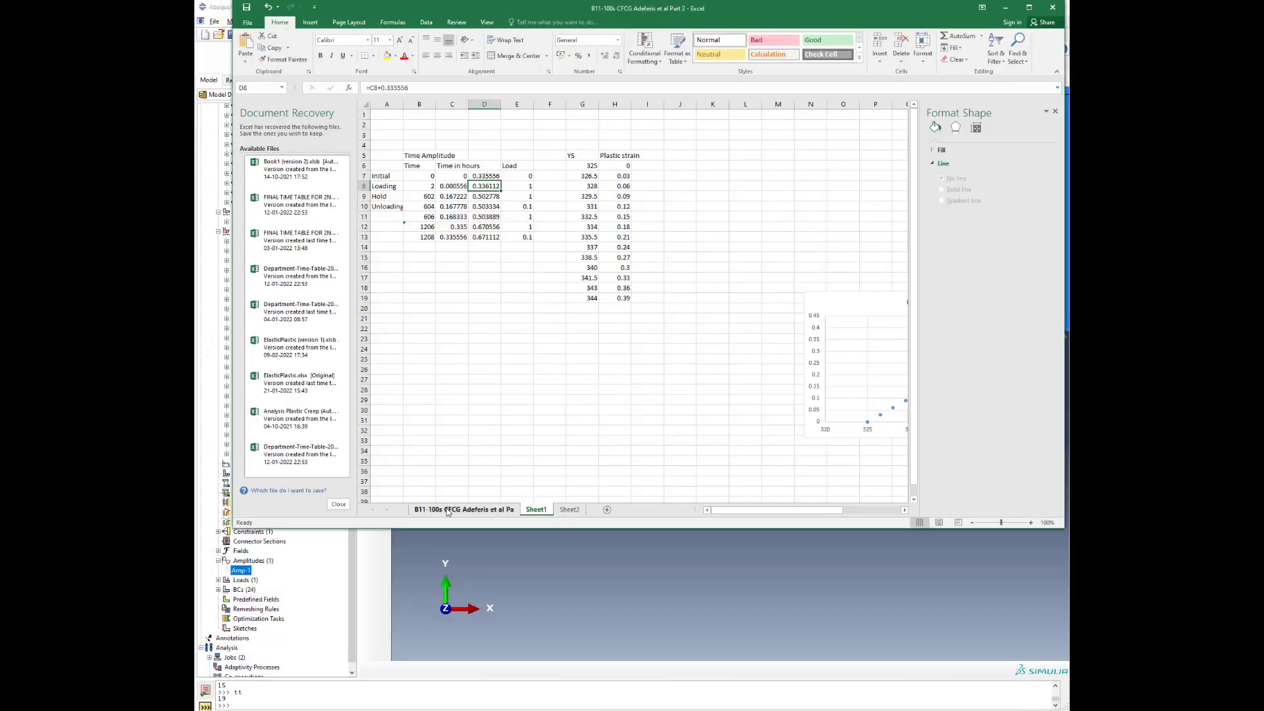
left_click(569, 510)
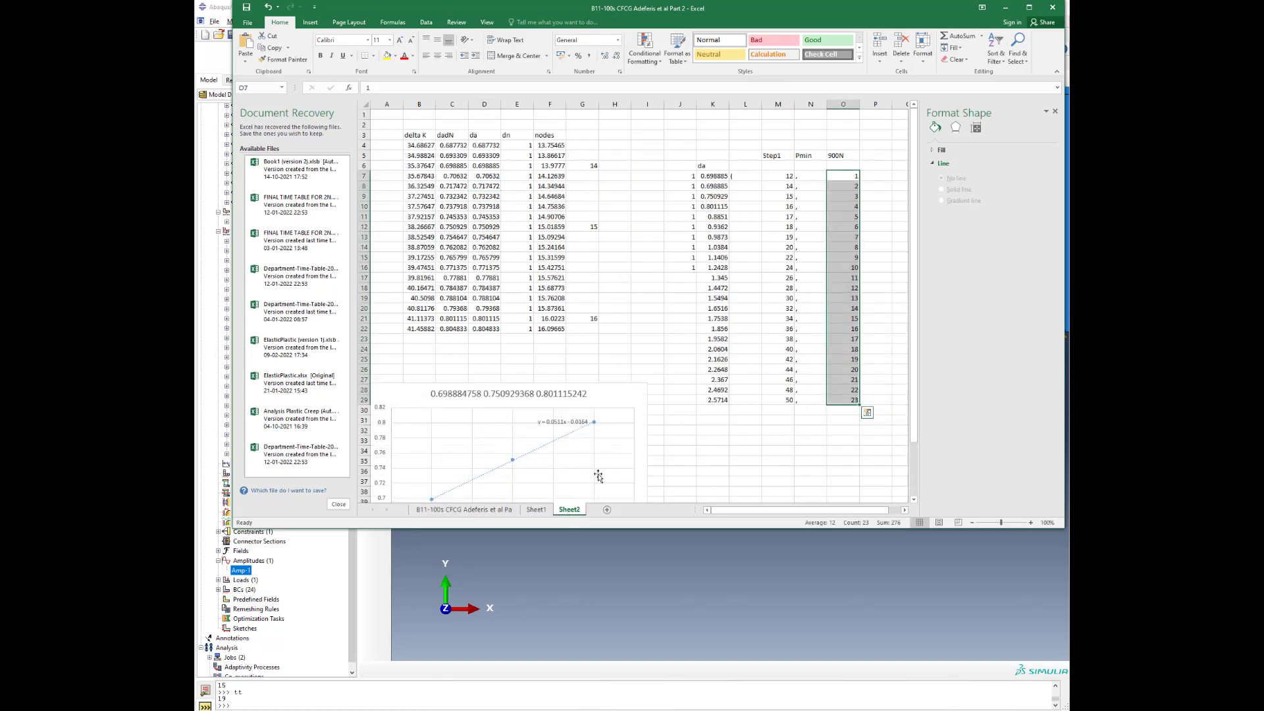
left_click(840, 186)
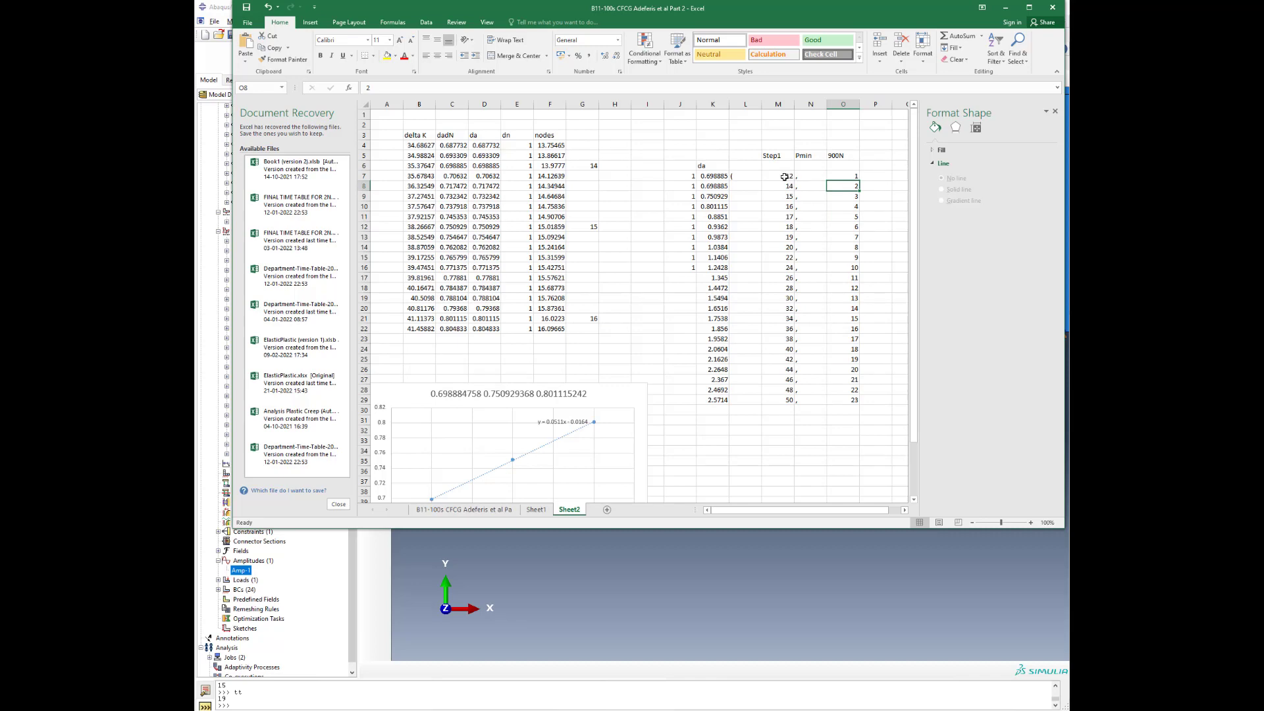
left_click(512, 145)
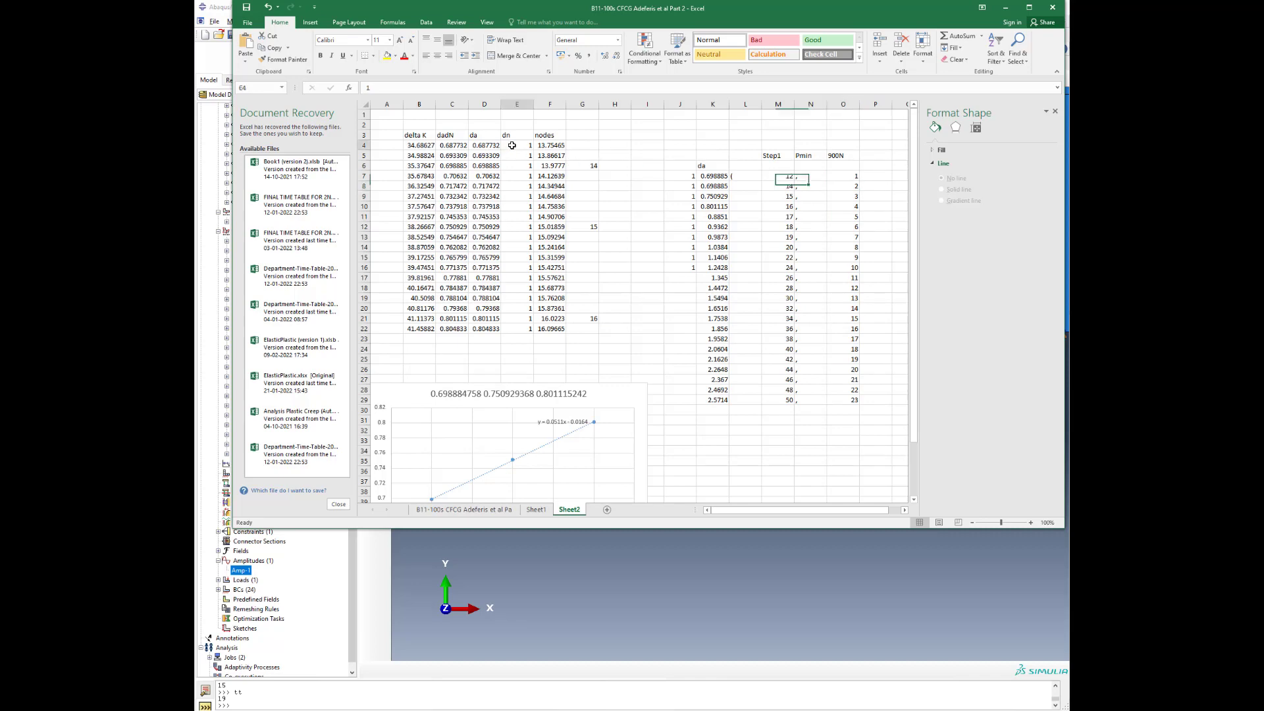
left_click(1005, 7)
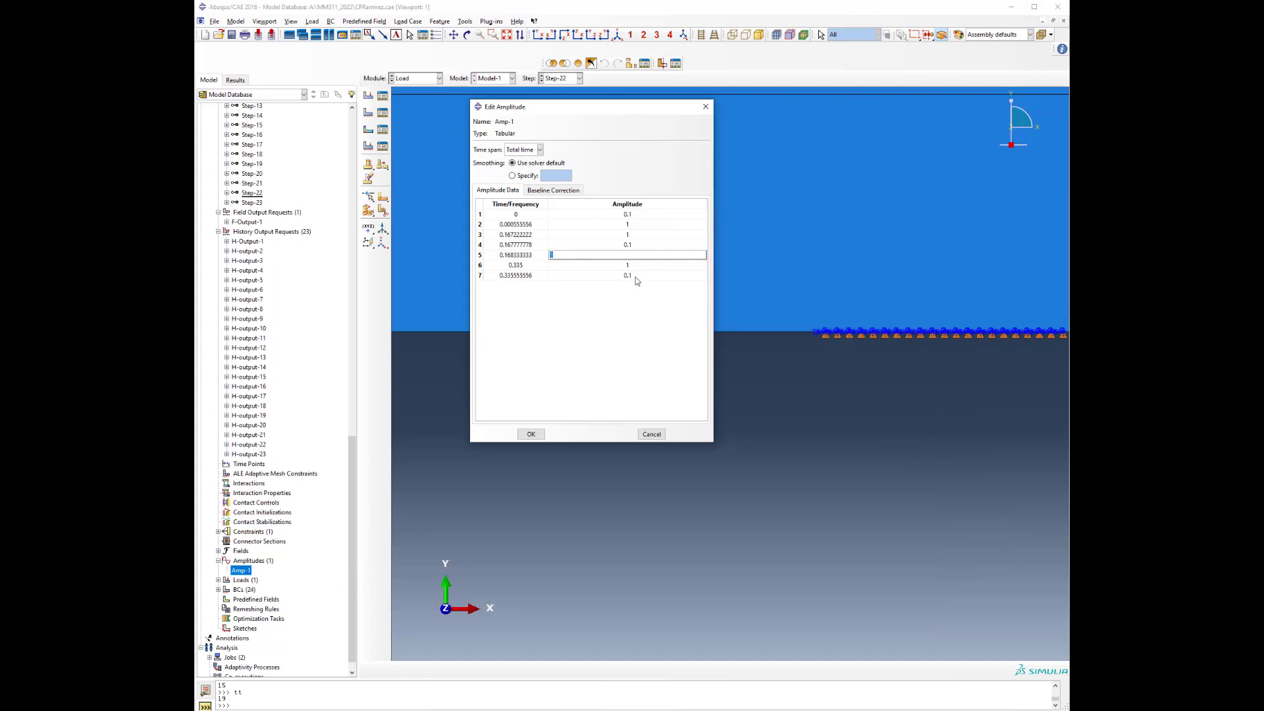
Delete rows 5 to 7 from the Amp-1 amplitude data in Abaqus/CAE and accept the edited amplitude
left_click_drag(518, 258, 632, 282)
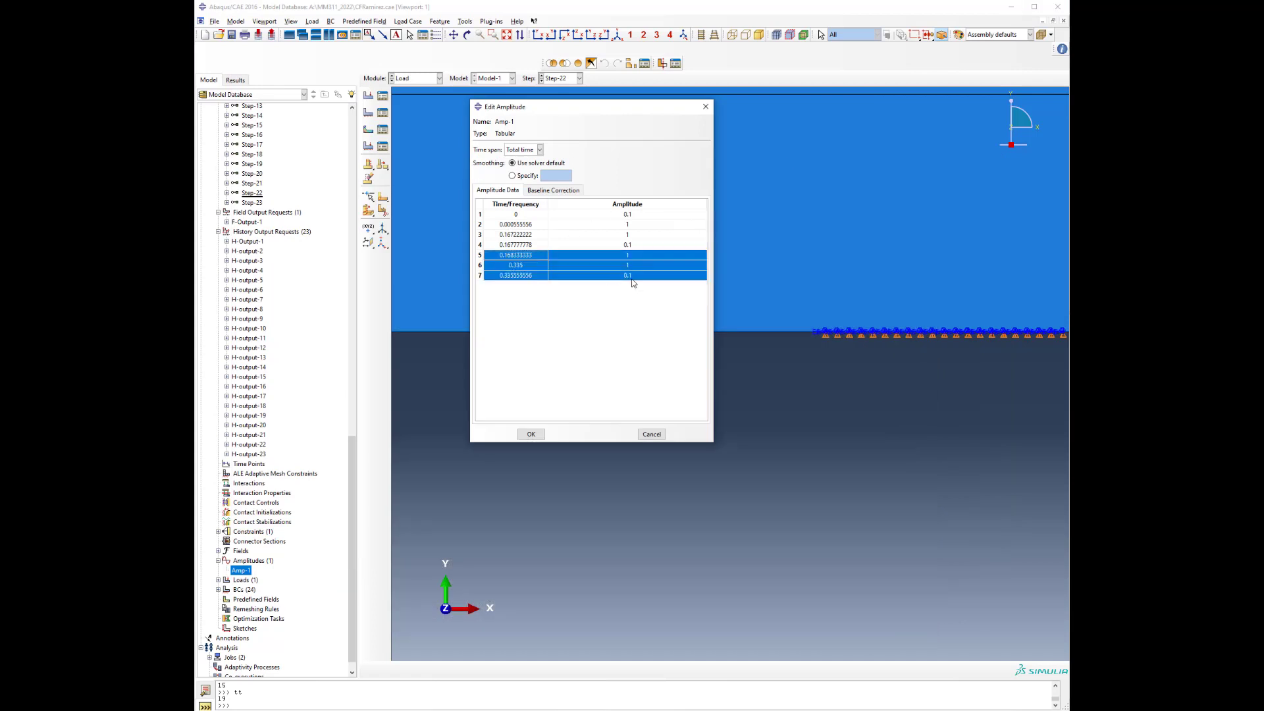
right_click(632, 282)
left_click(660, 338)
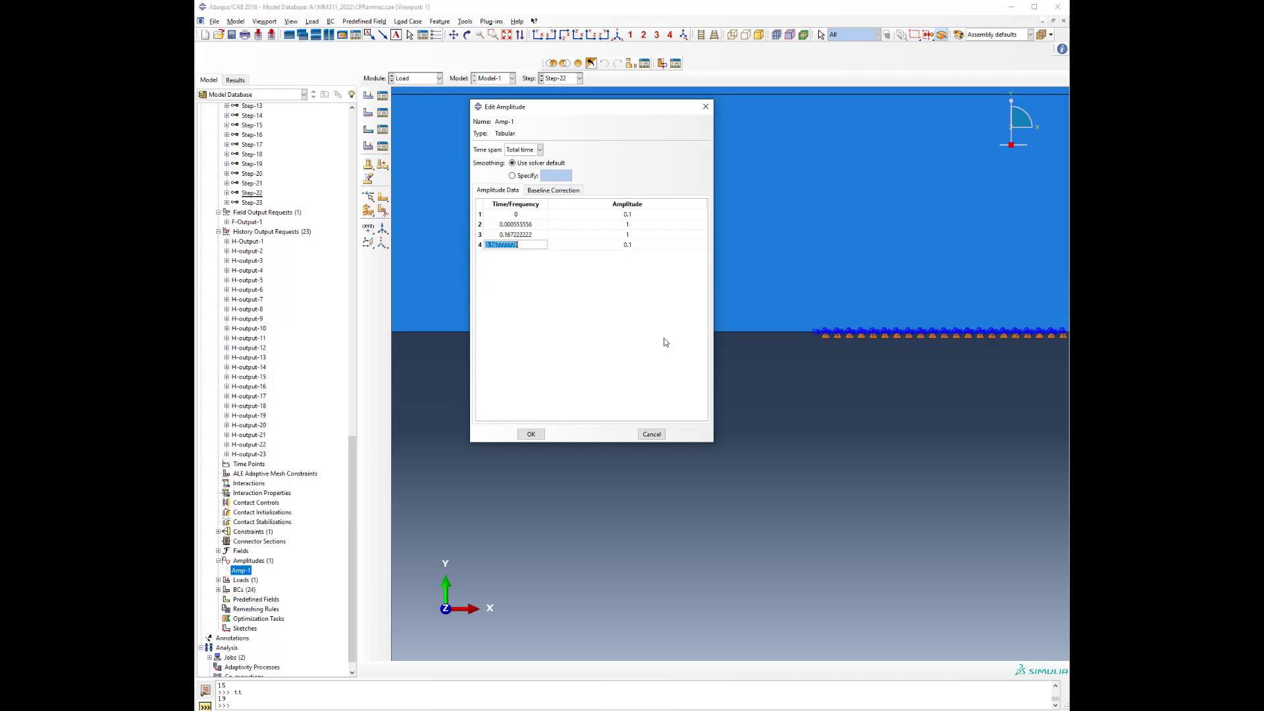
left_click(536, 434)
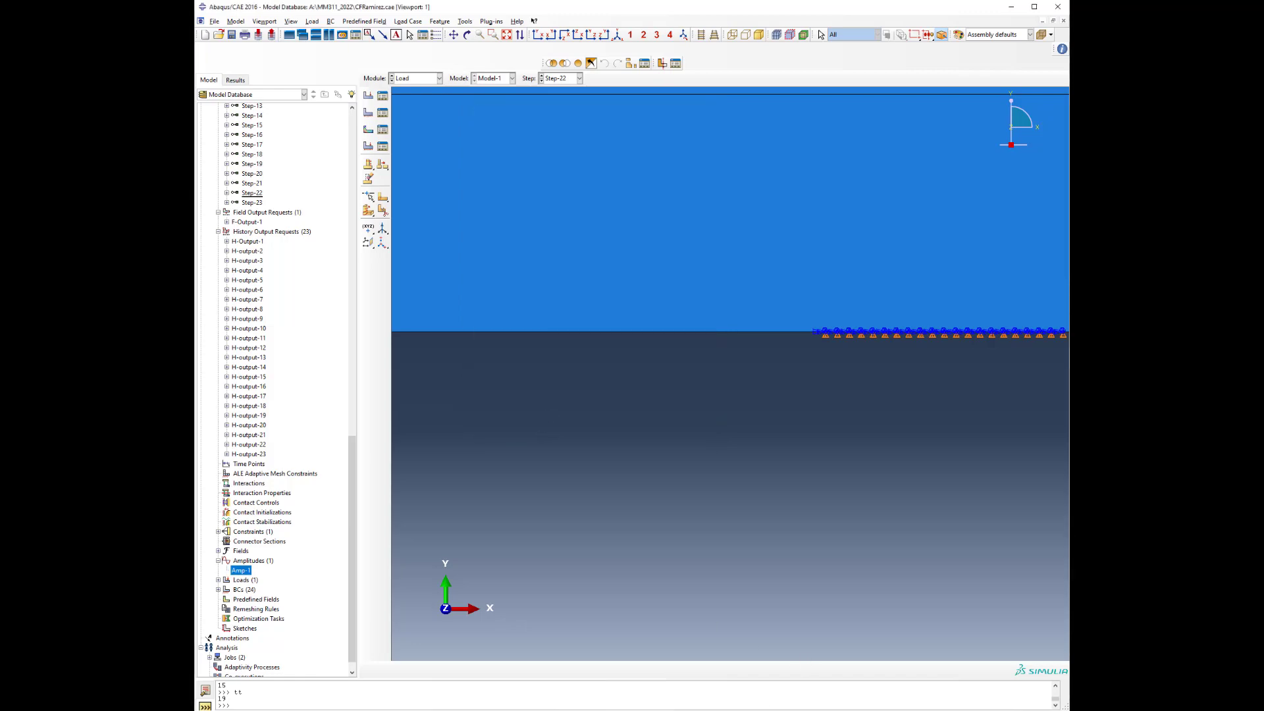
Check the unloading load and time in hours in row 10 of Sheet1 in Excel, and the offset formula in D7
key("alt+Tab")
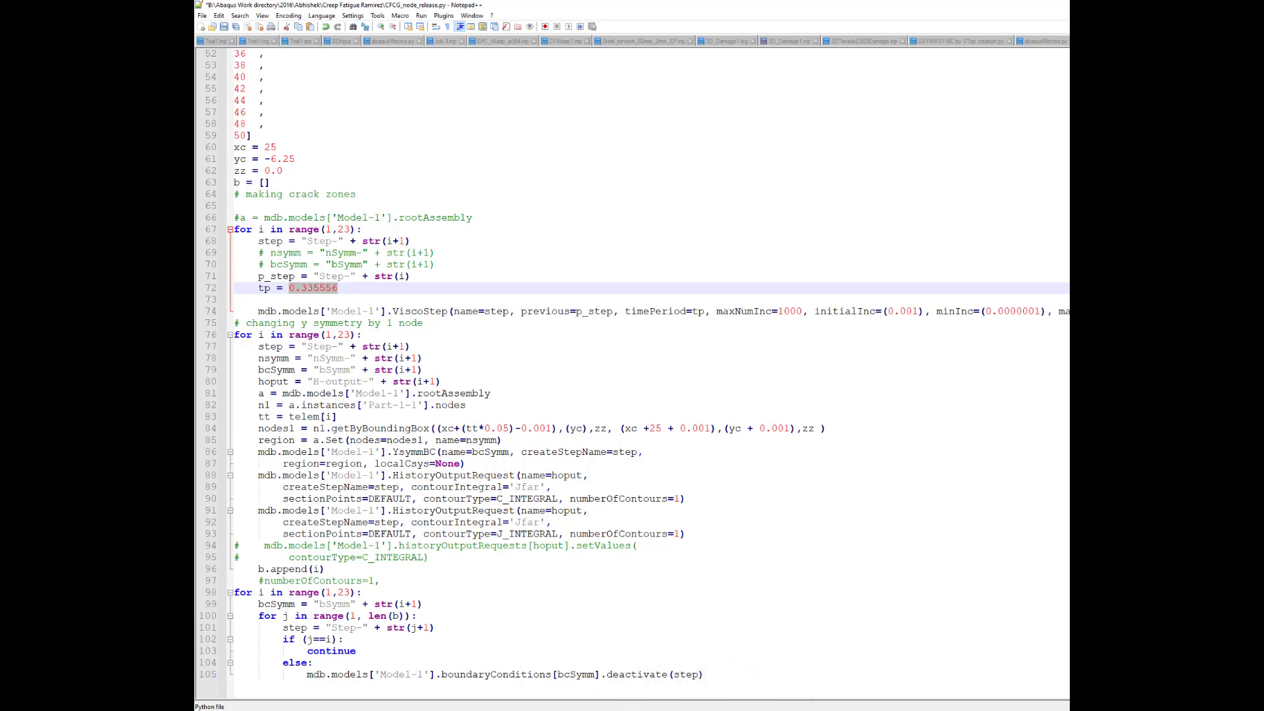
left_click(481, 693)
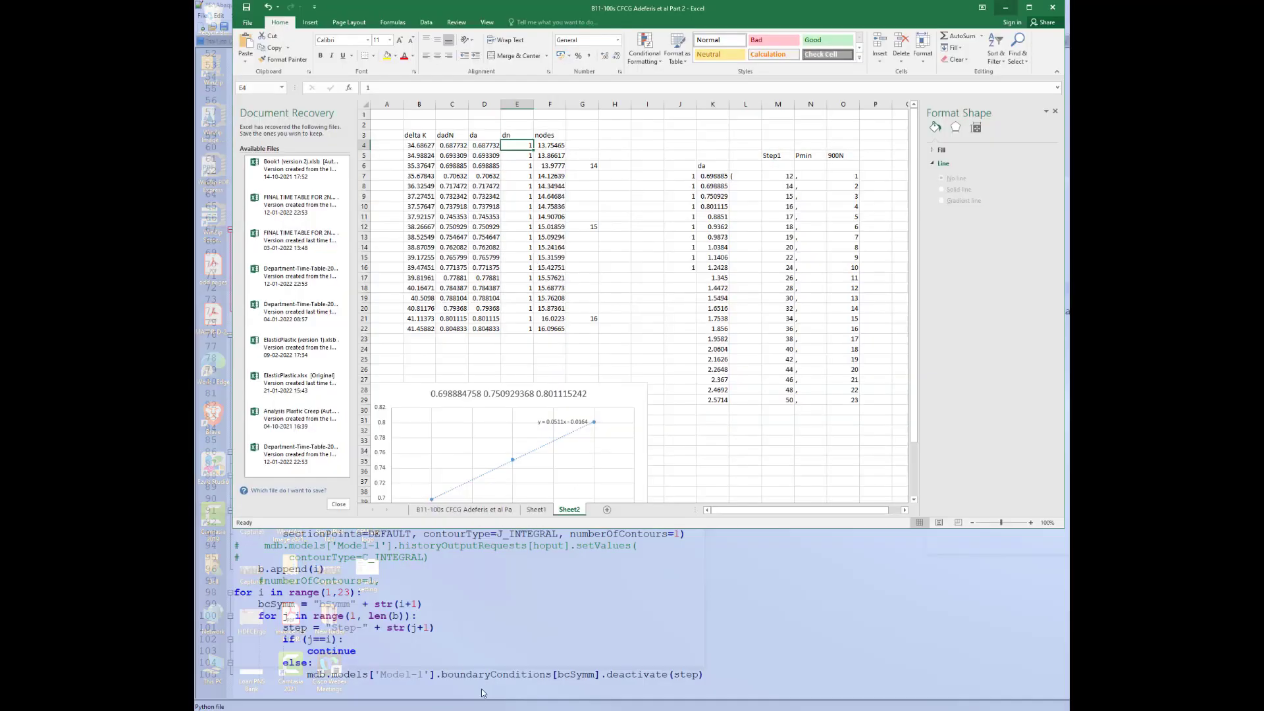
left_click(537, 510)
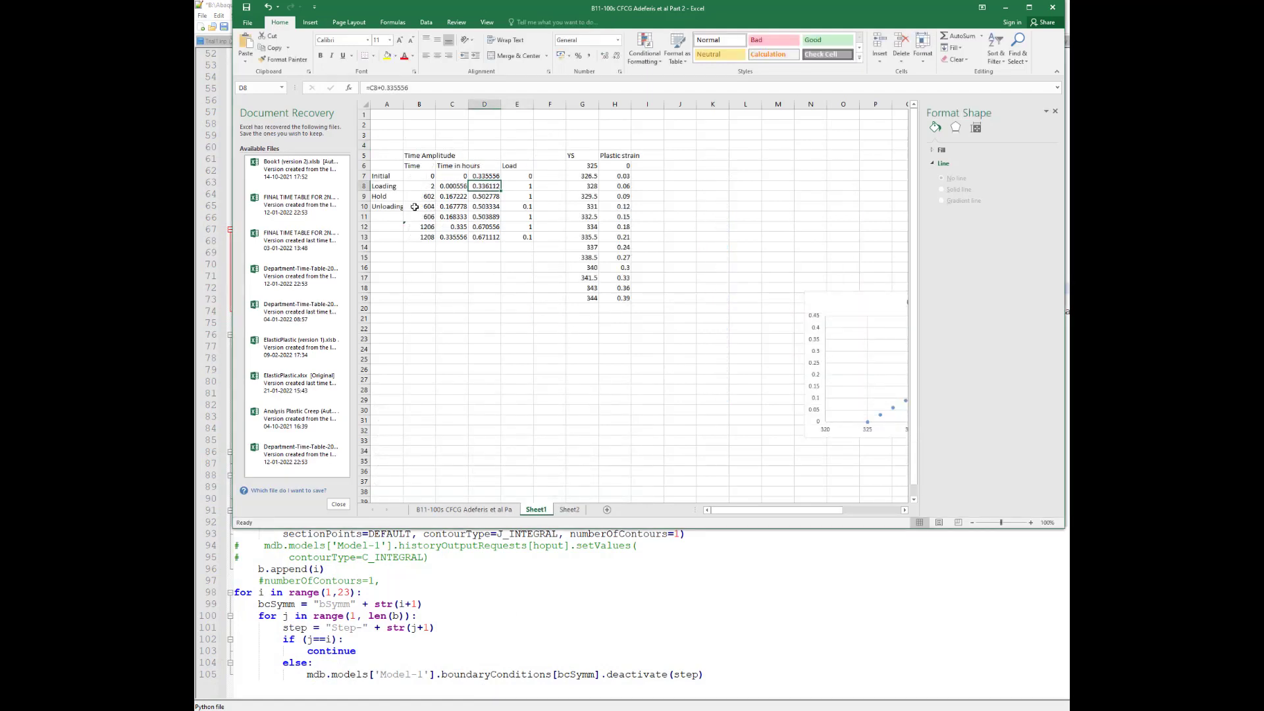
left_click(525, 207)
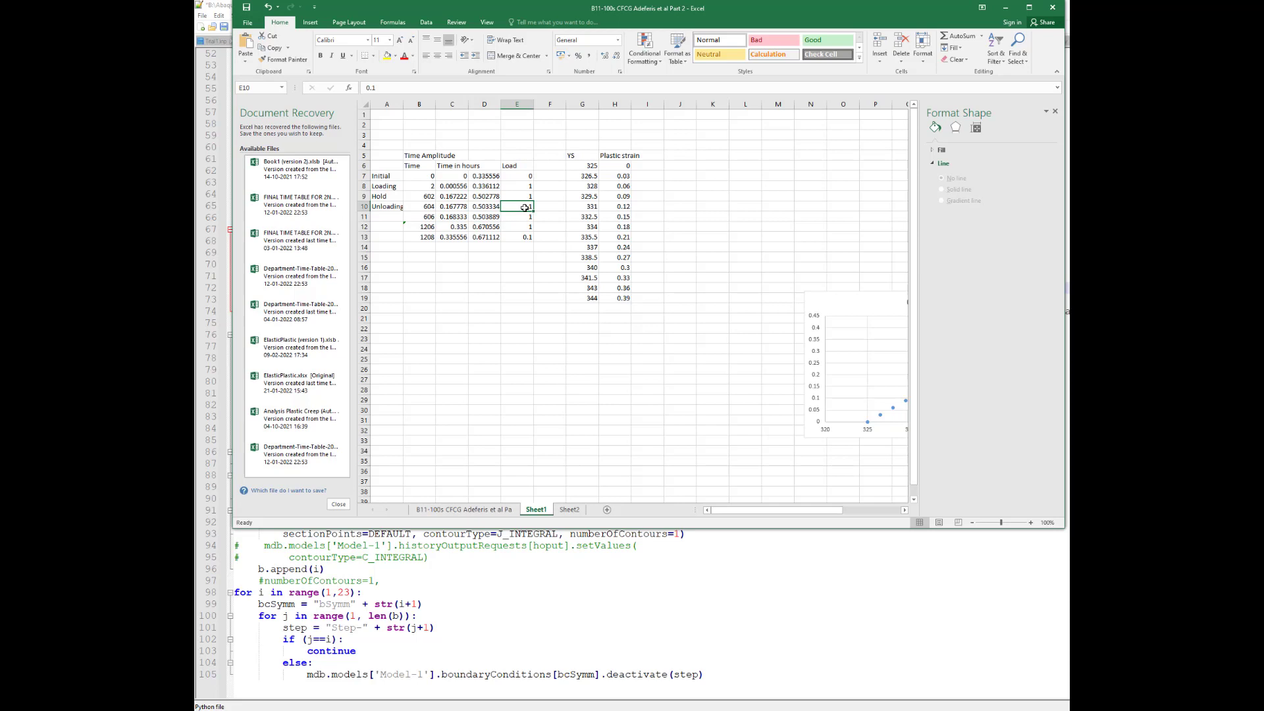
left_click(455, 207)
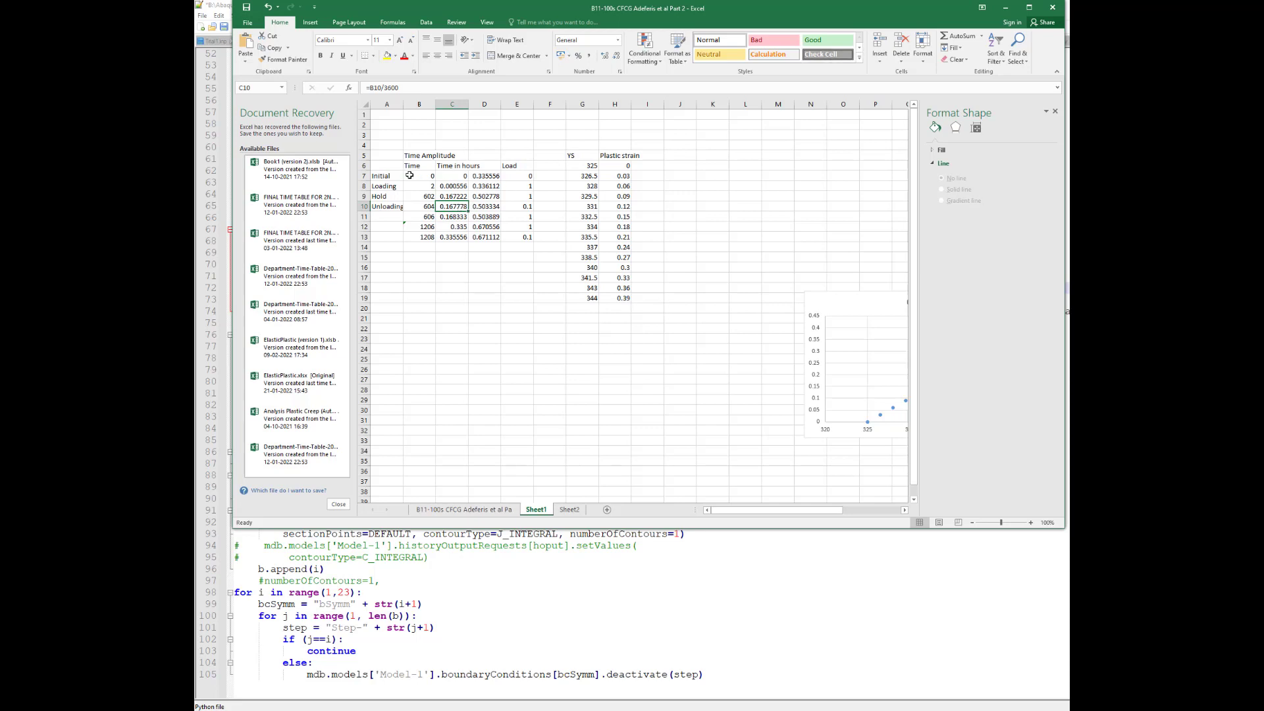
left_click(496, 176)
double_click(496, 176)
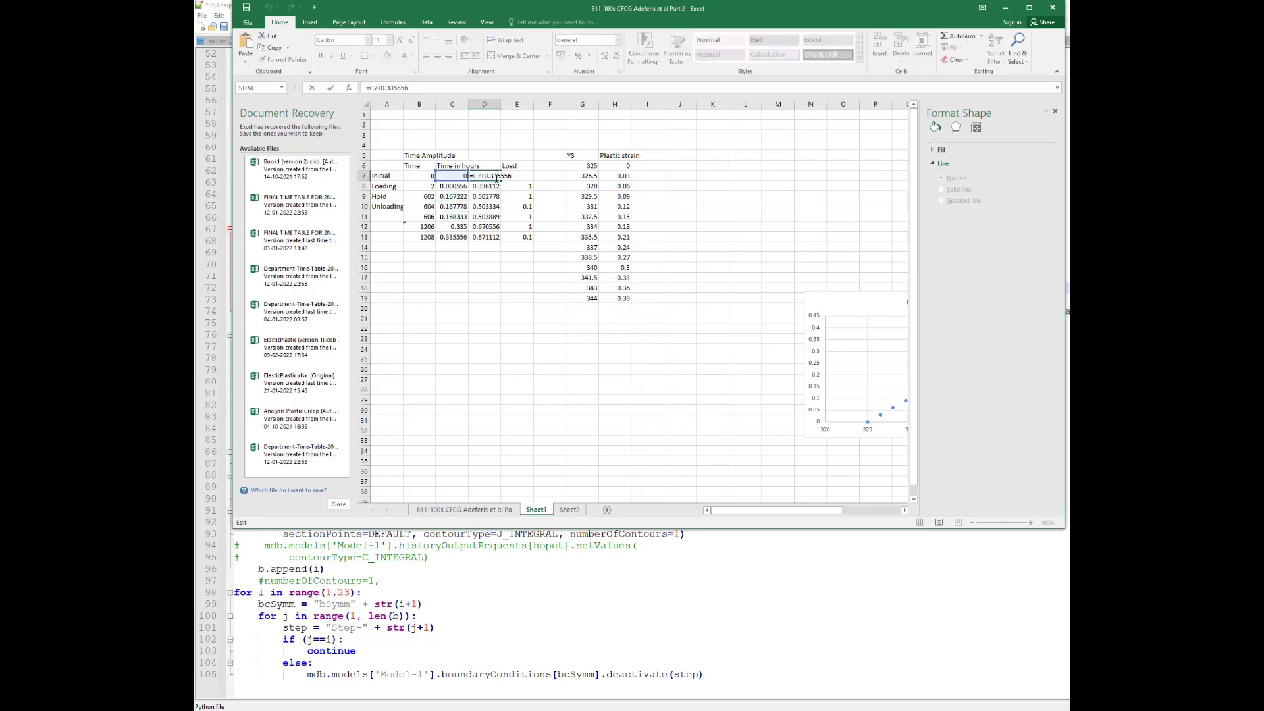
key("Return")
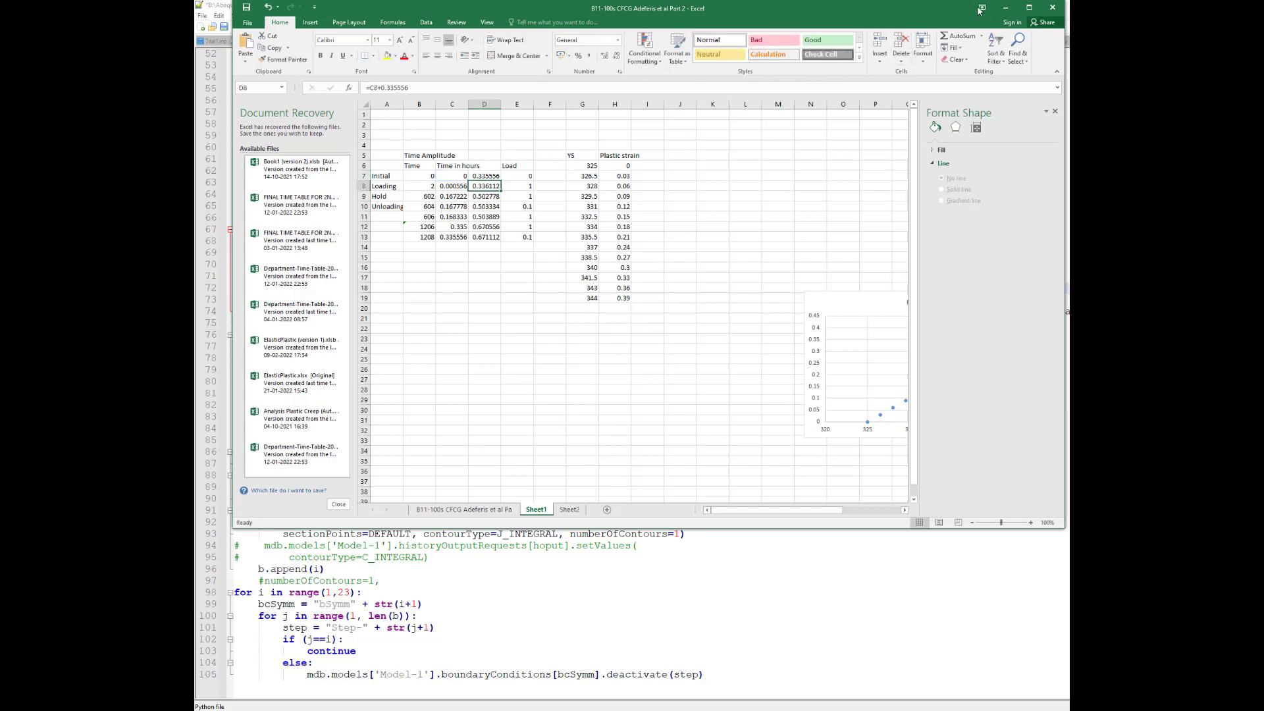
left_click(1005, 7)
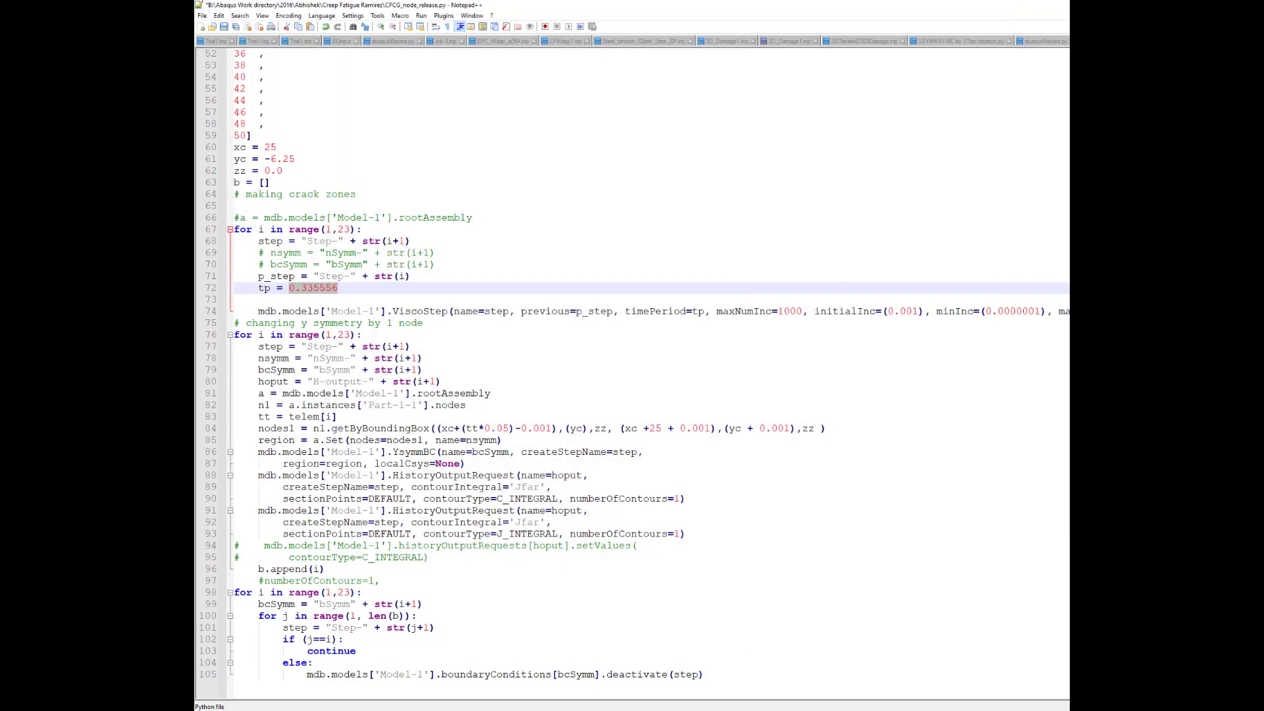
Set the tp time period in the node release script to 0.167778
left_click(302, 289)
left_click_drag(298, 288, 336, 289)
type("167778")
left_click(573, 337)
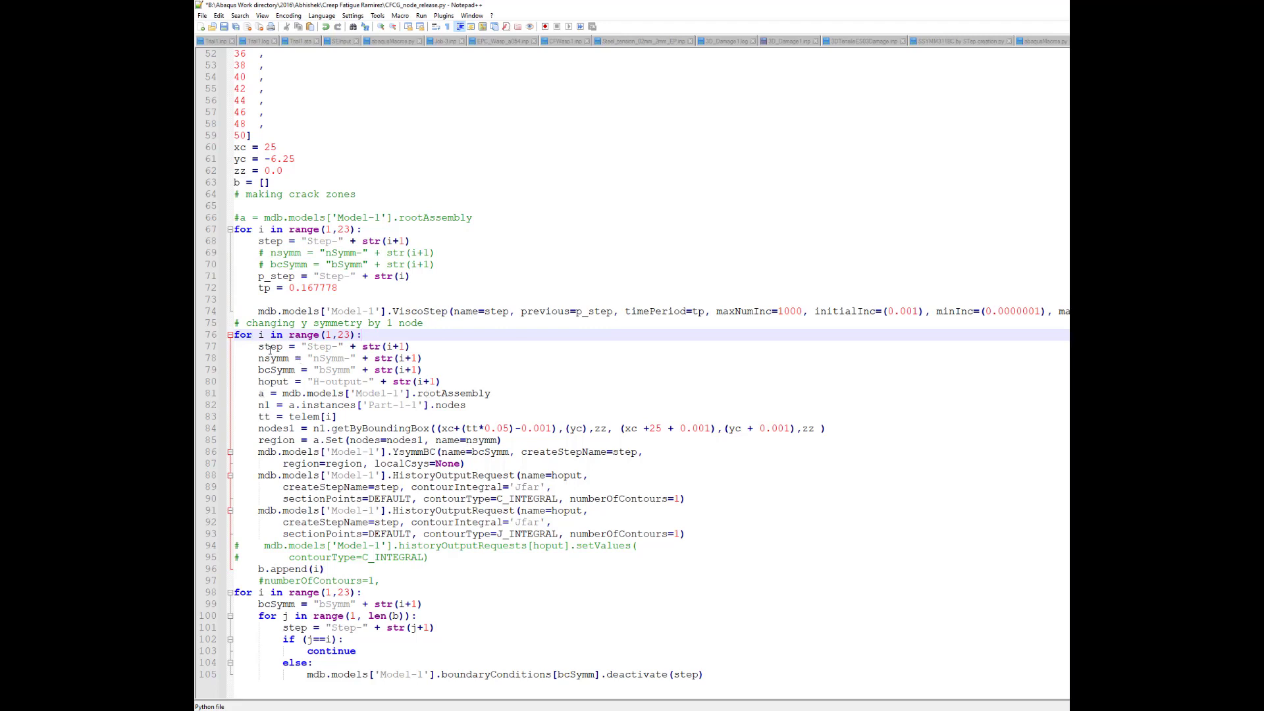
Review the step, nsymm, bcSymm, hoput, assembly and node definitions at the start of the y-symmetry loop
left_click_drag(260, 347, 411, 348)
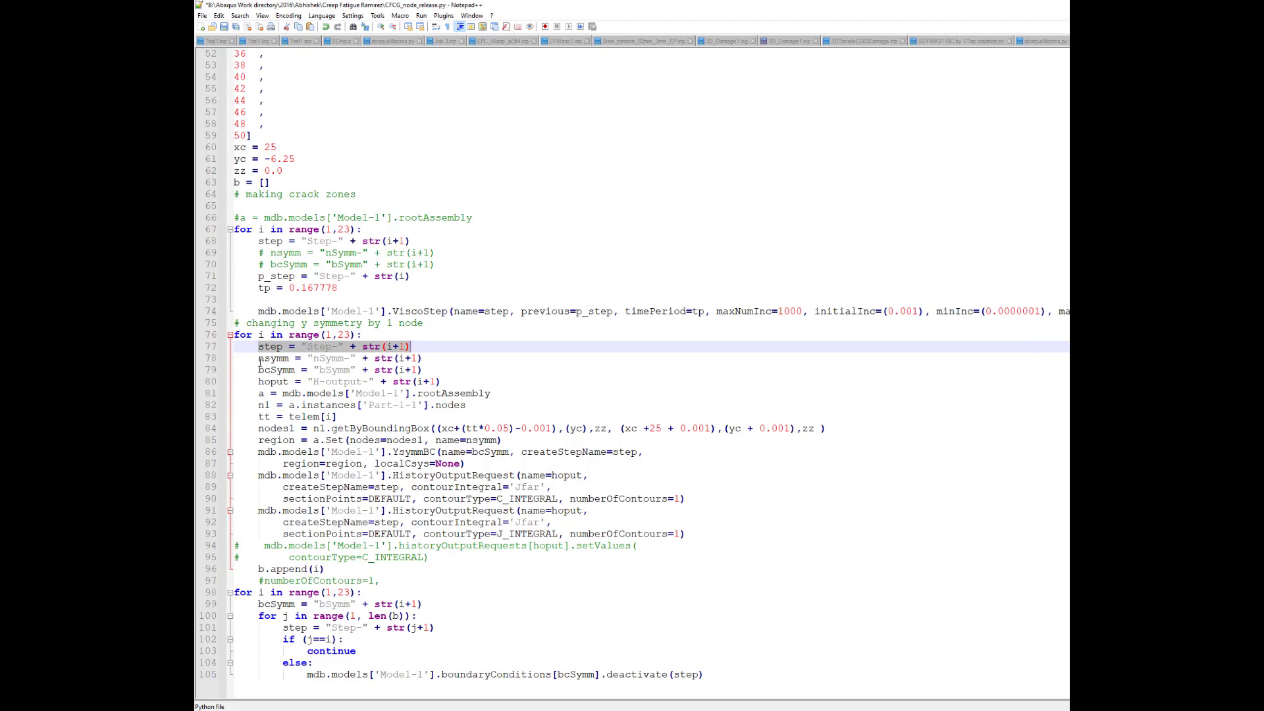
left_click_drag(260, 359, 436, 359)
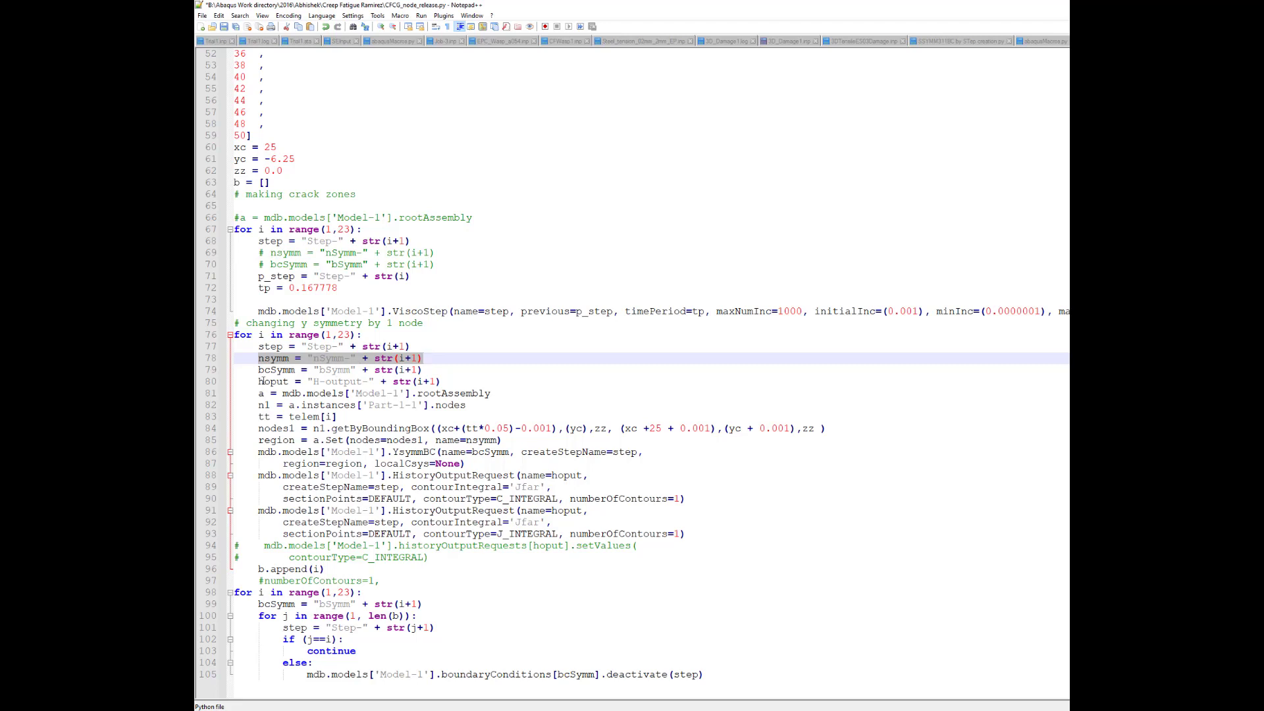
left_click_drag(258, 370, 424, 370)
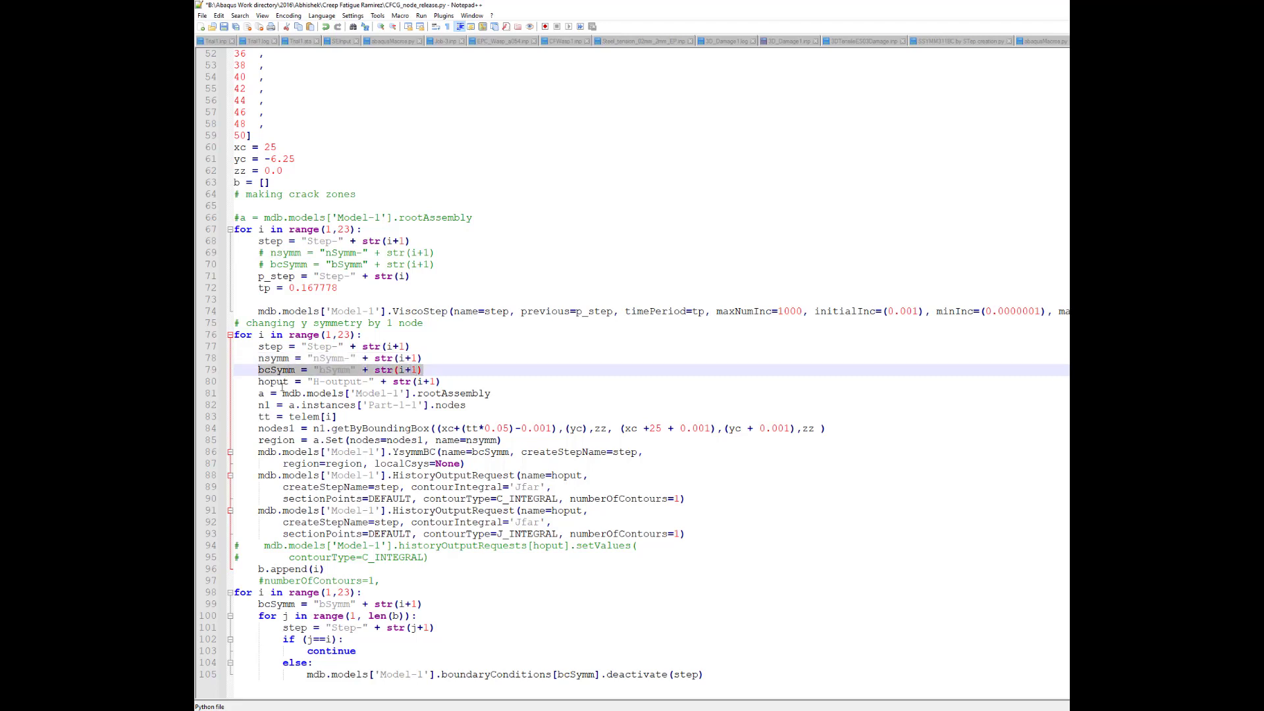
left_click_drag(258, 382, 441, 383)
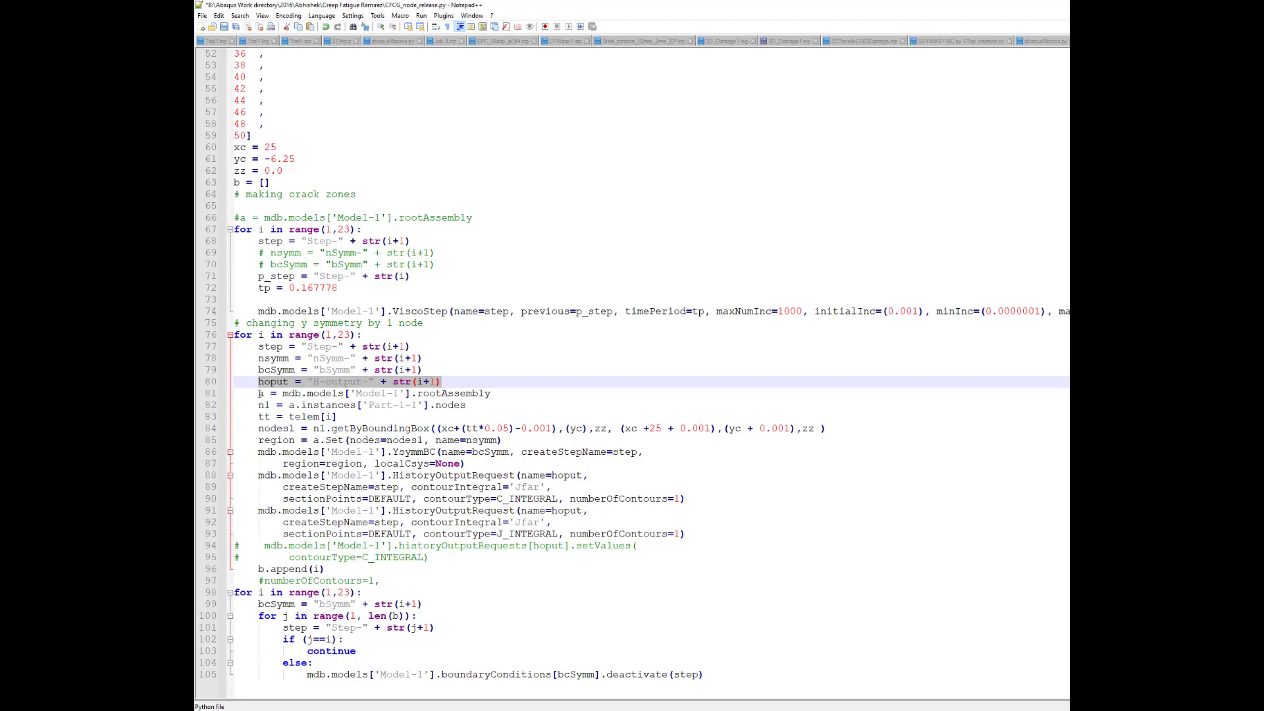
left_click_drag(259, 393, 502, 393)
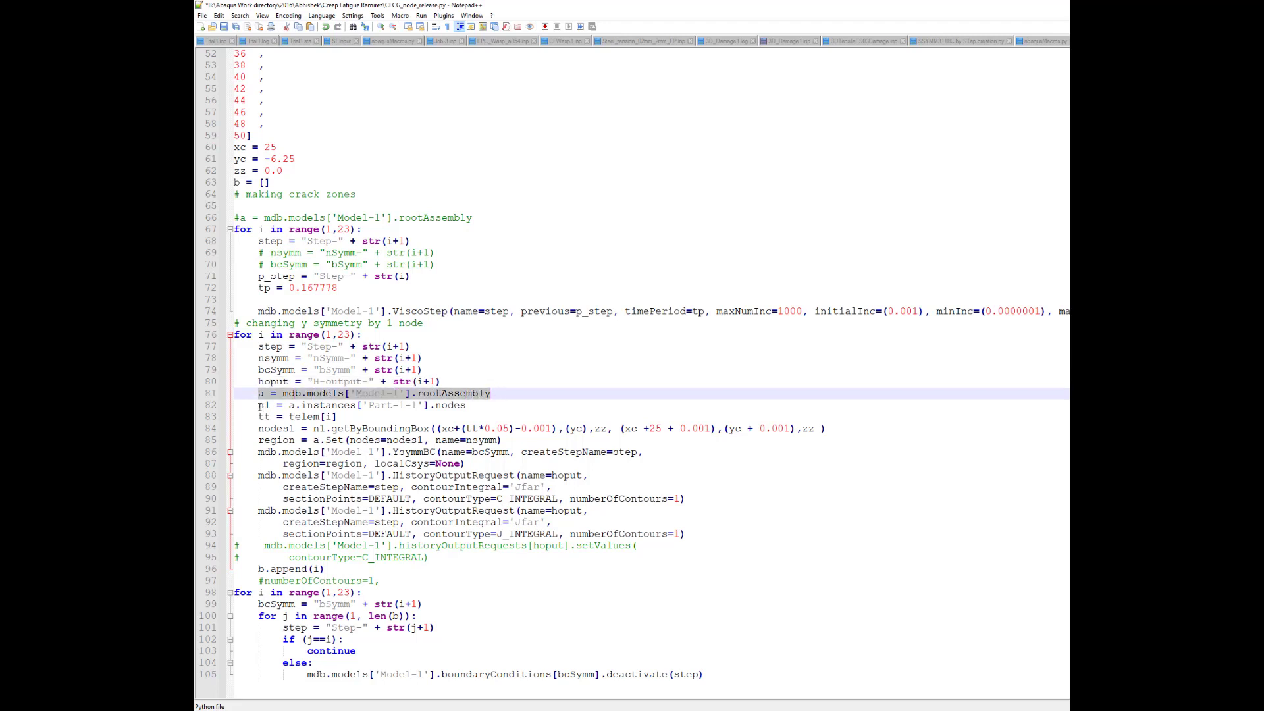
left_click_drag(259, 405, 277, 405)
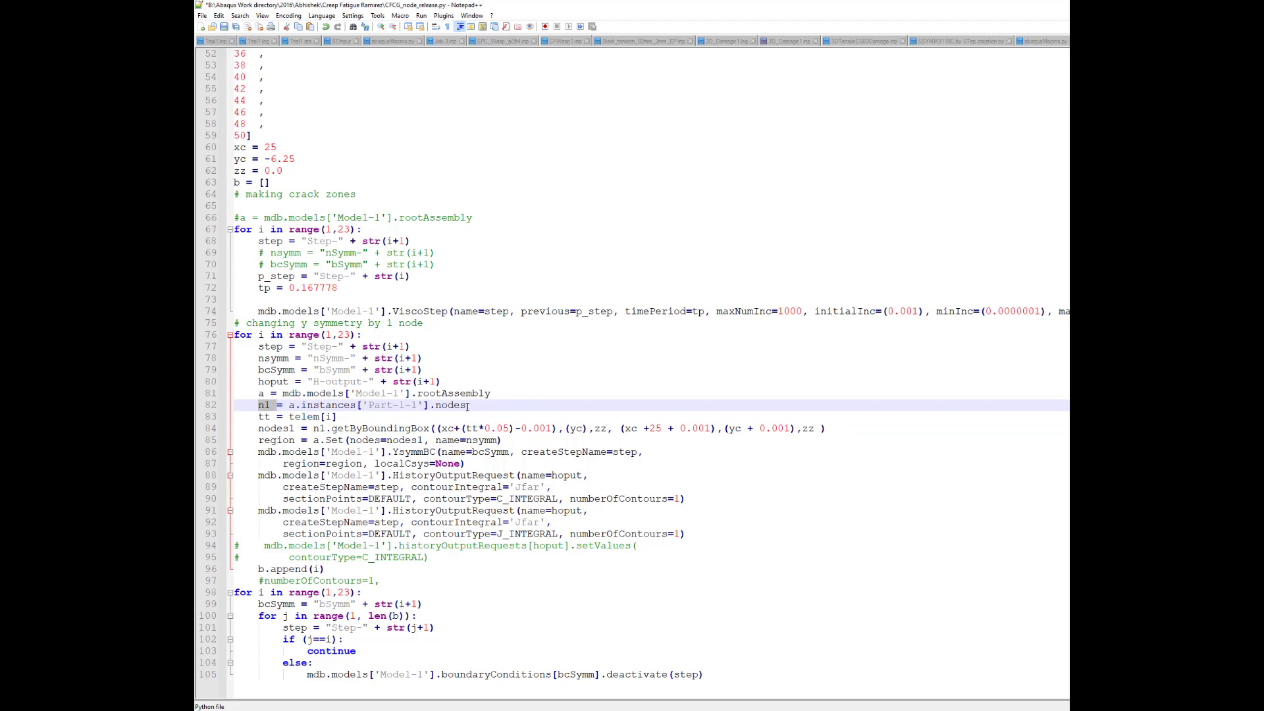
Examine the tt = telem[i] assignment and the xc, tt and yc terms in the getByBoundingBox call
left_click_drag(467, 405, 270, 417)
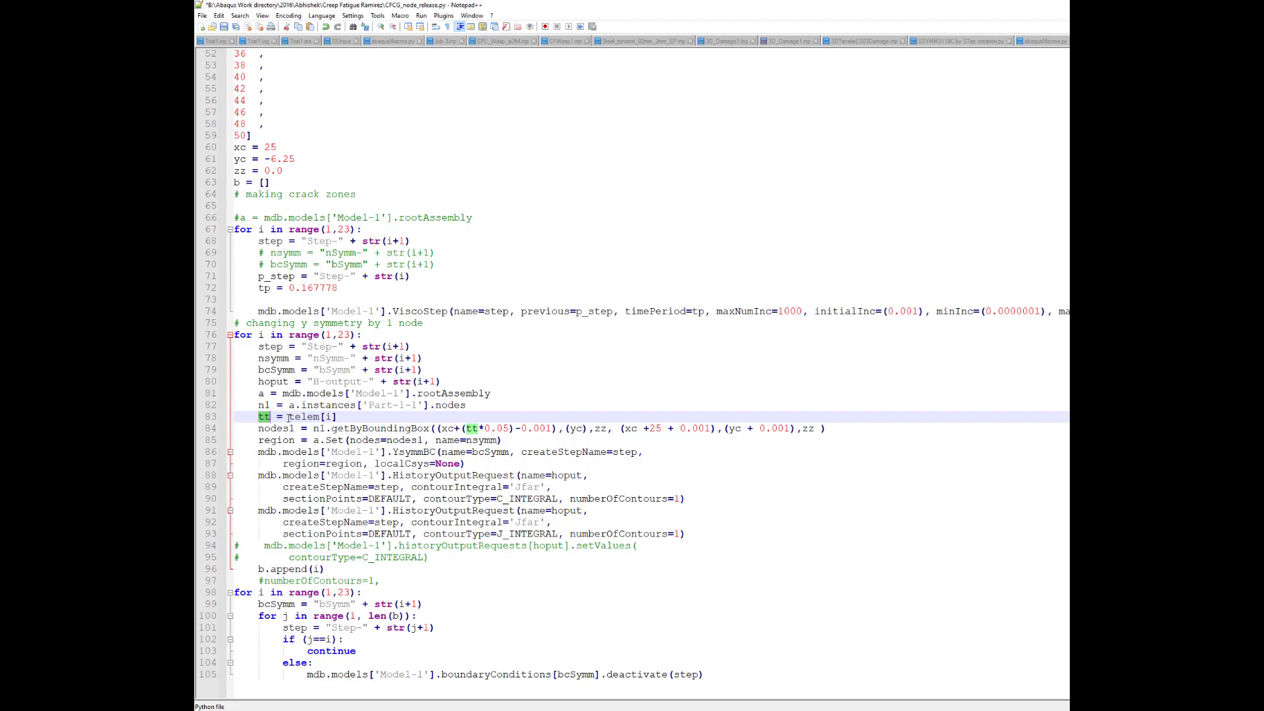
left_click(340, 417)
left_click_drag(290, 416, 338, 418)
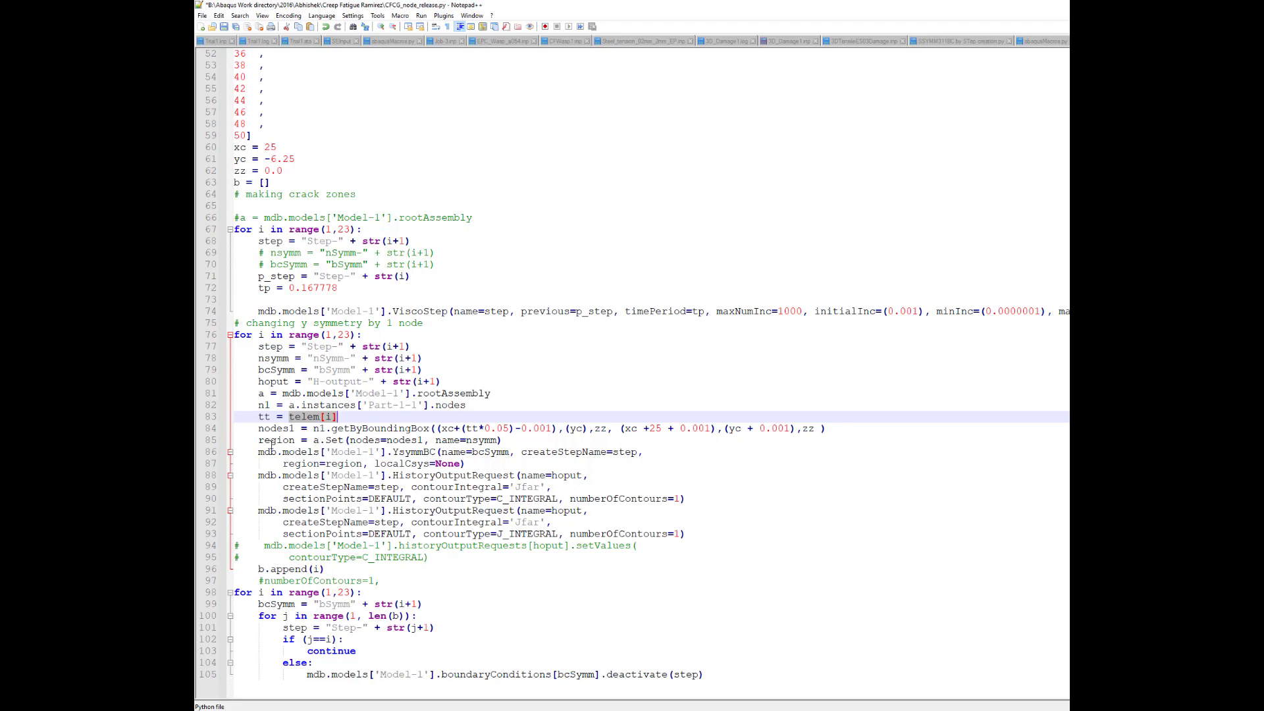
left_click(259, 428)
left_click_drag(259, 428, 433, 429)
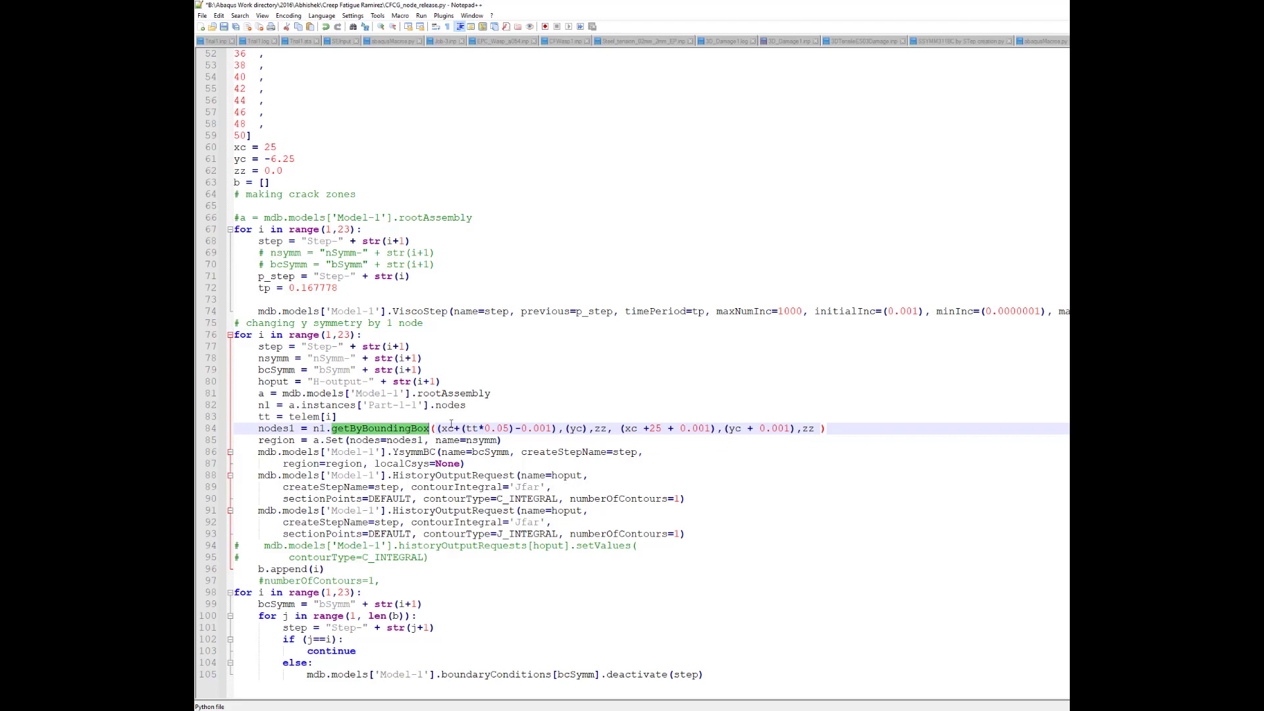
left_click(454, 428)
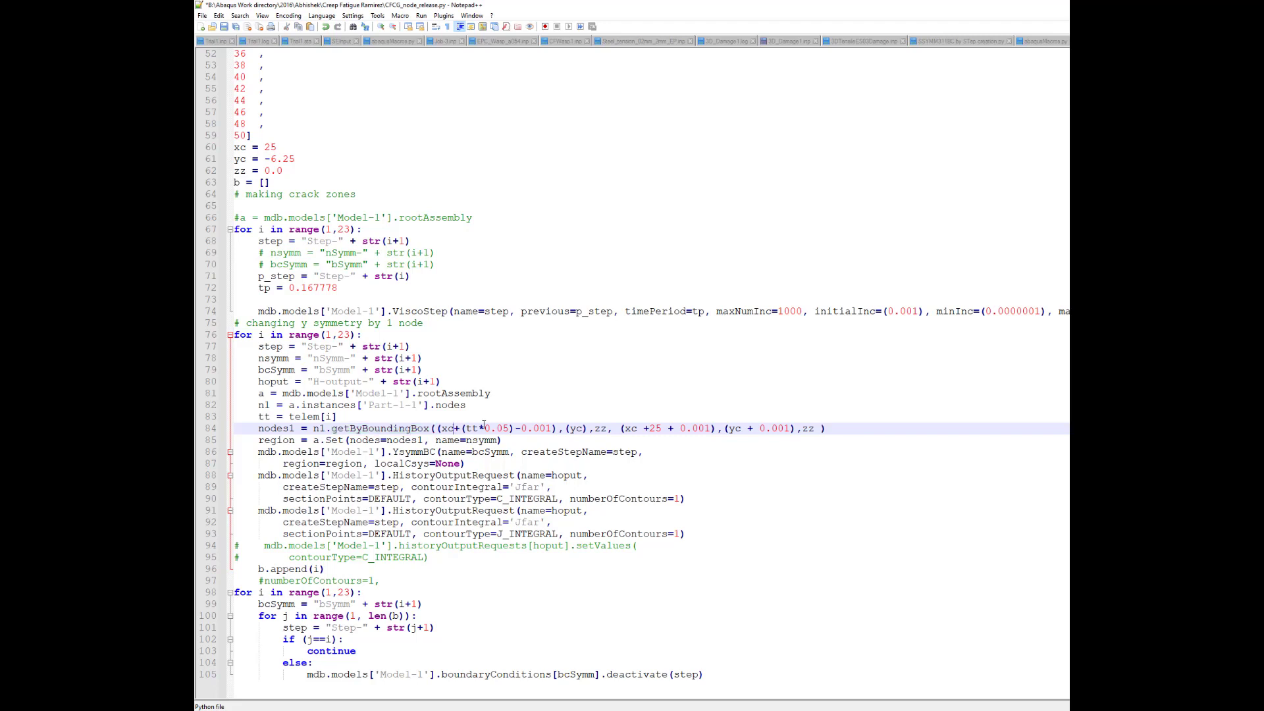
double_click(446, 428)
left_click_drag(522, 429, 549, 429)
left_click(644, 429)
left_click(559, 429)
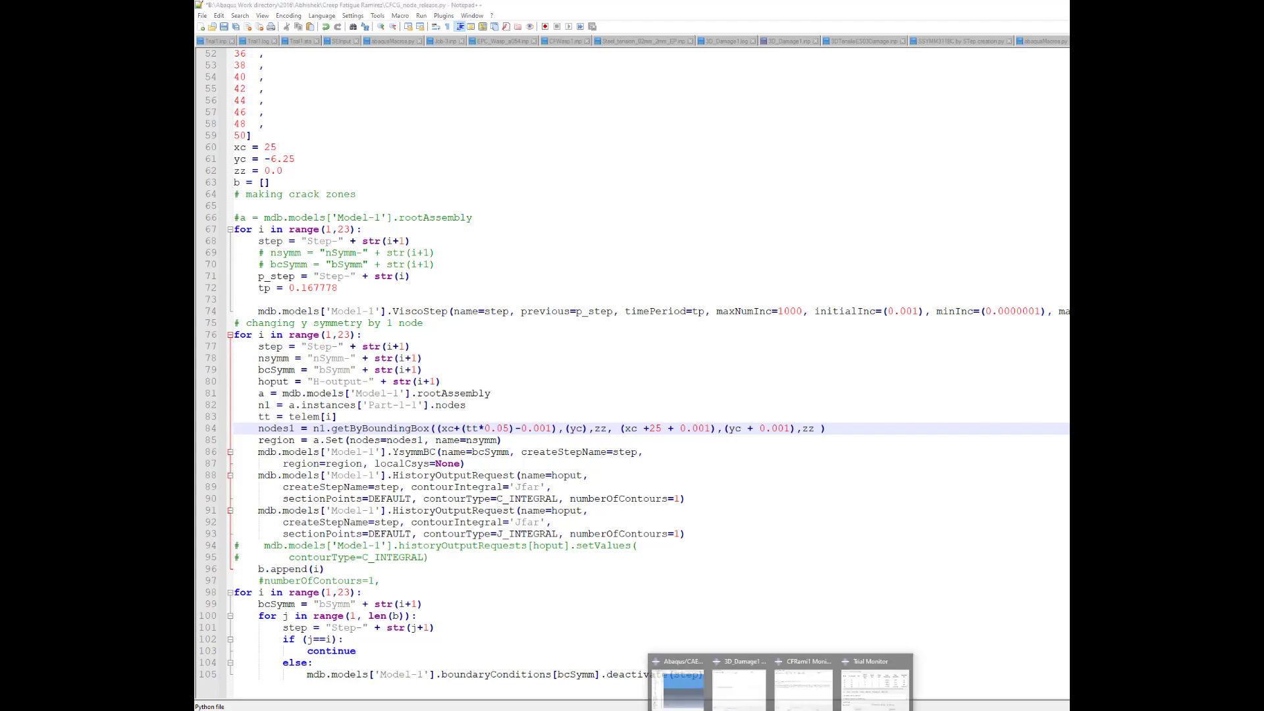
Switch to Abaqus/CAE, open node set nSymm-13 for editing and box-select the nodes along the specimen's lower symmetry edge
left_click(697, 698)
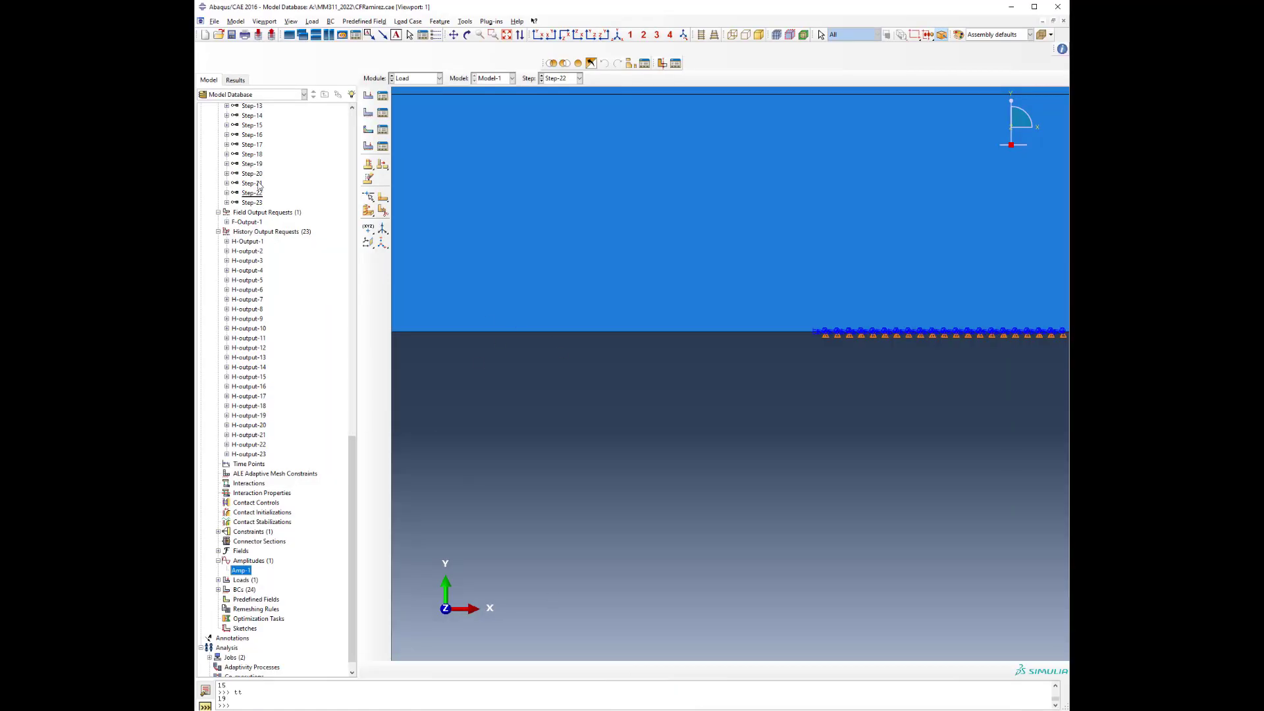
scroll(259, 323, "up", 15)
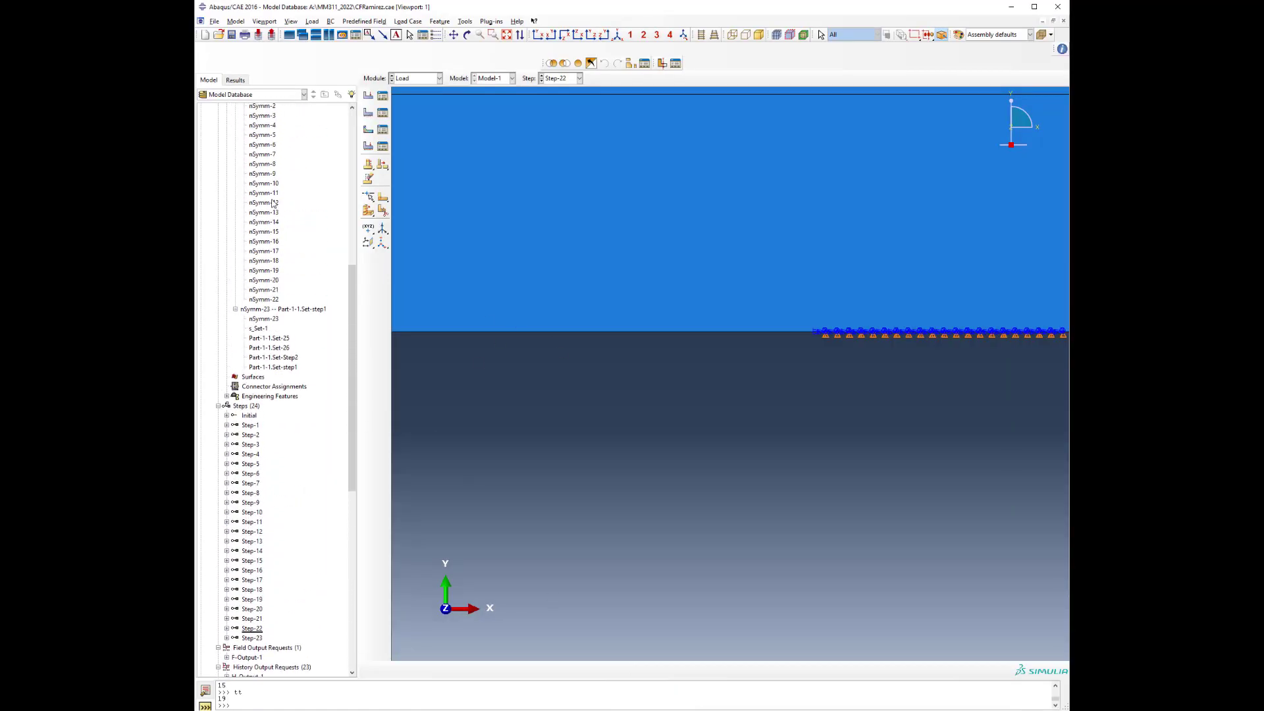
double_click(263, 212)
scroll(404, 358, "down", 6)
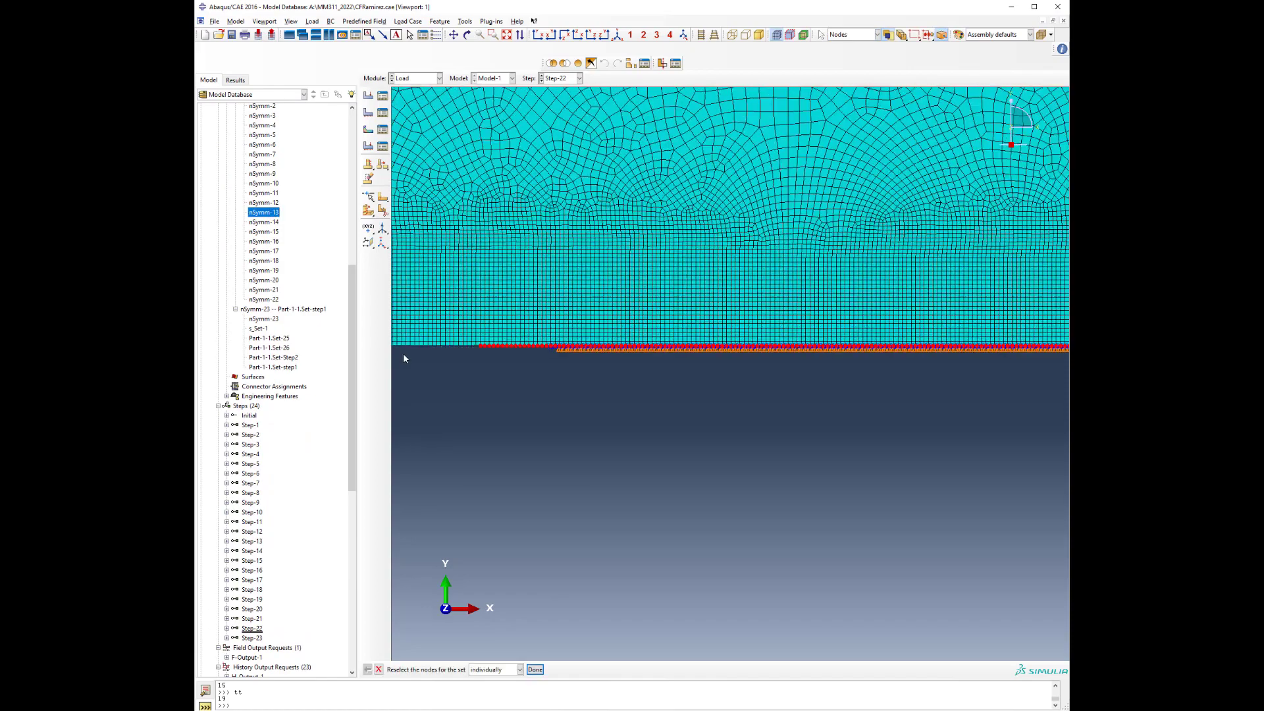
scroll(404, 358, "down", 2)
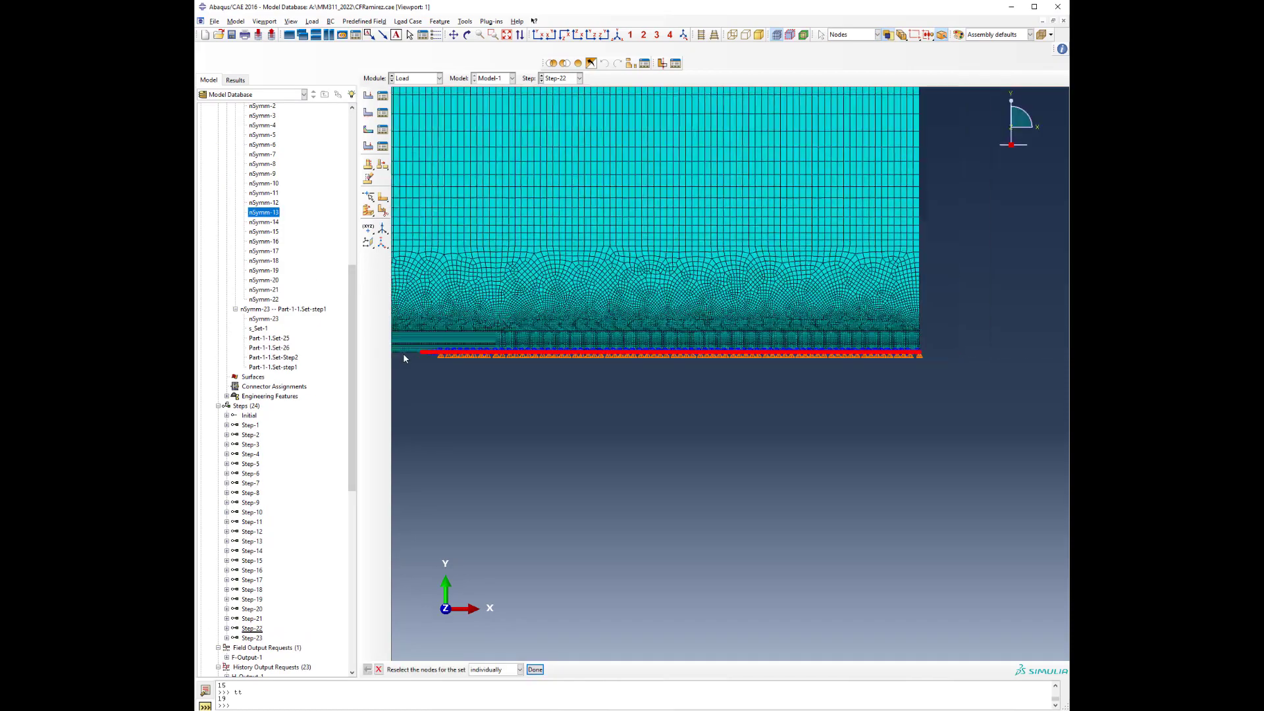
left_click_drag(433, 345, 971, 422)
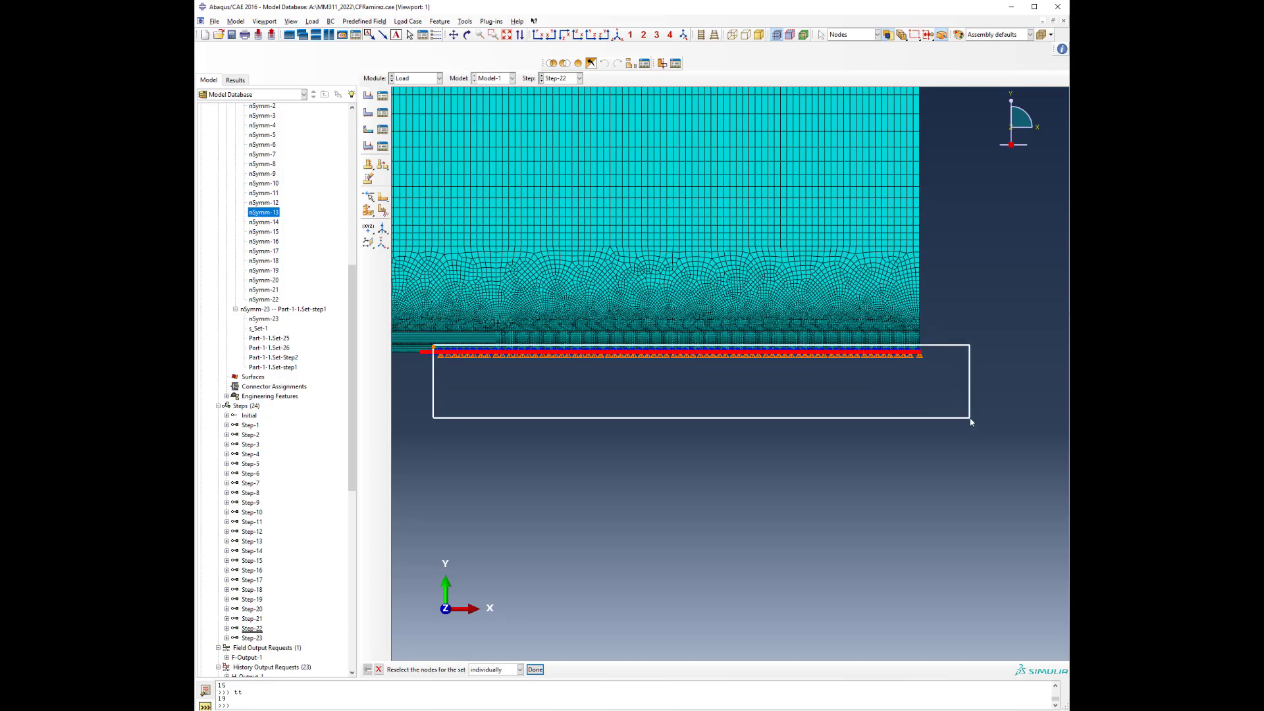
mouse_move(971, 422)
left_mouse_down()
mouse_move(897, 377)
mouse_move(953, 399)
mouse_move(892, 431)
mouse_move(962, 421)
left_mouse_up()
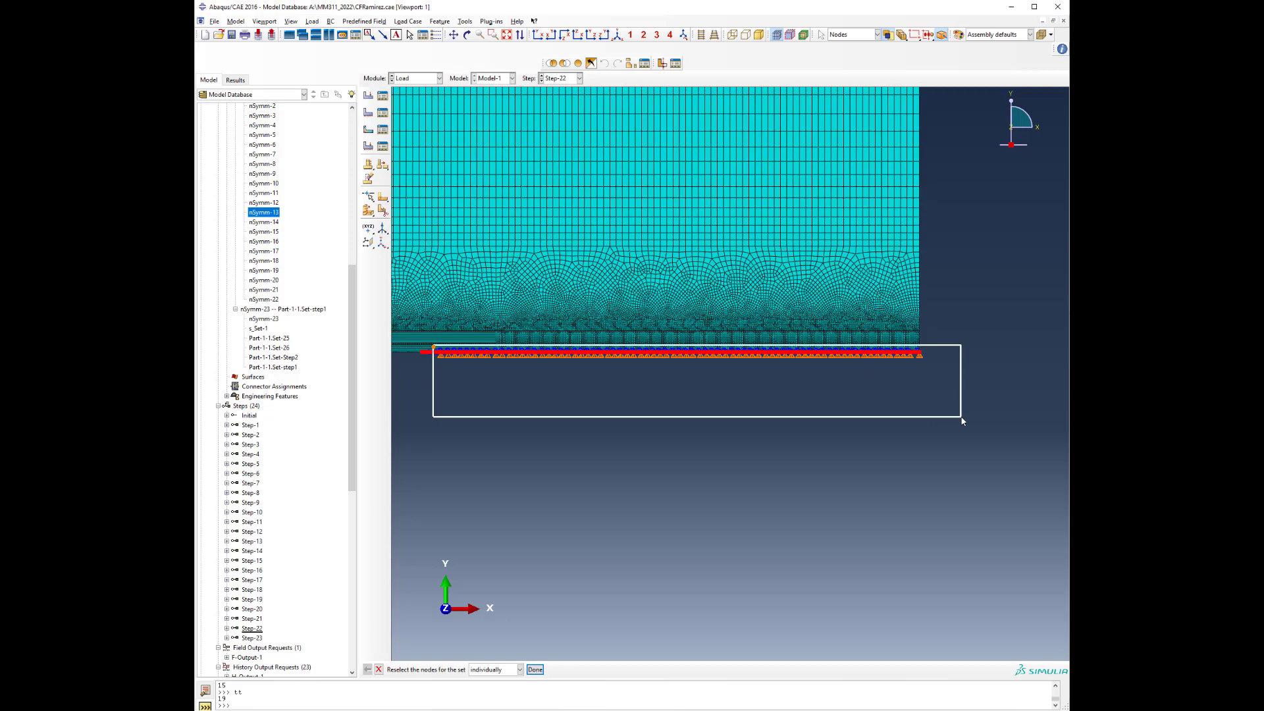
left_click_drag(961, 417, 961, 417)
scroll(465, 372, "down", 1)
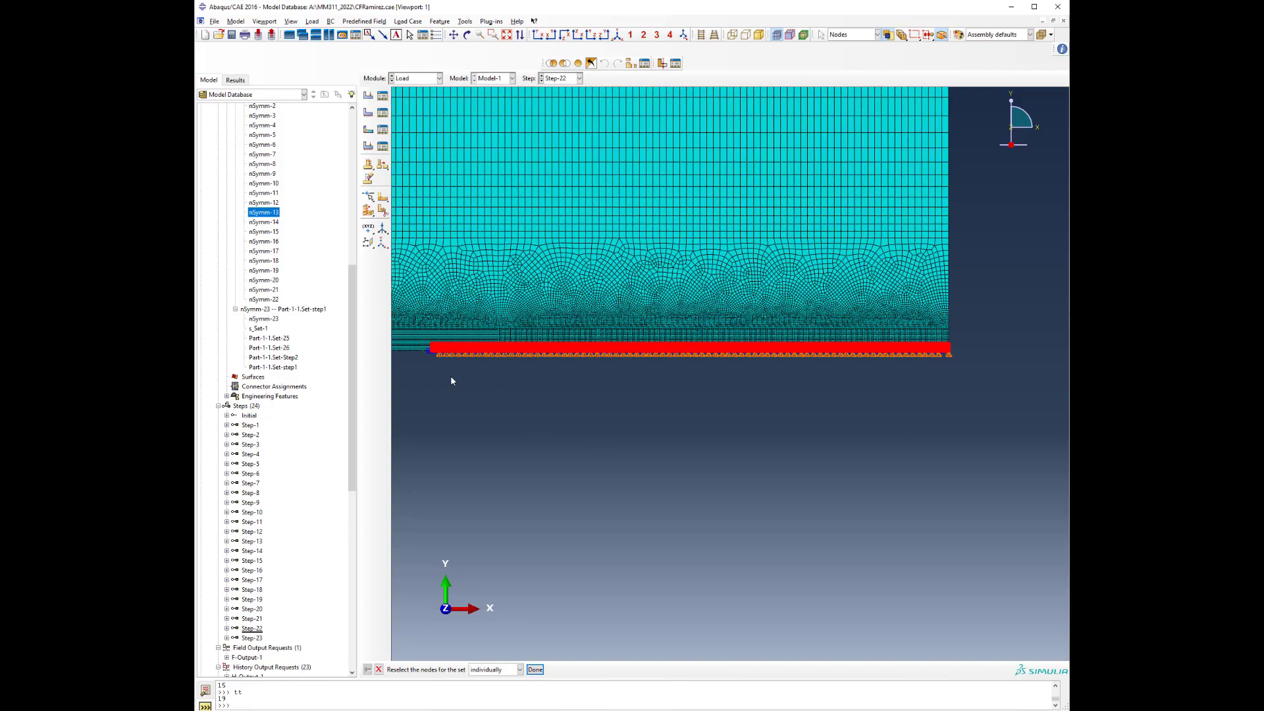
Inspect the first constrained node near the crack tip and the last one at the specimen's lower outer corner
left_click(451, 376)
scroll(420, 347, "down", 5)
scroll(465, 368, "down", 5)
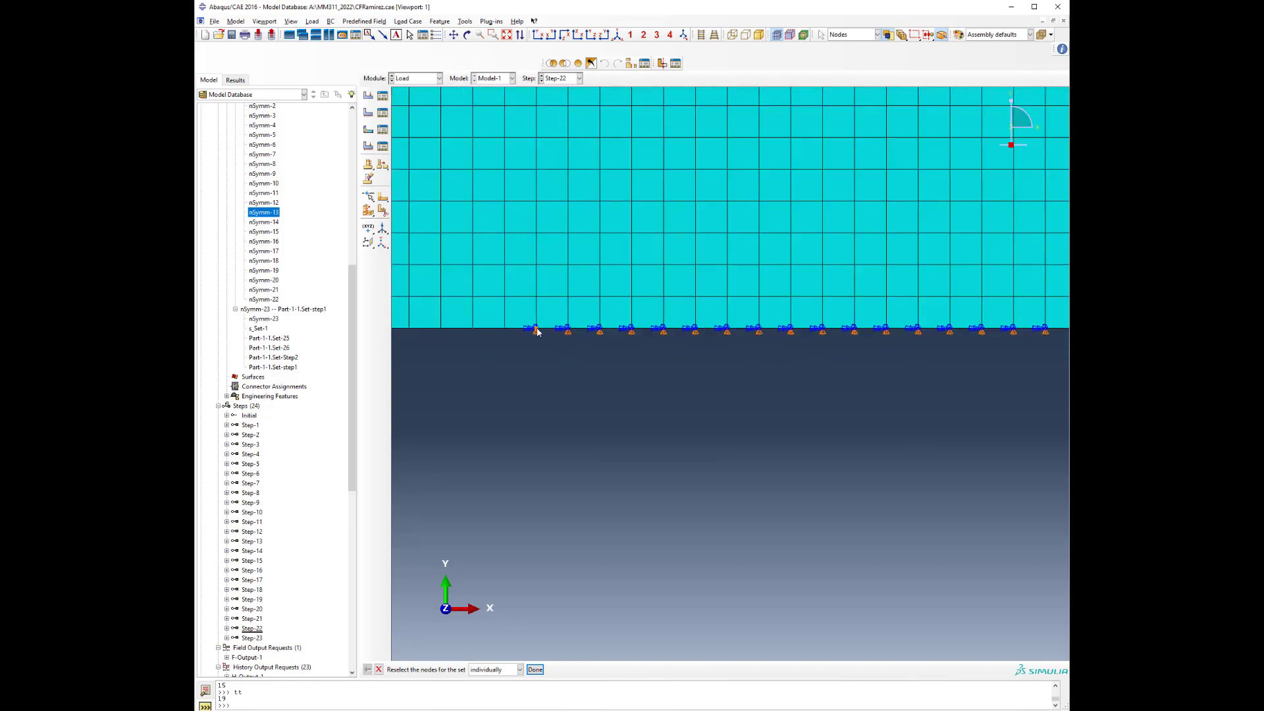
scroll(470, 380, "up", 6)
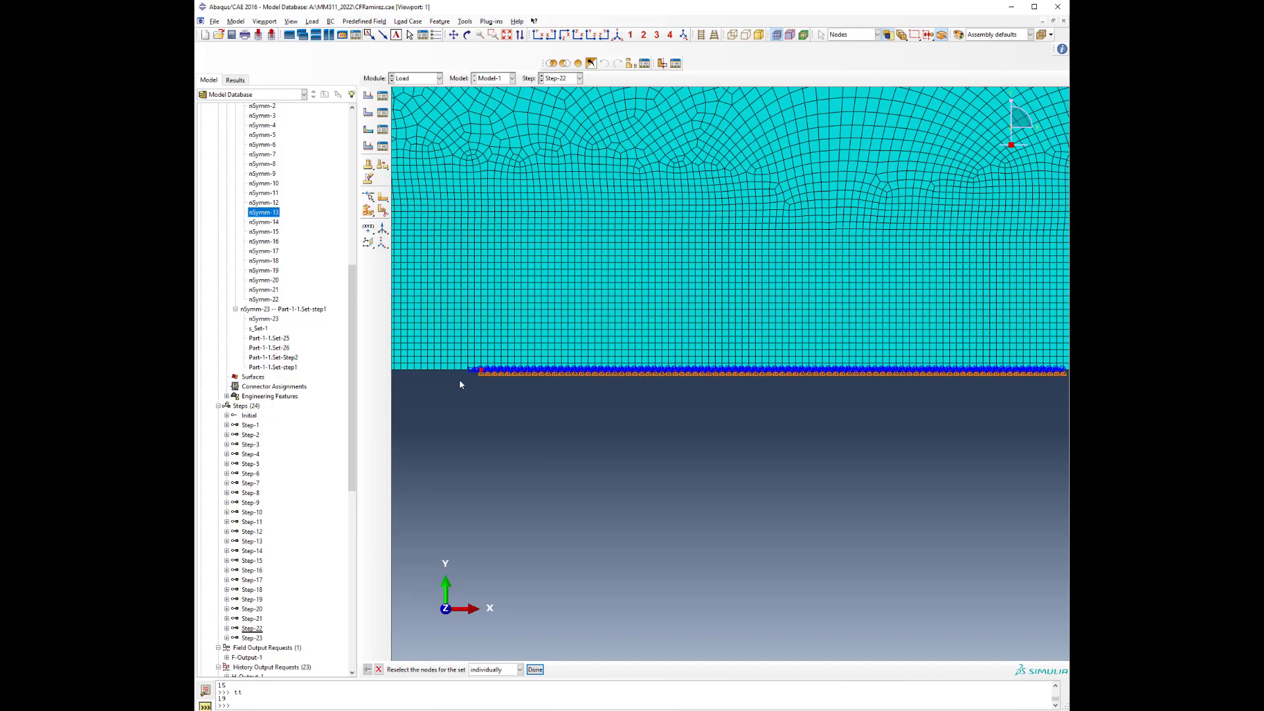
scroll(459, 384, "up", 5)
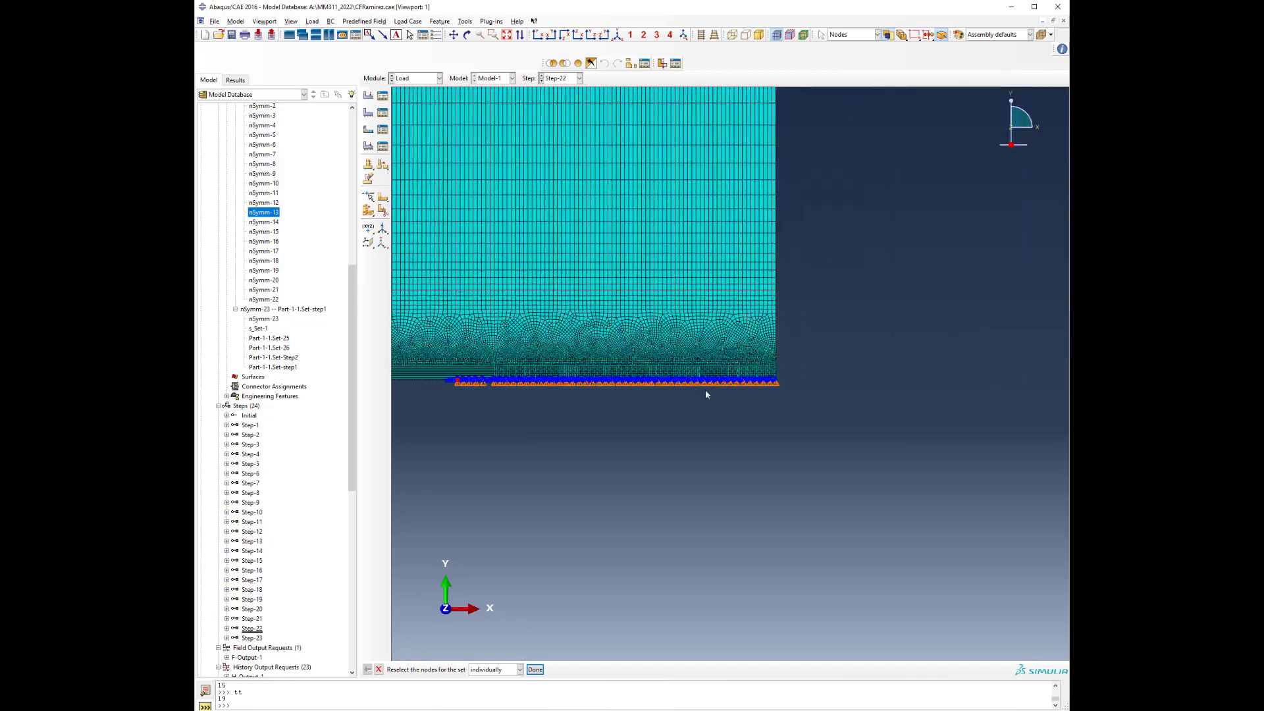
scroll(777, 381, "down", 6)
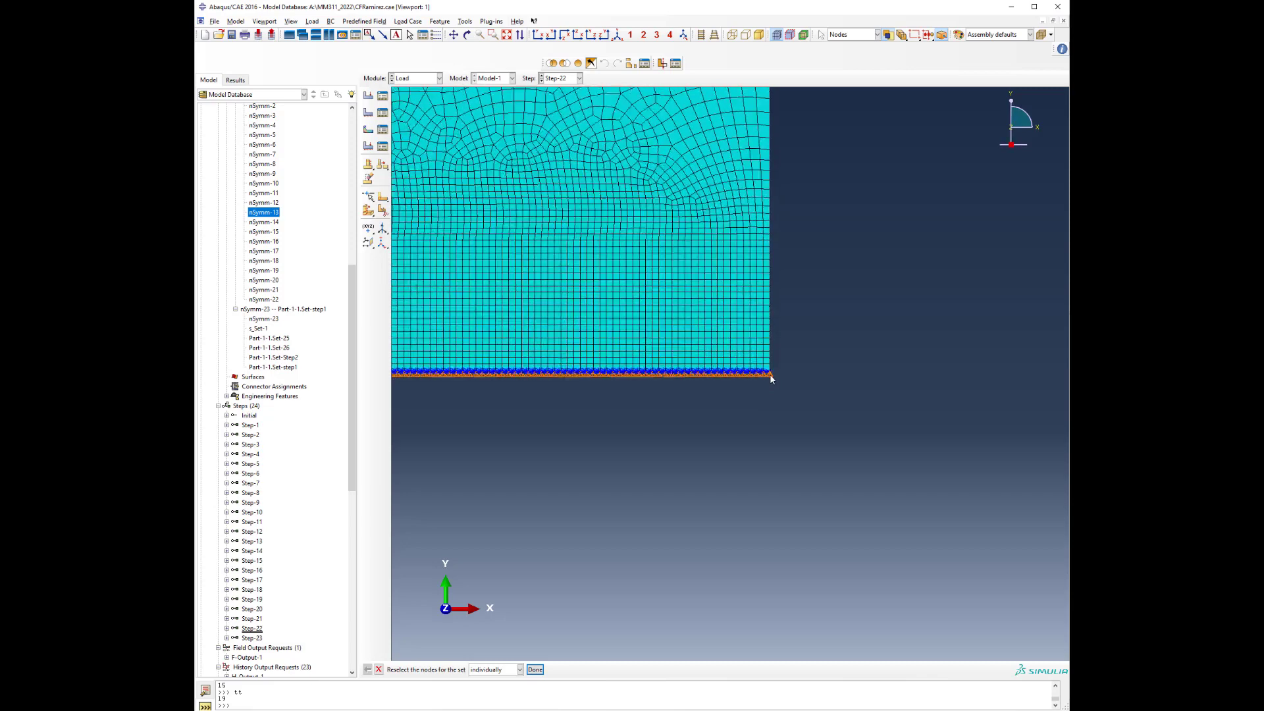
scroll(770, 375, "down", 8)
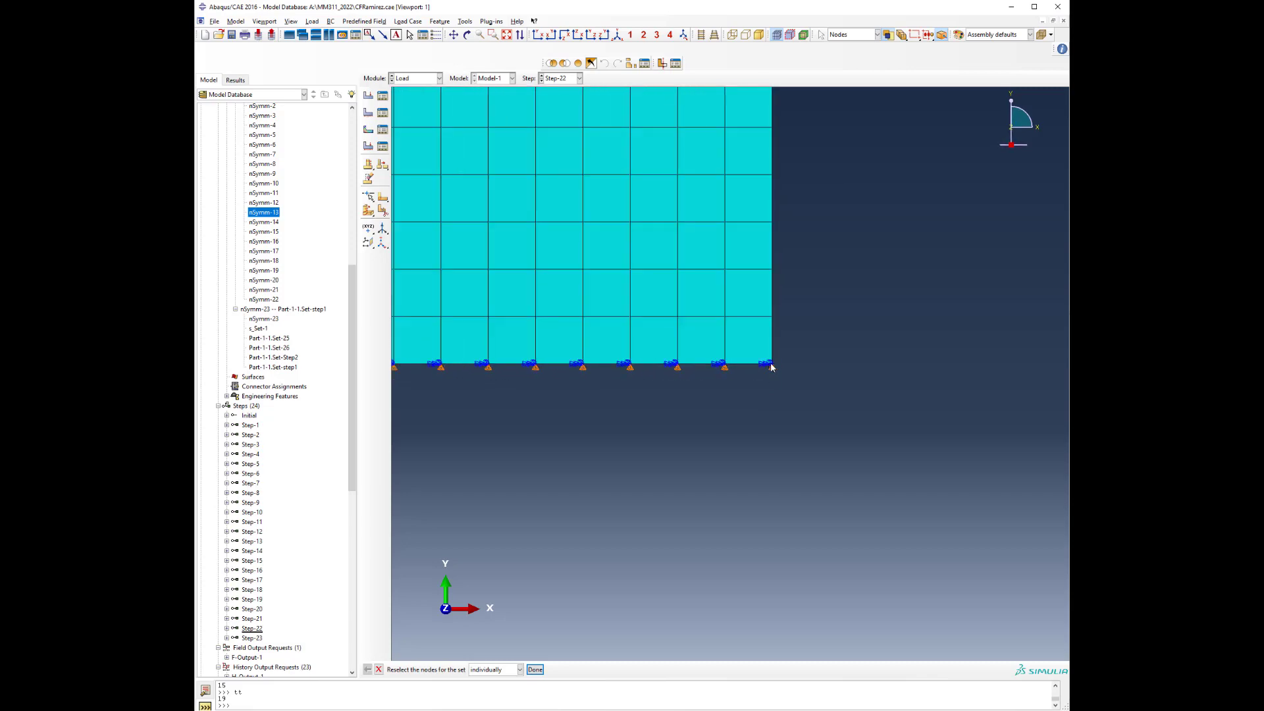
left_click(771, 365)
Return to the node release script in Notepad++ and review the region set definition and the YsymmBC call using bcSymm
key("alt+Tab")
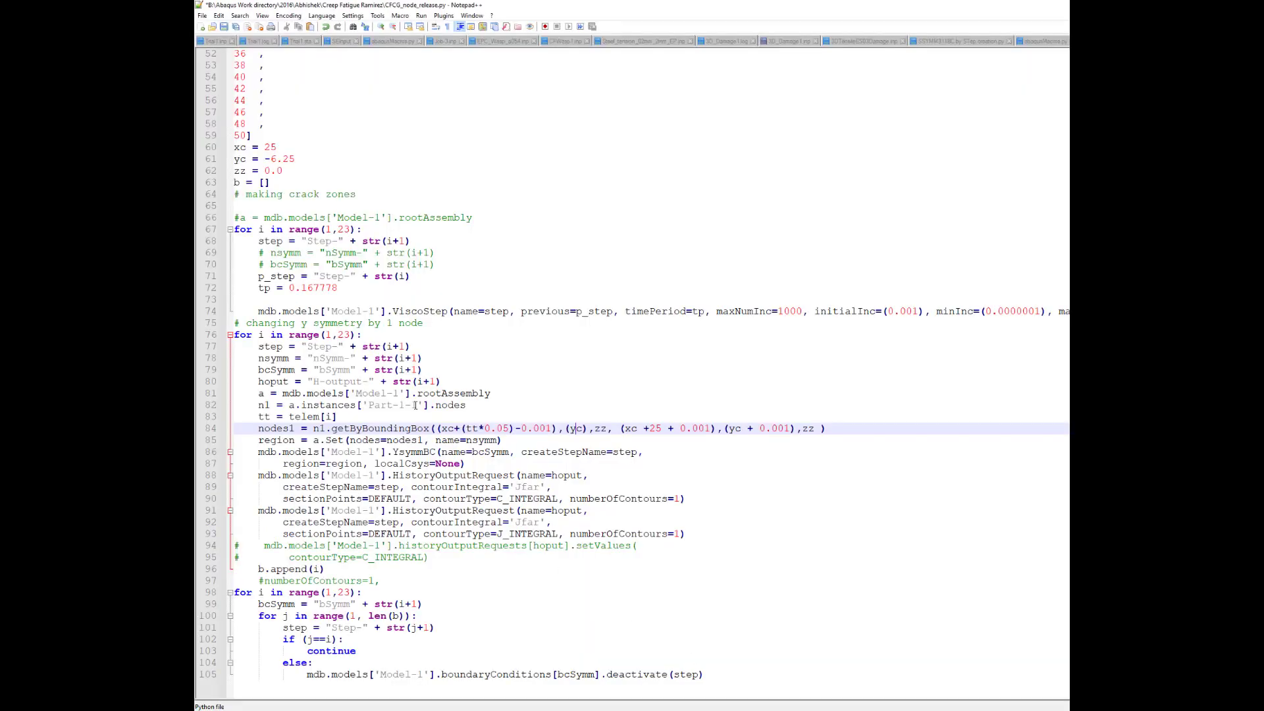
double_click(276, 440)
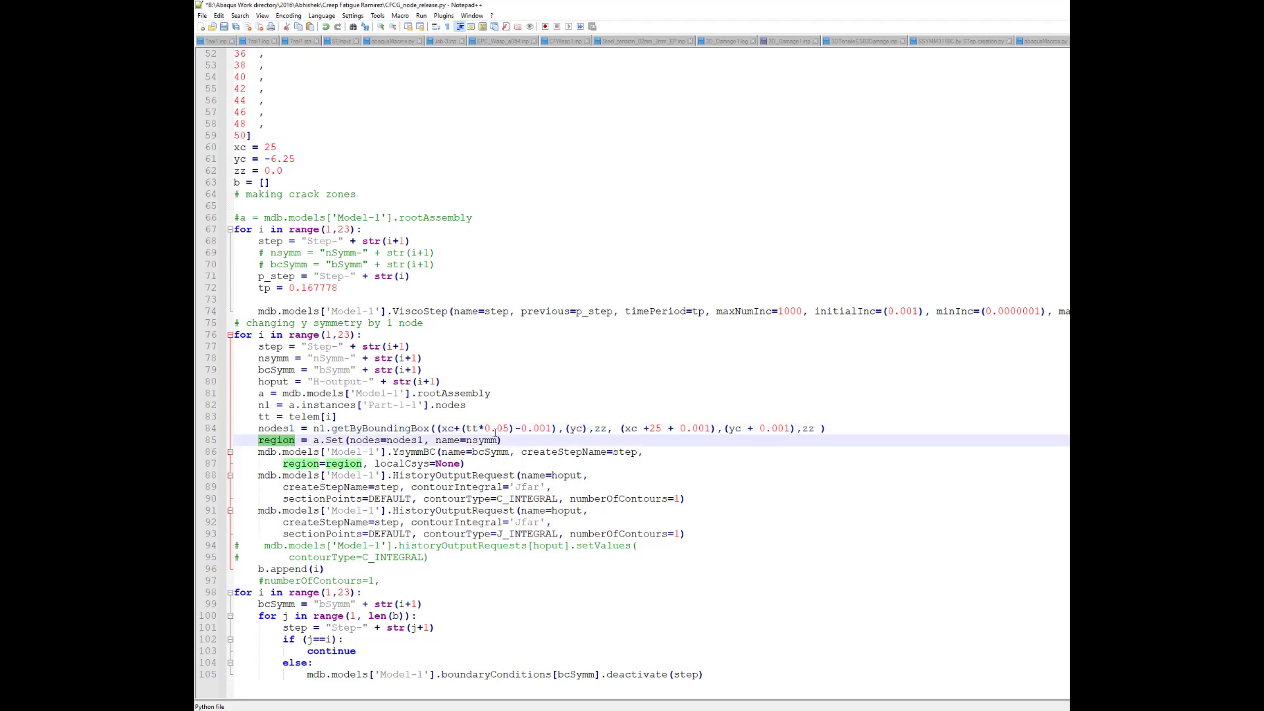
left_click_drag(389, 441, 508, 453)
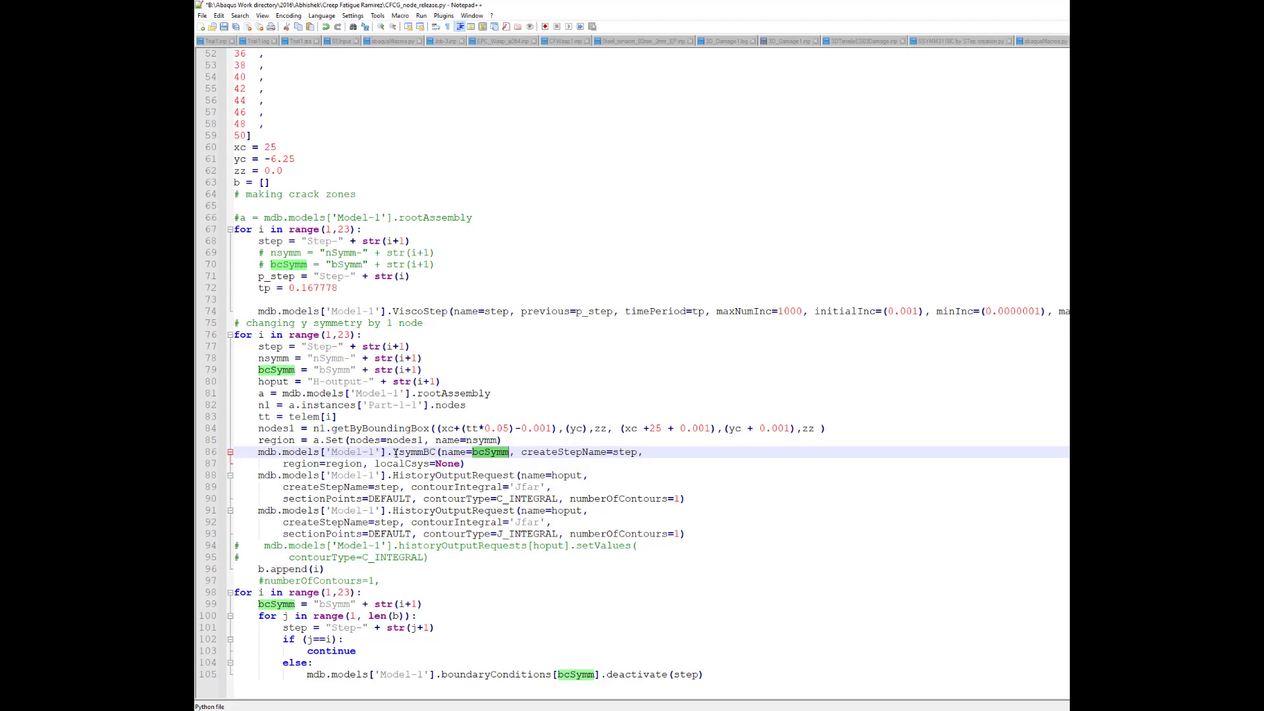
left_click_drag(393, 452, 438, 452)
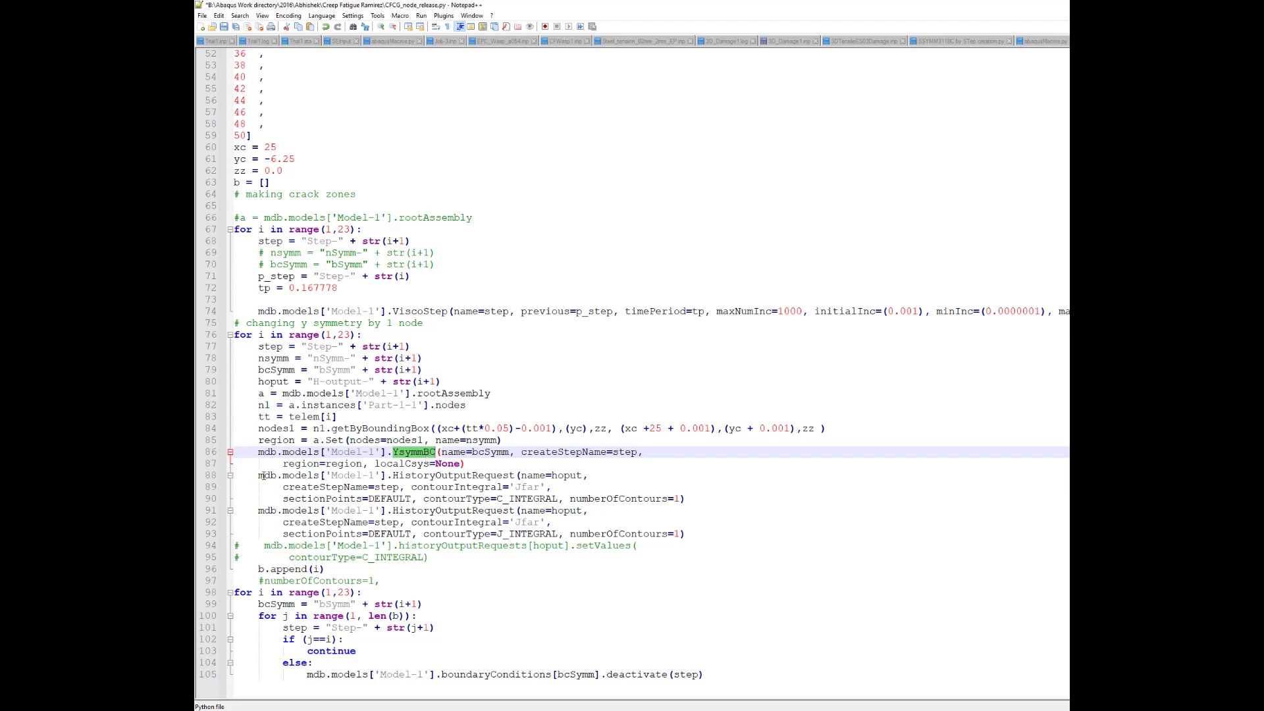
Examine the Jfar contour, step name and the C_INTEGRAL and J_INTEGRAL types in the two HistoryOutputRequest calls
left_click_drag(516, 487, 540, 488)
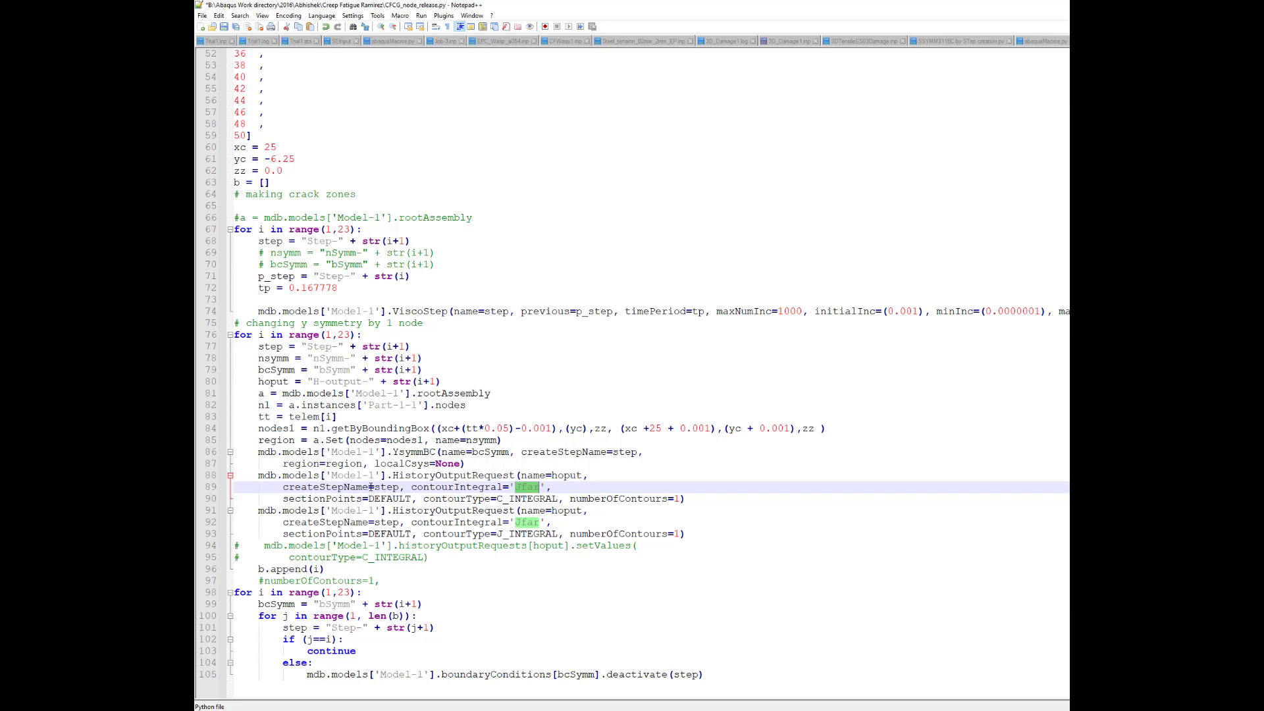
left_click_drag(374, 487, 399, 487)
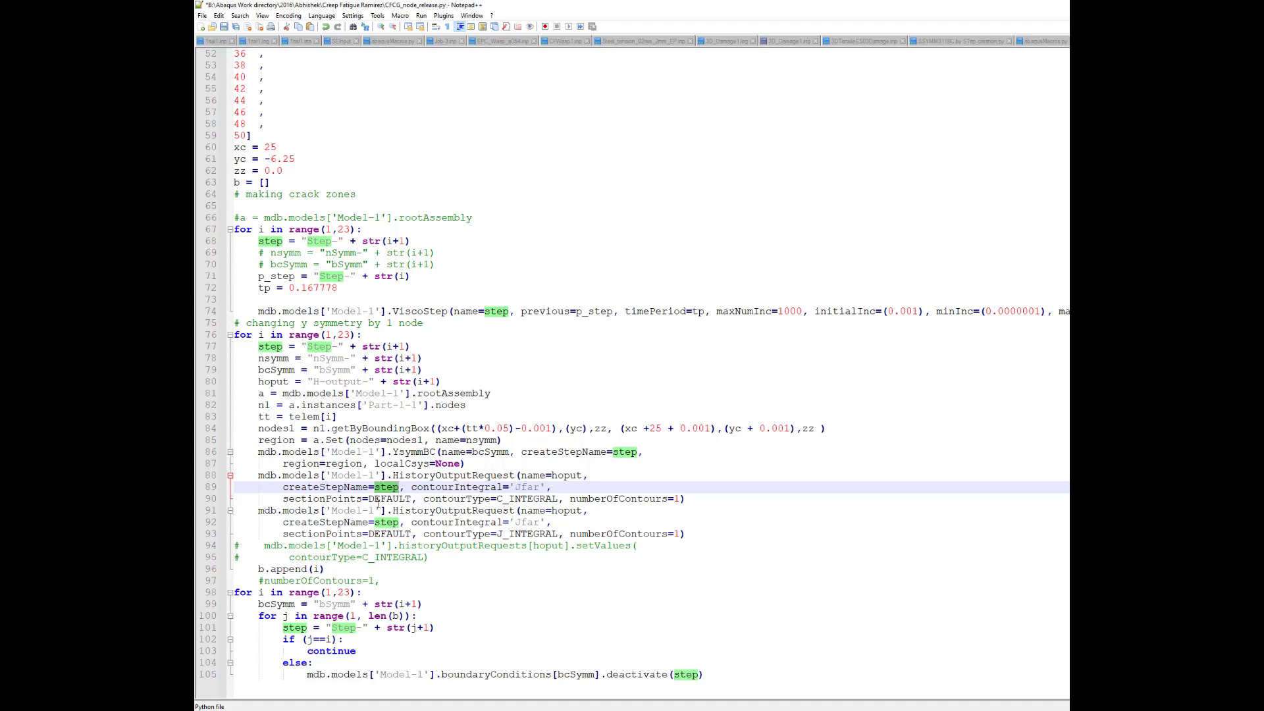
left_click_drag(497, 499, 555, 499)
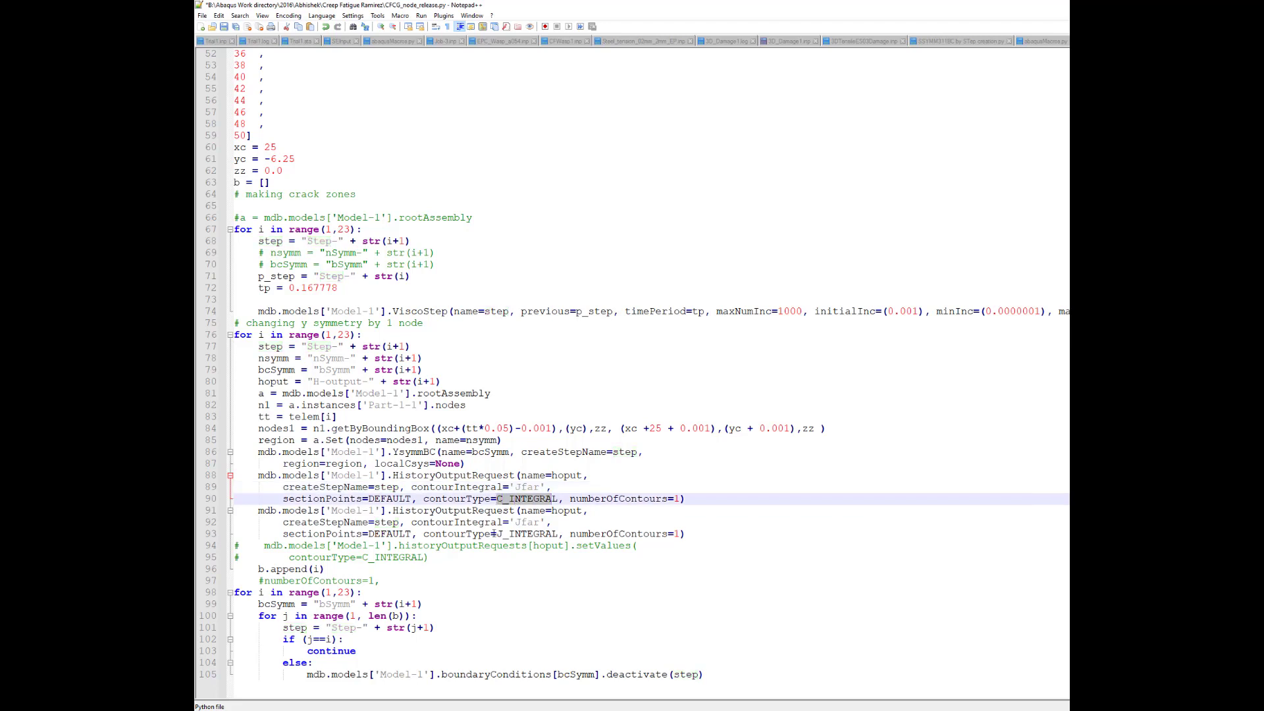
left_click_drag(497, 533, 559, 534)
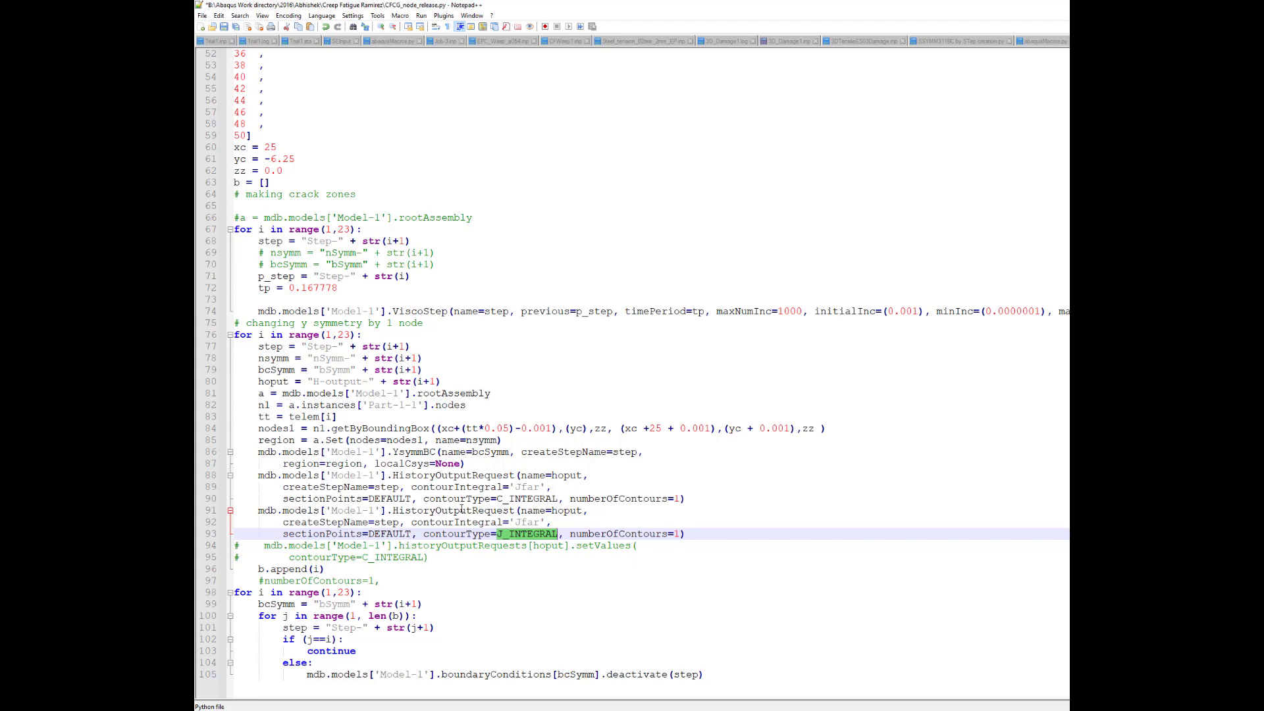
scroll(439, 515, "down", 5)
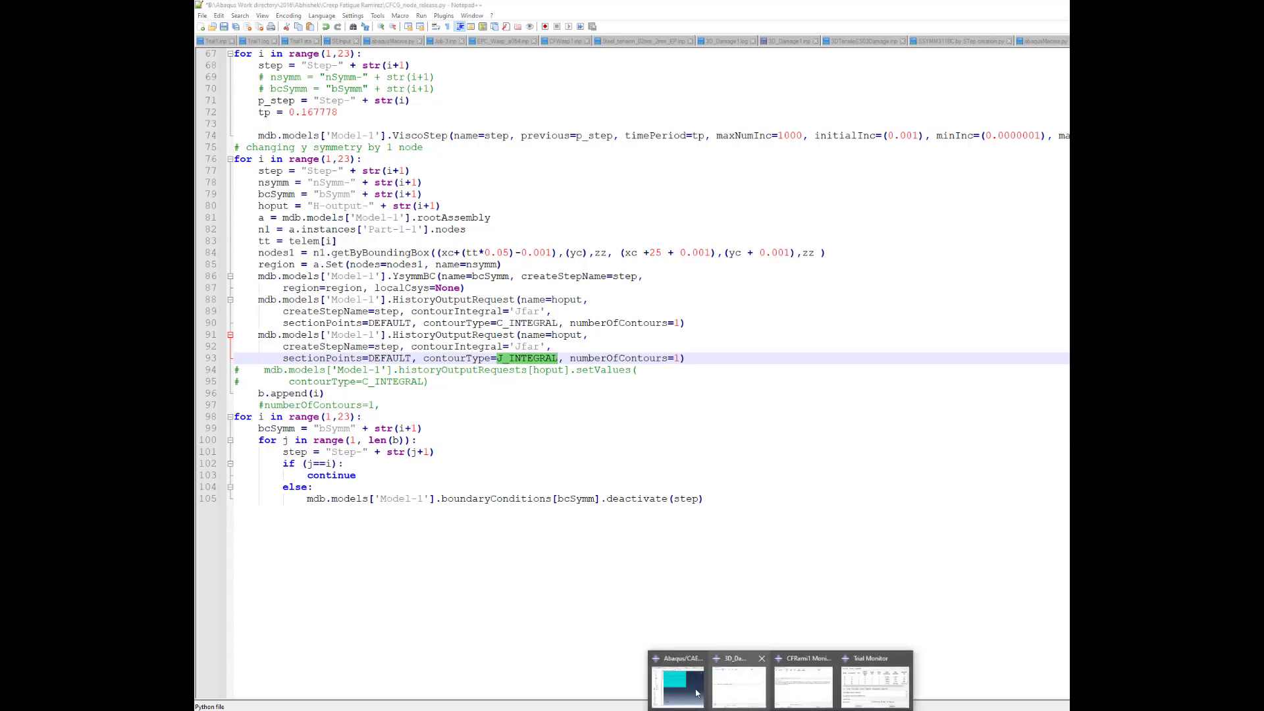
Switch to Abaqus/CAE and box-select the symmetry-edge nodes from the crack tip region to the specimen's lower outer corner
left_click(682, 689)
scroll(796, 411, "down", 5)
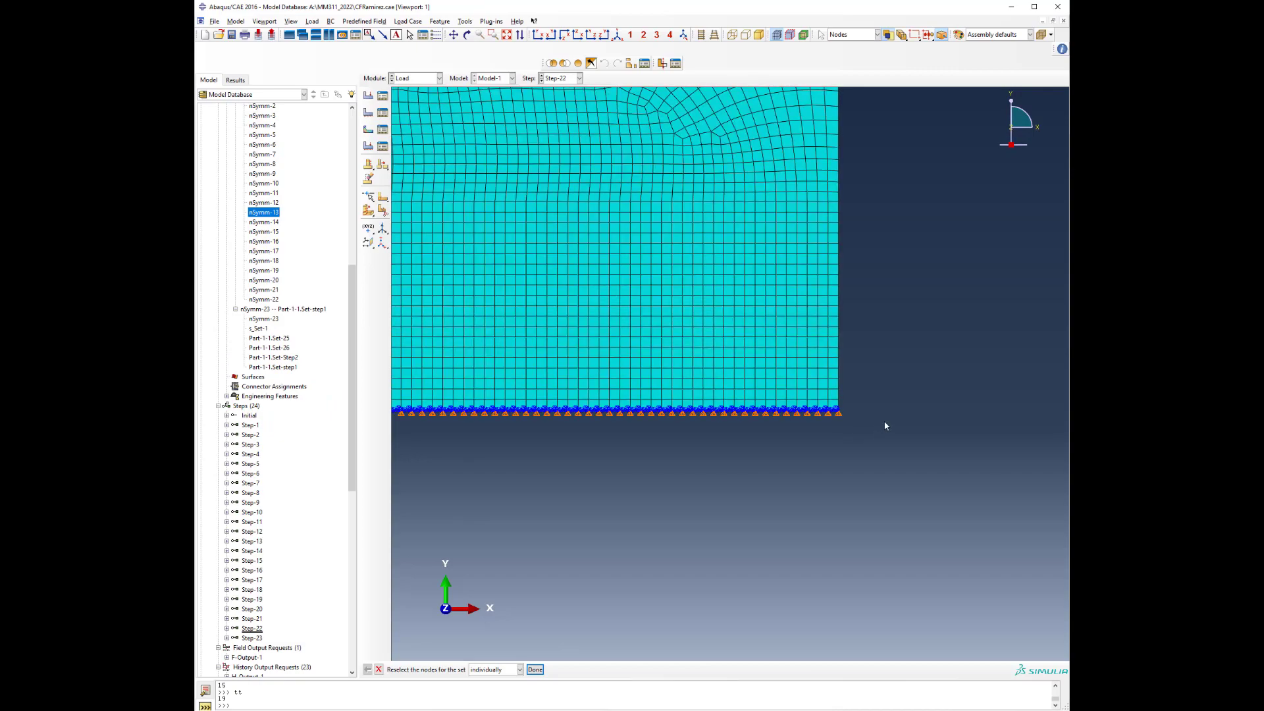
scroll(883, 426, "down", 3)
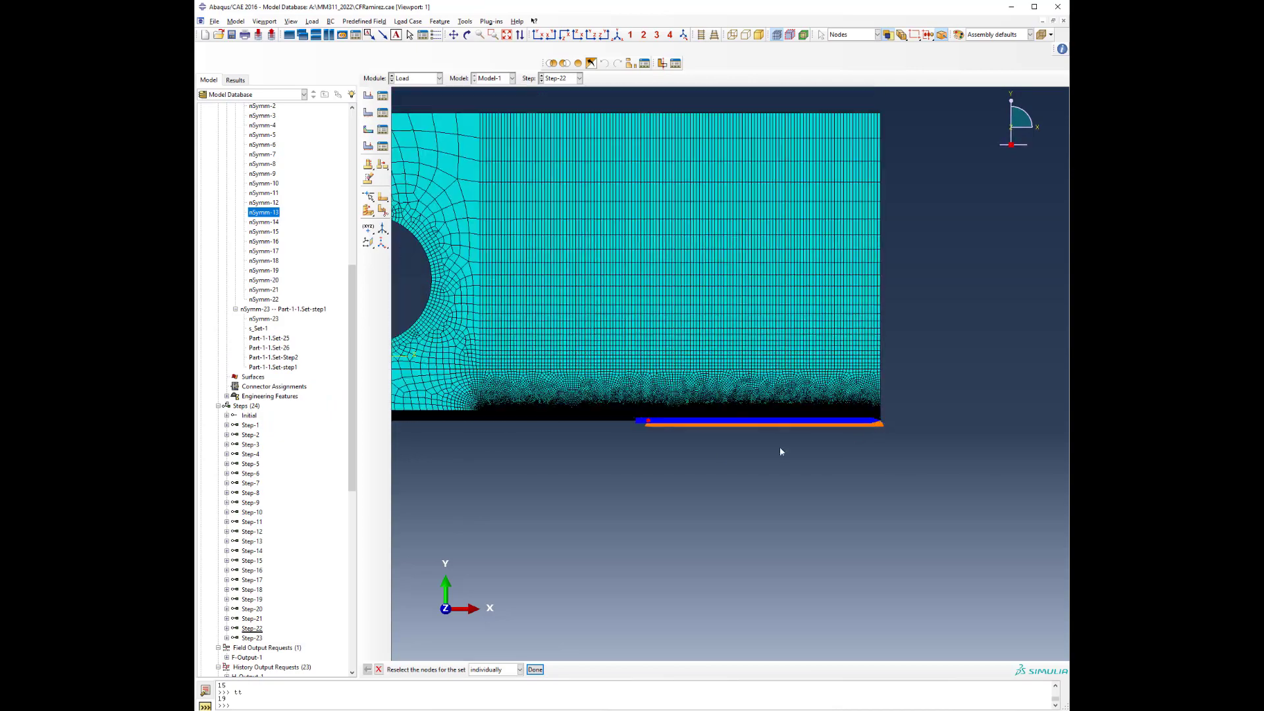
scroll(631, 401, "up", 5)
scroll(643, 414, "down", 3)
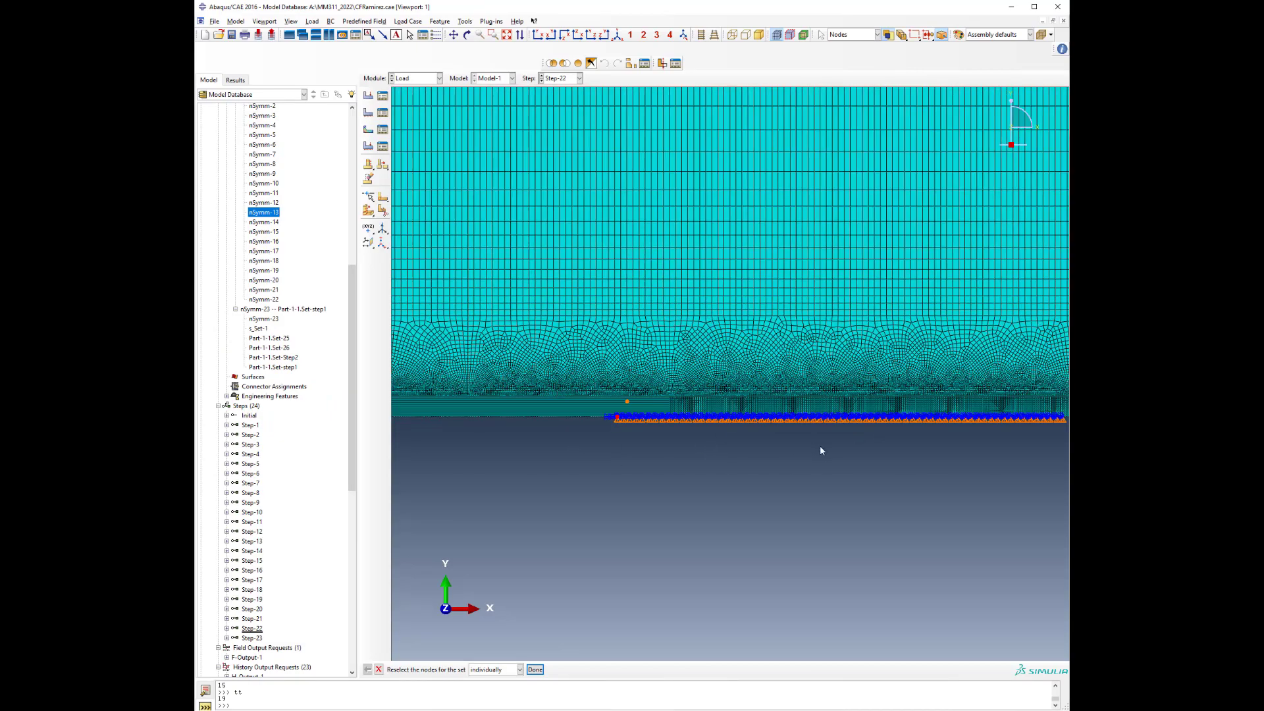
left_click_drag(619, 414, 1049, 485)
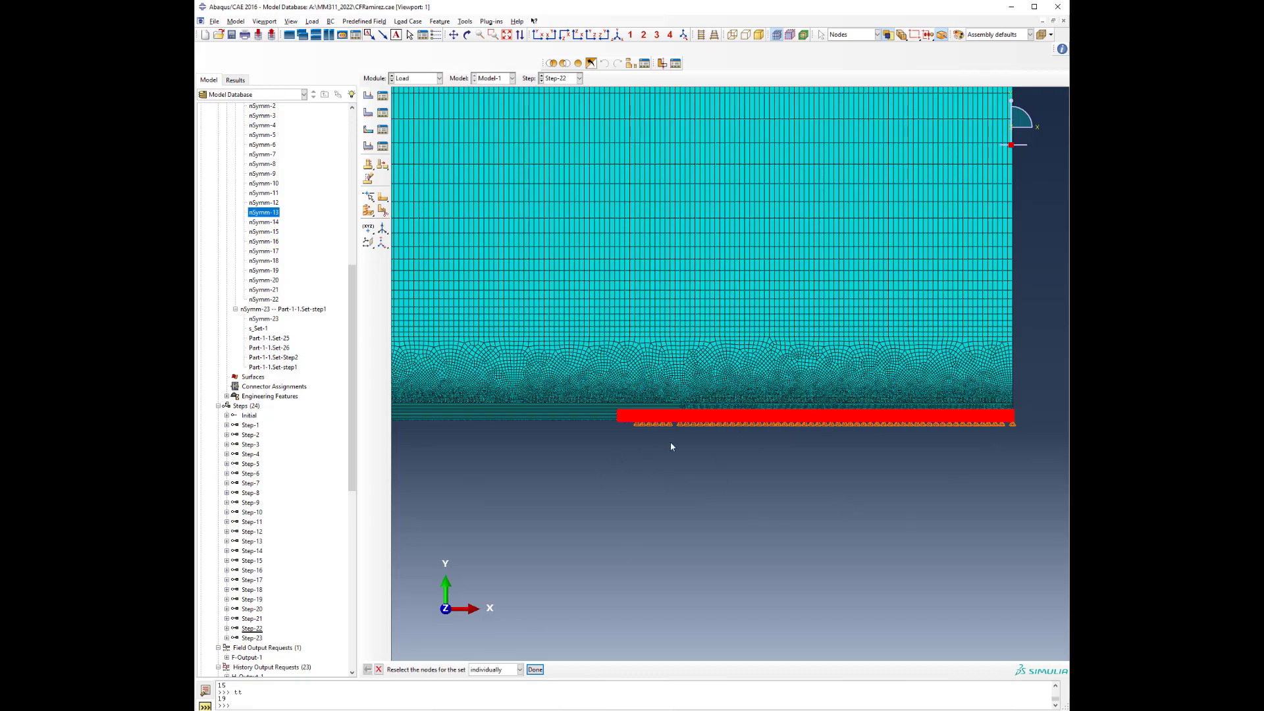
Examine the first node at the crack tip and box-select the edge nodes beyond it to illustrate the node release
scroll(615, 425, "up", 6)
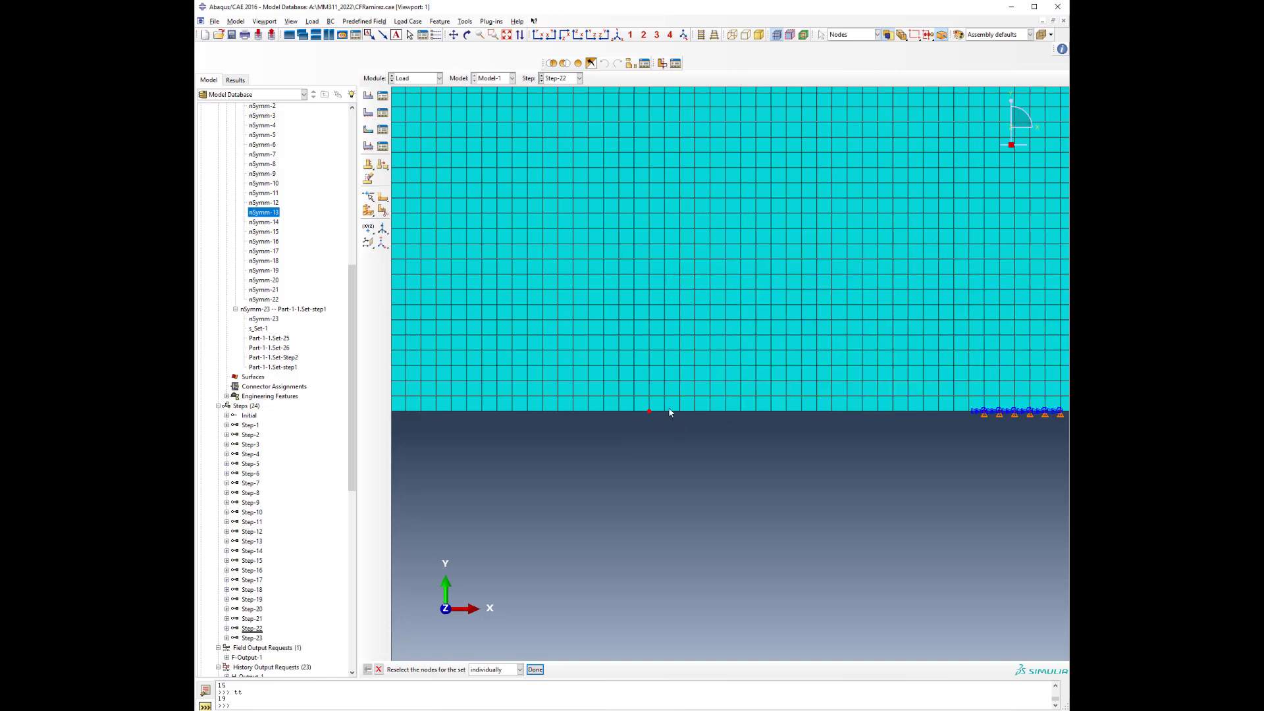
left_click_drag(660, 406, 1025, 474)
left_click(664, 412, "shift")
left_click_drag(762, 434, 1043, 450)
left_click_drag(659, 408, 1063, 444)
Review the bSymm2 and bSymm3 states in Step-2 and Step-3 in the Boundary Condition Manager, then close it
left_click(383, 113)
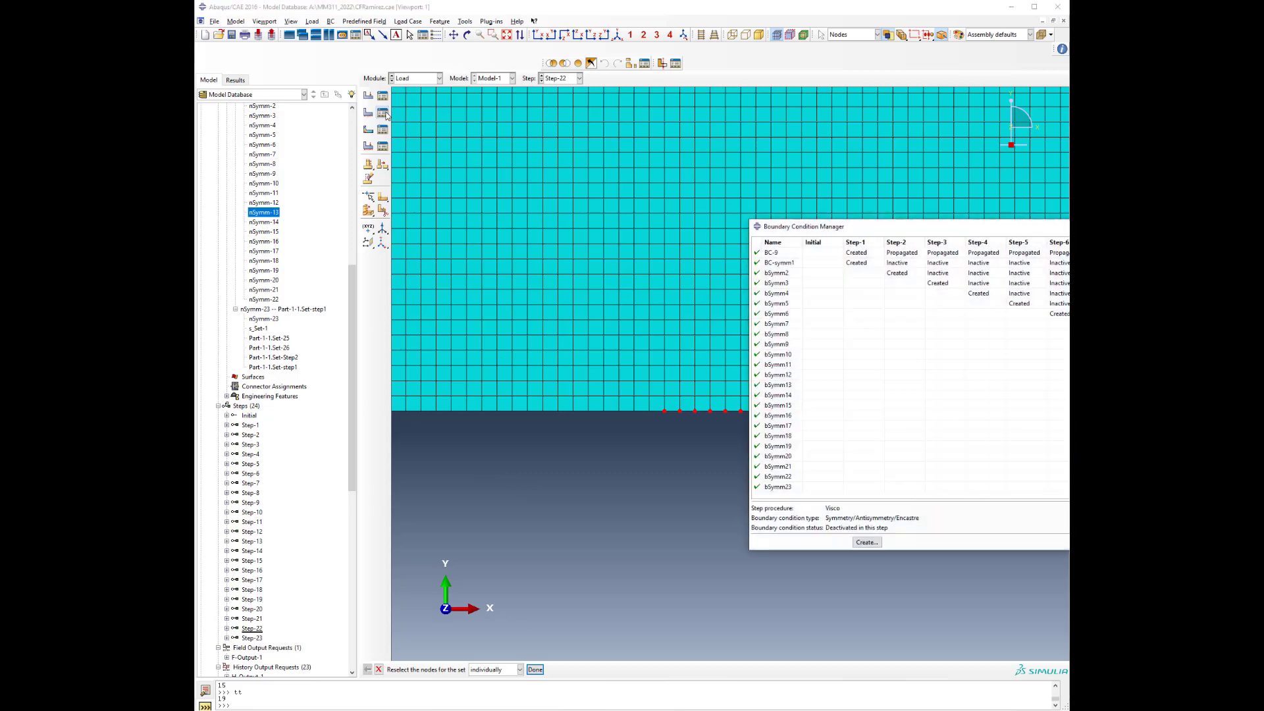
left_click_drag(755, 232, 223, 192)
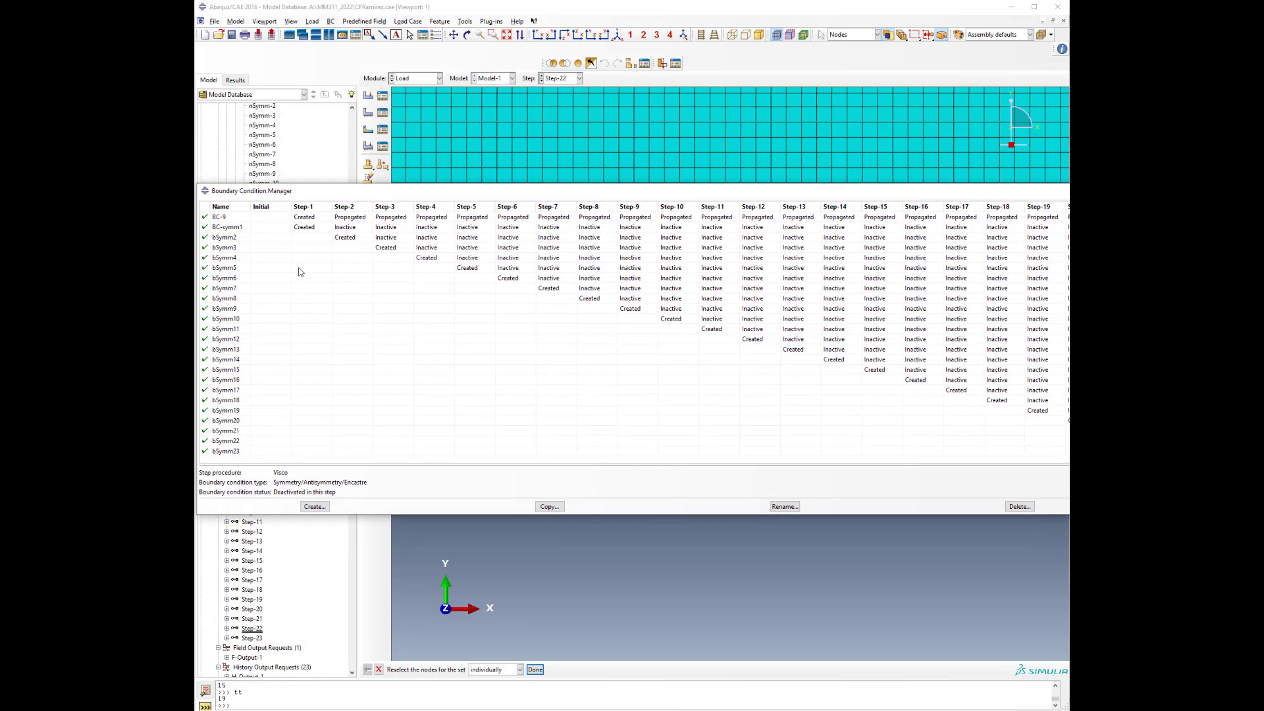
left_click(346, 238)
left_click(387, 239)
left_click(398, 249)
key("Escape")
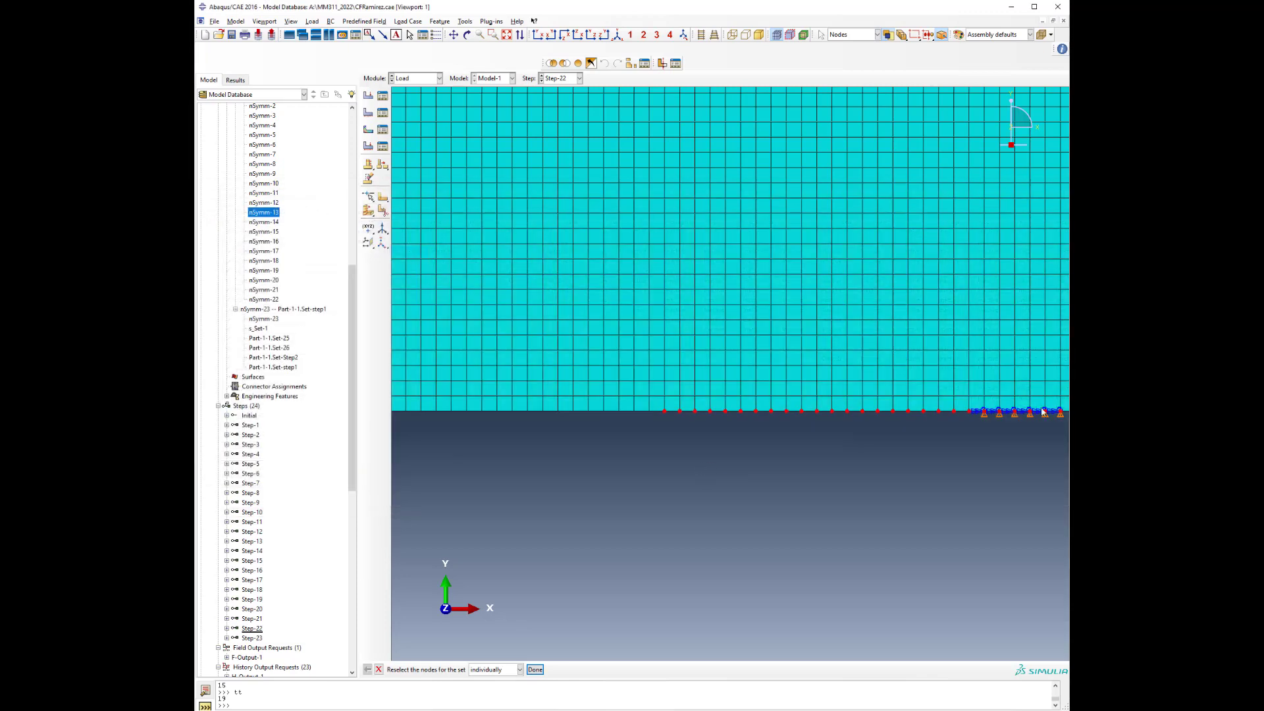
Save the CFCG_node_release.py script in Notepad++ and return to Abaqus/CAE
key("alt+Tab")
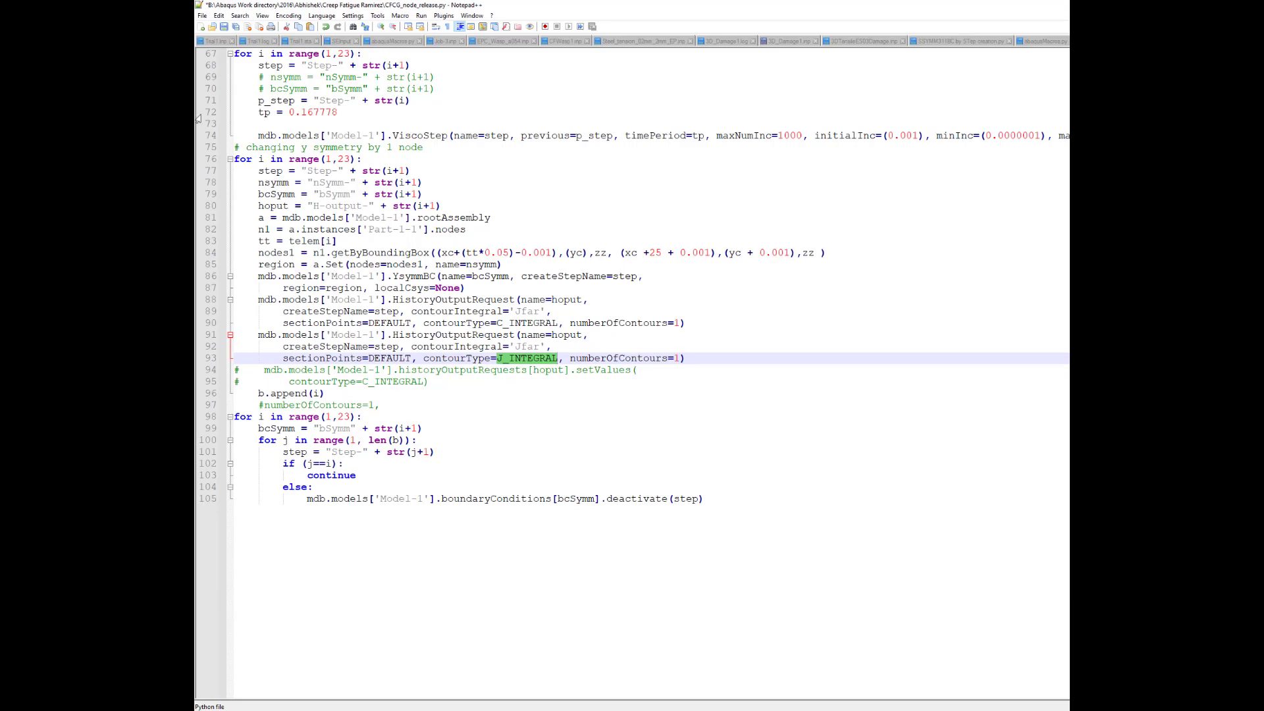
key("ctrl+s")
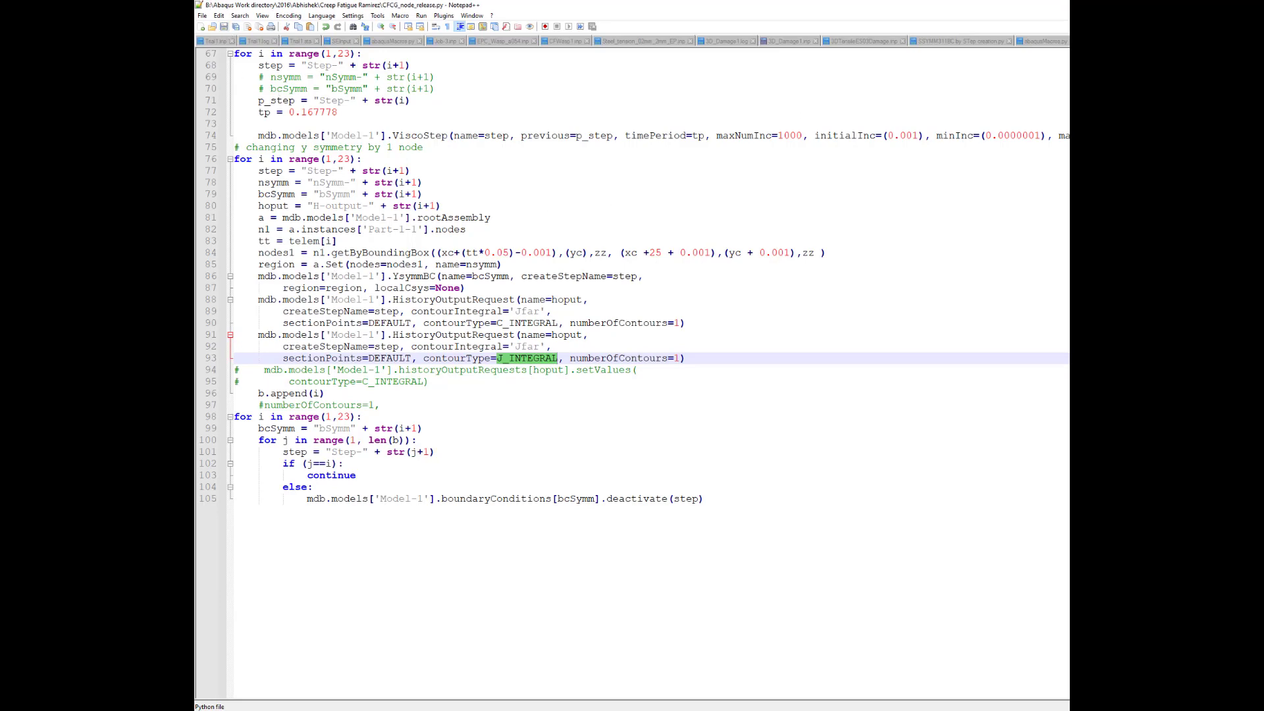
key("alt+Tab")
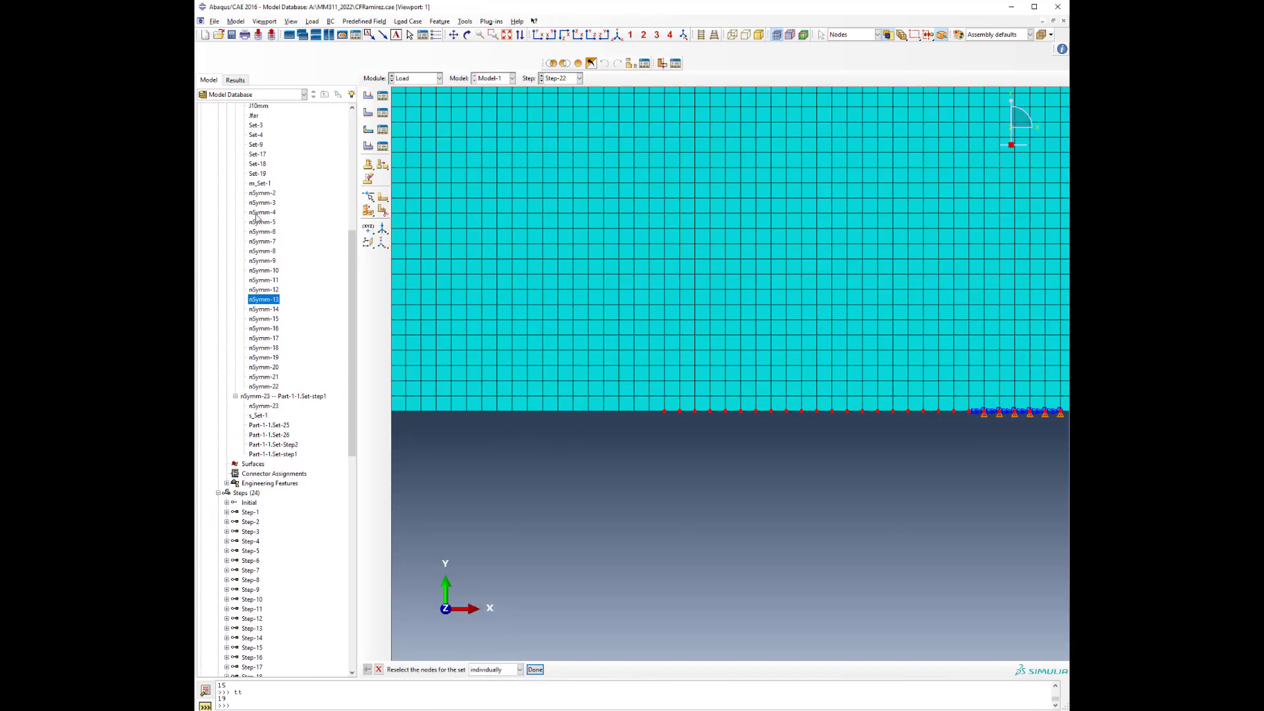
Delete the node sets nSymm-2 through nSymm-23 from the assembly
scroll(256, 214, "up", 1)
left_click(261, 225)
scroll(245, 381, "down", 5)
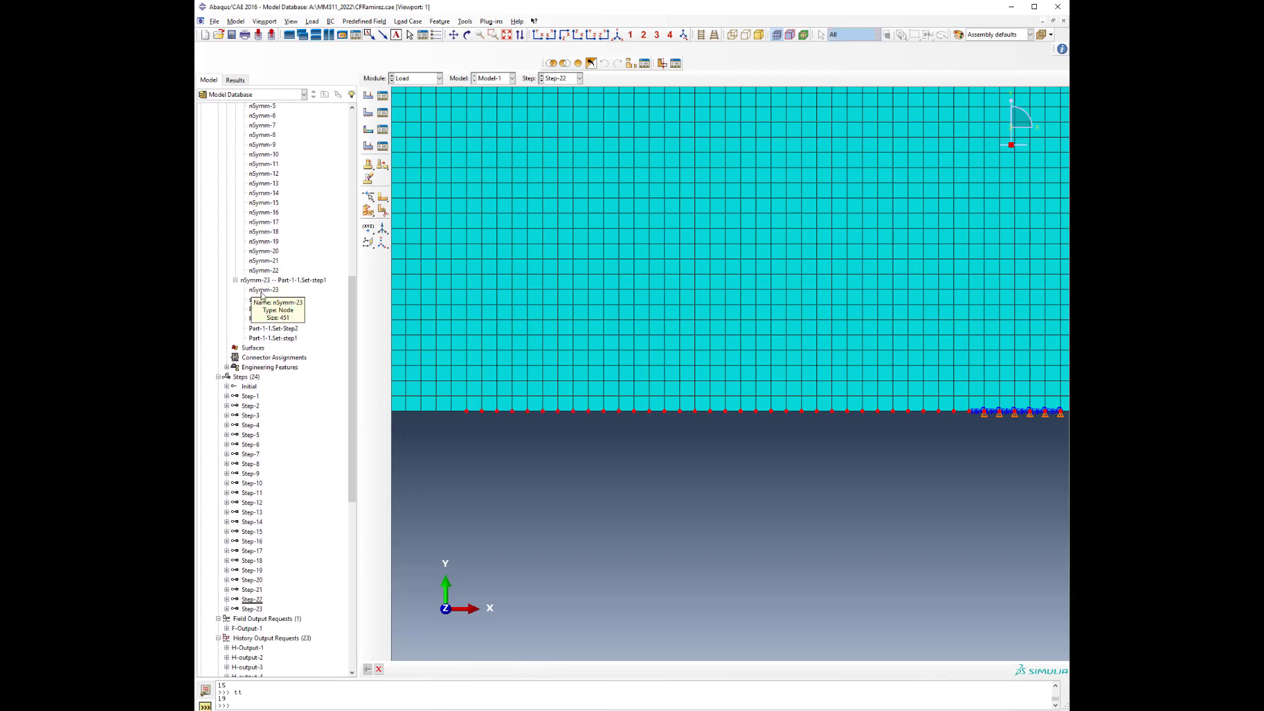
left_click(261, 291, "shift")
right_click(262, 290)
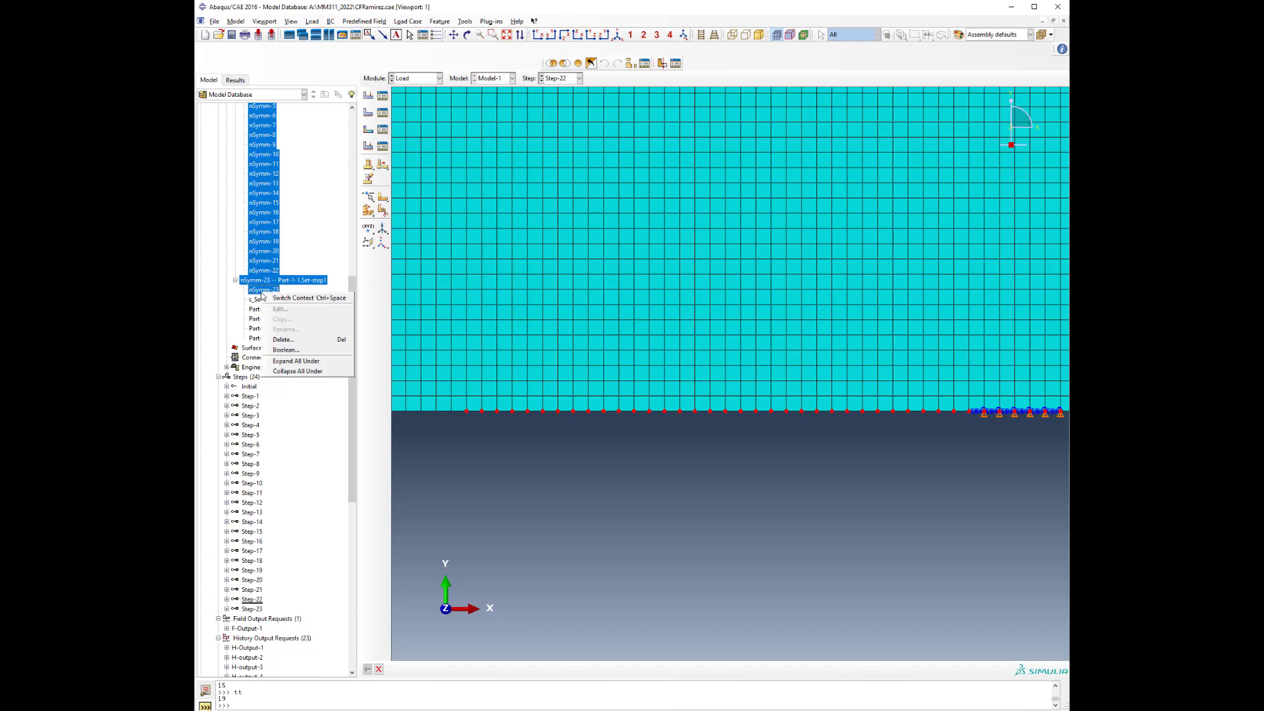
left_click(290, 340)
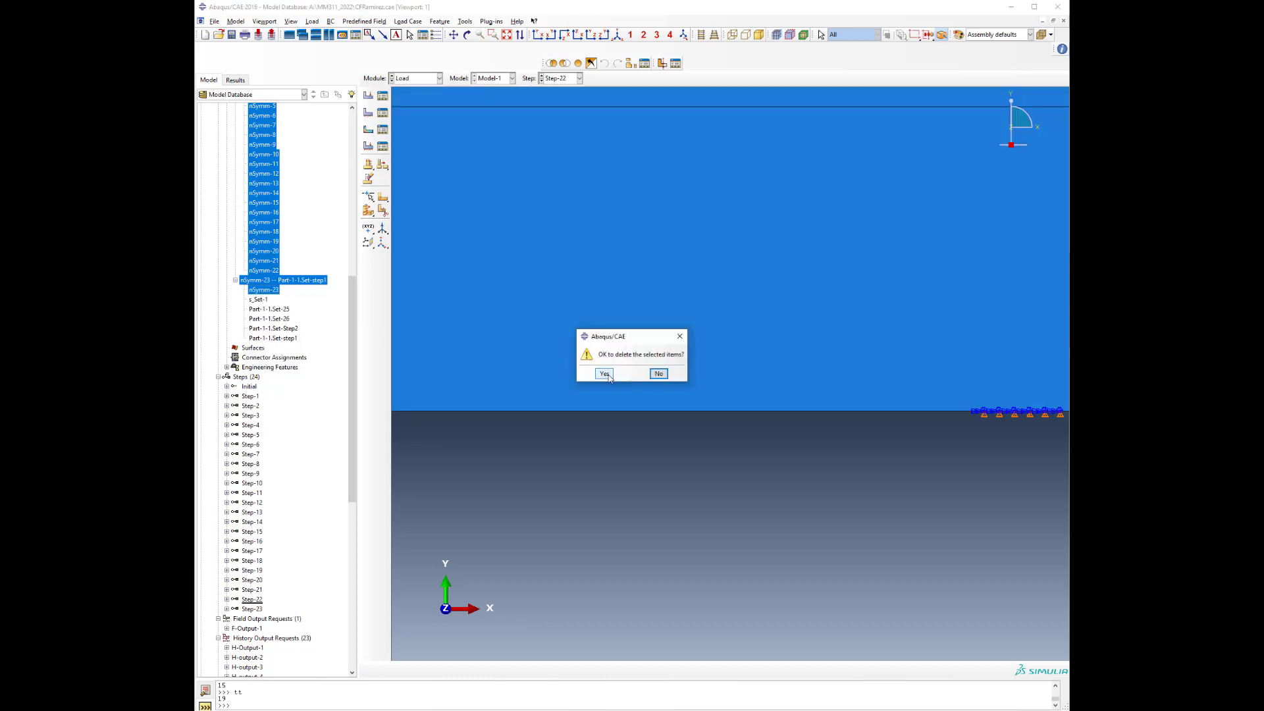
left_click(602, 370)
Expand the BCs in the model tree and run the node release script on the model
scroll(281, 463, "down", 7)
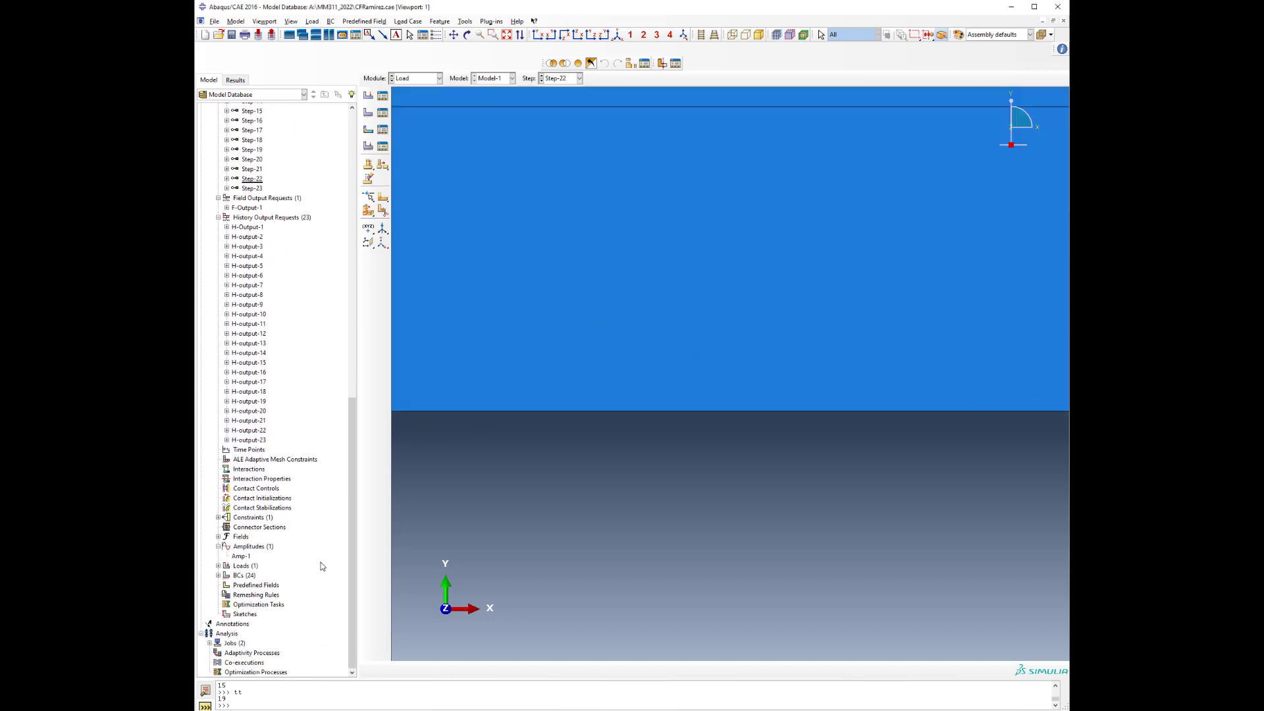
left_click(218, 575)
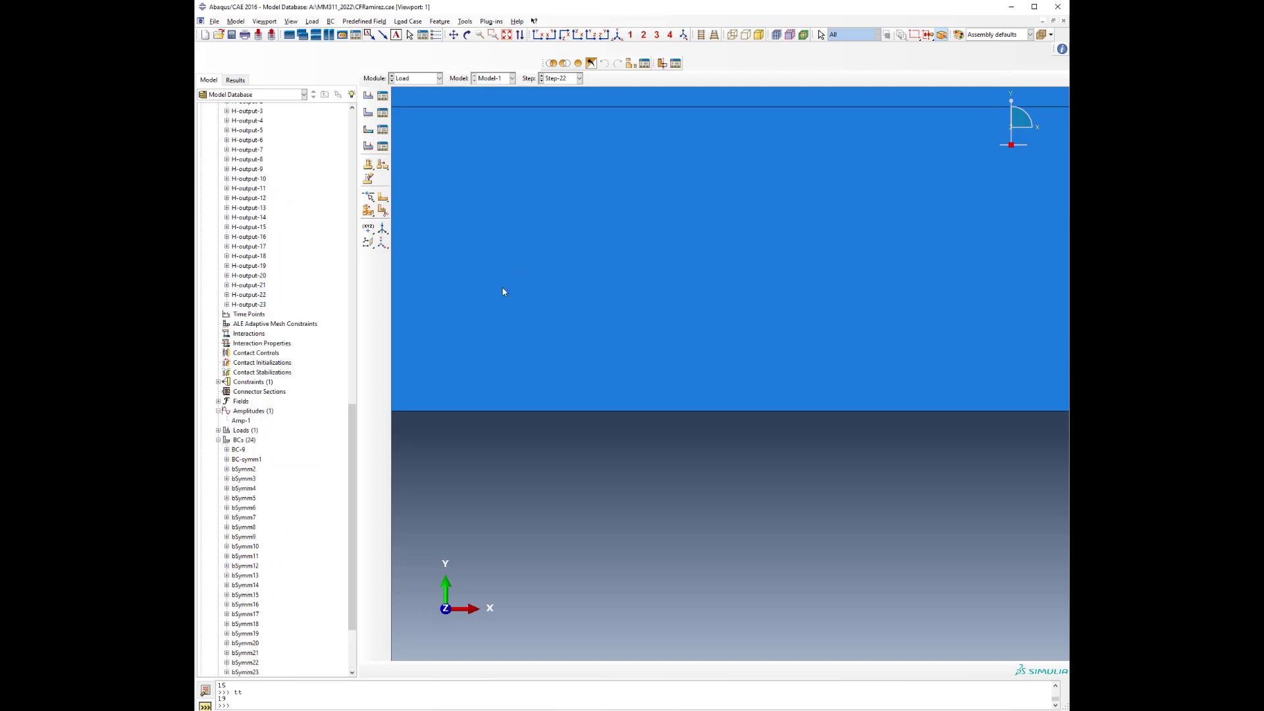
scroll(534, 346, "down", 3)
scroll(554, 413, "down", 2)
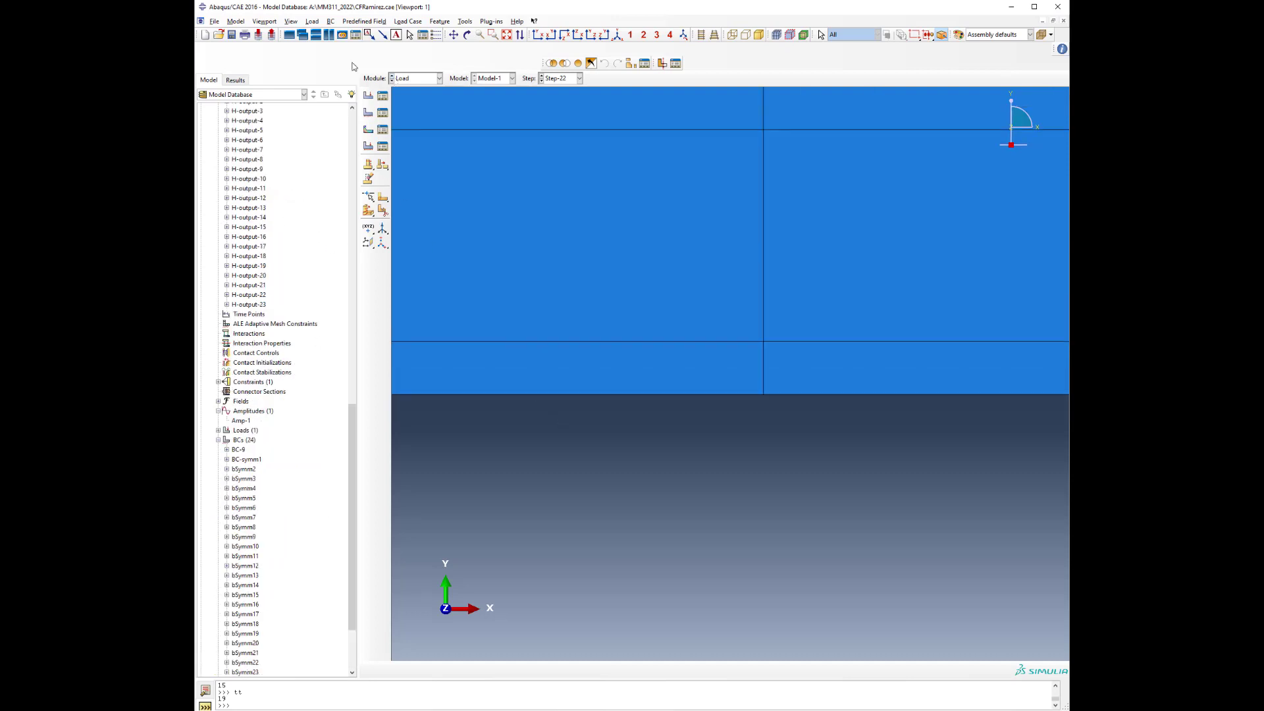
left_click(215, 22)
left_click(240, 166)
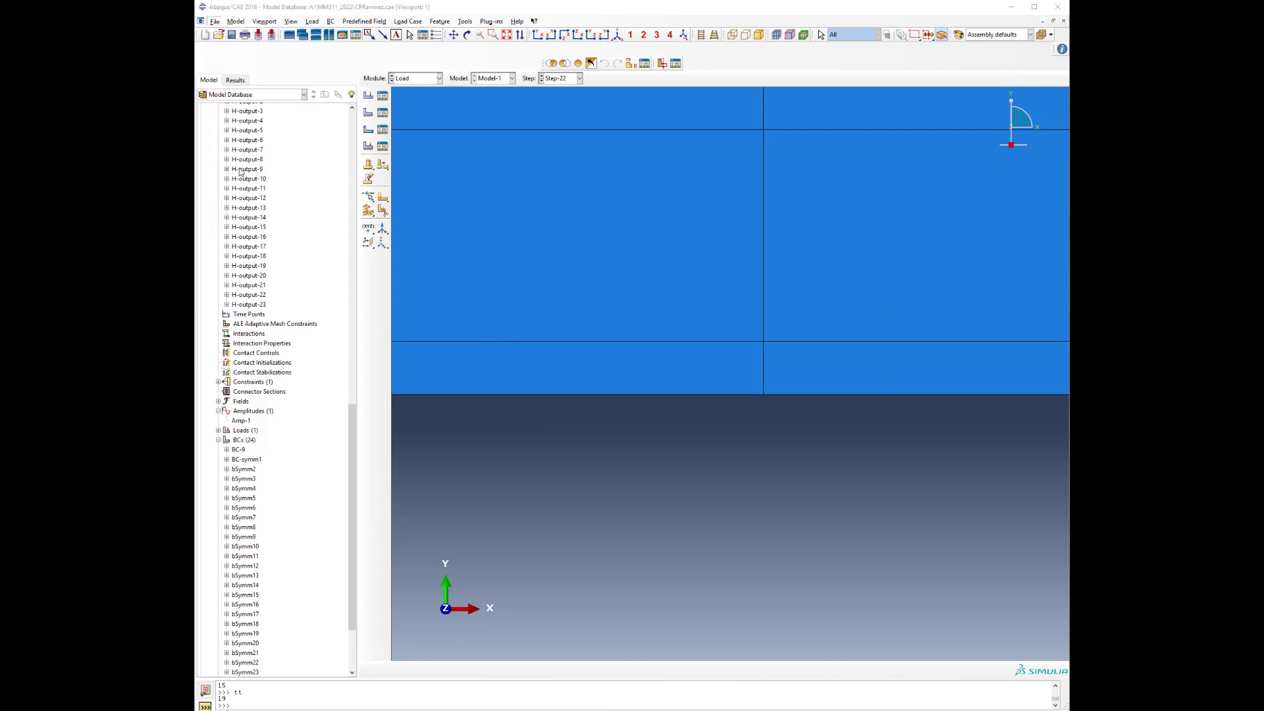
double_click(237, 253)
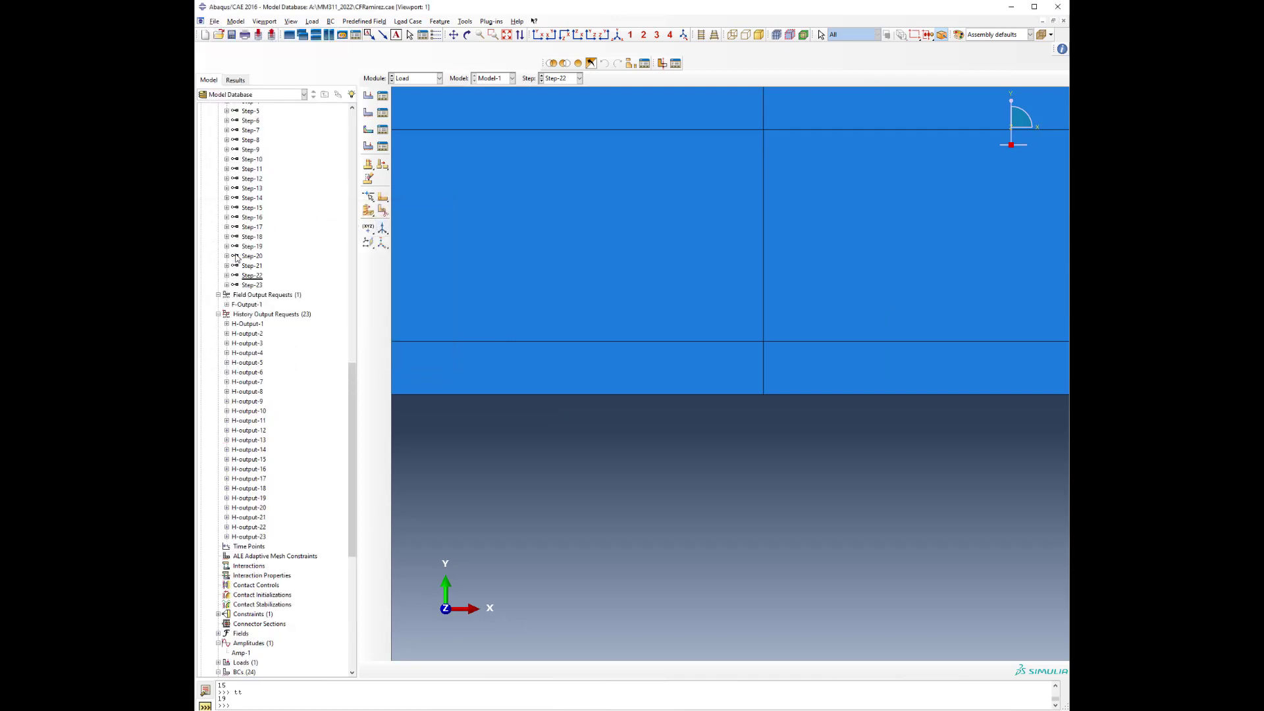
Review the regenerated nSymm sets, steps and history output requests in the model tree, expanding Step-2 and its field output requests
scroll(264, 362, "up", 15)
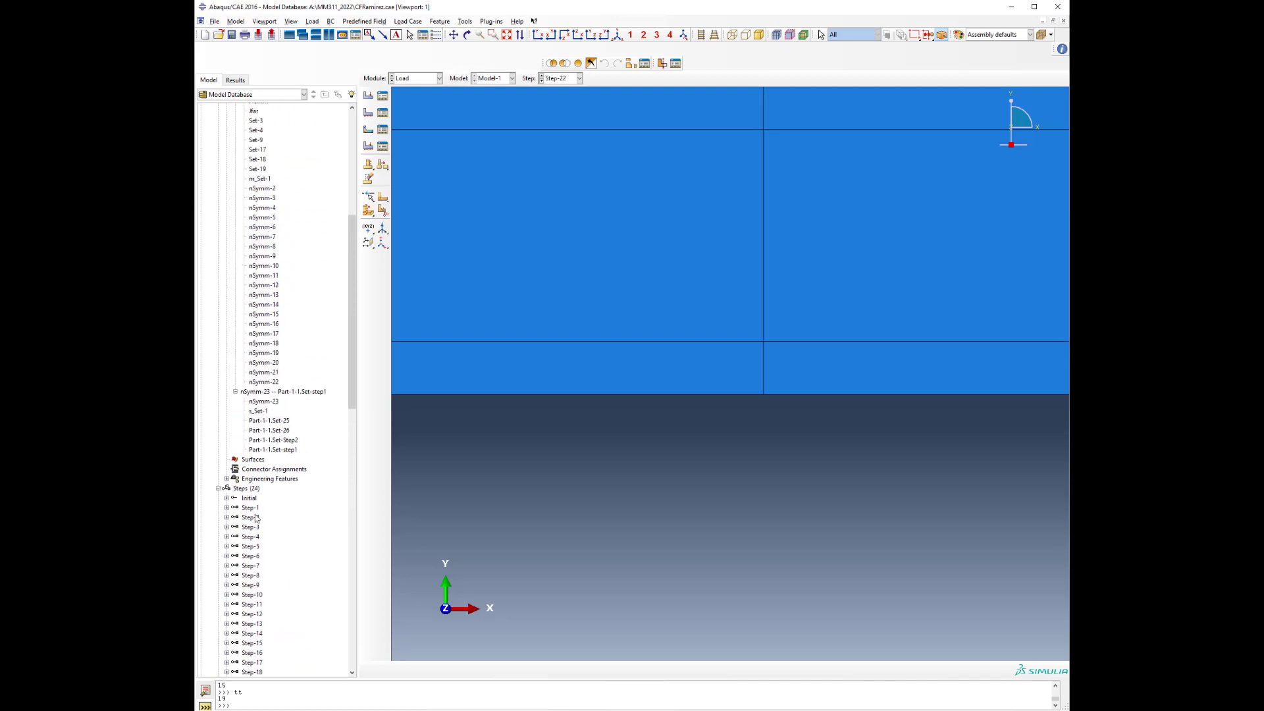
scroll(255, 517, "down", 7)
scroll(283, 329, "up", 9)
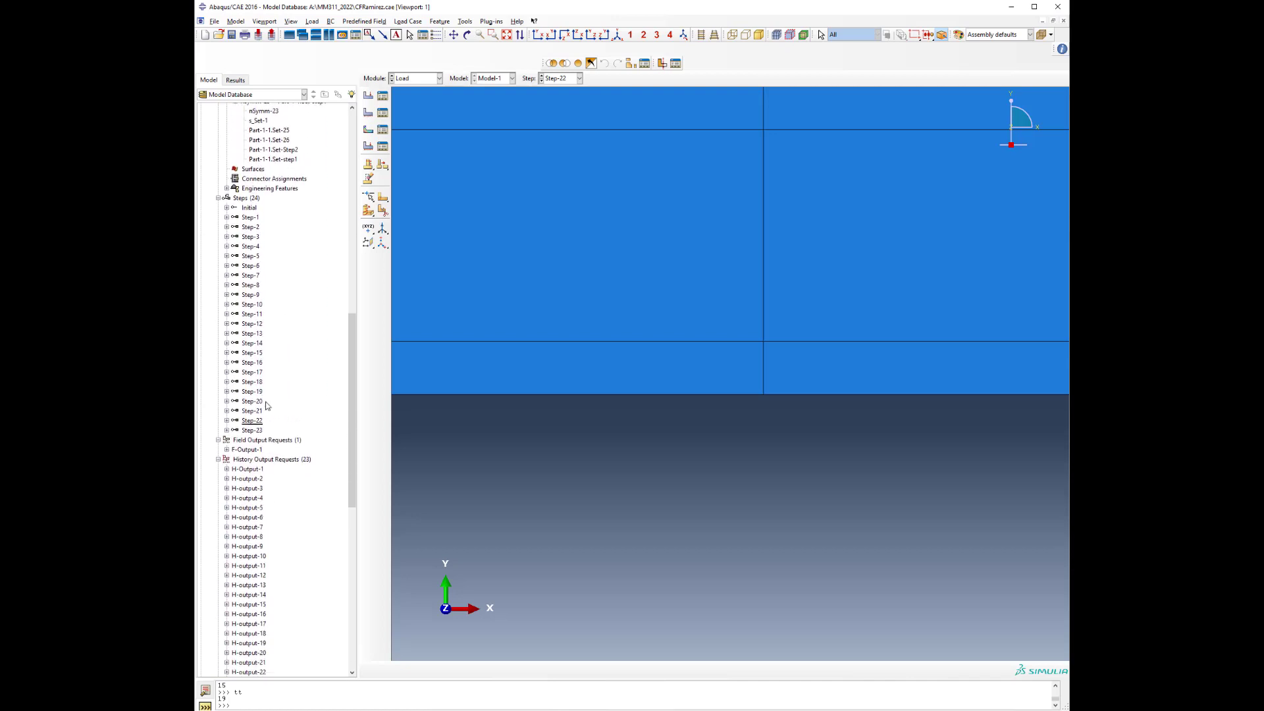
scroll(323, 179, "up", 1)
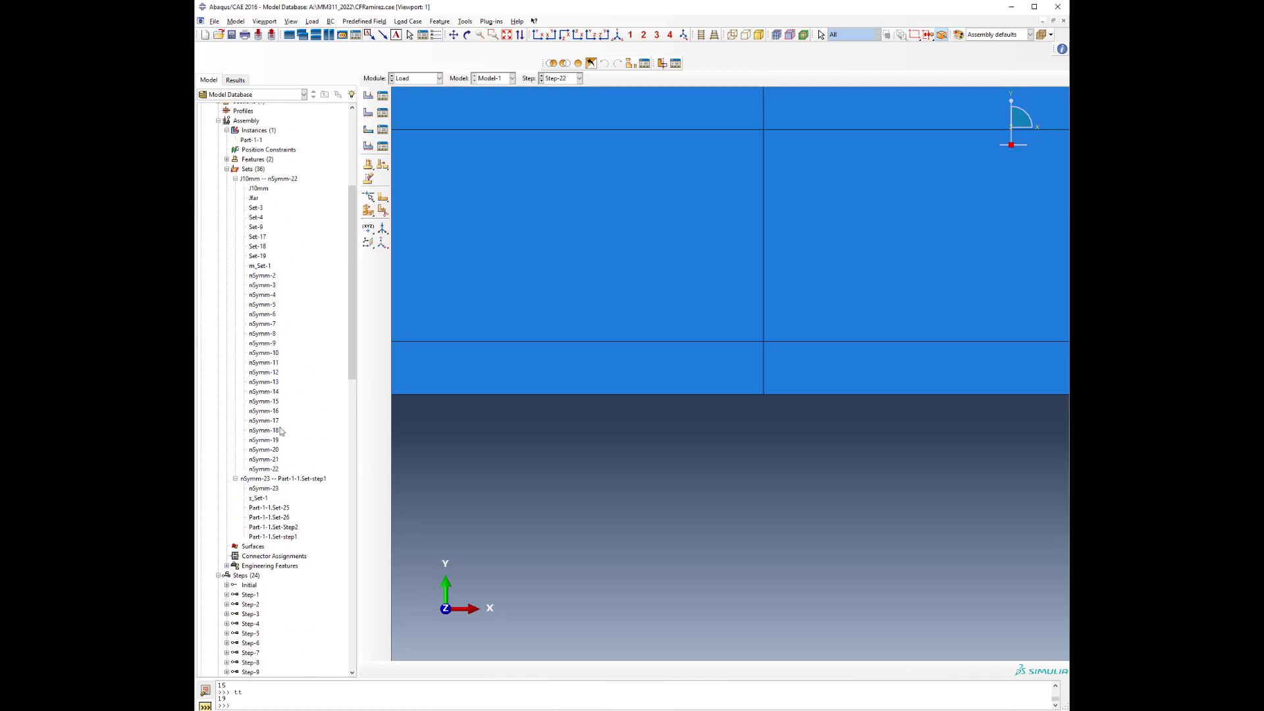
left_click(227, 603)
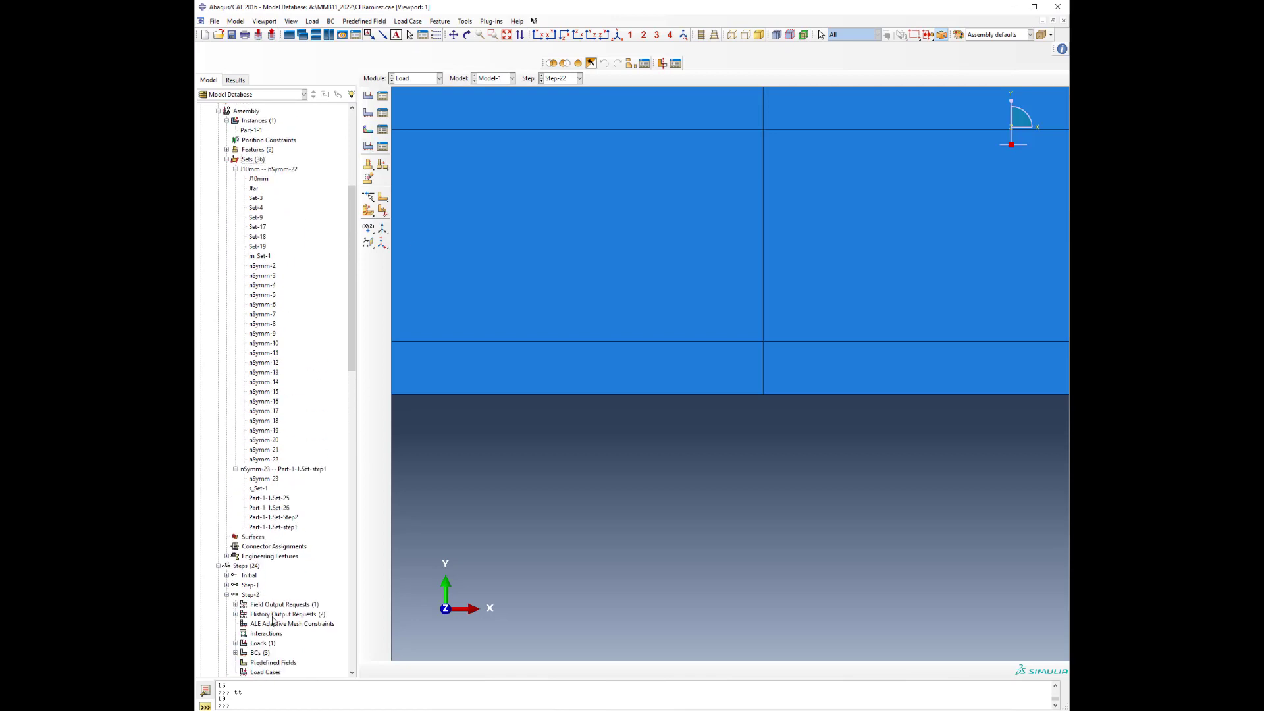
scroll(250, 618, "down", 5)
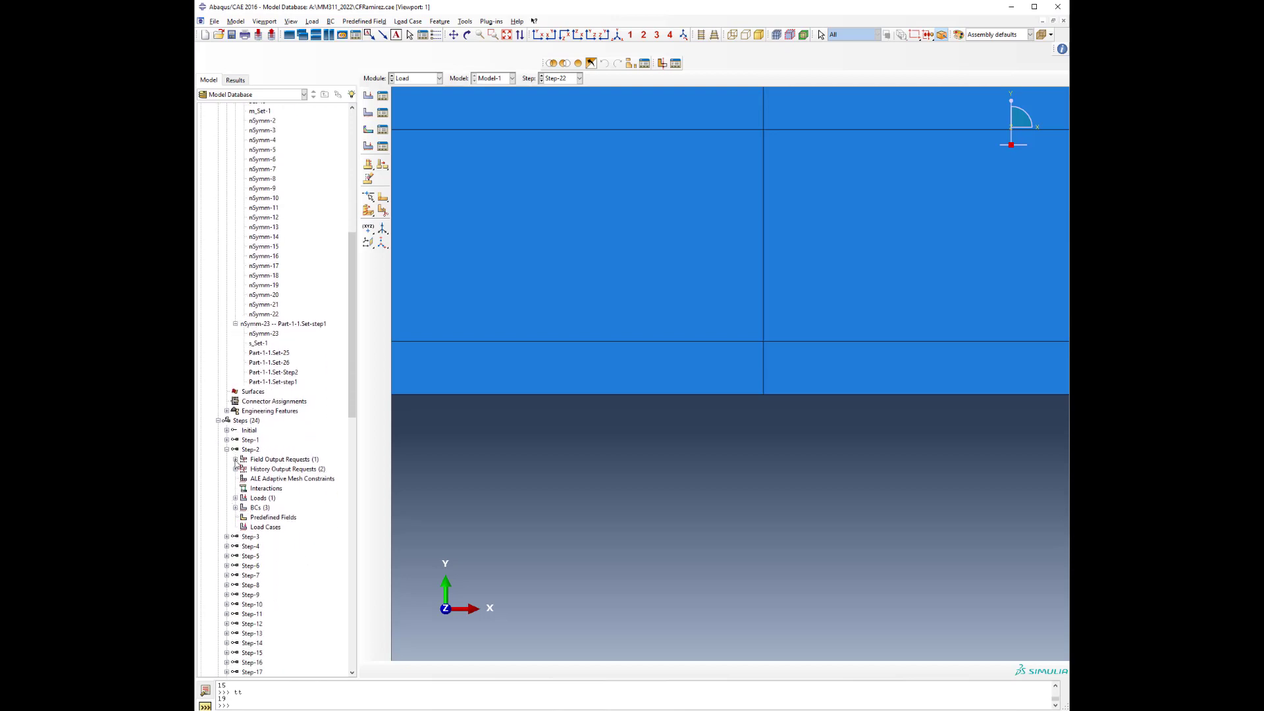
left_click(235, 459)
left_click(248, 449)
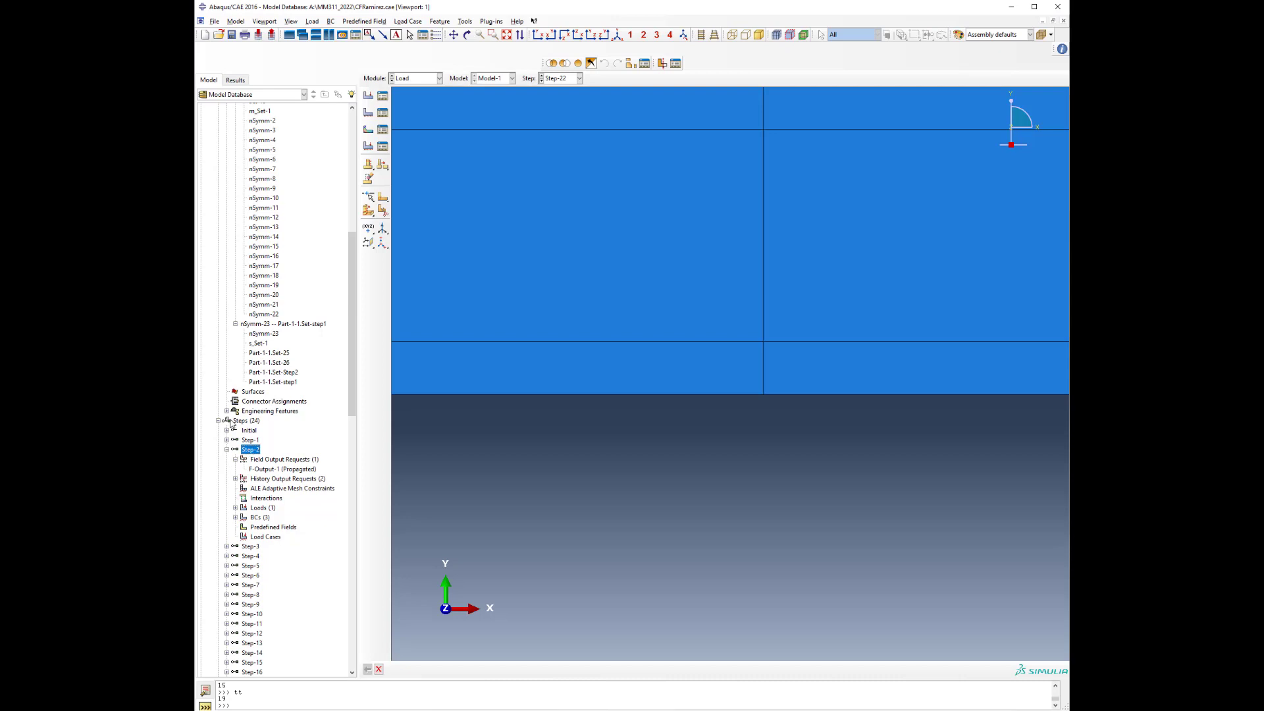
Switch to the Step module and check Step-2's time period in the Step Manager without changing it
left_click(427, 79)
left_click(403, 118)
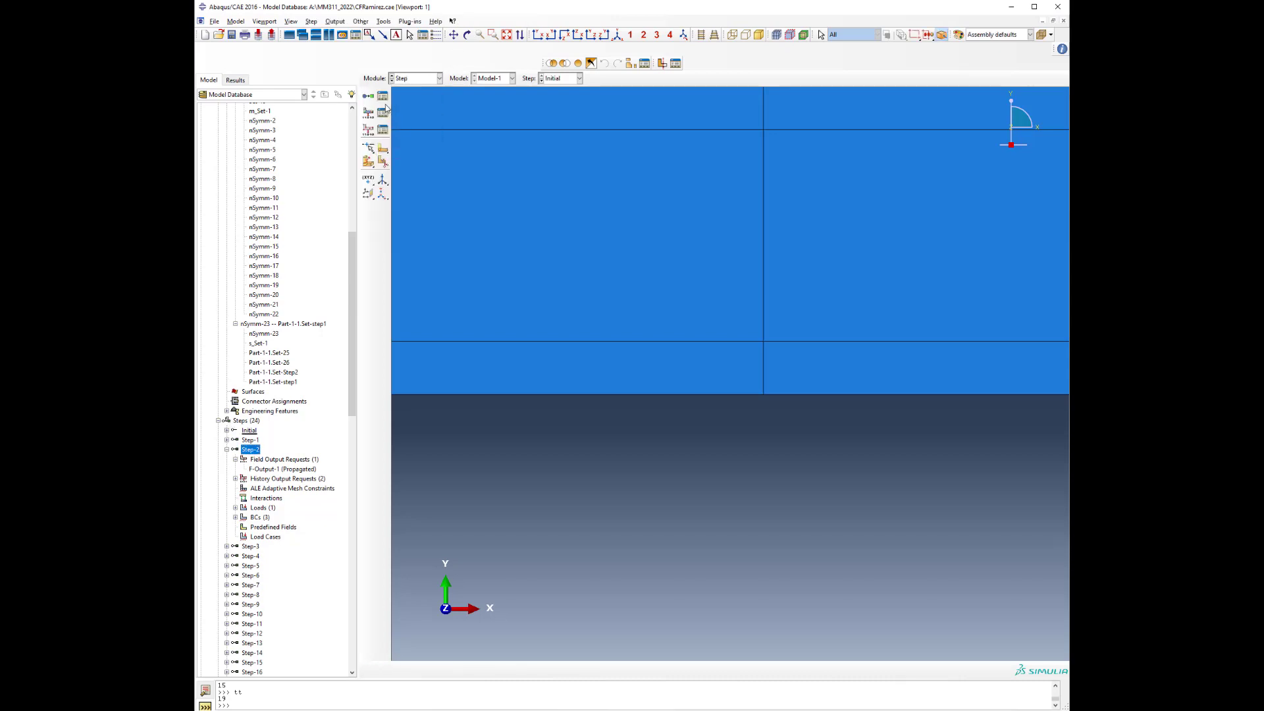
left_click(383, 96)
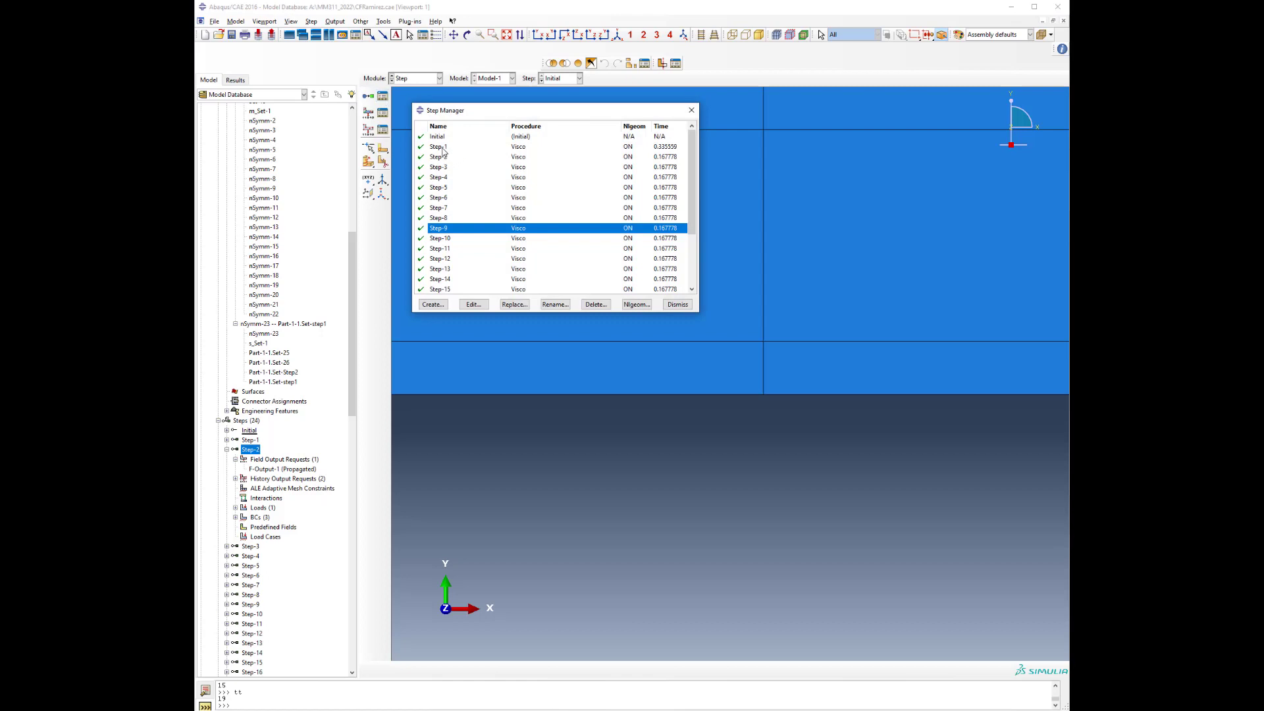
left_click(439, 159)
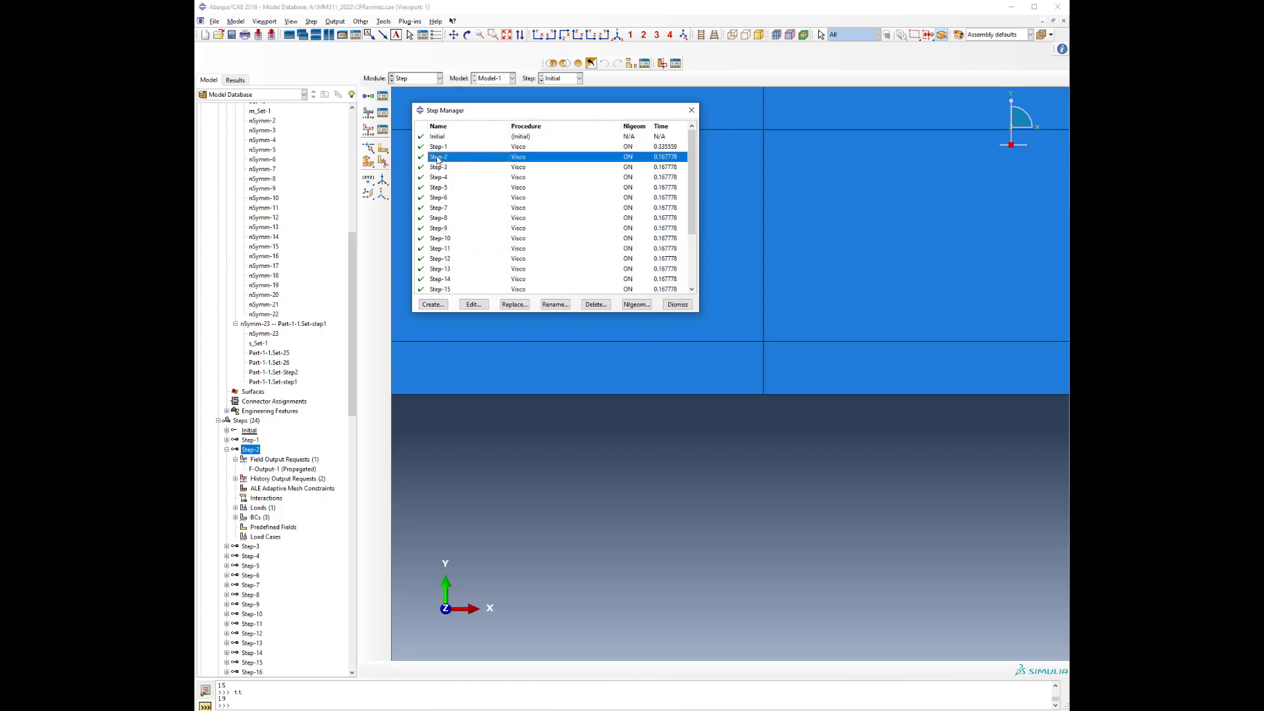
left_click(474, 305)
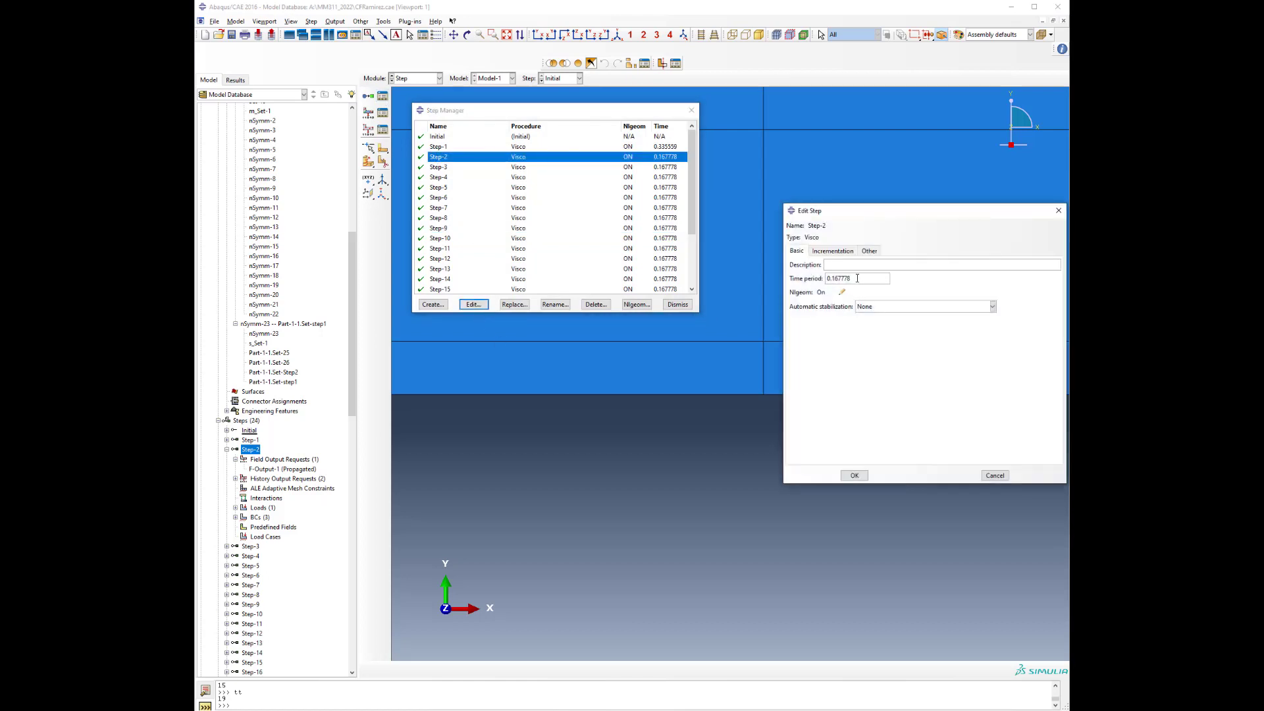
left_click_drag(852, 279, 818, 281)
left_click(1058, 211)
Switch to the Load module and inspect the BC-9 displacement definition in Step-1 from the Boundary Condition Manager
left_click(407, 79)
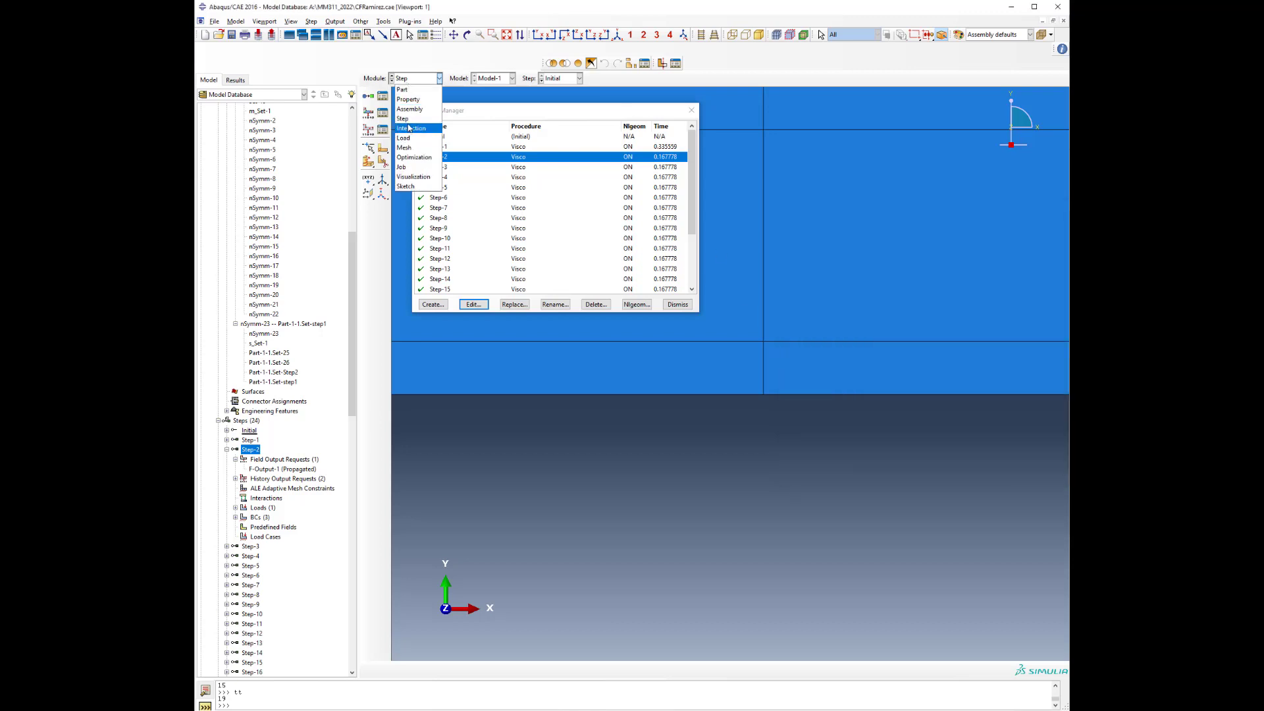
left_click(402, 138)
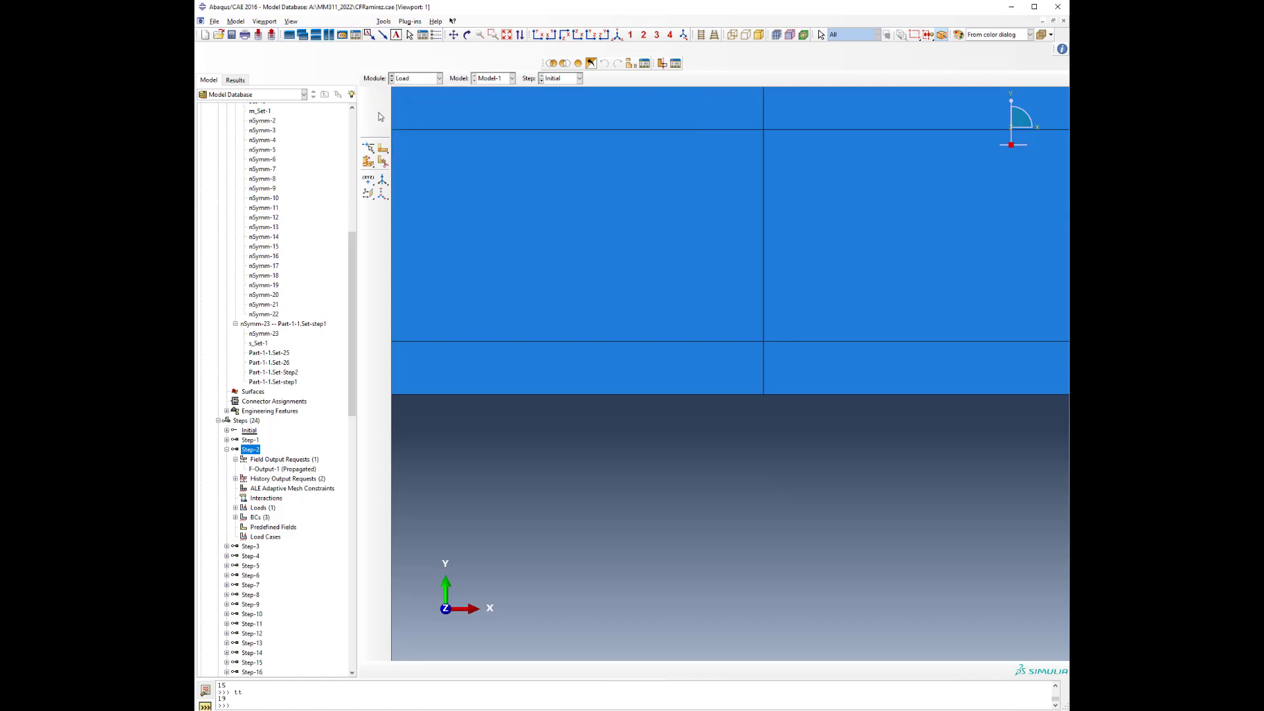
left_click(382, 113)
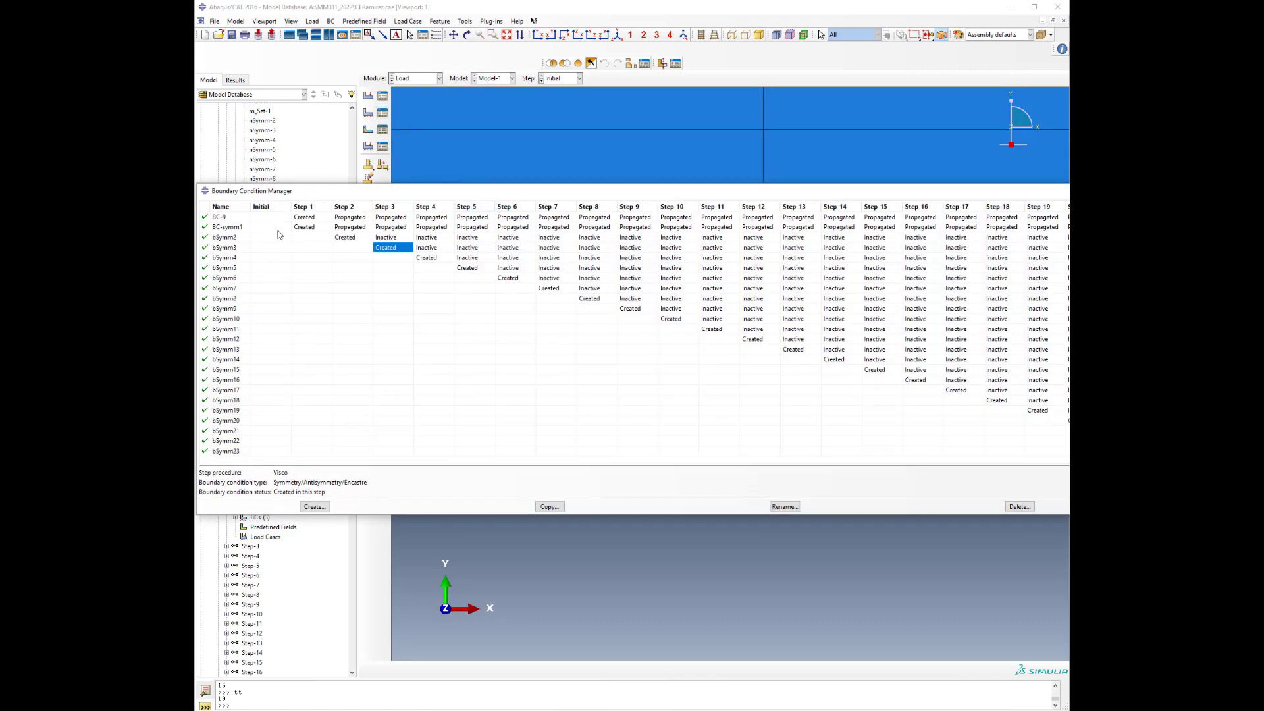
left_click(304, 218)
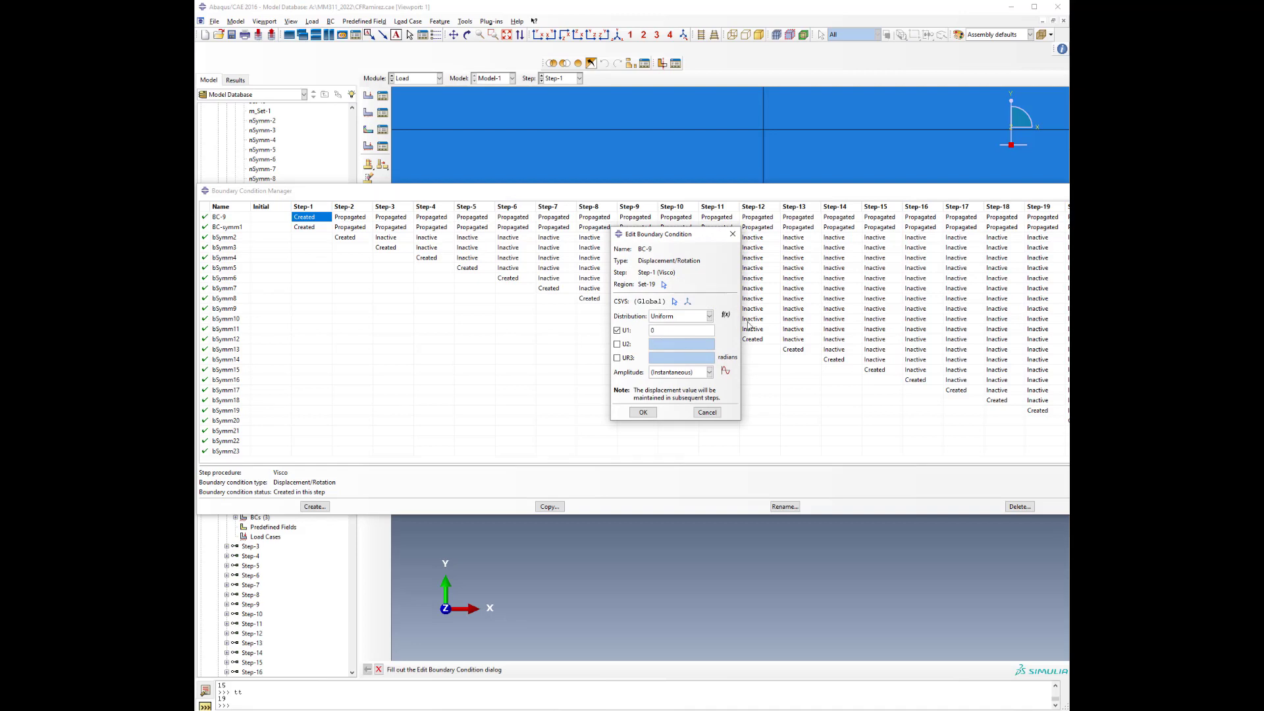
left_click(733, 233)
Inspect the symmetry edge and the load and constraint at reference point RP-1 in the specimen's loading hole
left_click_drag(686, 190, 730, 485)
scroll(819, 405, "down", 5)
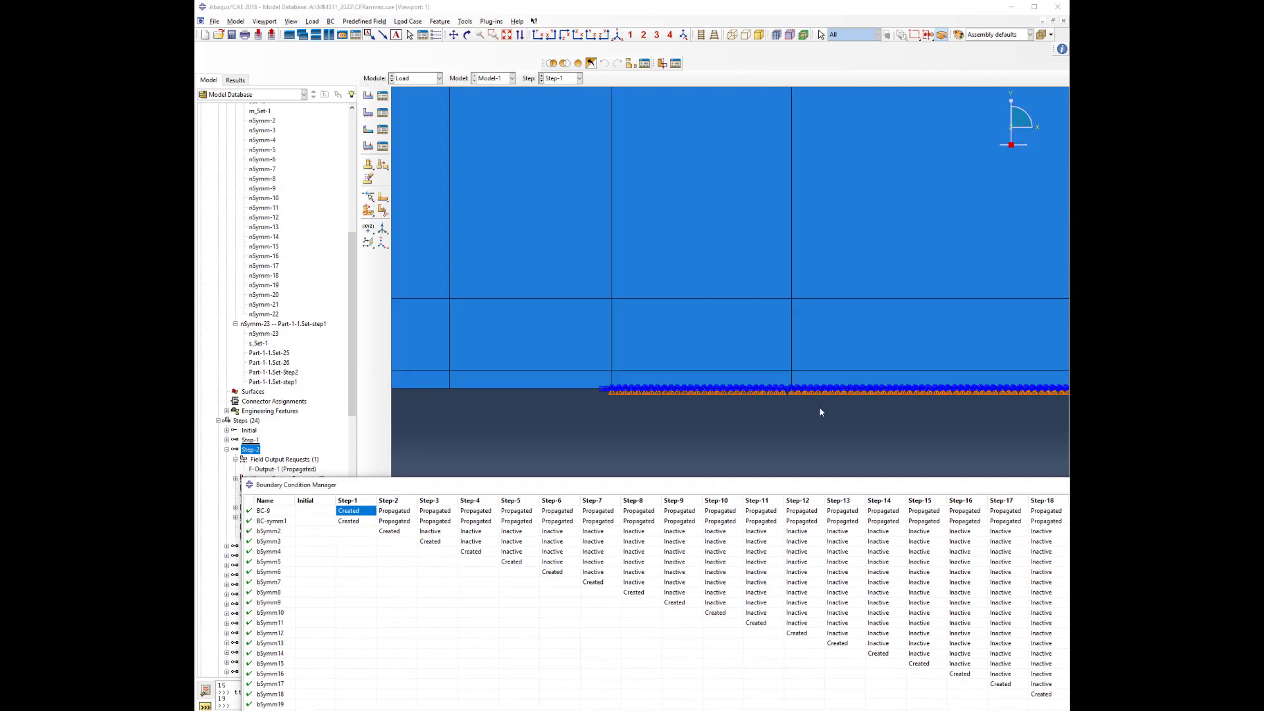
scroll(595, 305, "up", 2)
scroll(594, 305, "up", 2)
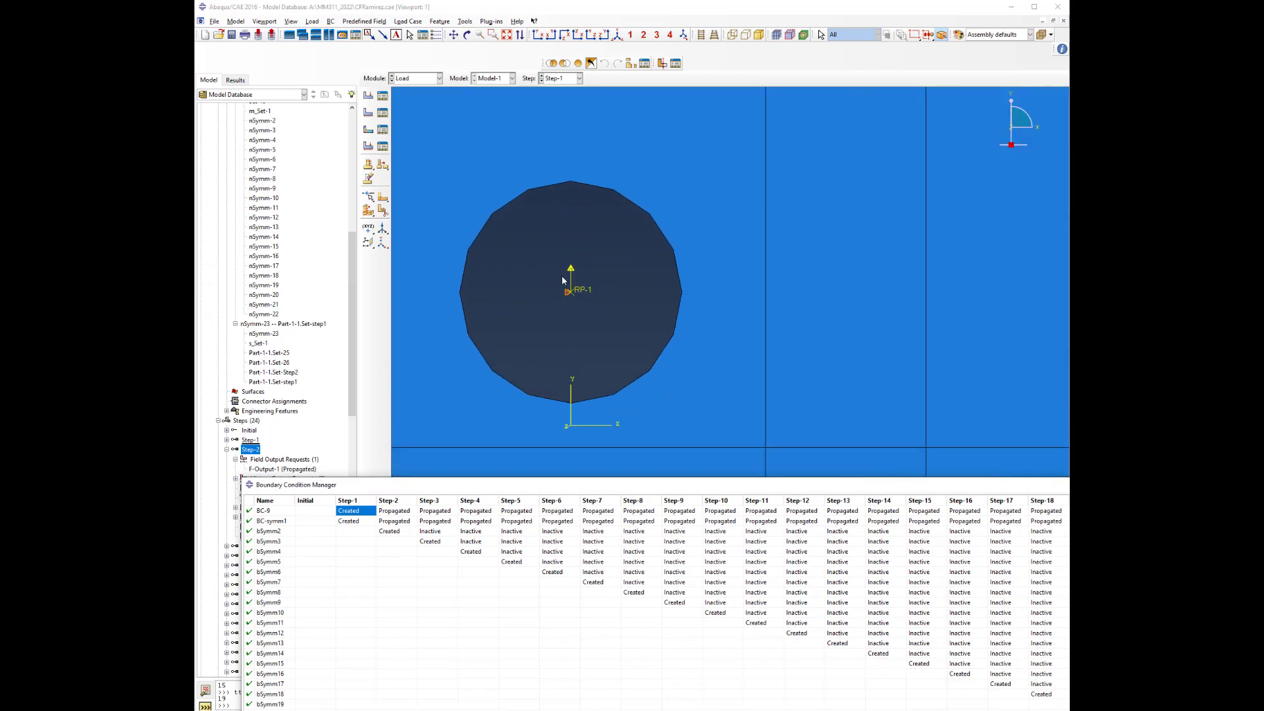
Check the YSYMM definition of BC-symm1 in Step-1 and deactivate this boundary condition from Step-2 onward
left_click(595, 309)
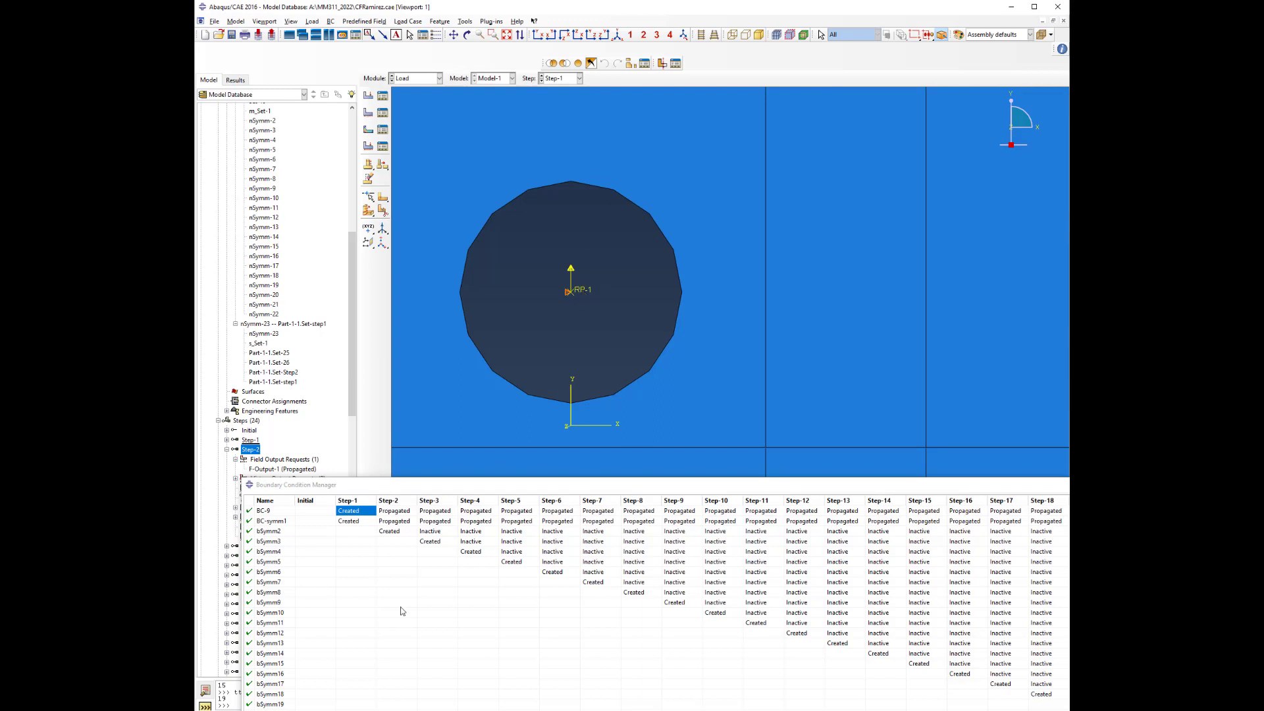
left_click(348, 522)
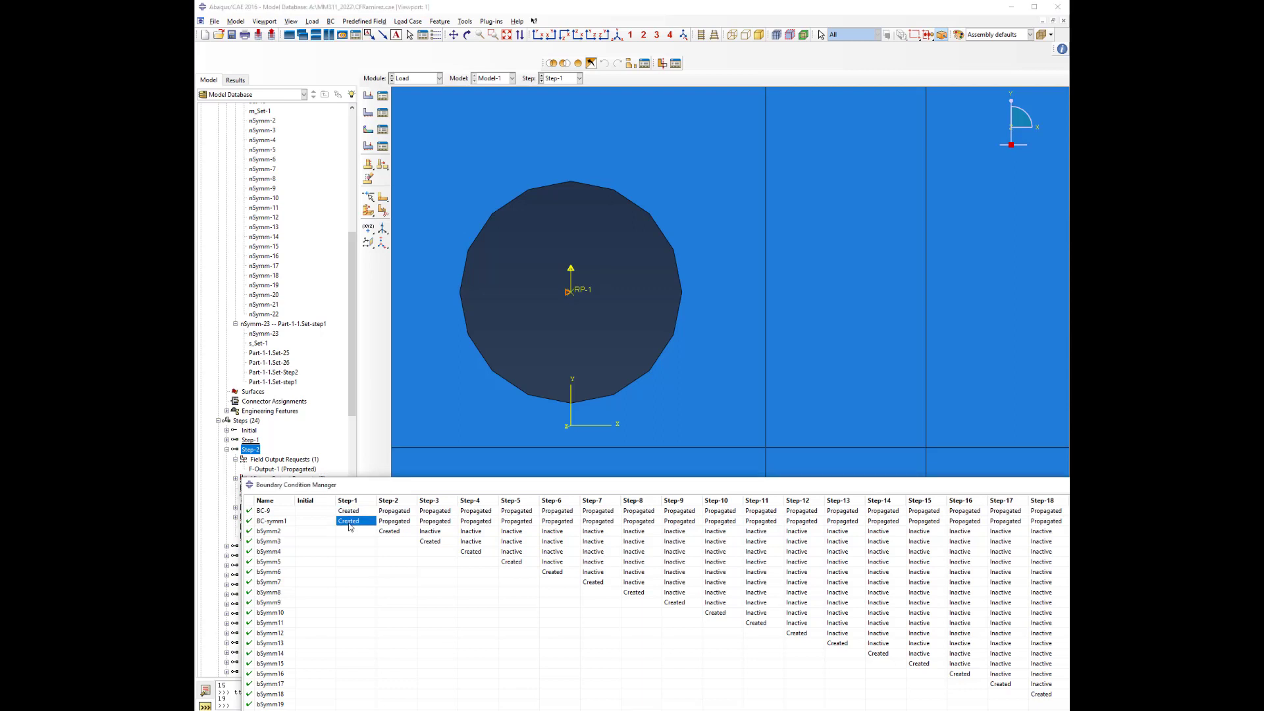
double_click(349, 521)
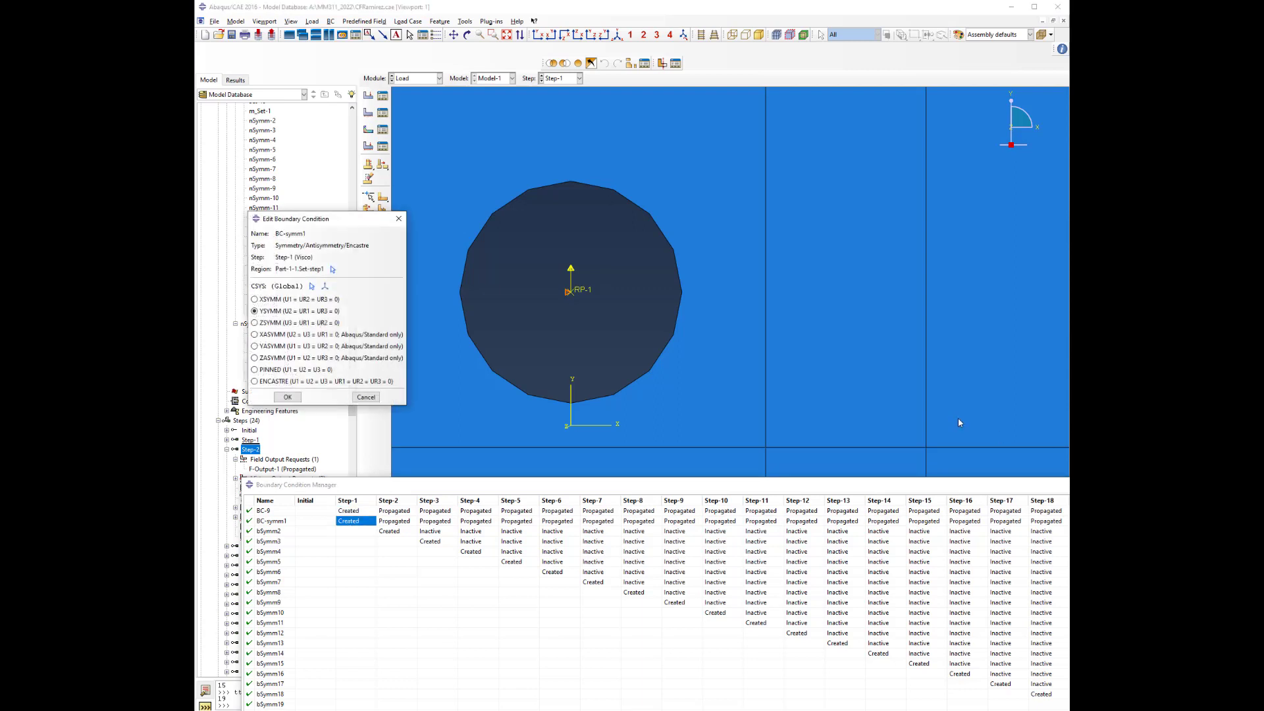
left_click(287, 398)
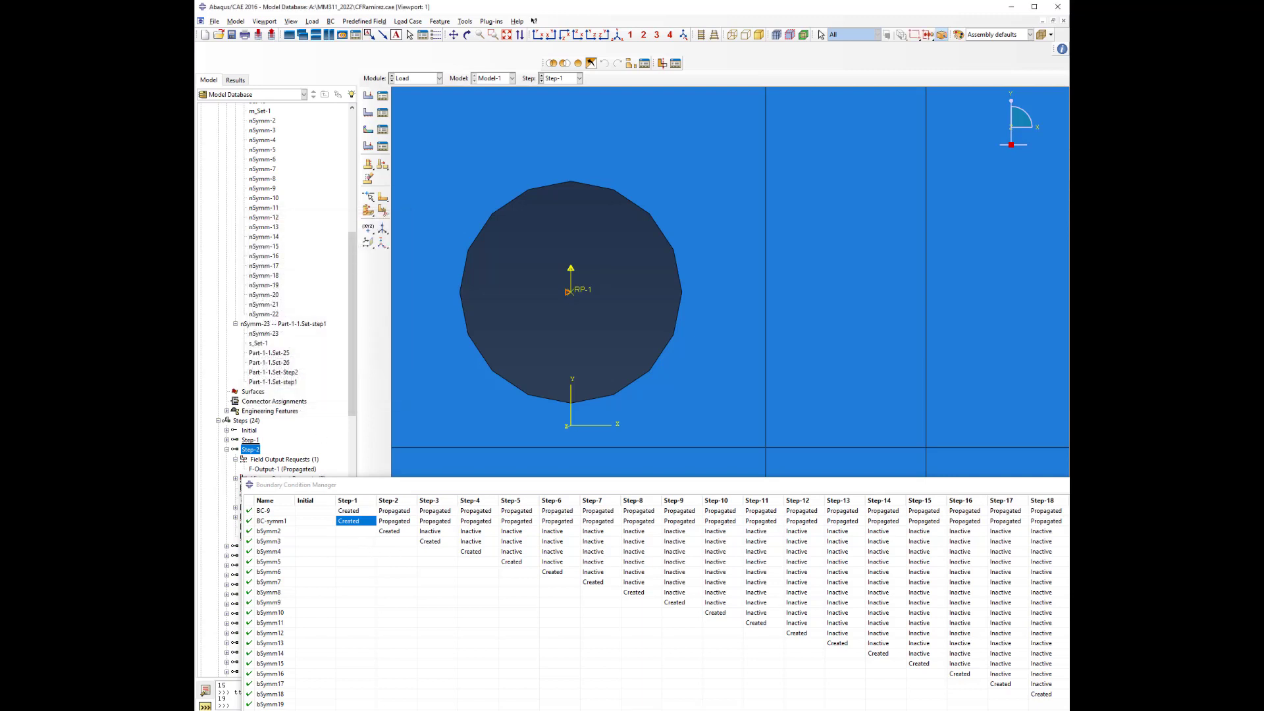
left_click(403, 521)
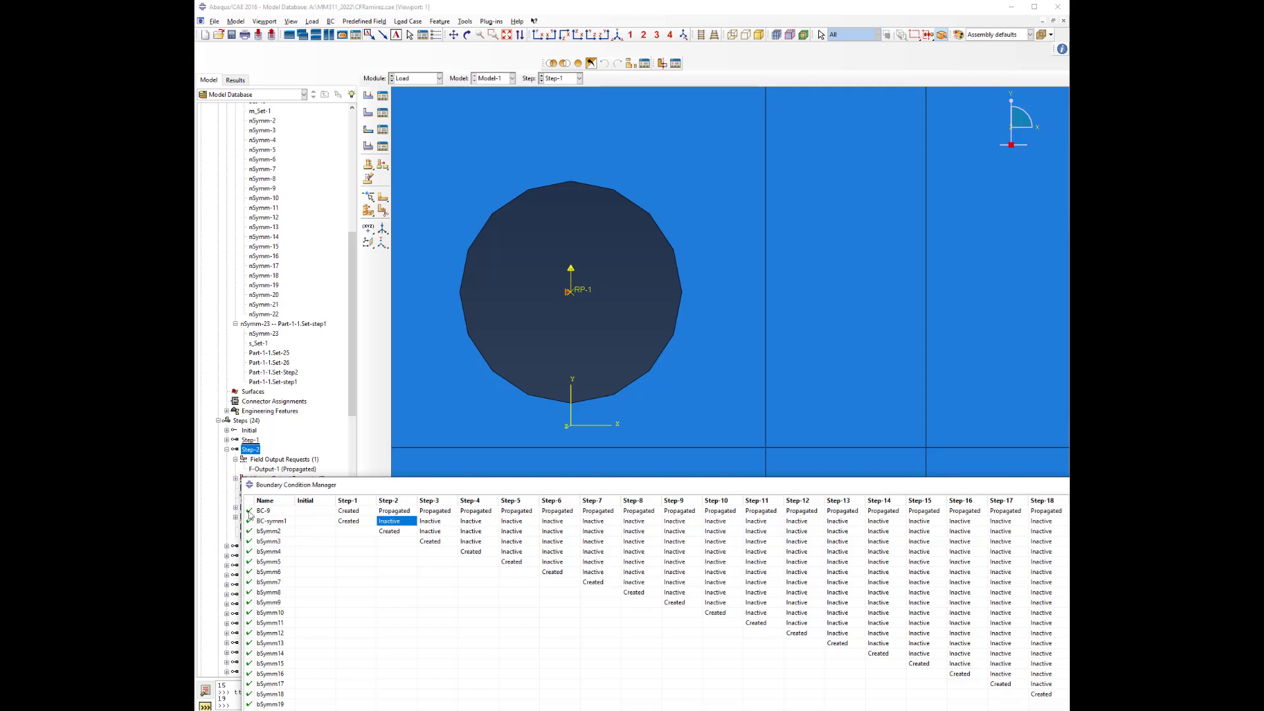
Check the analysis steps and their time periods in the Step Manager, and return to the Load module
left_click(419, 84)
left_click(414, 121)
left_click(383, 96)
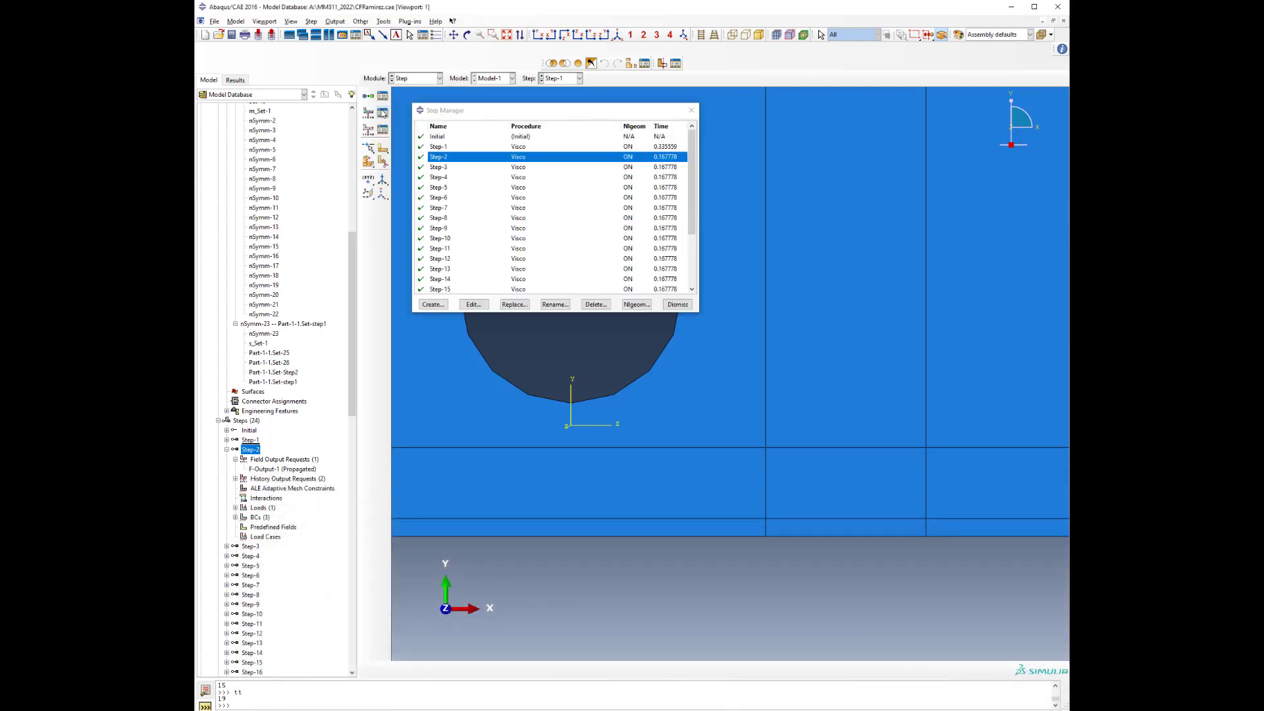
left_click(419, 78)
left_click(414, 138)
left_click(382, 112)
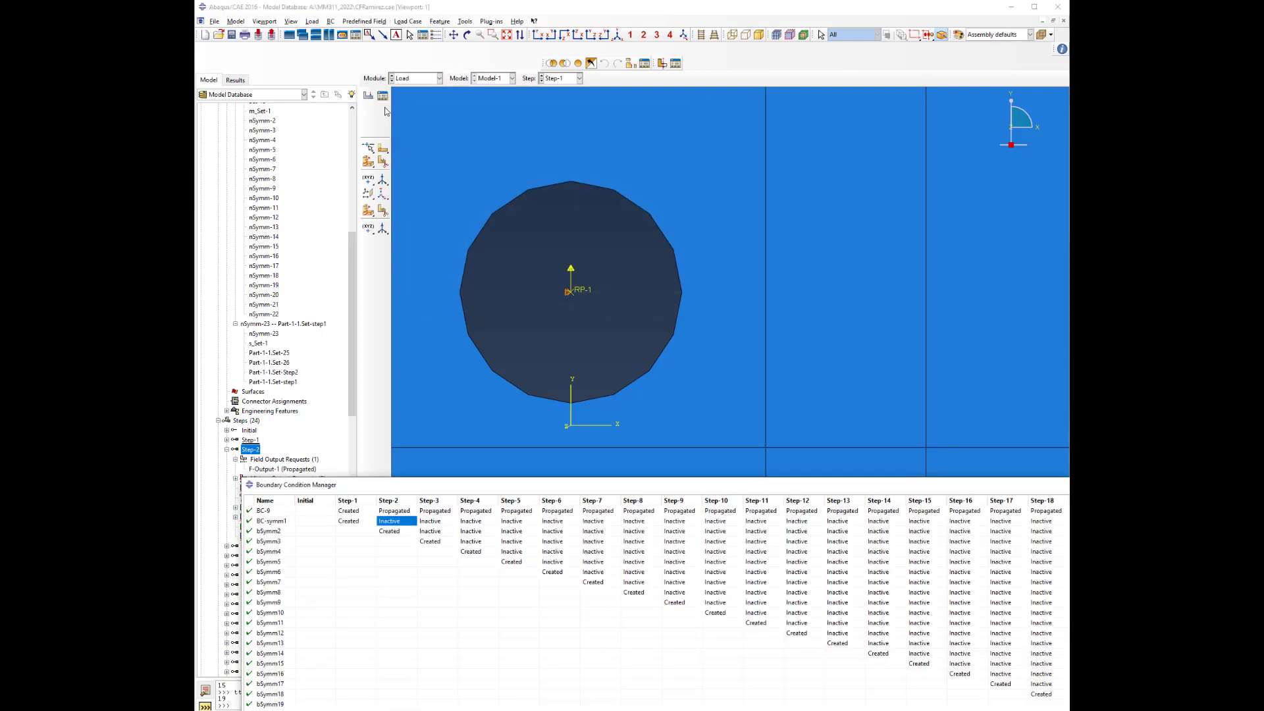
Inspect the concentrated force definition of Load-2 in Step-1 from the Load Manager without changing it
left_click(383, 95)
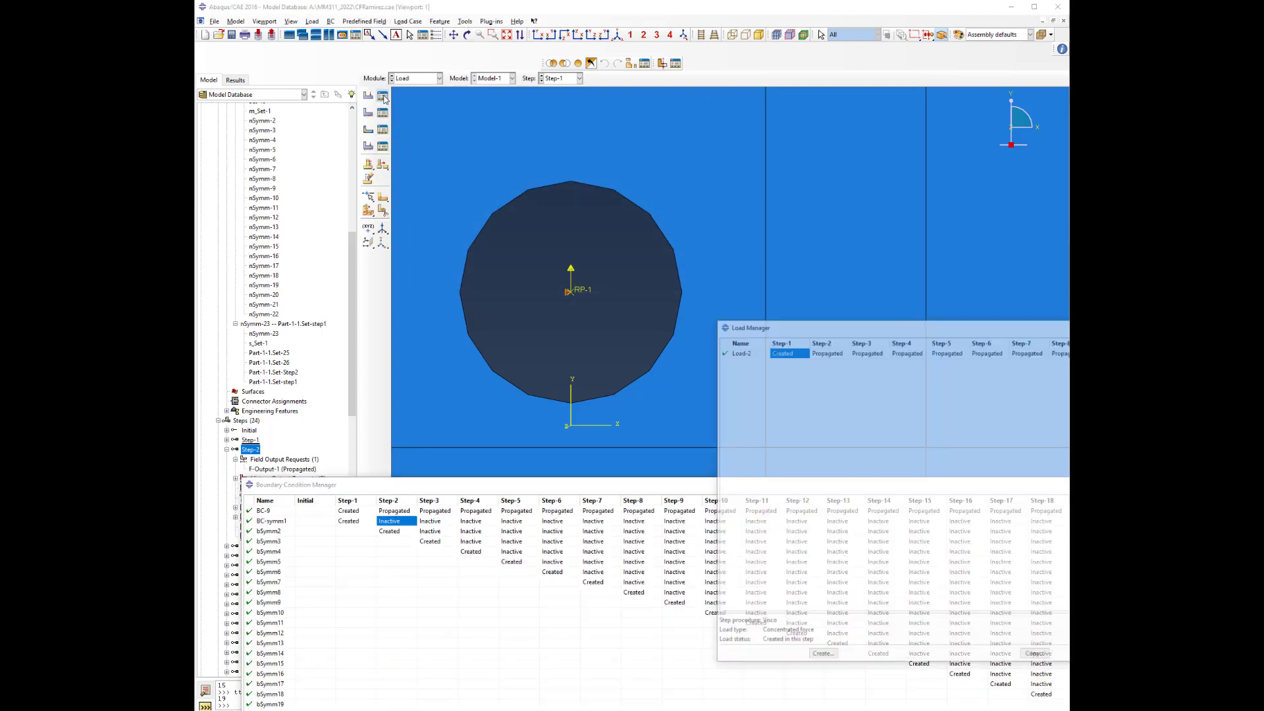
left_click_drag(878, 328, 371, 235)
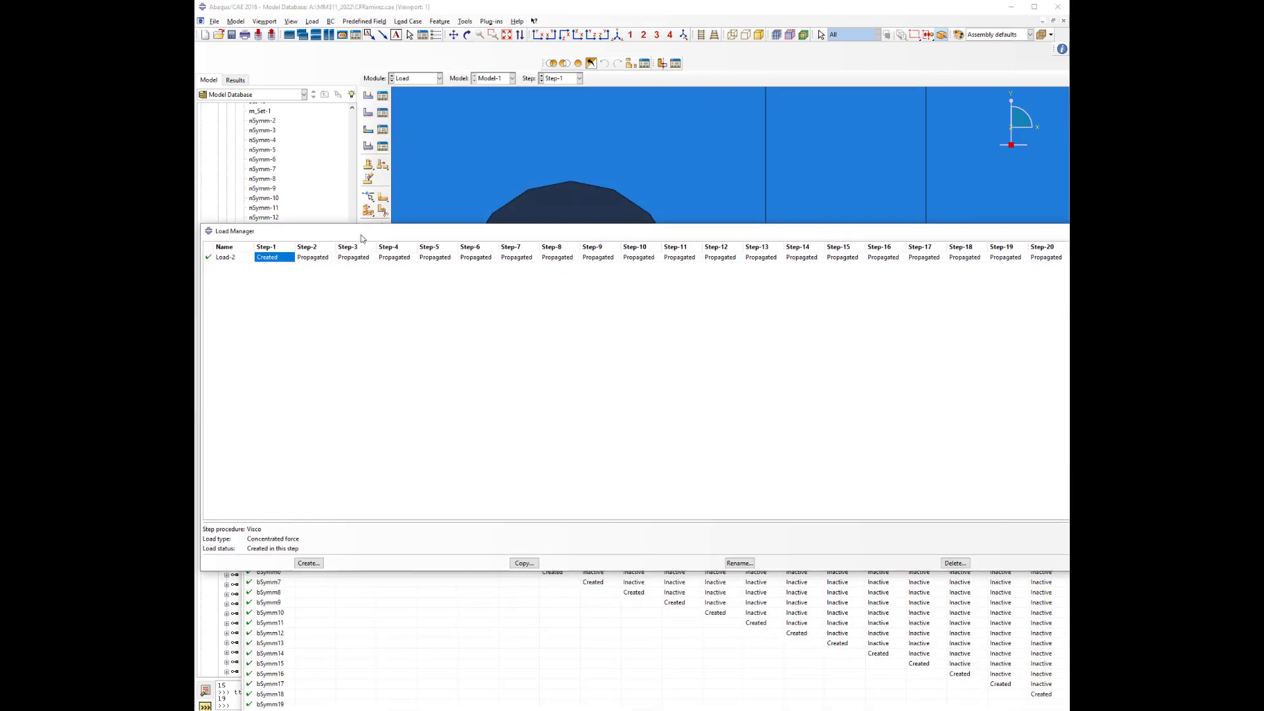
left_click(1251, 252)
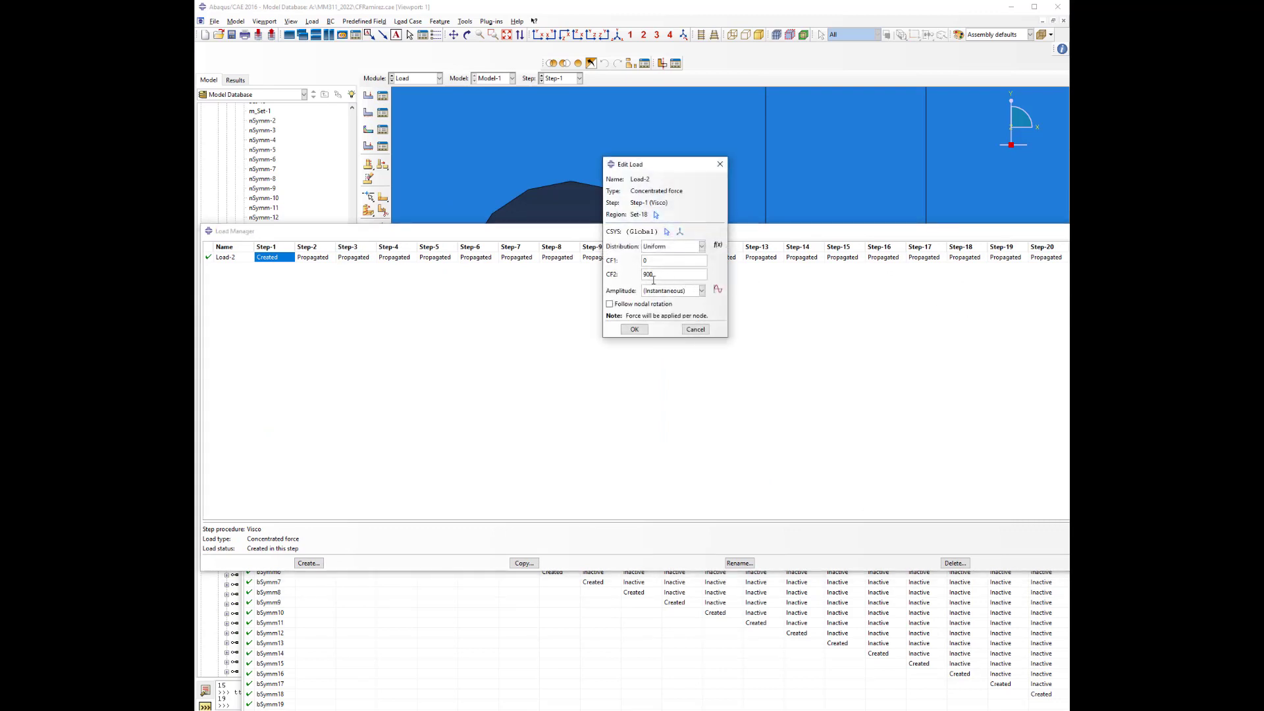
left_click_drag(653, 275, 630, 282)
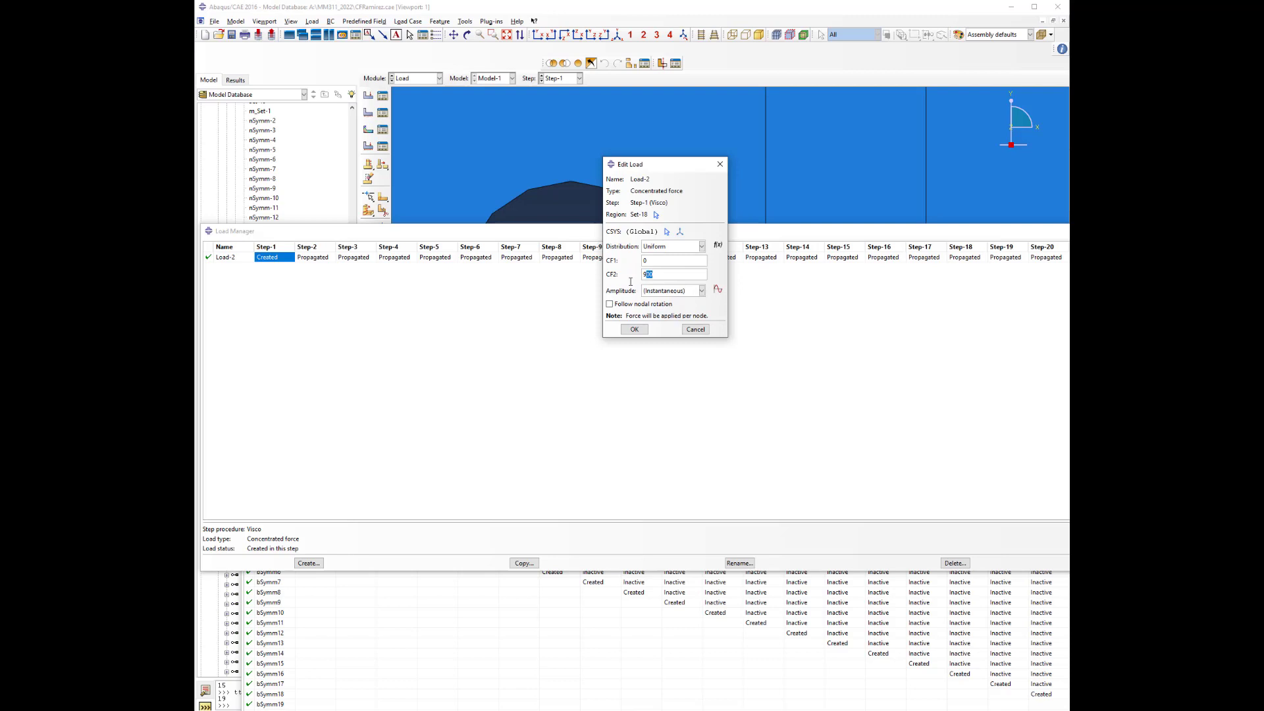
left_click(634, 329)
Set the CF2 component of Load-2 to 9000 in Step-2
left_click(314, 257)
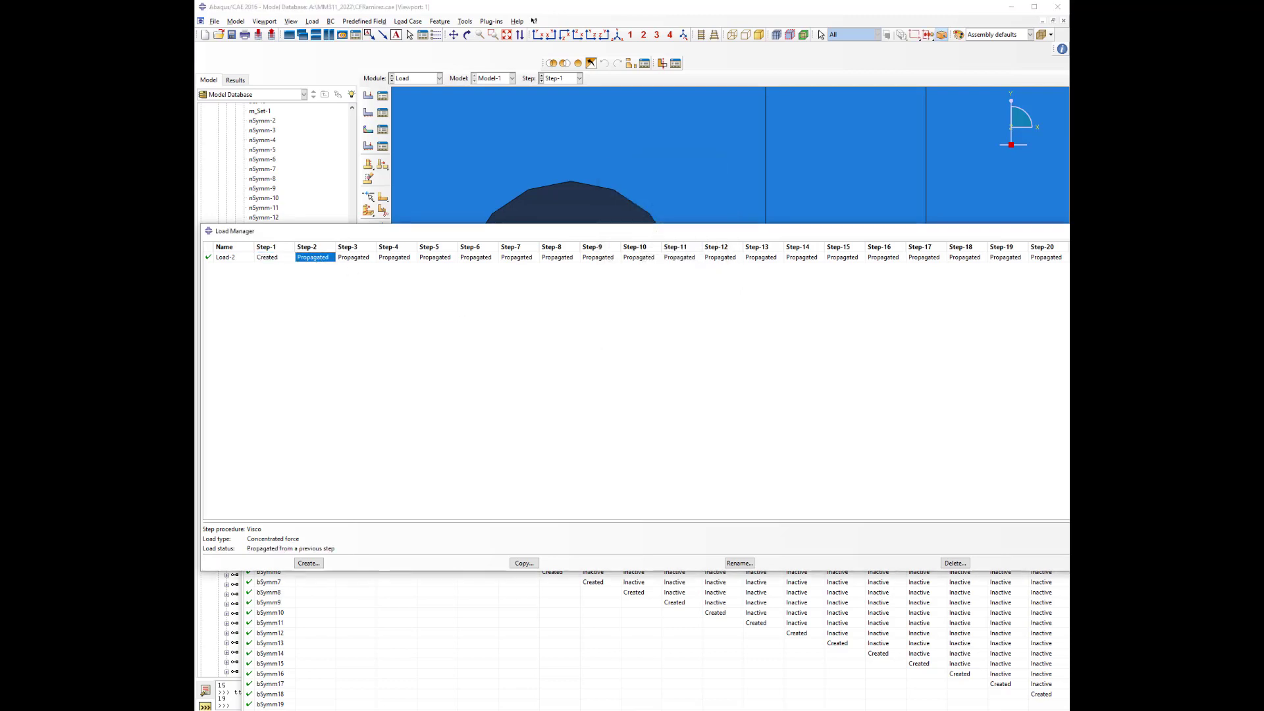
left_click(1251, 256)
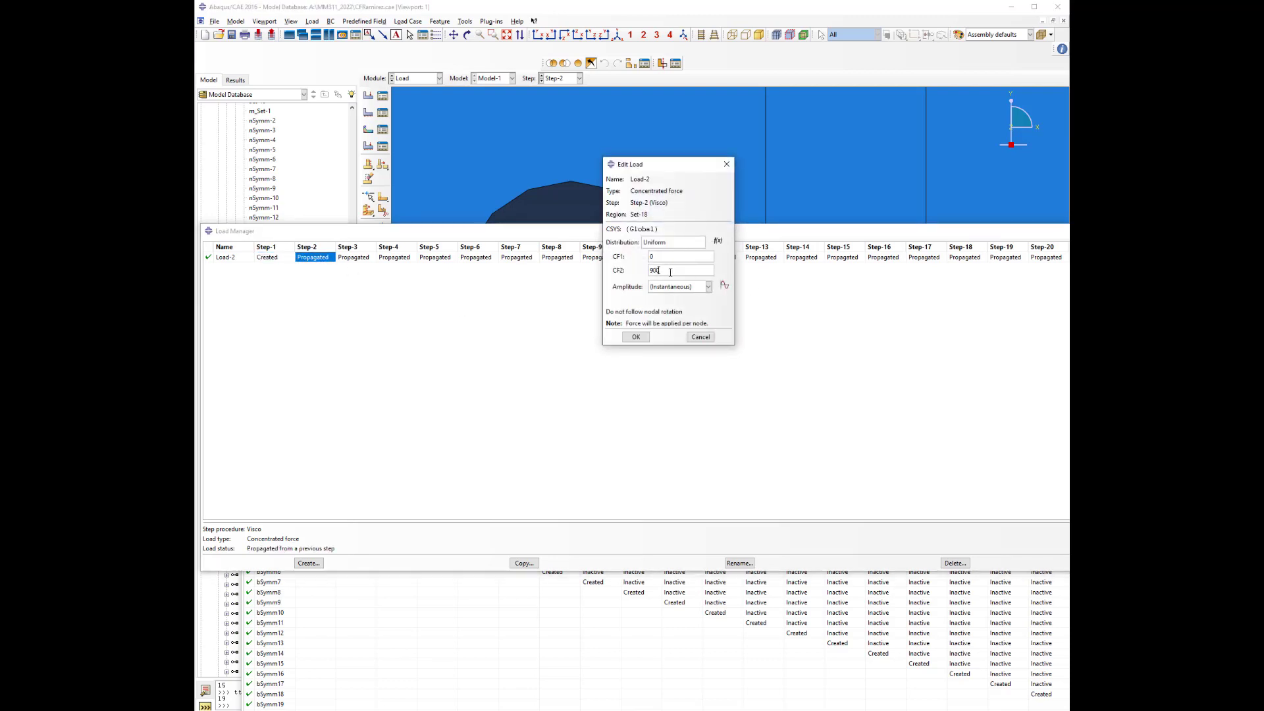
type("0")
left_click(648, 336)
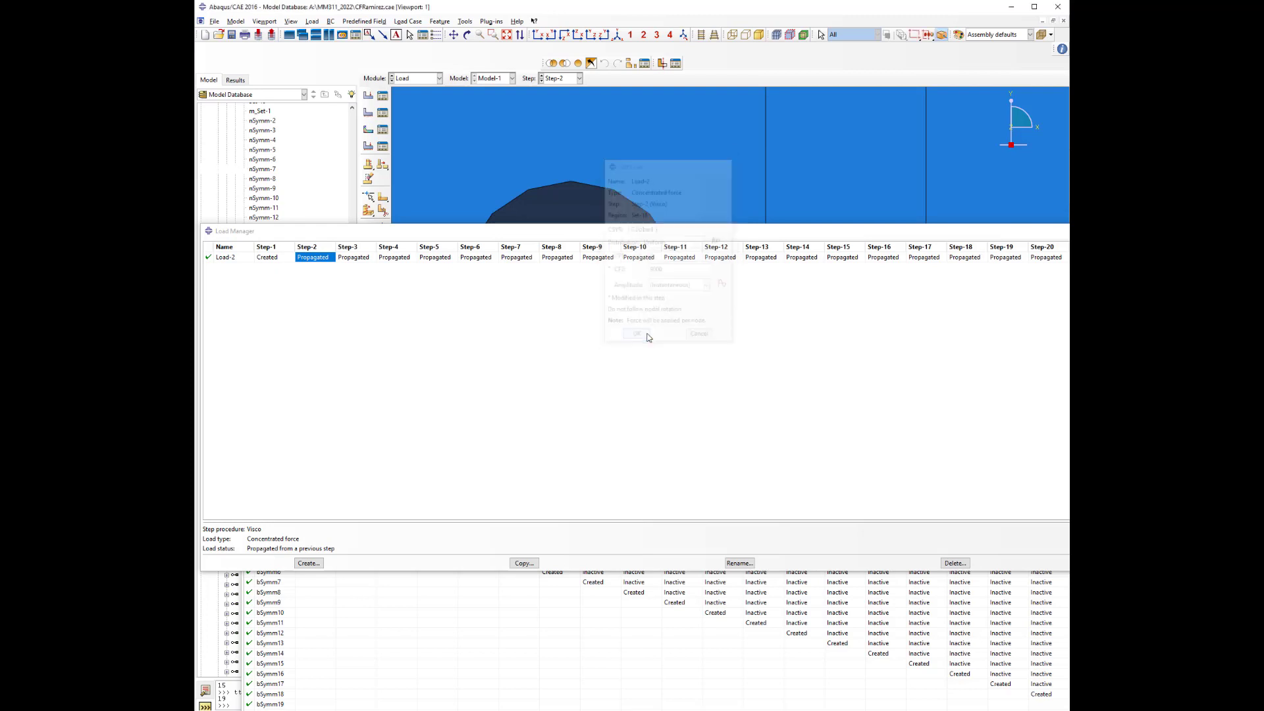
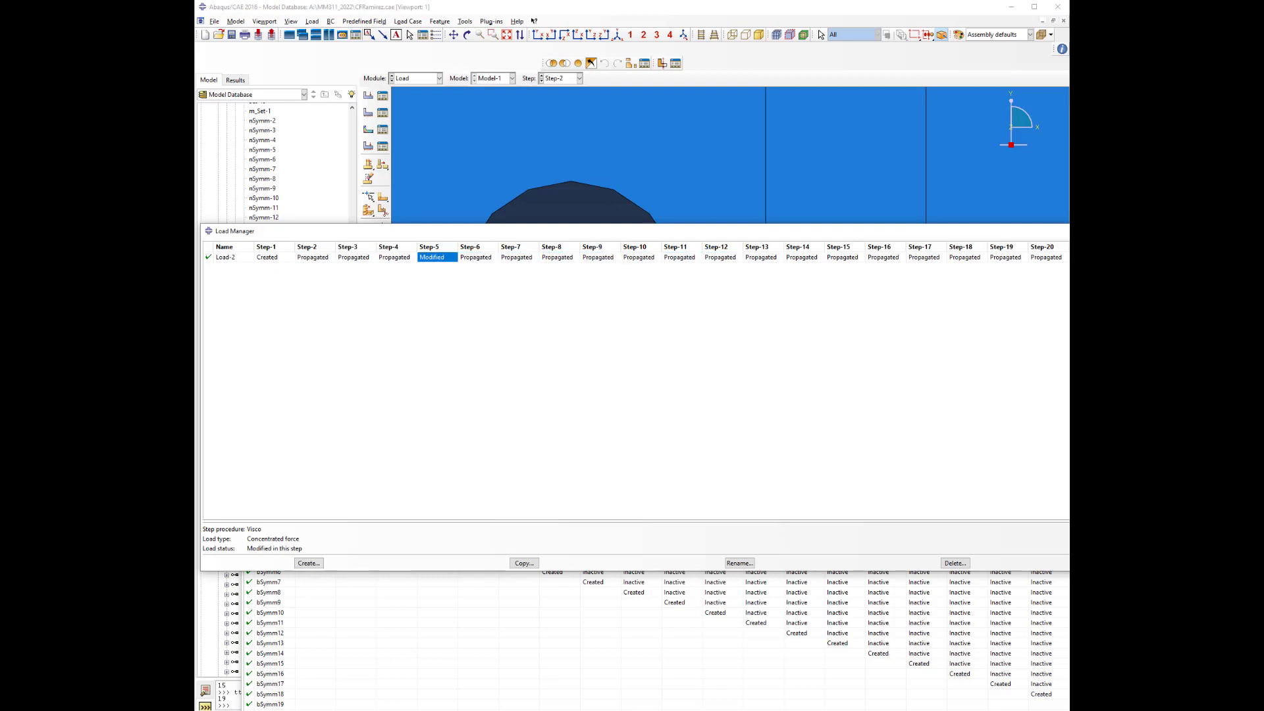
Check the force of Load-2 in Step-3, close the managers and inspect the whole specimen with its symmetry constraints
left_click(360, 258)
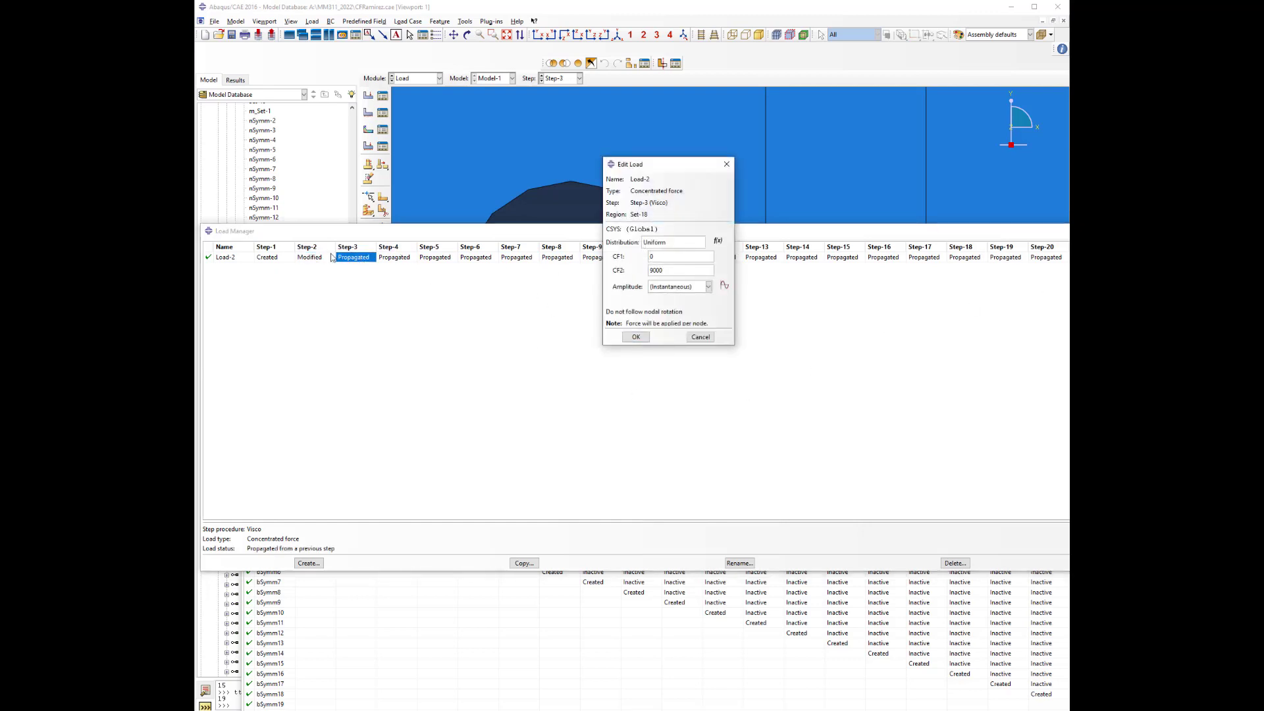
left_click(637, 337)
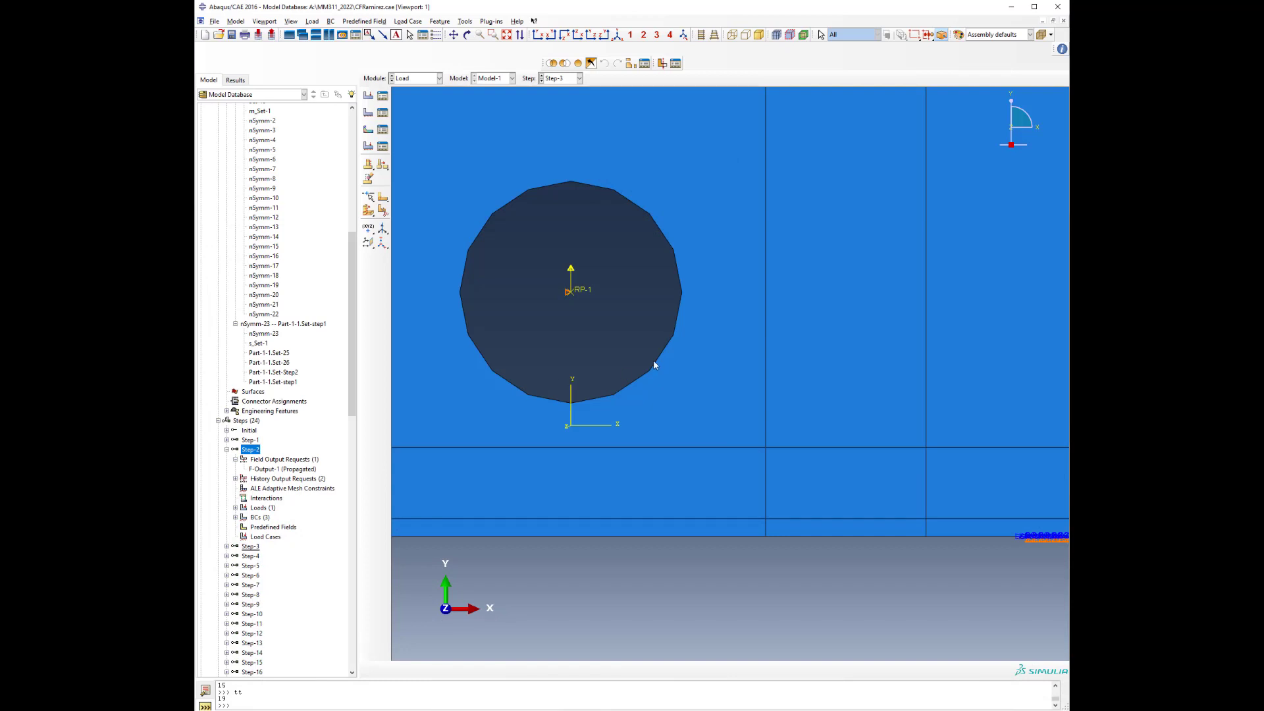
scroll(653, 362, "up", 5)
scroll(551, 340, "up", 3)
scroll(552, 341, "down", 3)
scroll(552, 341, "up", 4)
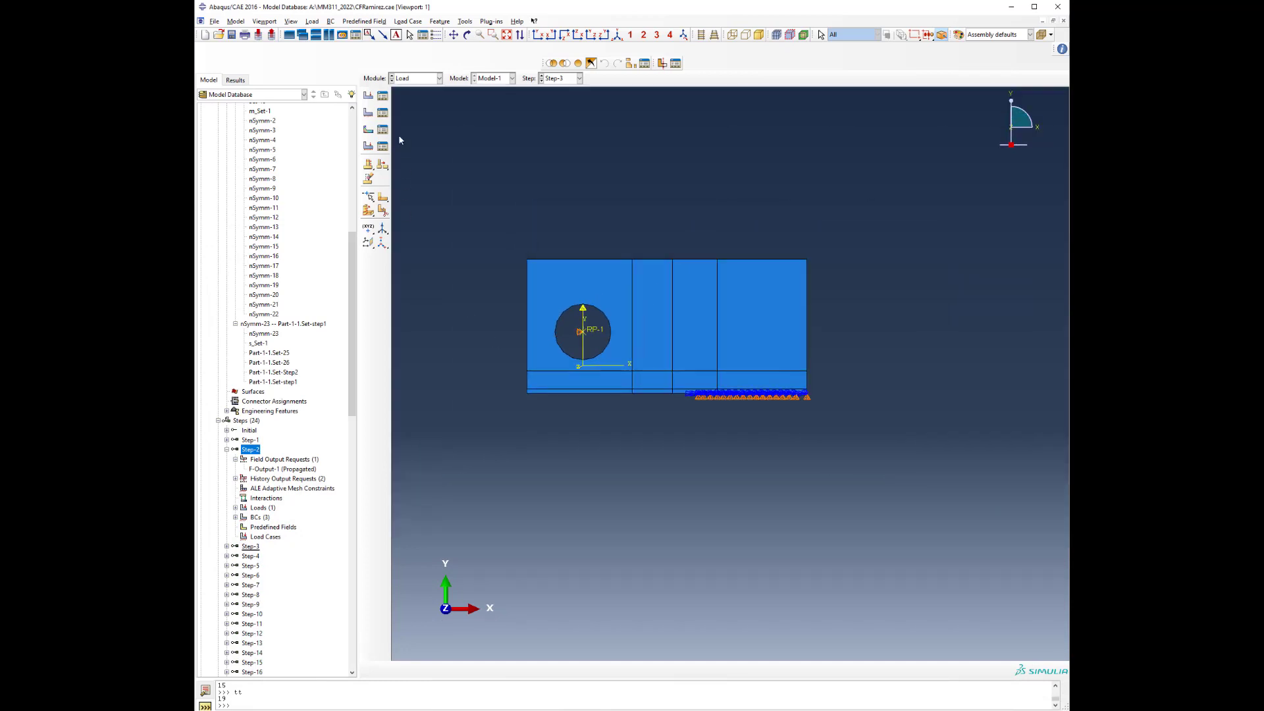
In the Job module, create a new job named Trial2 from Model-1 with the default job settings
left_click(411, 81)
left_click(406, 167)
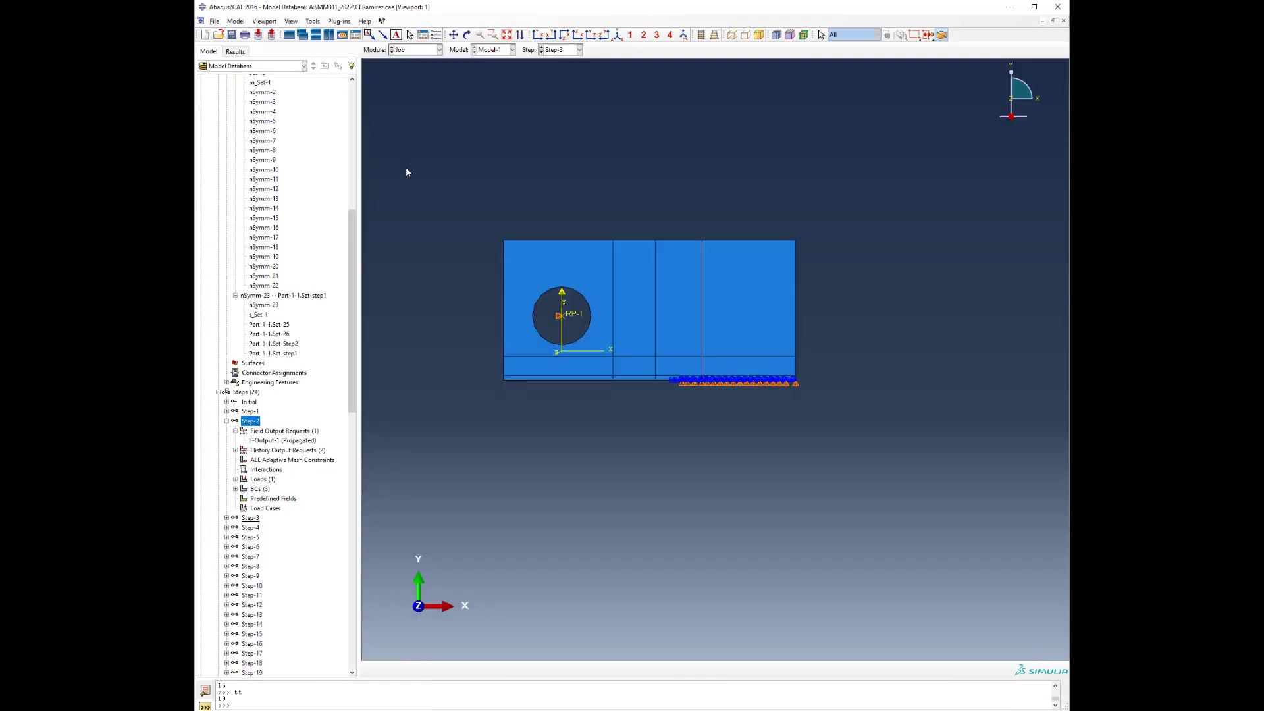
left_click(369, 99)
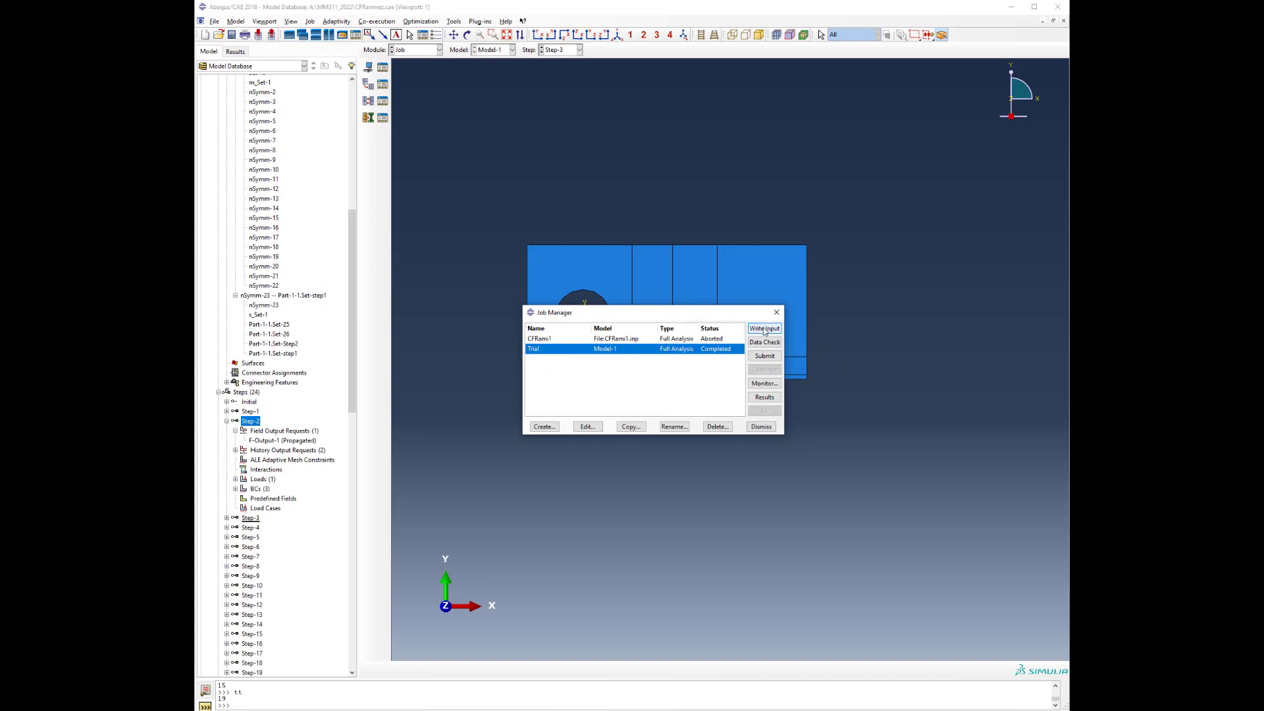
left_click(545, 427)
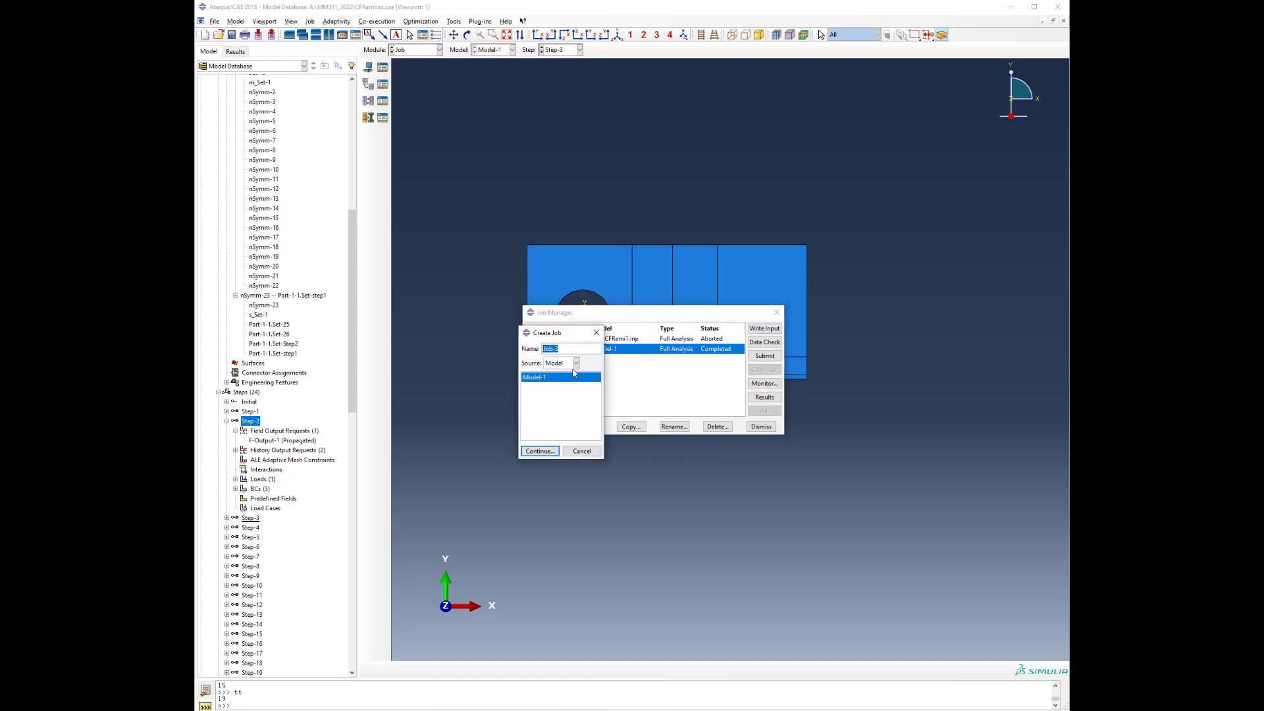
type("Trial2")
key("Return")
left_click(512, 489)
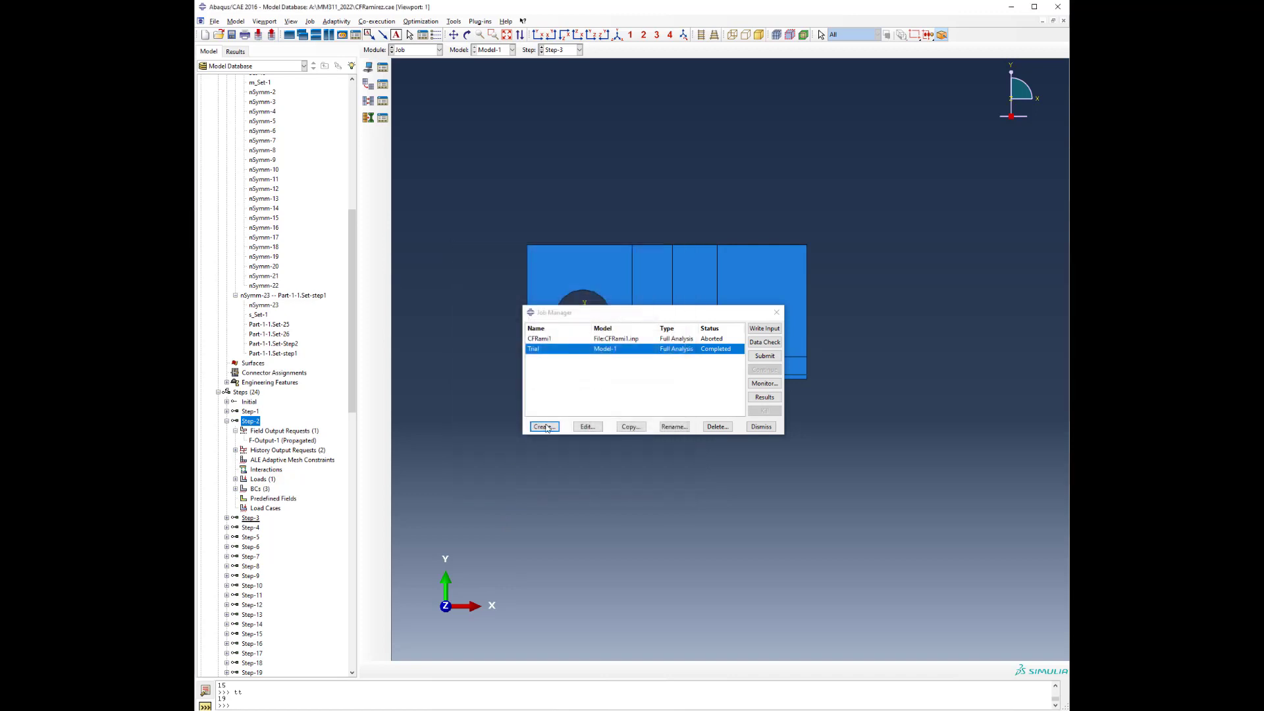
Write the input file for job Trial2, continuing despite the Crack-1 history output warning, and show the message log
left_click(777, 330)
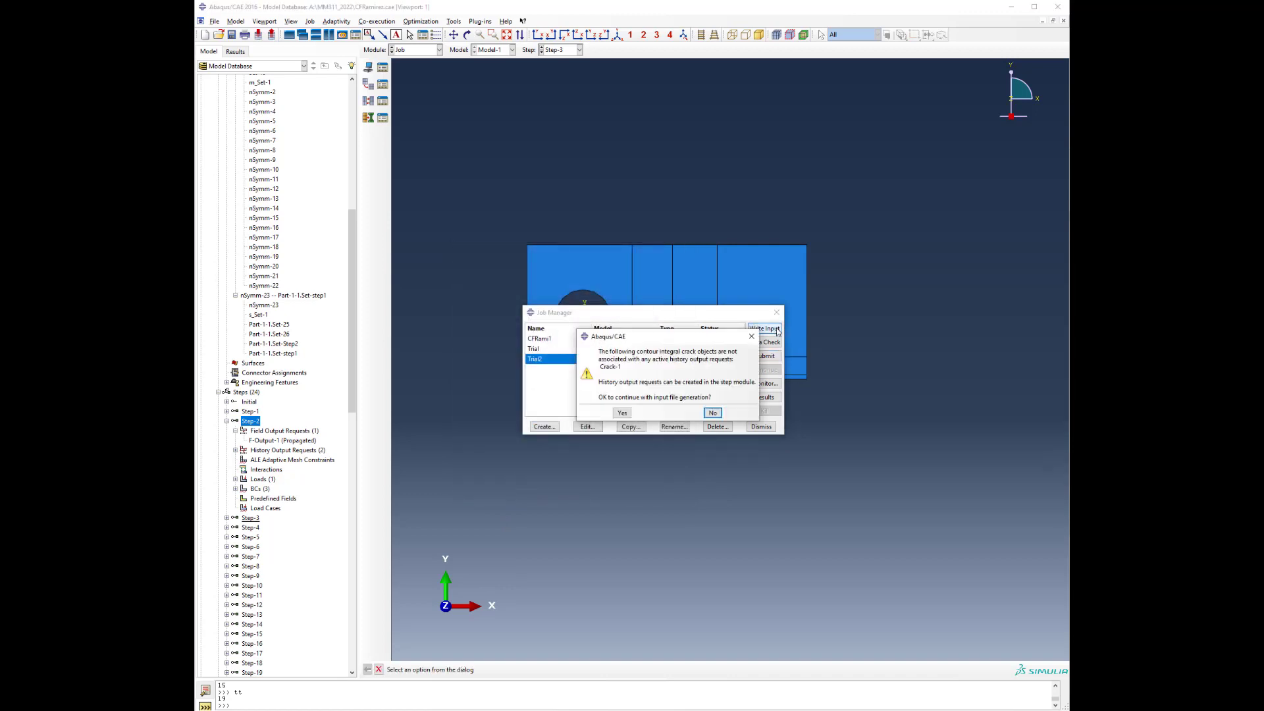
left_click(616, 415)
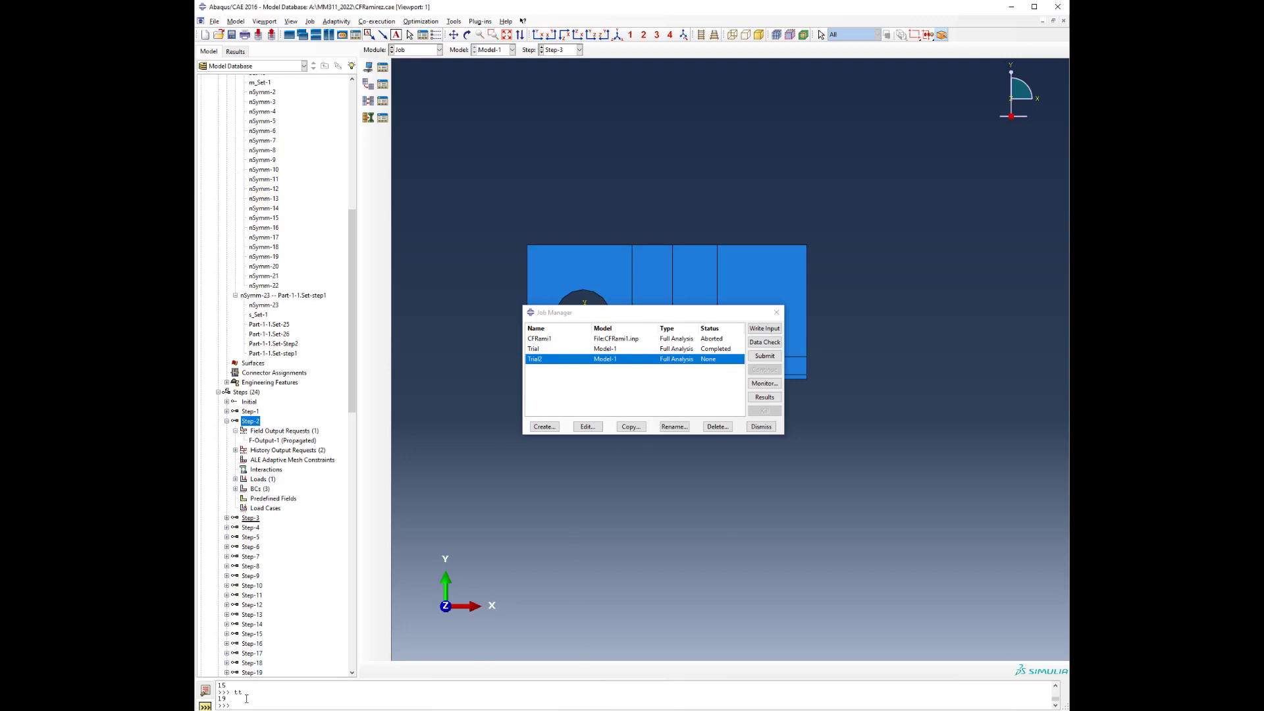
left_click(205, 690)
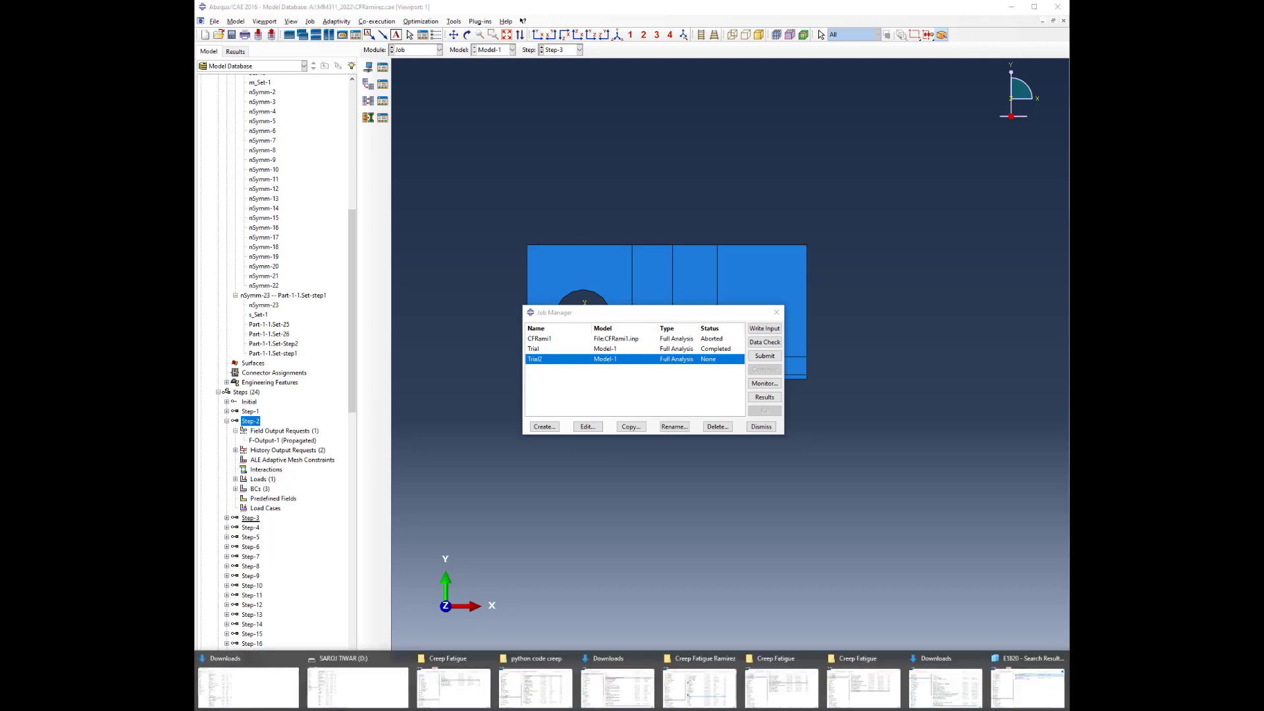
Switch to File Explorer, find Trial2.inp in the Abaqus working folder, and open it for editing in Notepad++
mouse_move(866, 698)
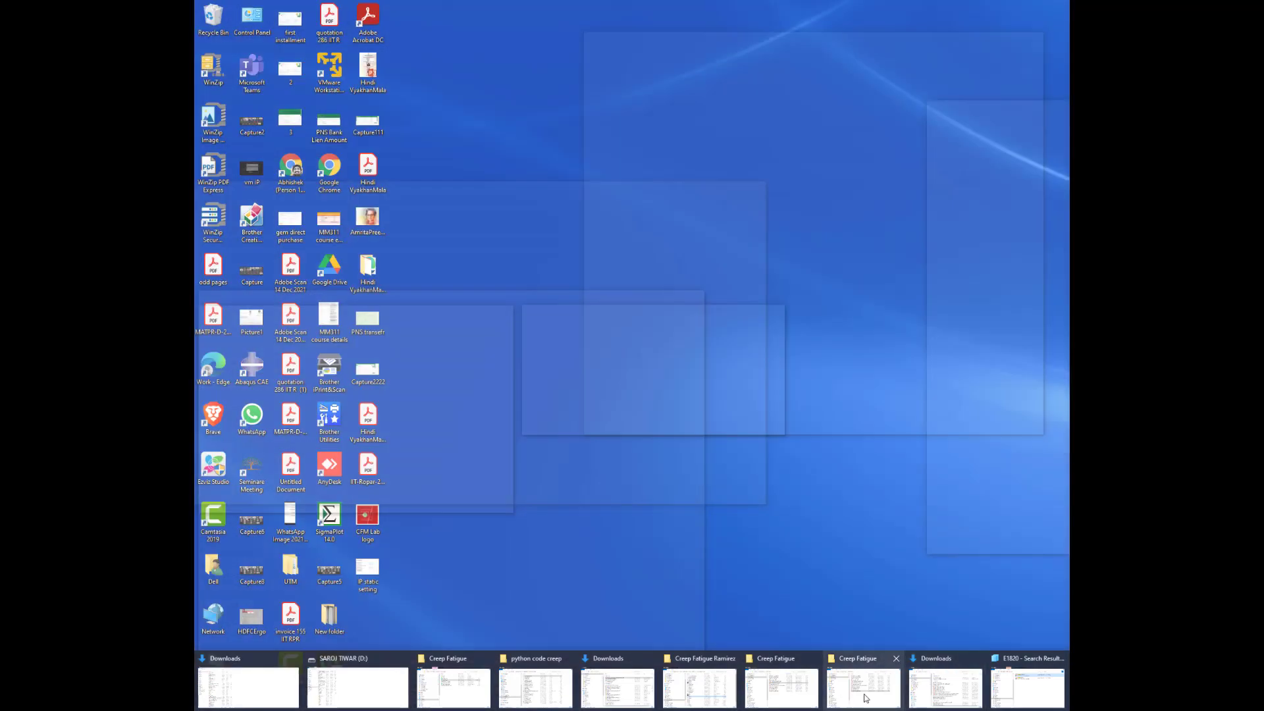
left_click(679, 682)
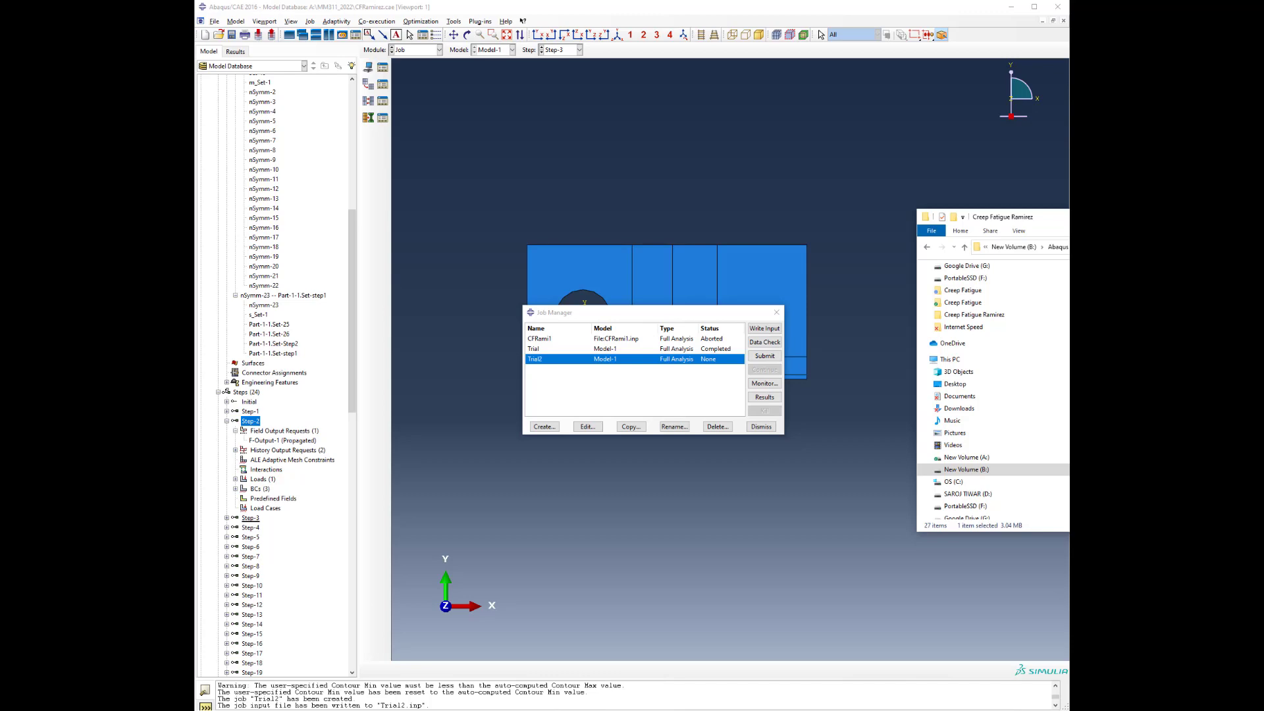
left_click_drag(1141, 218, 746, 190)
right_click(734, 259)
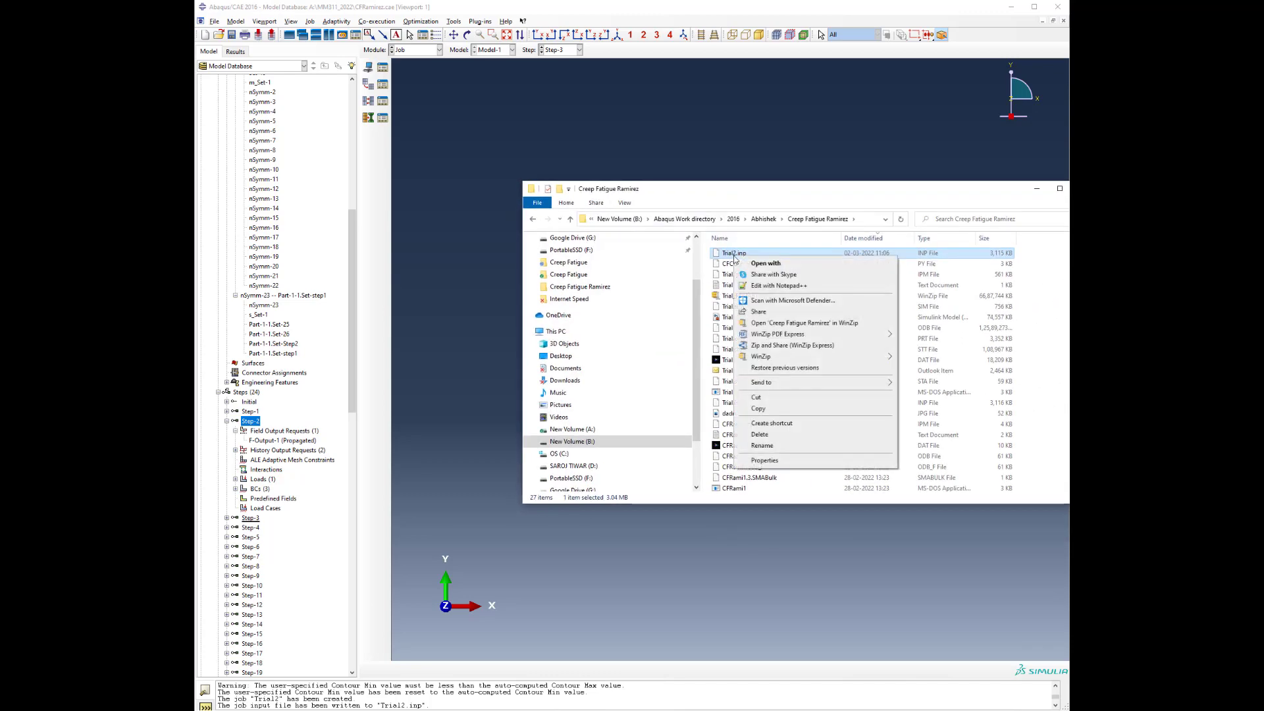
left_click(783, 286)
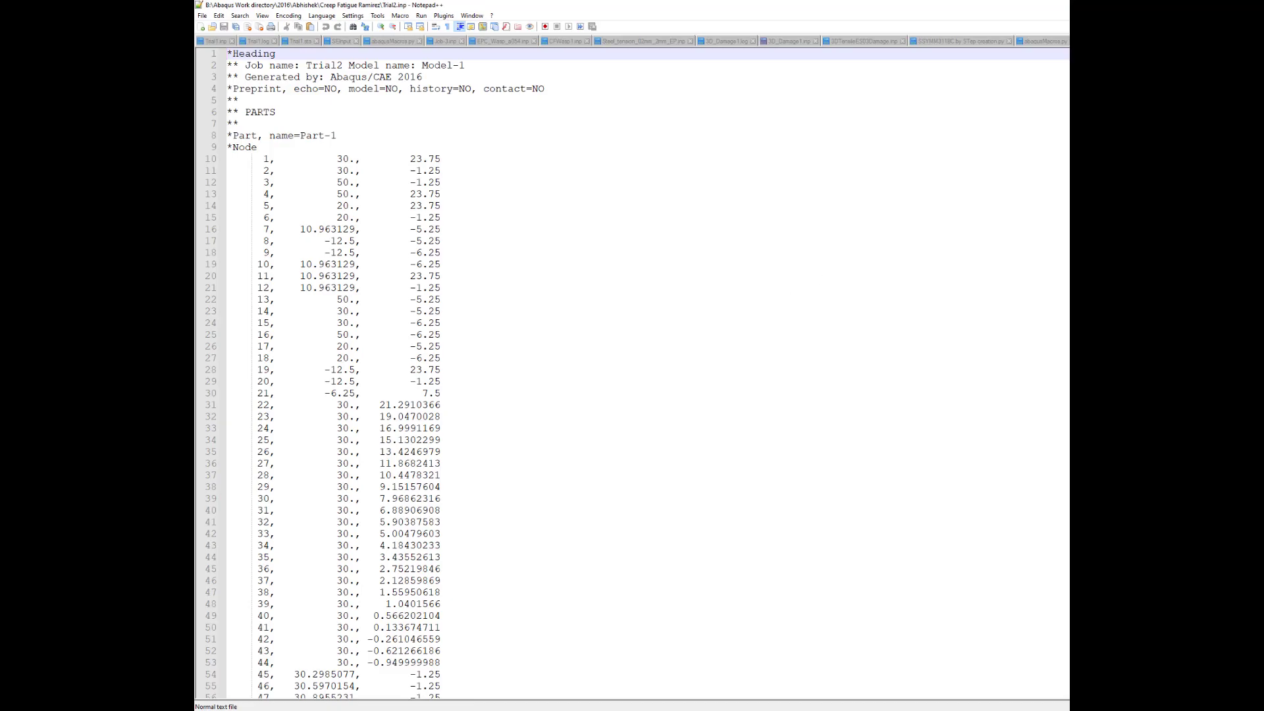
In Trial2.inp, add an empty line after the *Output, history, variable=PRESELECT line of Step-1
key("ctrl+End")
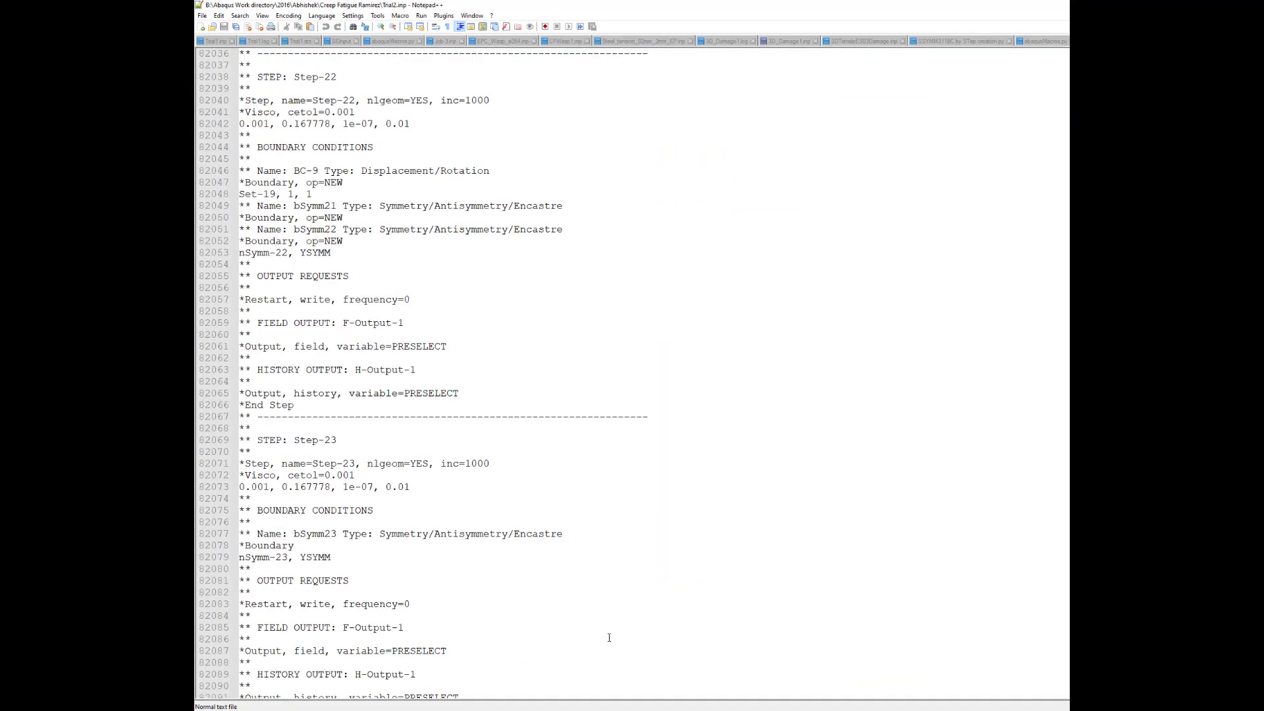
scroll(608, 637, "up", 20)
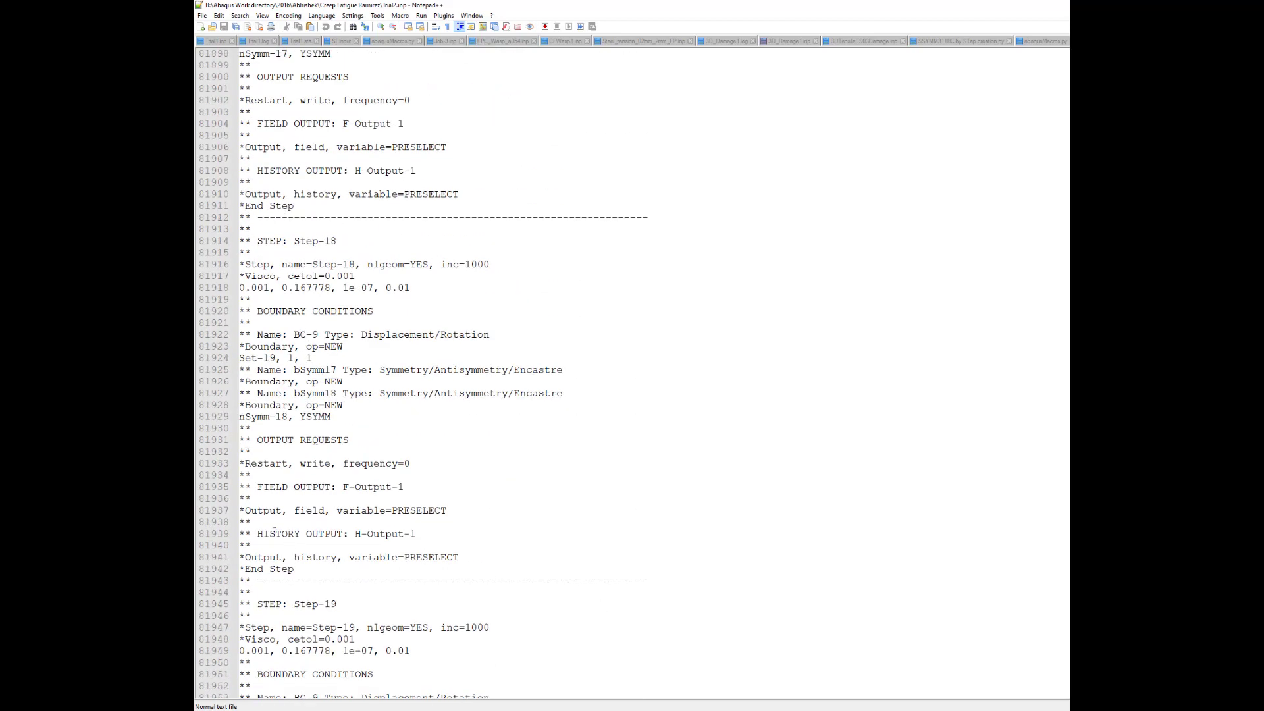
scroll(428, 545, "up", 7)
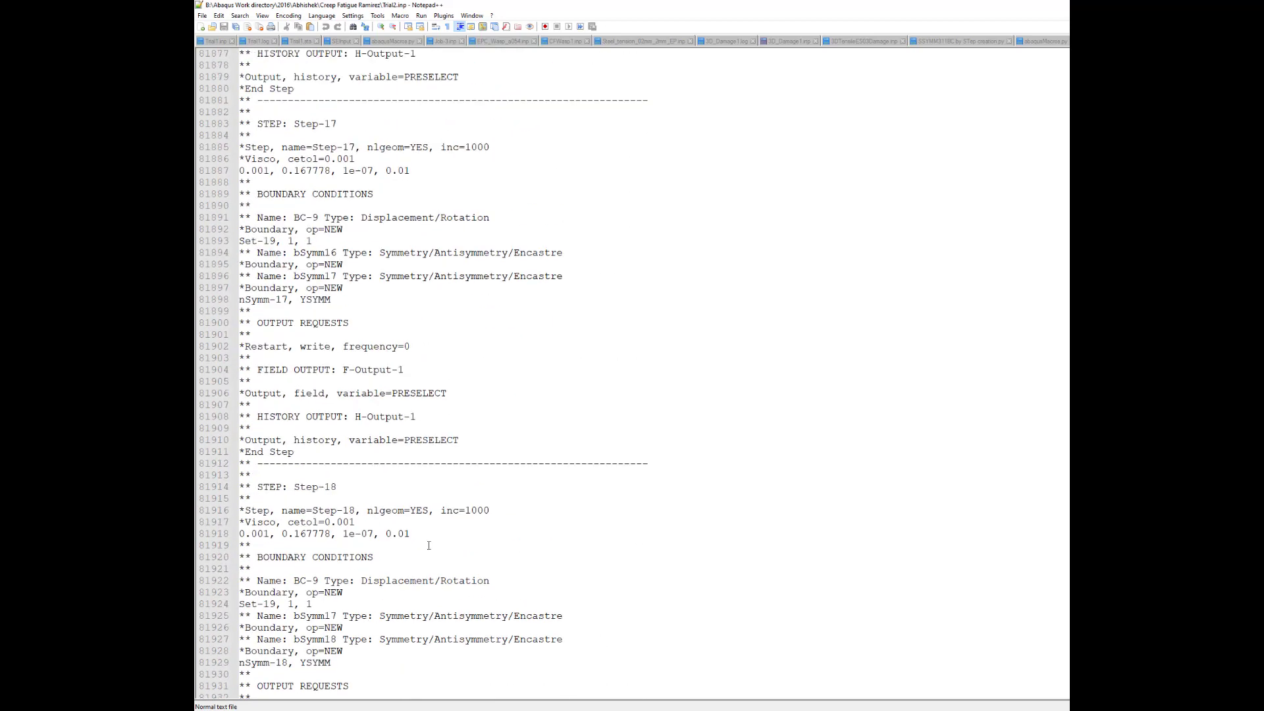
scroll(429, 545, "up", 9)
scroll(428, 546, "up", 20)
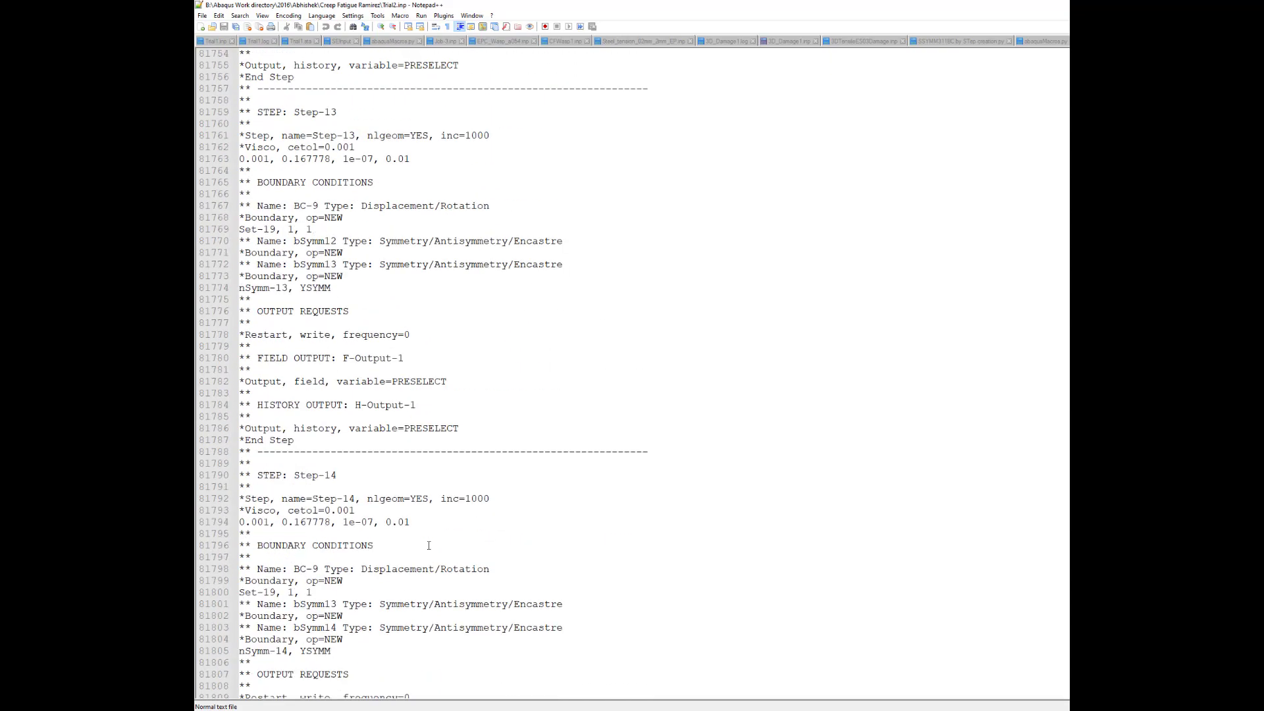
scroll(429, 545, "up", 20)
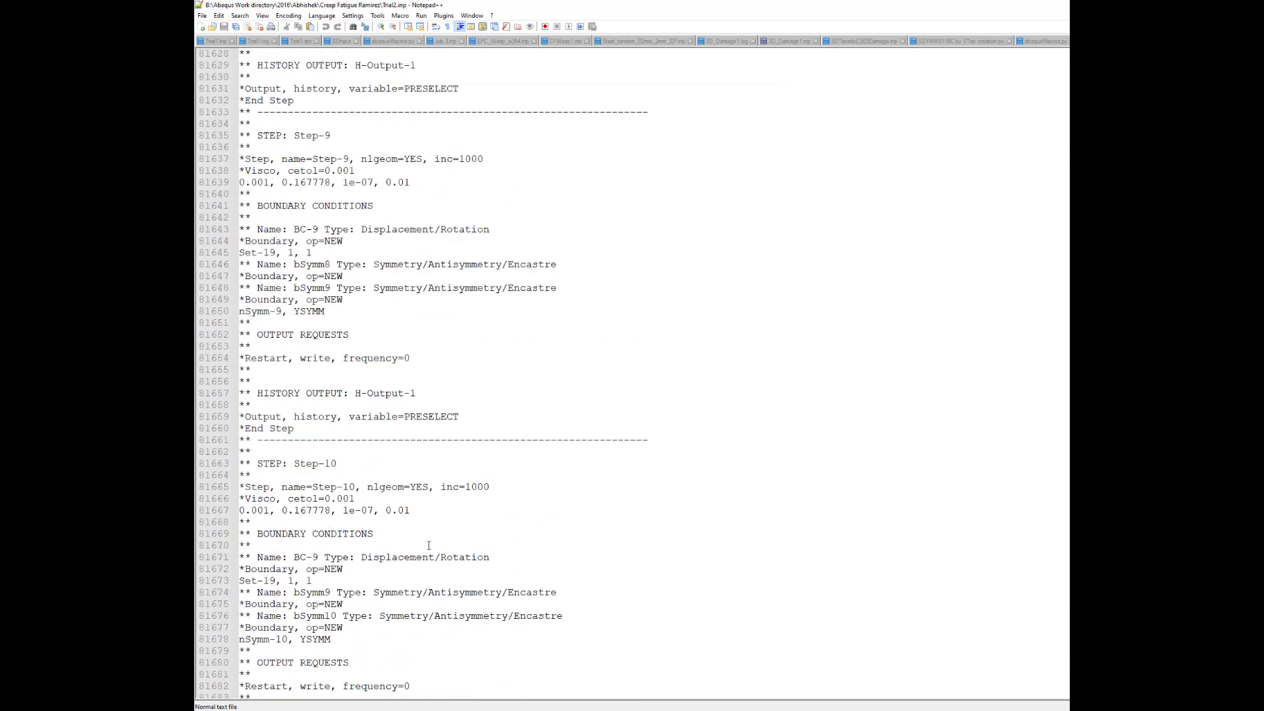
scroll(428, 545, "up", 20)
scroll(429, 546, "up", 20)
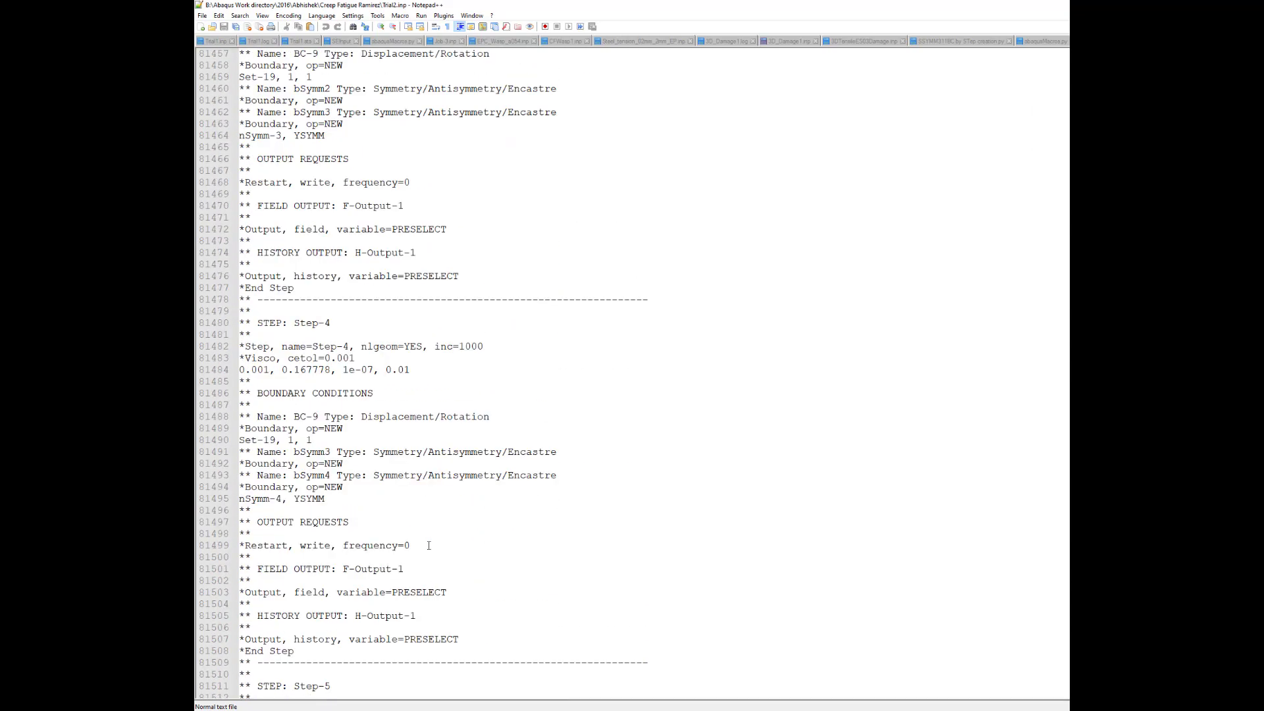
scroll(390, 359, "up", 12)
scroll(385, 361, "up", 20)
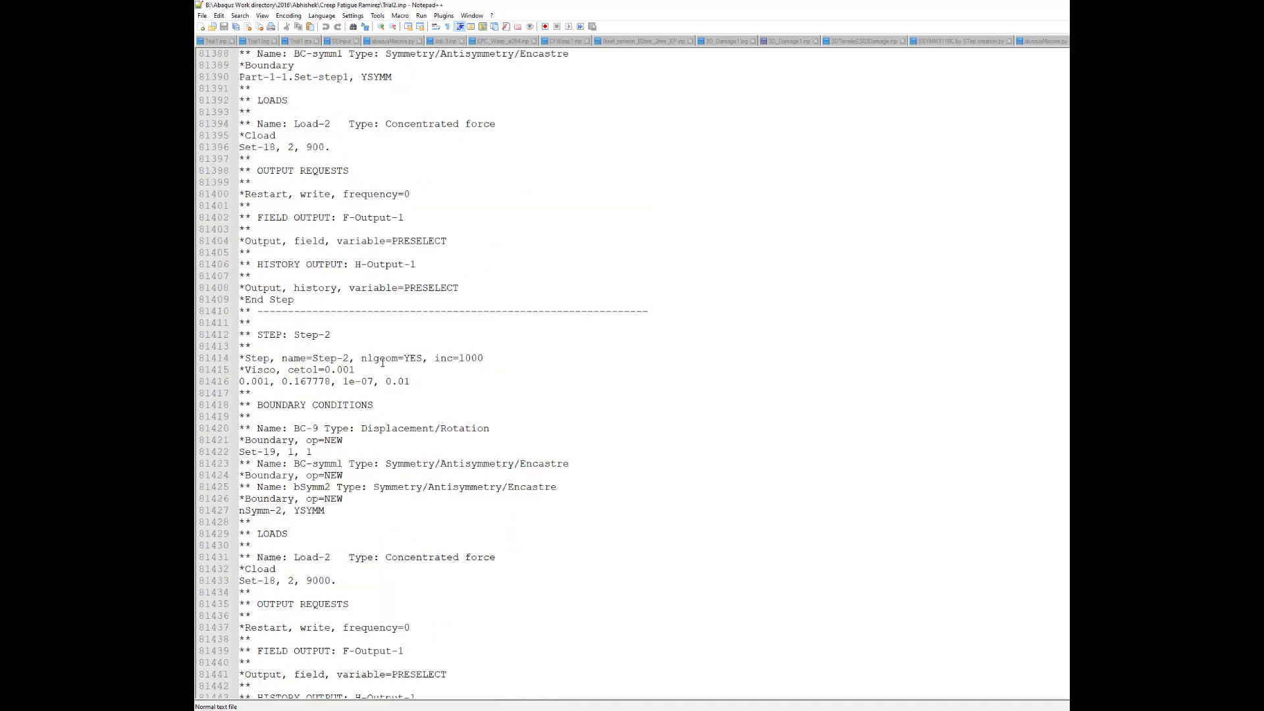
scroll(382, 363, "down", 2)
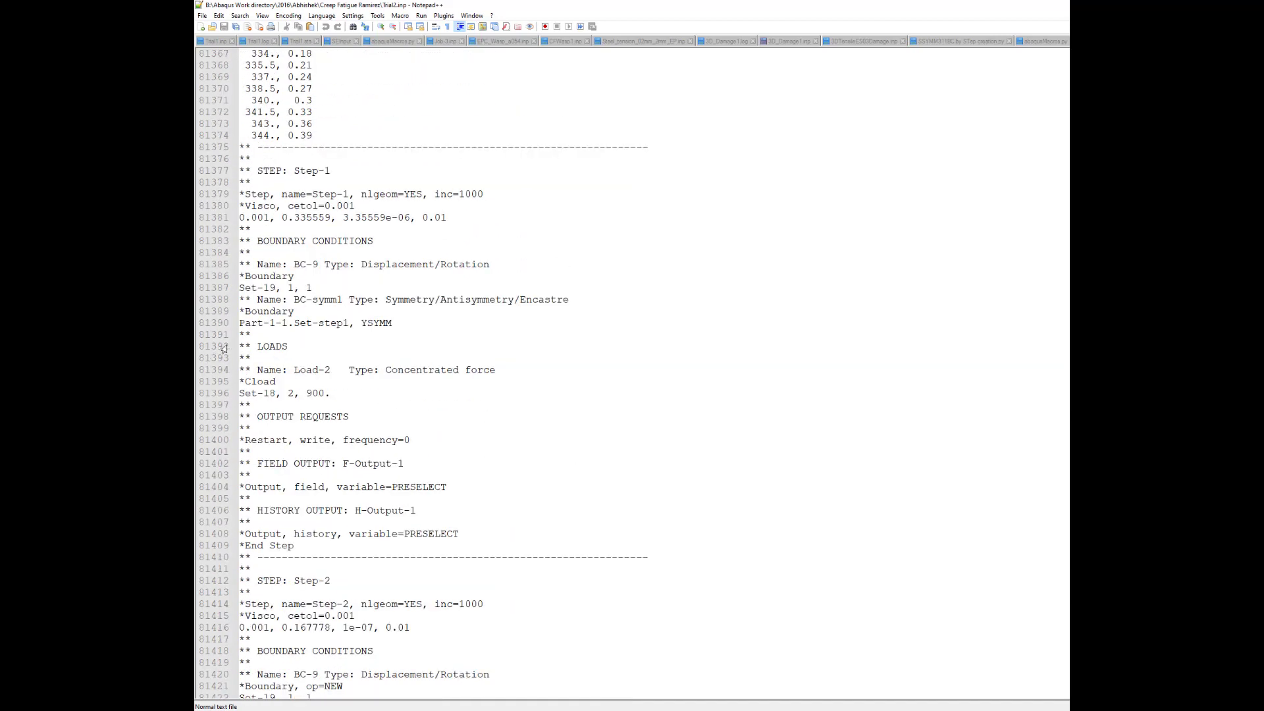
left_click(471, 535)
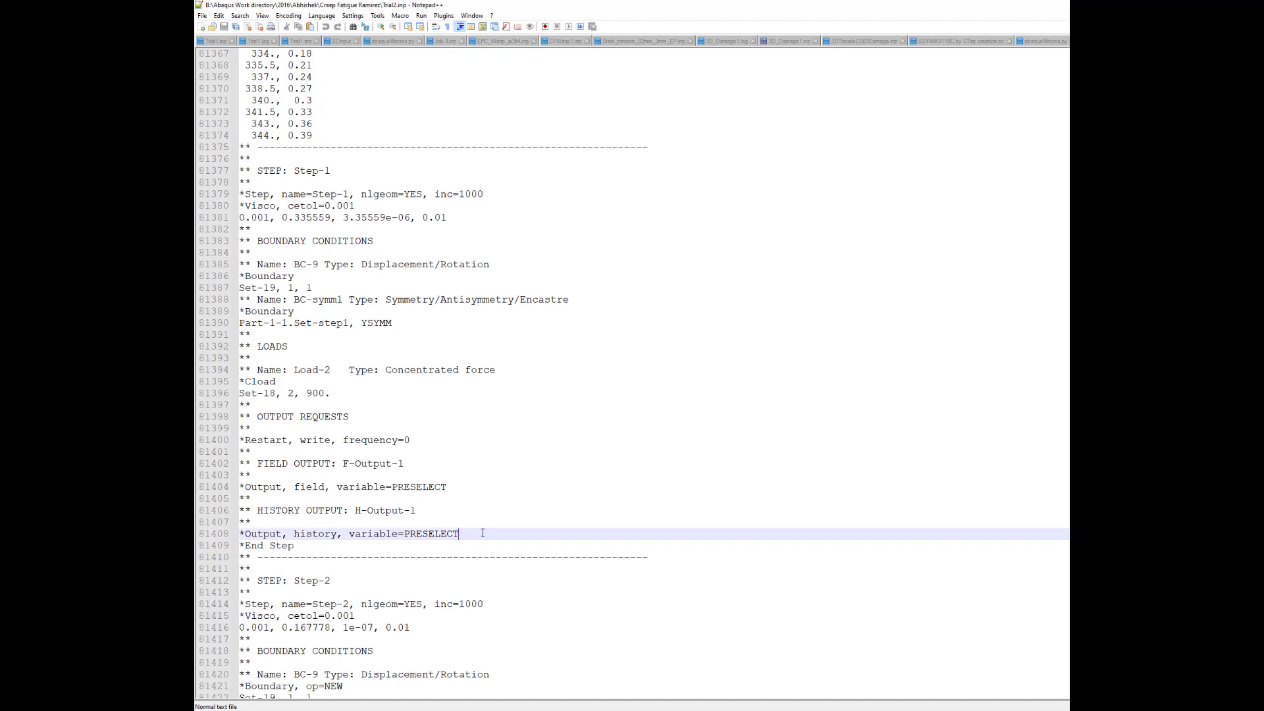
key("Return")
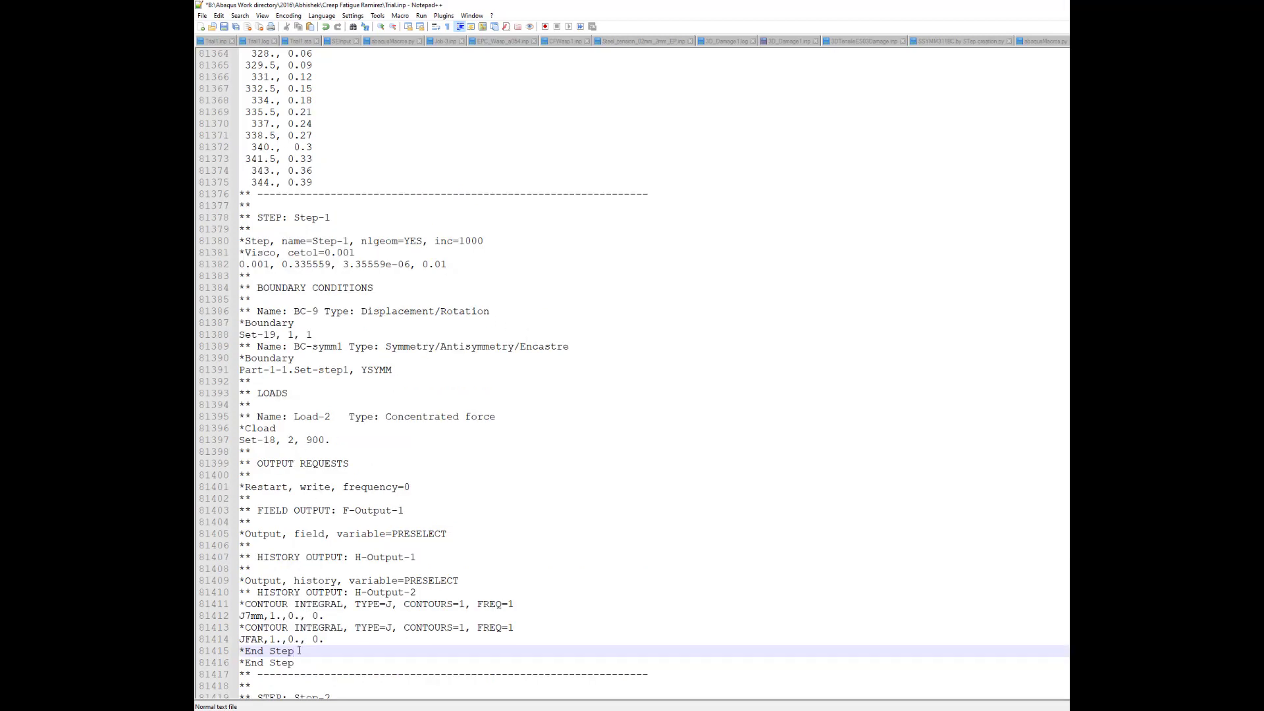
In Trial.inp, delete the duplicate *End Step line below the JFAR contour integral entry of Step-1
left_click_drag(295, 652, 227, 653)
key("BackSpace")
key("BackSpace")
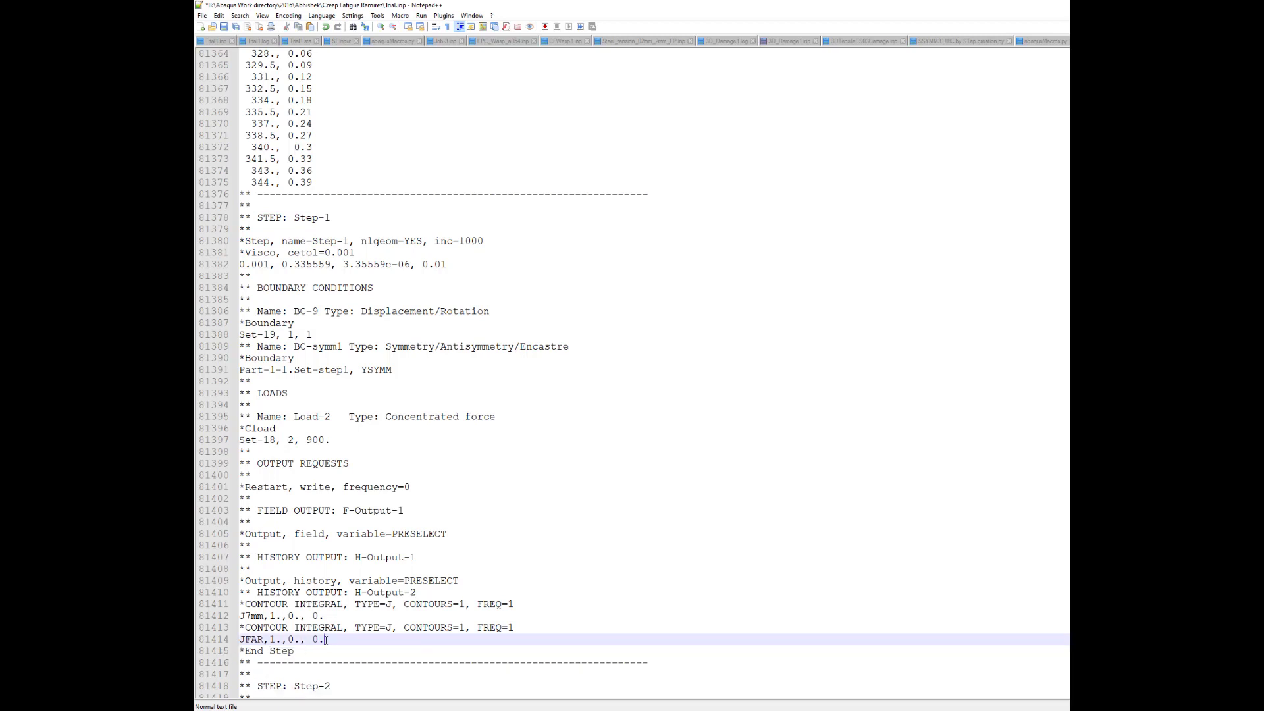
Copy the H-Output-2 contour integral block from Trial.inp into Step-1 of Trial2.inp, below the history output request
left_click_drag(324, 639, 240, 595)
key("ctrl+c")
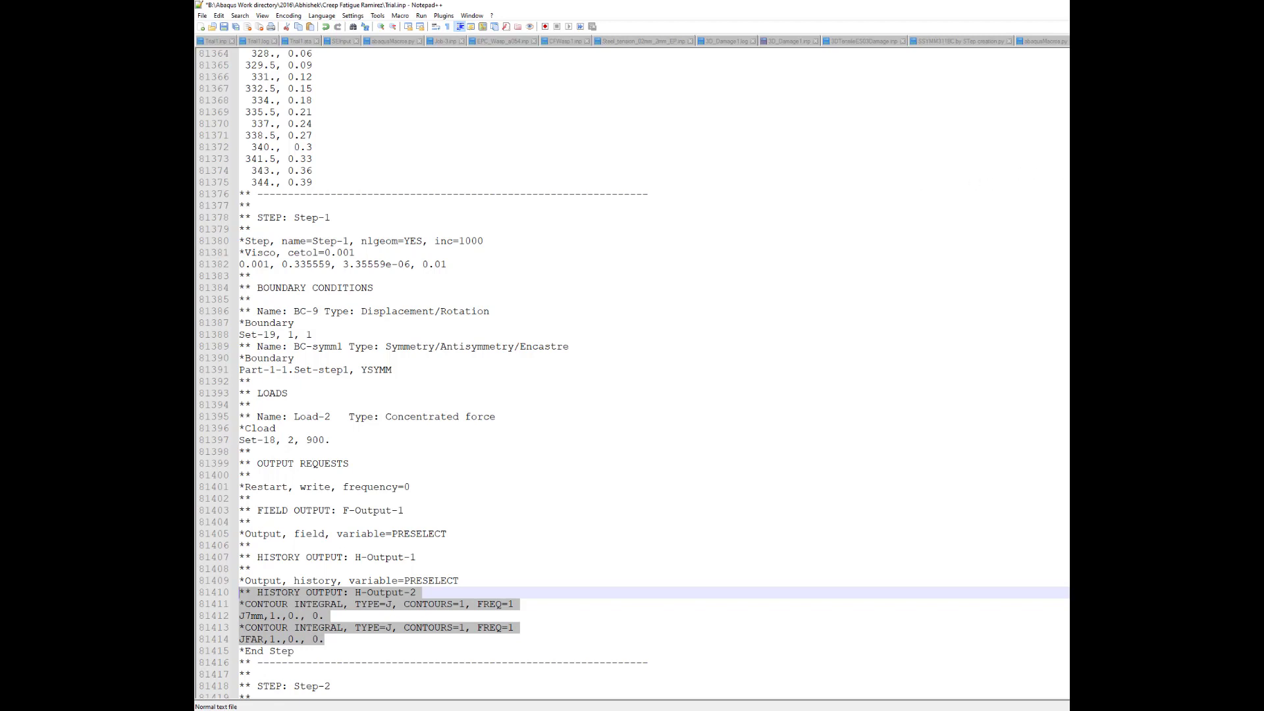
key("BackSpace")
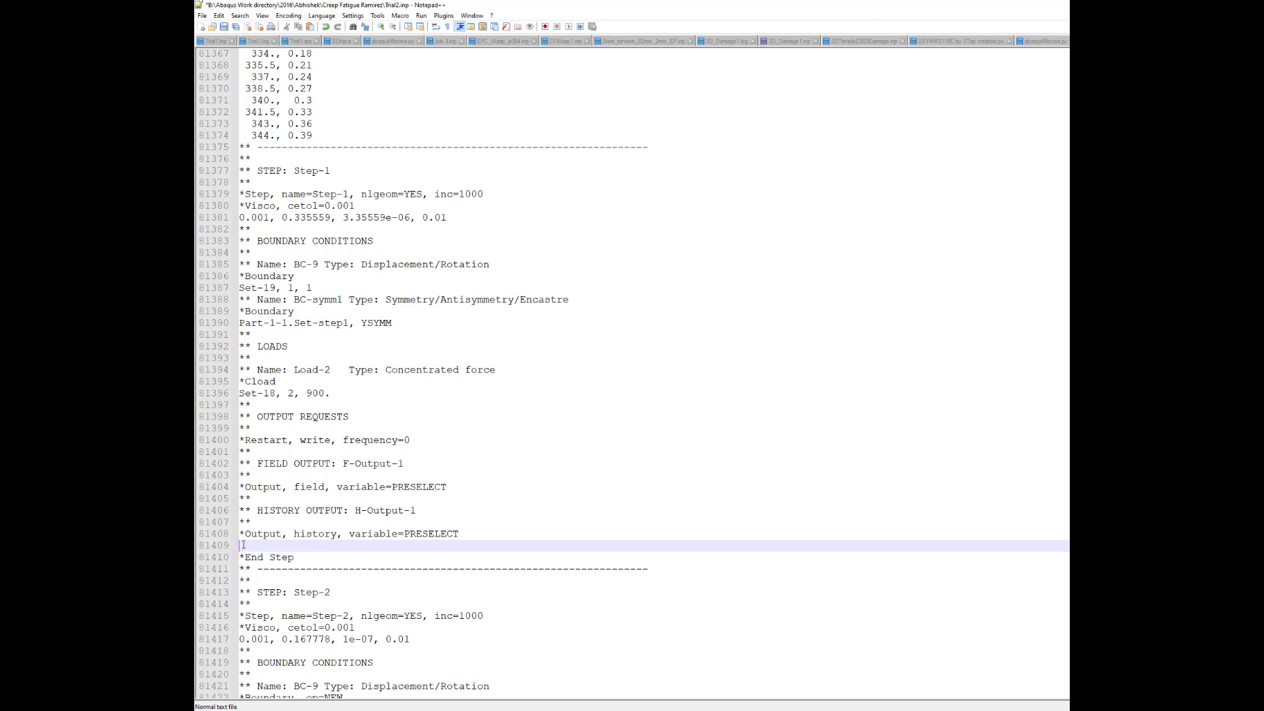
key("ctrl+v")
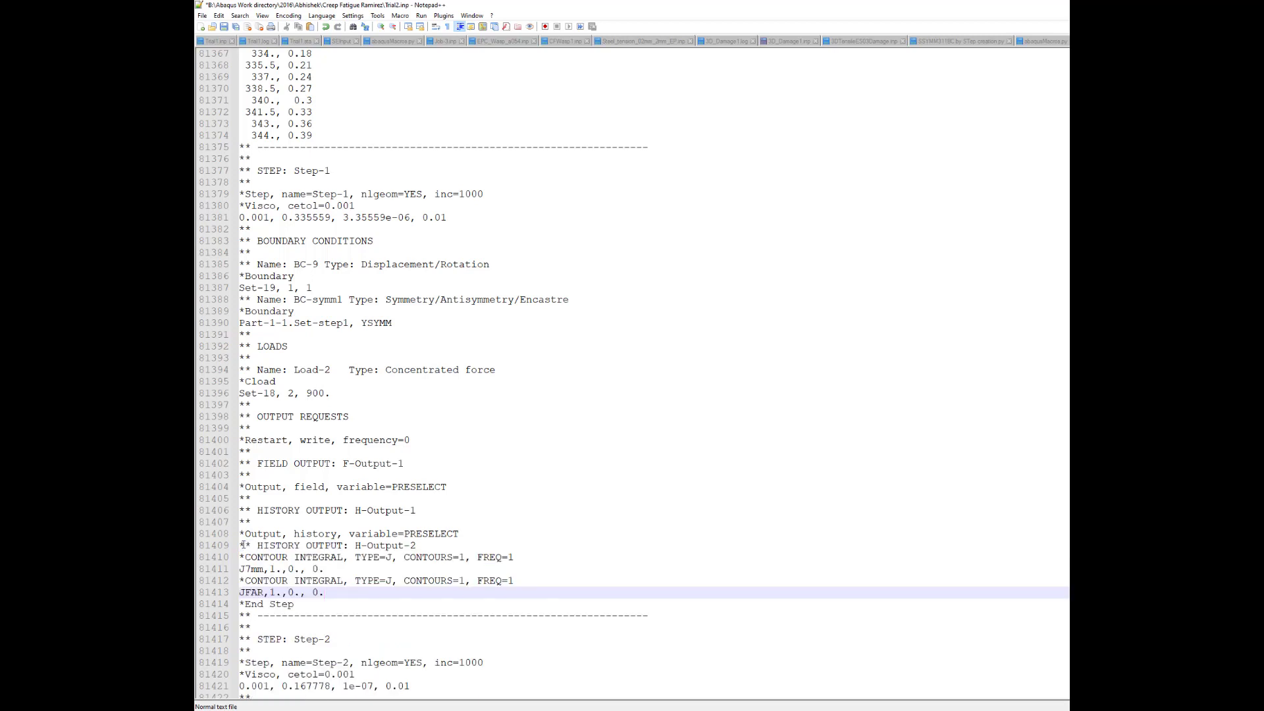
Rename the two contour integral entries in Step-1's H-Output-2 block as J10mm and Jfar
left_click(375, 559)
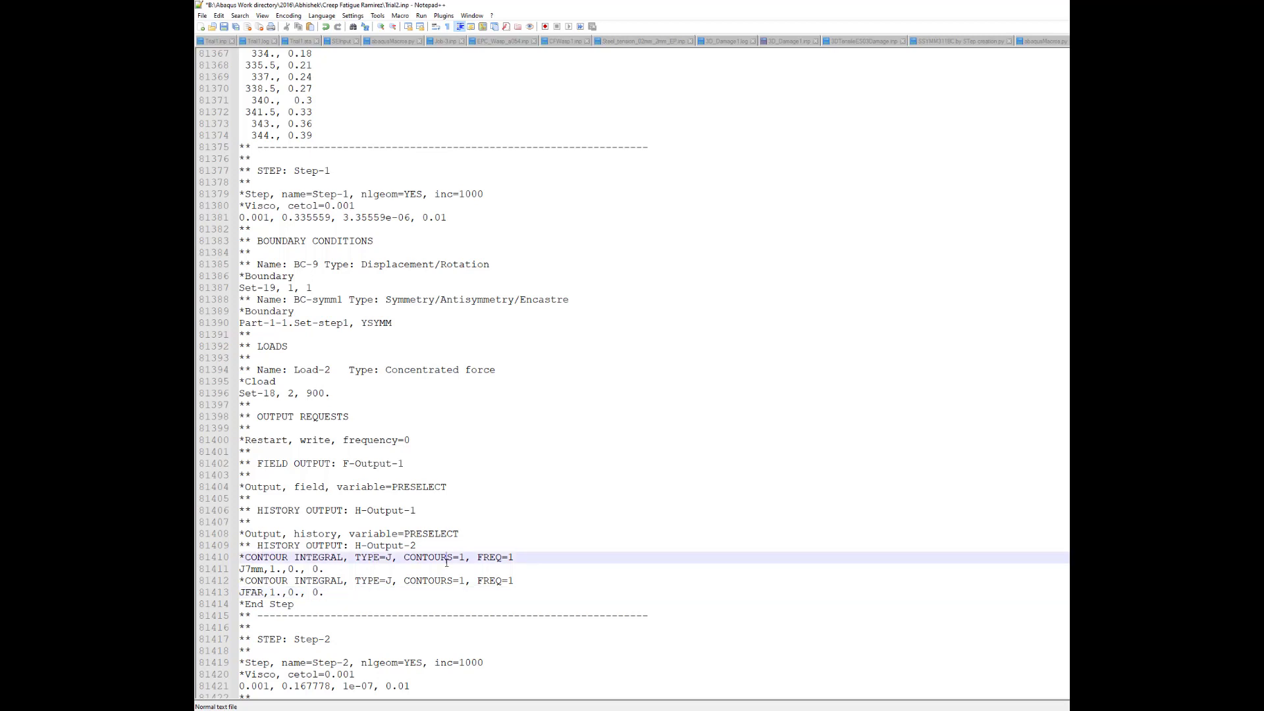
left_click(254, 570)
key("BackSpace")
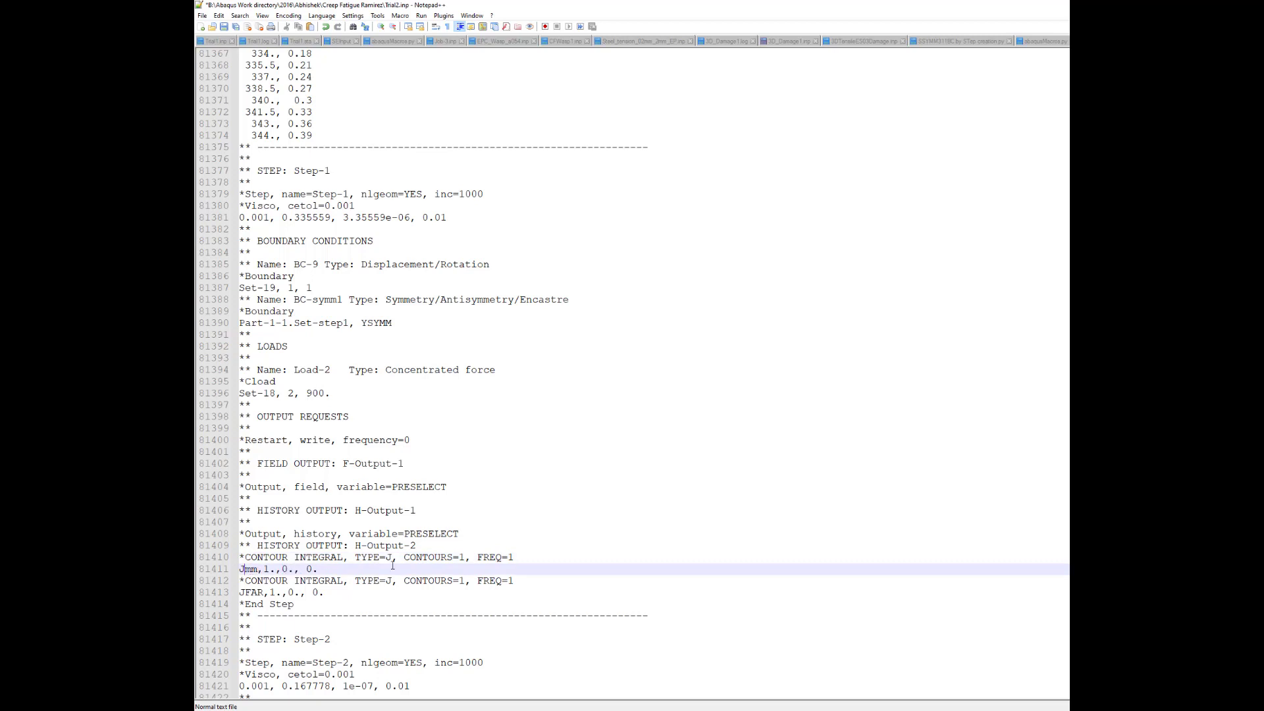
type("10")
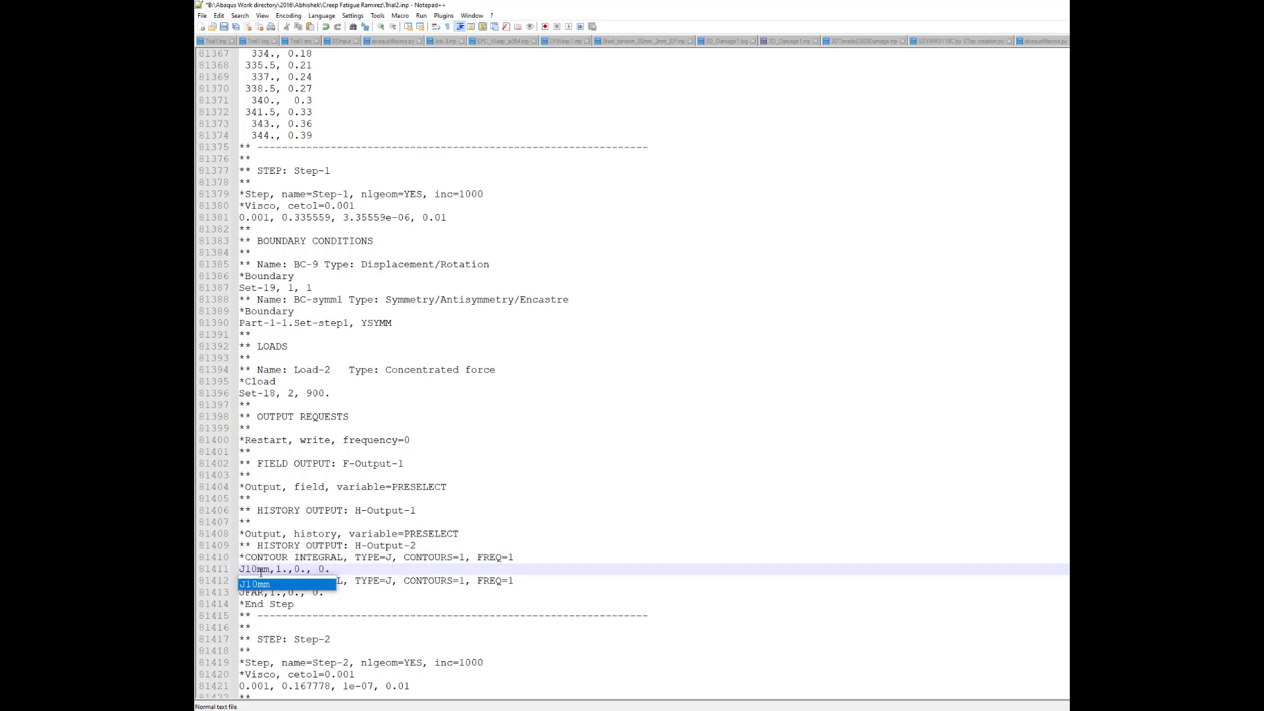
key("Escape")
left_click(416, 615)
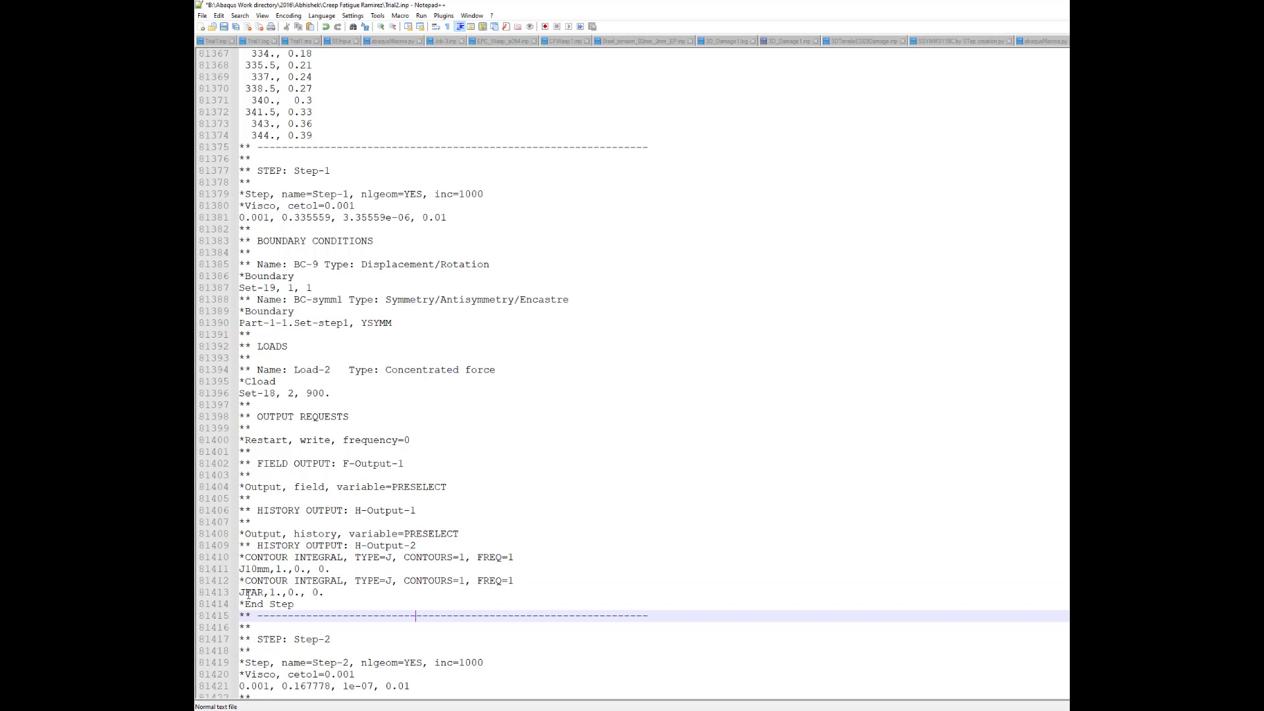
left_click_drag(244, 592, 264, 592)
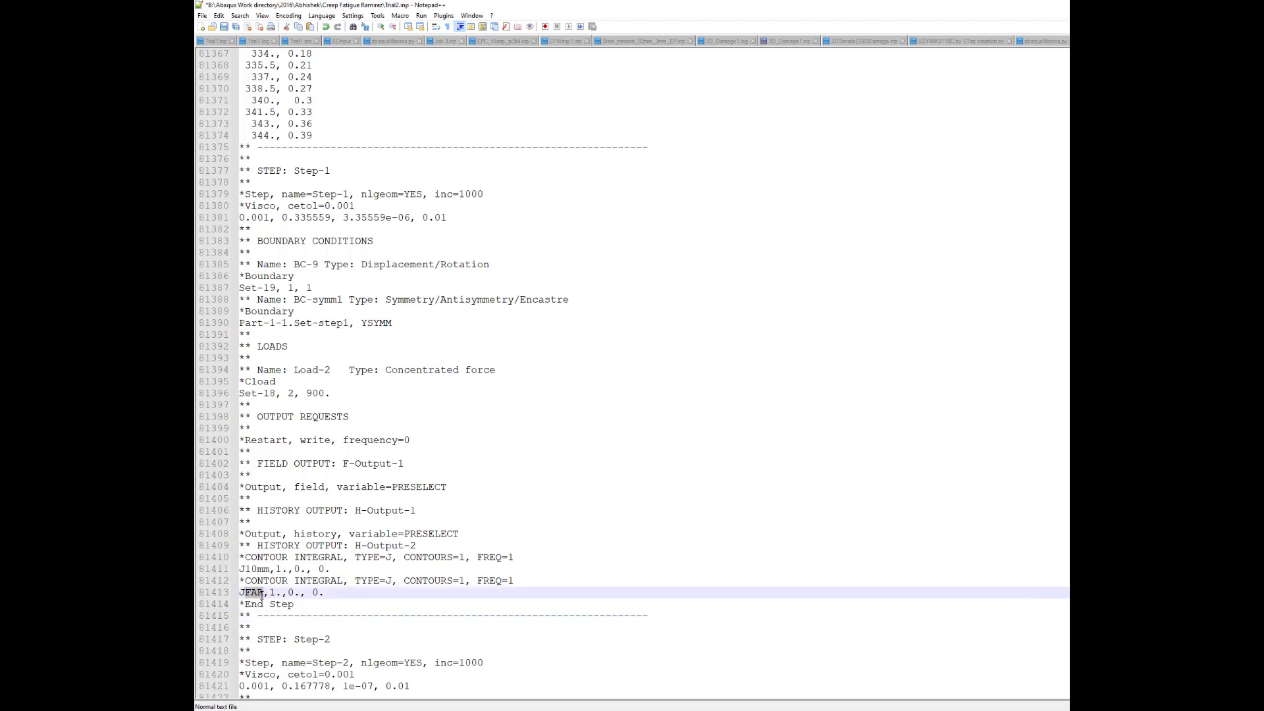
type("far")
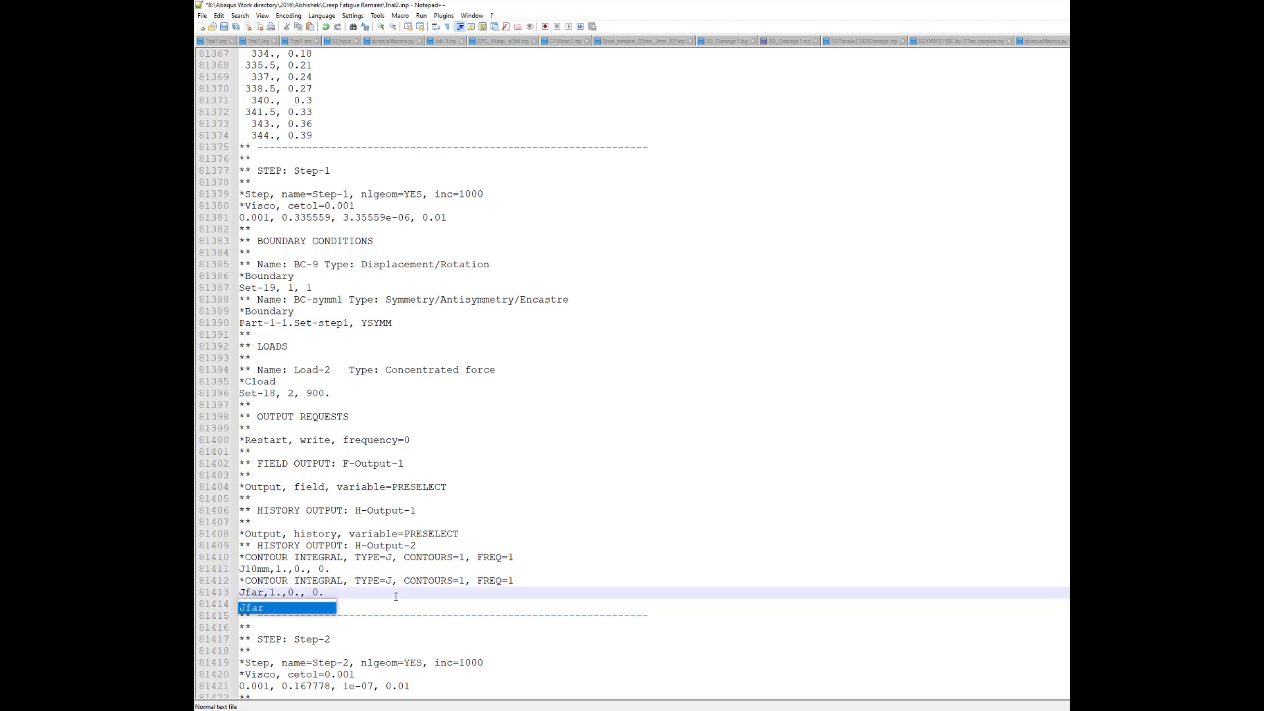
left_click(596, 566)
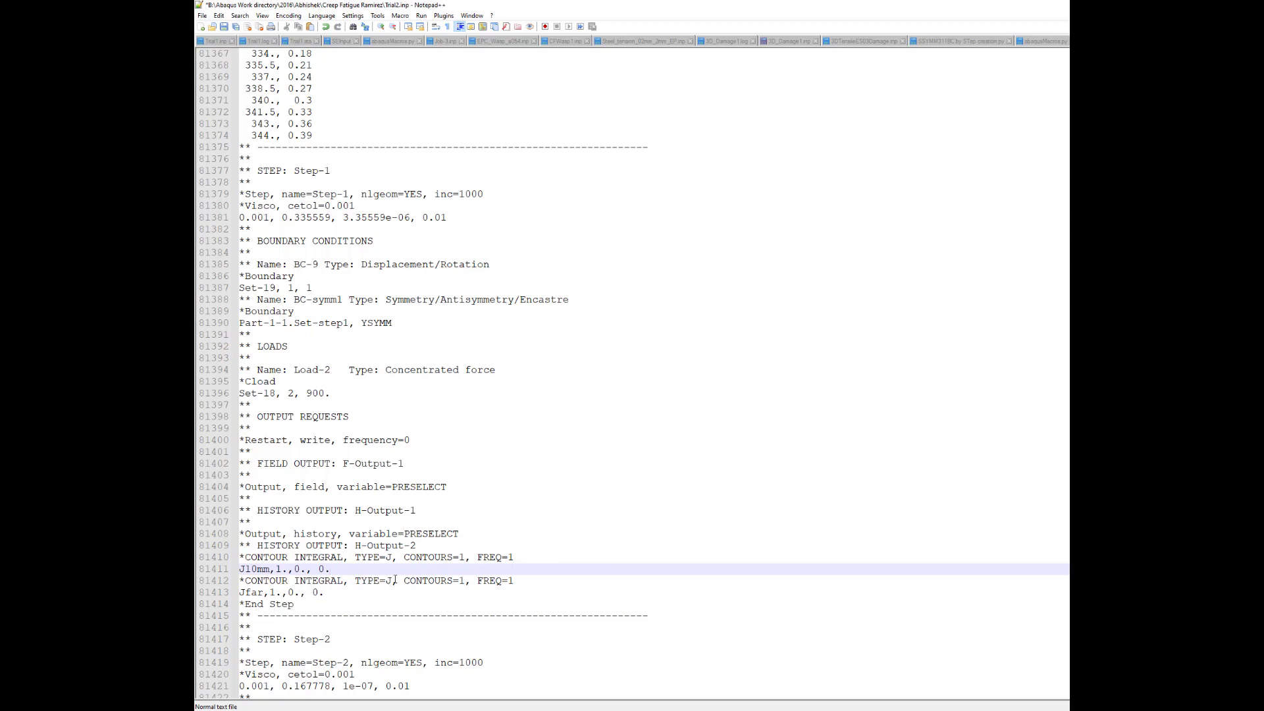
Duplicate the whole H-Output-2 block with its J10mm and Jfar entries directly below itself in Step-1
left_click_drag(330, 593, 239, 547)
key("ctrl+c")
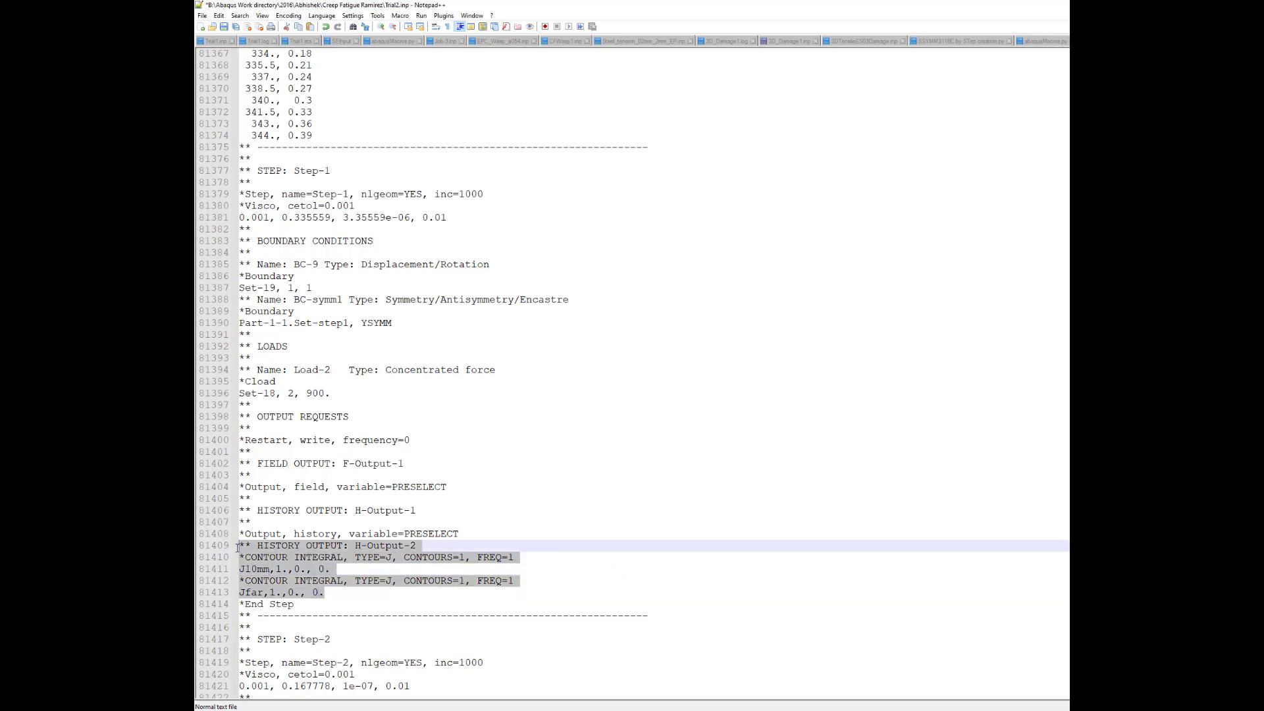
left_click(340, 594)
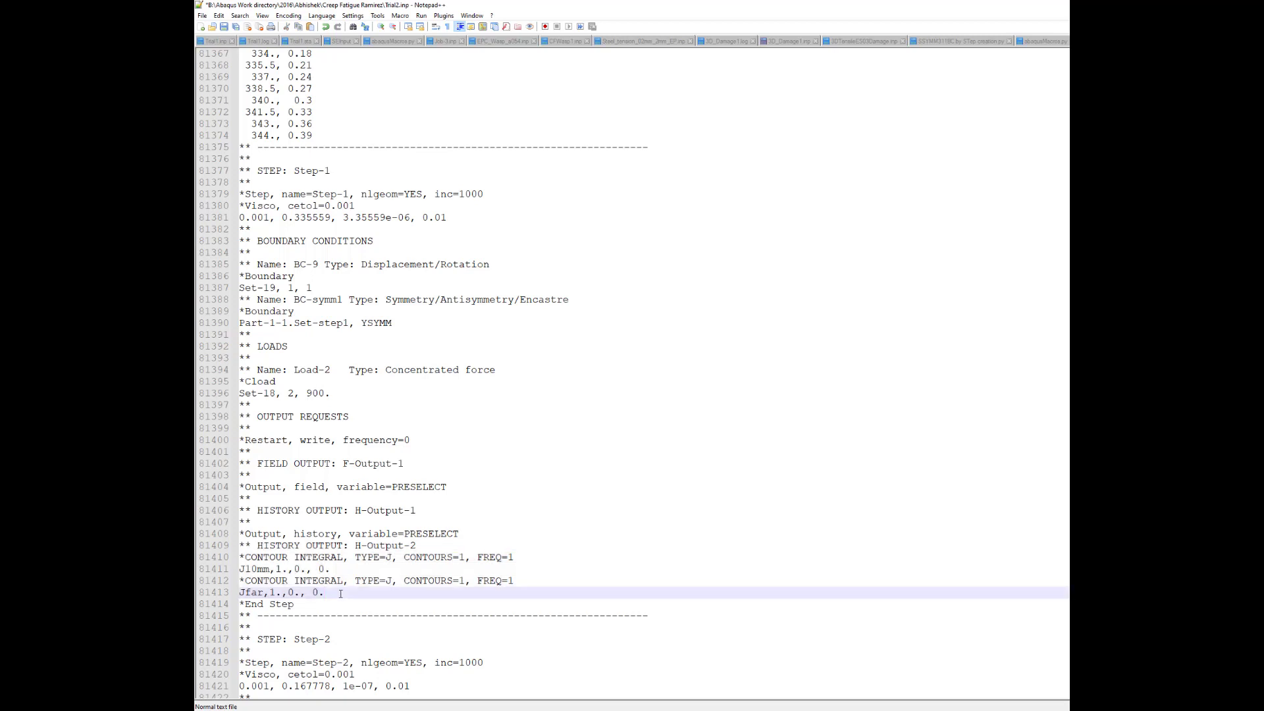
key("Return")
key("ctrl+v")
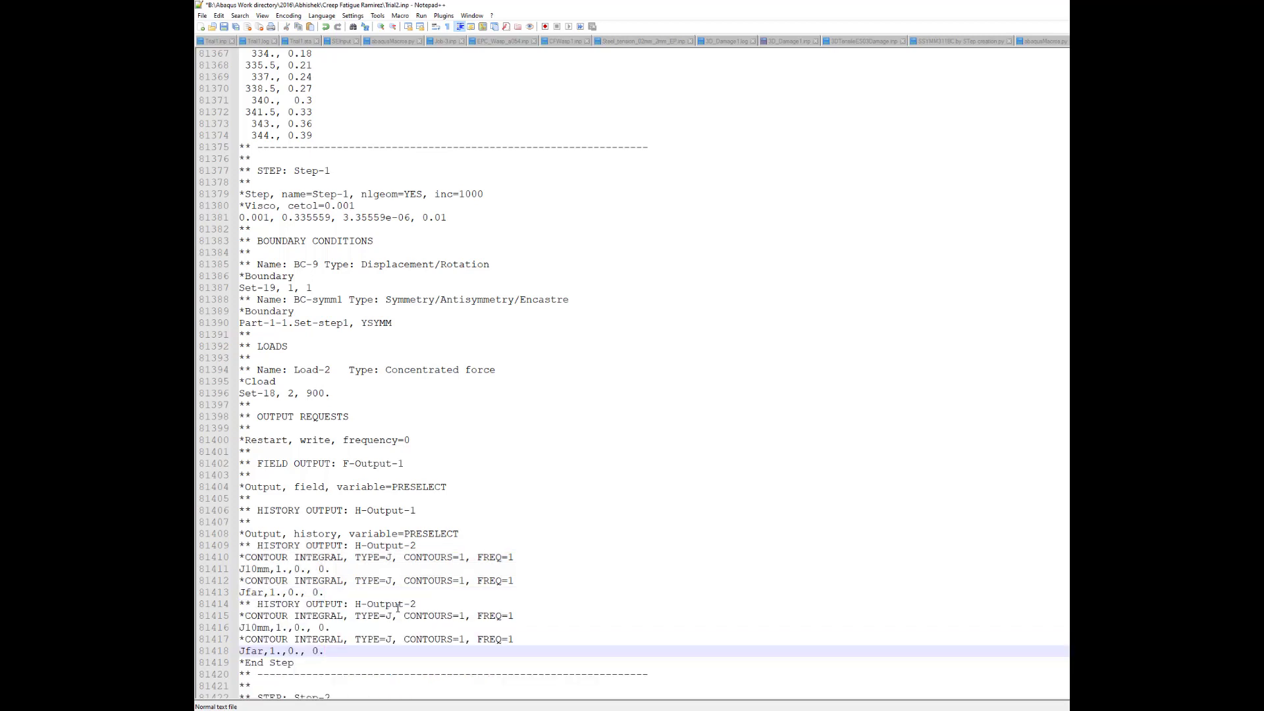
Change both contour integral entries in Step-1's second H-Output-2 block from type J to type C
left_click(392, 616)
key("BackSpace")
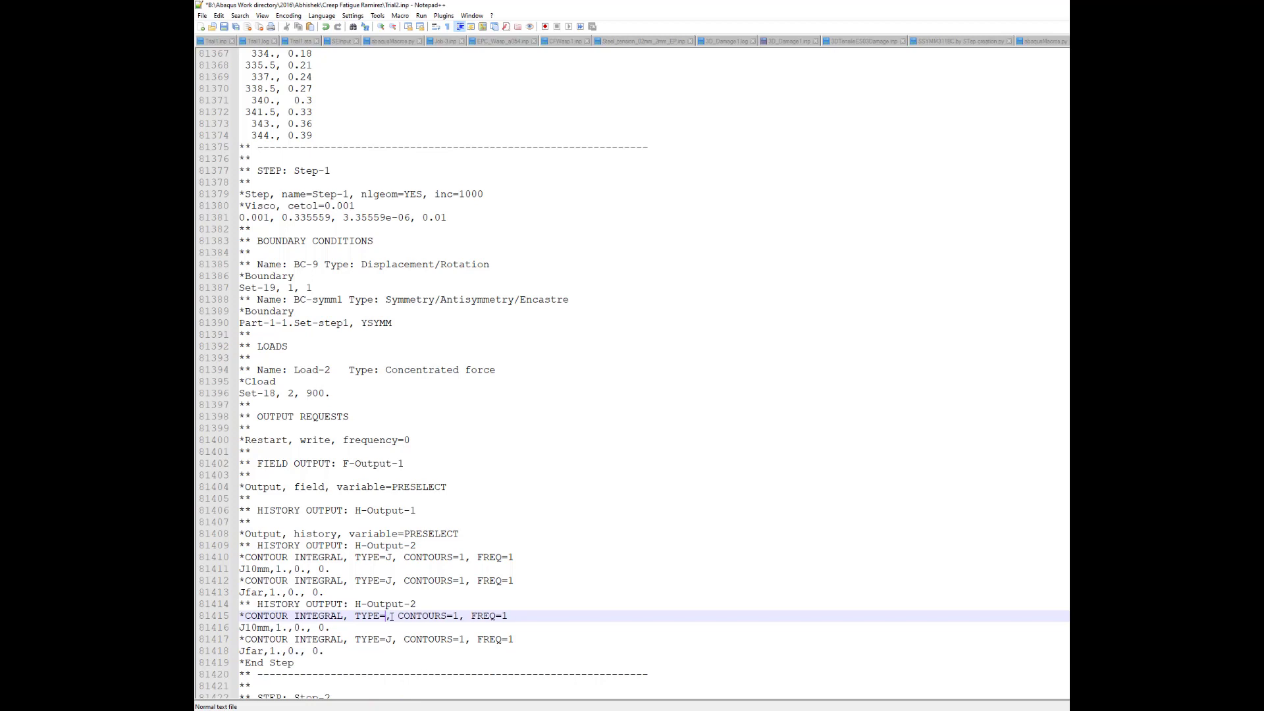
type("C")
left_click(391, 639)
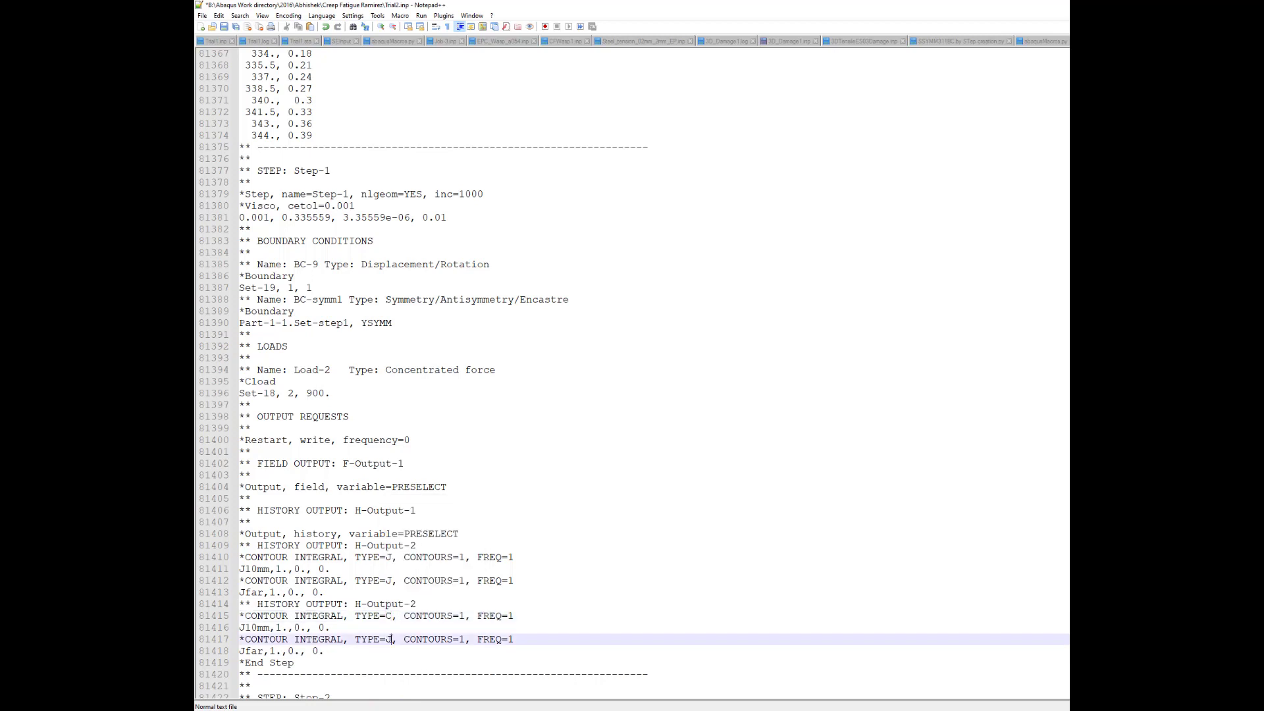
key("BackSpace")
type("C")
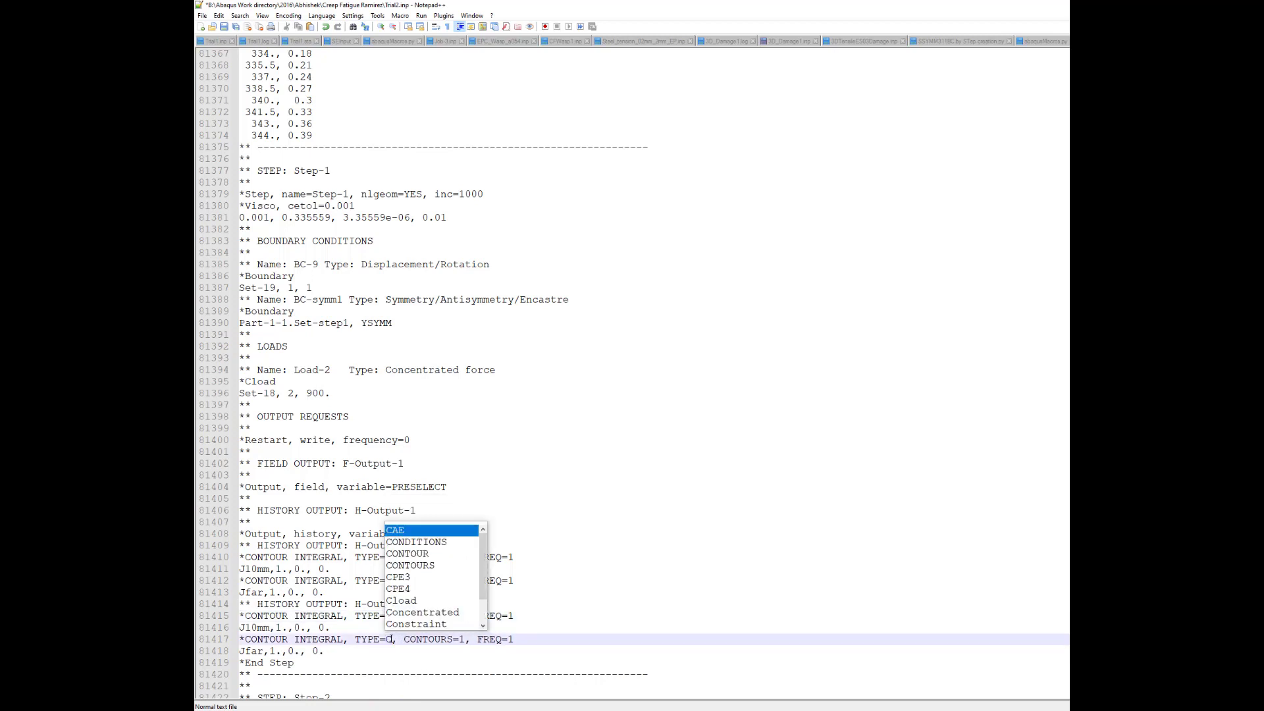
left_click(560, 581)
Copy Step-1's J and C contour integral blocks below the history output request of Step-2 and every following step through Step-23
scroll(486, 477, "down", 8)
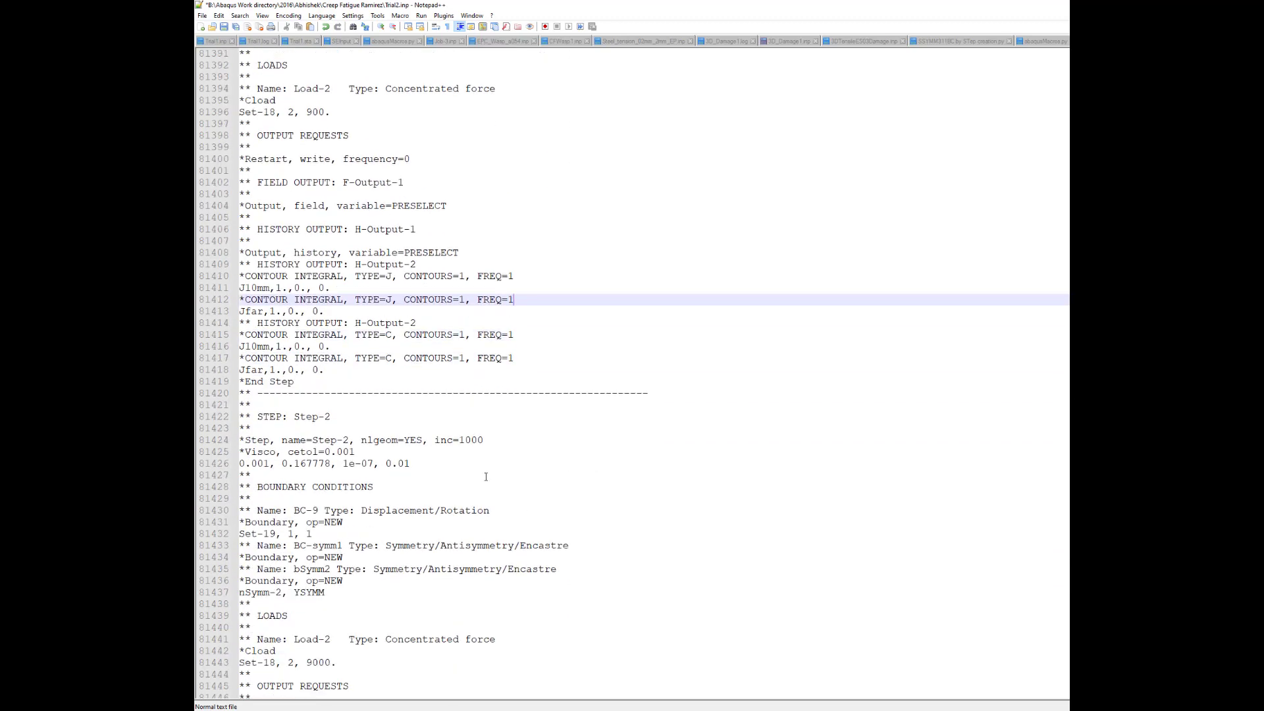
left_click(329, 369)
left_click_drag(250, 283, 242, 266)
key("ctrl+c")
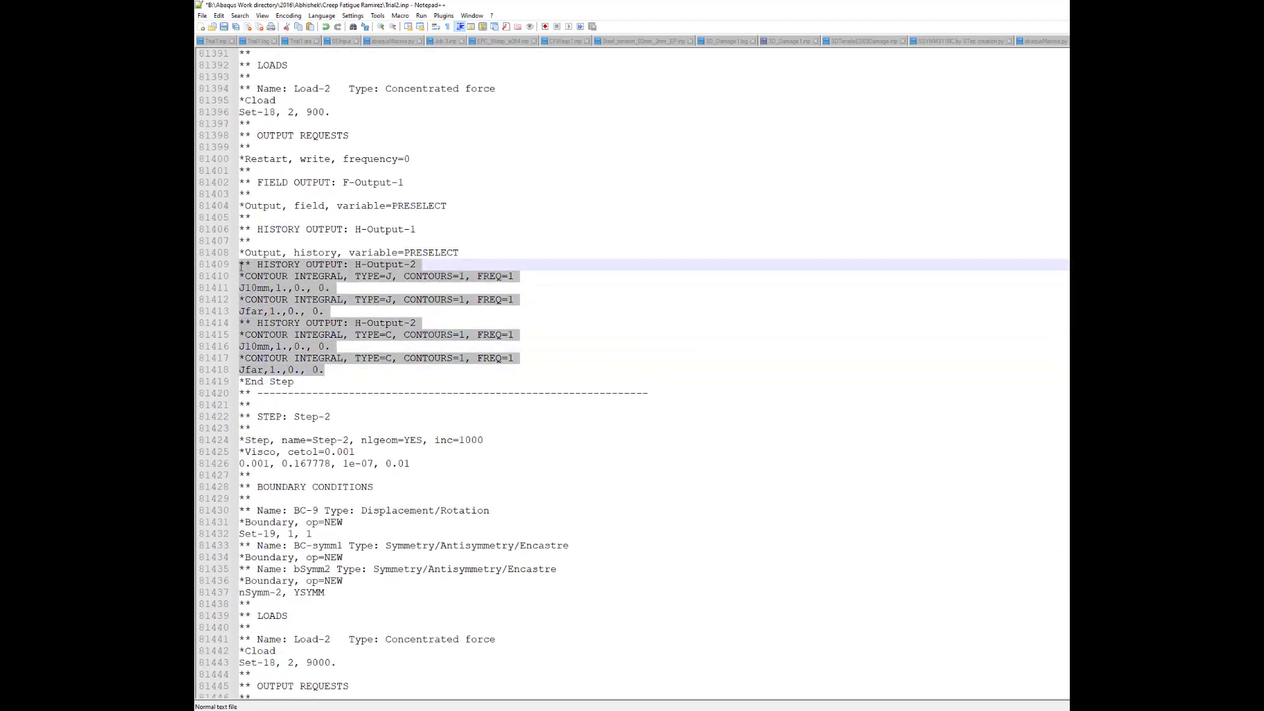
scroll(536, 336, "down", 7)
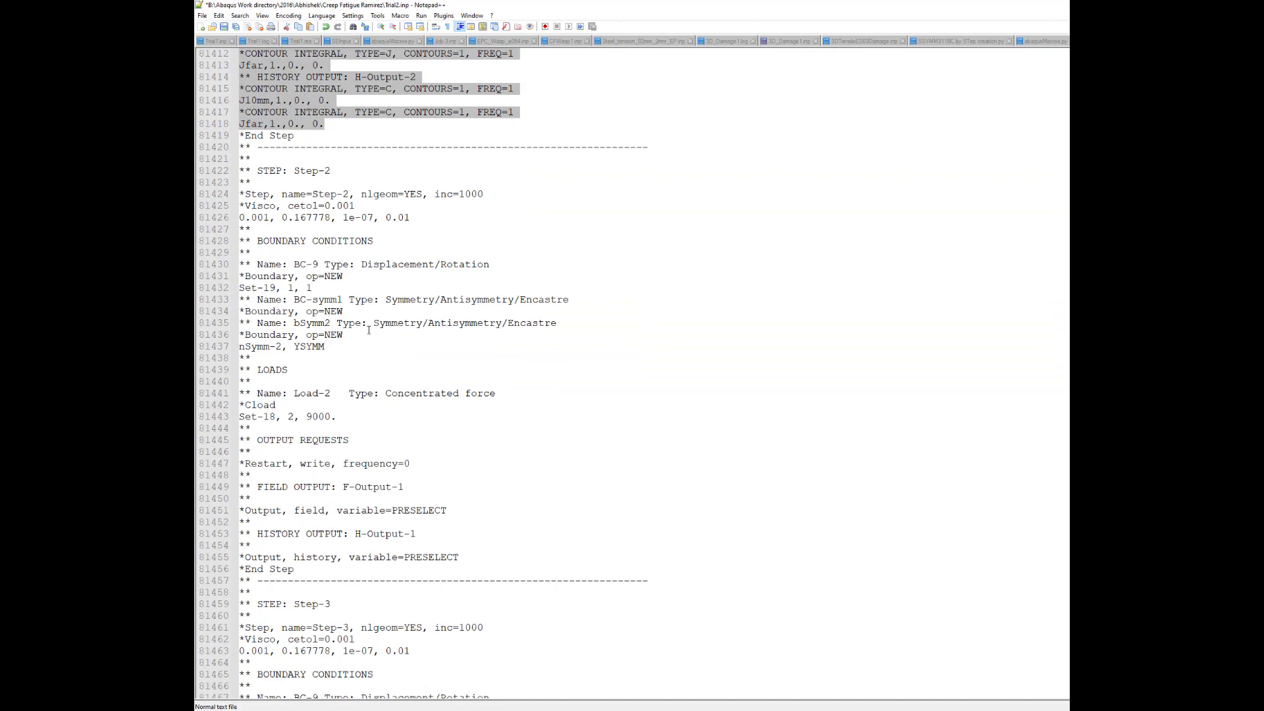
scroll(368, 331, "up", 7)
scroll(407, 430, "down", 7)
left_click(481, 557)
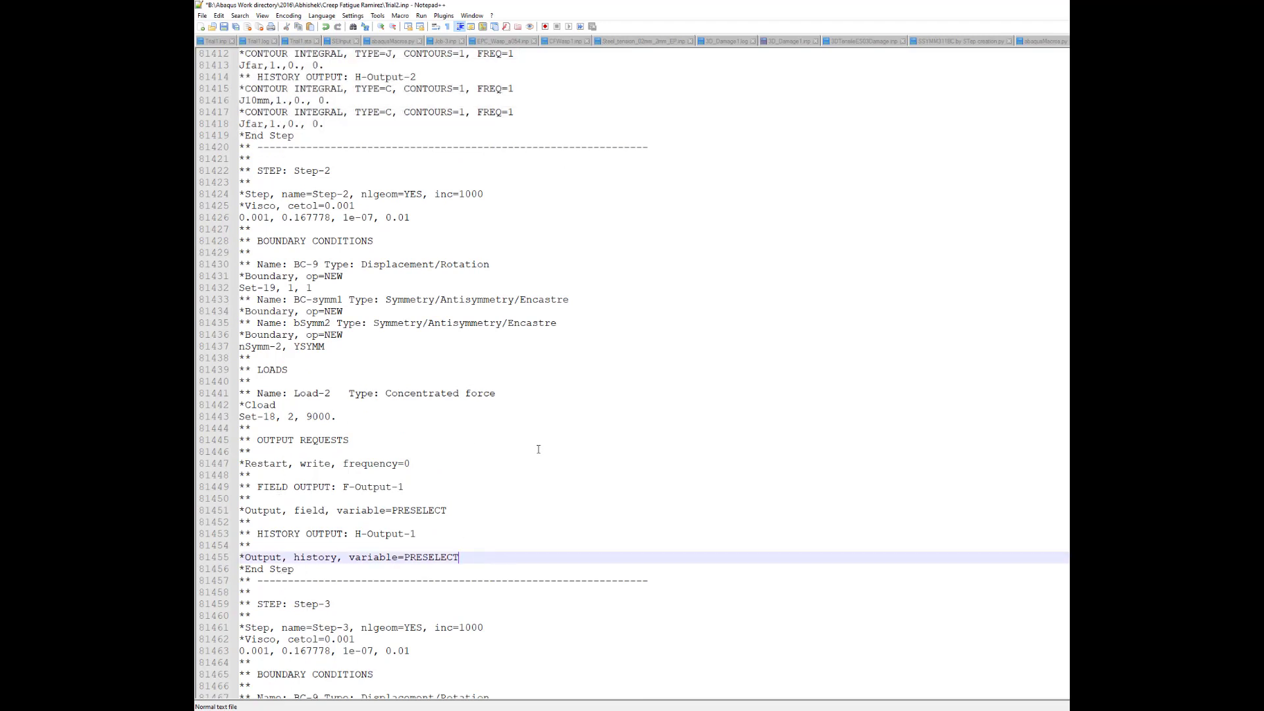
key("ctrl+v")
scroll(538, 449, "down", 9)
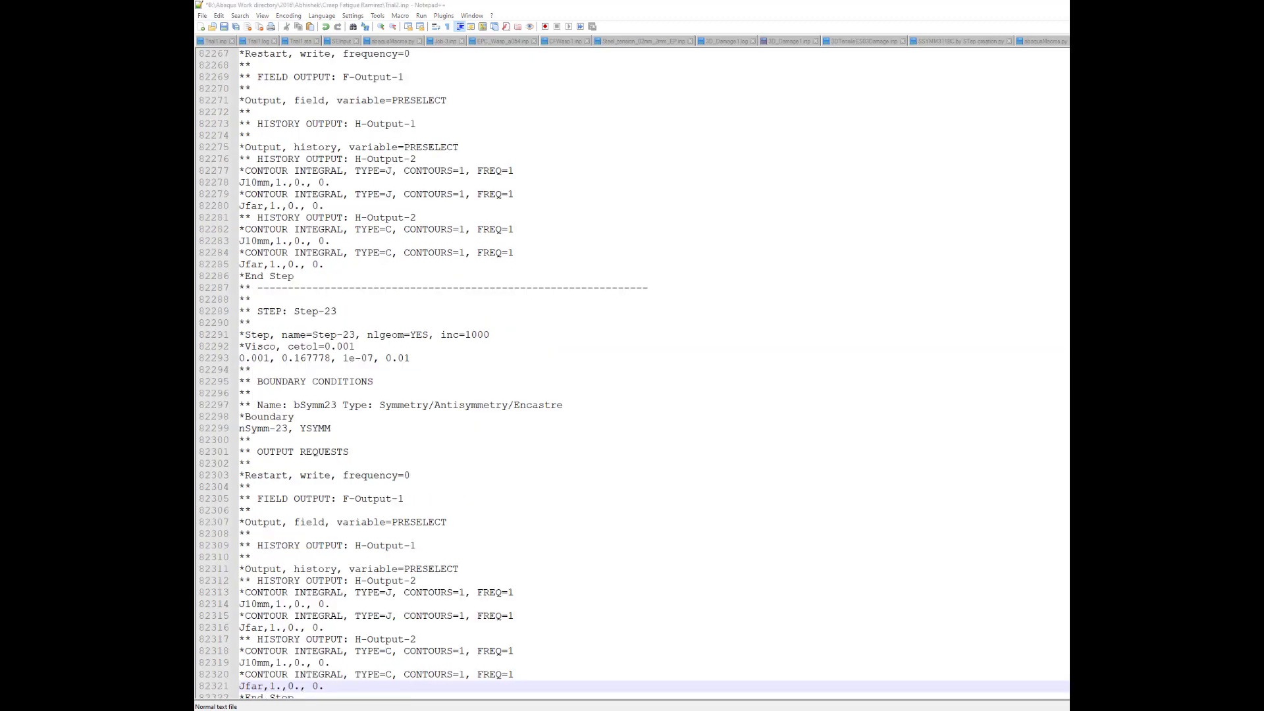
scroll(355, 579, "down", 7)
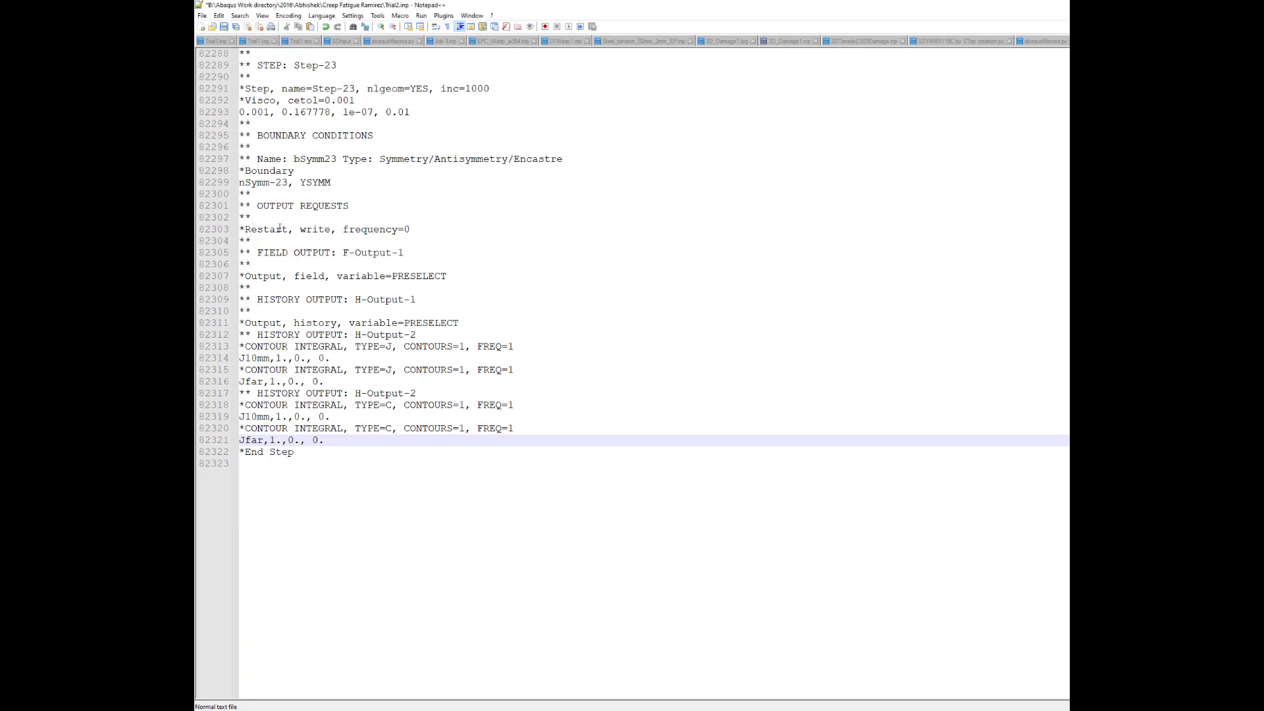
Save the edited input file under the new name CFCGNR_Ramirez1.inp in the Creep Fatigue Ramirez folder
left_click_drag(239, 229, 419, 226)
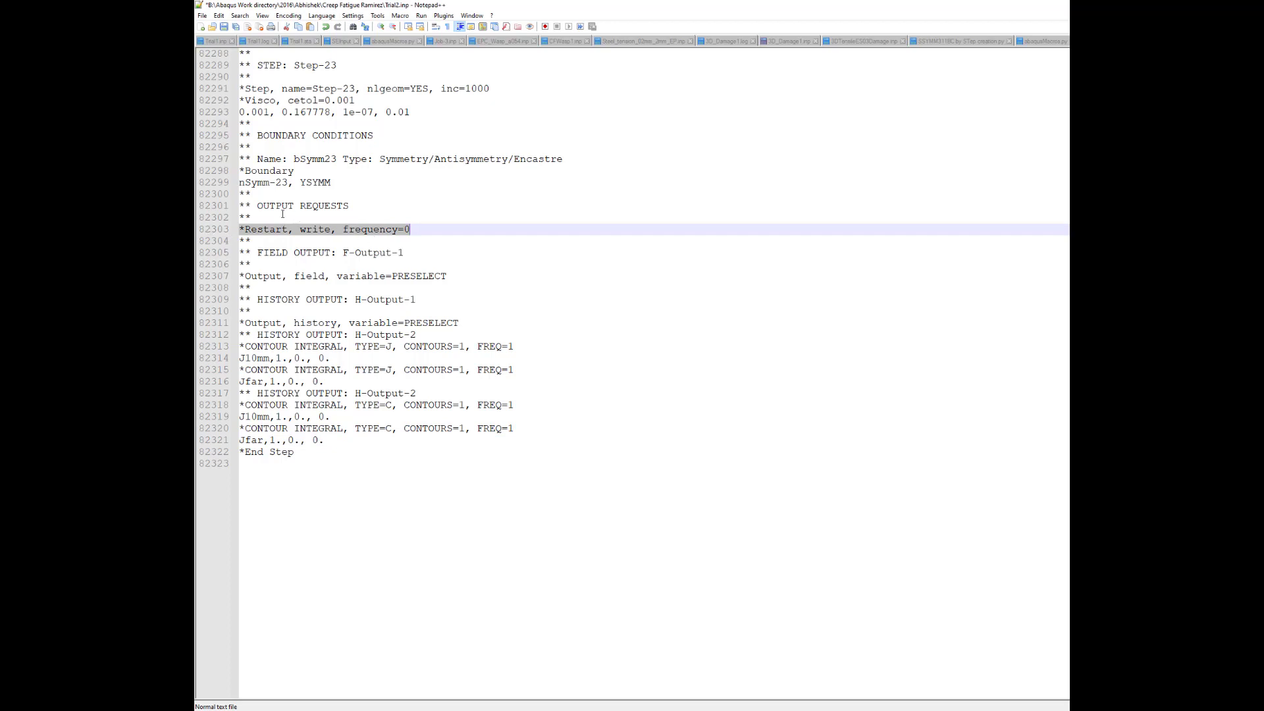
left_click(202, 16)
left_click(224, 105)
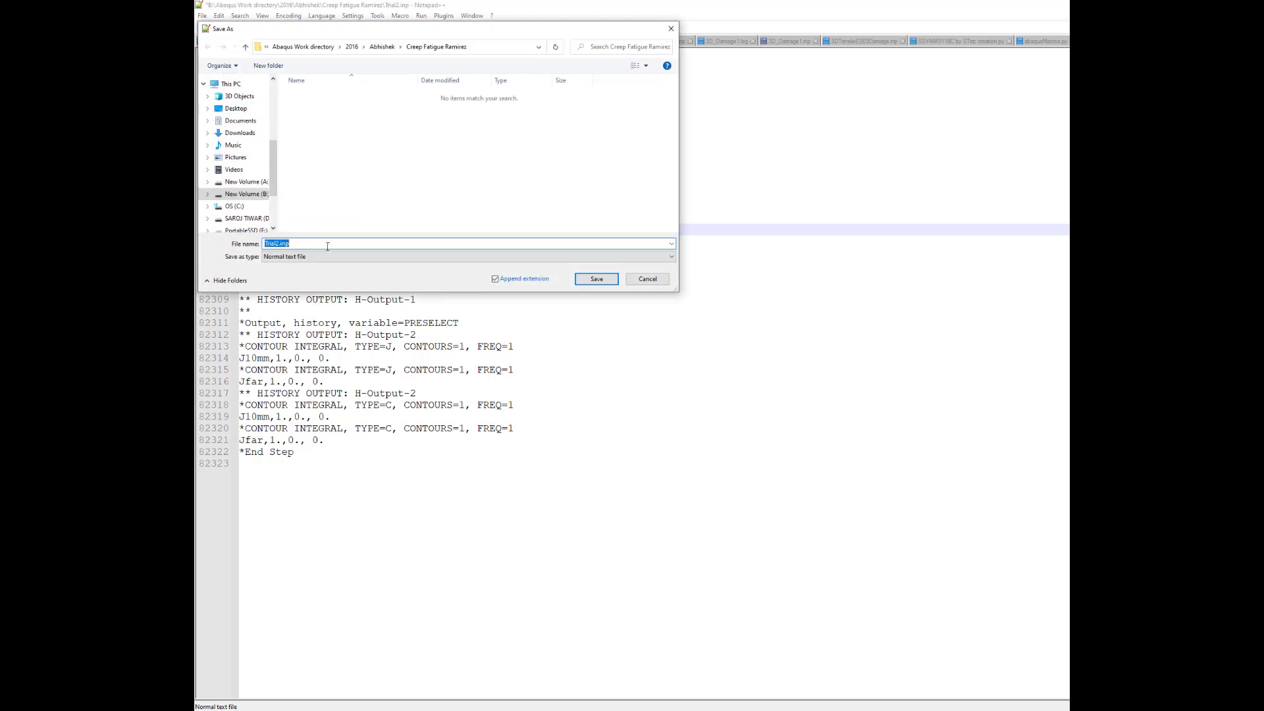
type("CFCG")
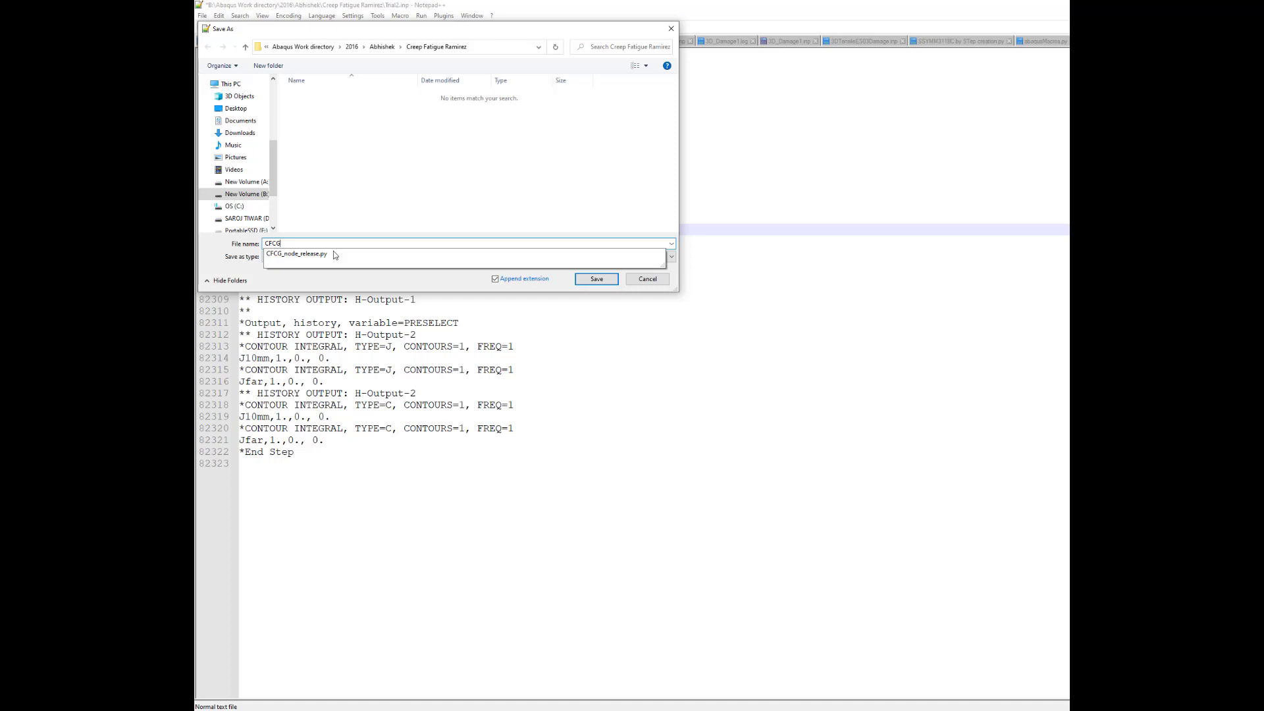
type("NR_Ramirez1.inp")
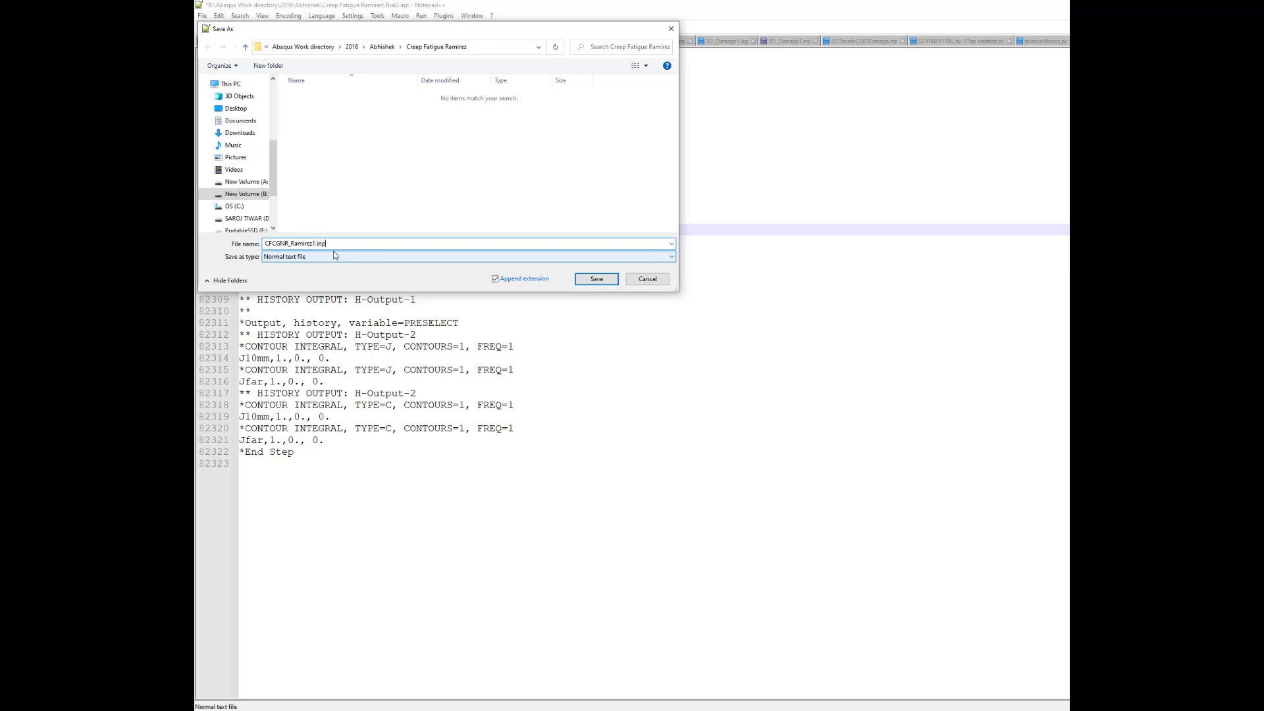
key("Return")
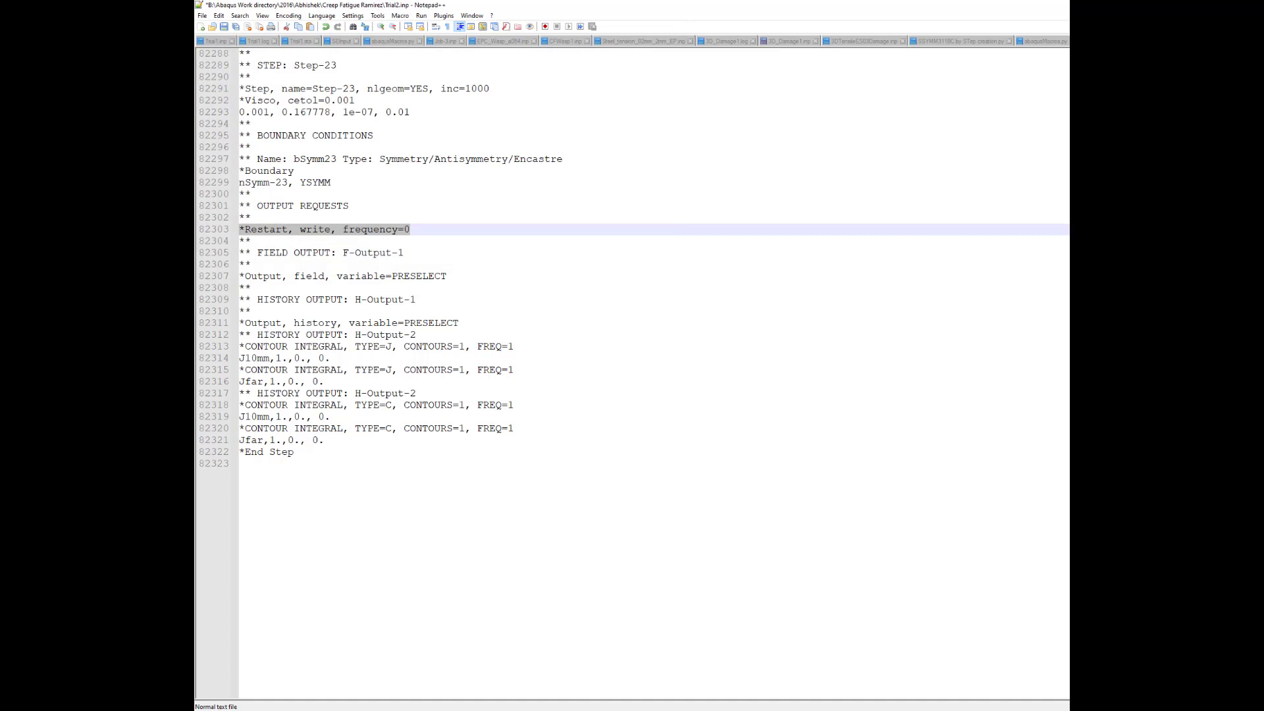
Switch to Abaqus/CAE and create a new job that uses CFCGNR_Ramirez1.inp as its input file source
mouse_move(782, 708)
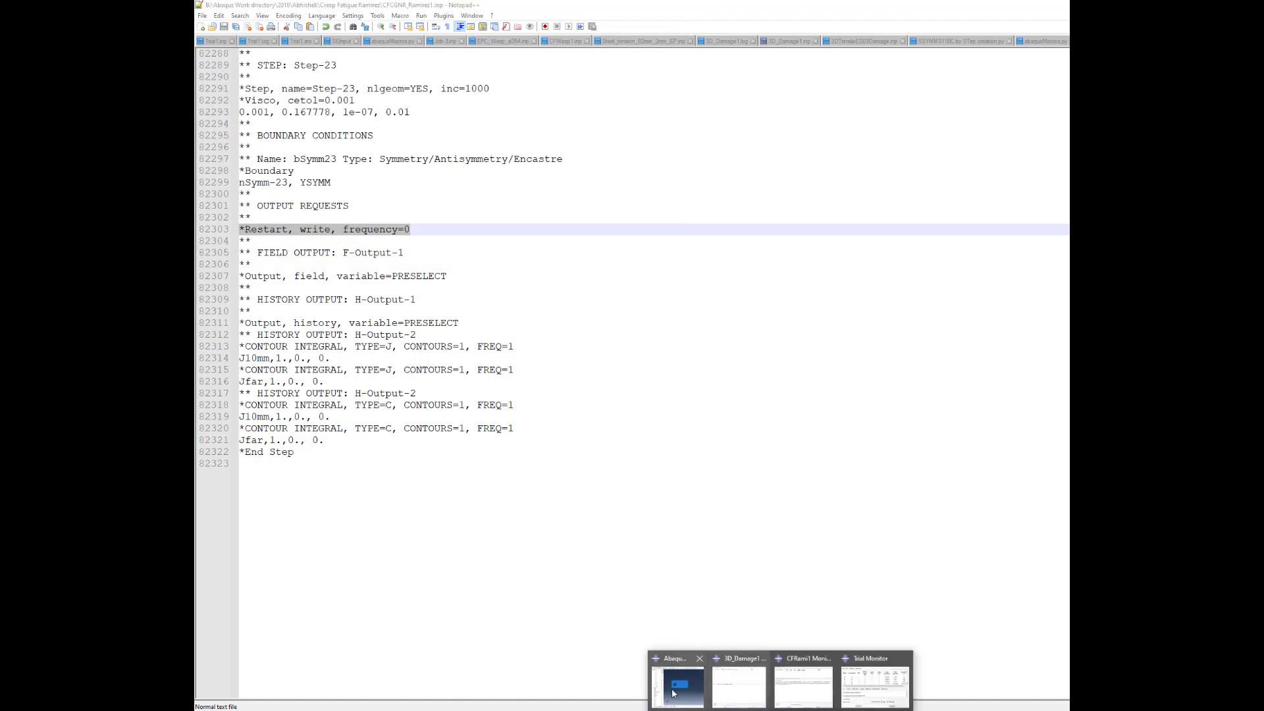
left_click(678, 682)
left_click(544, 427)
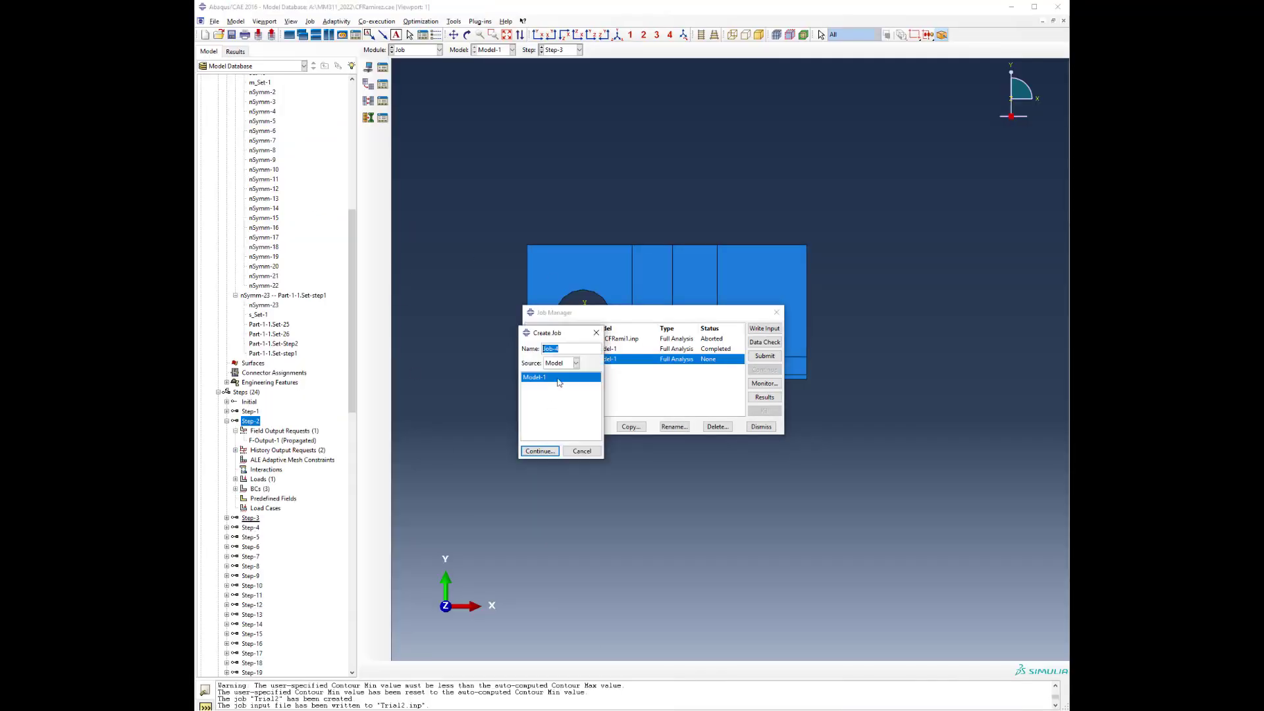
left_click(561, 363)
left_click(559, 384)
left_click(557, 378)
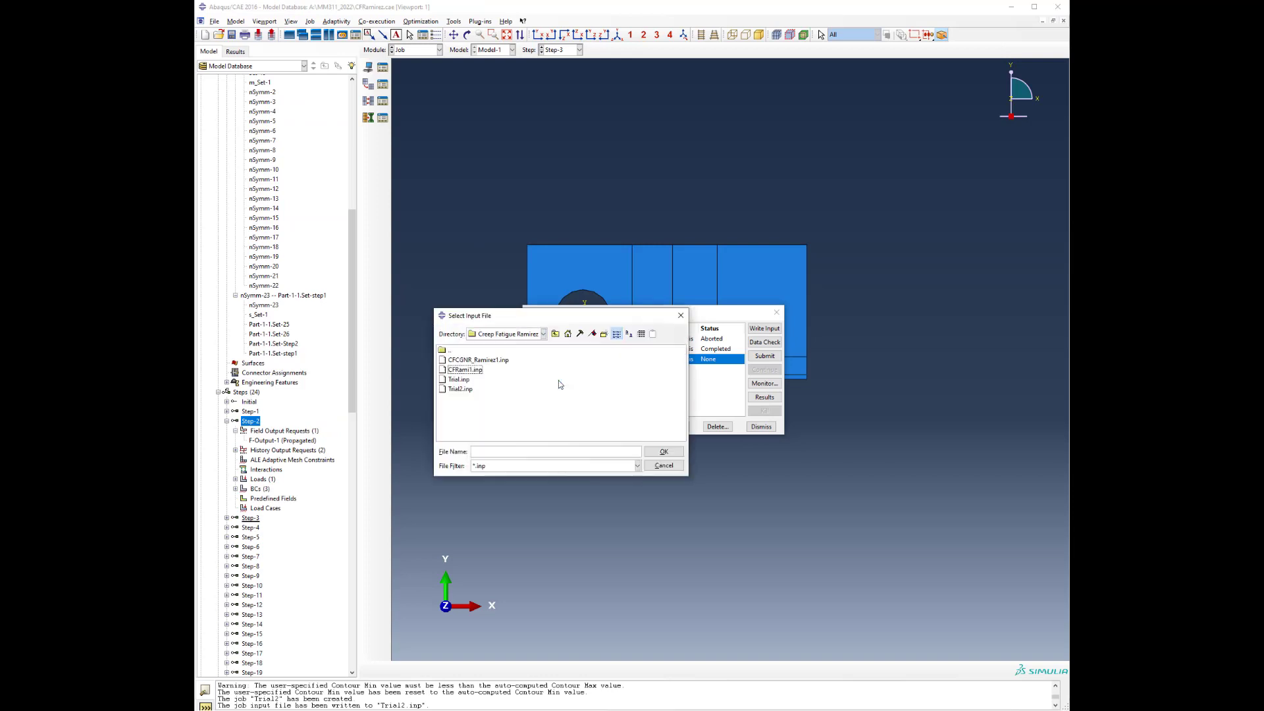
left_click(483, 360)
left_click(664, 452)
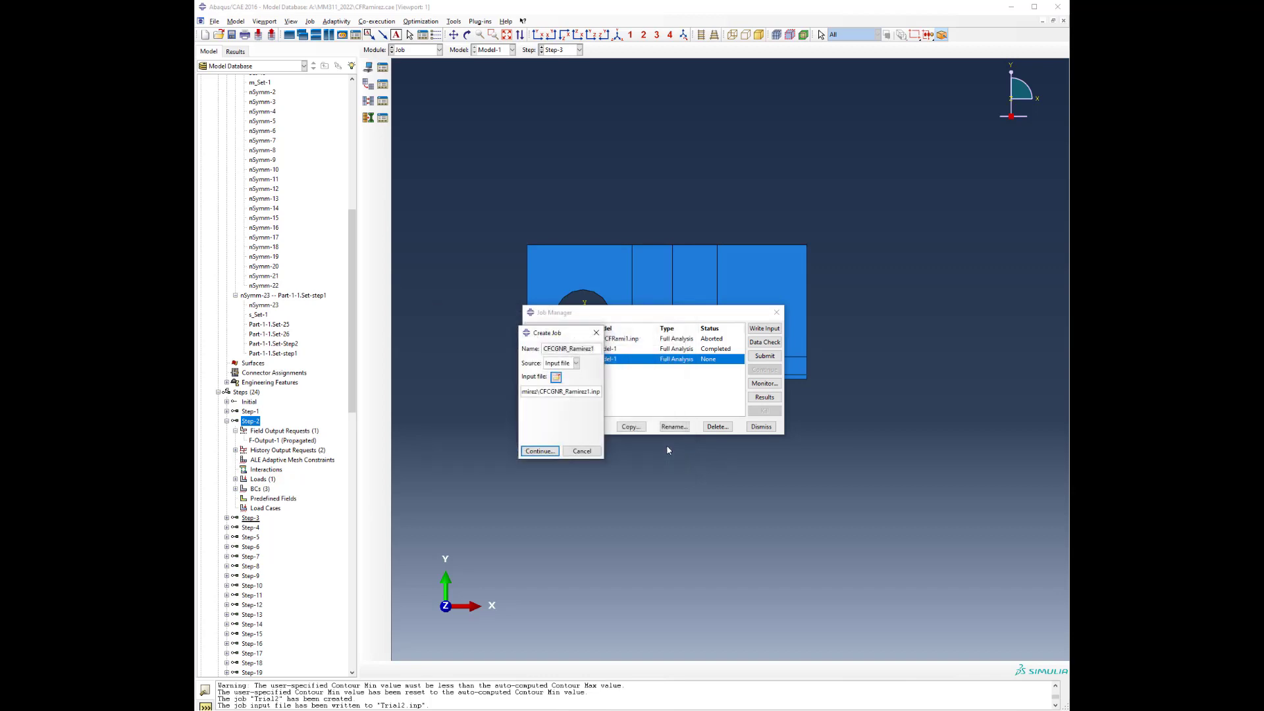
left_click(540, 451)
Set the new job to use 30 processors, choose its multiprocessing mode and accept the job settings
left_click(537, 317)
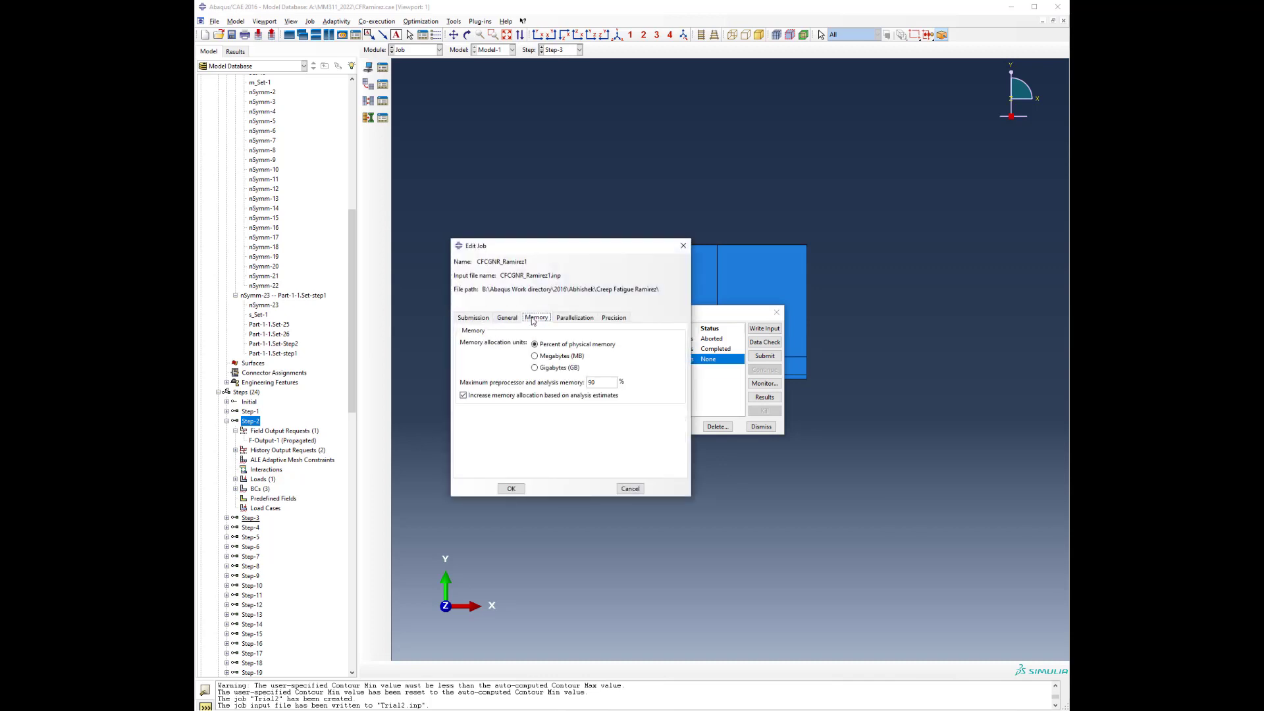
left_click(560, 396)
left_click_drag(597, 381, 558, 376)
left_click(561, 318)
left_click(522, 333)
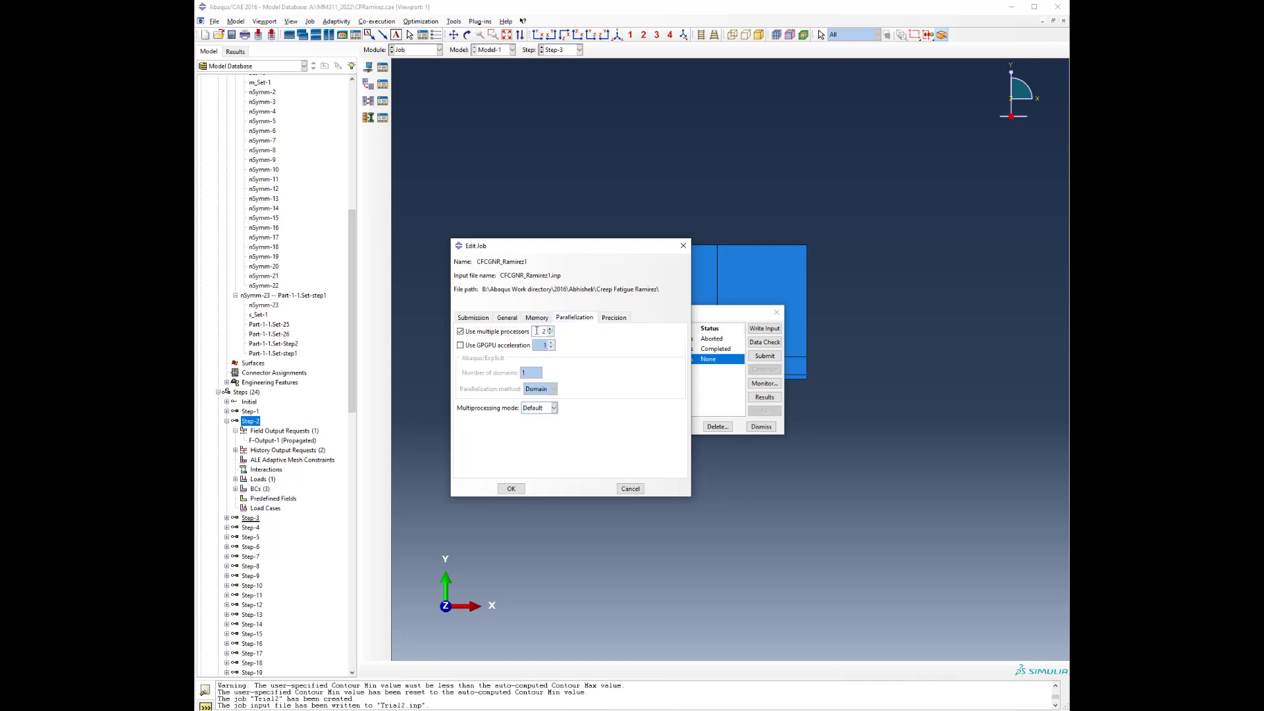
type("30")
left_click(555, 408)
left_click(528, 439)
left_click(518, 492)
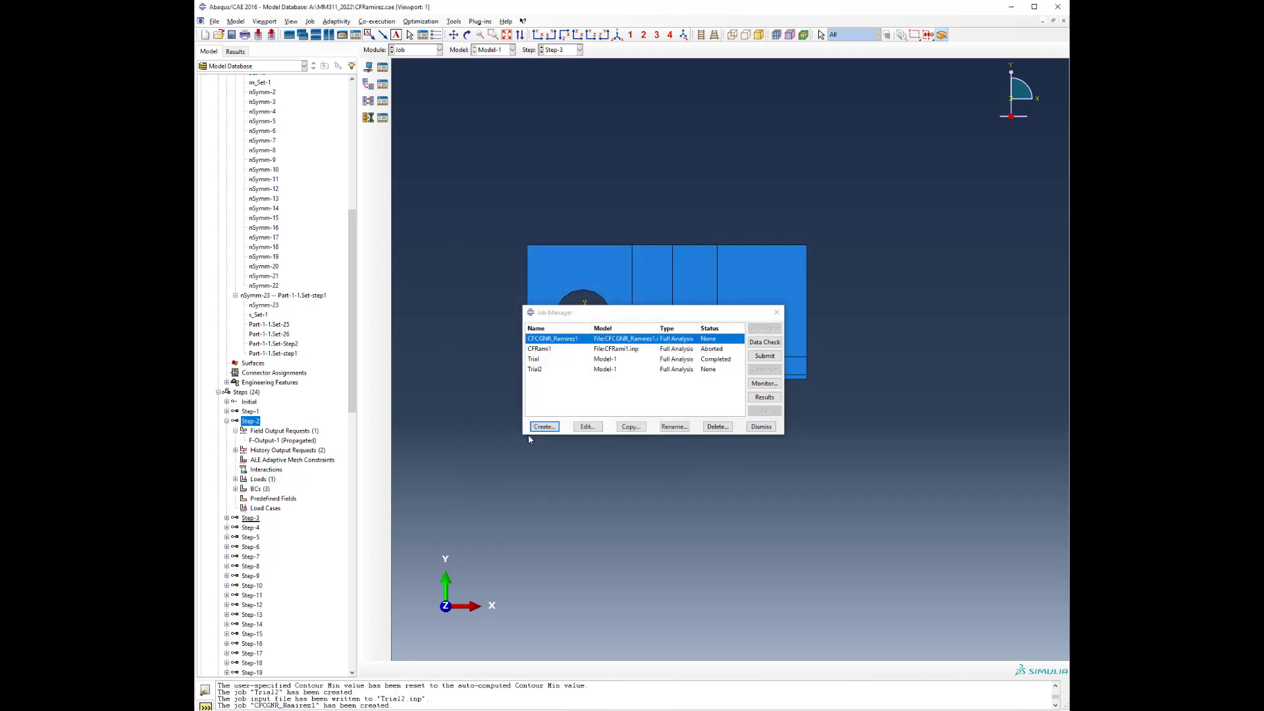
Set the work directory to the Creep Fatigue Ramirez folder and submit the CFCGNR_Ramirez1 job
left_click(215, 22)
left_click(246, 73)
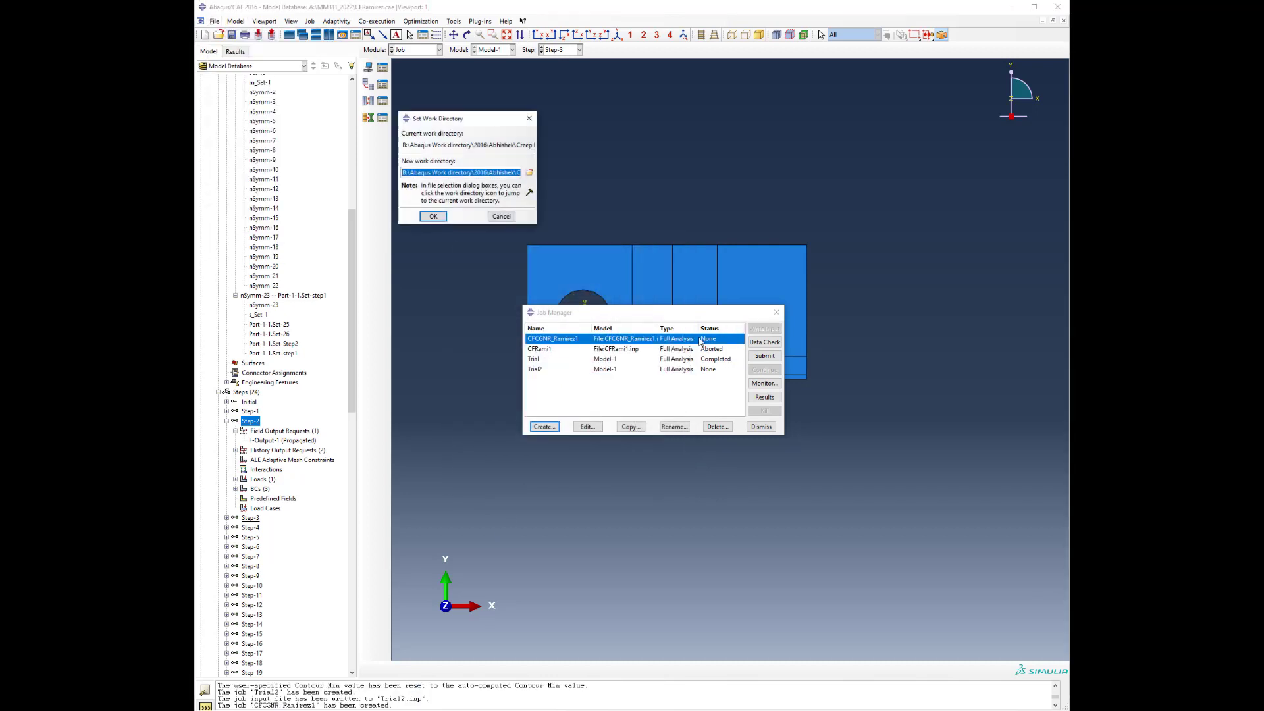
left_click(530, 173)
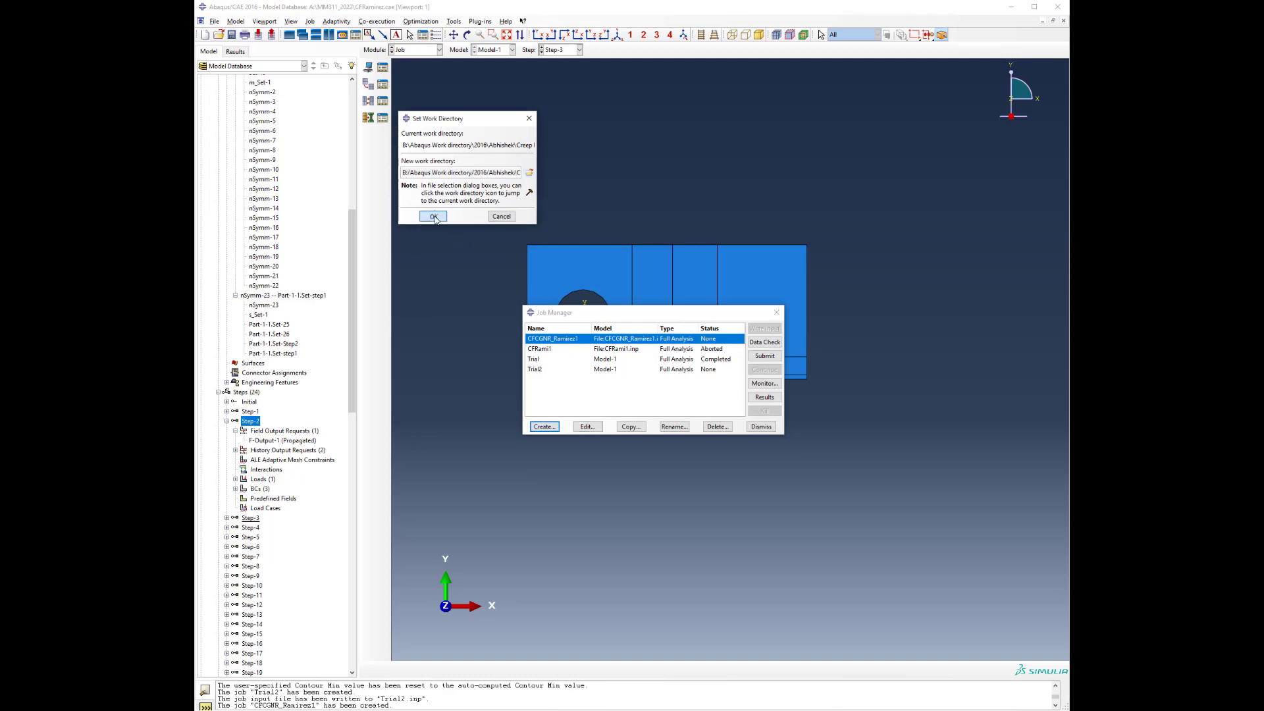
left_click(434, 216)
left_click(773, 357)
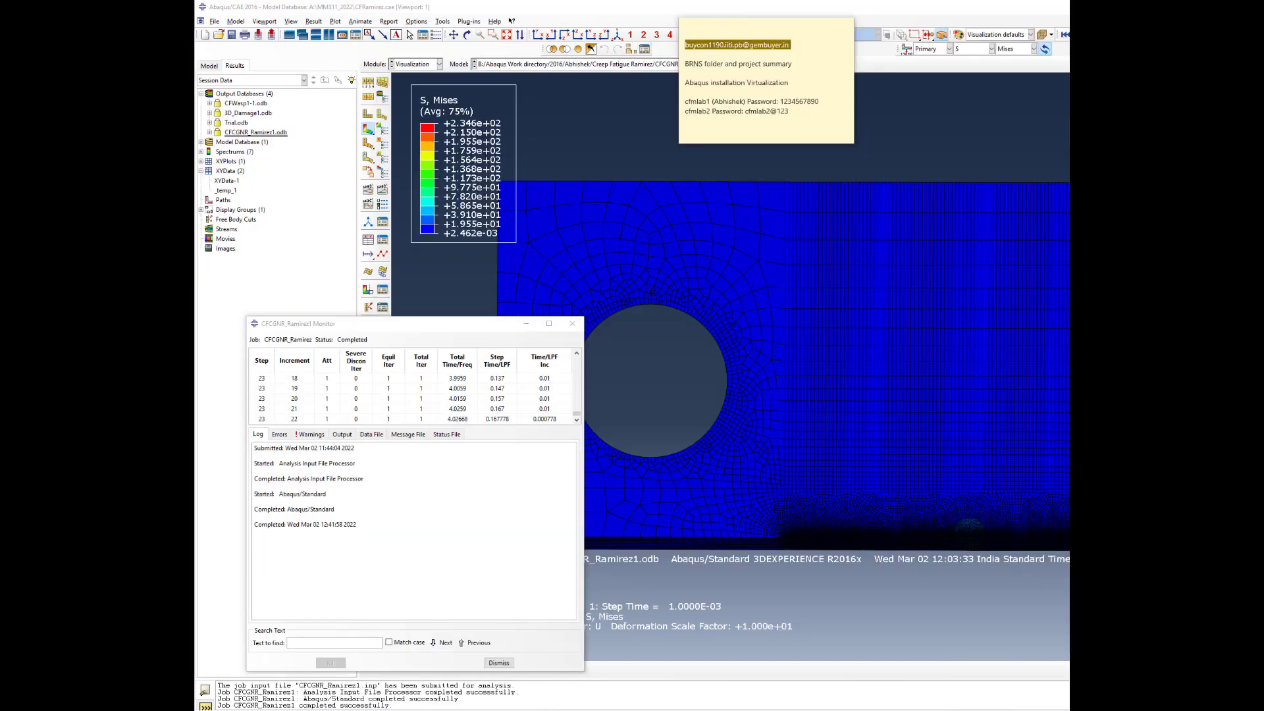
Close the sticky note and the job monitor covering the stress results
left_click(800, 26)
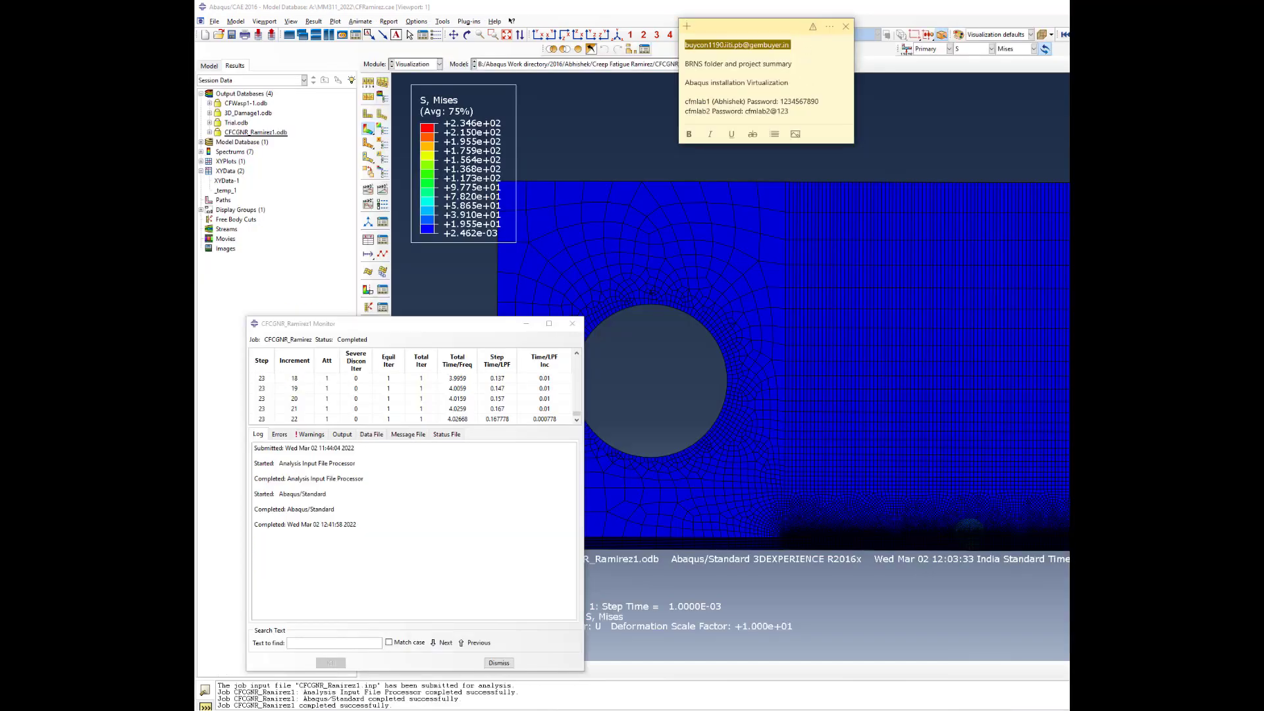
key("ctrl+w")
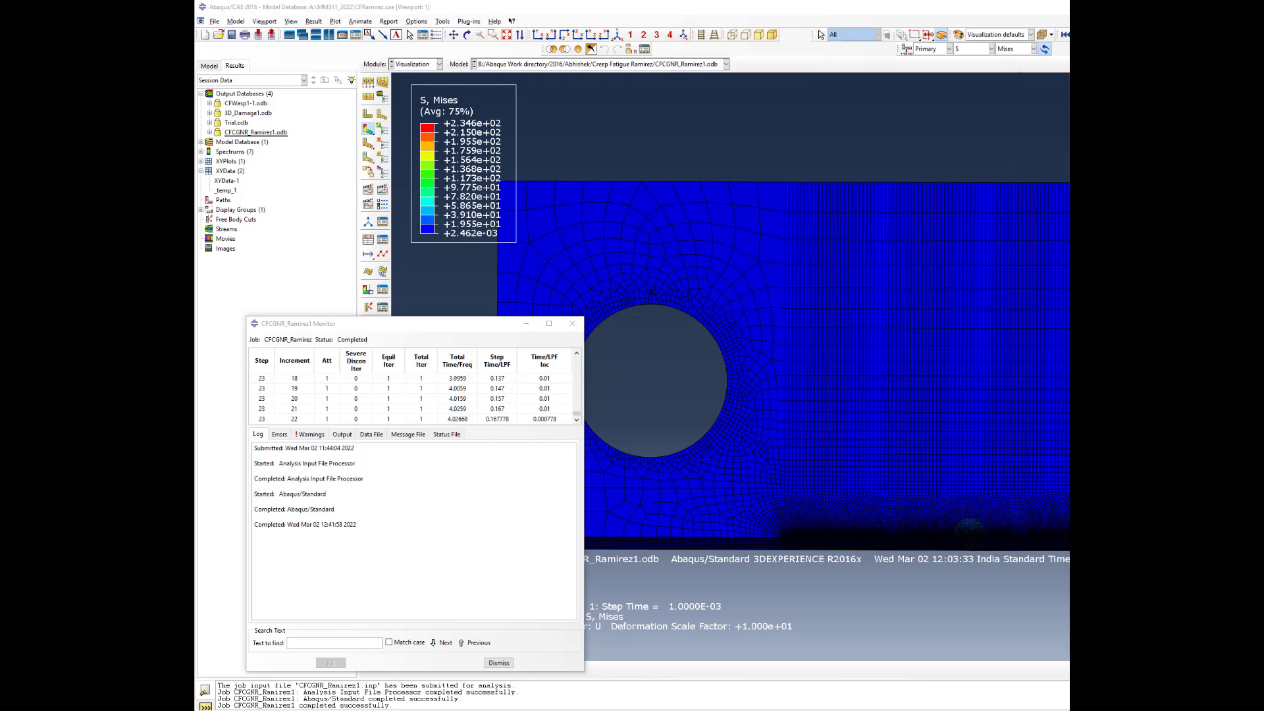
key("Escape")
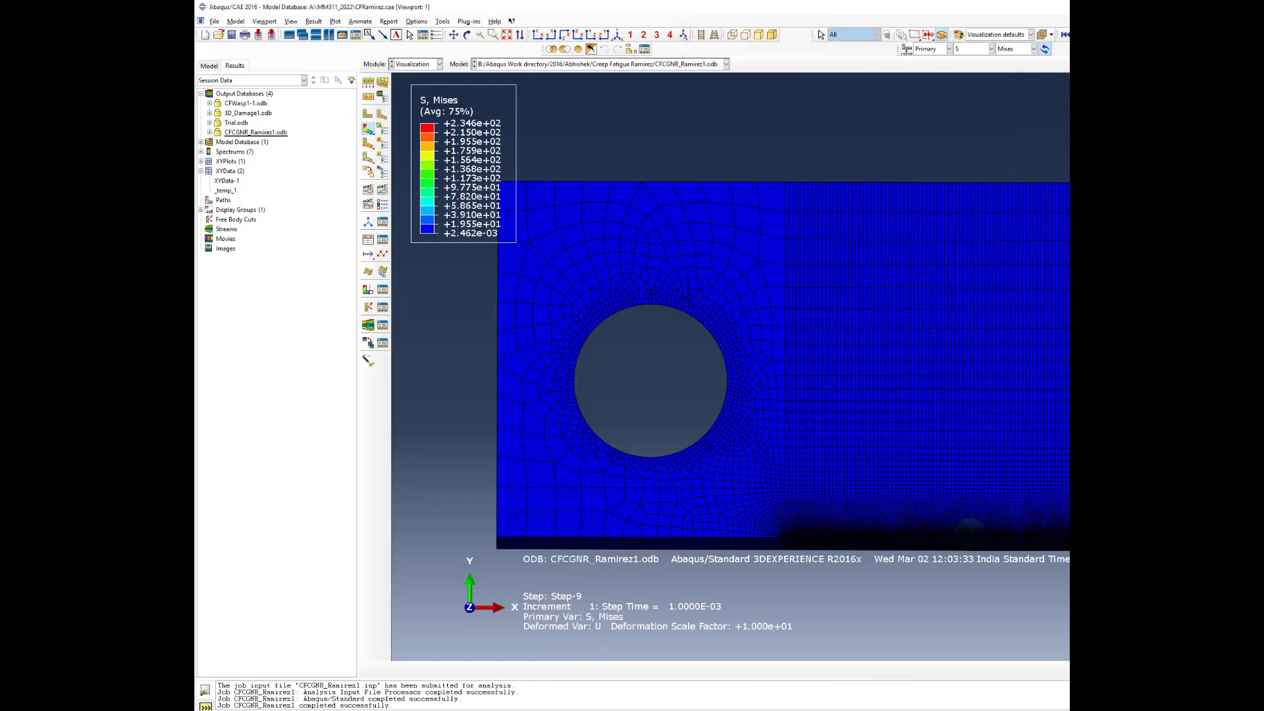
Resize the results window and examine the Mises stress around the crack tip in the first frame of Step-9
left_click_drag(1024, 286, 1070, 289)
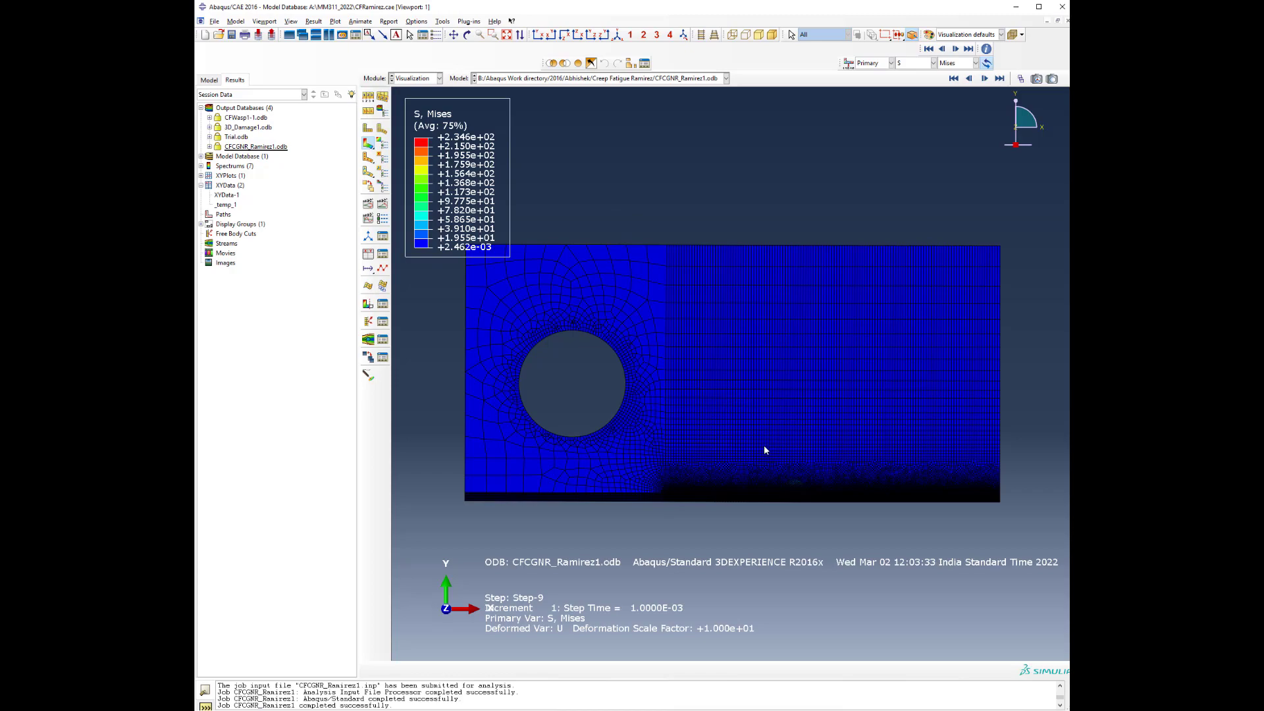
scroll(763, 446, "up", 3)
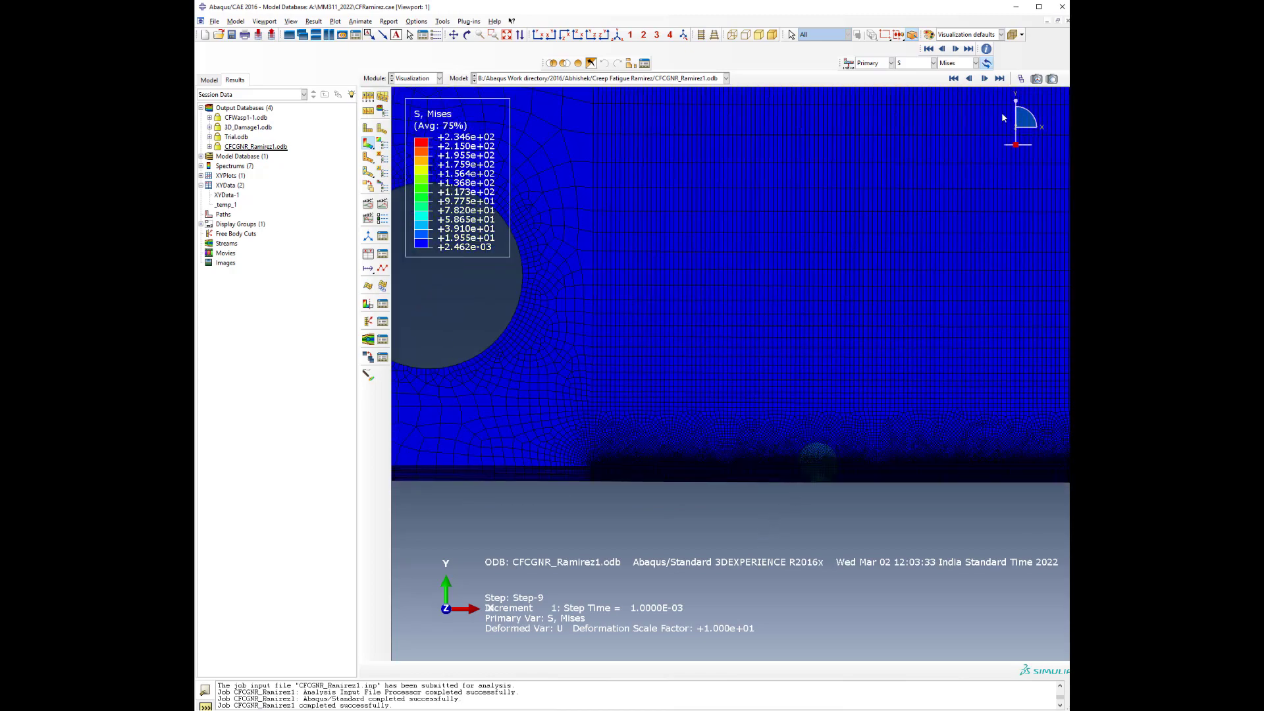
left_click(954, 79)
scroll(816, 486, "up", 4)
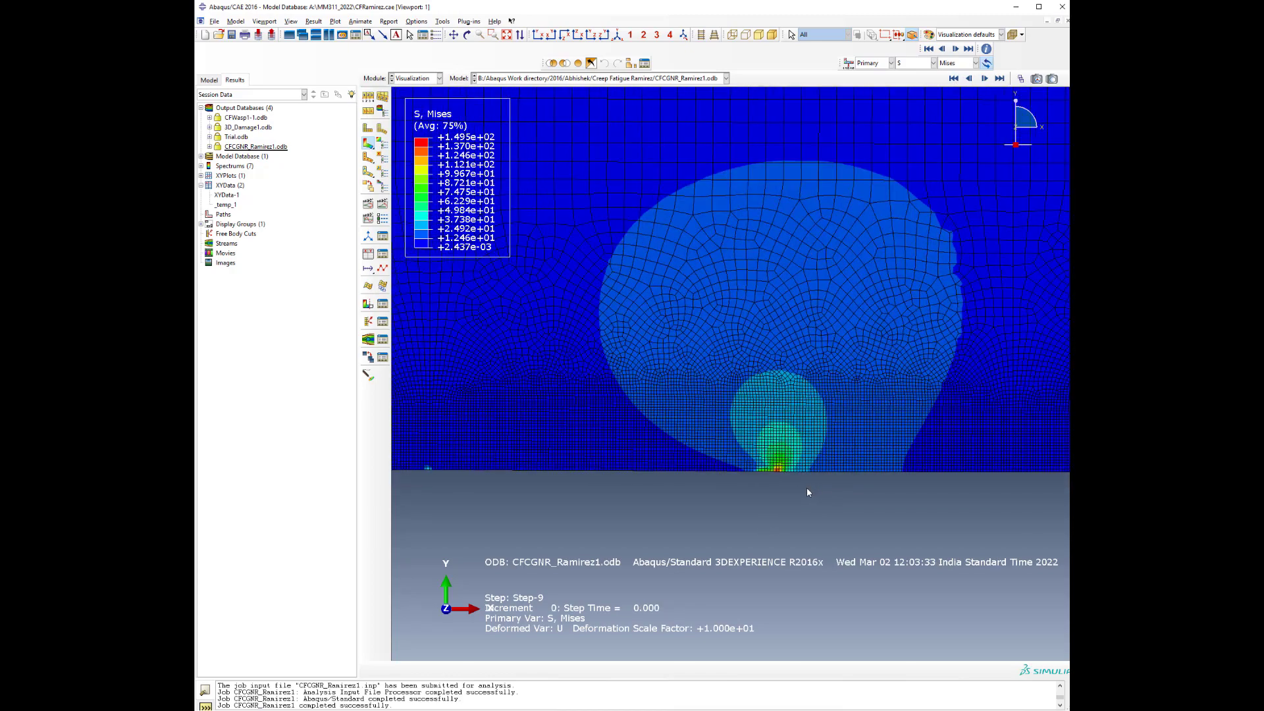
Move the displayed results to frame 1 of Step-1 and plot the PEEQ contour
left_click(1020, 78)
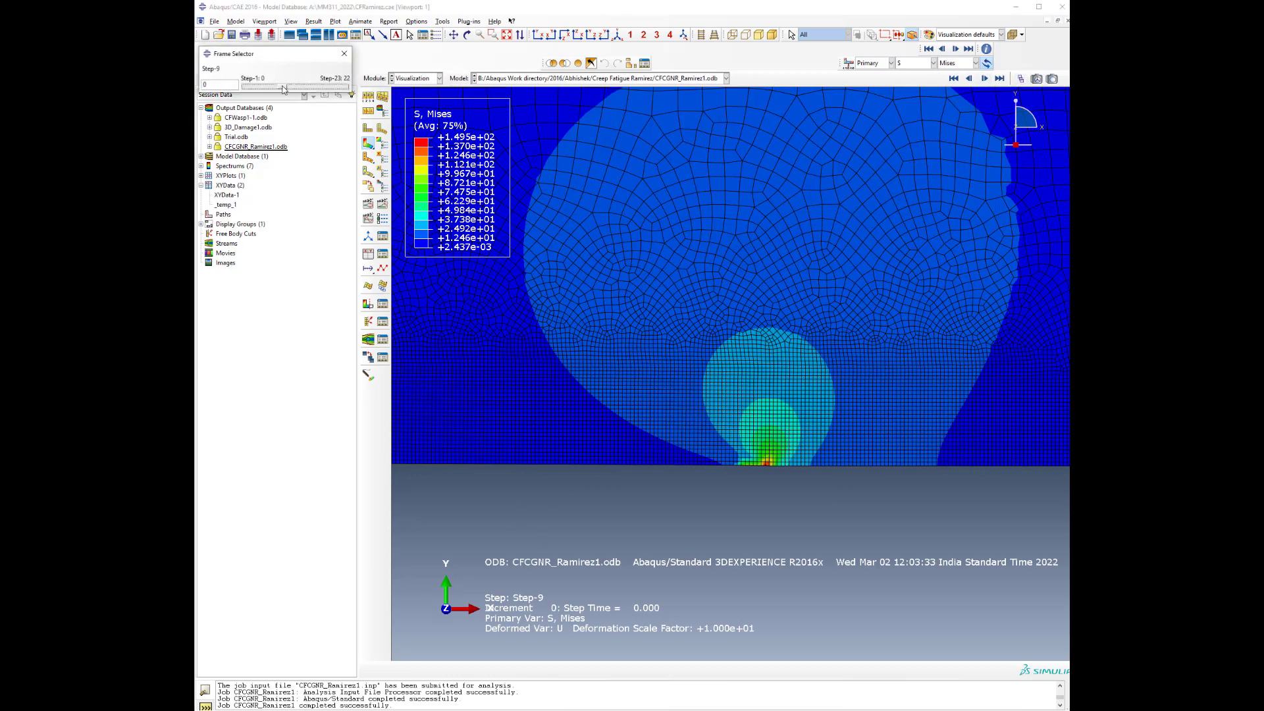
left_click_drag(284, 89, 246, 86)
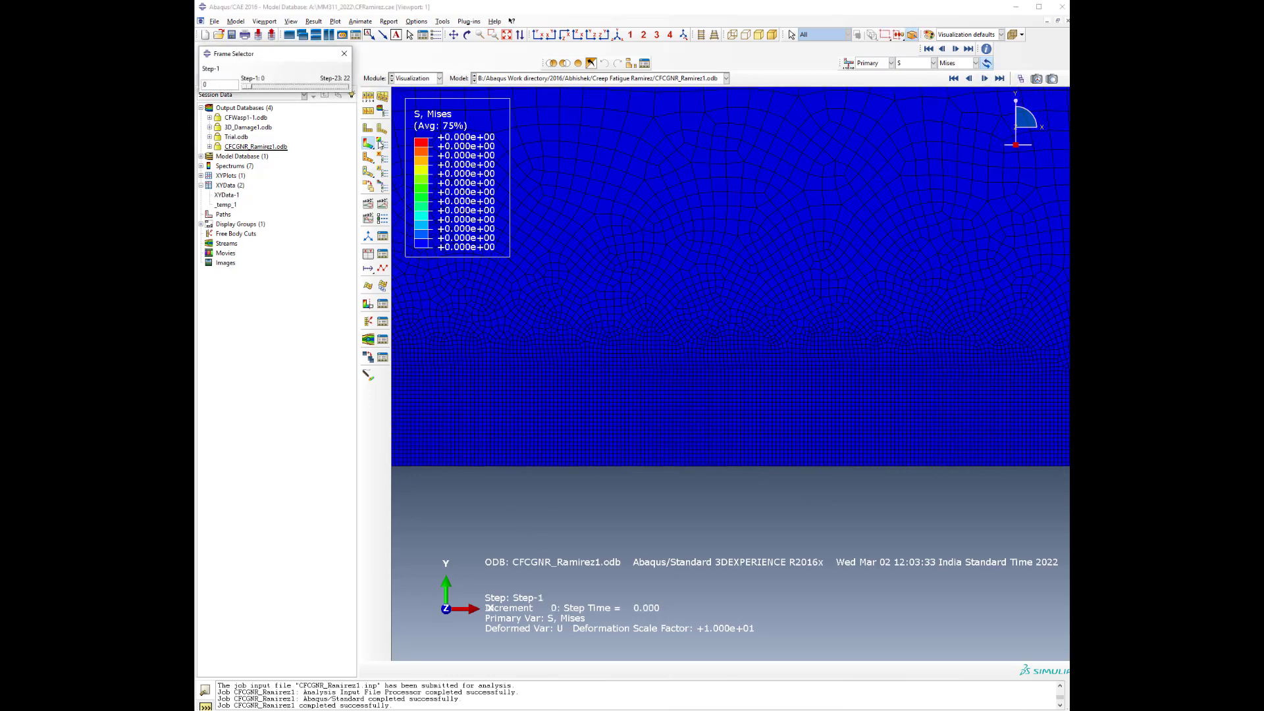
left_click(986, 78)
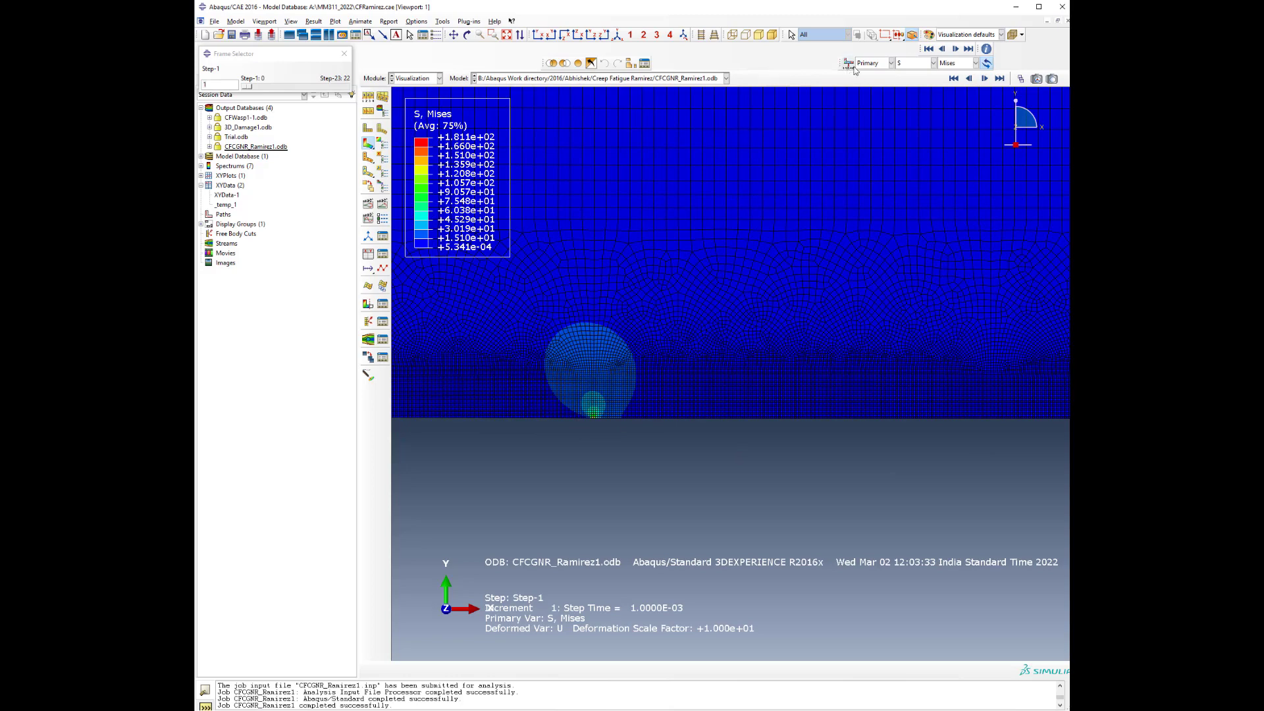
left_click(909, 64)
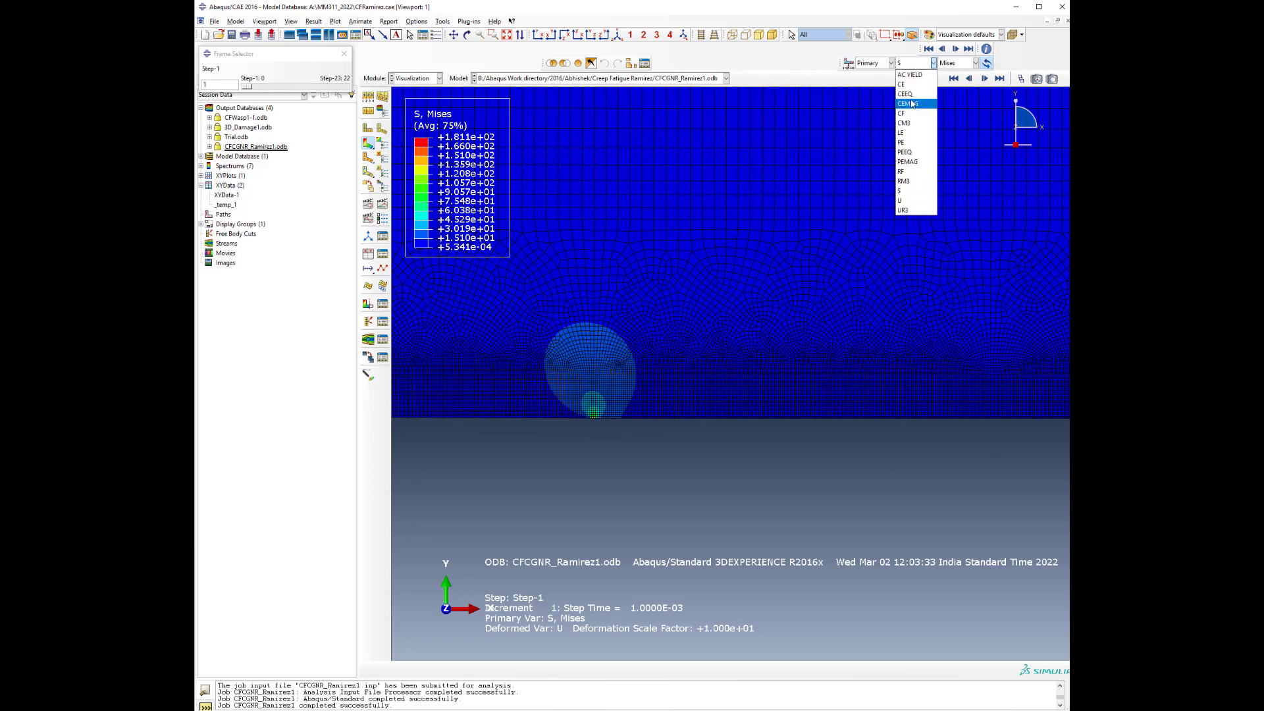
left_click(906, 153)
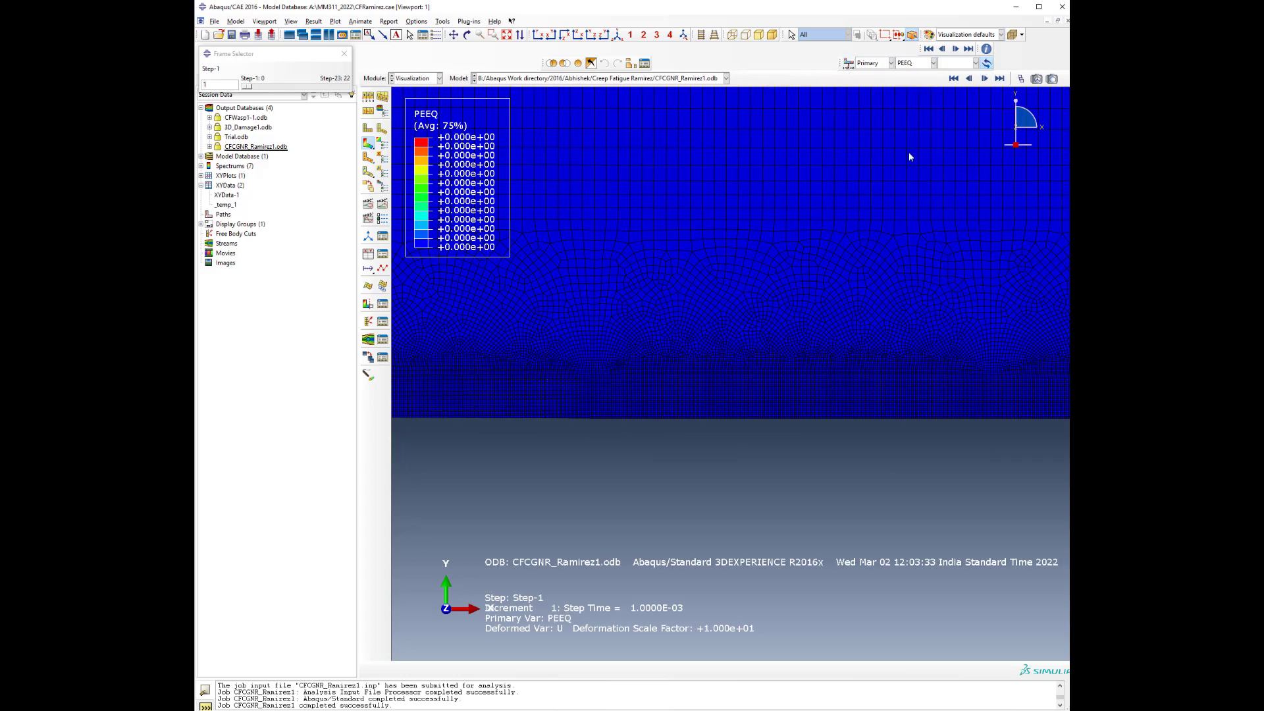
Plot the CEEQ contour and advance the displayed results to frame 8 of Step-1
left_click(912, 66)
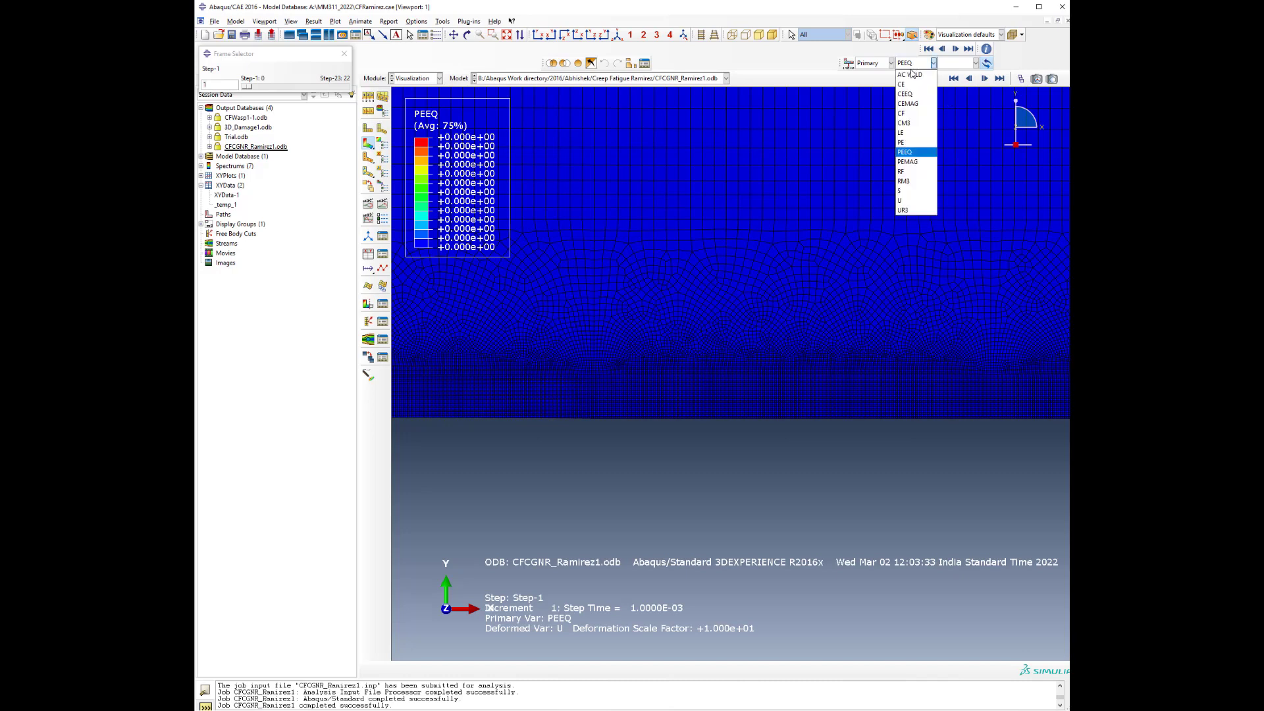
left_click(923, 96)
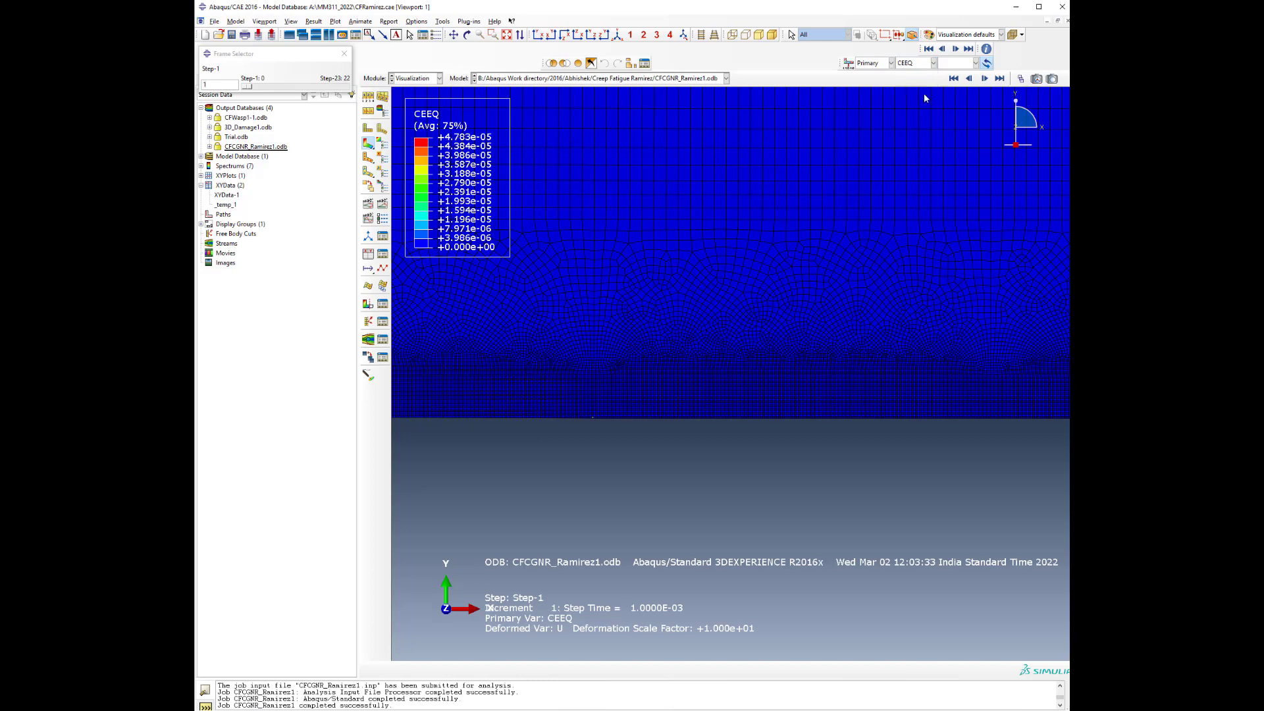
left_click(984, 79)
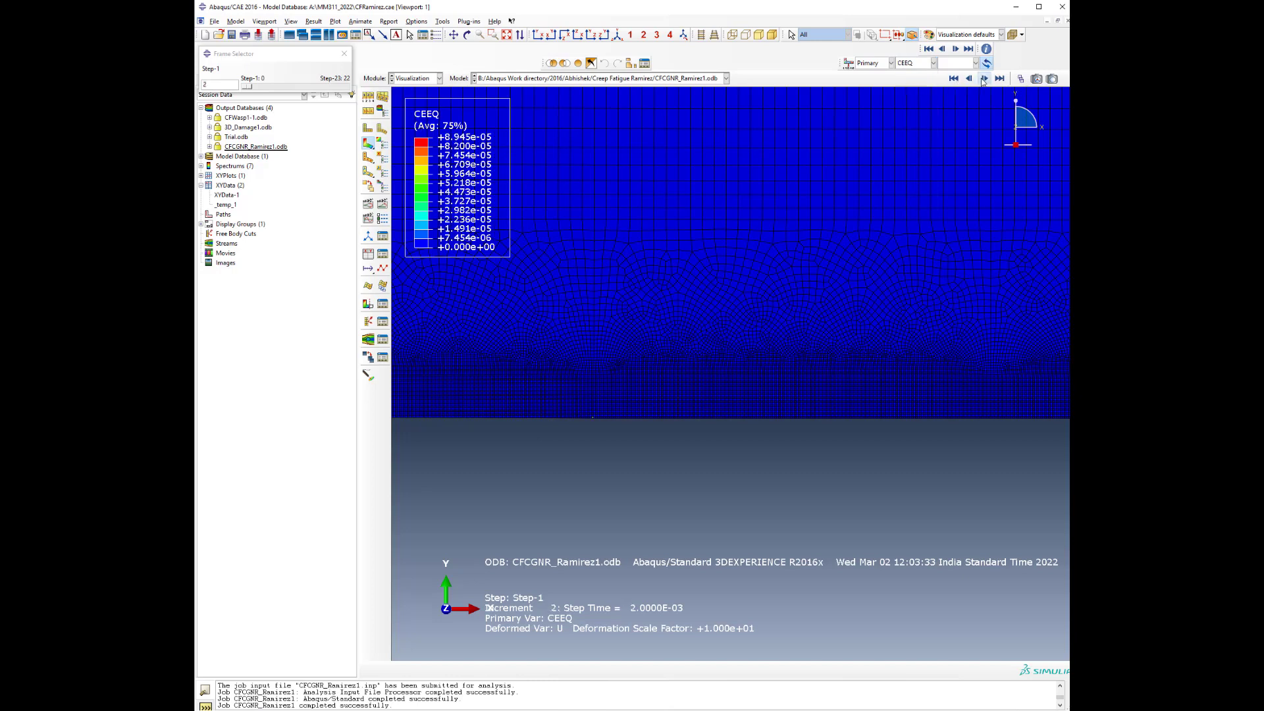
left_click(984, 78)
left_click(984, 79)
left_click(984, 78)
left_click(984, 79)
left_click(985, 78)
left_click(984, 79)
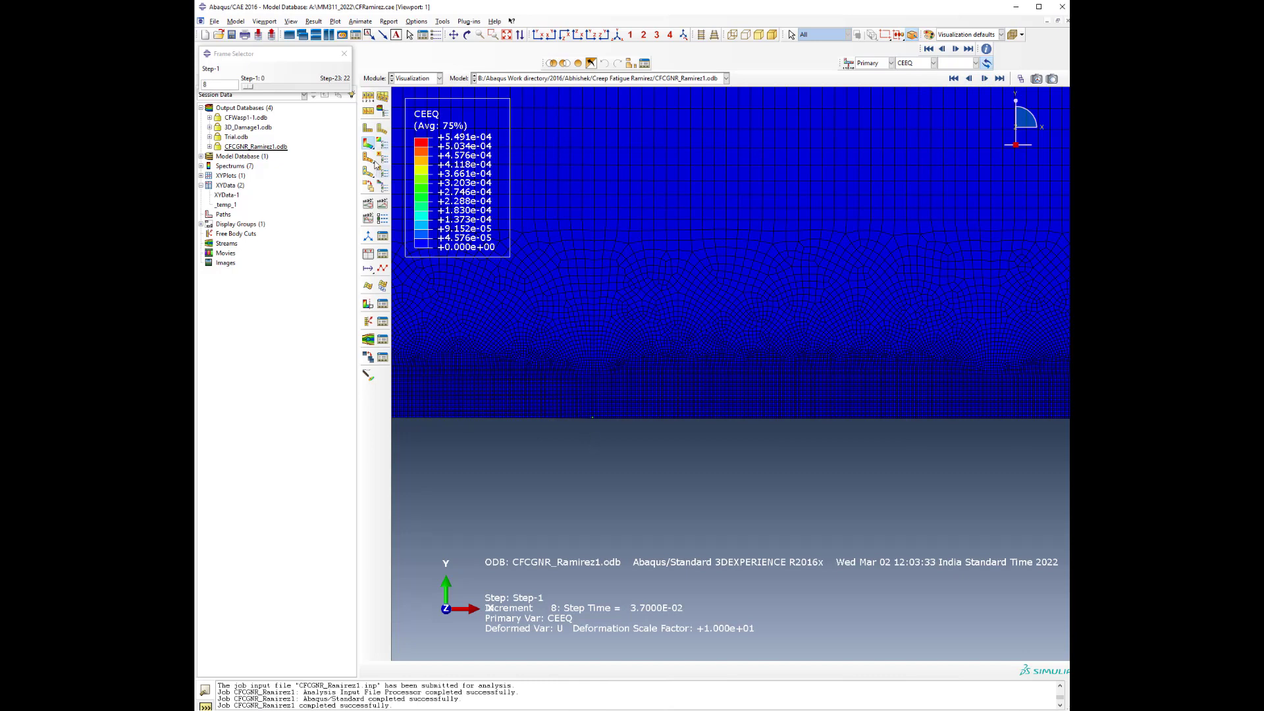
Animate the CEEQ time history and try a minimum contour limit of 0.0001
left_click(383, 204)
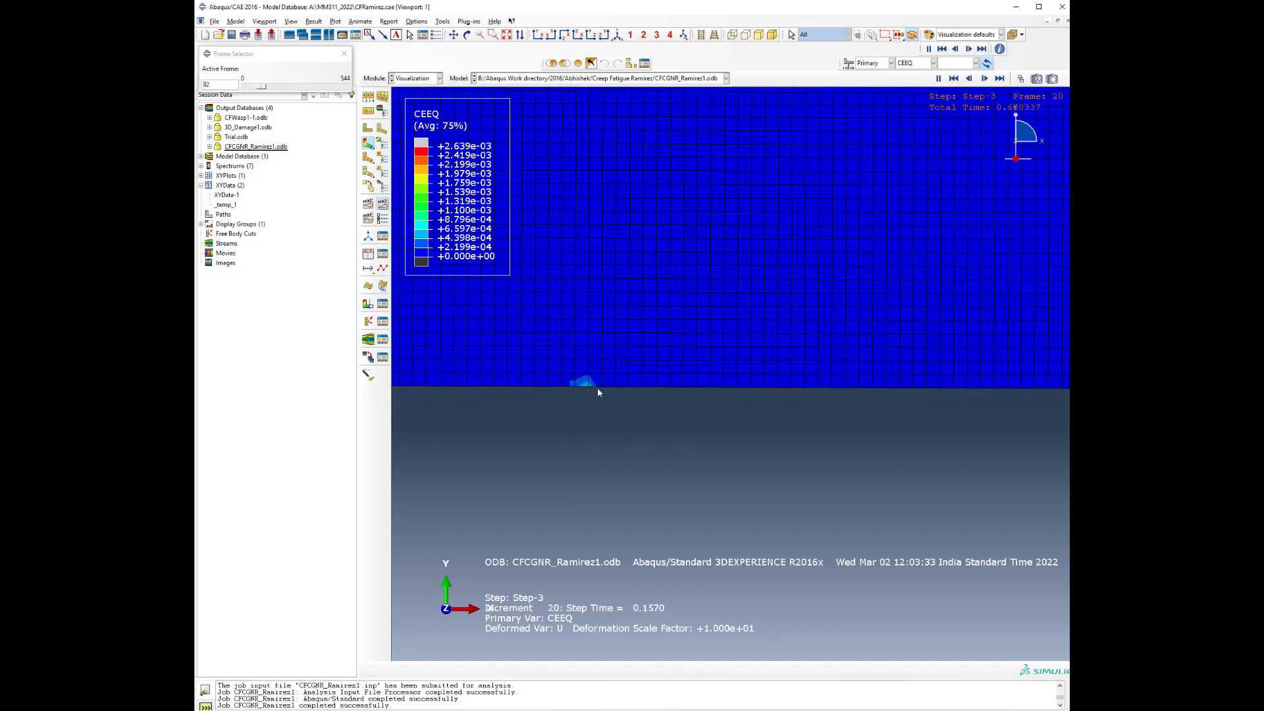
left_click(382, 145)
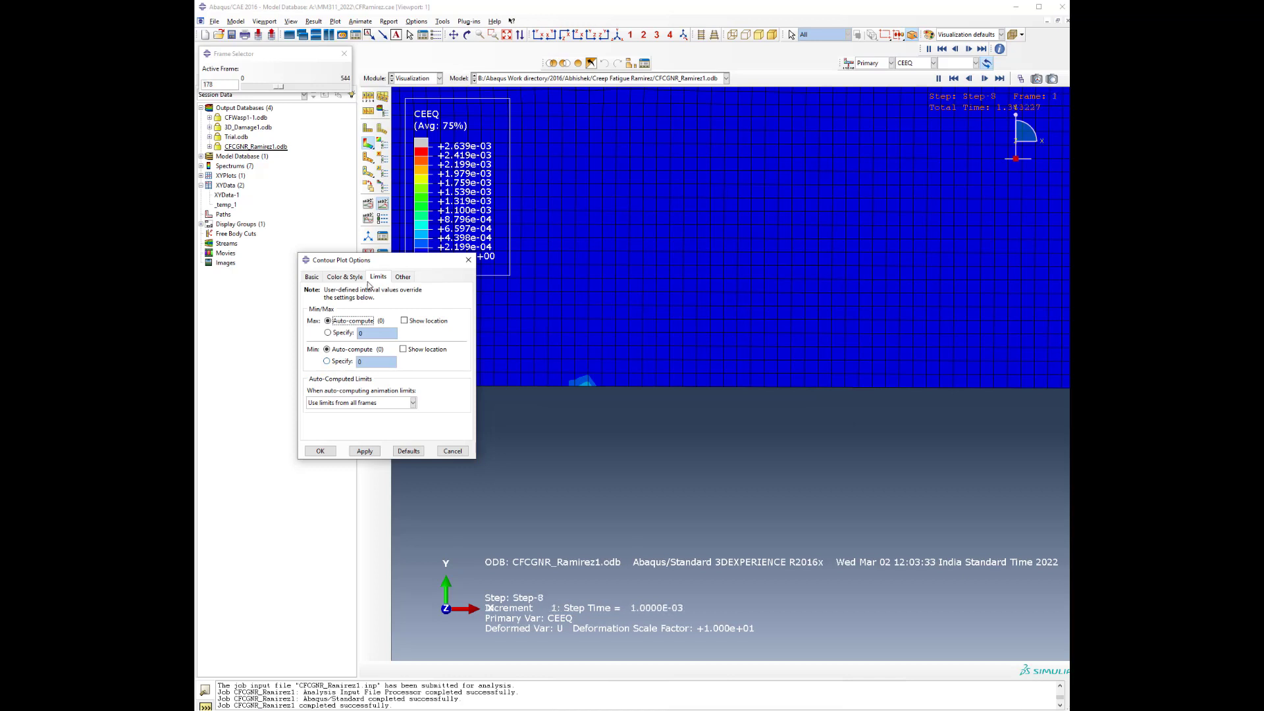
left_click(338, 361)
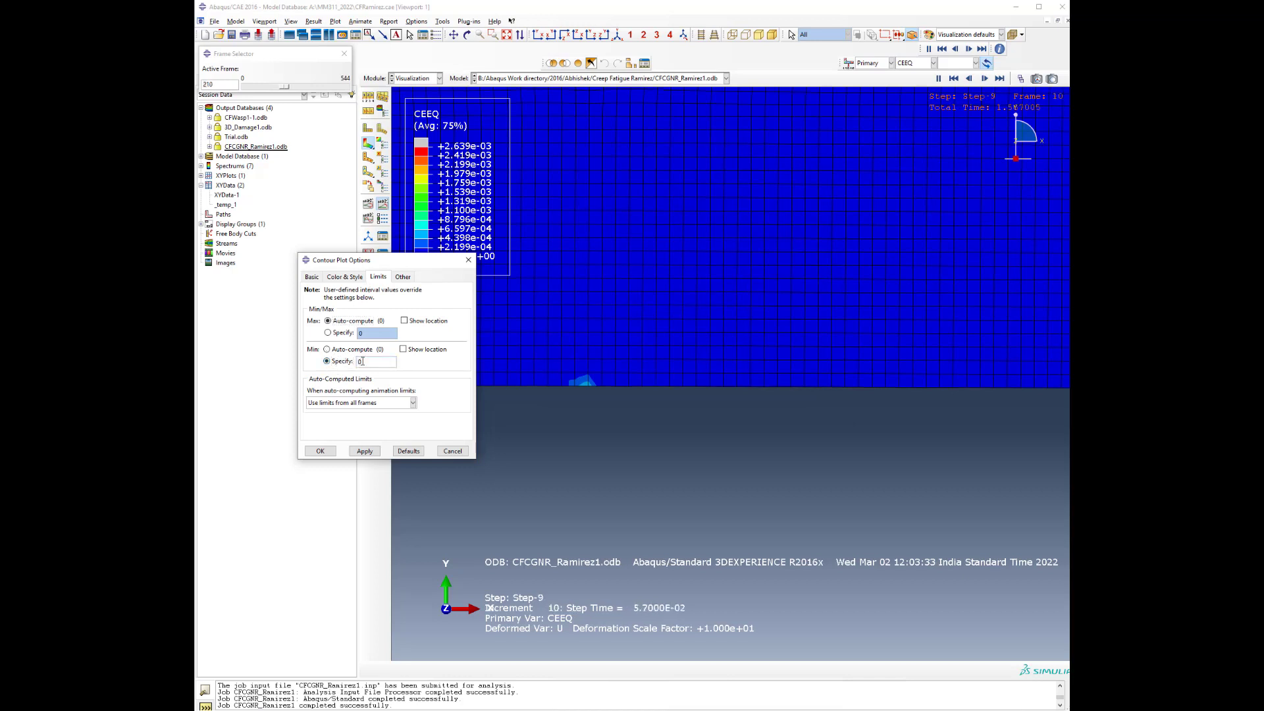
type(".0001")
left_click(365, 450)
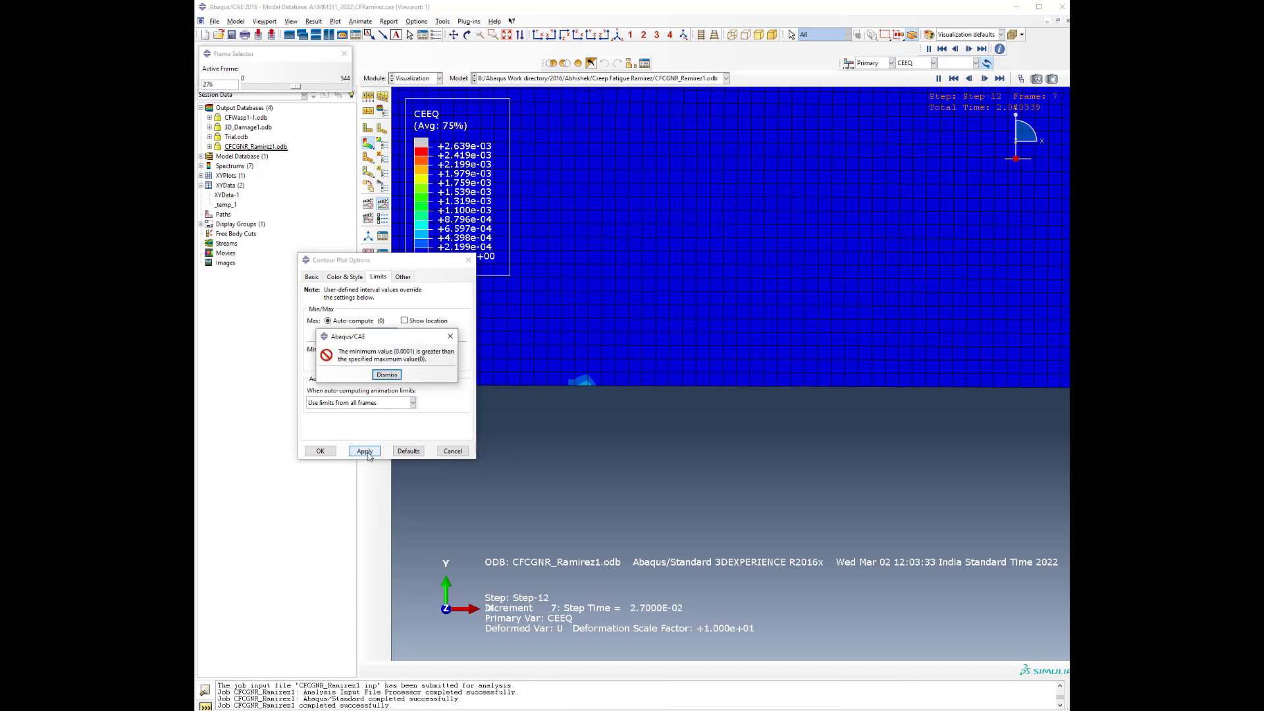
left_click(387, 374)
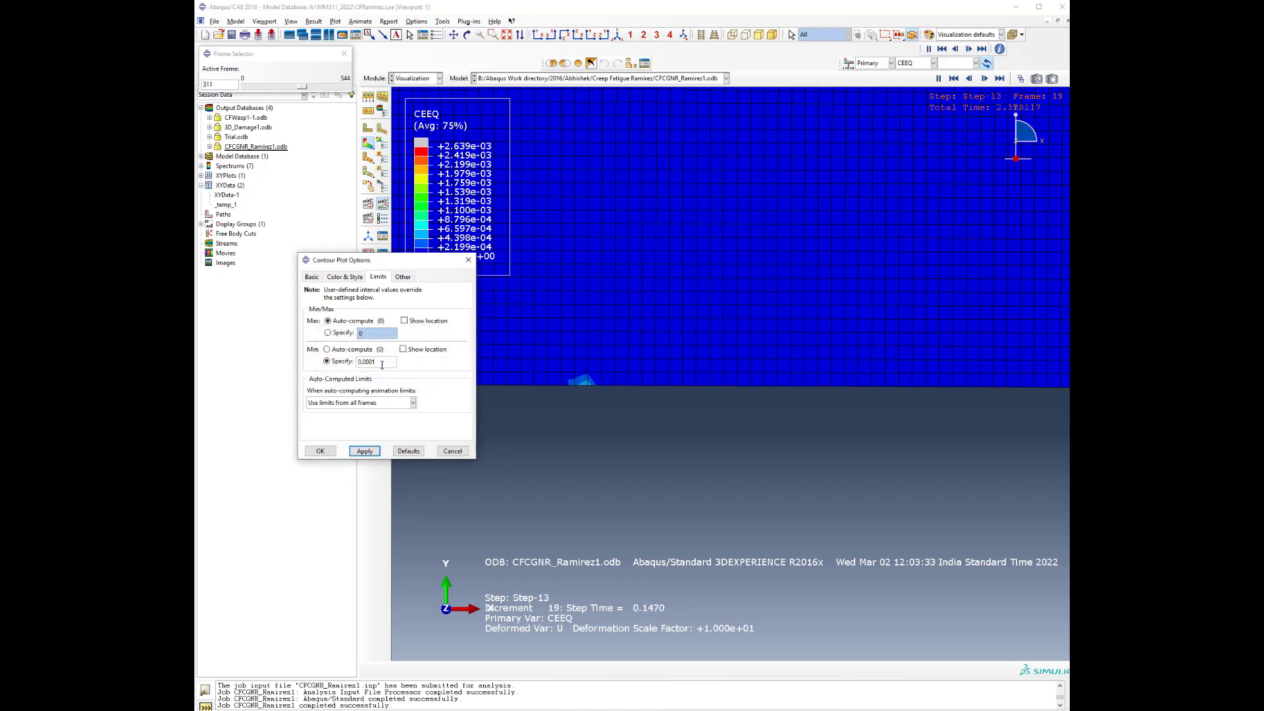
Try successively smaller minimum contour limits down to 1e-08 with the maximum left on auto-compute
left_click(374, 362)
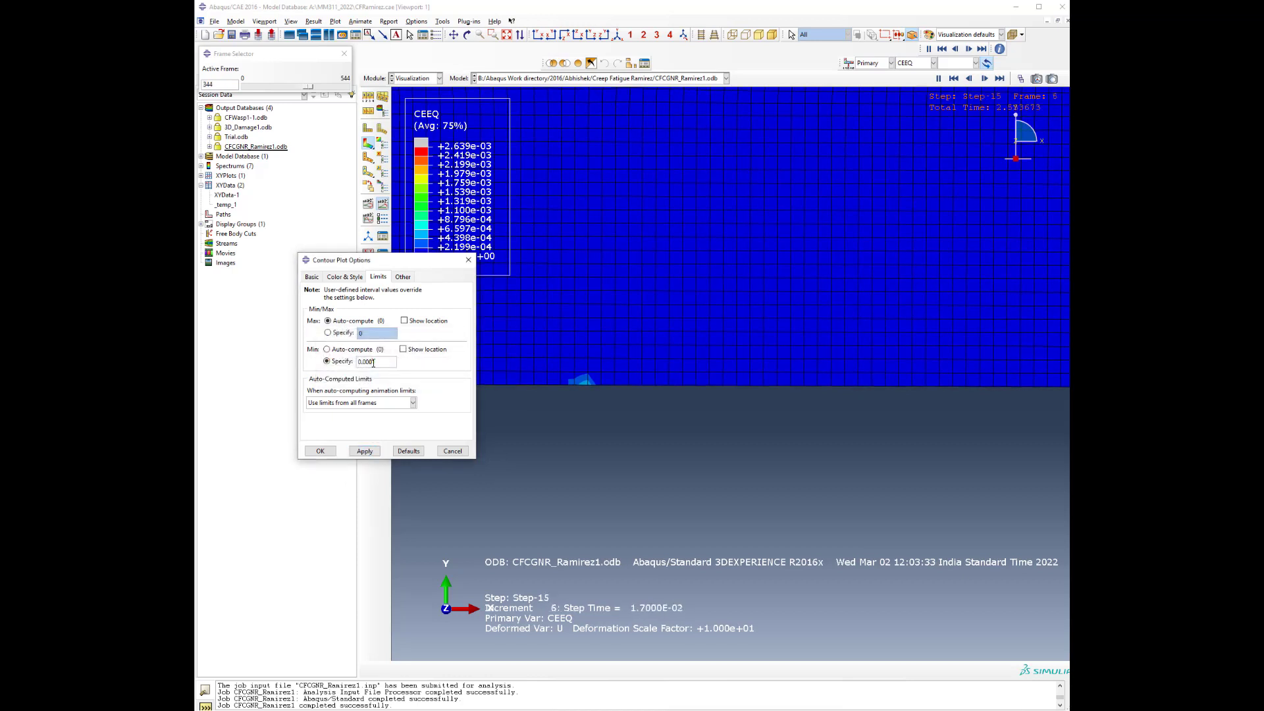
type("001")
left_click(364, 451)
left_click(387, 374)
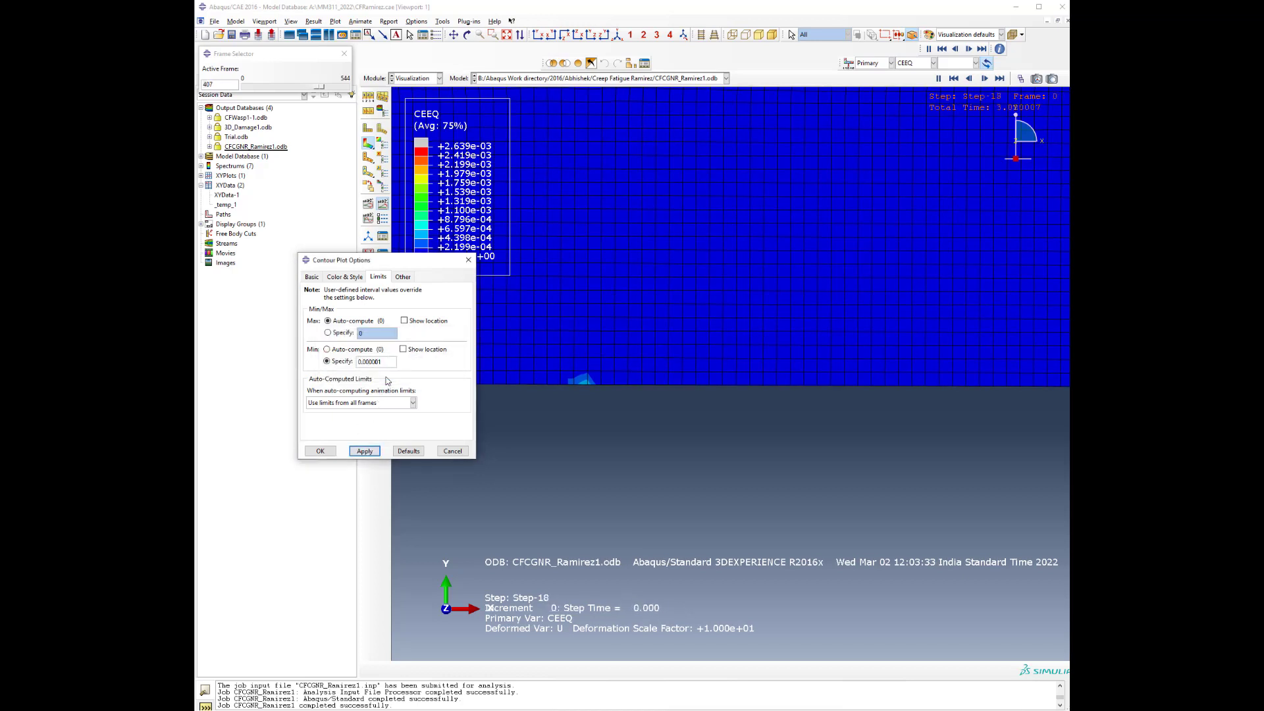
left_click(380, 362)
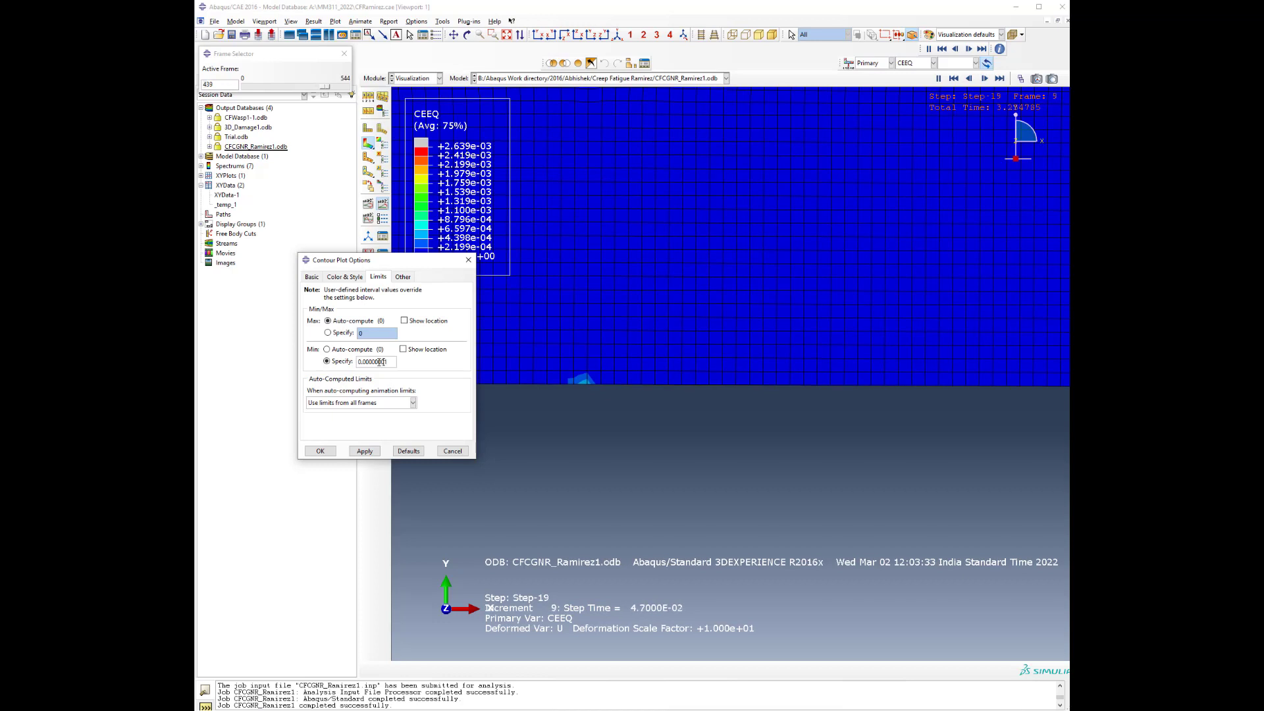
left_click(364, 451)
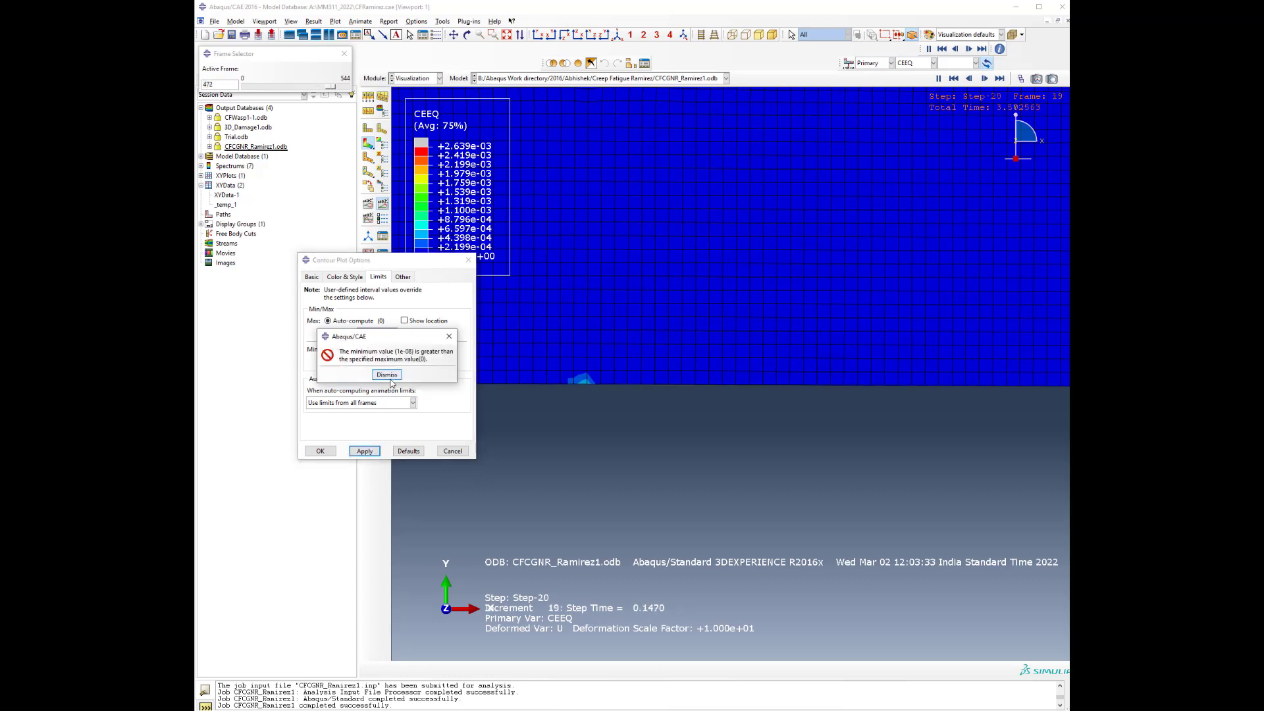
left_click(387, 374)
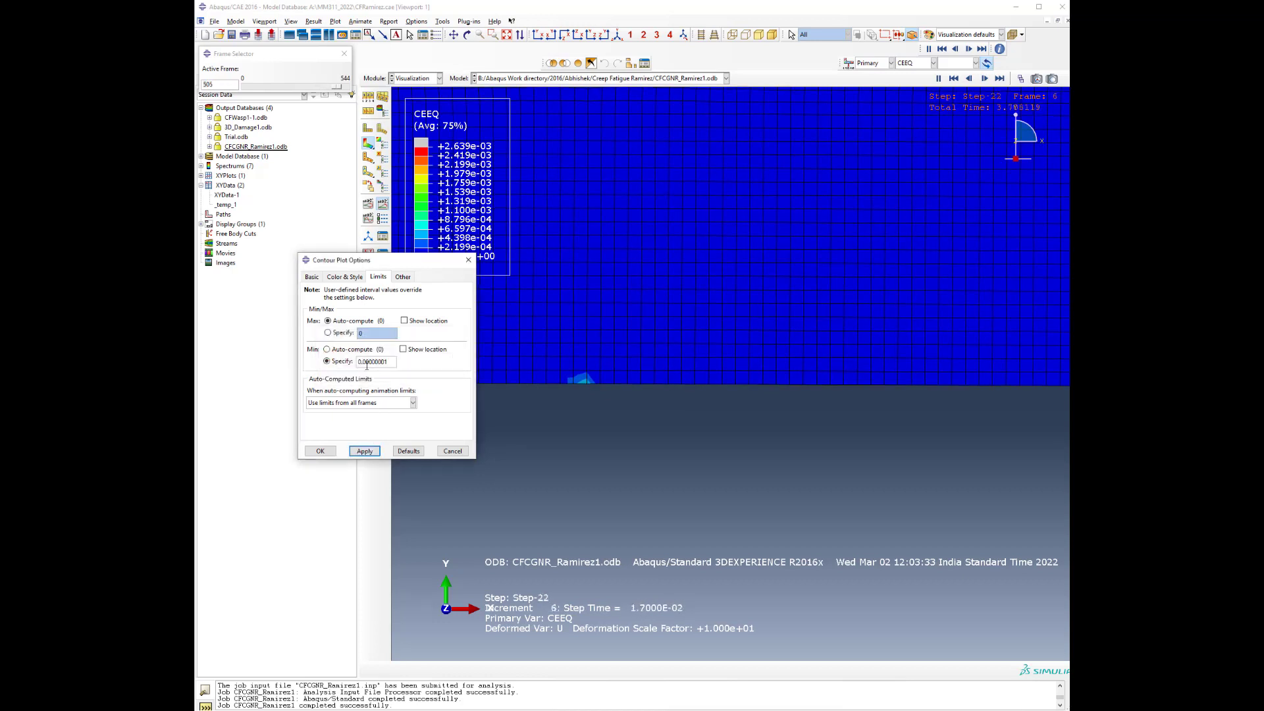
Set the contour limits to a minimum of 0.0001 and a maximum of 1, and inspect the creep zone along the crack edge
left_click(374, 363)
key("BackSpace")
key("BackSpace")
key("BackSpace")
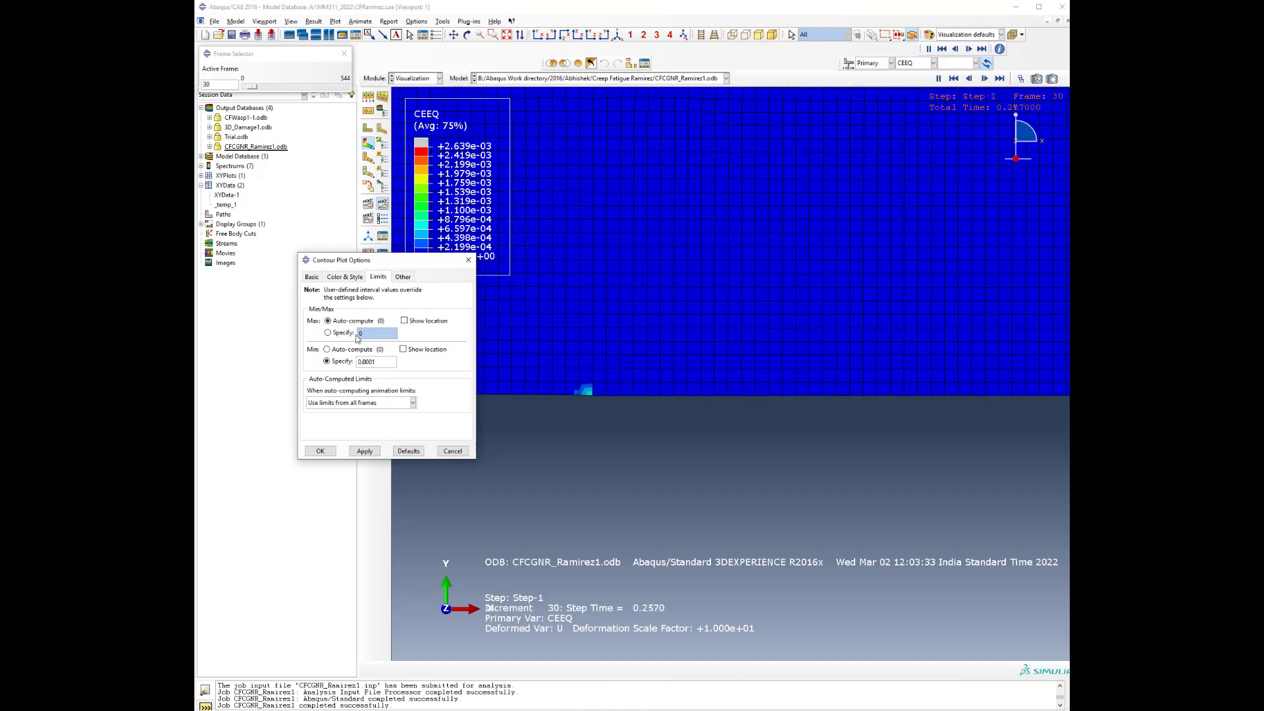
left_click(357, 334)
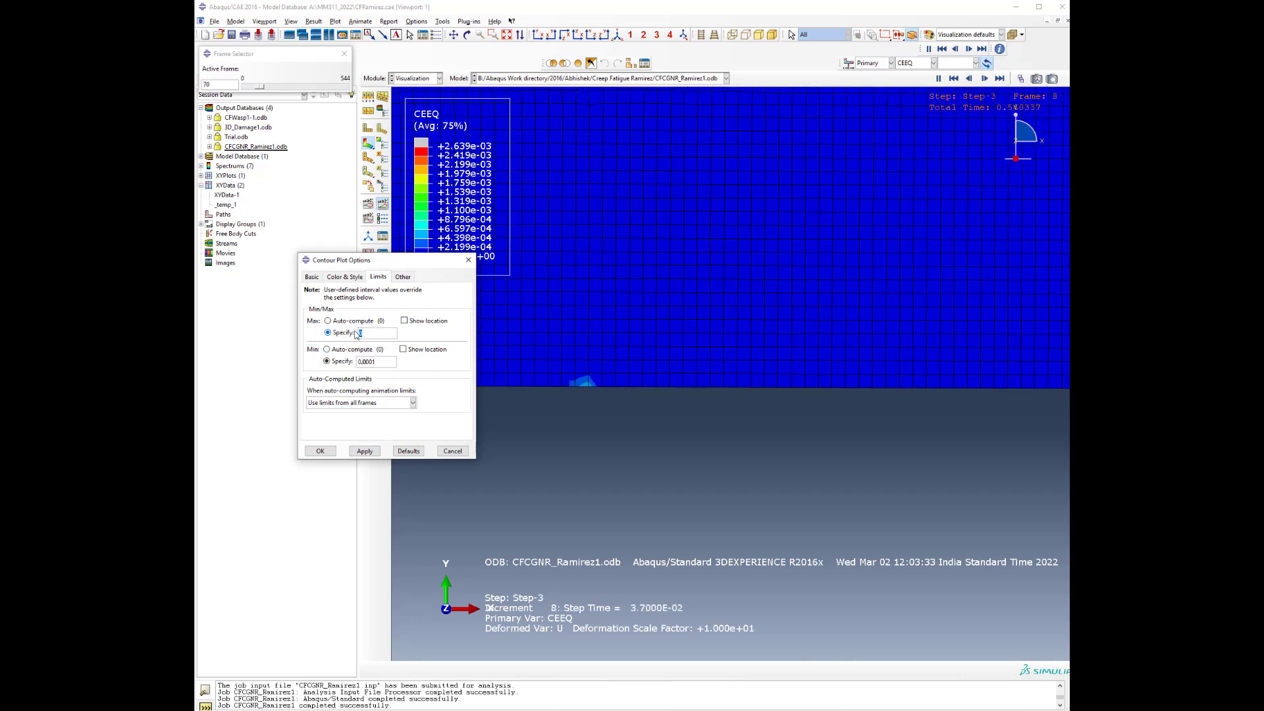
type("1")
left_click(365, 451)
left_click(329, 453)
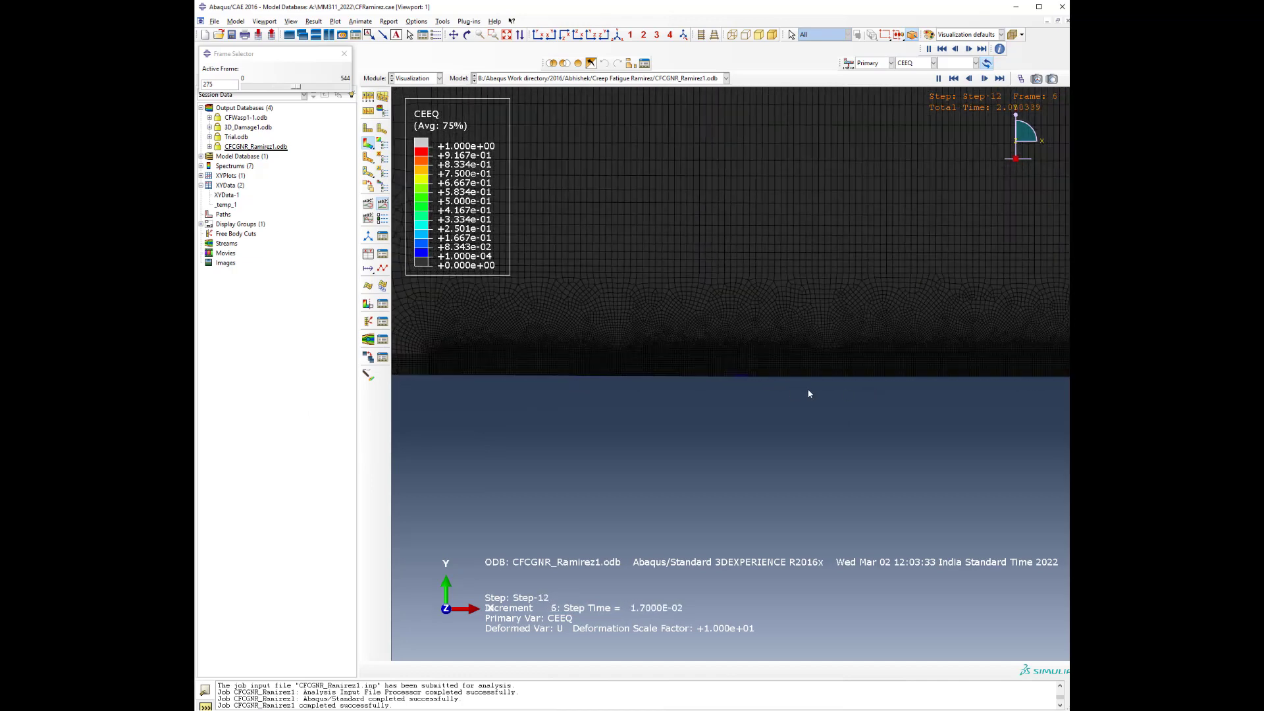
scroll(708, 372, "up", 5)
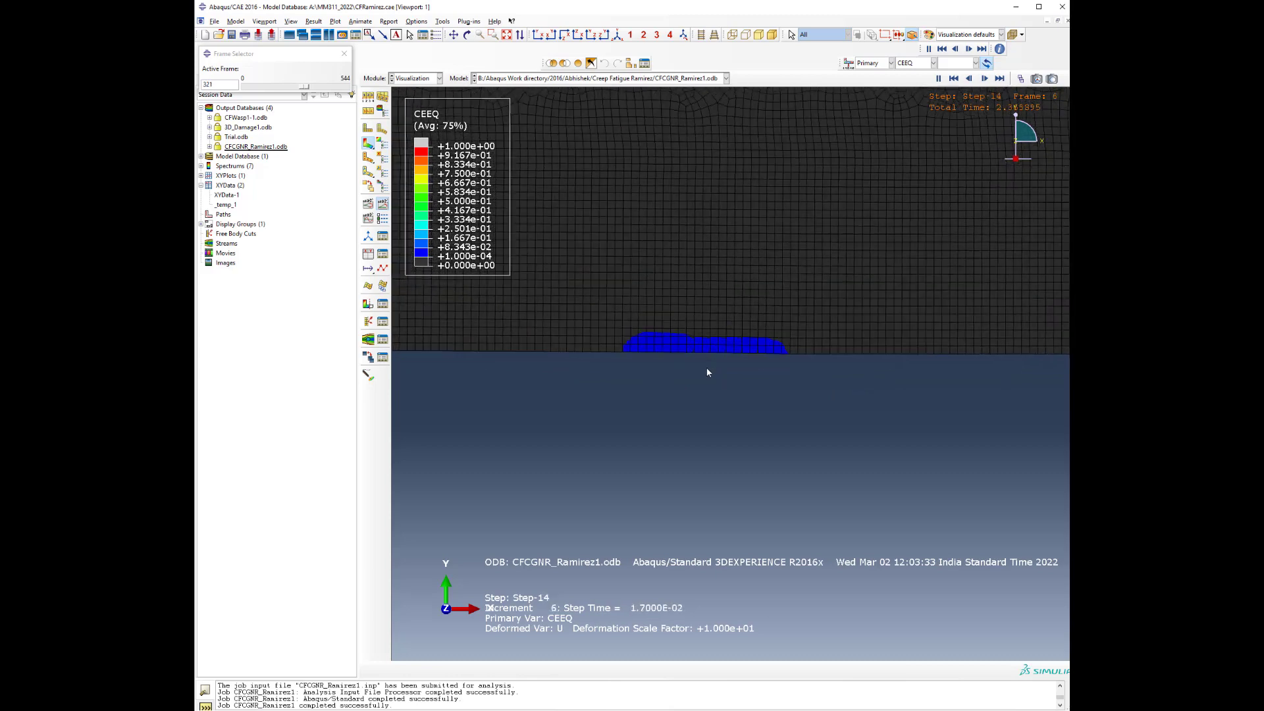
scroll(788, 358, "up", 3)
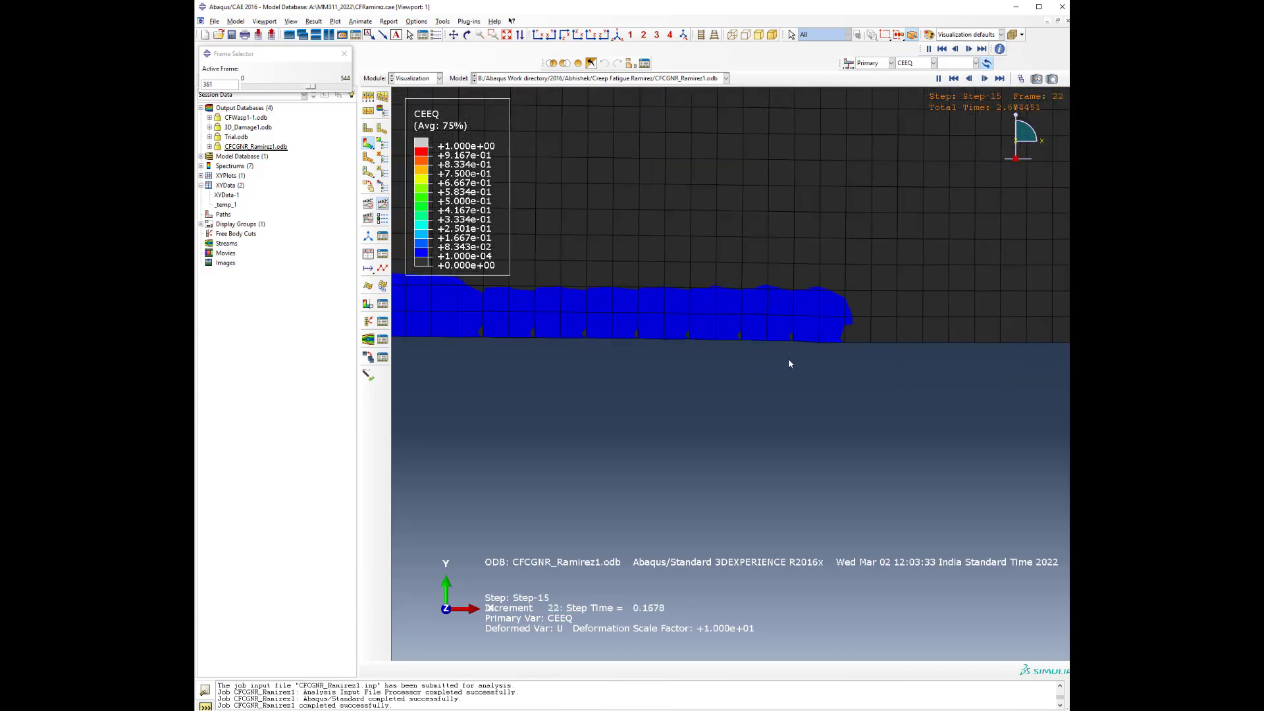
scroll(873, 423, "down", 4)
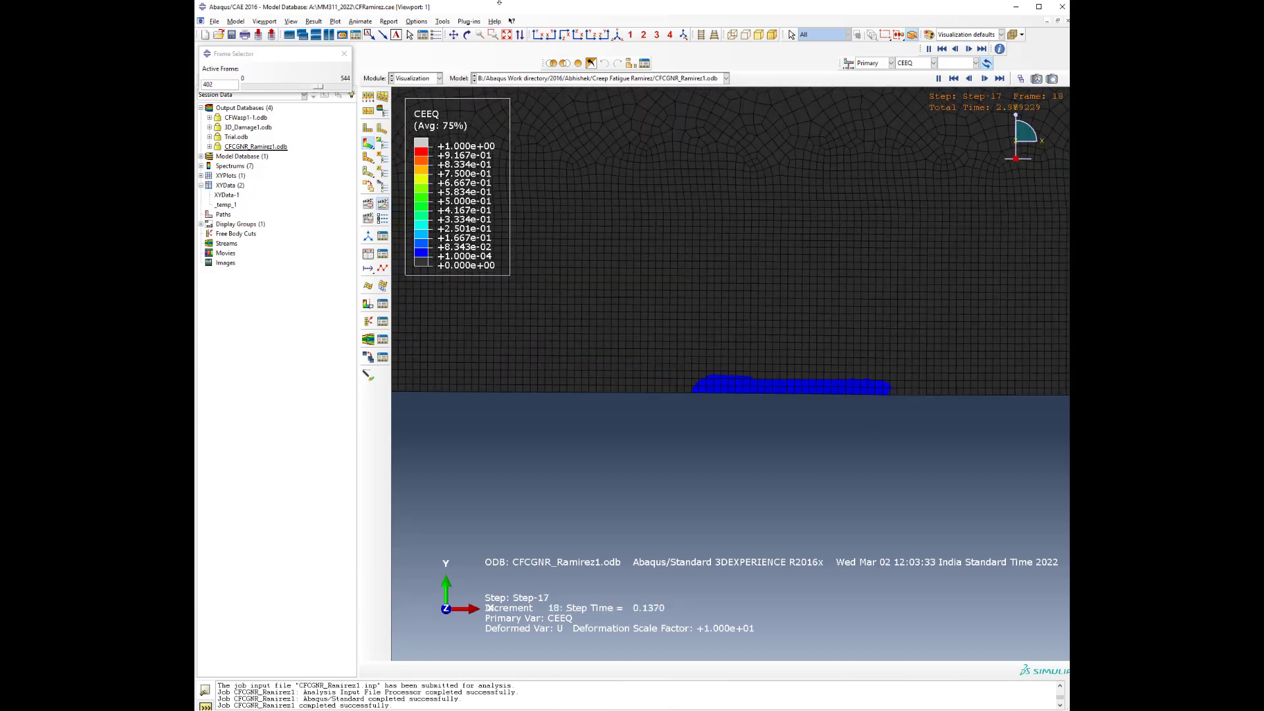
left_click(442, 22)
left_click(461, 153)
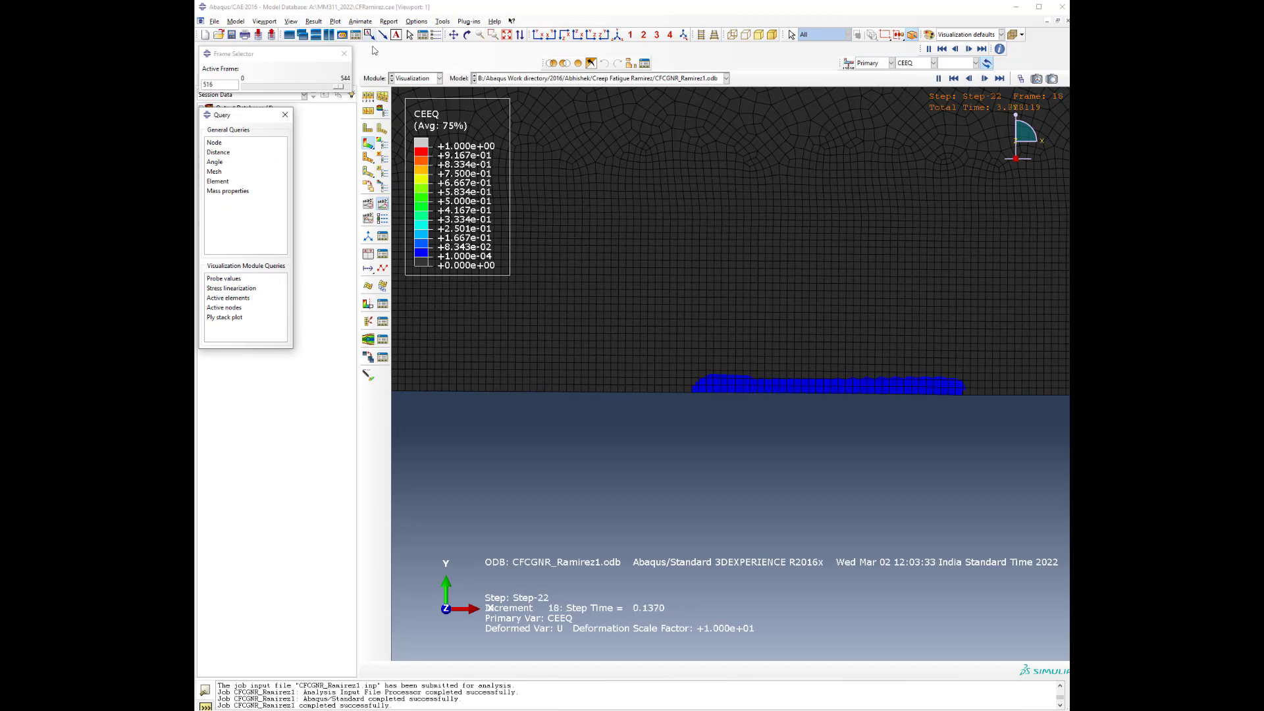
left_click(285, 114)
Raise the uniform deformation scale factor to 40, 60 and finally 100 for the animated CEEQ plot
left_click(416, 21)
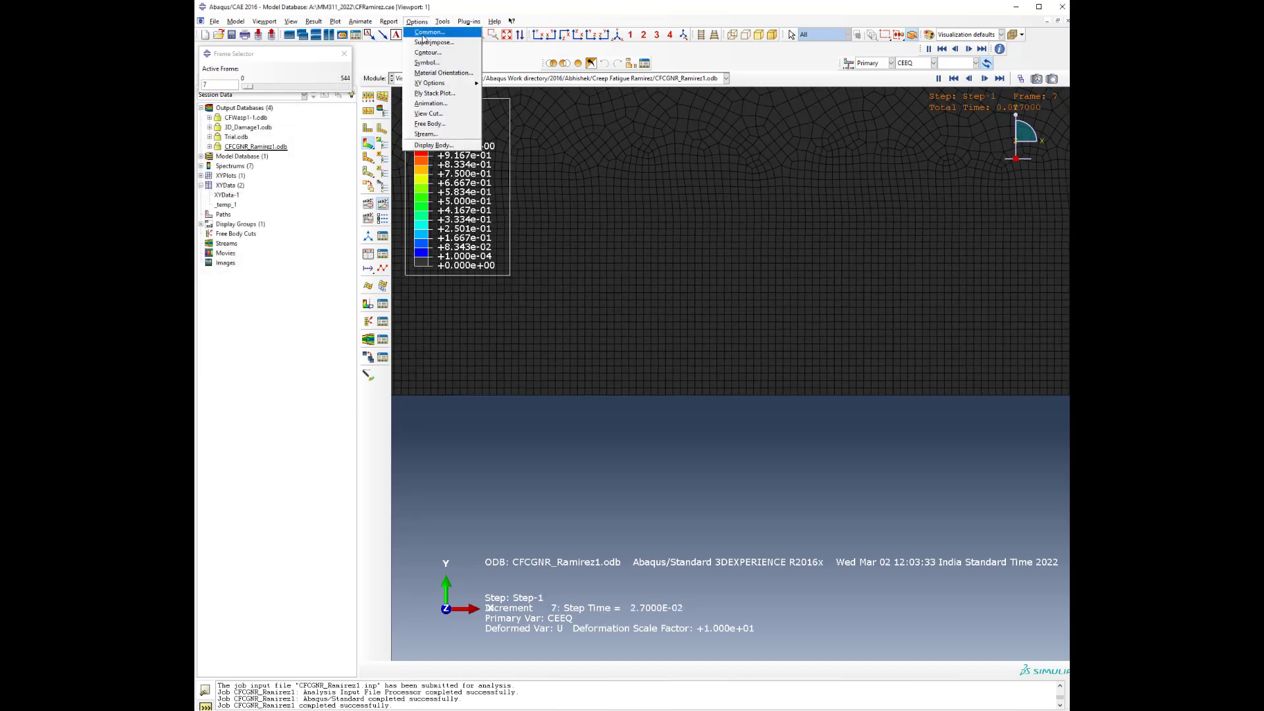
left_click(422, 30)
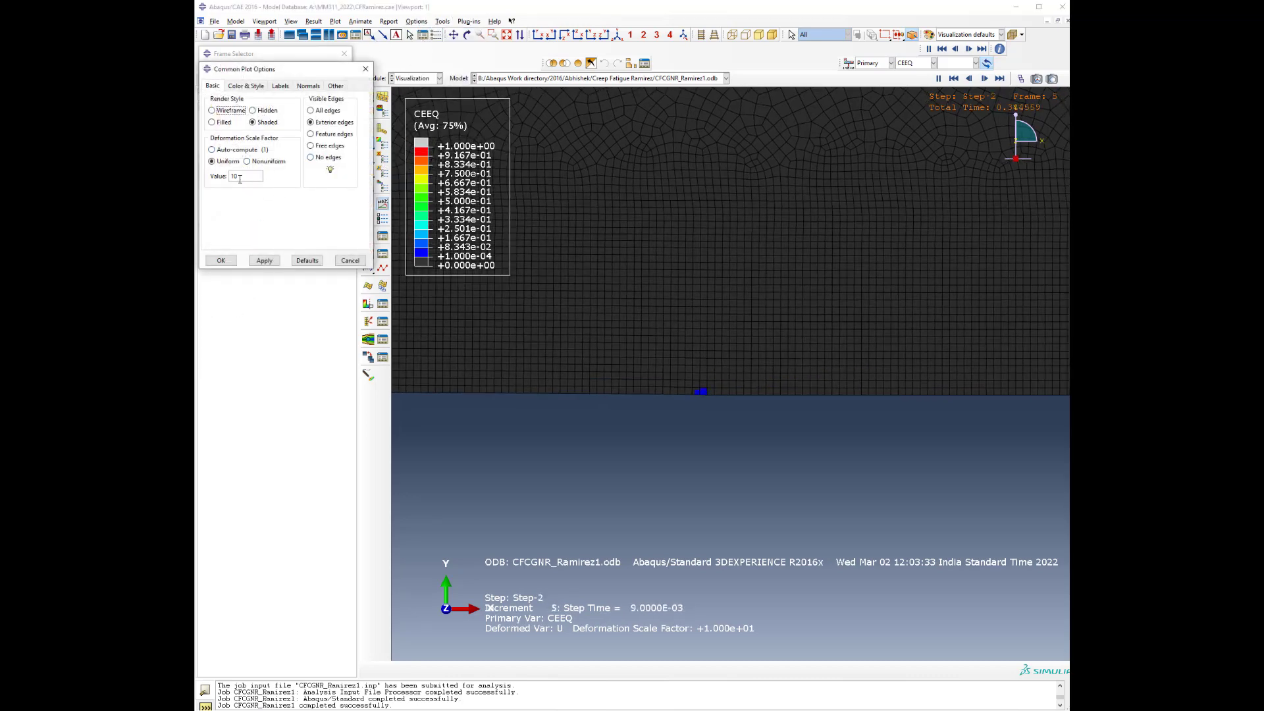
left_click_drag(242, 177, 225, 179)
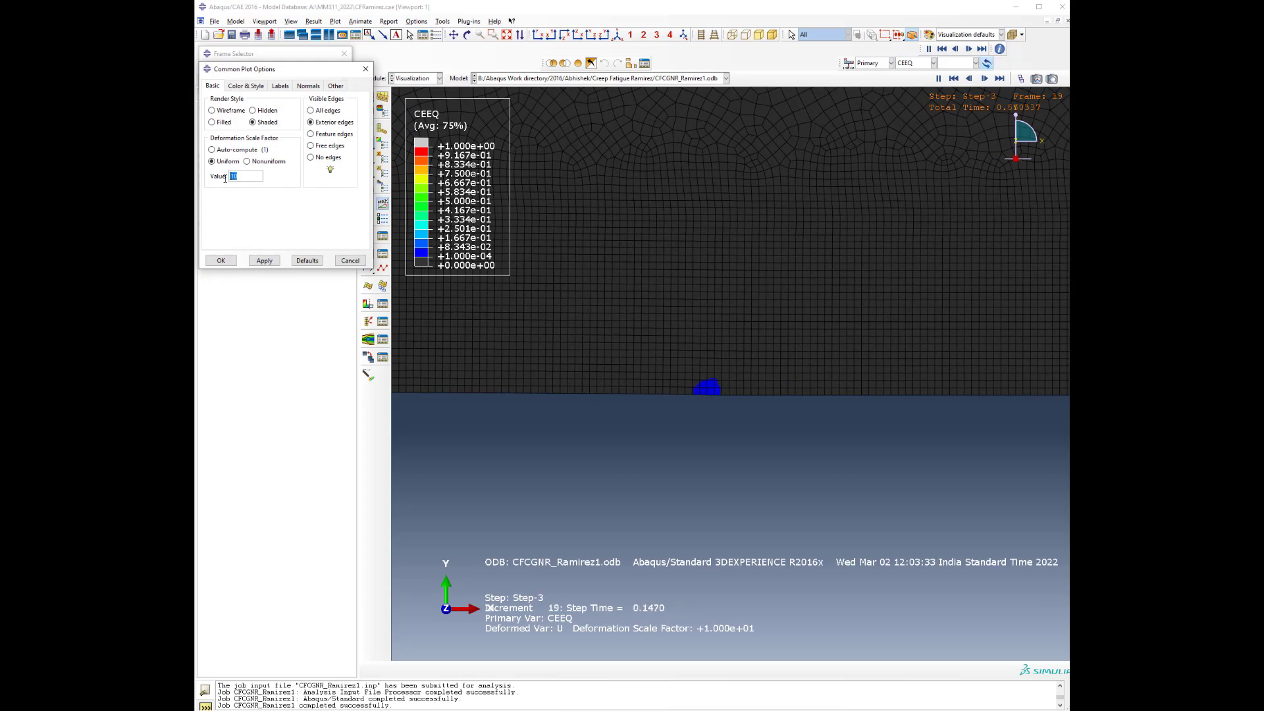
type("40")
left_click(262, 260)
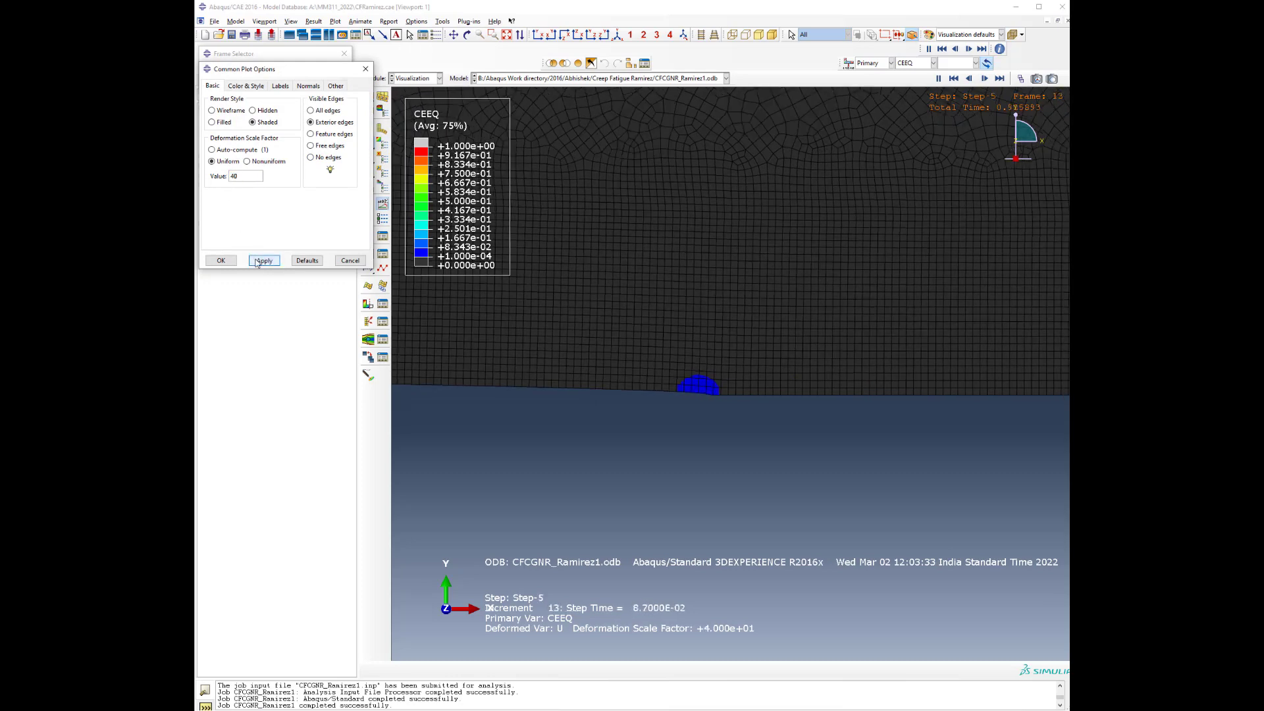
double_click(234, 176)
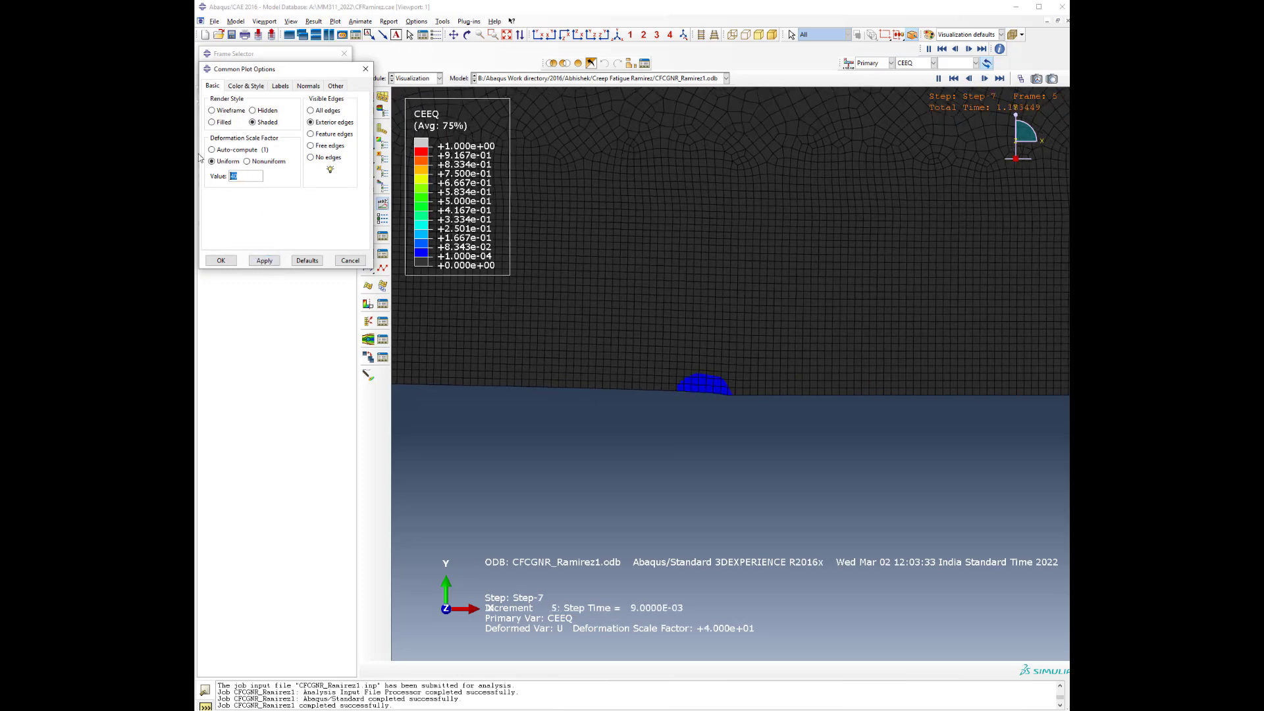
type("60")
left_click(263, 261)
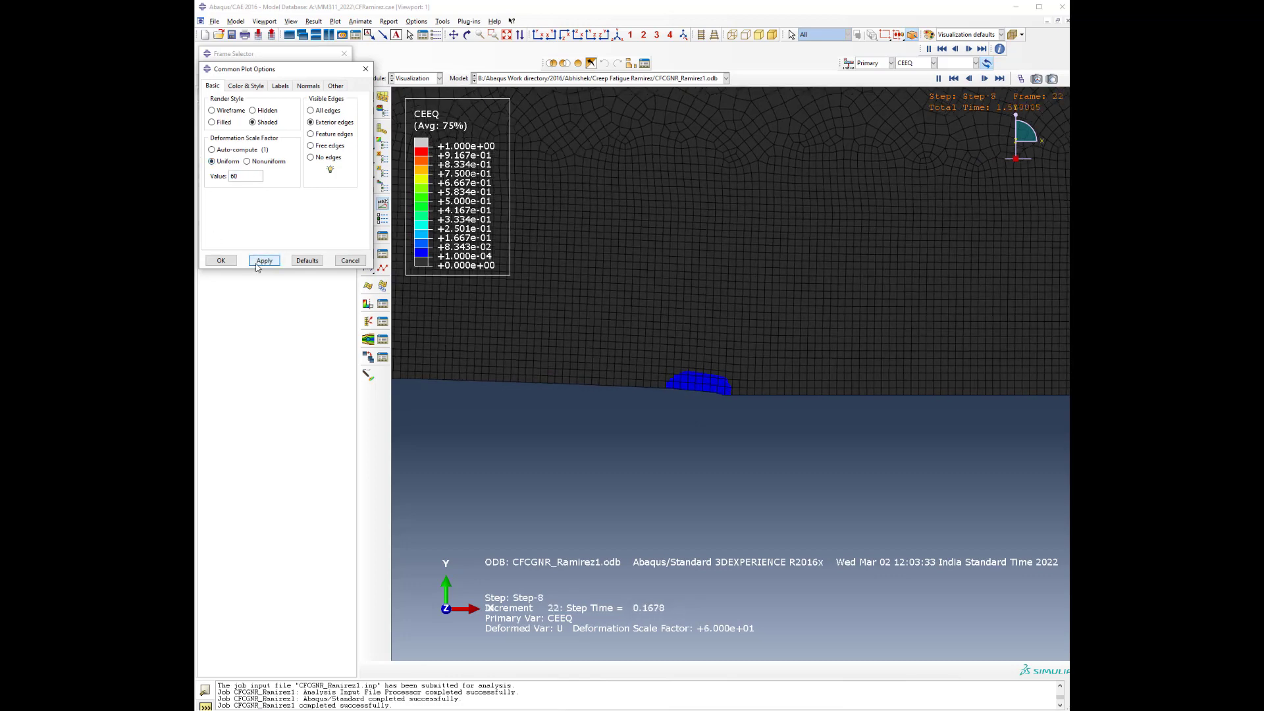
left_click_drag(246, 177, 202, 171)
type("100")
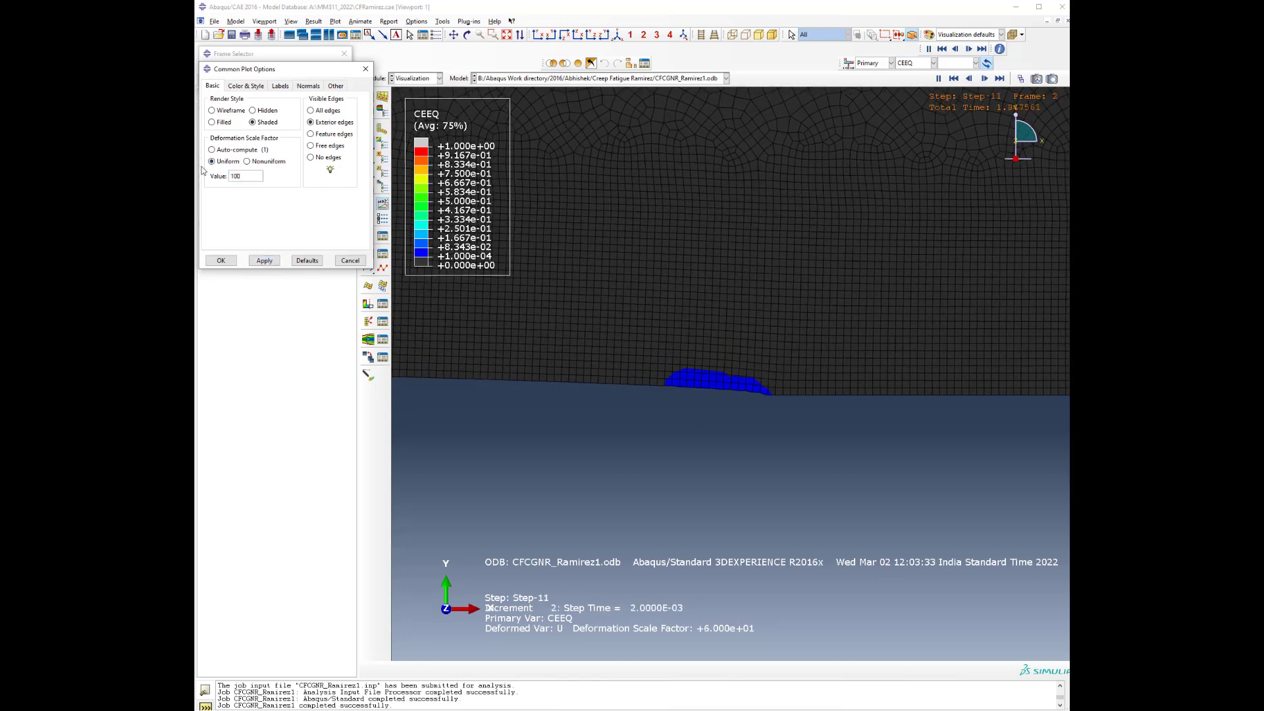
left_click(264, 260)
left_click(222, 260)
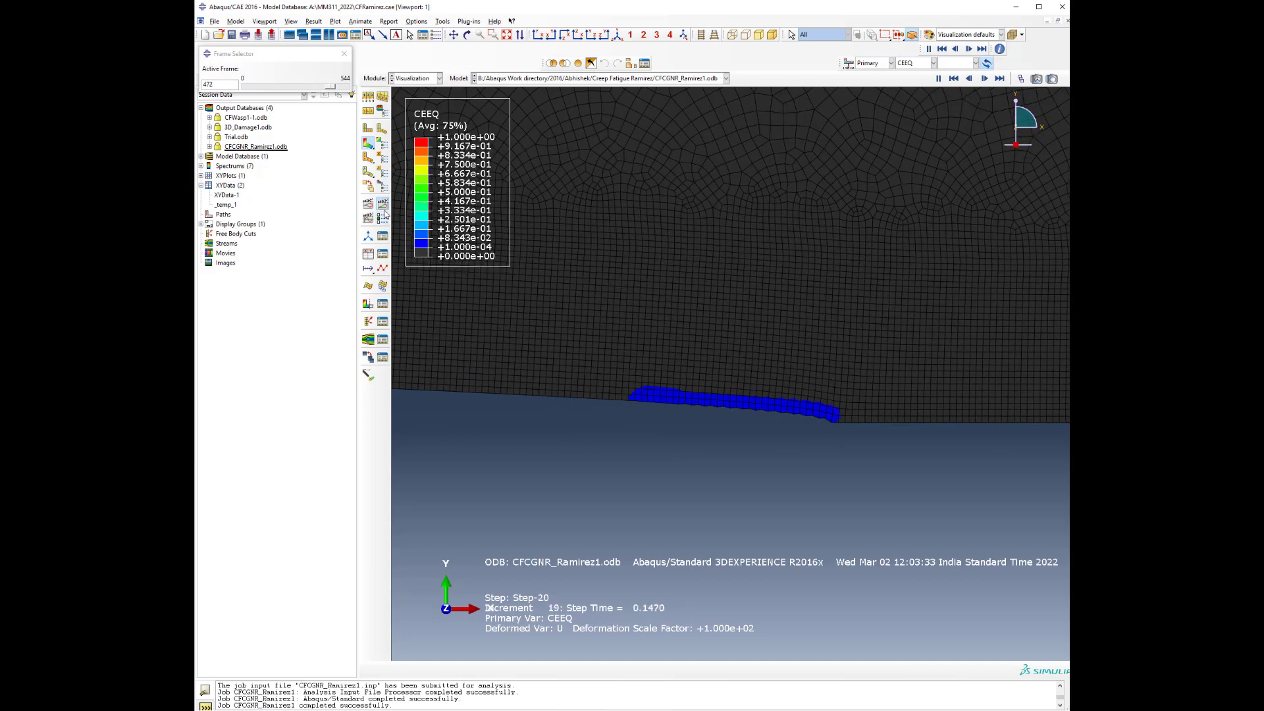
Look over the Ct-integral and J-integral variables for the J10MM and JFAR contours in the ODB history output
left_click(368, 256)
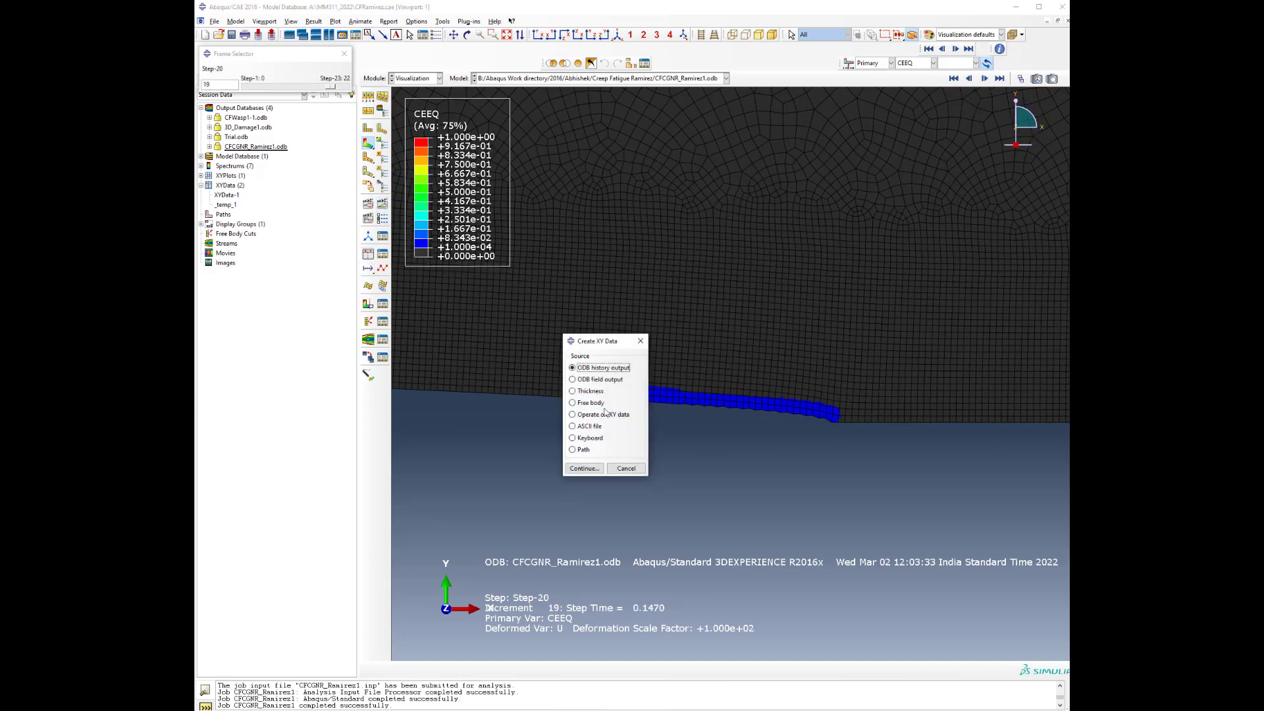
left_click(589, 468)
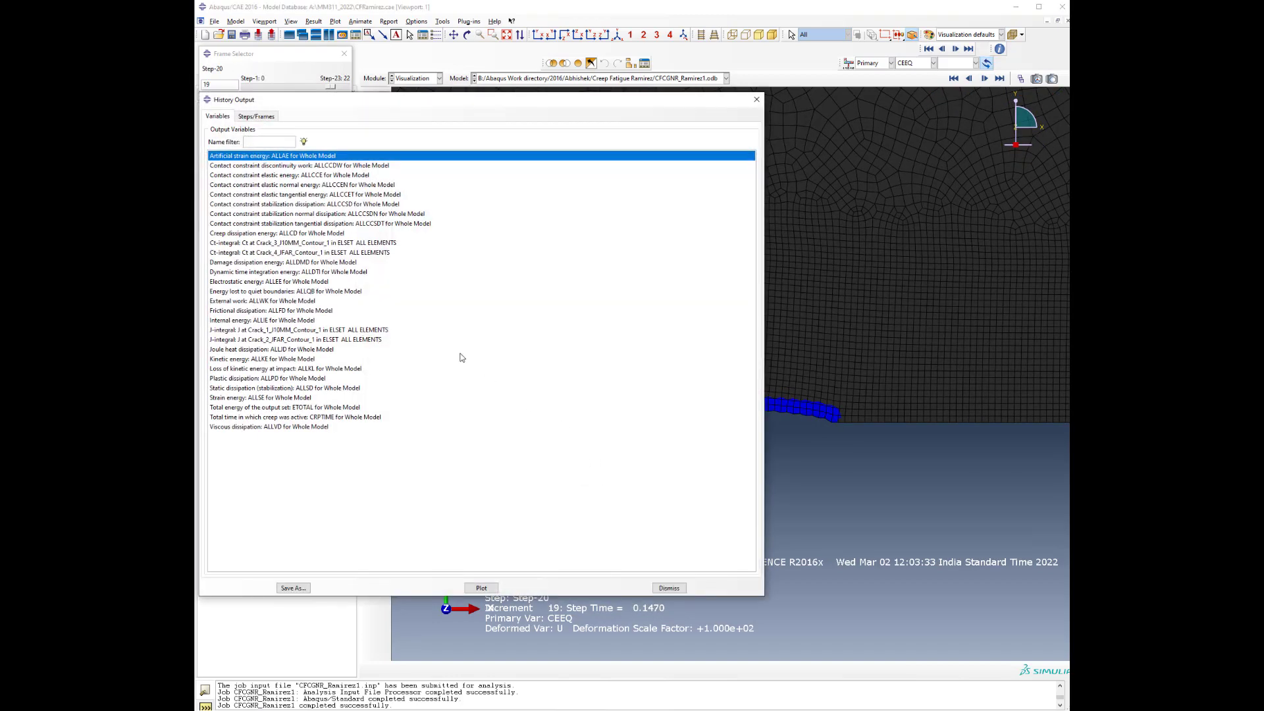
left_click(336, 244)
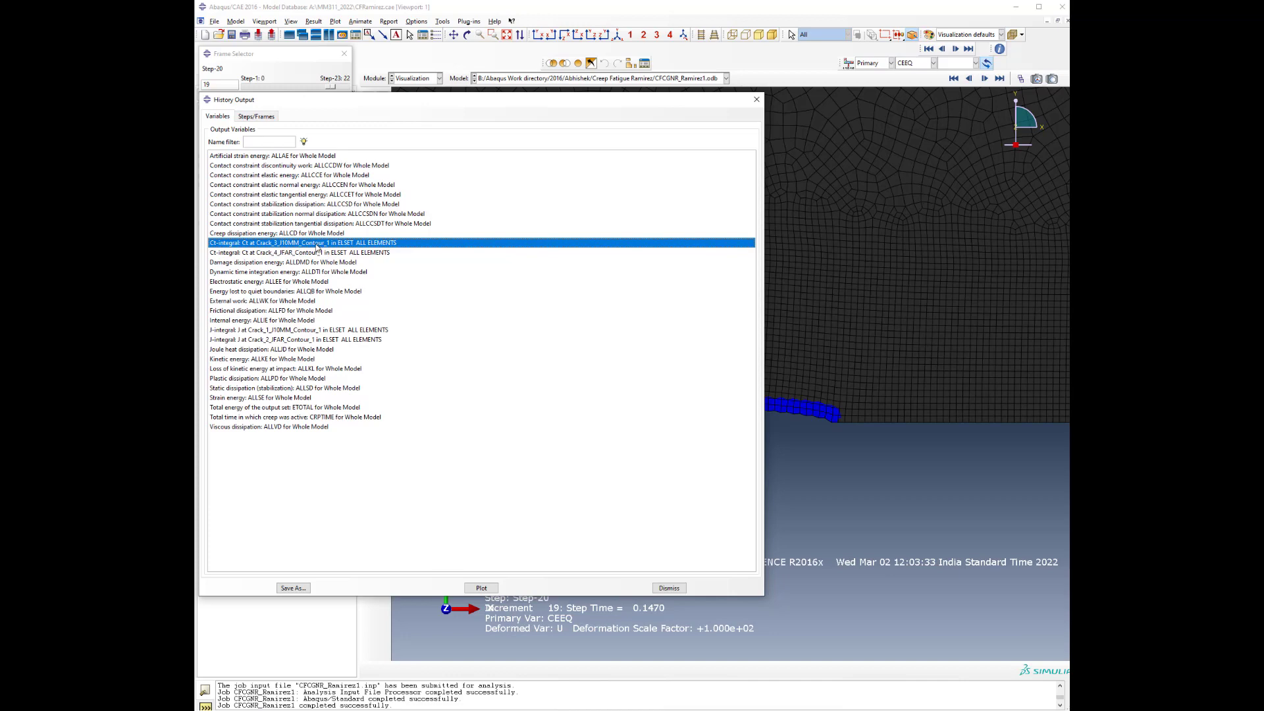
left_click(290, 253)
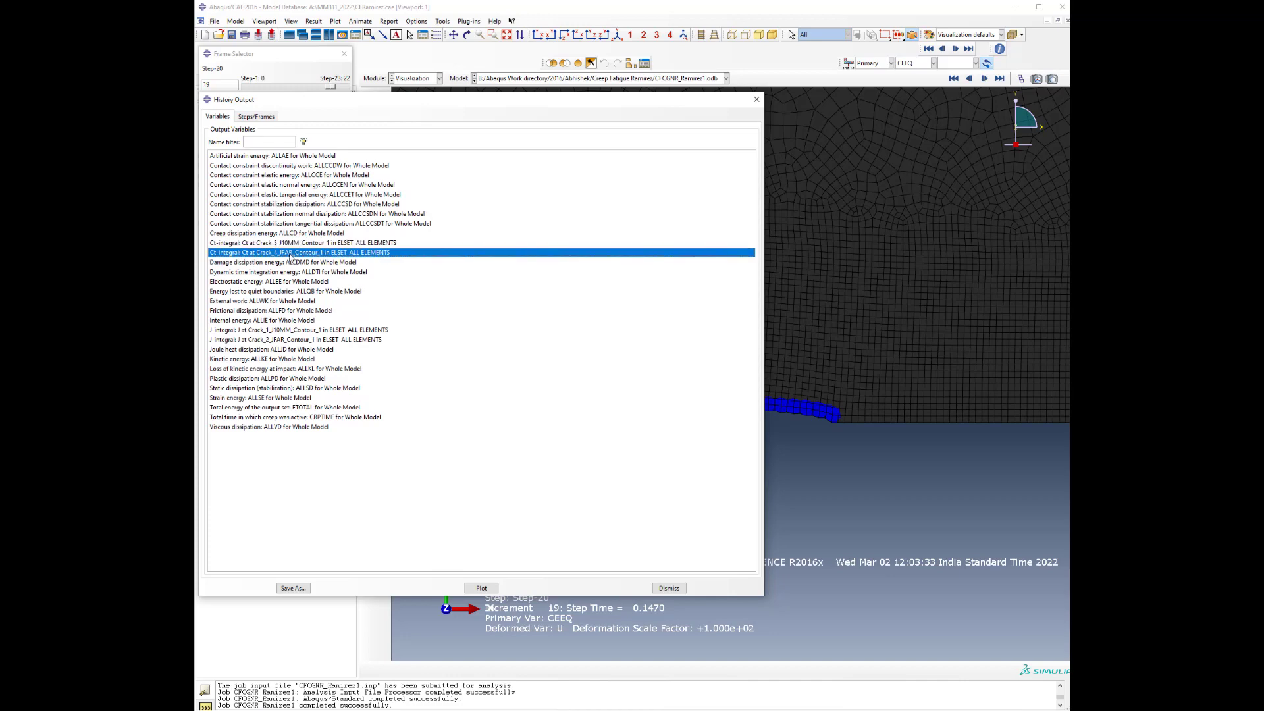
left_click(304, 321)
left_click(304, 331)
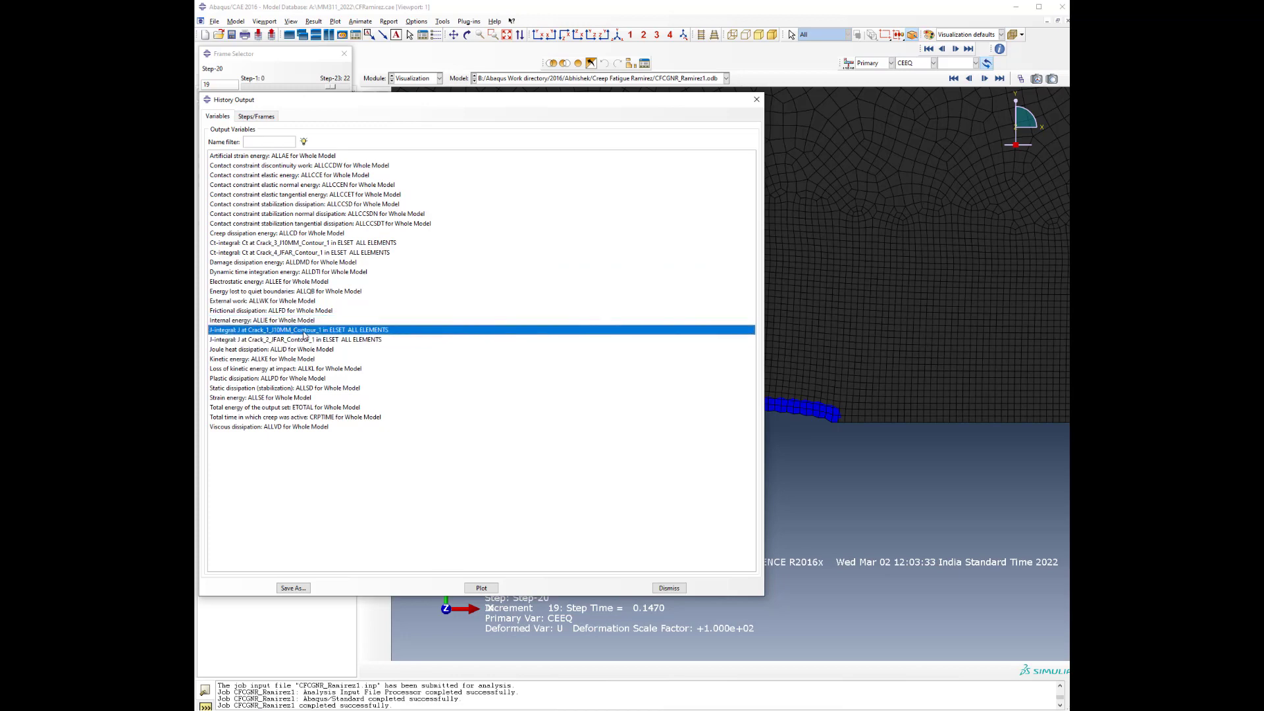
left_click(289, 244)
left_click(291, 253)
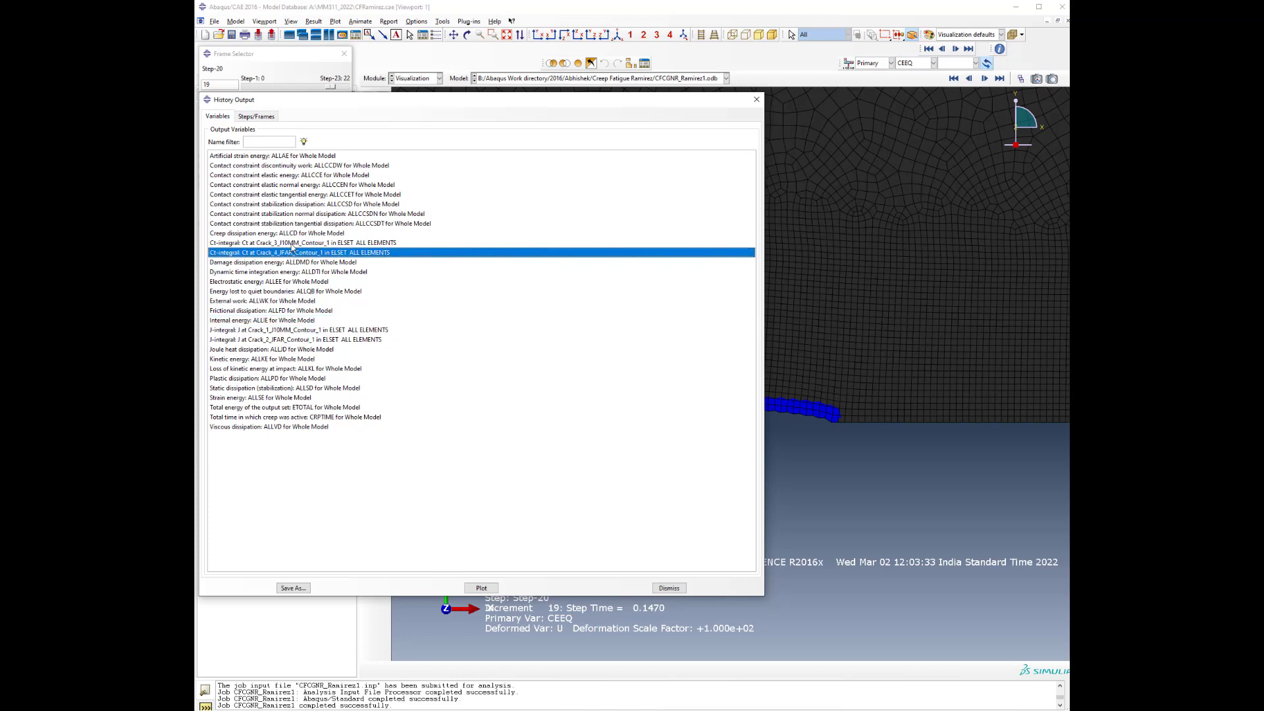
left_click(292, 243)
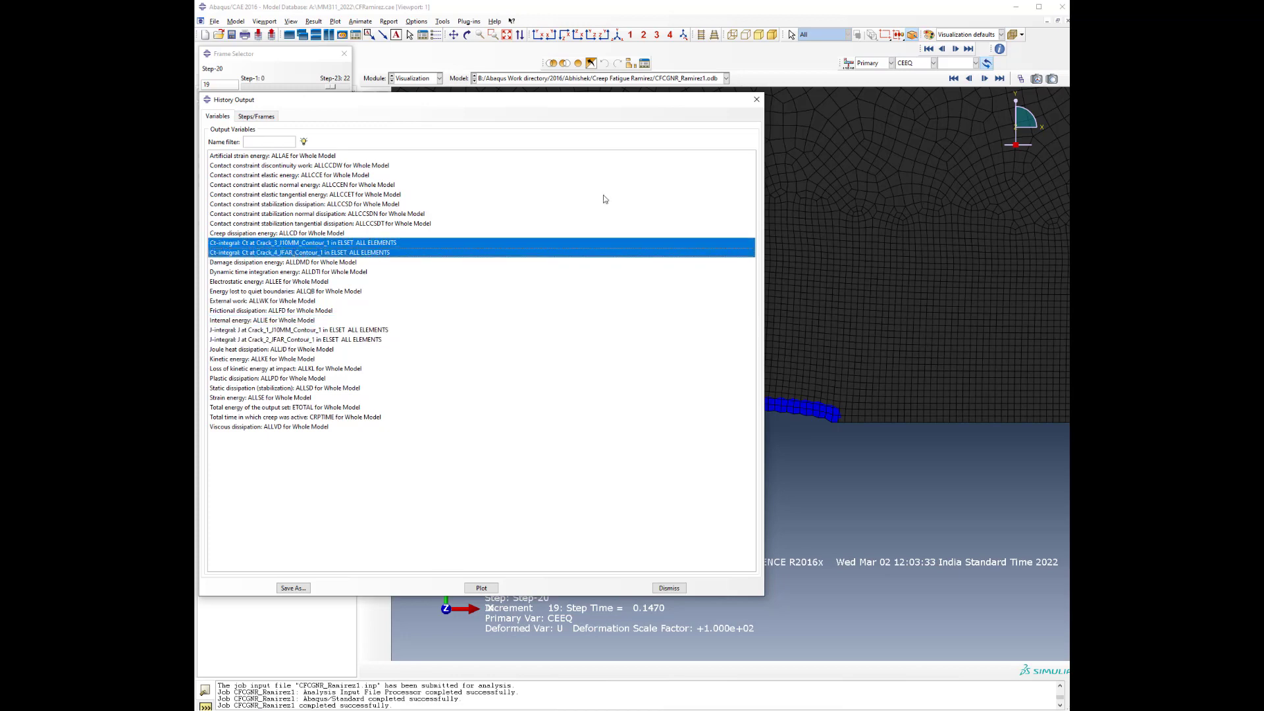
left_click(756, 100)
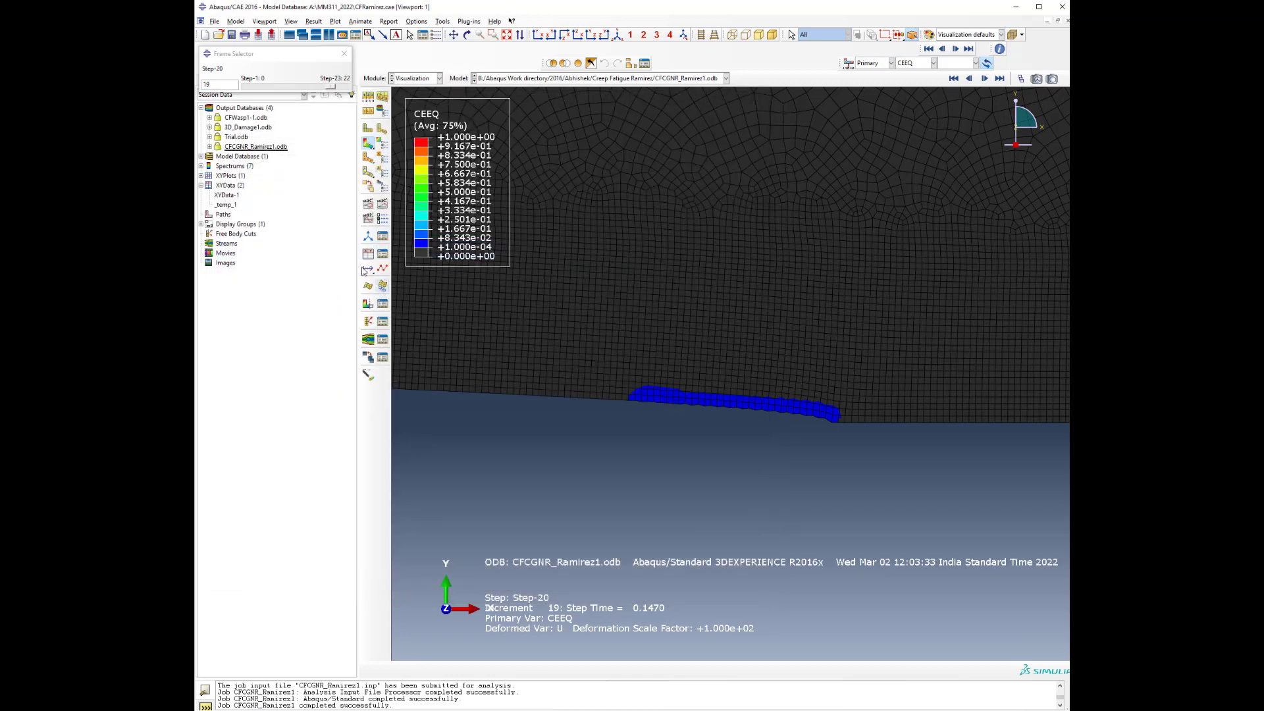
Highlight the J10MM node set of CFCGNR_Ramirez1.odb on the deformed CEEQ plot and examine its extent
left_click(209, 147)
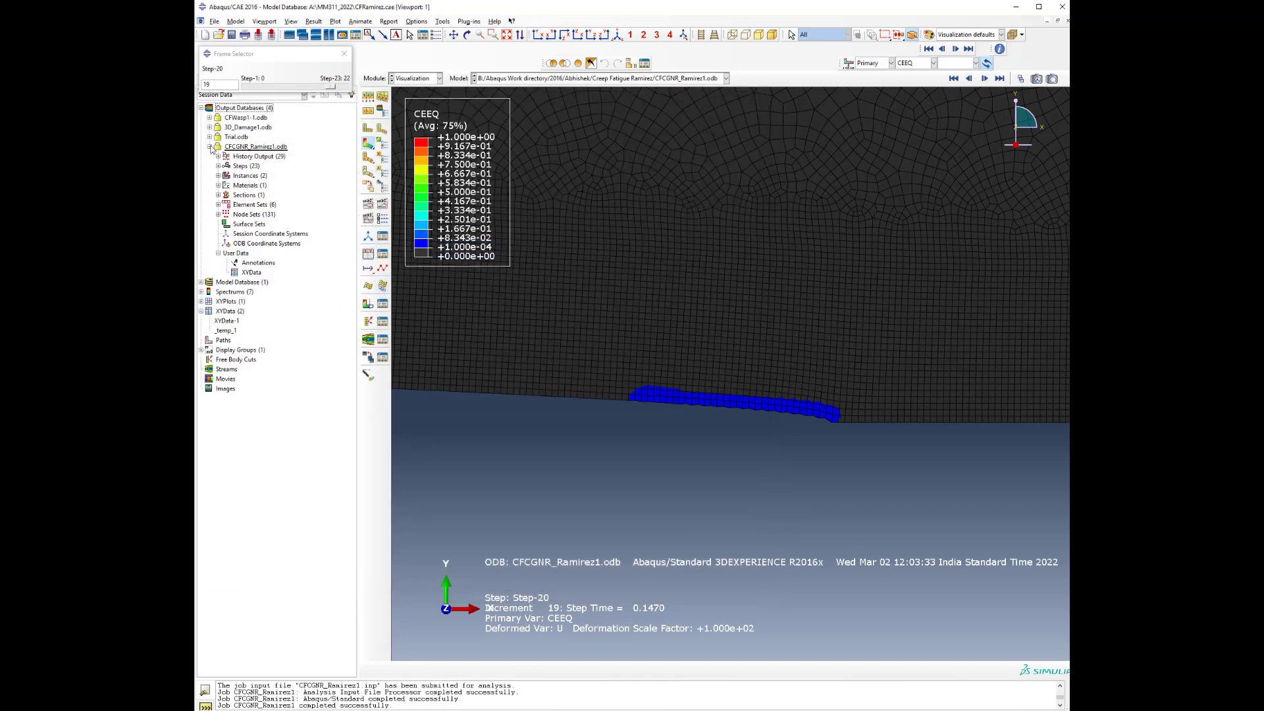
left_click(218, 166)
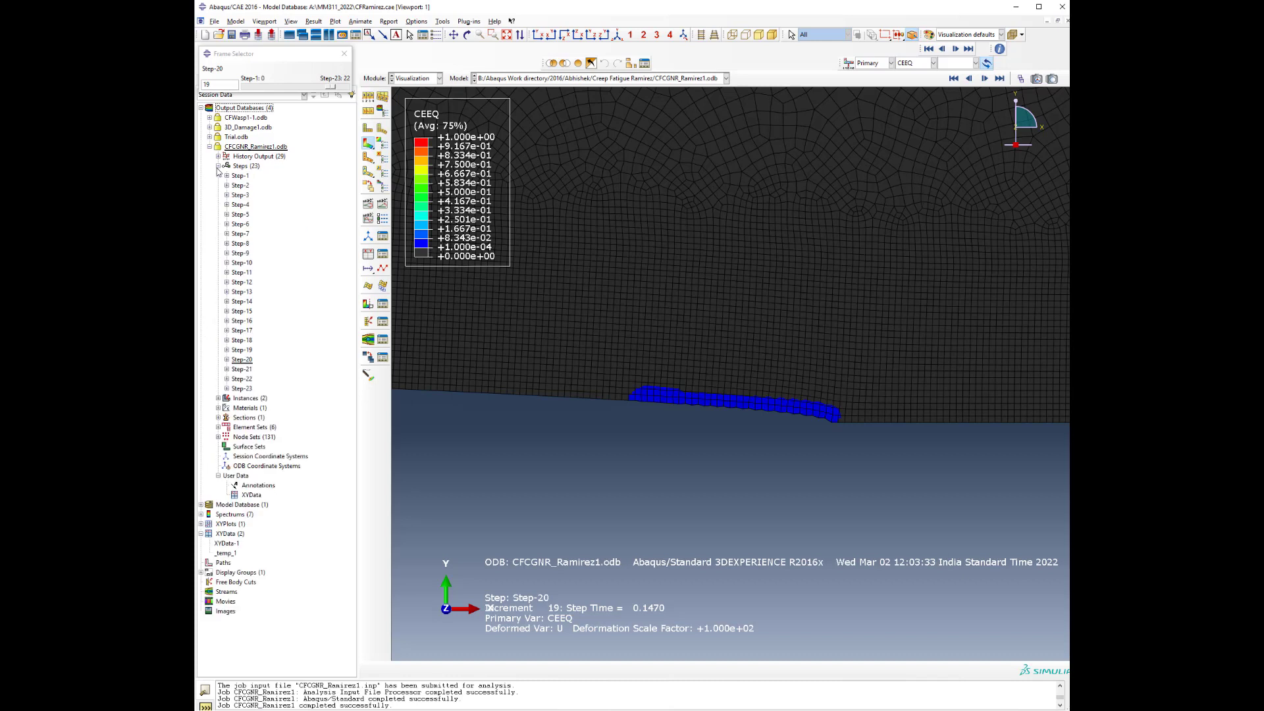
left_click(218, 437)
left_click(227, 446)
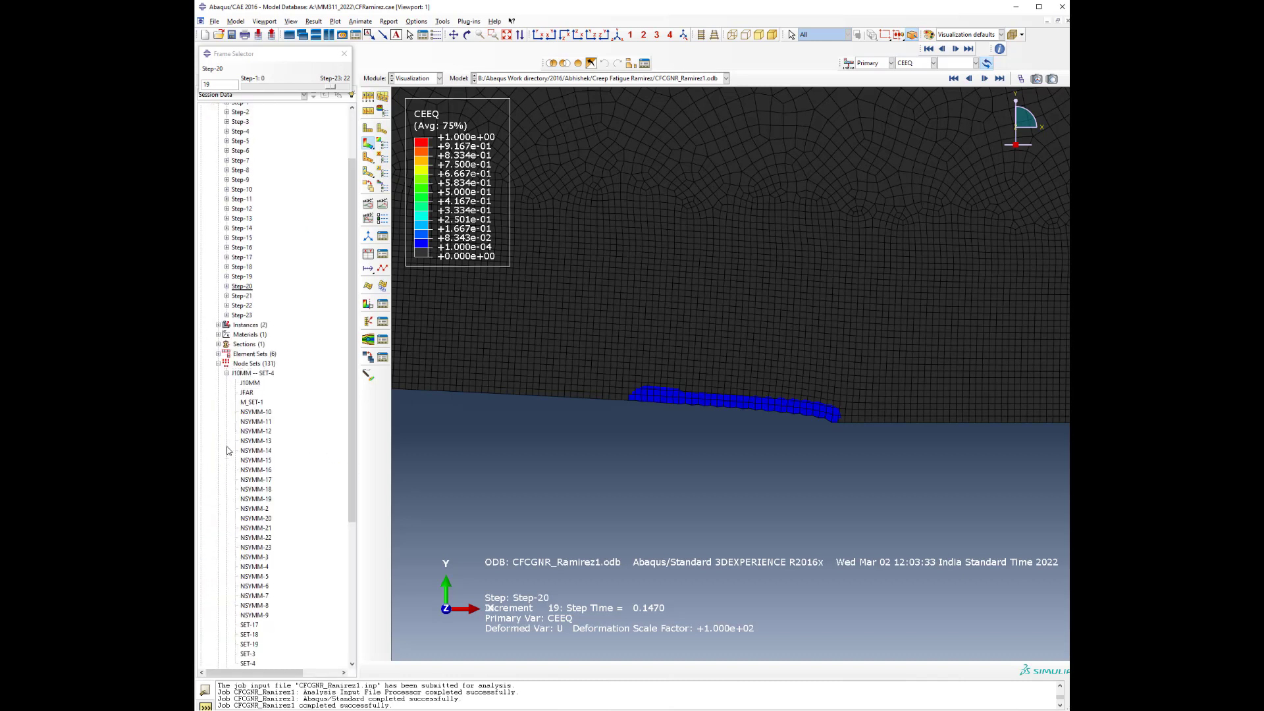
left_click(249, 383)
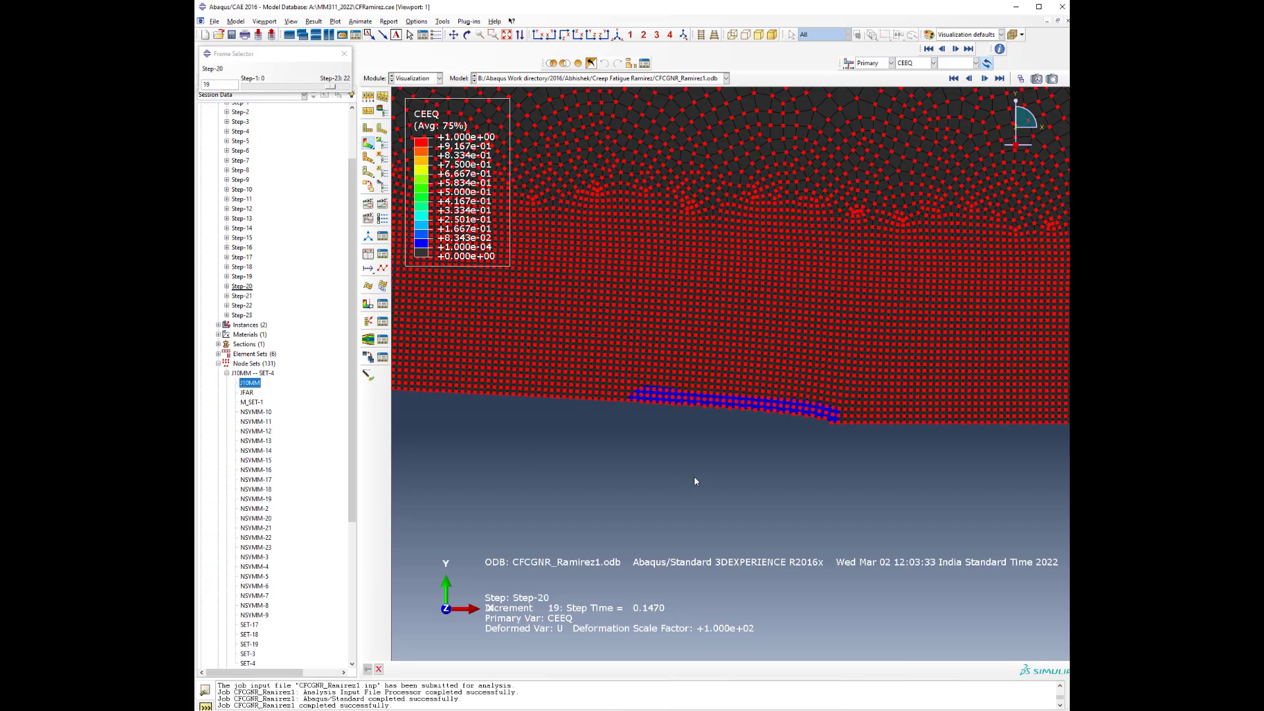
scroll(698, 467, "down", 5)
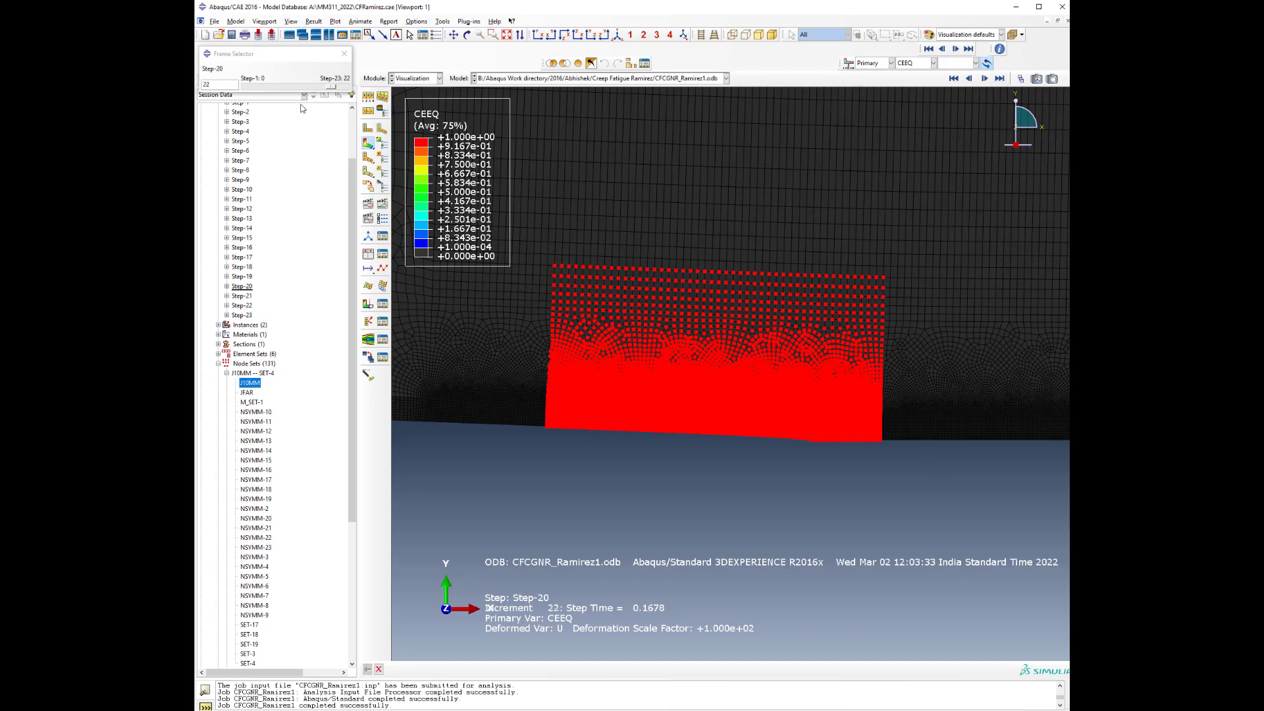
Advance the results to frame 22 of Step-23 and inspect the J10MM node set relative to the crack tip and whole specimen
left_click_drag(333, 87, 351, 91)
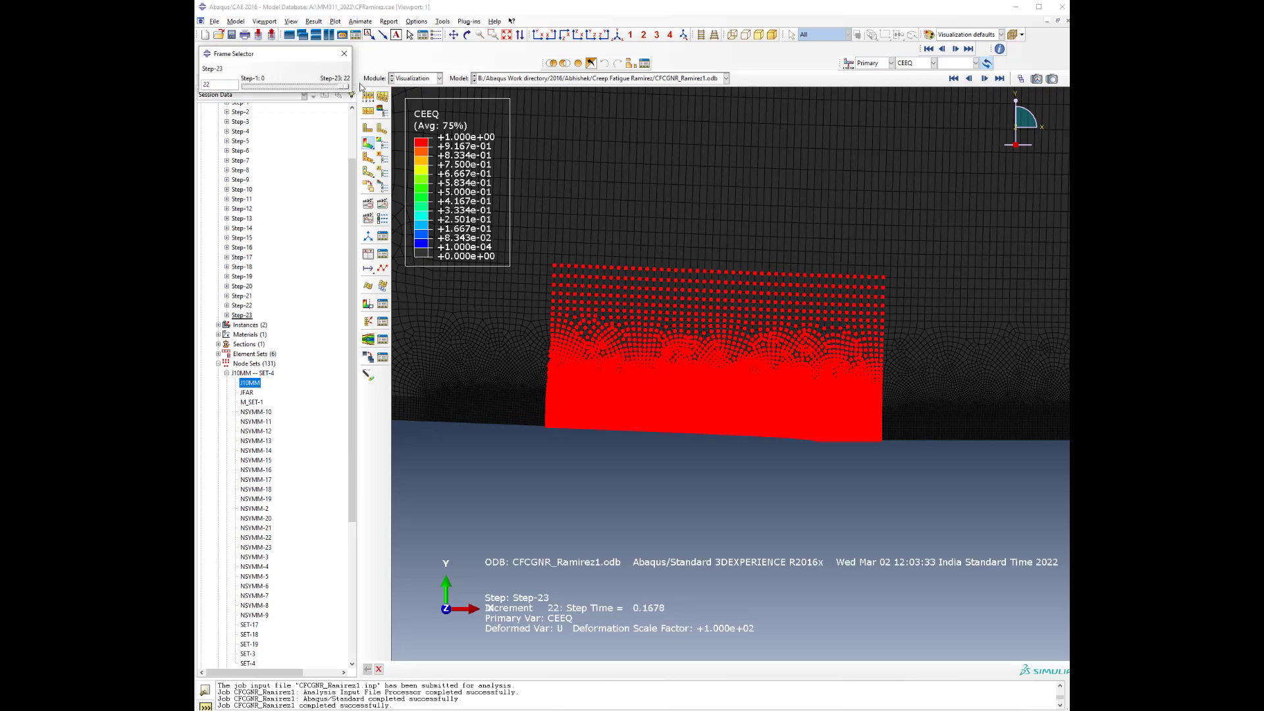
scroll(816, 440, "down", 8)
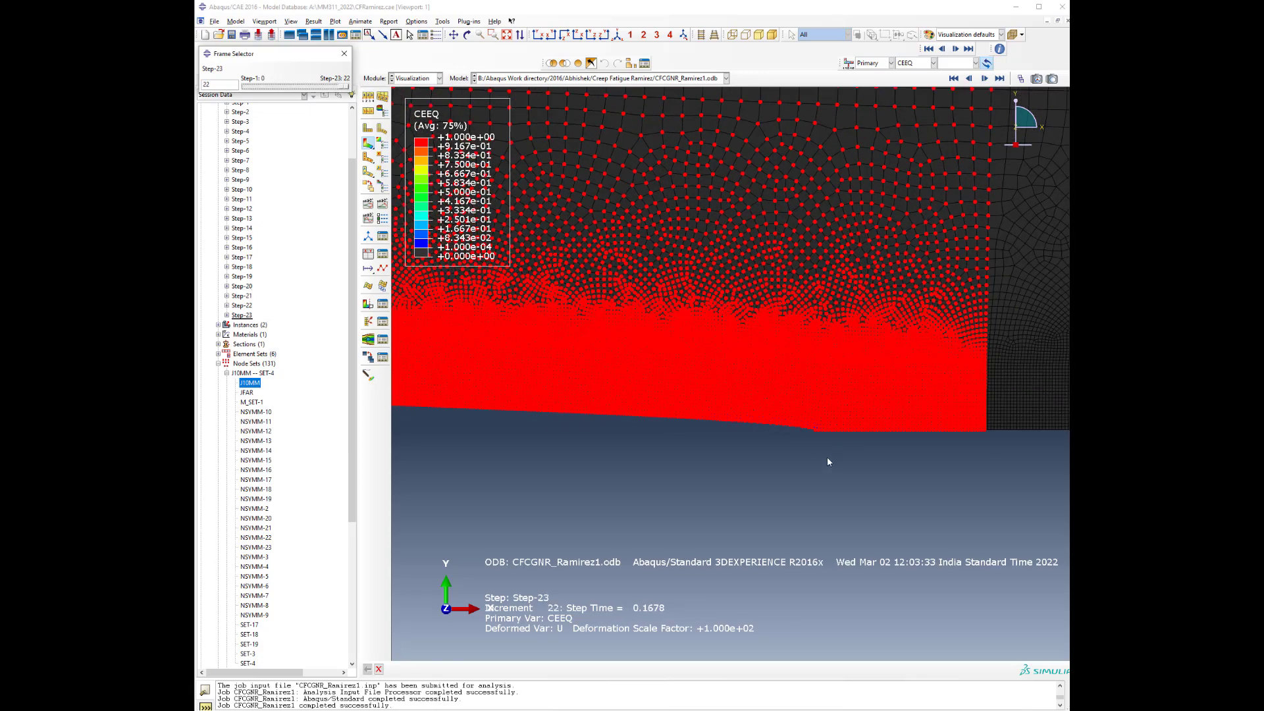
scroll(793, 400, "up", 8)
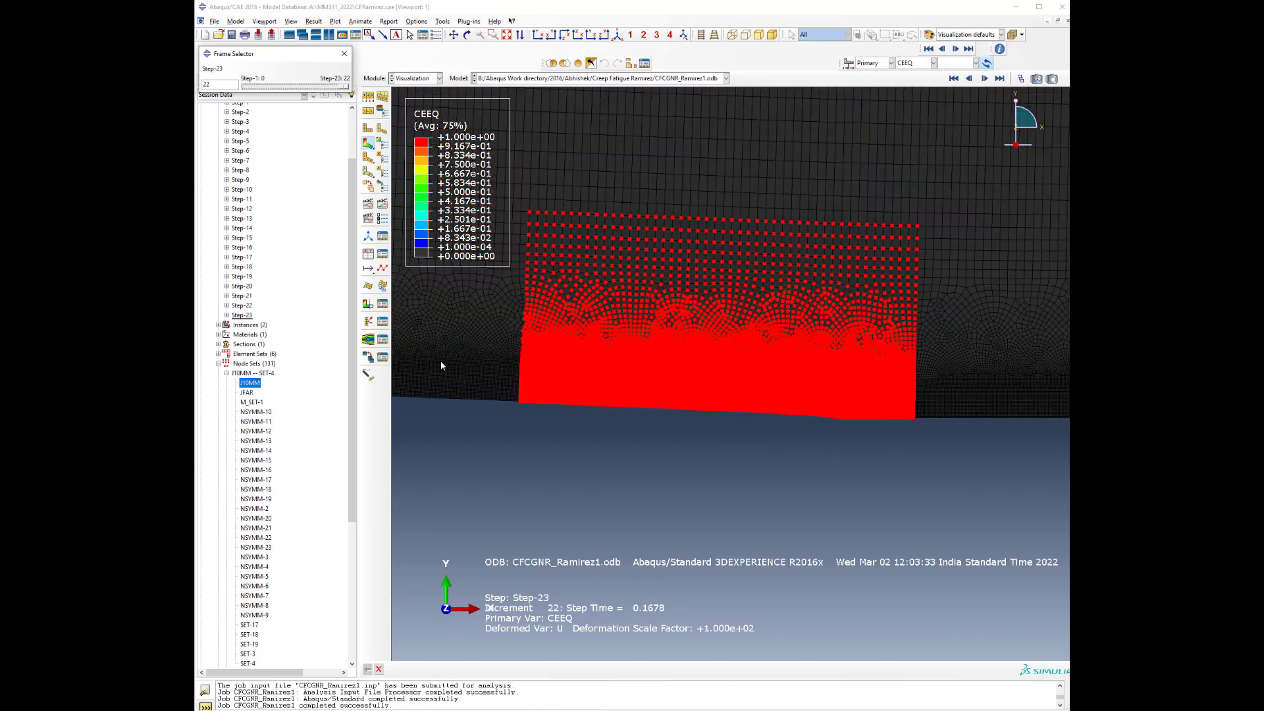
scroll(764, 417, "up", 6)
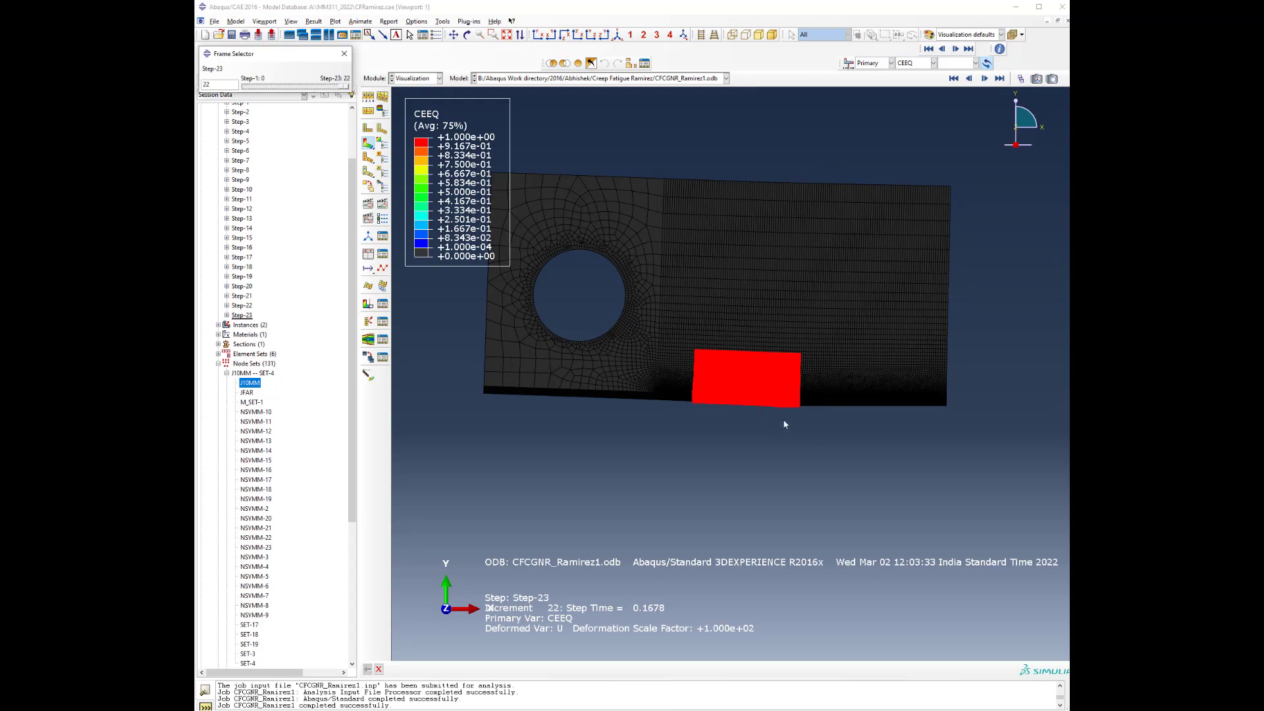
Highlight the JFAR node set and examine its boundaries at the specimen's far edge and along the crack side
left_click(251, 395)
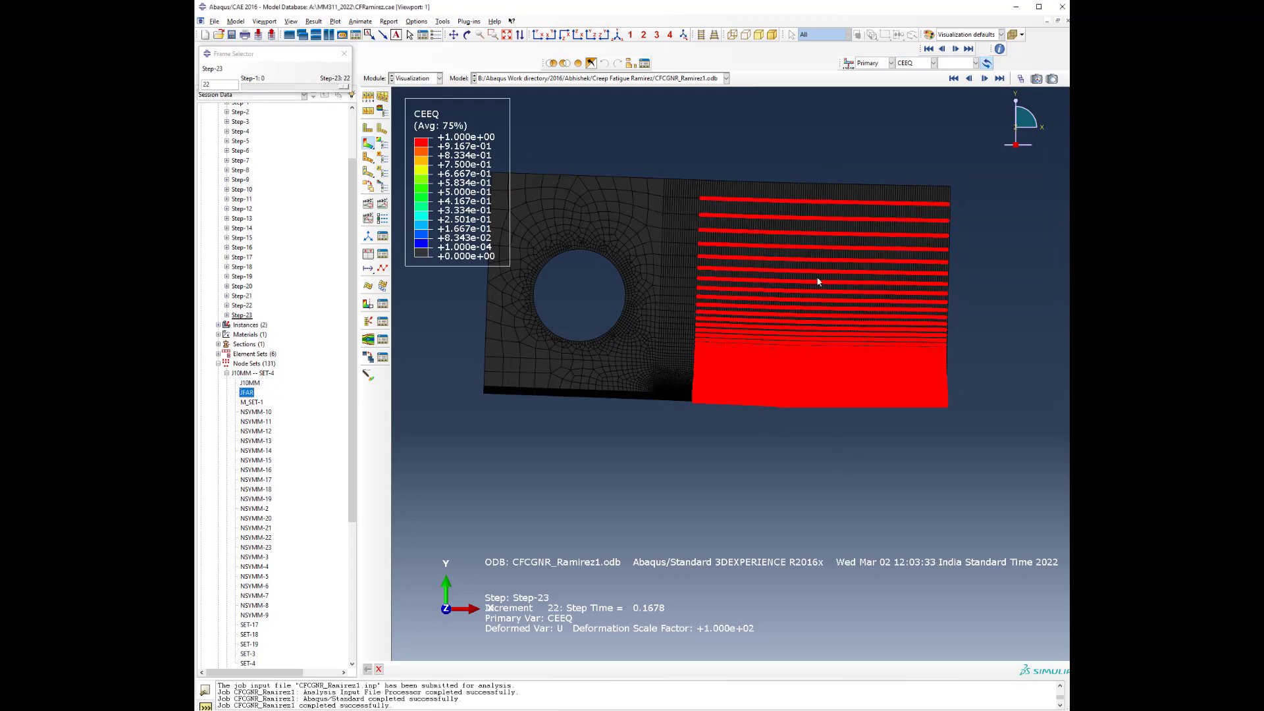
scroll(913, 404, "down", 10)
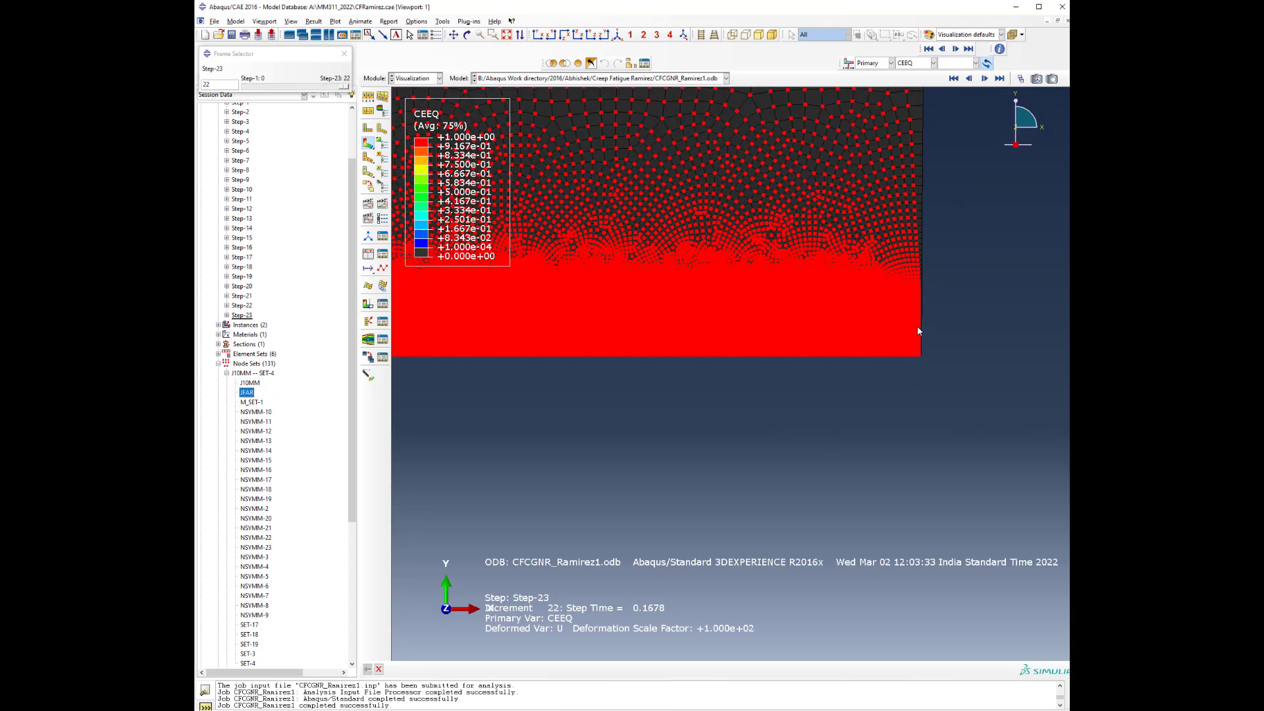
scroll(918, 335, "down", 3)
scroll(921, 454, "up", 6)
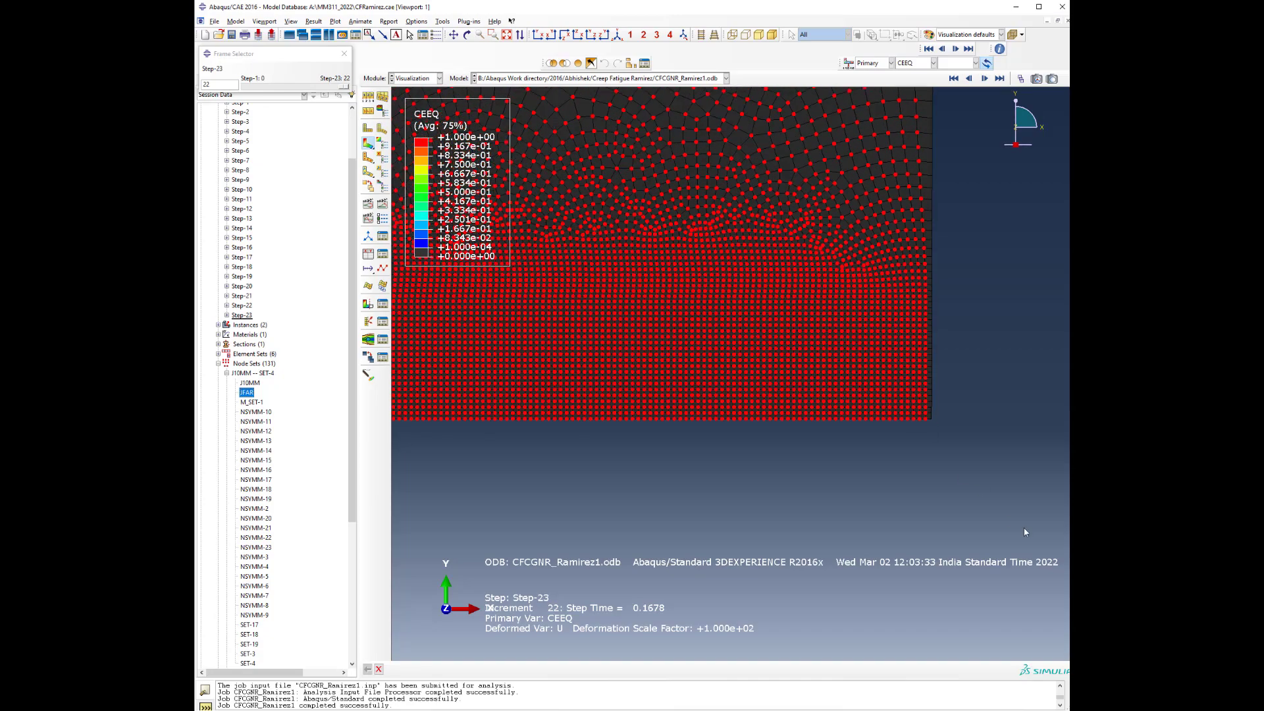
scroll(925, 474, "up", 3)
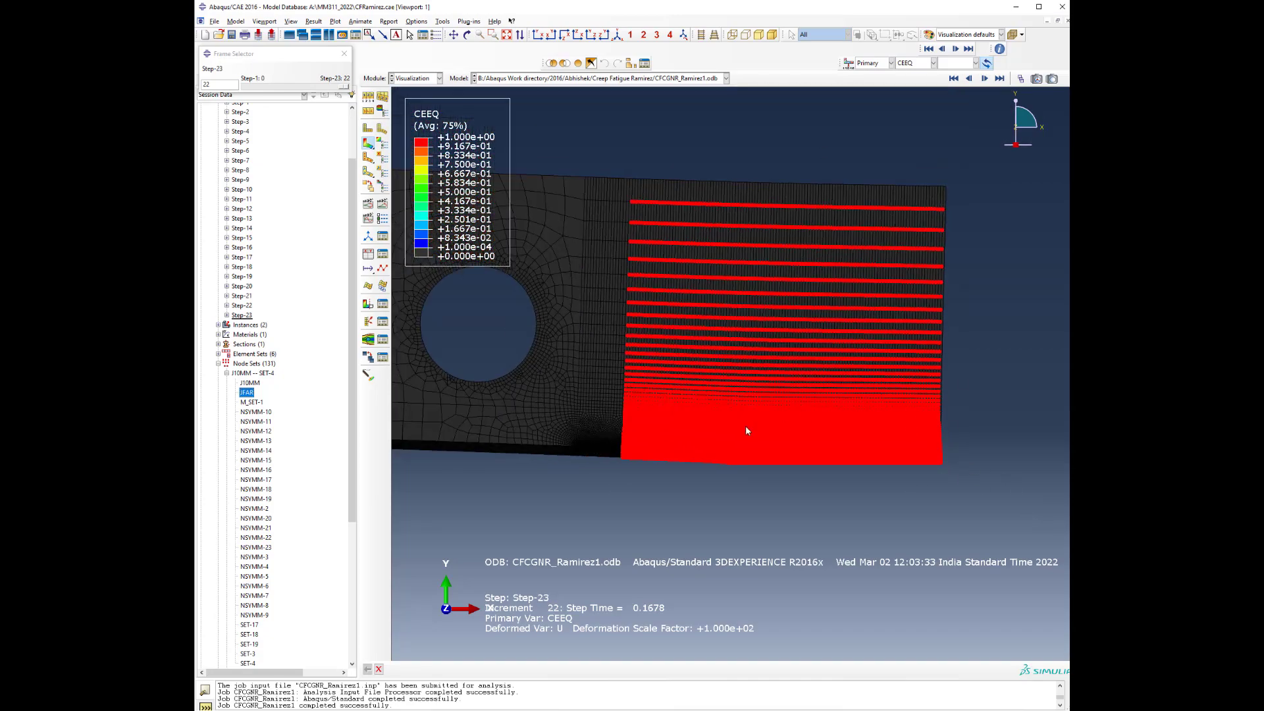
scroll(612, 454, "down", 5)
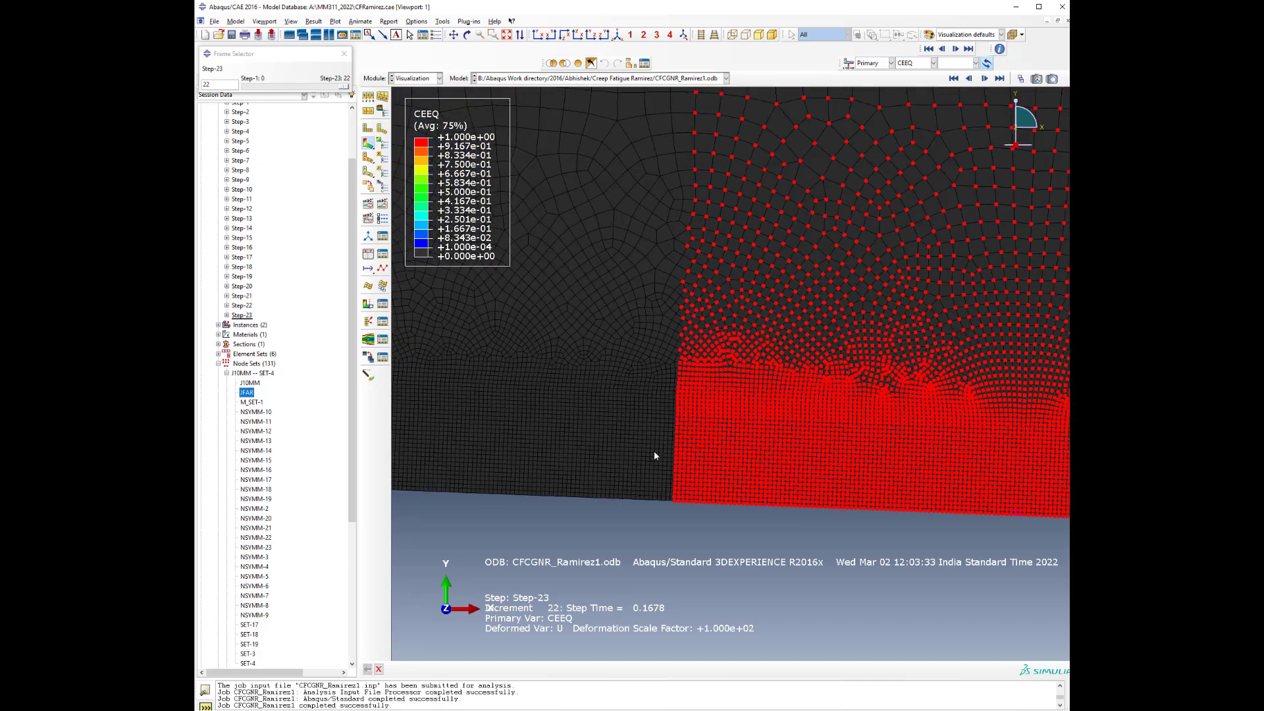
scroll(651, 452, "up", 2)
scroll(634, 421, "up", 3)
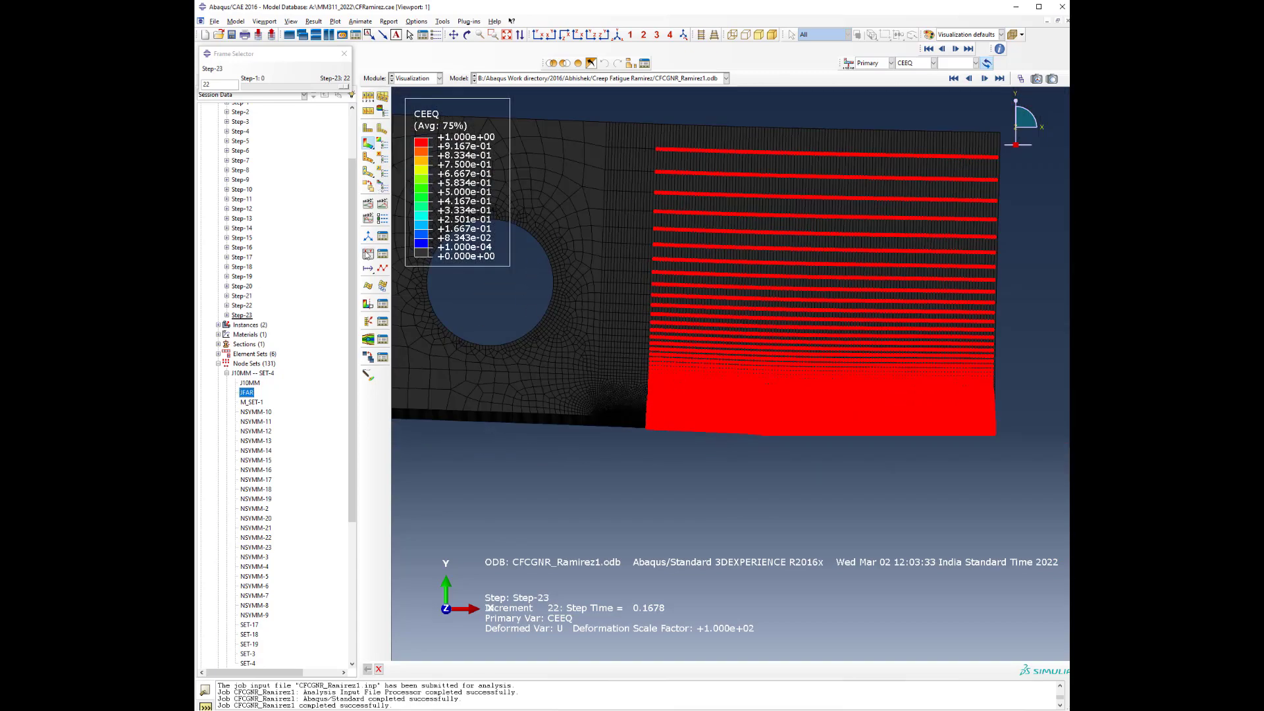
Save the Ct-integral histories of the Crack_3 J10MM and Crack_4 JFAR contours as XY data with the name prefix Ct
left_click(368, 255)
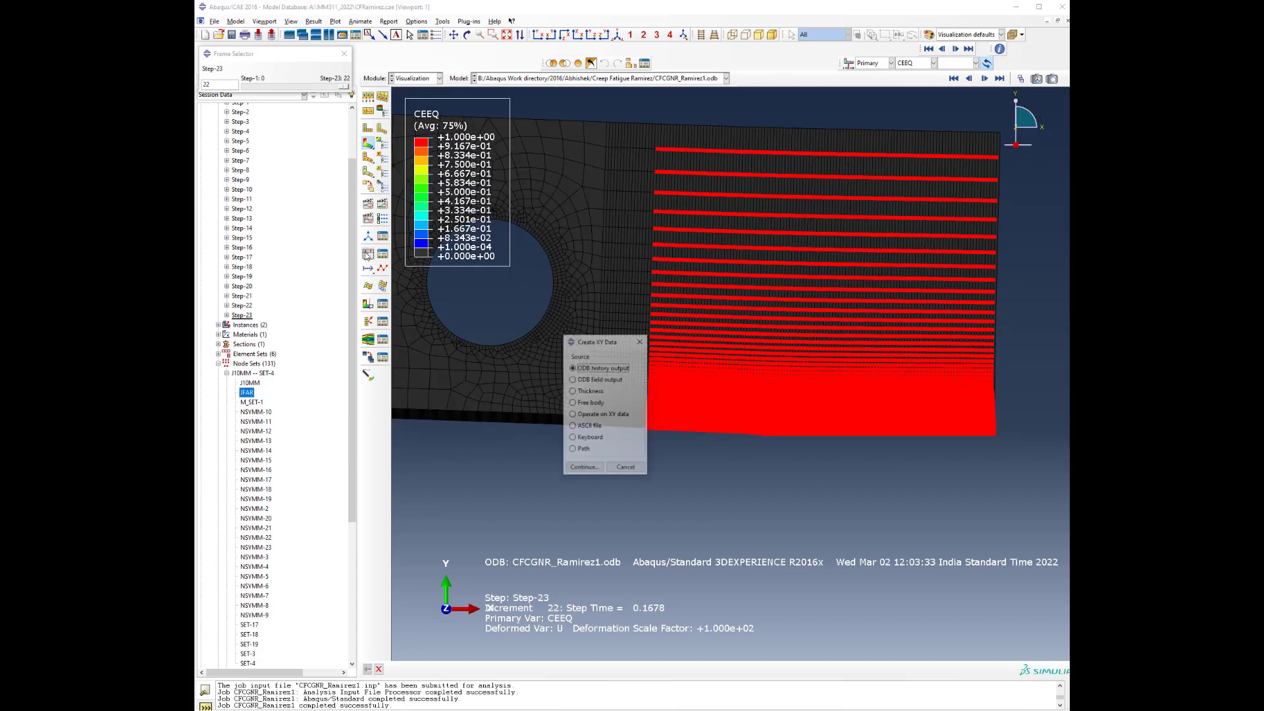
left_click(583, 468)
left_click(259, 243)
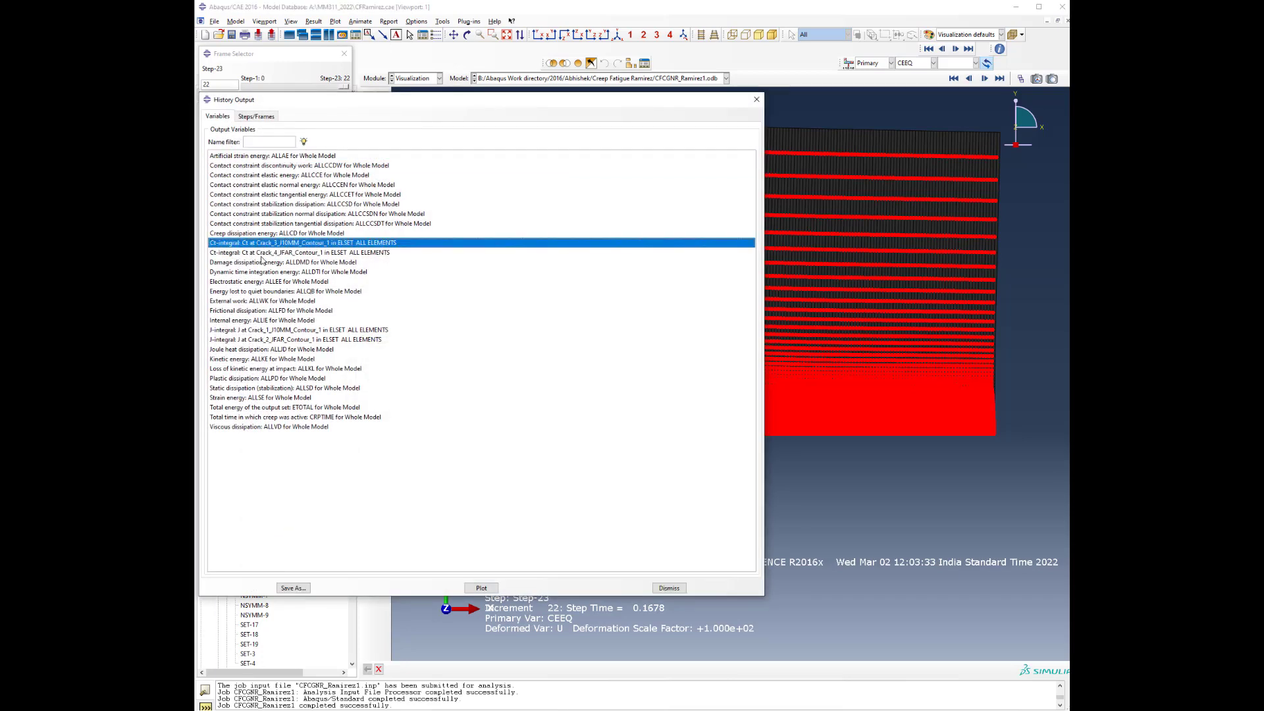
left_click(262, 253, "shift")
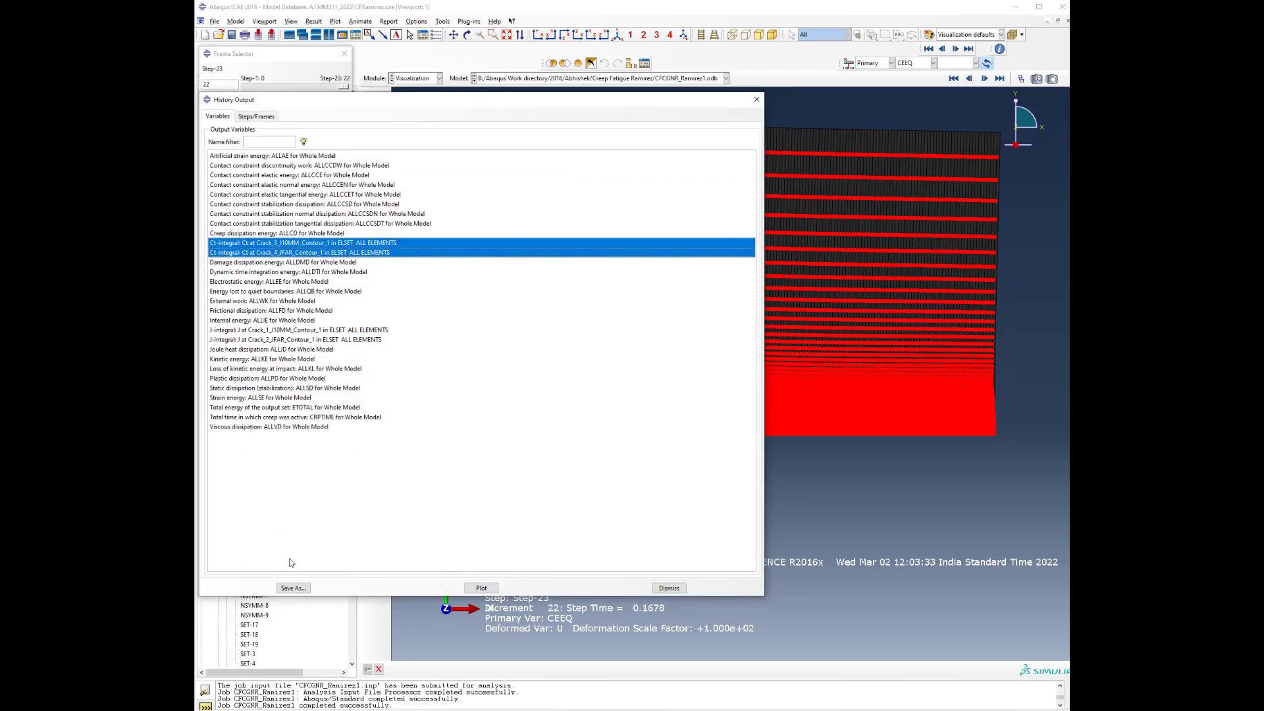
left_click(294, 588)
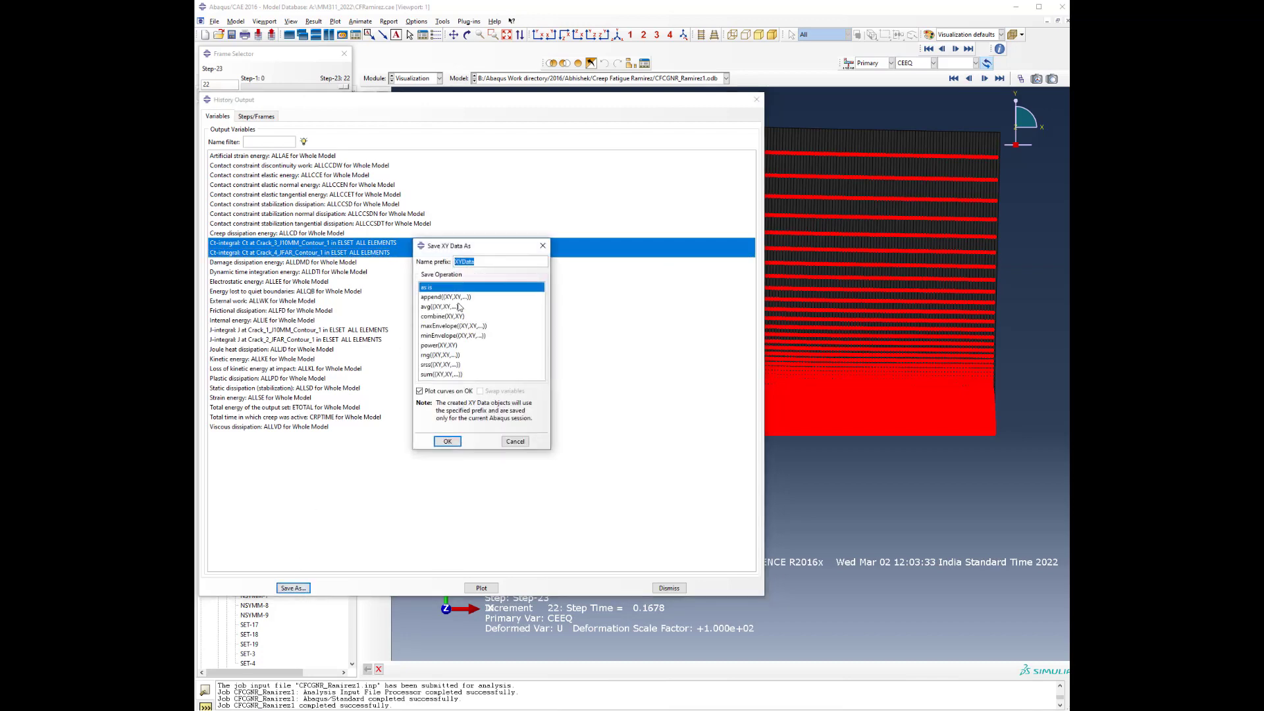
type("Ct")
left_click(451, 442)
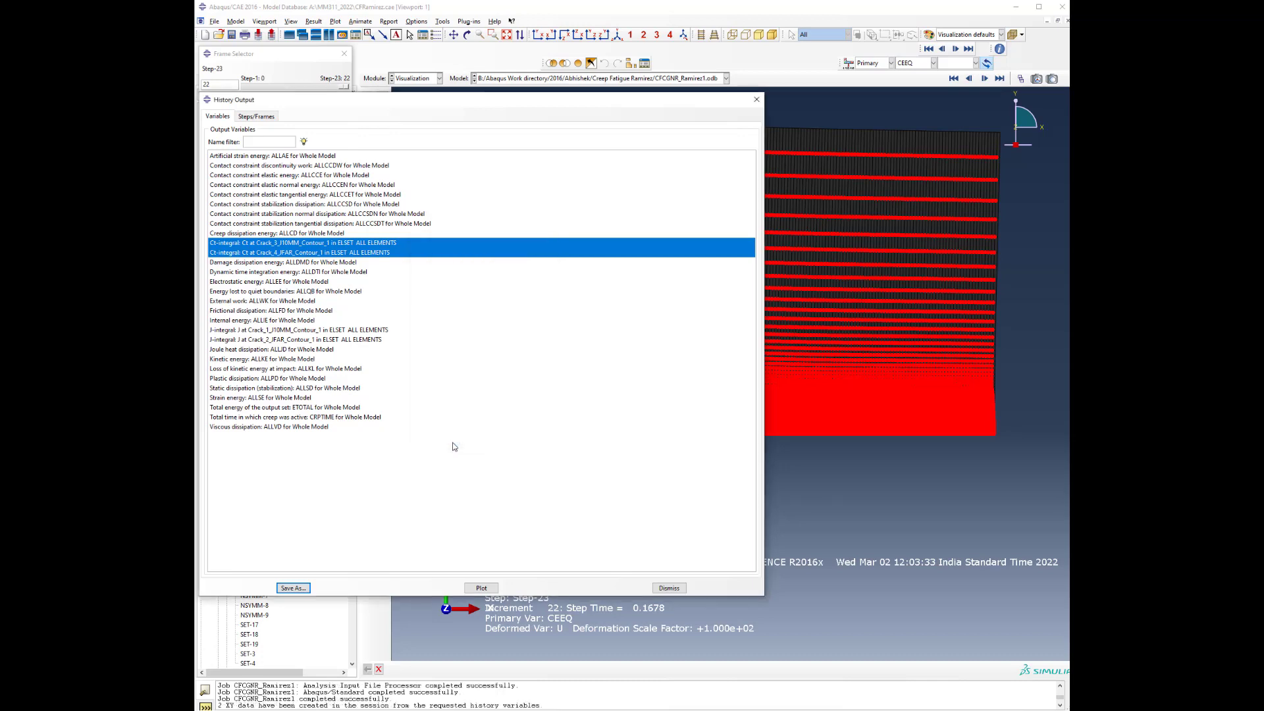
left_click(682, 586)
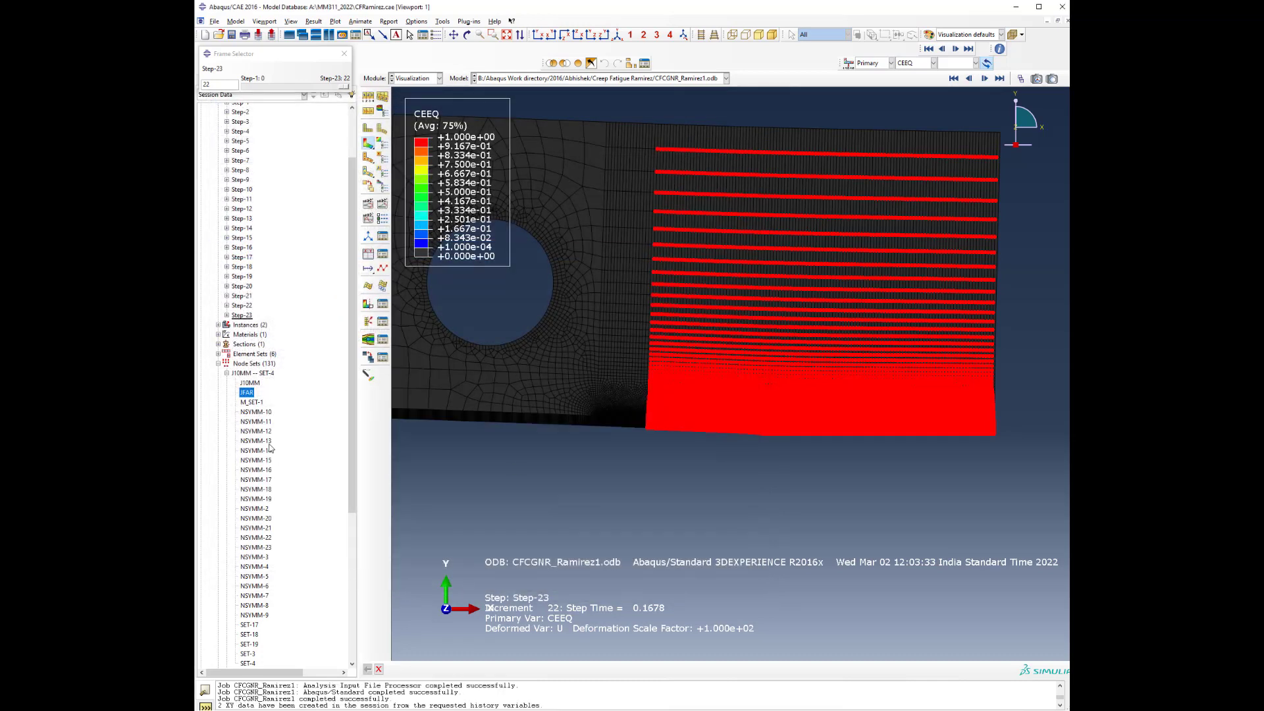
Plot the saved Ct-1 and Ct-2 curves together and examine their peaks over time near the zero baseline
scroll(269, 448, "down", 8)
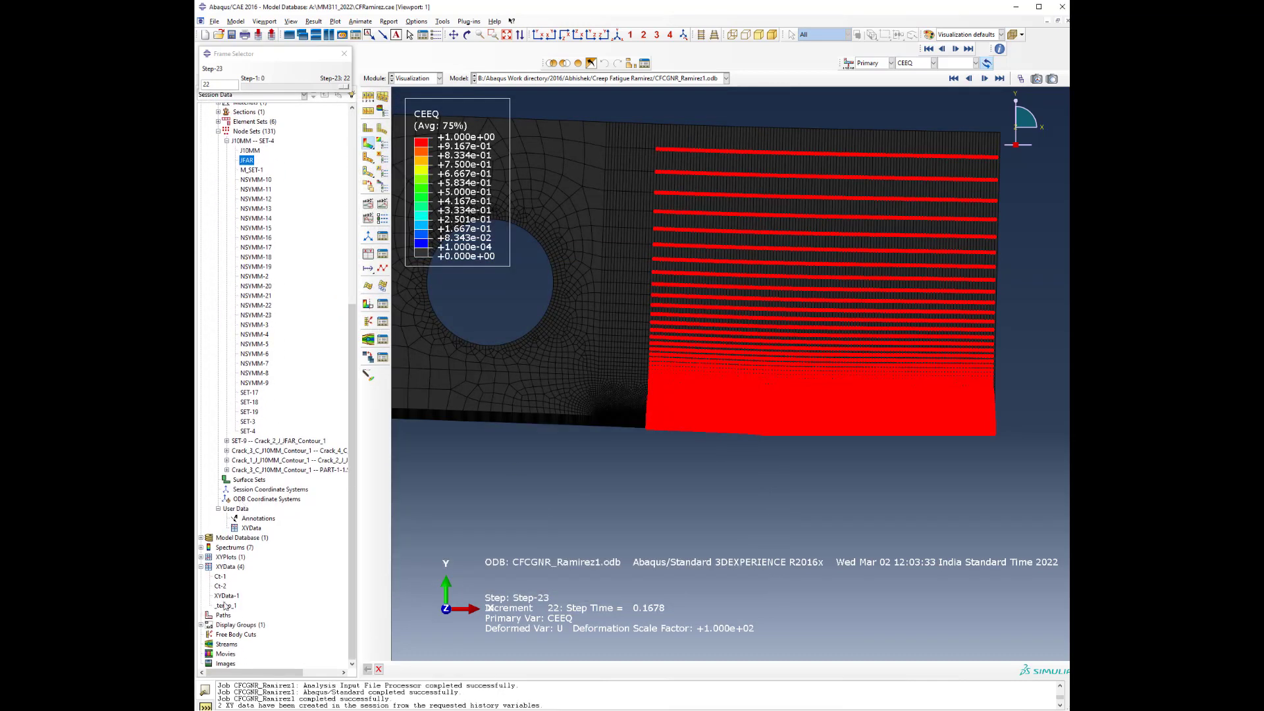
left_click(220, 577)
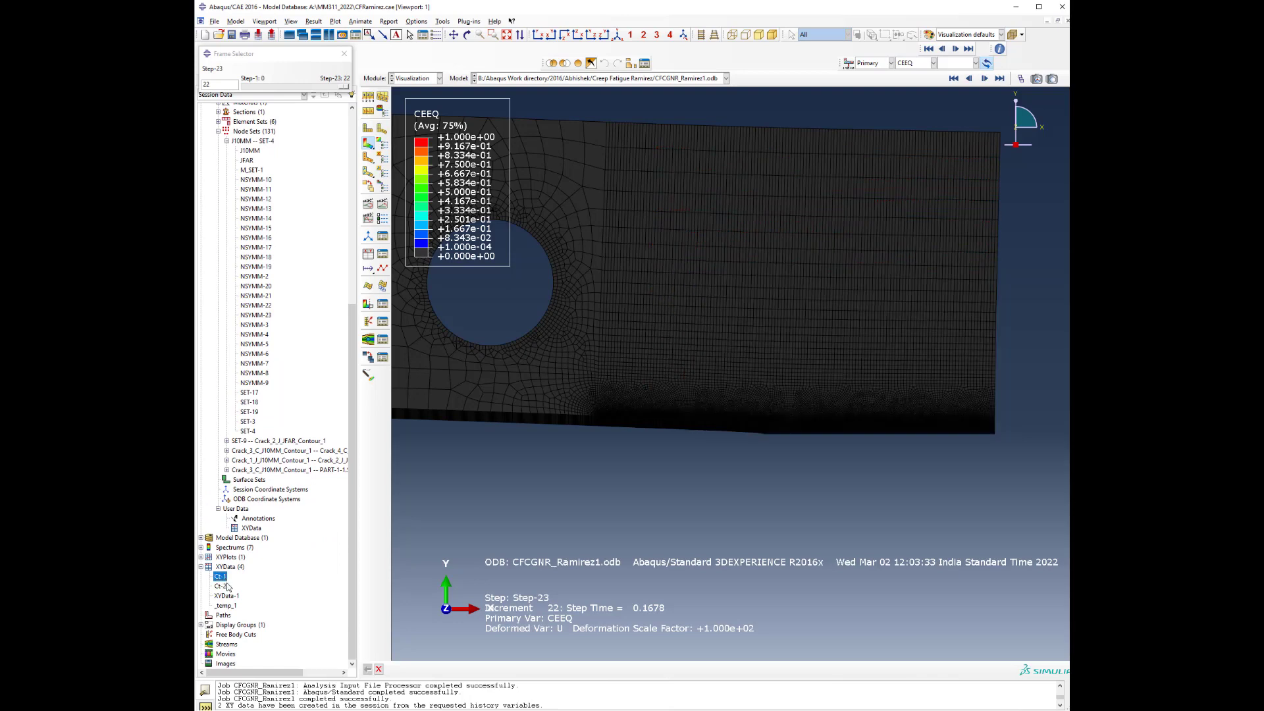
left_click(221, 585, "ctrl")
left_click(232, 603)
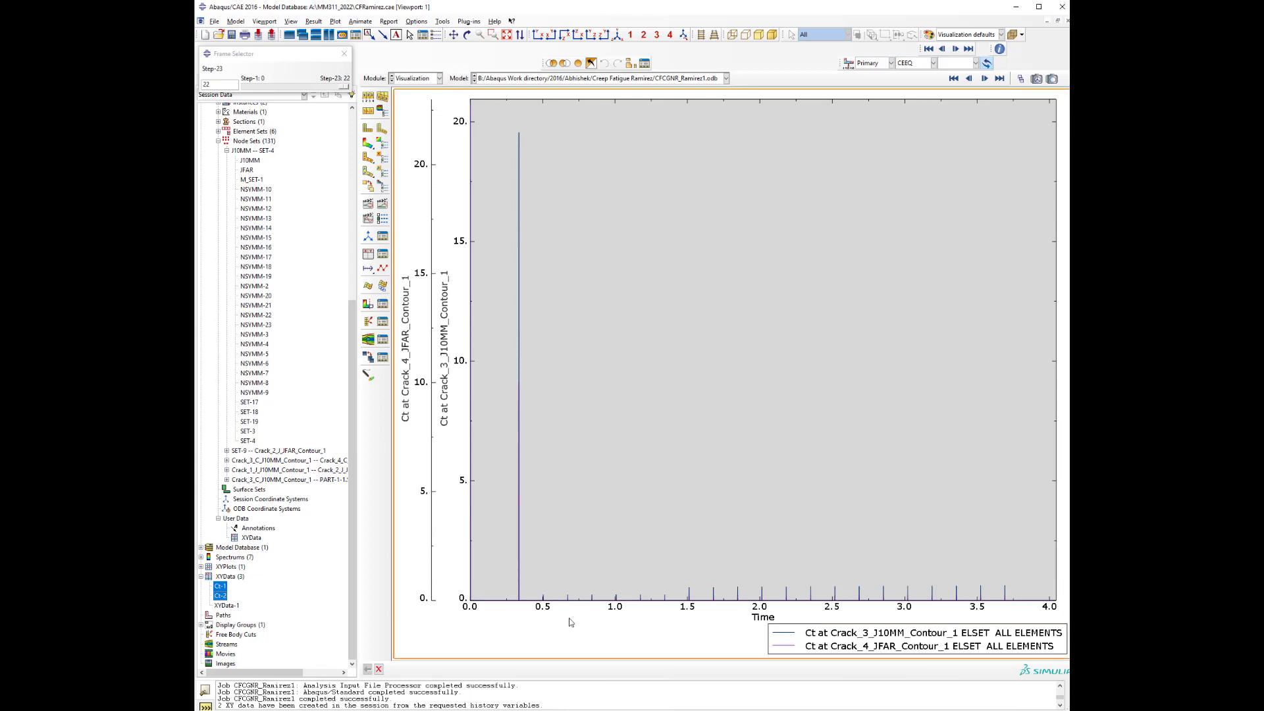
scroll(512, 464, "down", 2)
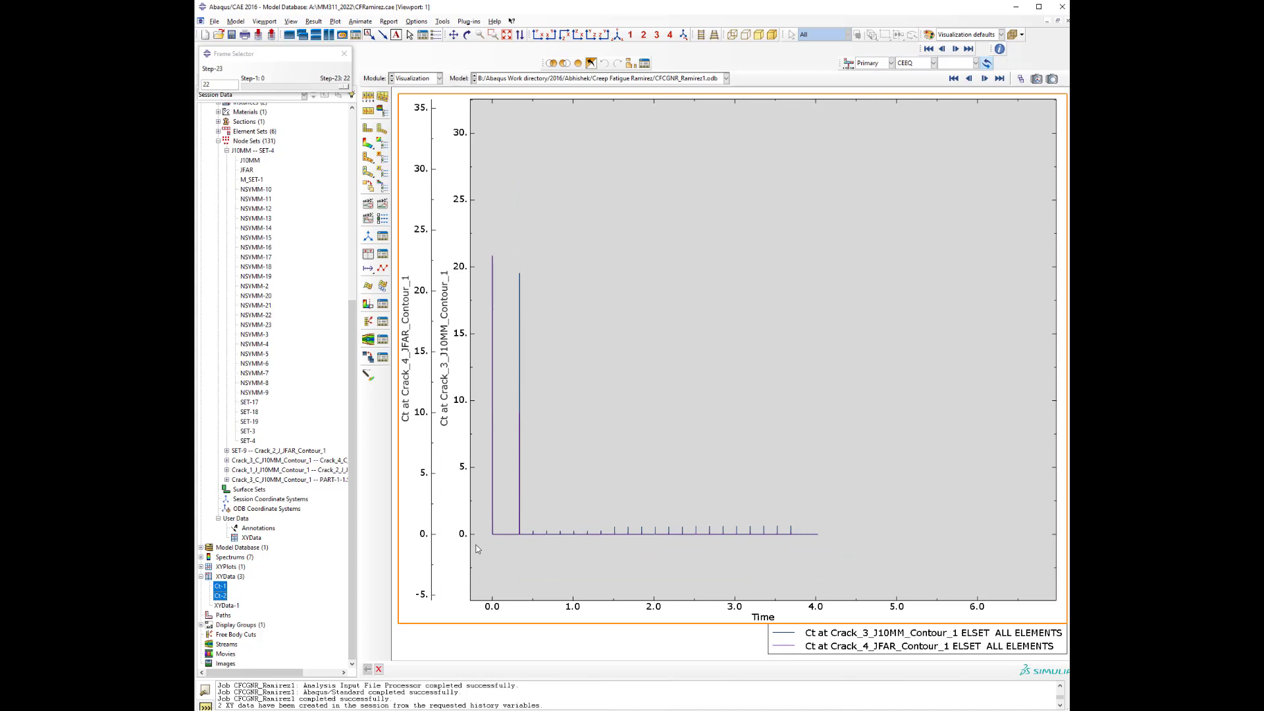
scroll(488, 541, "up", 2)
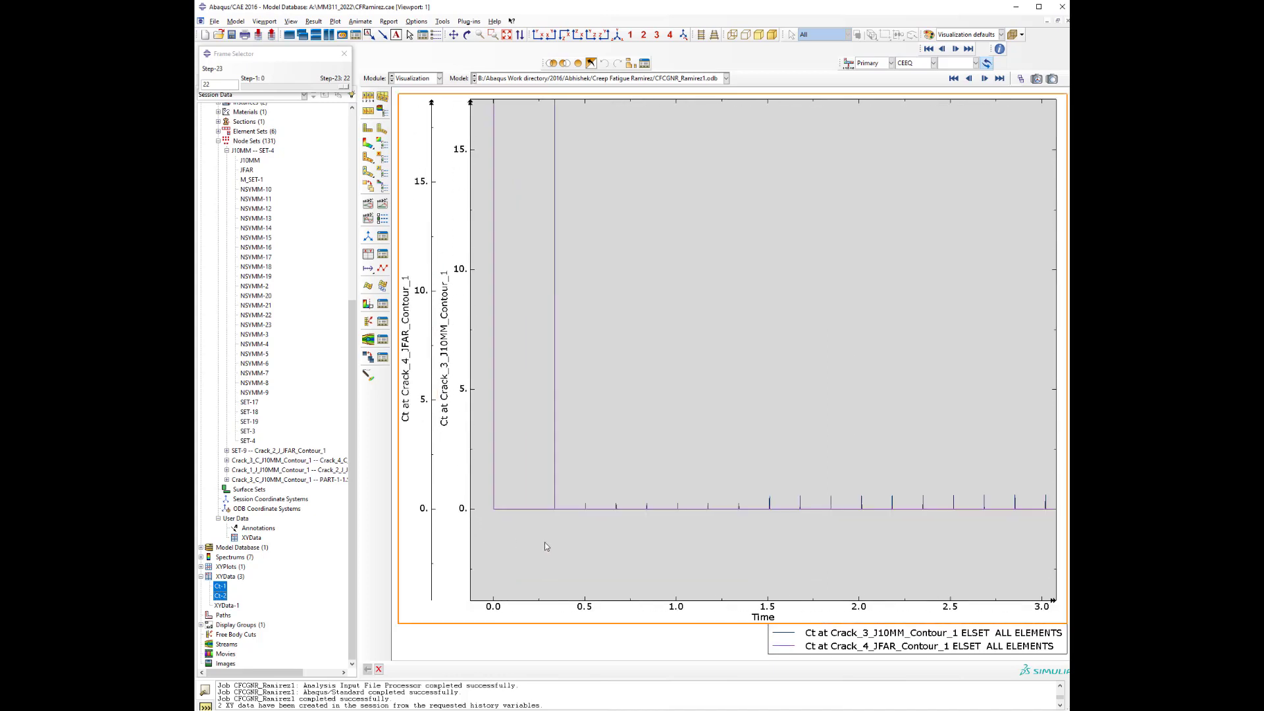
scroll(566, 530, "up", 1)
scroll(616, 501, "down", 1)
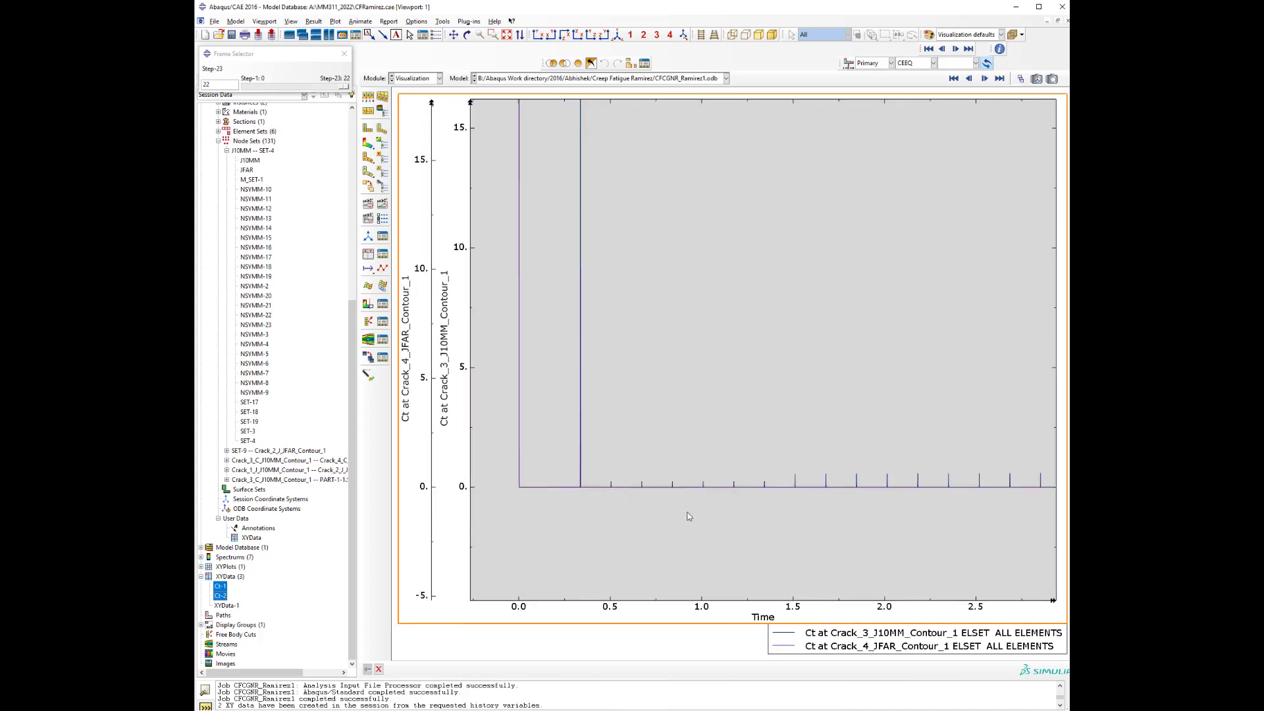
Examine where the two Ct curves rise and fall around the peak near time 0.504, relative to the zero baseline
scroll(626, 508, "up", 4)
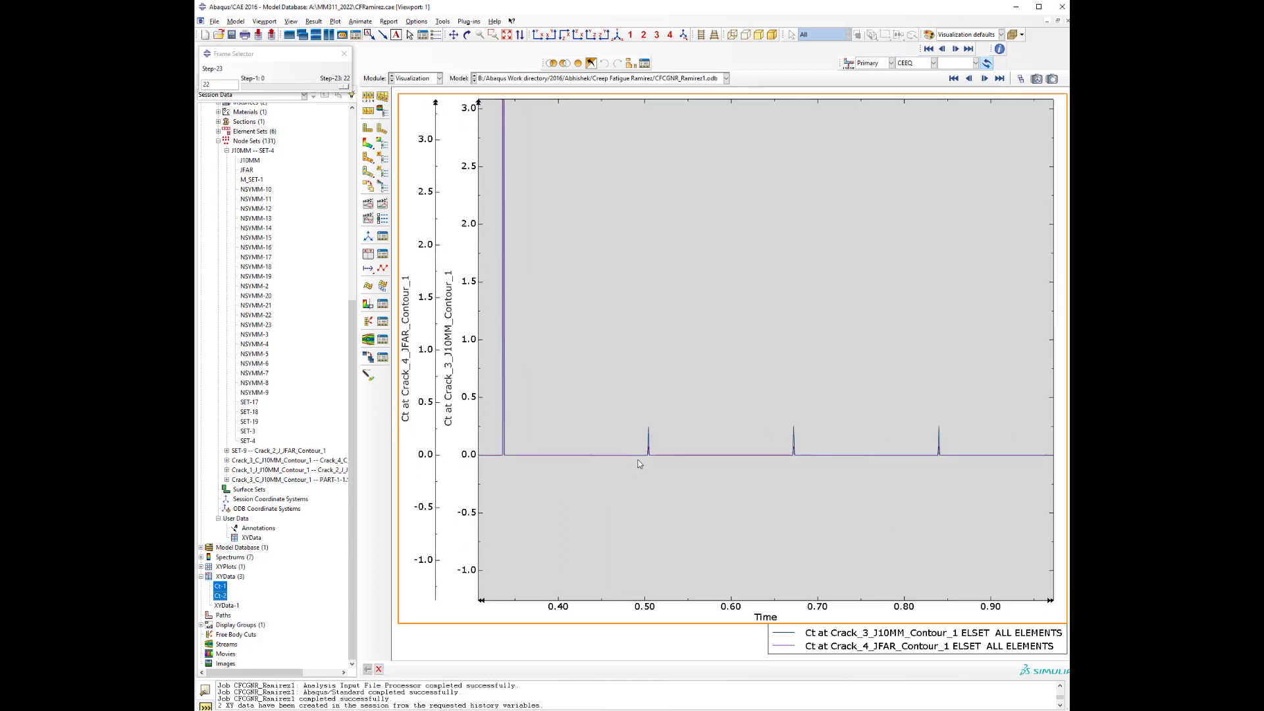
scroll(665, 449, "up", 4)
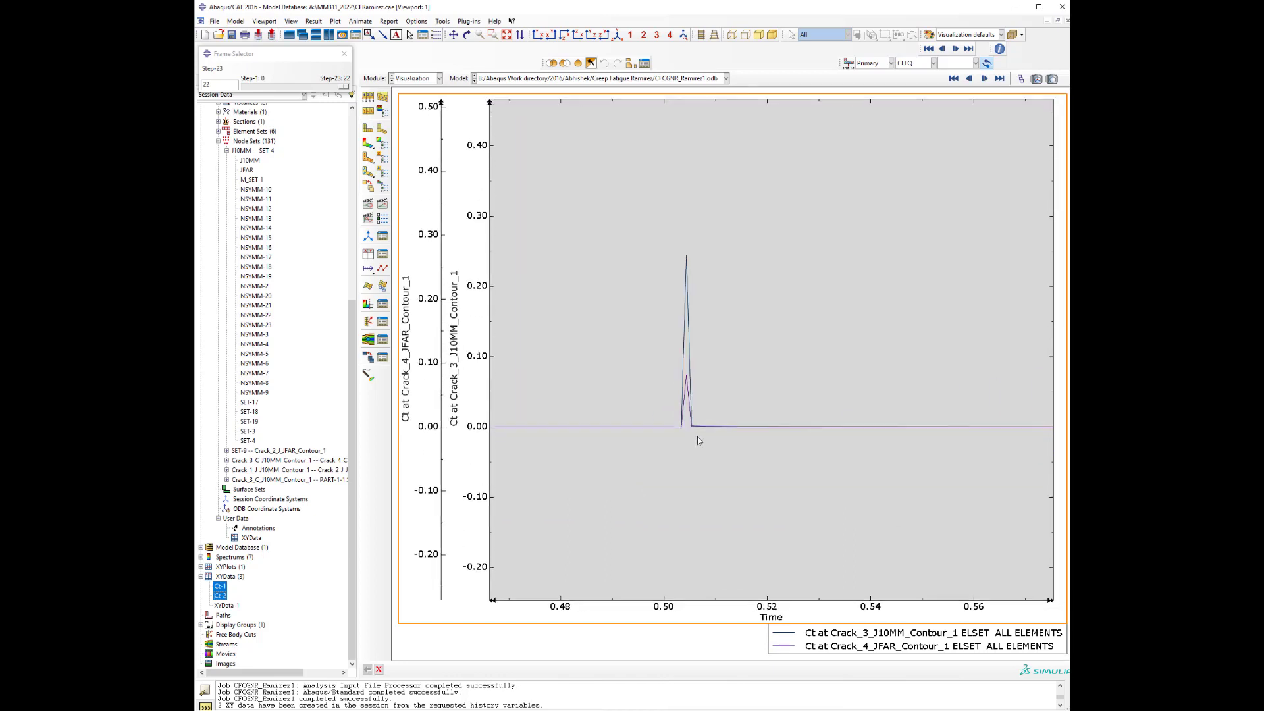
scroll(700, 434, "up", 4)
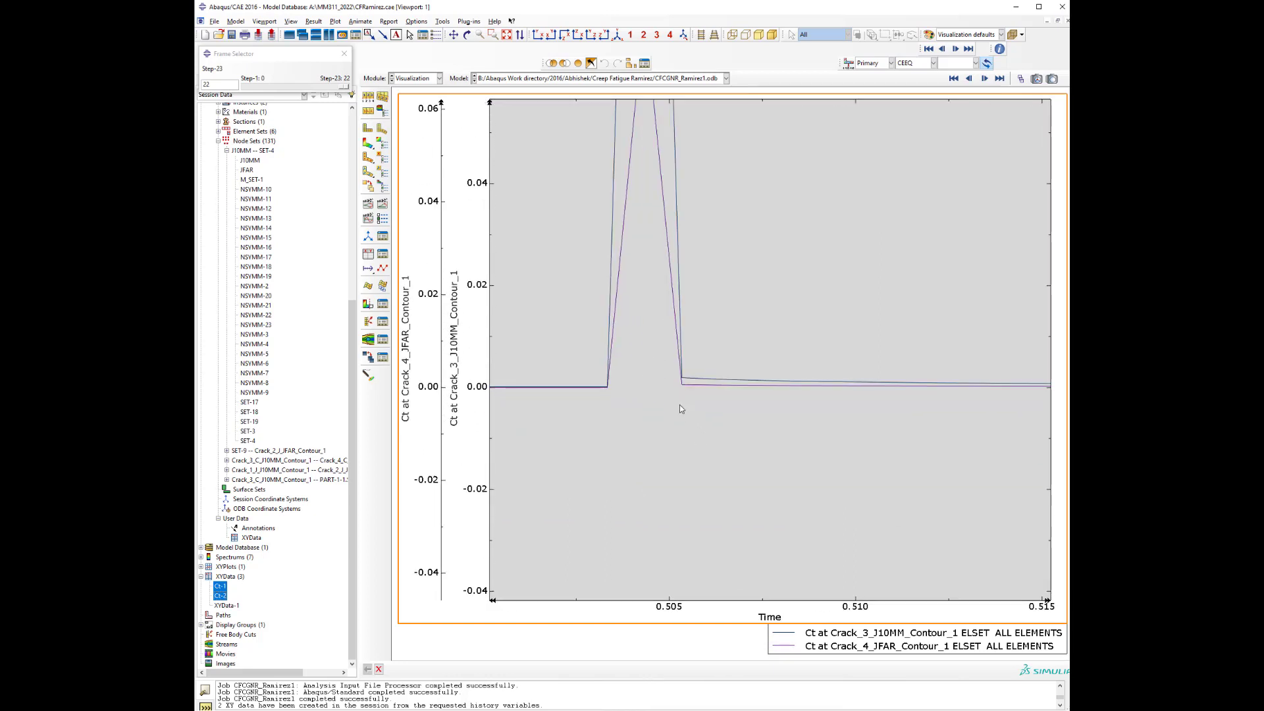
scroll(679, 404, "up", 1)
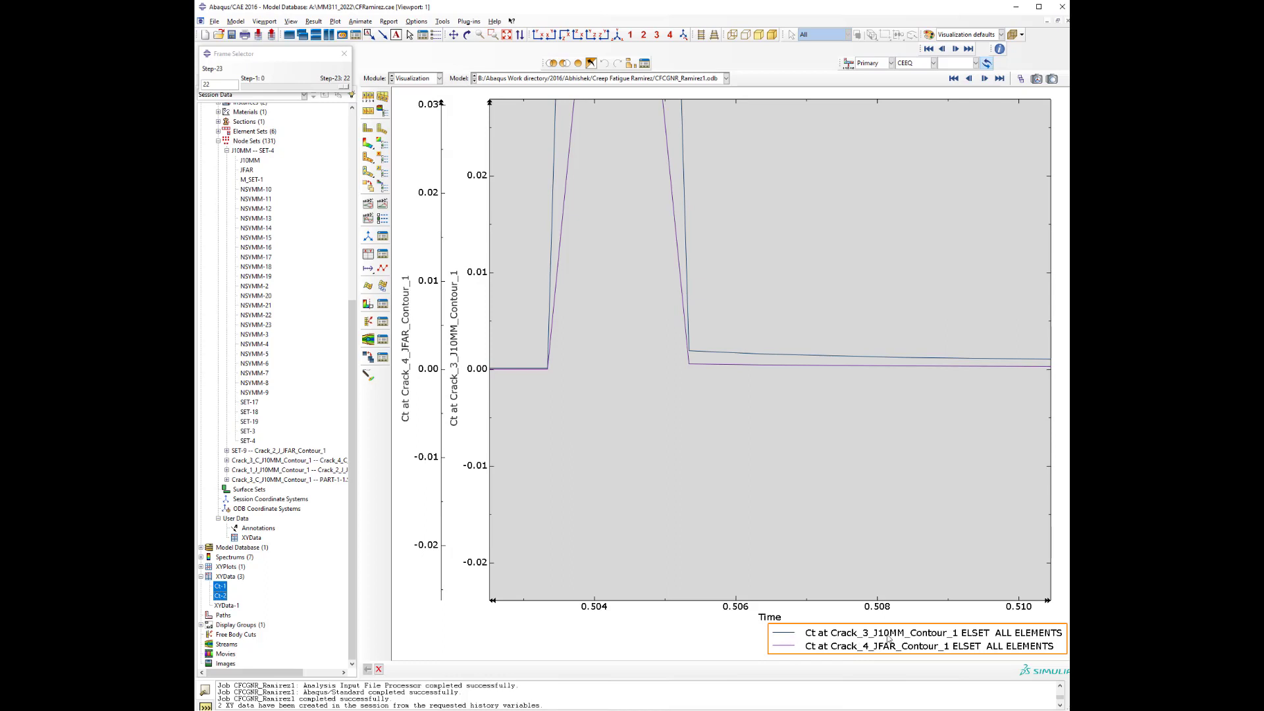
left_click(545, 373)
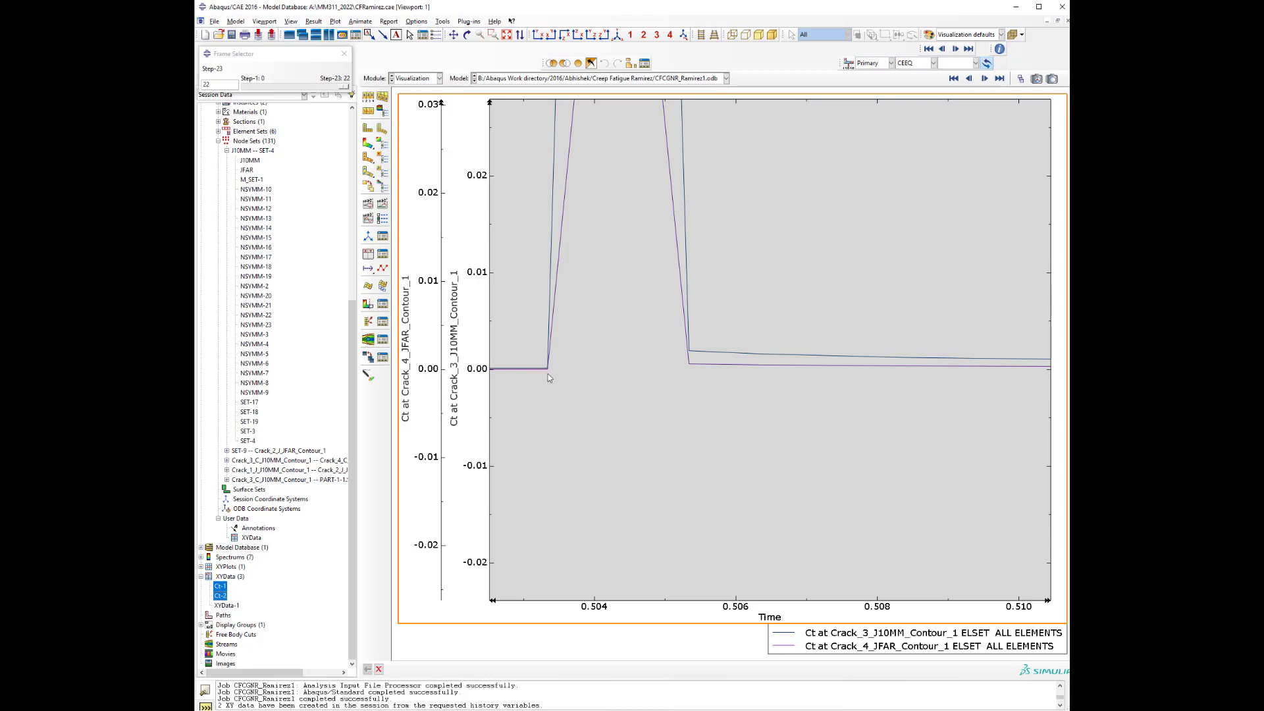
left_click(598, 601)
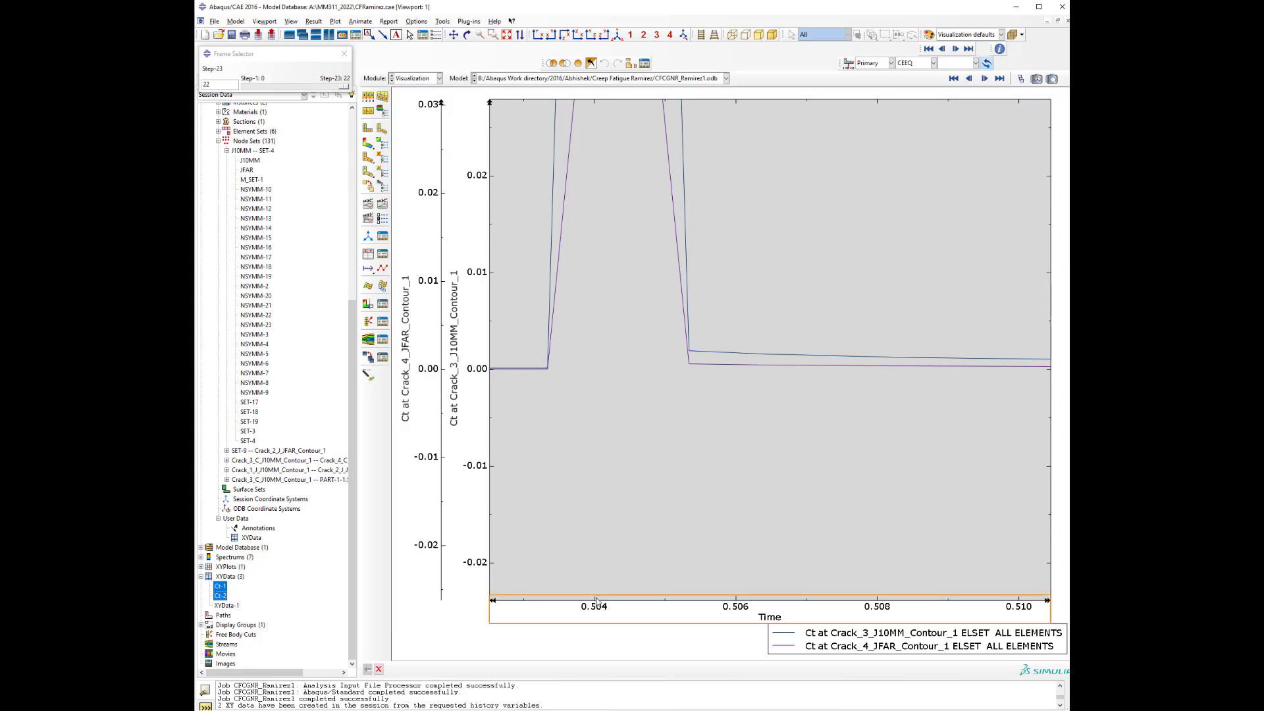
left_click(544, 369)
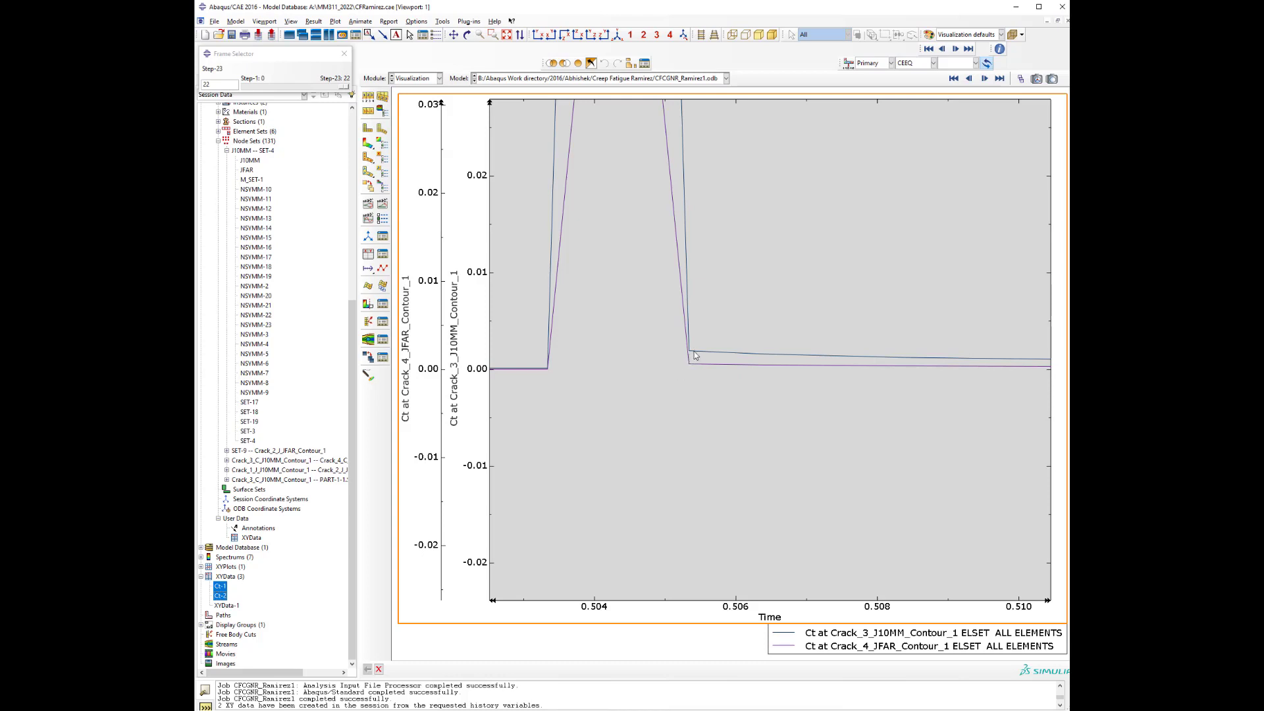
Compare the two Ct curves at the neighbouring peak near time 0.672, and view the peaks over the full time range
scroll(619, 377, "up", 8)
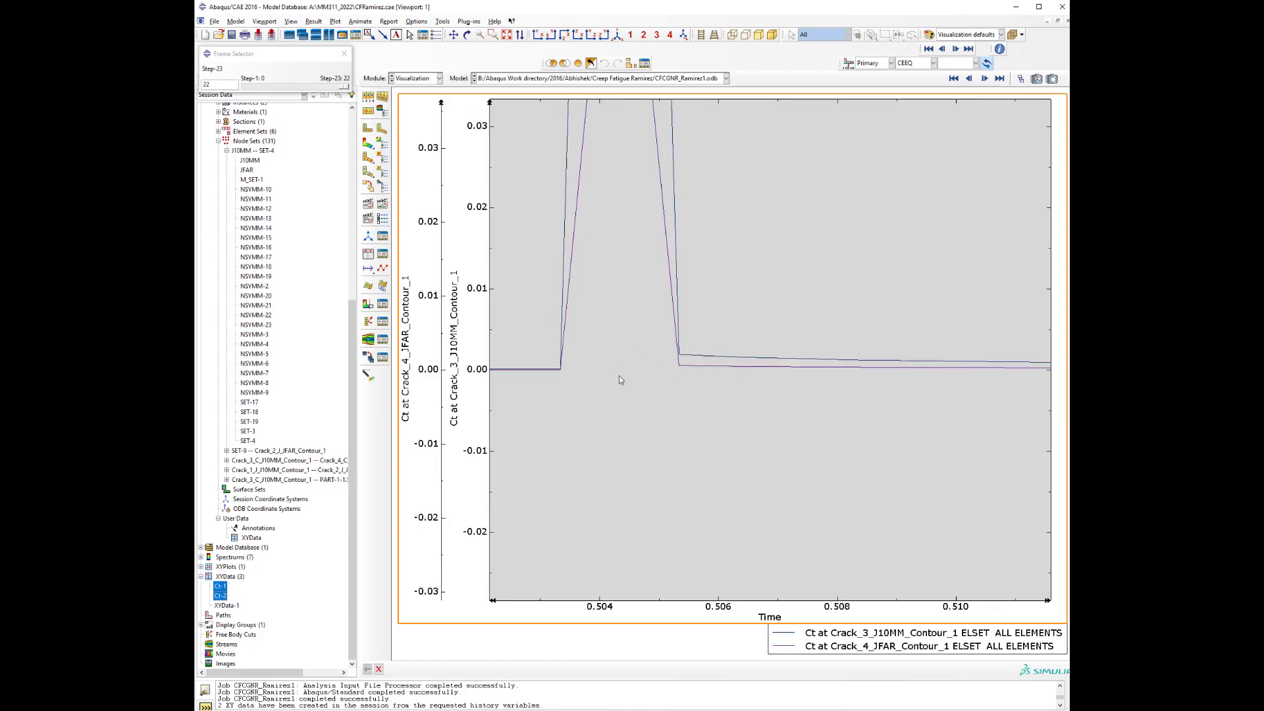
scroll(620, 378, "up", 8)
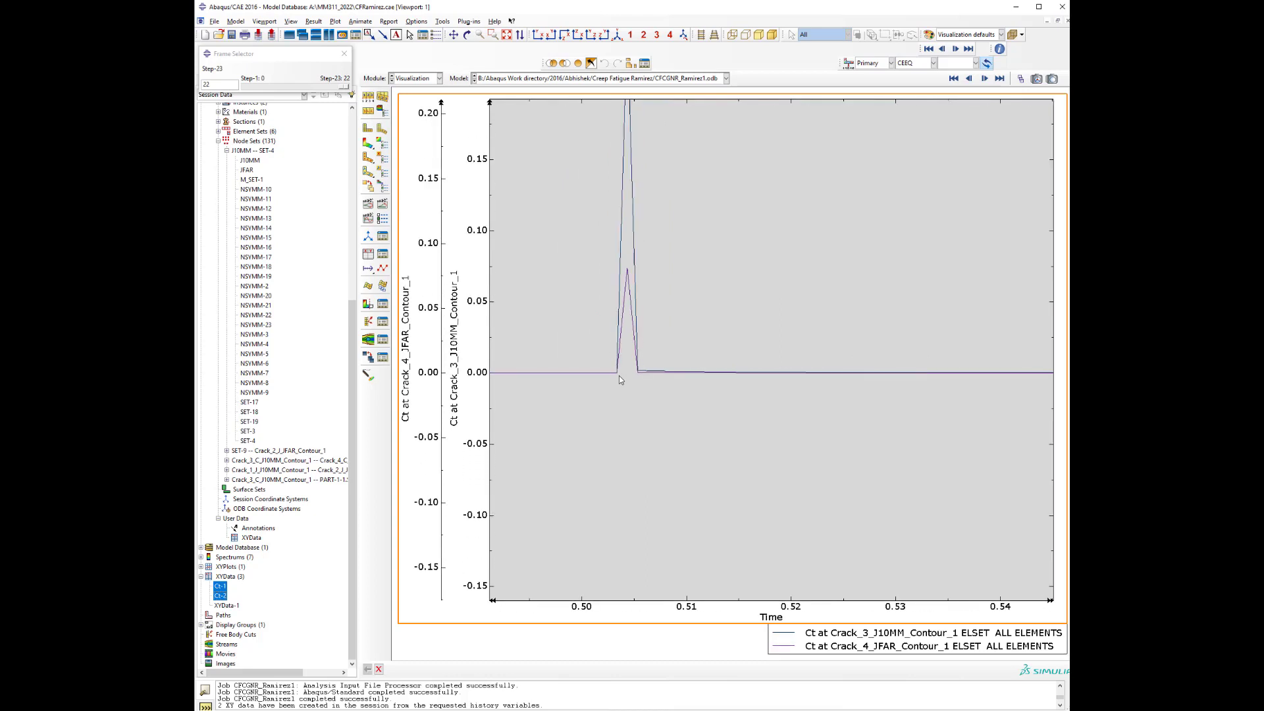
scroll(620, 379, "up", 2)
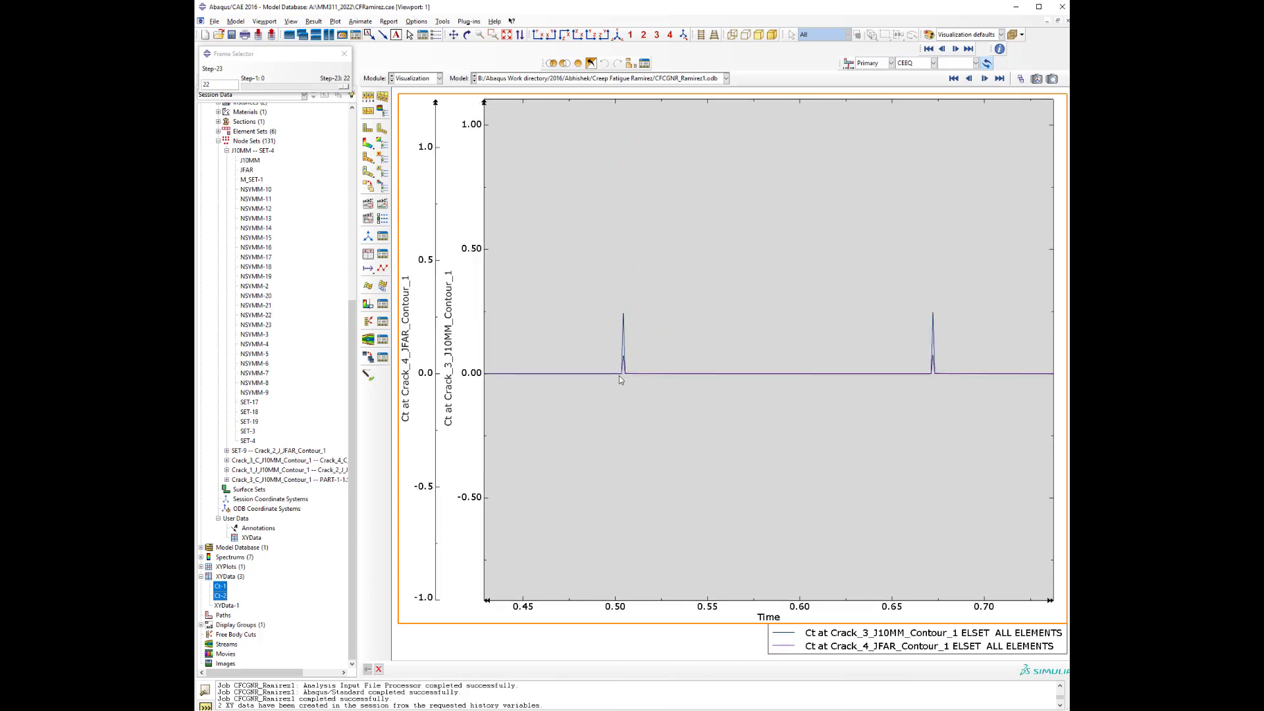
scroll(916, 344, "down", 8)
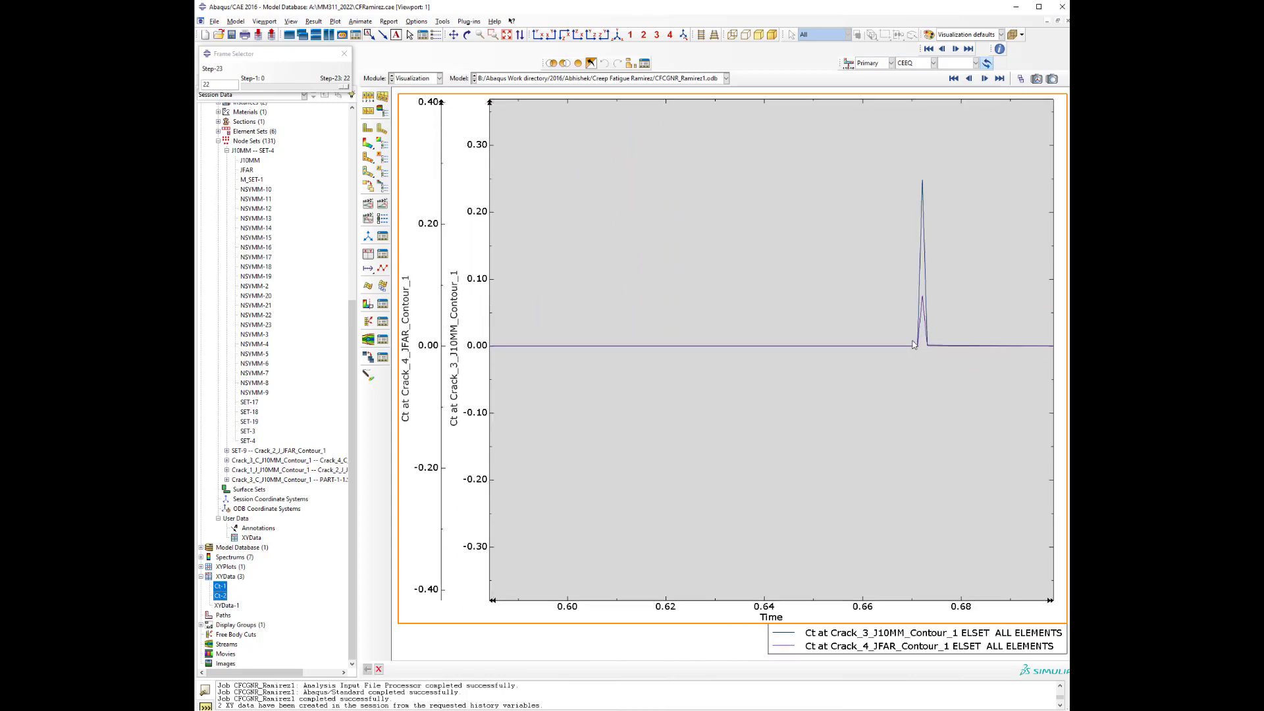
scroll(916, 344, "down", 6)
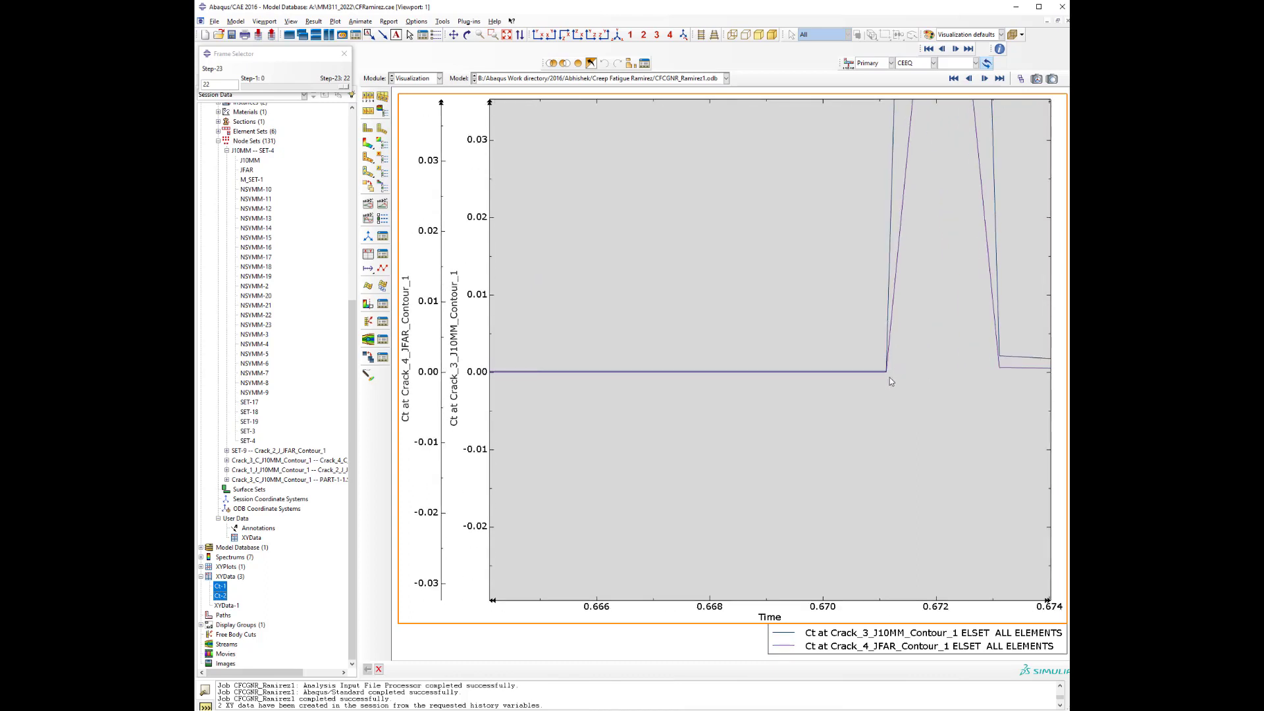
scroll(883, 376, "down", 4)
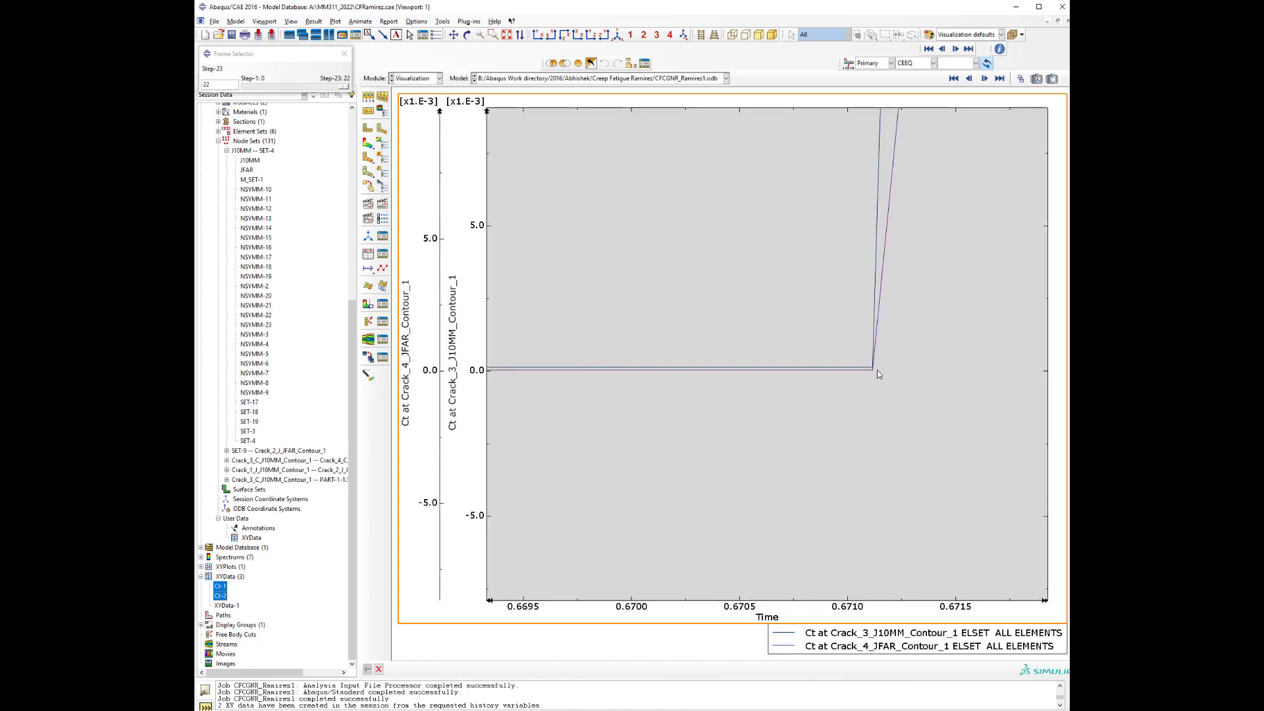
scroll(791, 341, "up", 5)
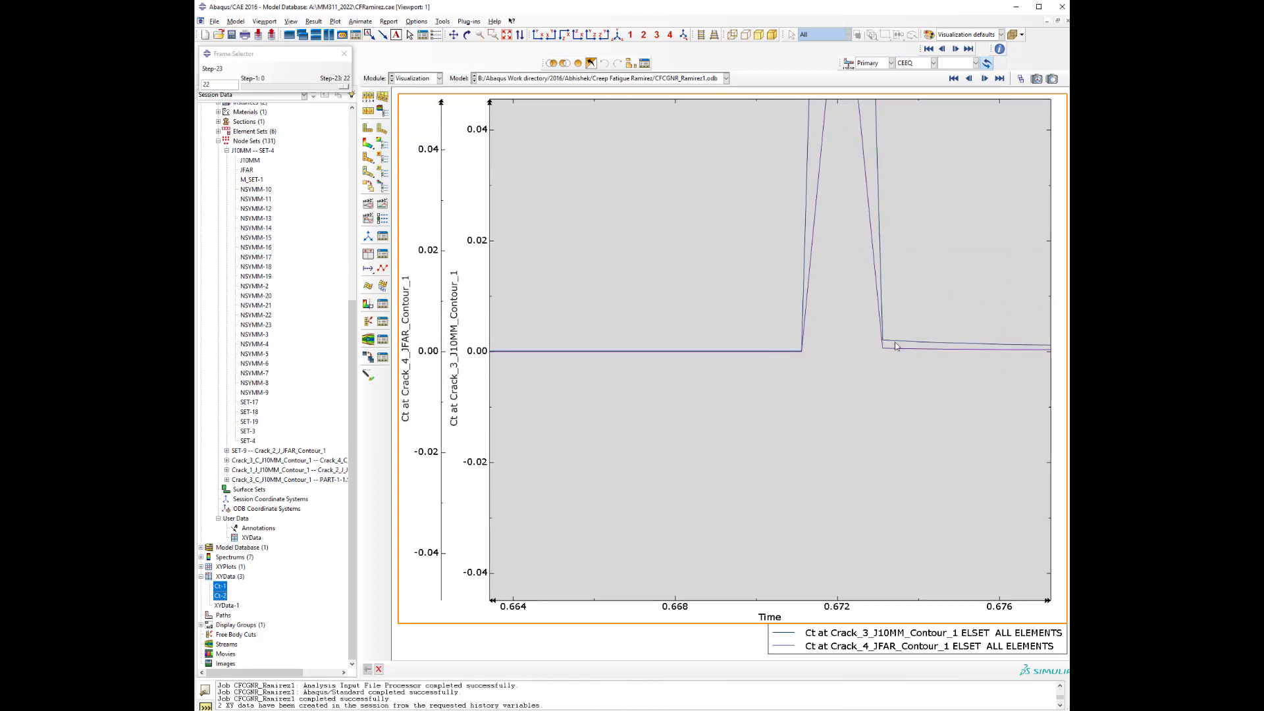
scroll(805, 361, "up", 5)
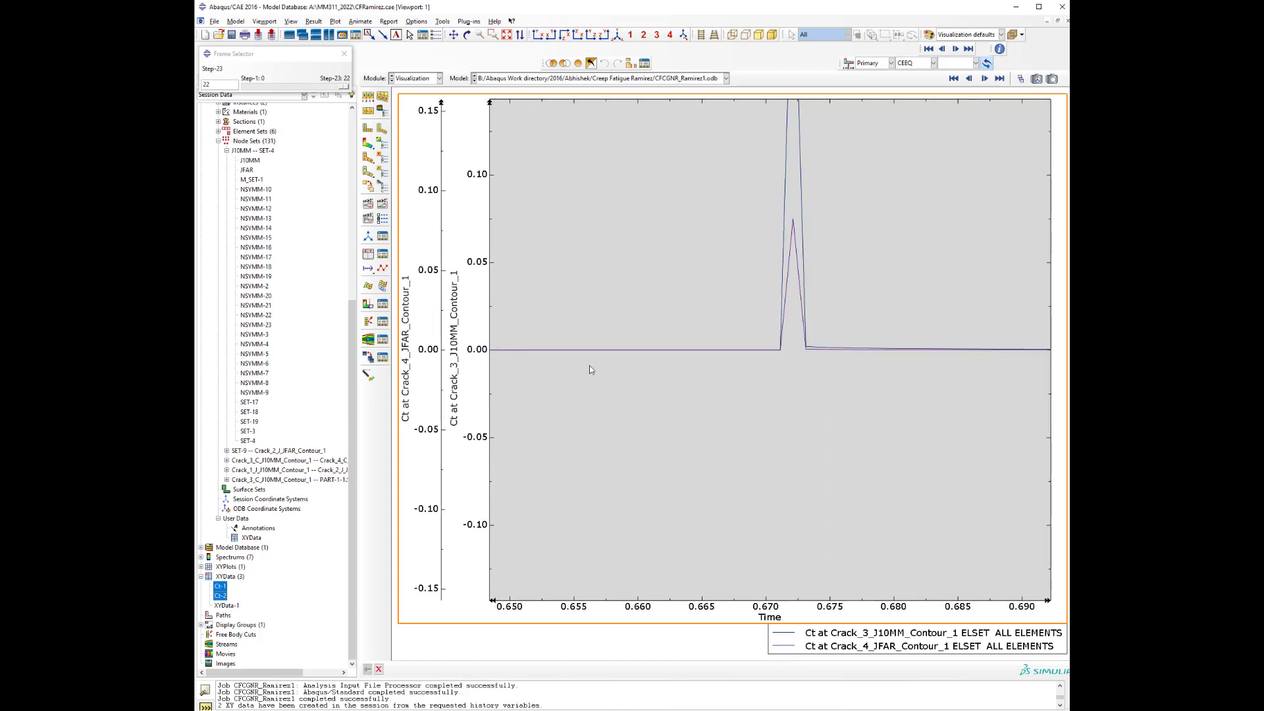
scroll(559, 355, "up", 3)
scroll(579, 358, "up", 9)
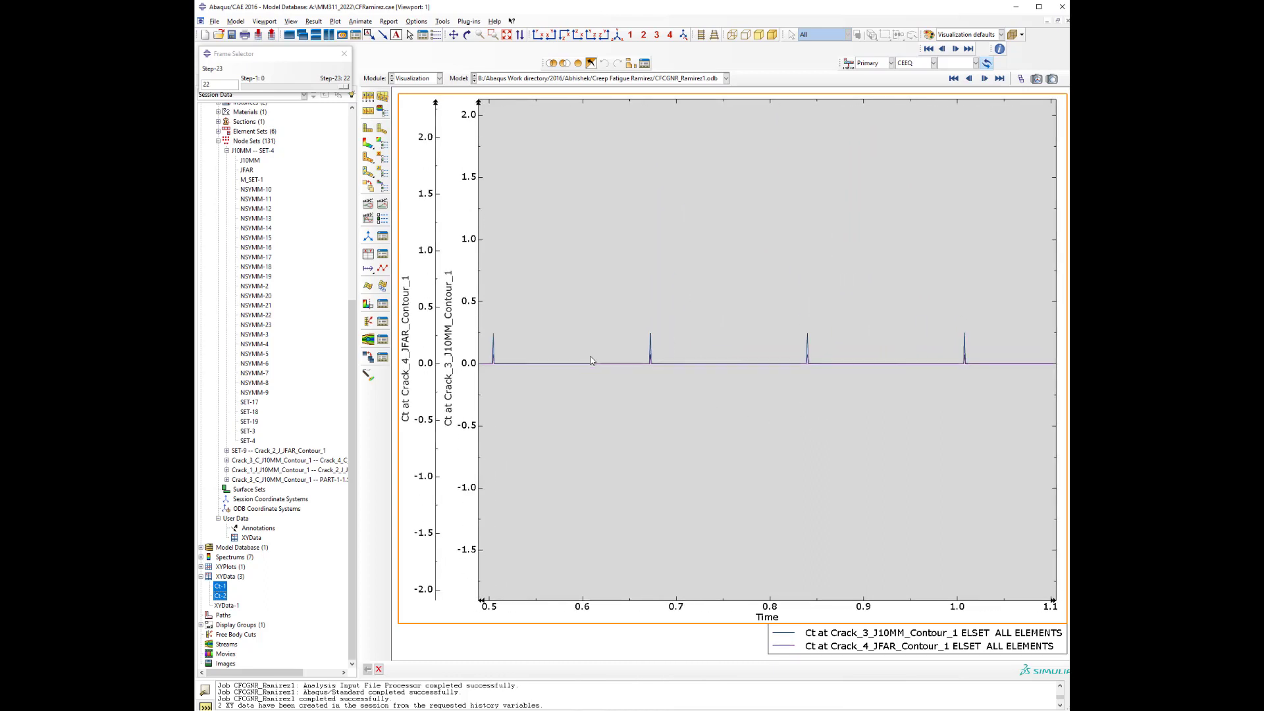
scroll(592, 360, "up", 6)
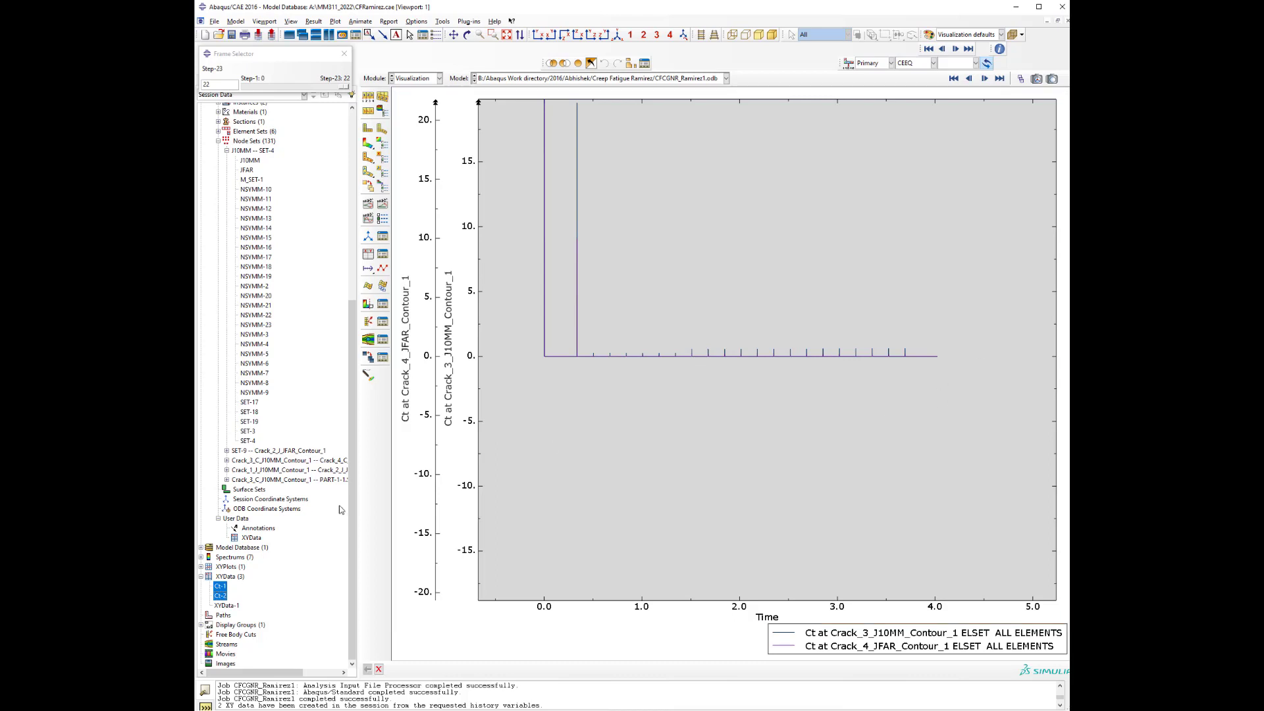
Open the Ct-1 XY data table for editing and enlarge it beside the results tree to show more rows
left_click(221, 595, "ctrl")
right_click(221, 587)
left_click(252, 607)
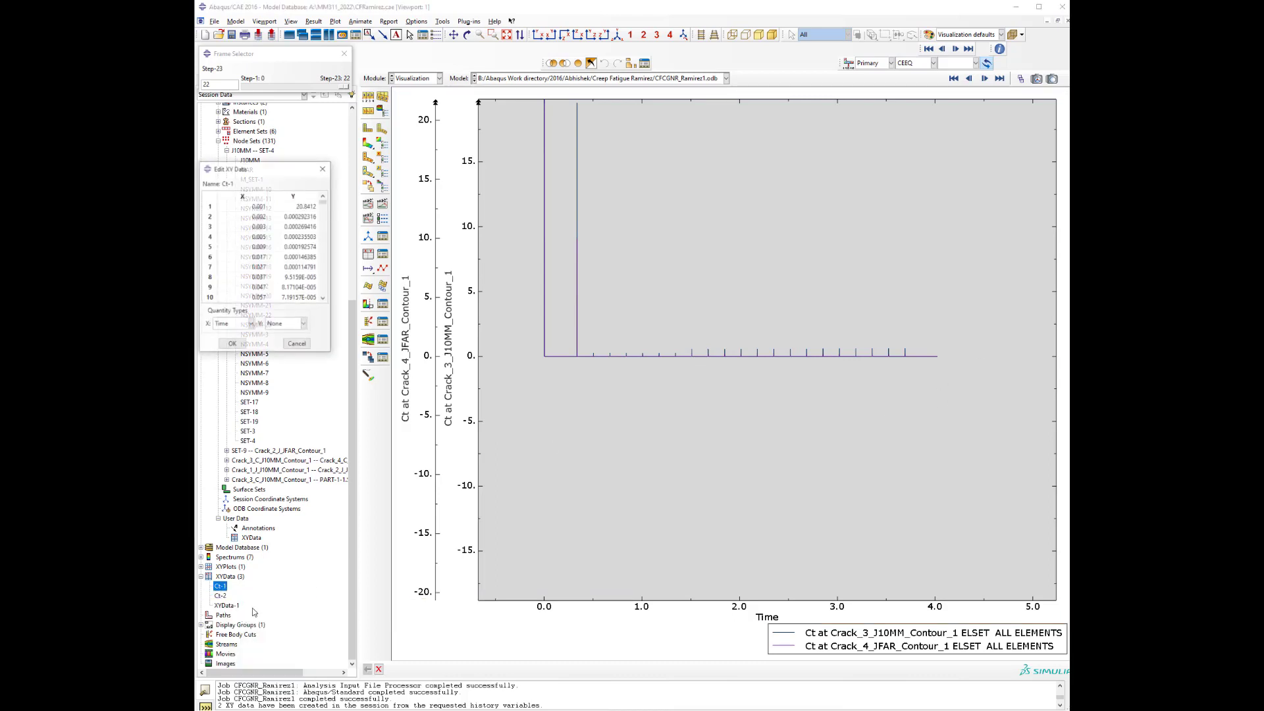
left_click_drag(264, 169, 682, 166)
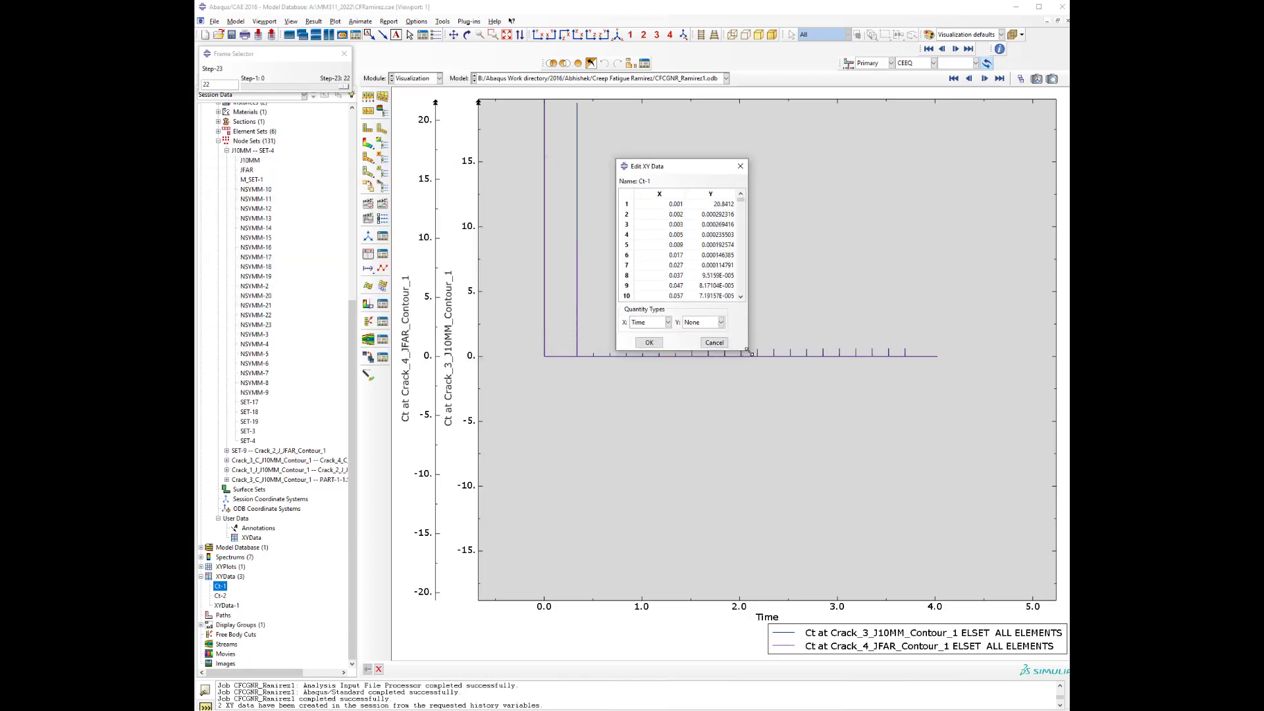
left_click_drag(748, 351, 952, 608)
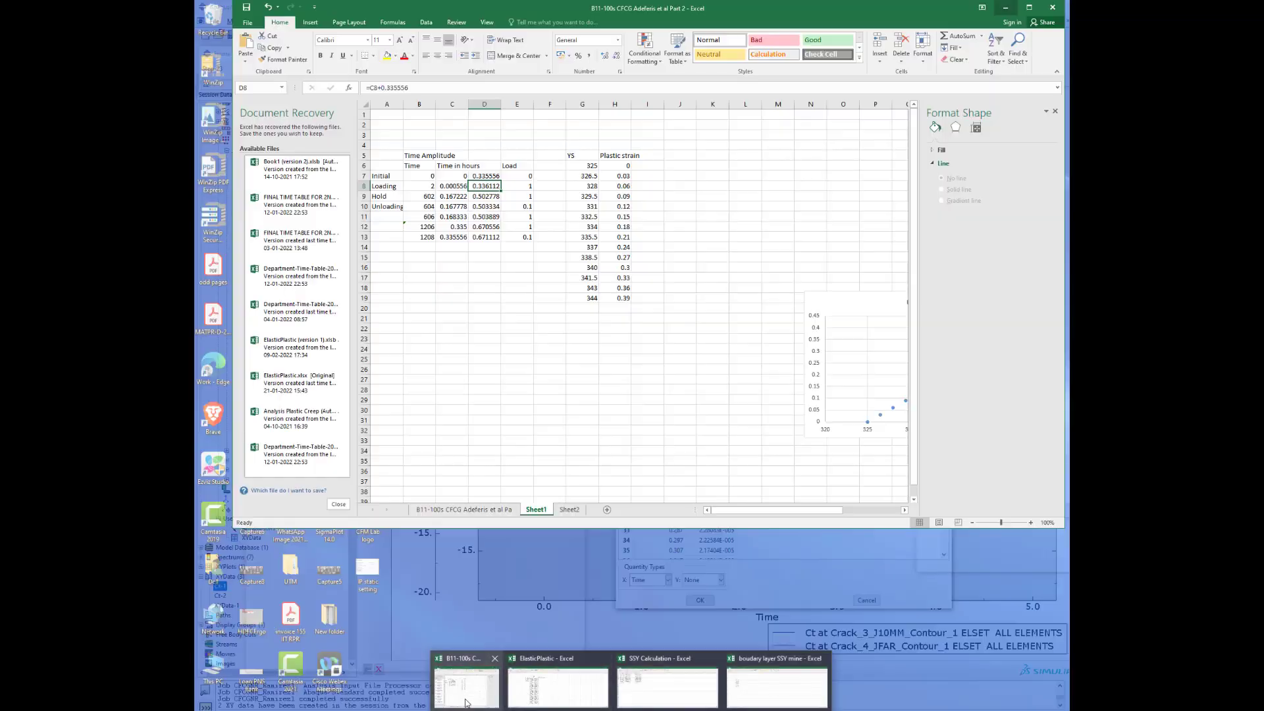
Switch to the B11-100s CFCG workbook in Excel and review its sheets, including the Sheet2 chart of da values
left_click(465, 703)
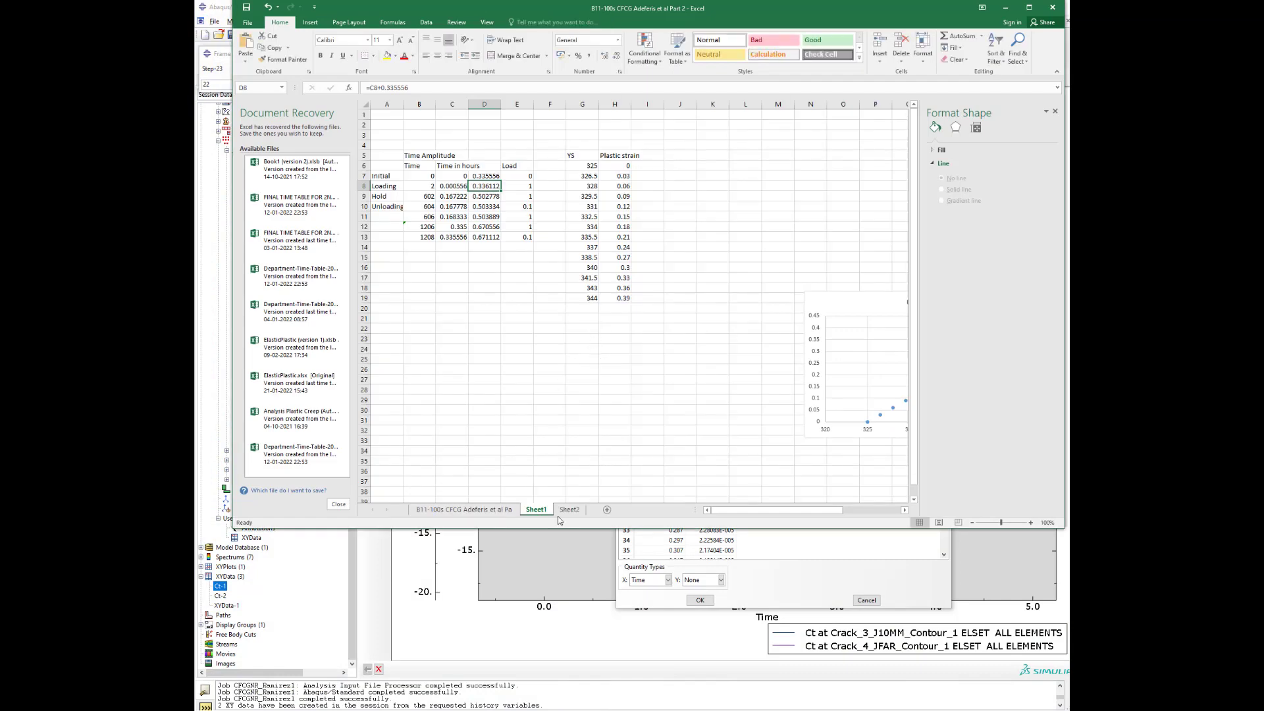
left_click(483, 511)
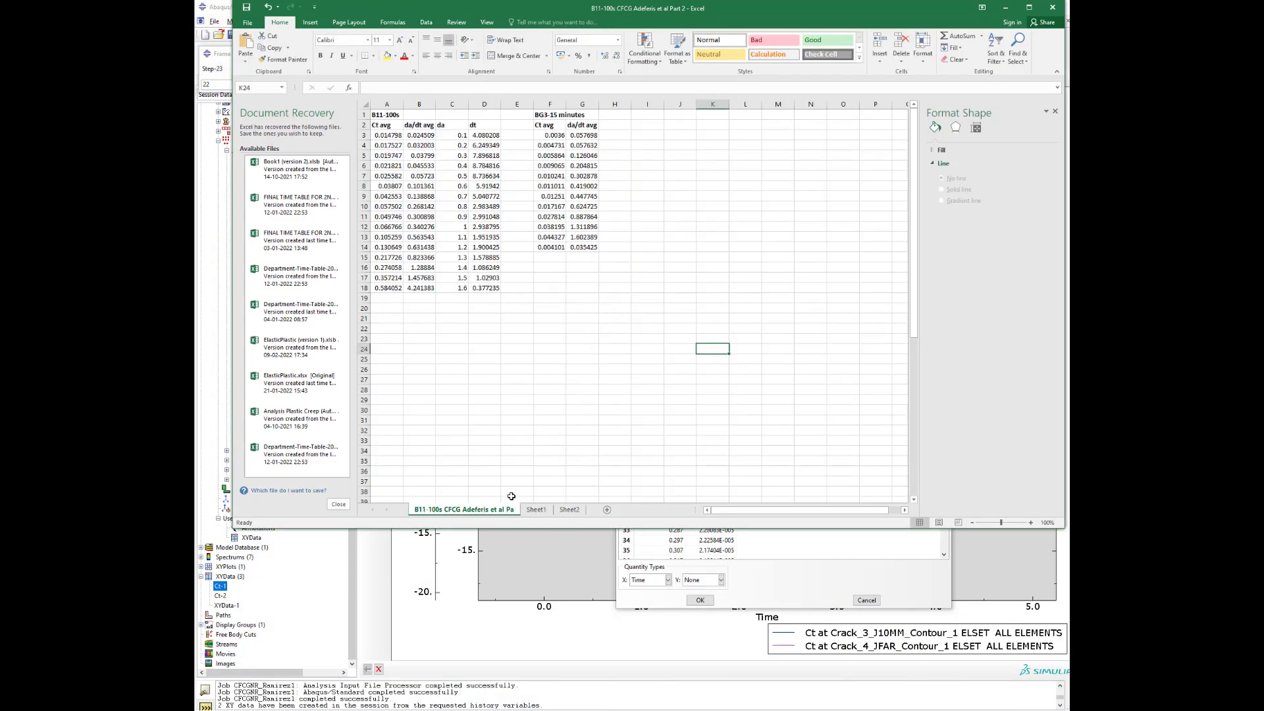
left_click(536, 510)
left_click(568, 510)
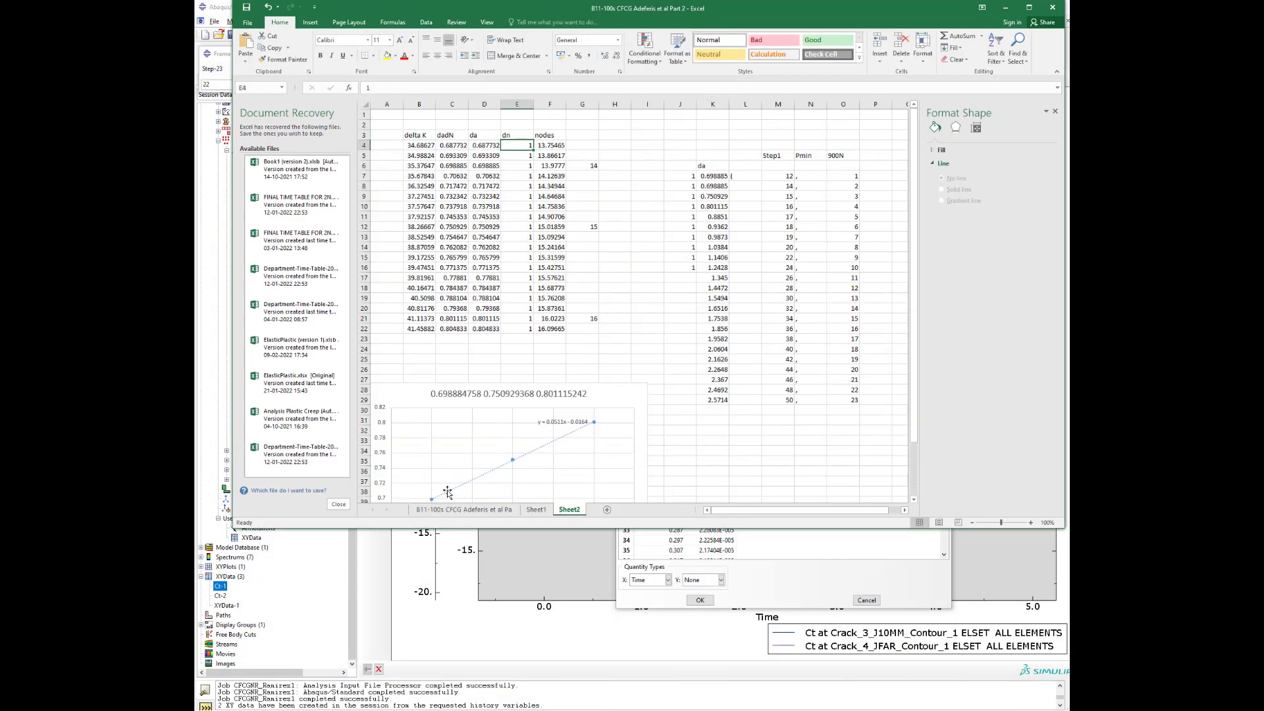
left_click_drag(416, 399, 539, 295)
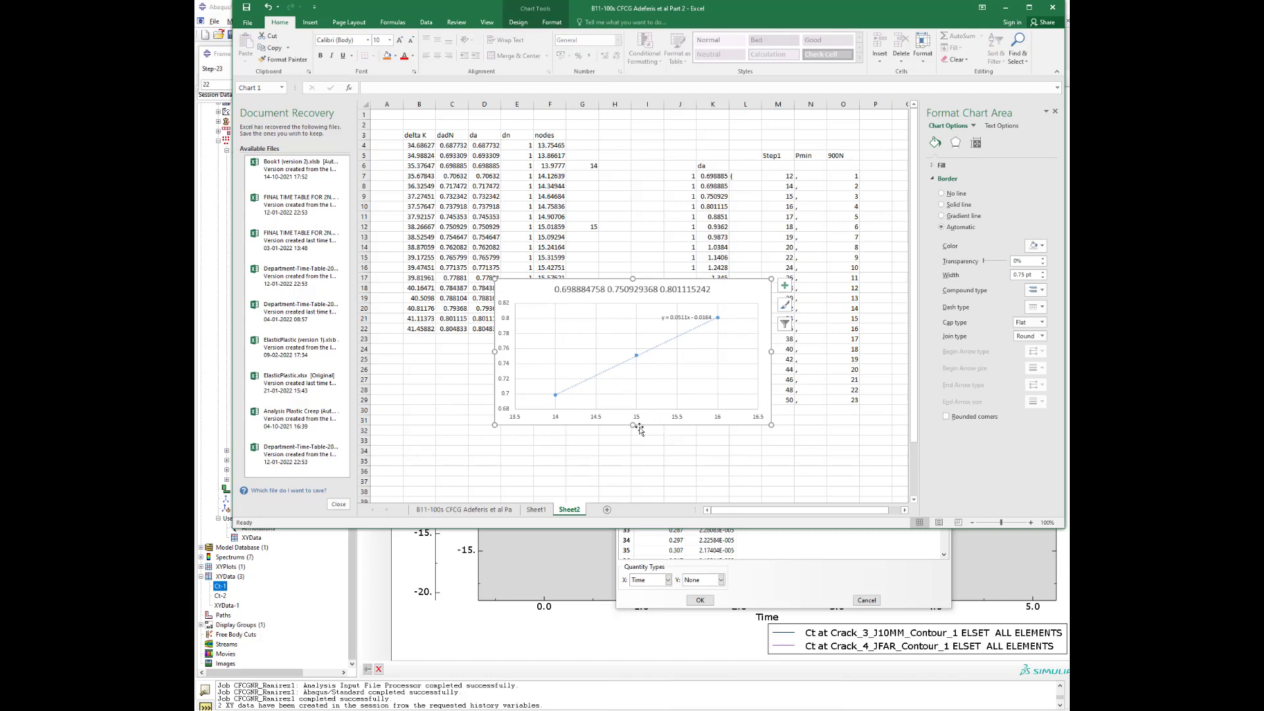
left_click(1005, 7)
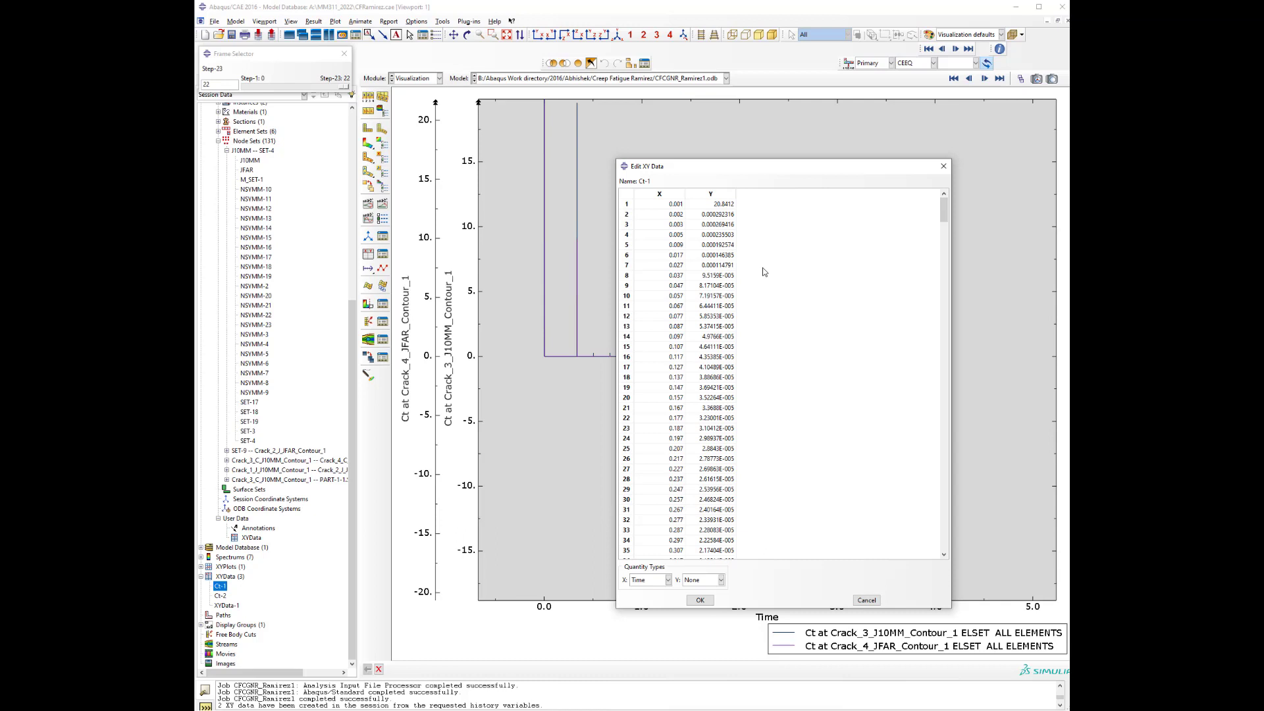
Switch to Abaqus/CAE's Step module and check the time periods of Step-1 and Step-2 in the Step Manager
left_click(410, 80)
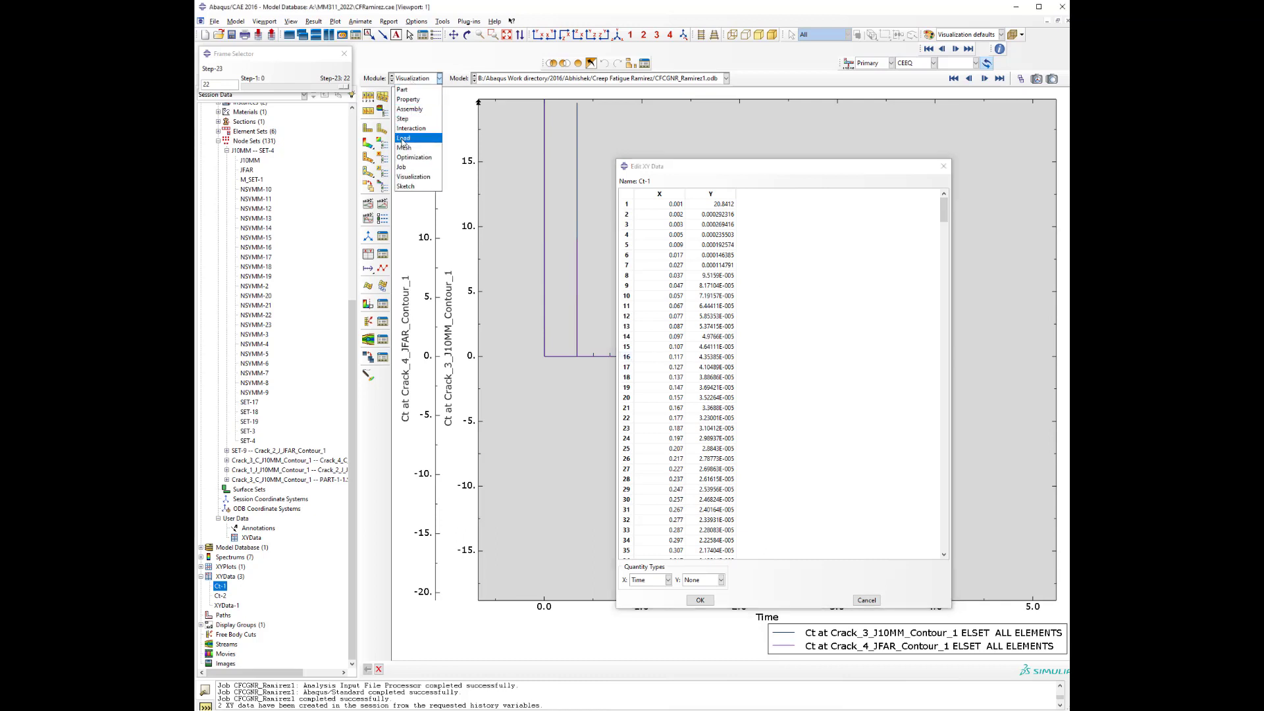
left_click(403, 119)
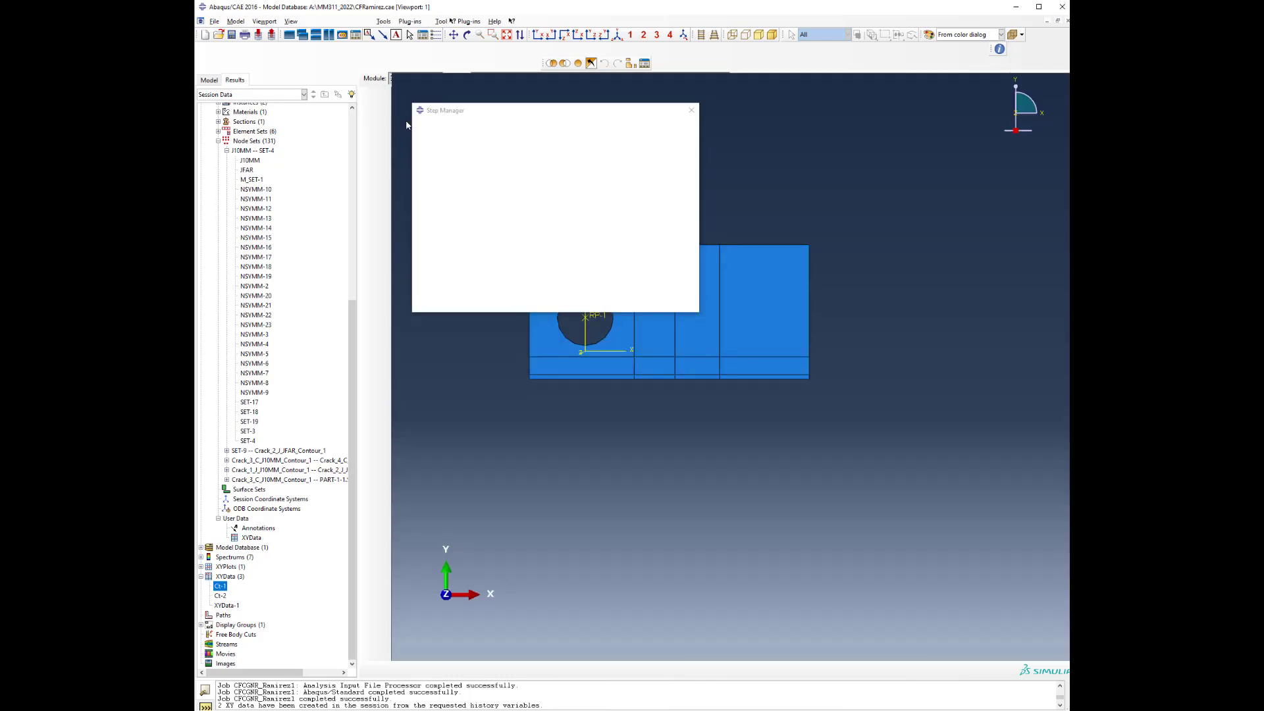
left_click(440, 148)
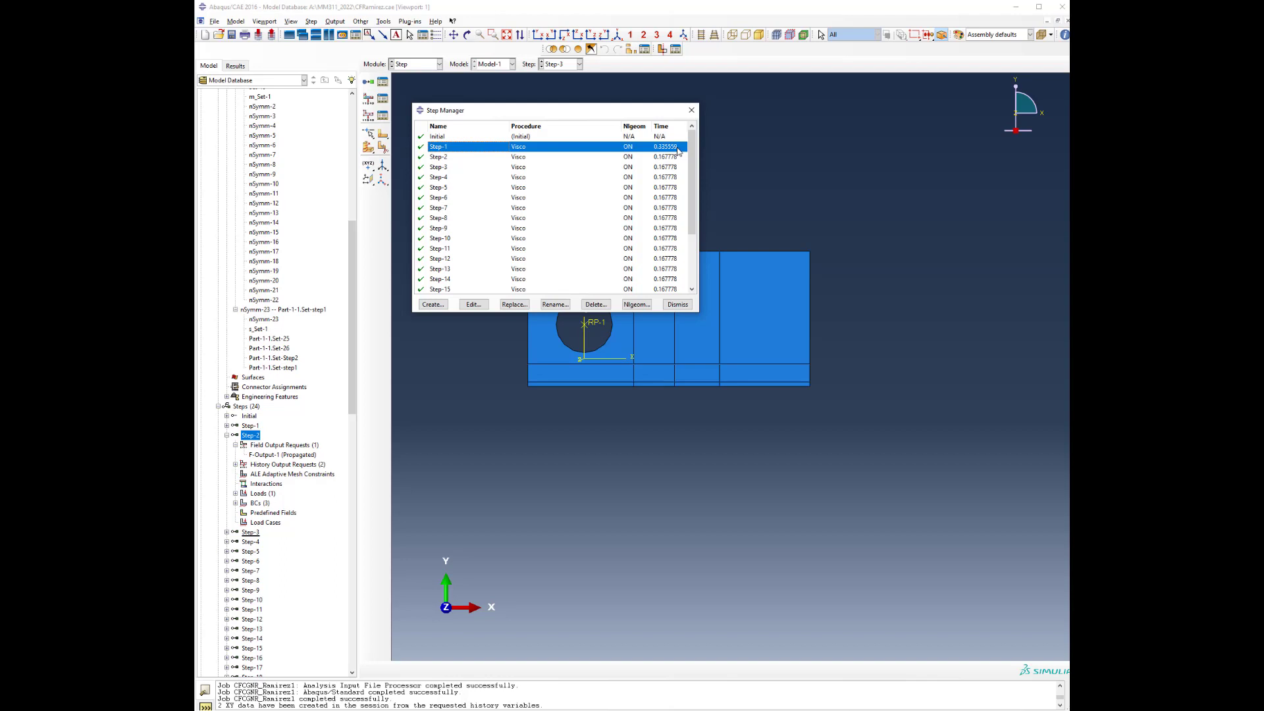
left_click(667, 161)
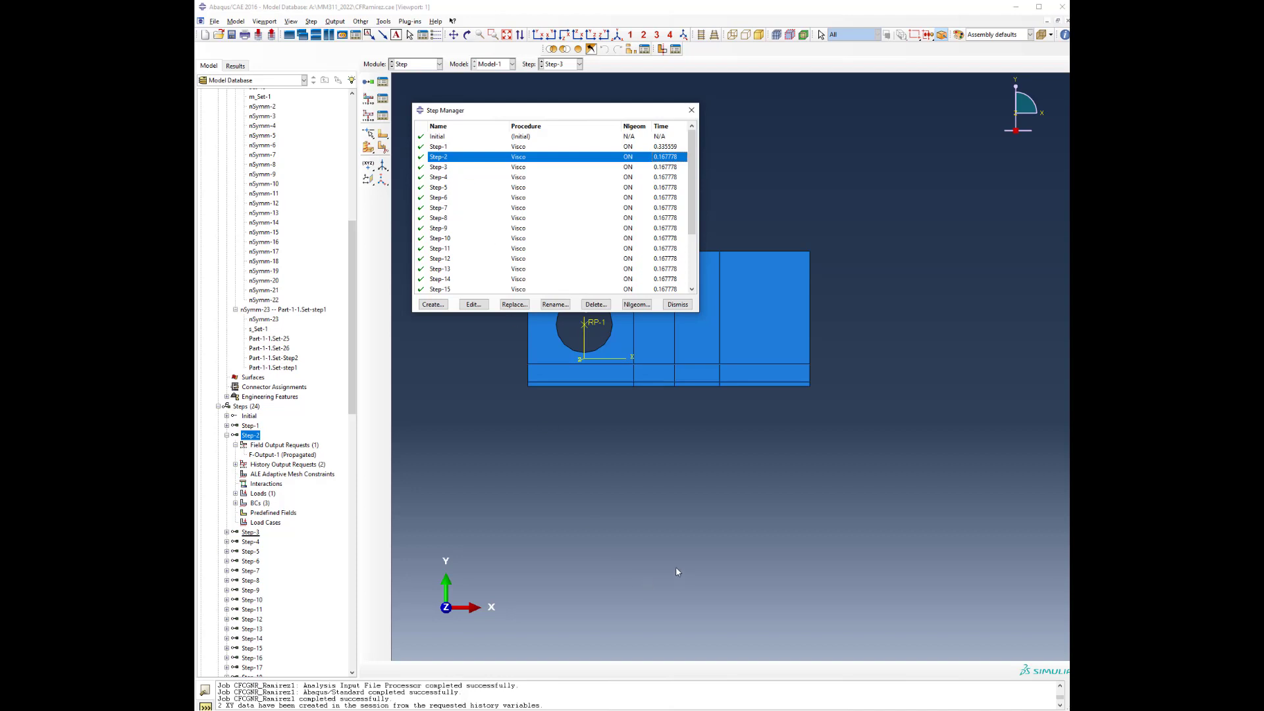
Return to the B11-100s CFCG workbook in Excel and move the Sheet2 chart below the data tables
mouse_move(632, 710)
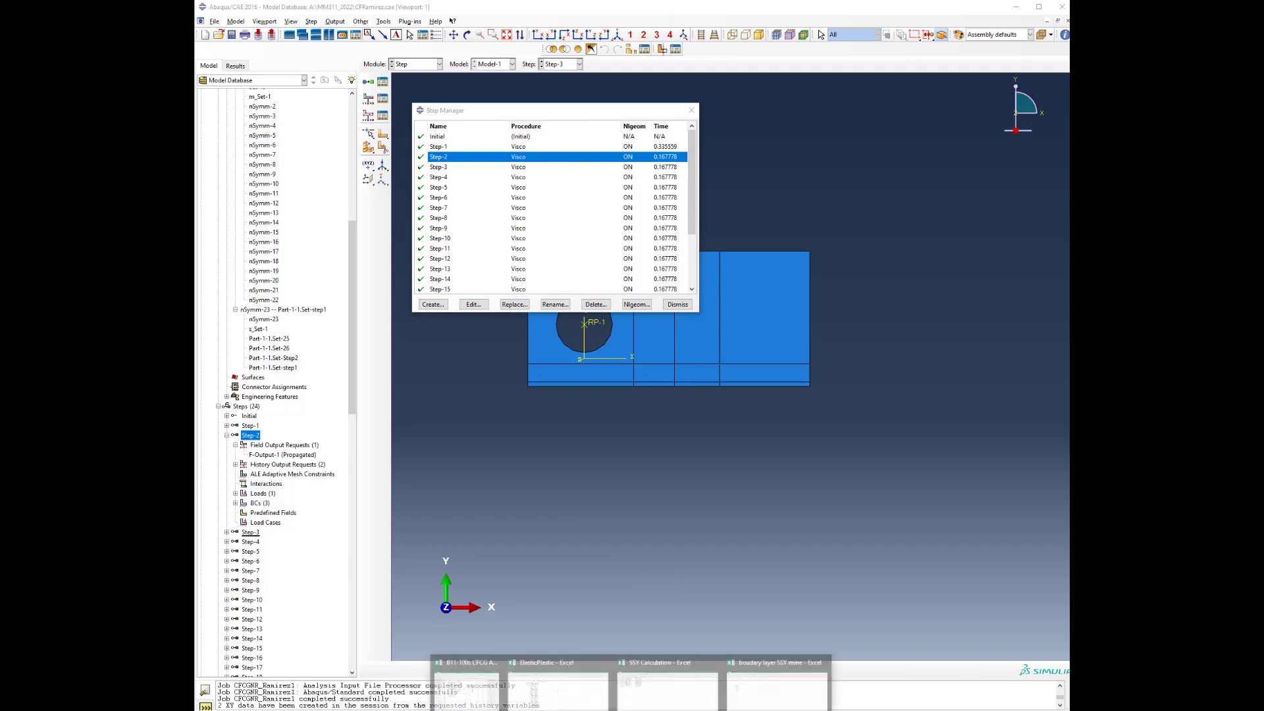
left_click(454, 675)
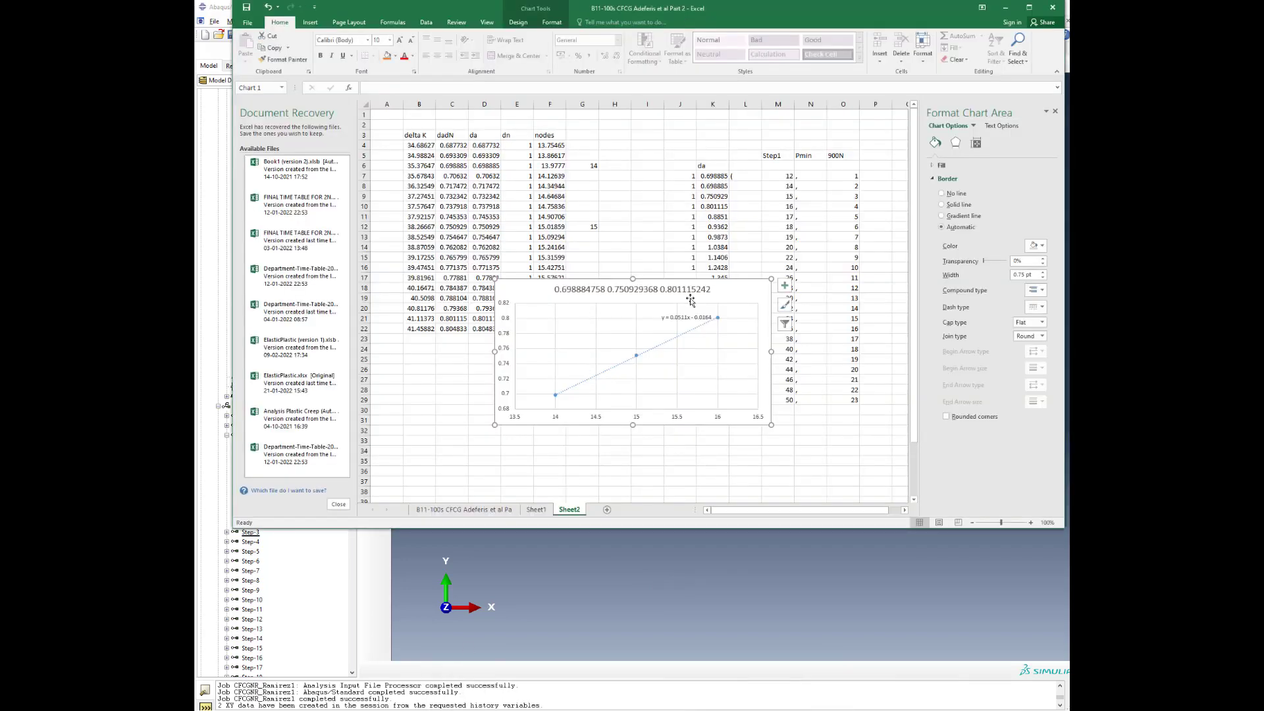
left_click_drag(733, 284, 645, 471)
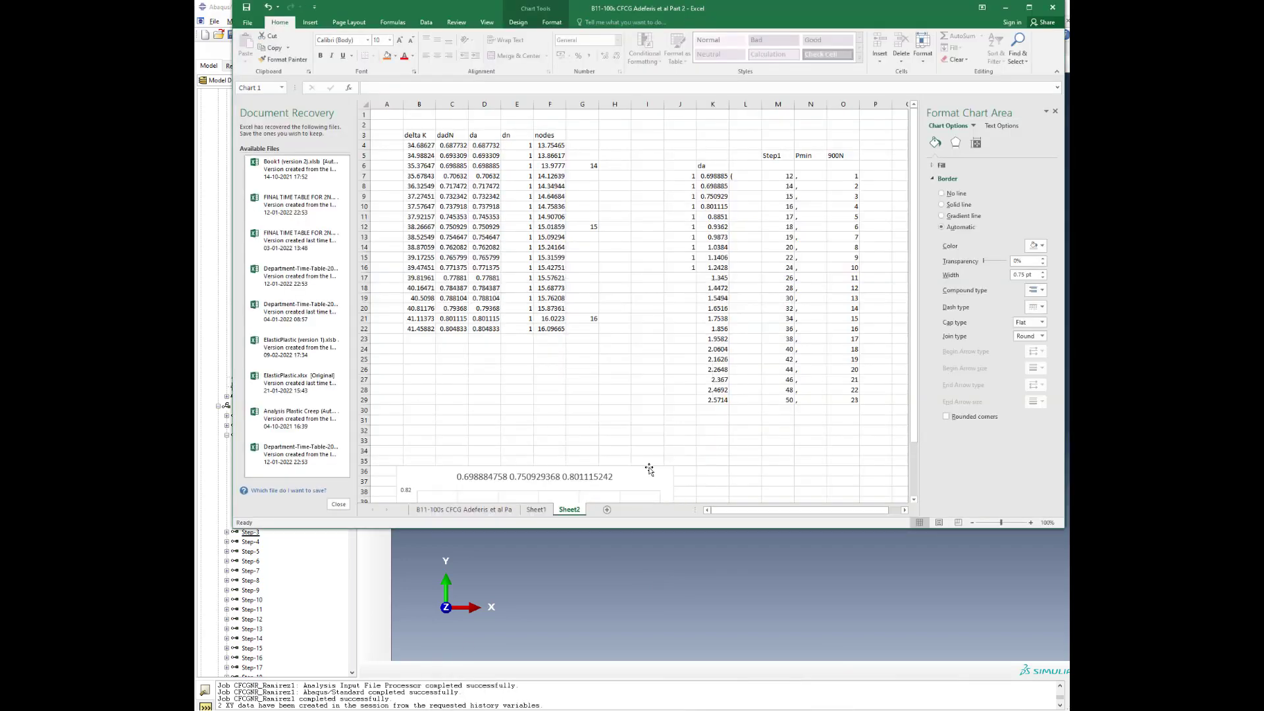
Inspect the Step1 column entries in M8 to M10 and the matching da value in K9 on Sheet2
left_click(782, 197)
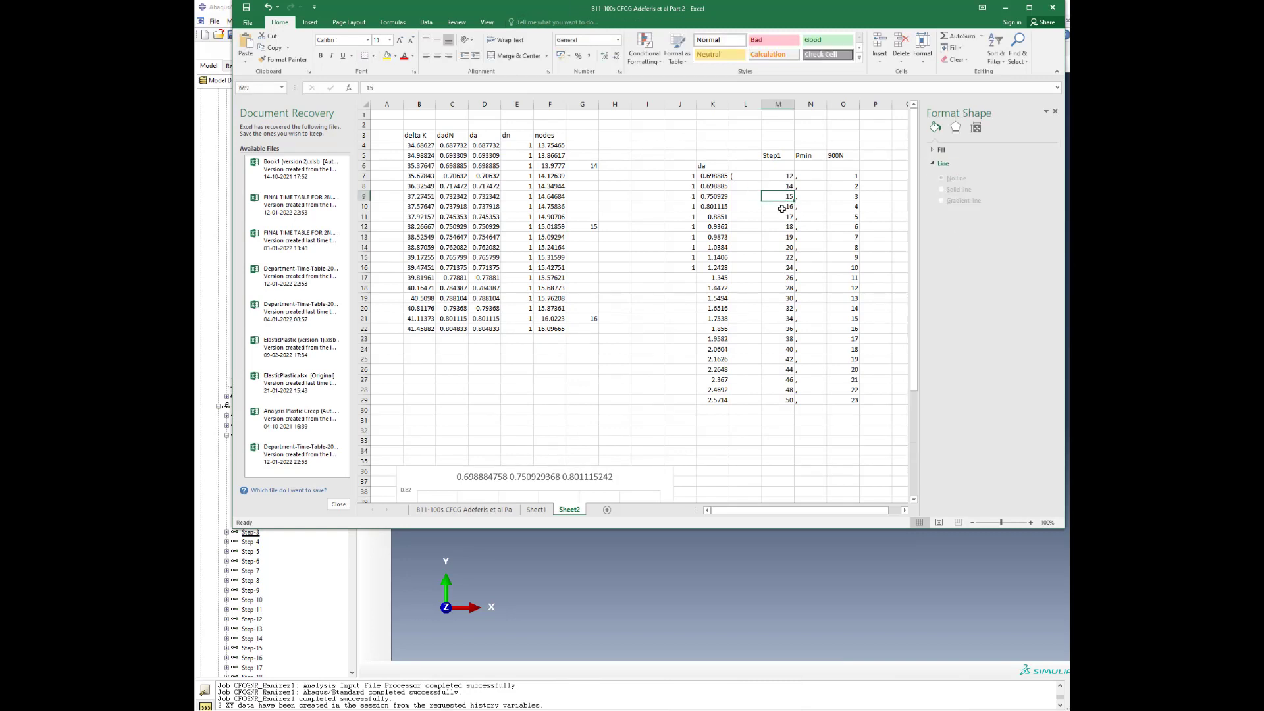
left_click(781, 207)
left_click(777, 197)
left_click_drag(781, 186, 783, 198)
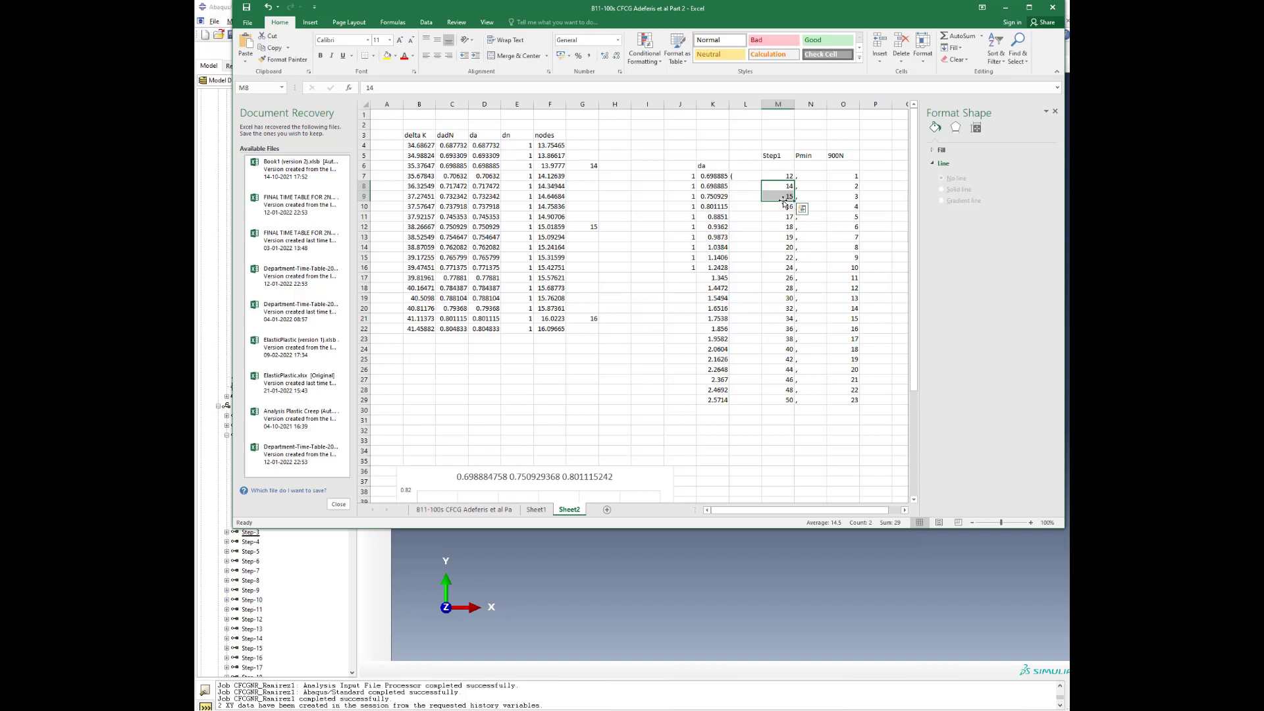
left_click(716, 196)
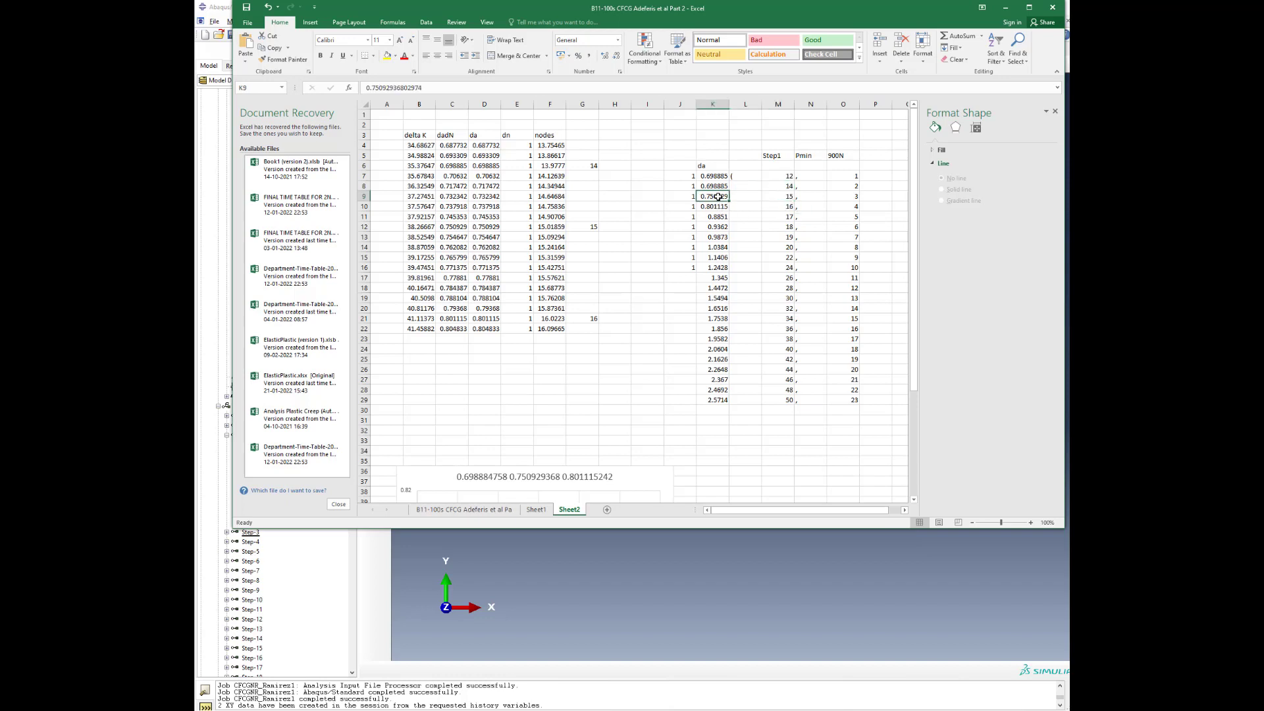
Compare the Step1 column entry in M9 with the da value in K9 on Sheet2
left_click(788, 197)
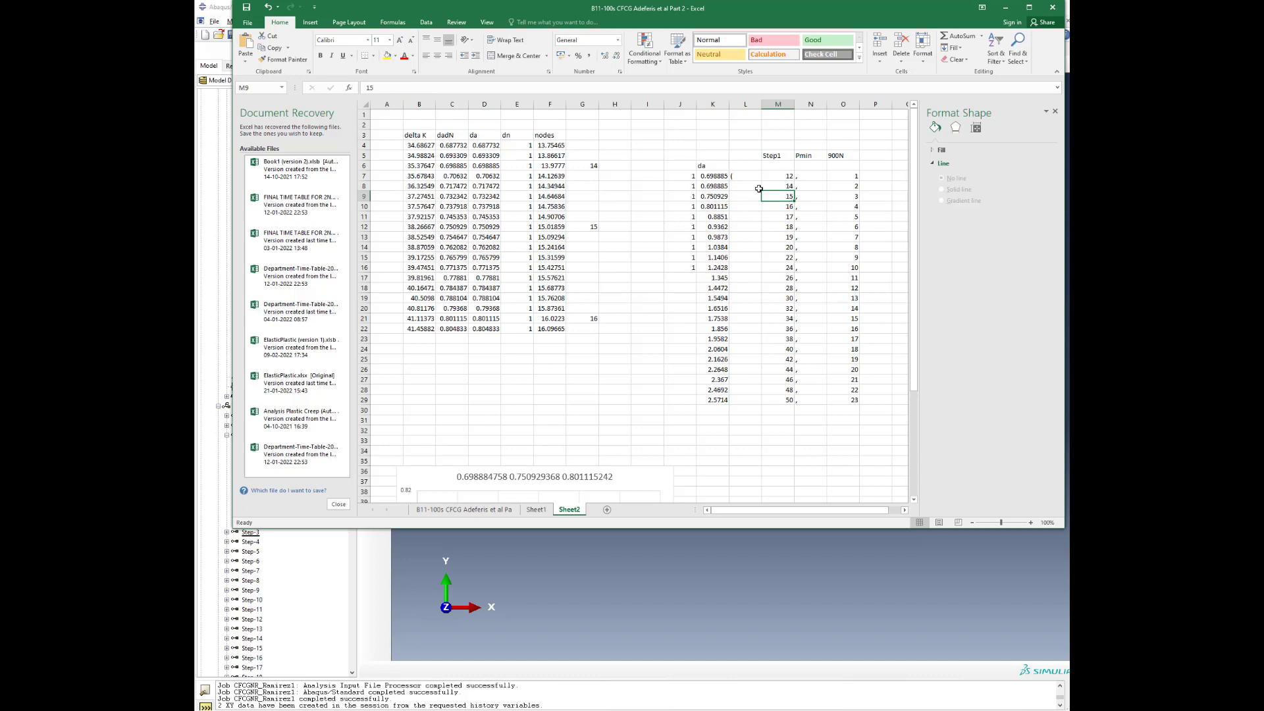
left_click(717, 198)
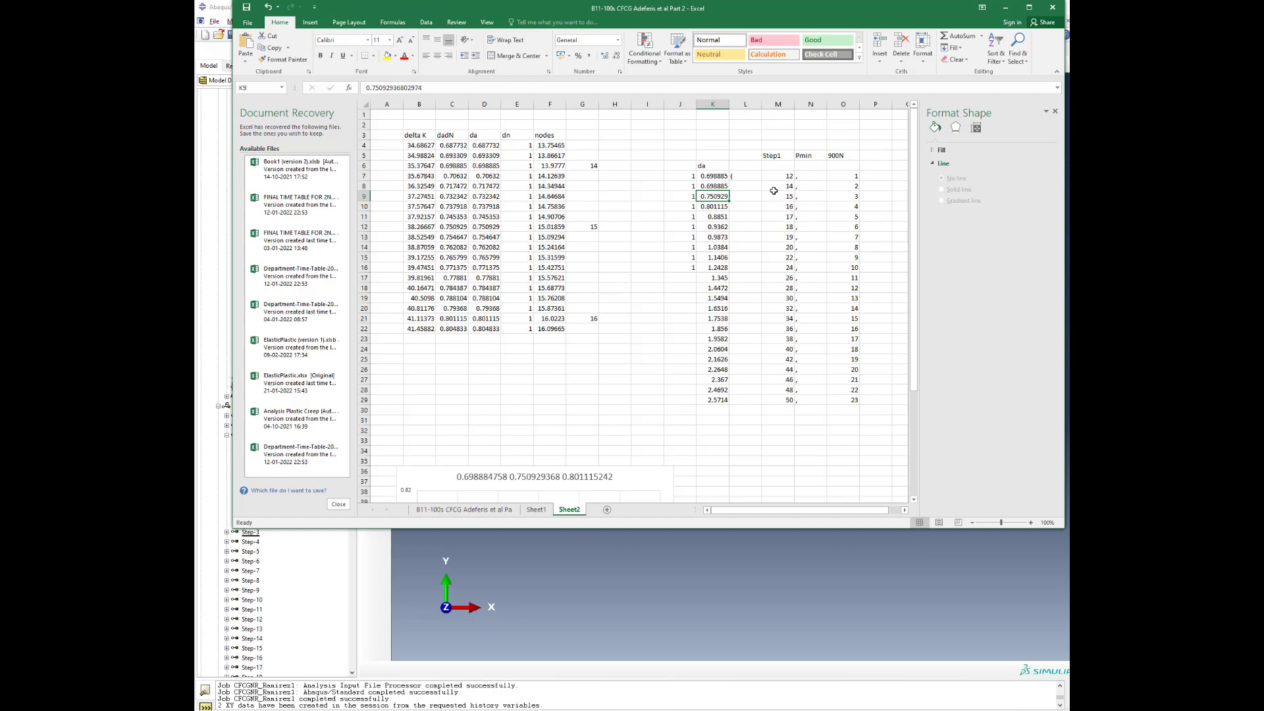
Switch to Abaqus/CAE, review the time periods of all steps through Step-23 in the Step Manager, and close it
left_click(1006, 7)
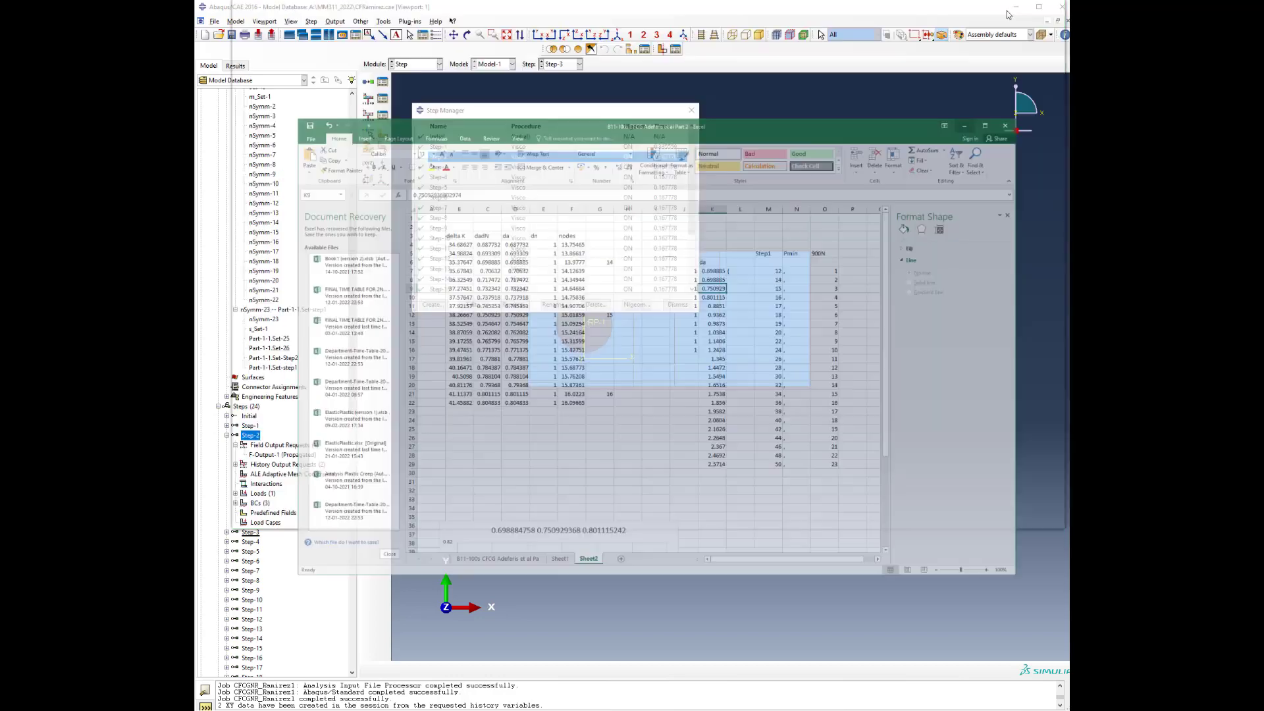
scroll(563, 240, "down", 3)
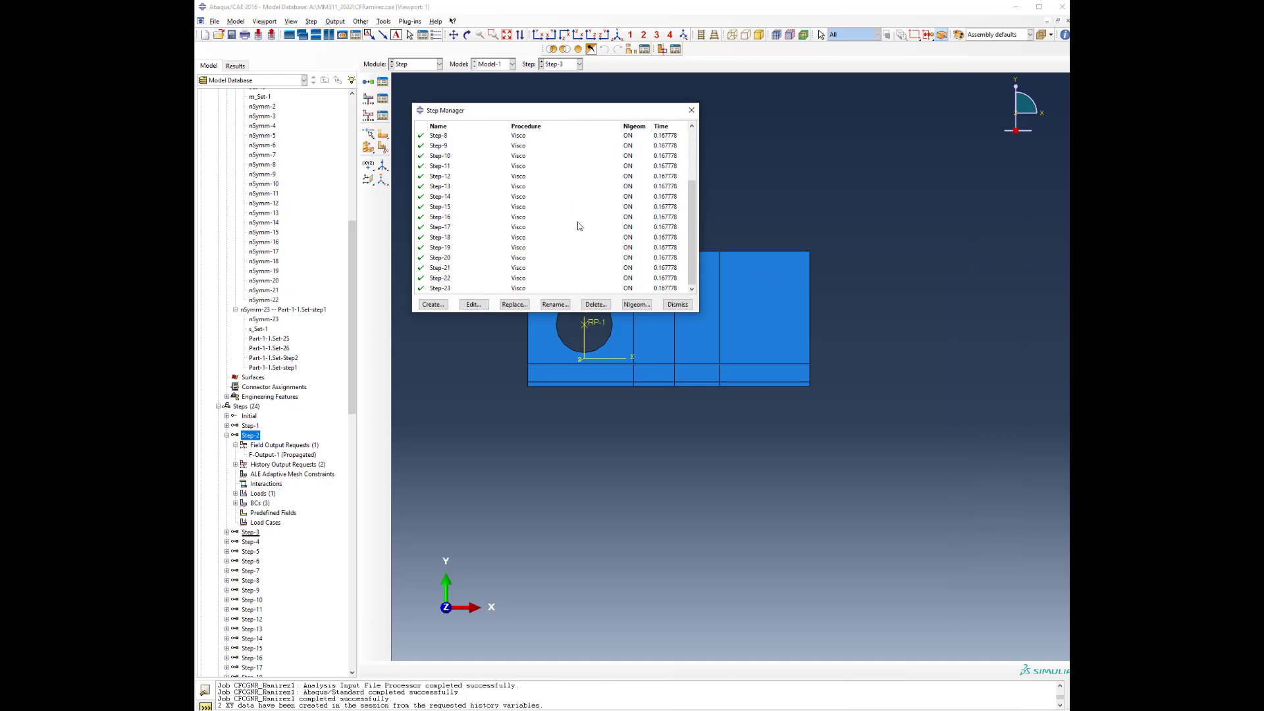
scroll(579, 227, "up", 3)
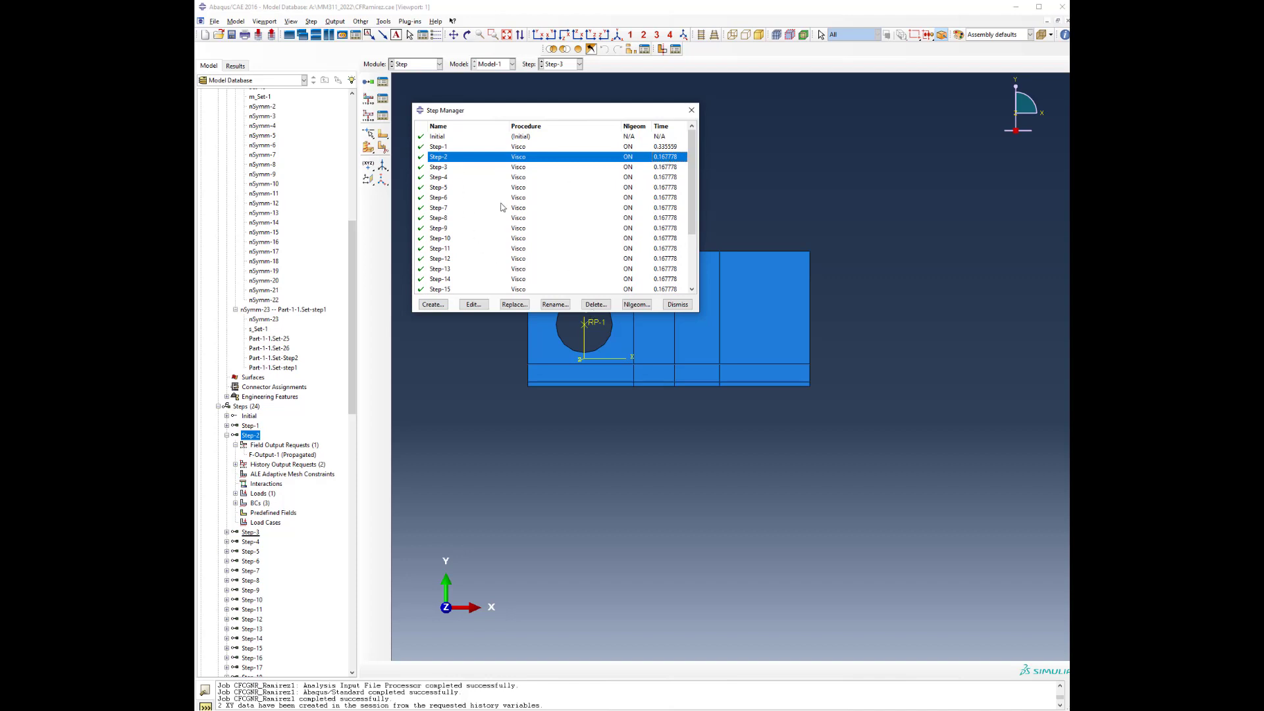
left_click(678, 305)
Switch to the Visualization module and examine the combined Ct history plot for the Crack_3 and Crack_4 contours over the full time range
left_click(420, 66)
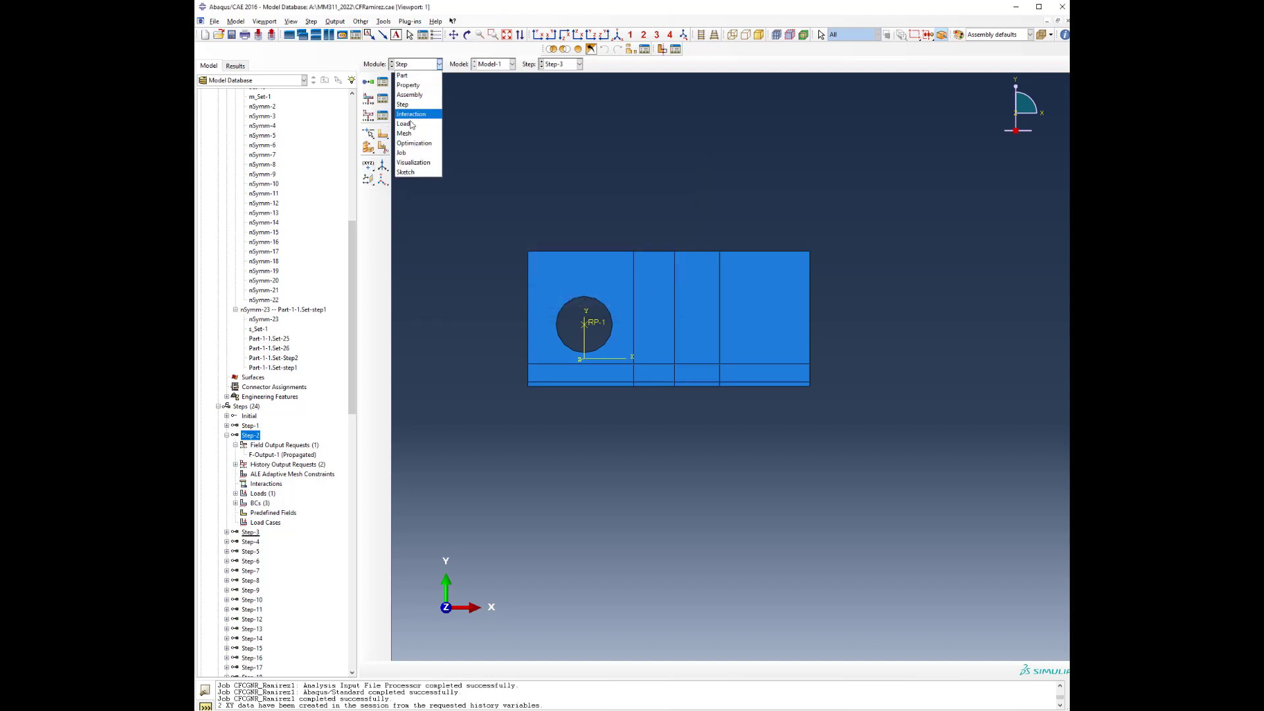
left_click(414, 163)
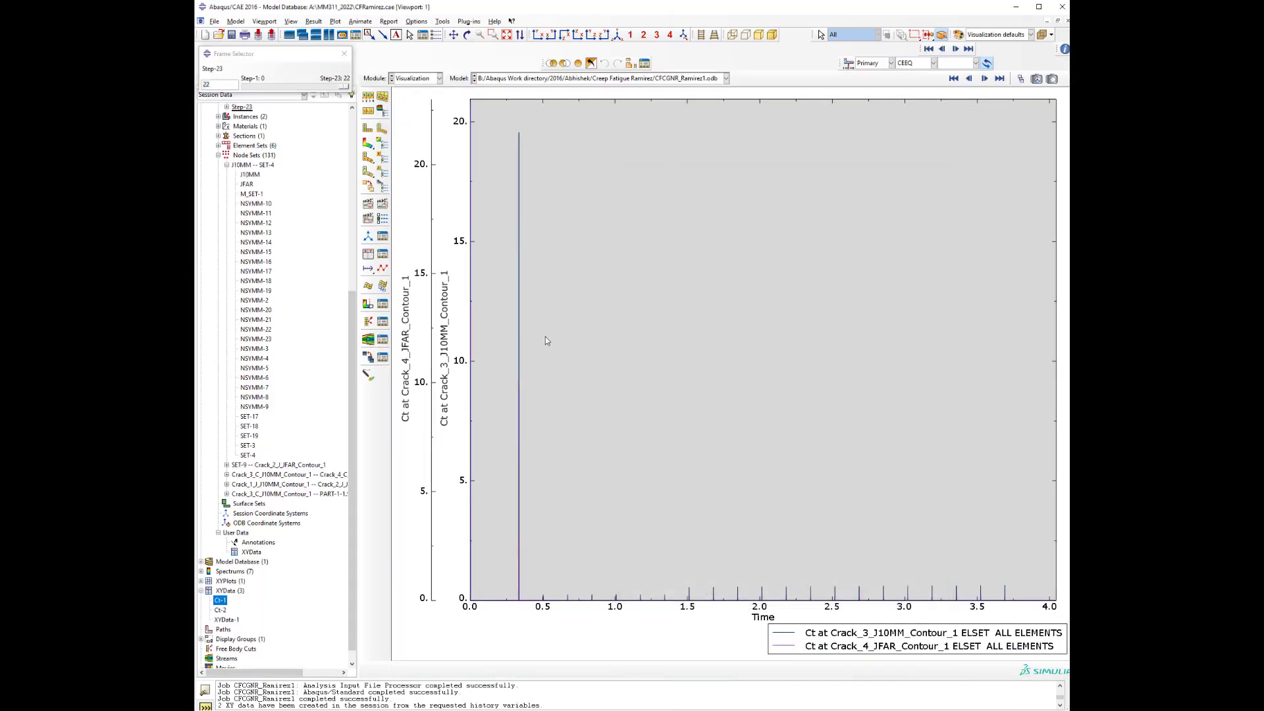
scroll(571, 453, "up", 2)
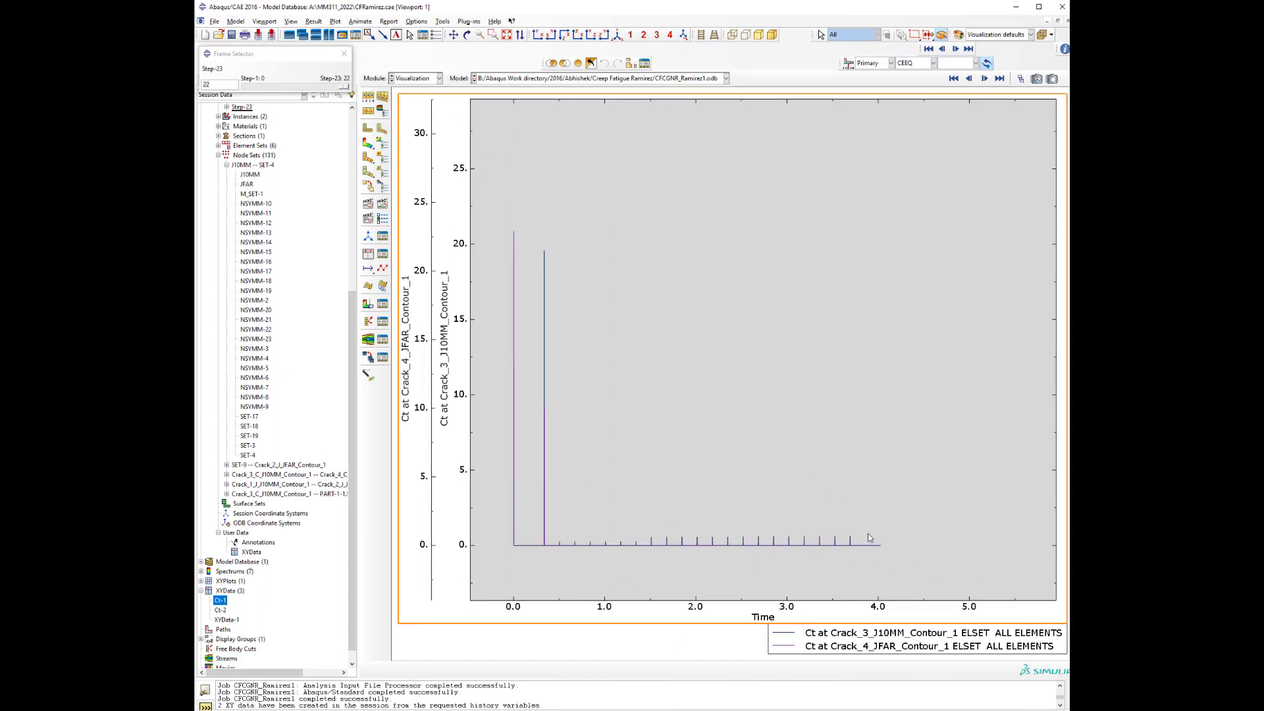
Plot the Ct-1 data on its own and examine a single Ct spike between times 0.60 and 0.70
right_click(223, 601)
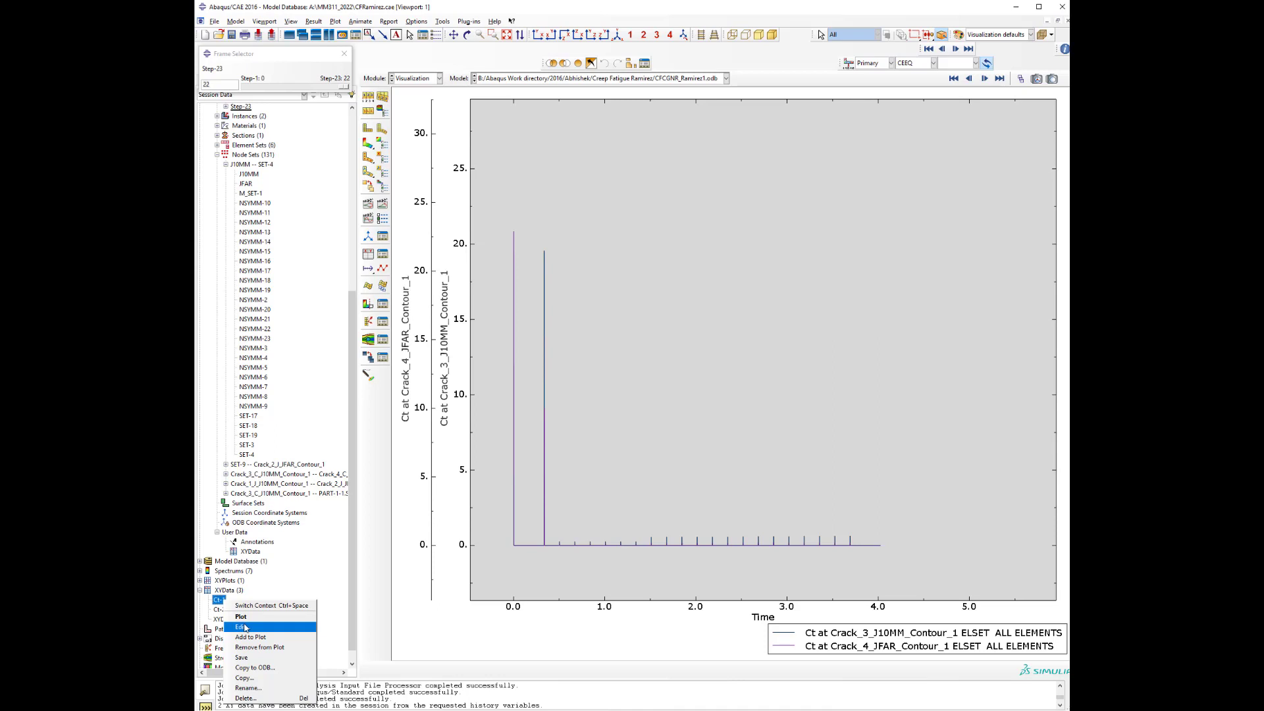
left_click(241, 617)
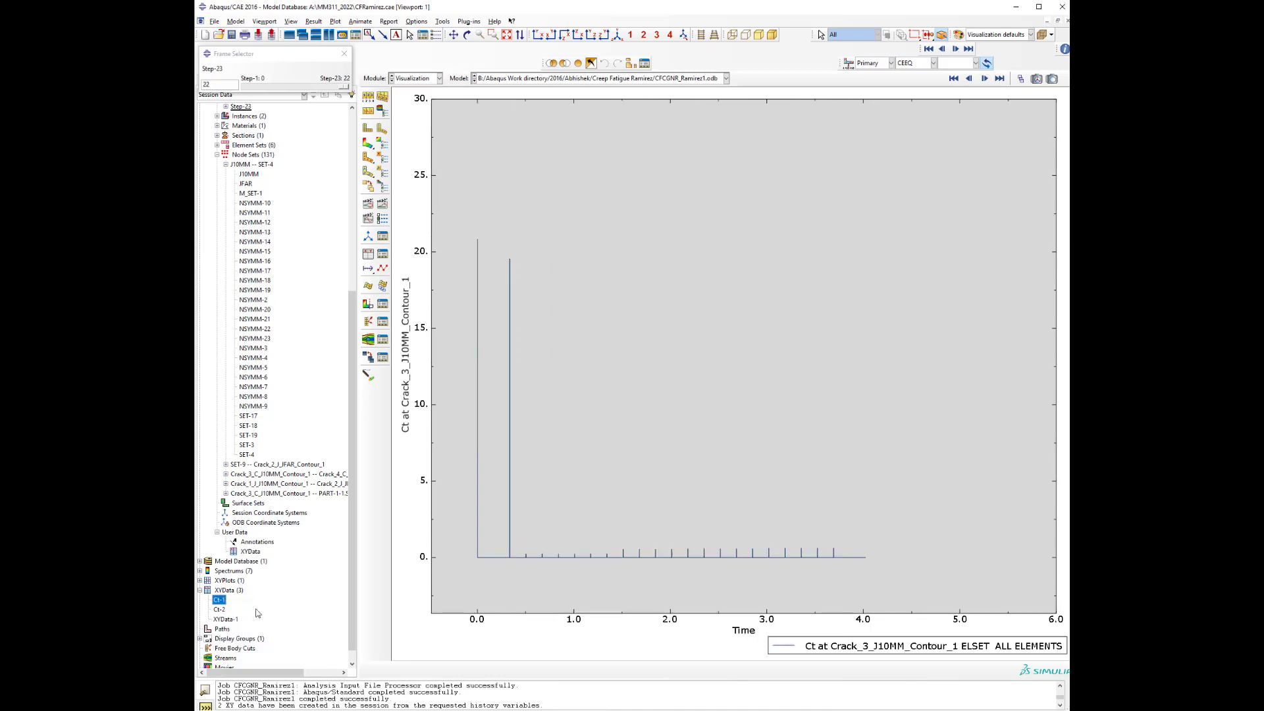
scroll(528, 586, "up", 10)
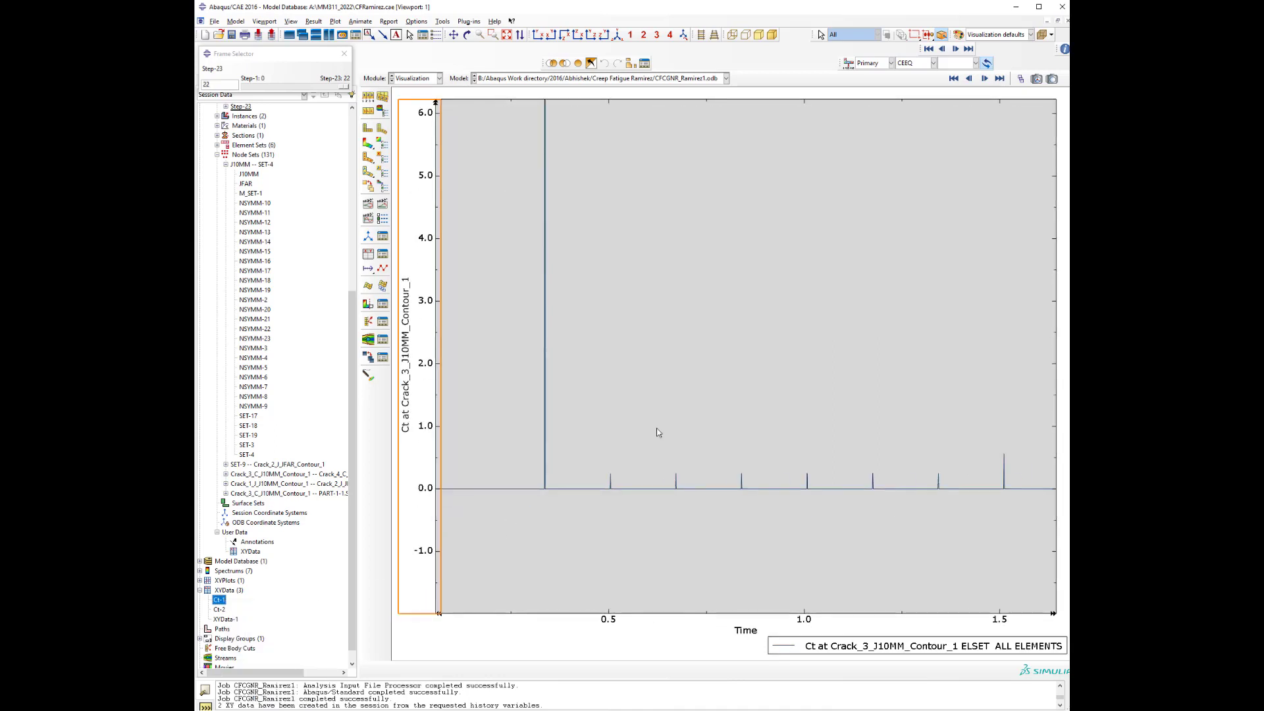
scroll(643, 509, "up", 5)
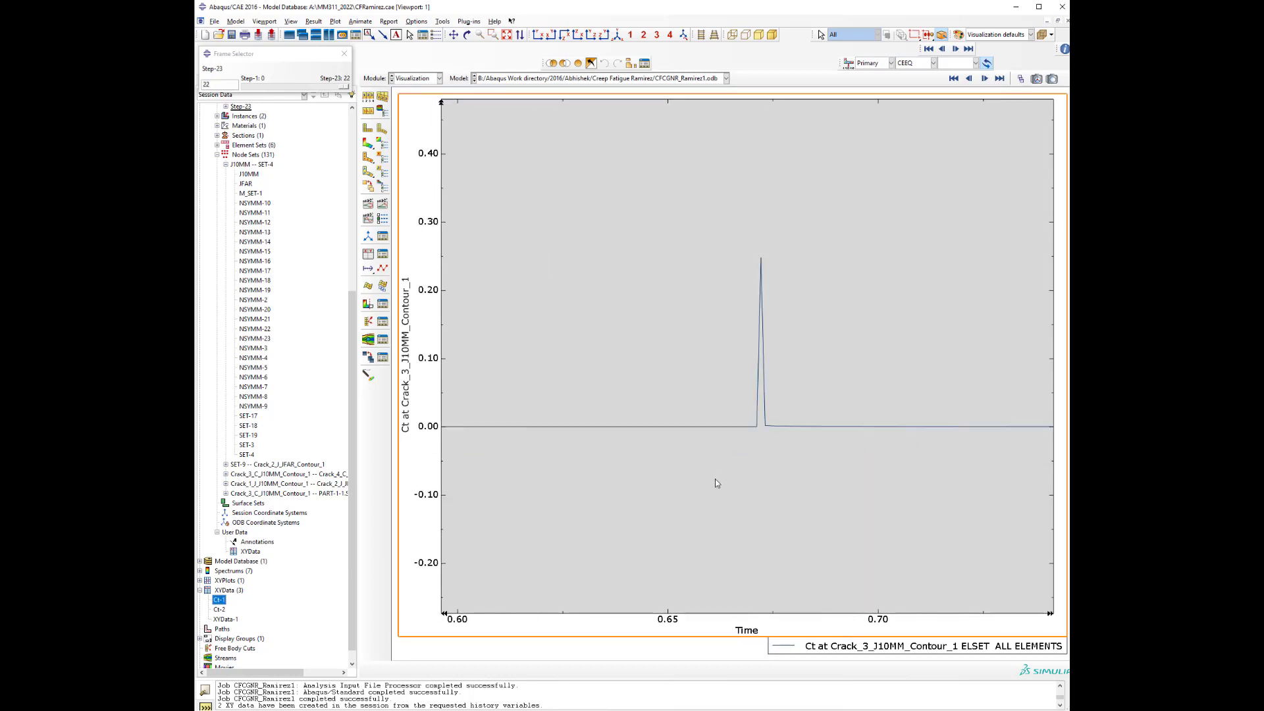
Open the Ct-1 XY data table and inspect the time and Ct entries of row 38 at the end of Step-1
right_click(219, 600)
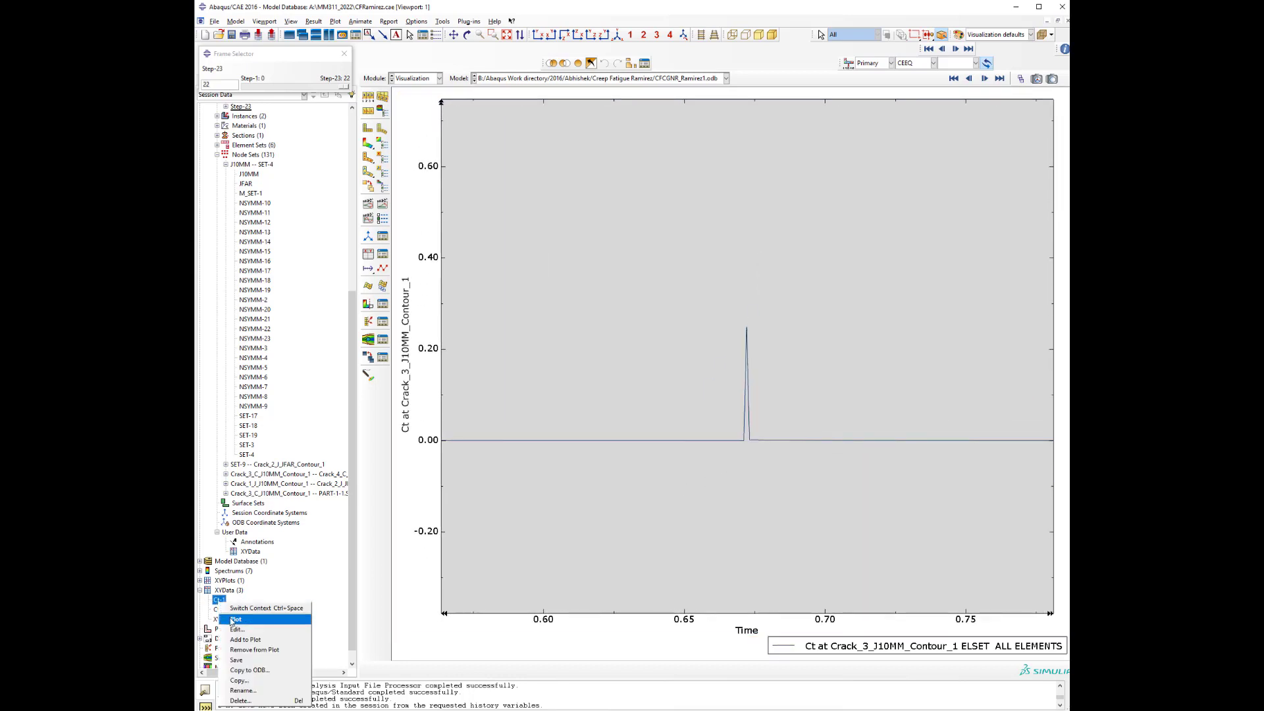
left_click(237, 623)
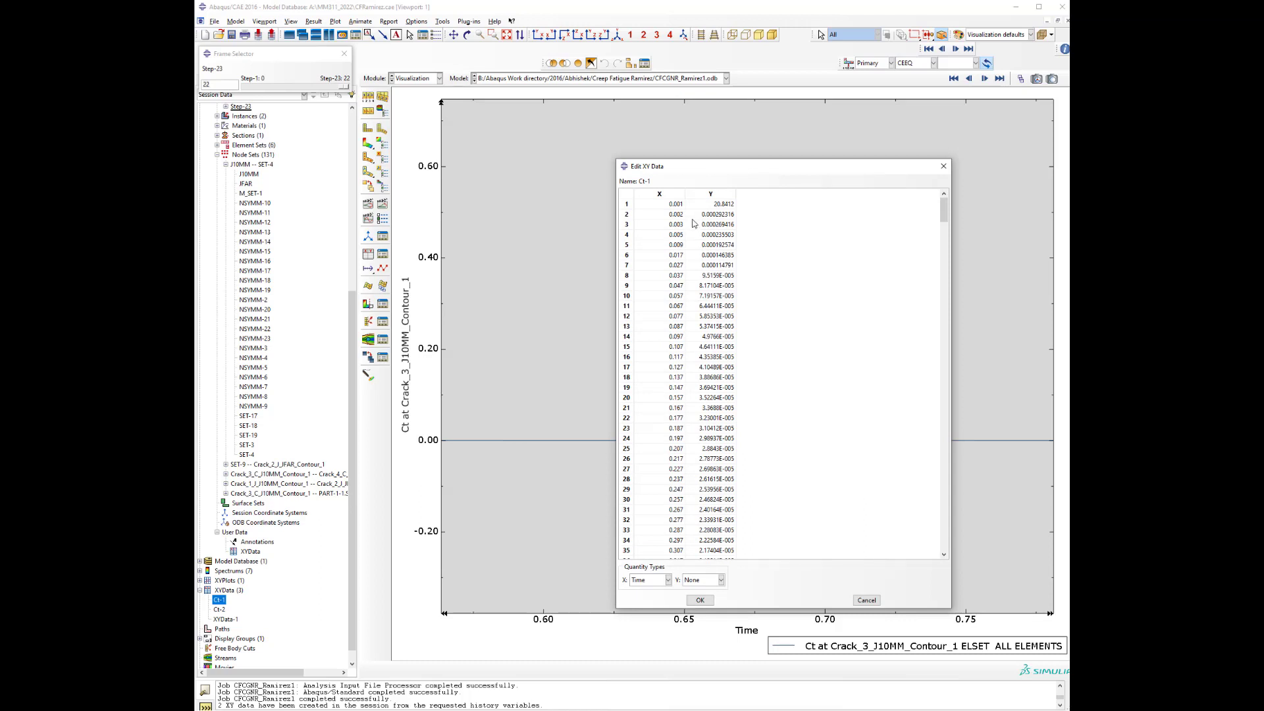
scroll(657, 449, "down", 5)
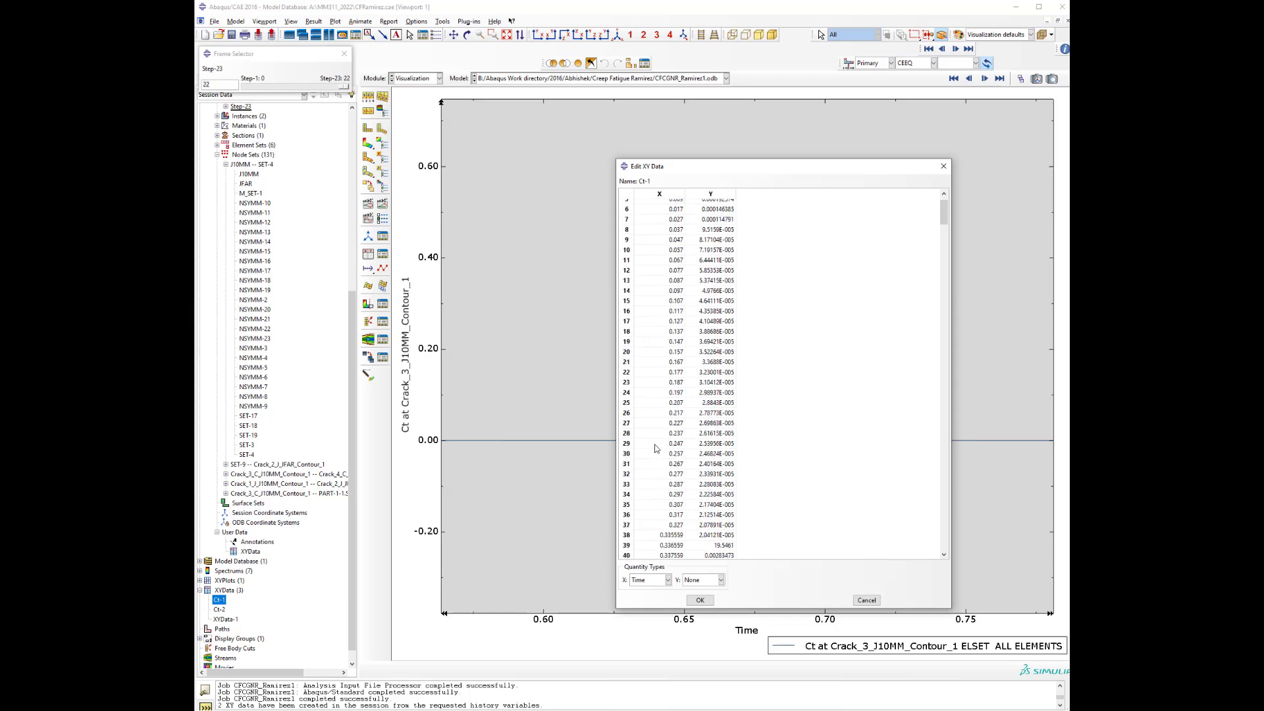
double_click(673, 431)
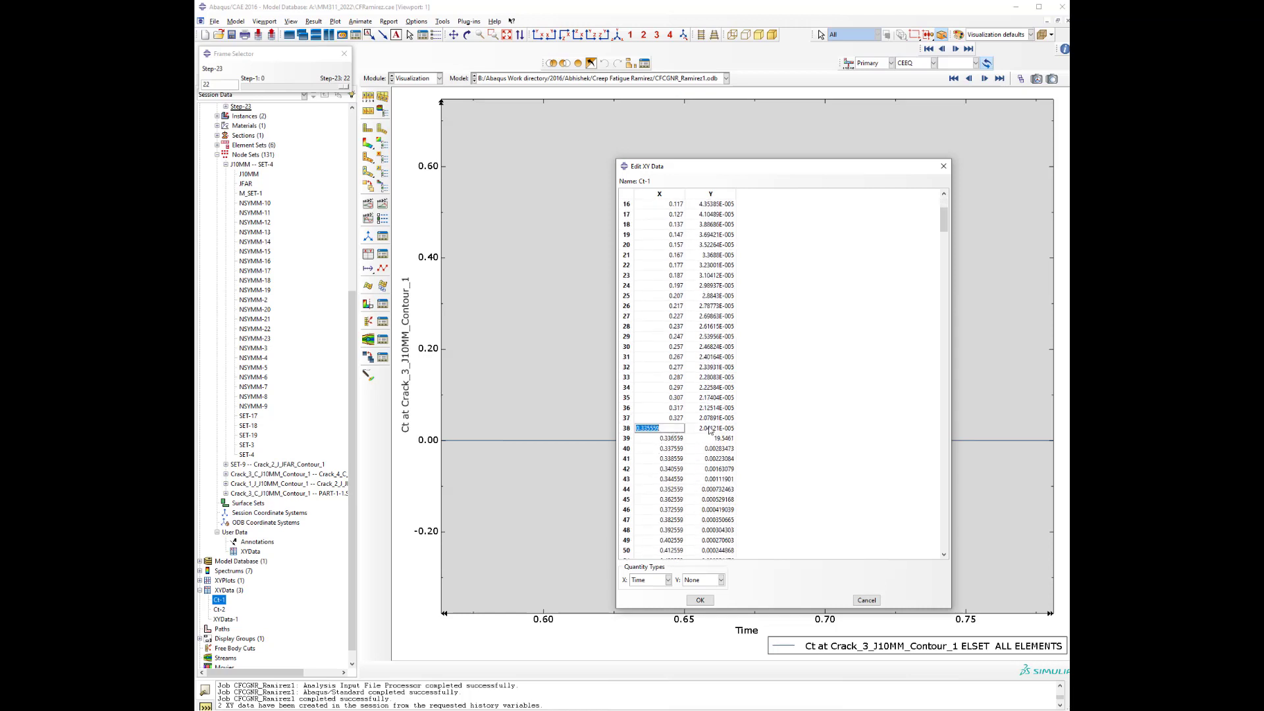
double_click(708, 429)
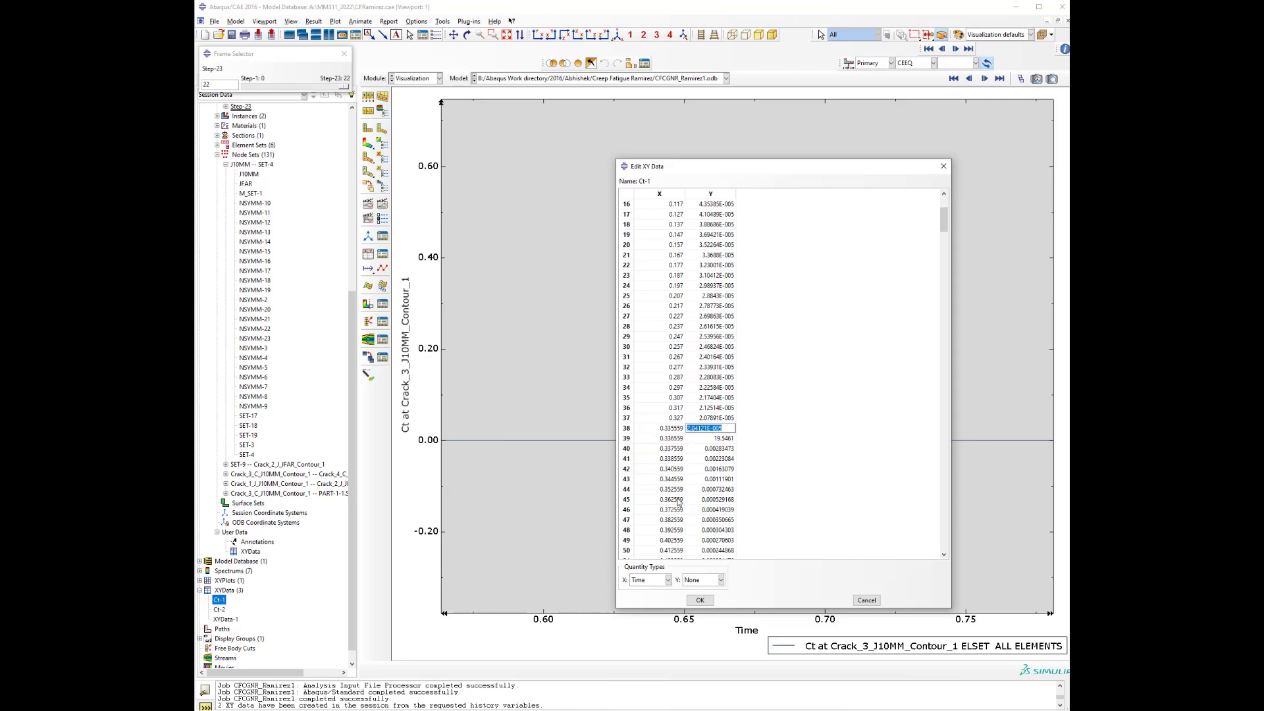
Inspect the time entry of row 60 and the time and Ct entries of row 57 in the Ct-1 data table
scroll(678, 501, "down", 2)
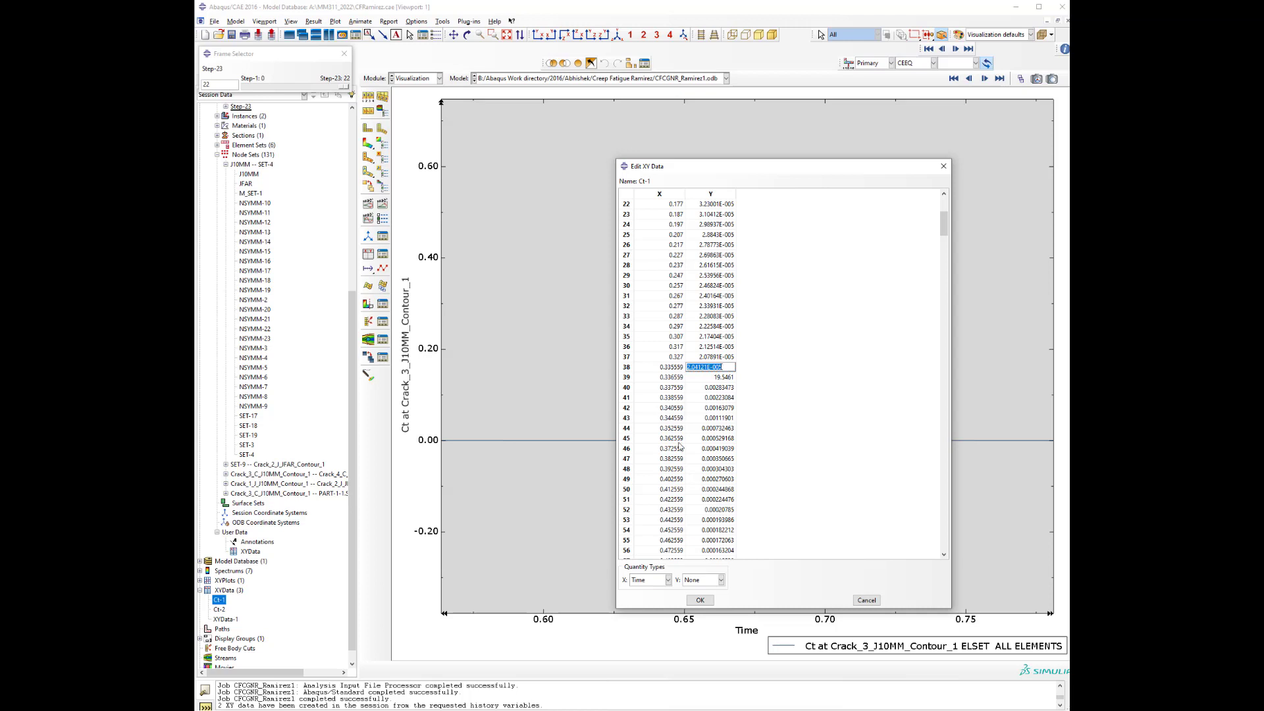
scroll(688, 490, "down", 2)
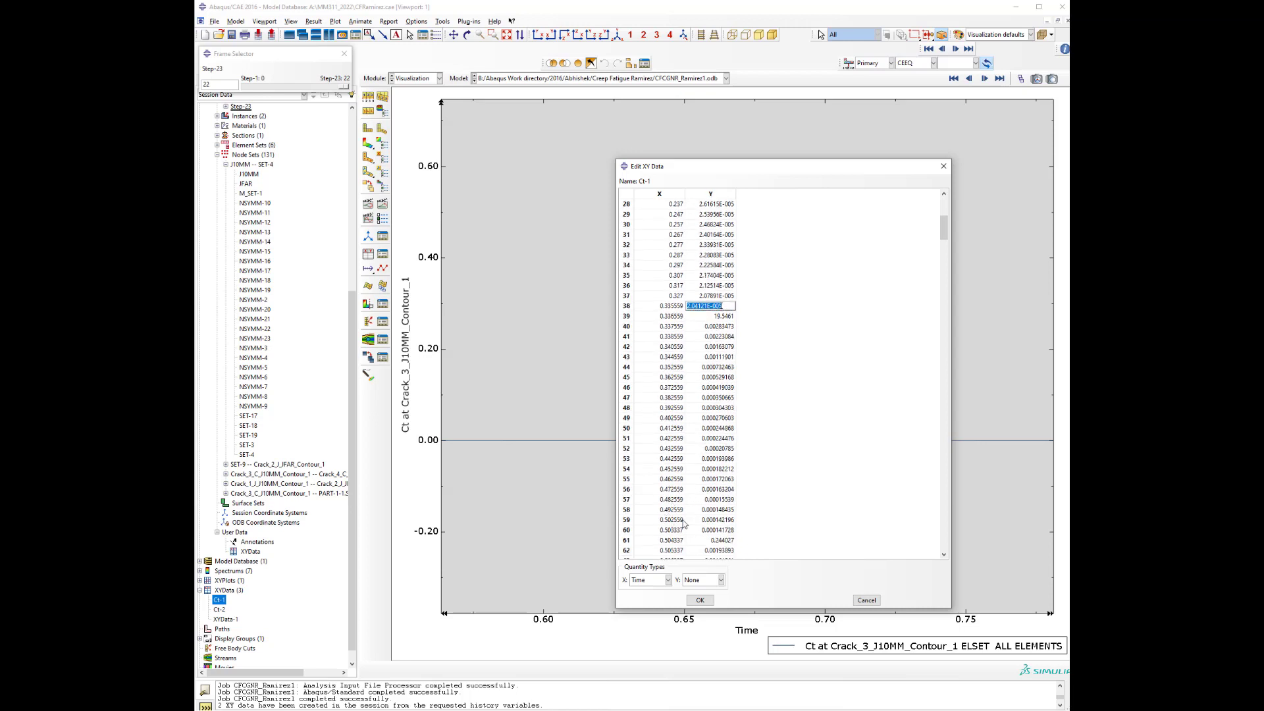
left_click(685, 520)
left_click(680, 531)
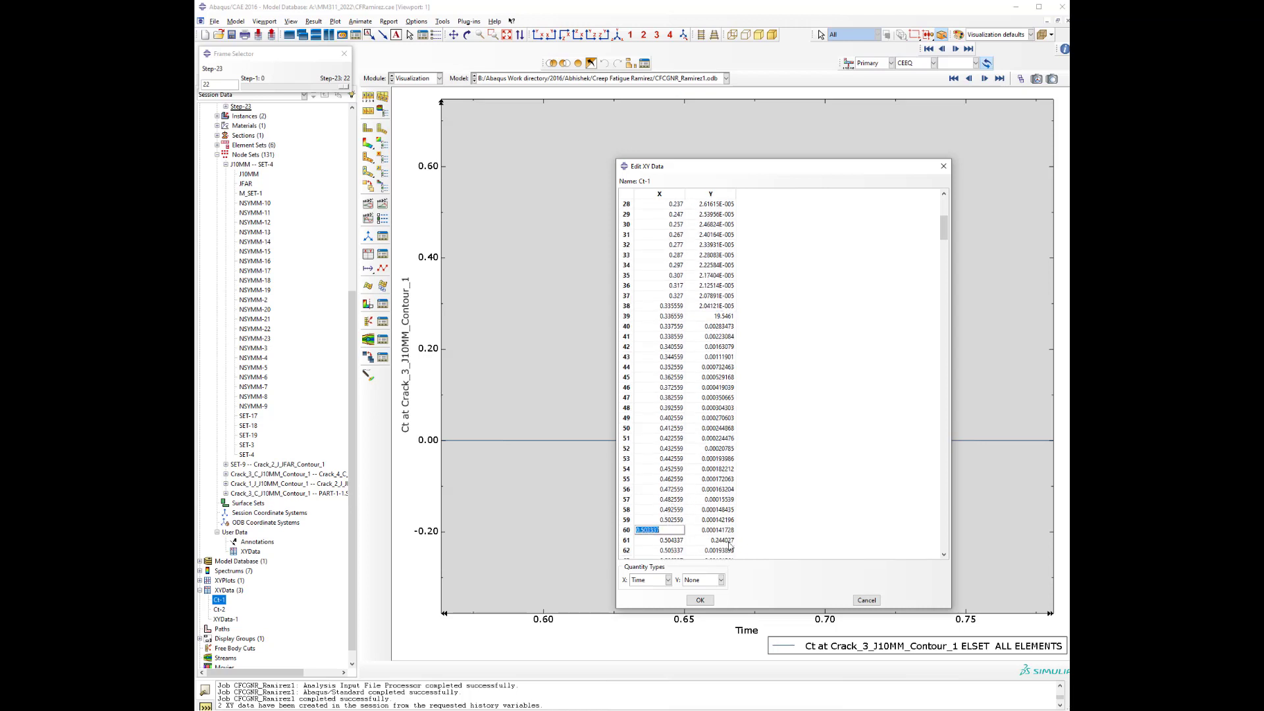
left_click(668, 500)
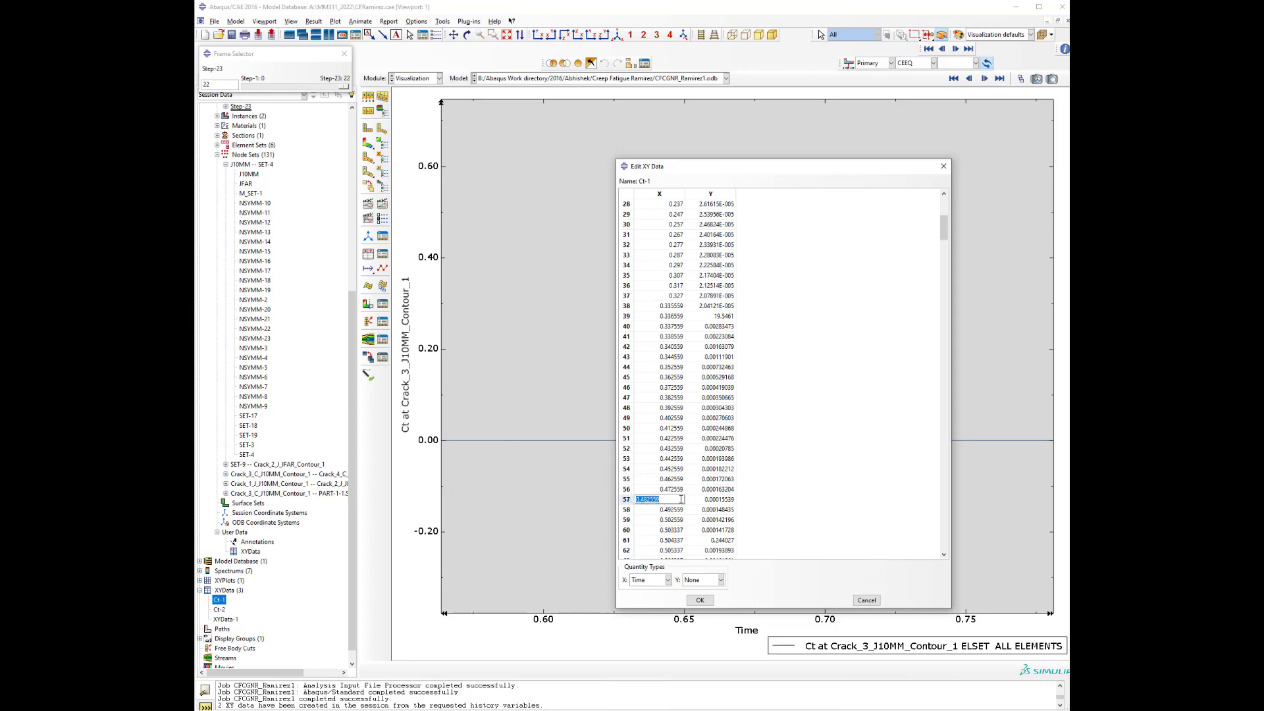
left_click(706, 500)
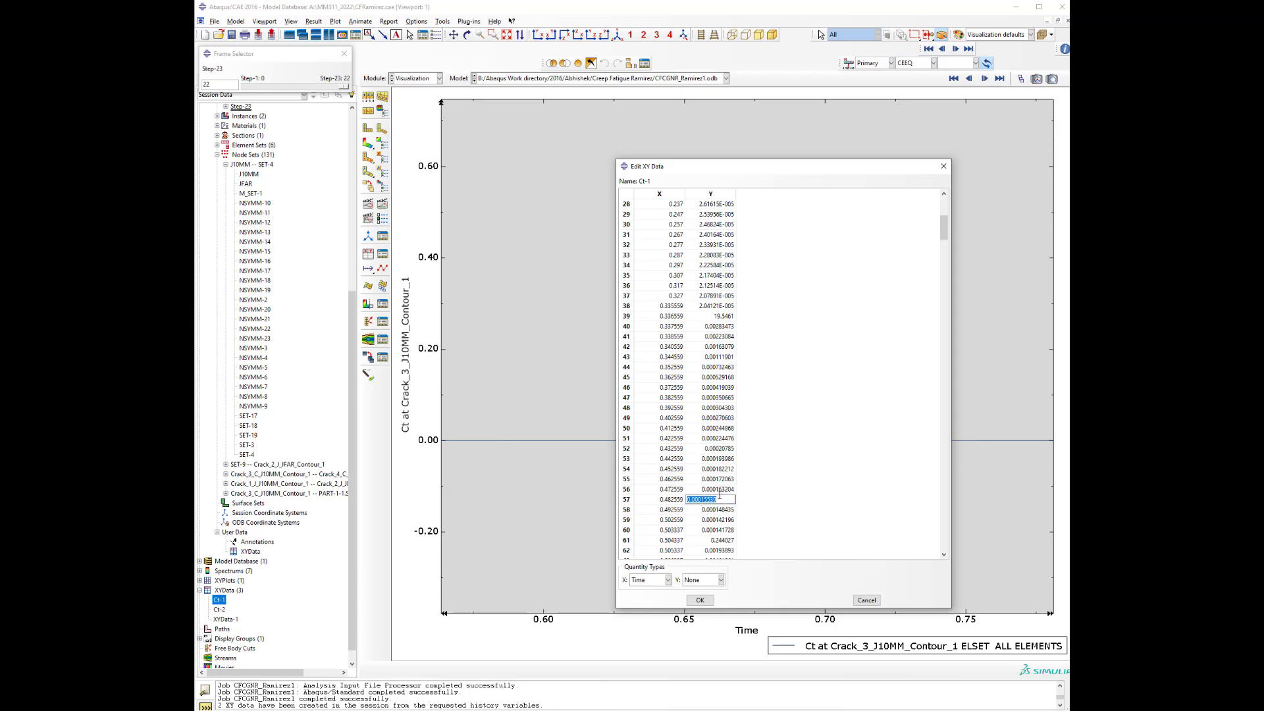
Examine the Ct-1 values around the following step transitions, including the Ct entry in row 85
scroll(787, 424, "up", 4)
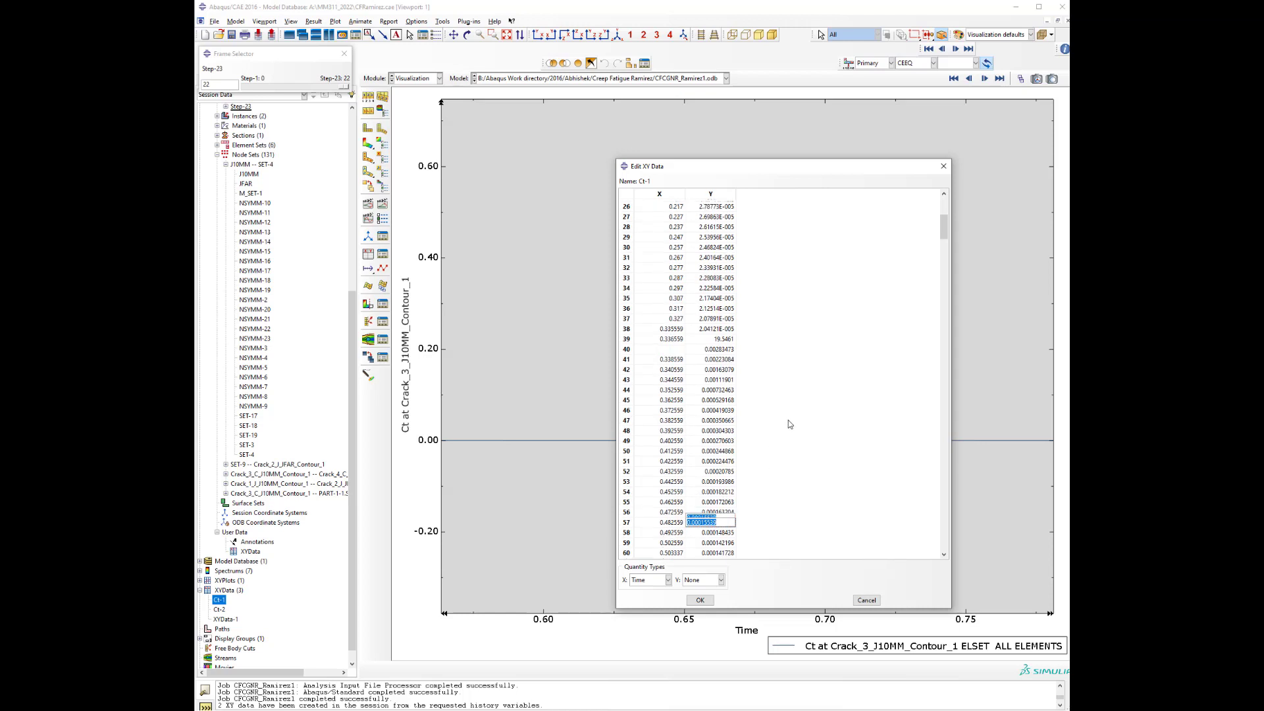
scroll(842, 462, "down", 6)
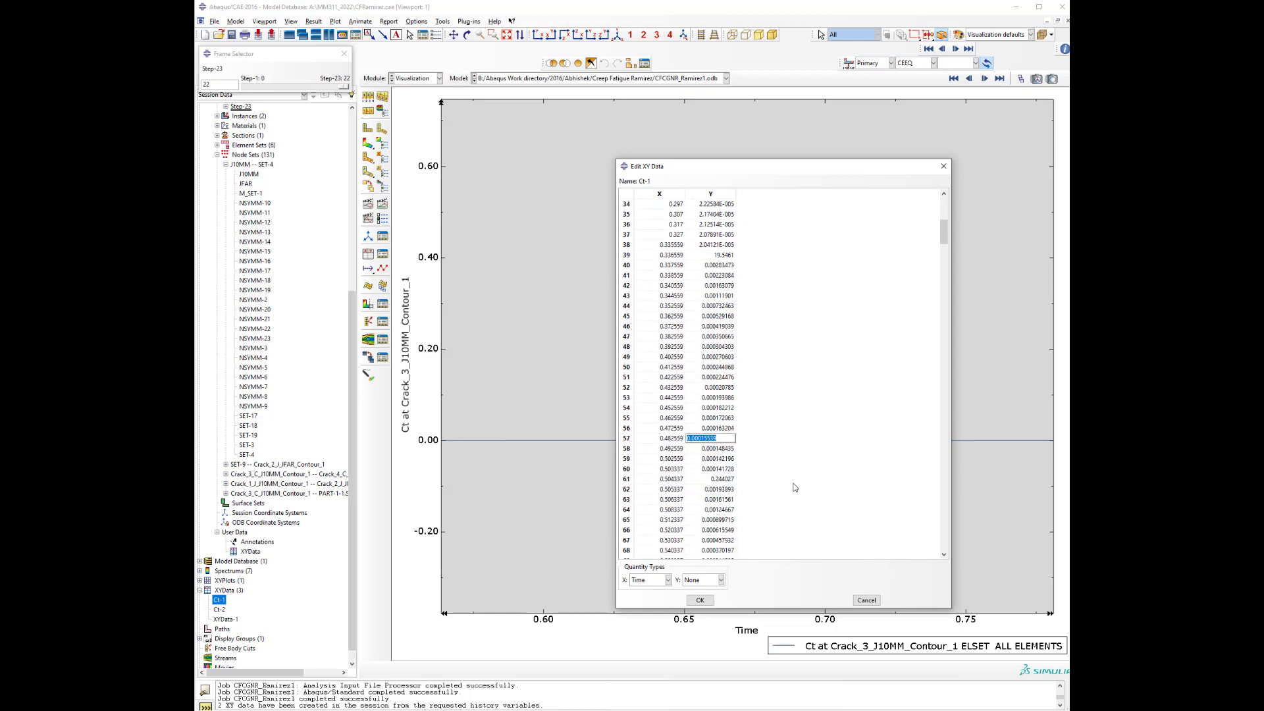
scroll(727, 439, "down", 10)
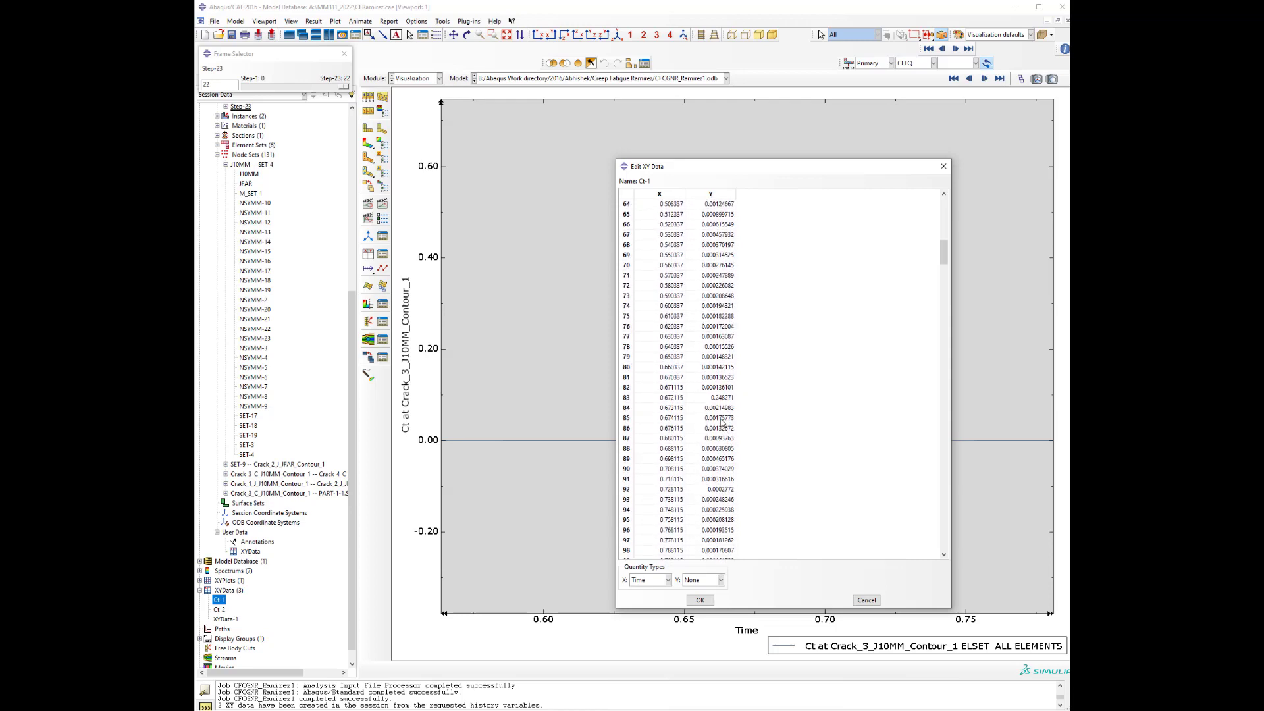
left_click(722, 419)
scroll(734, 482, "down", 7)
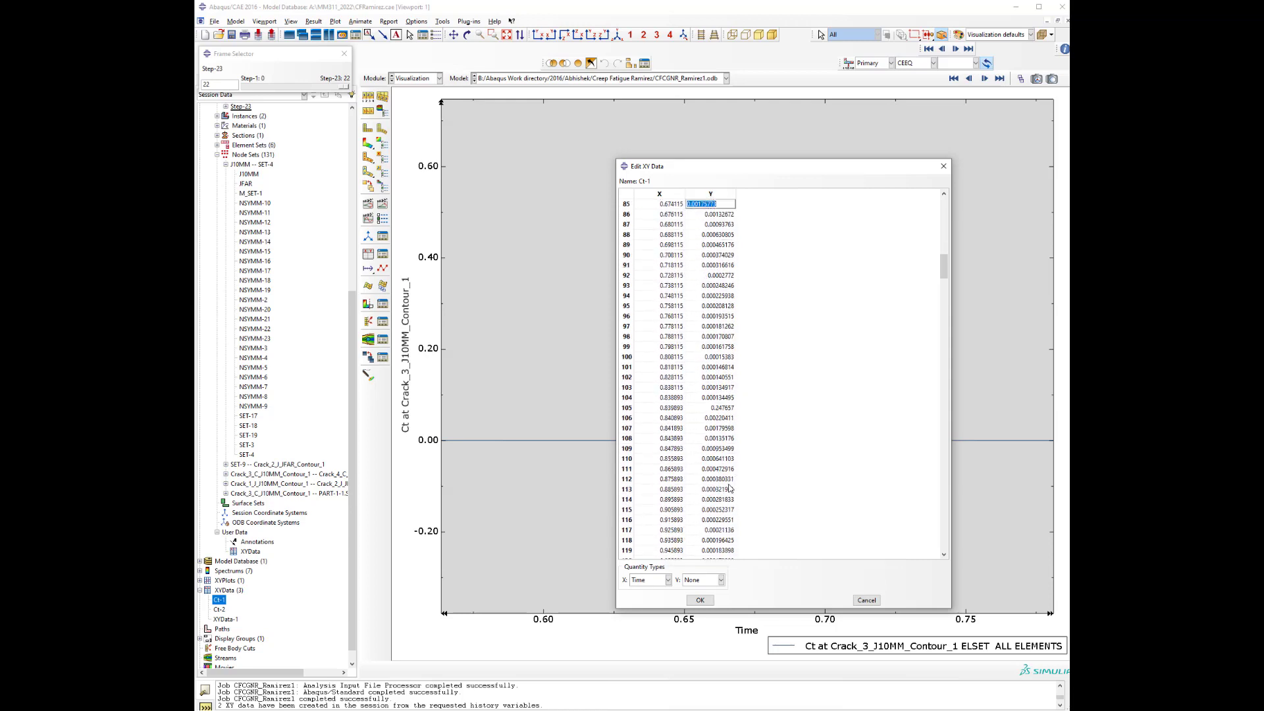
scroll(729, 488, "down", 5)
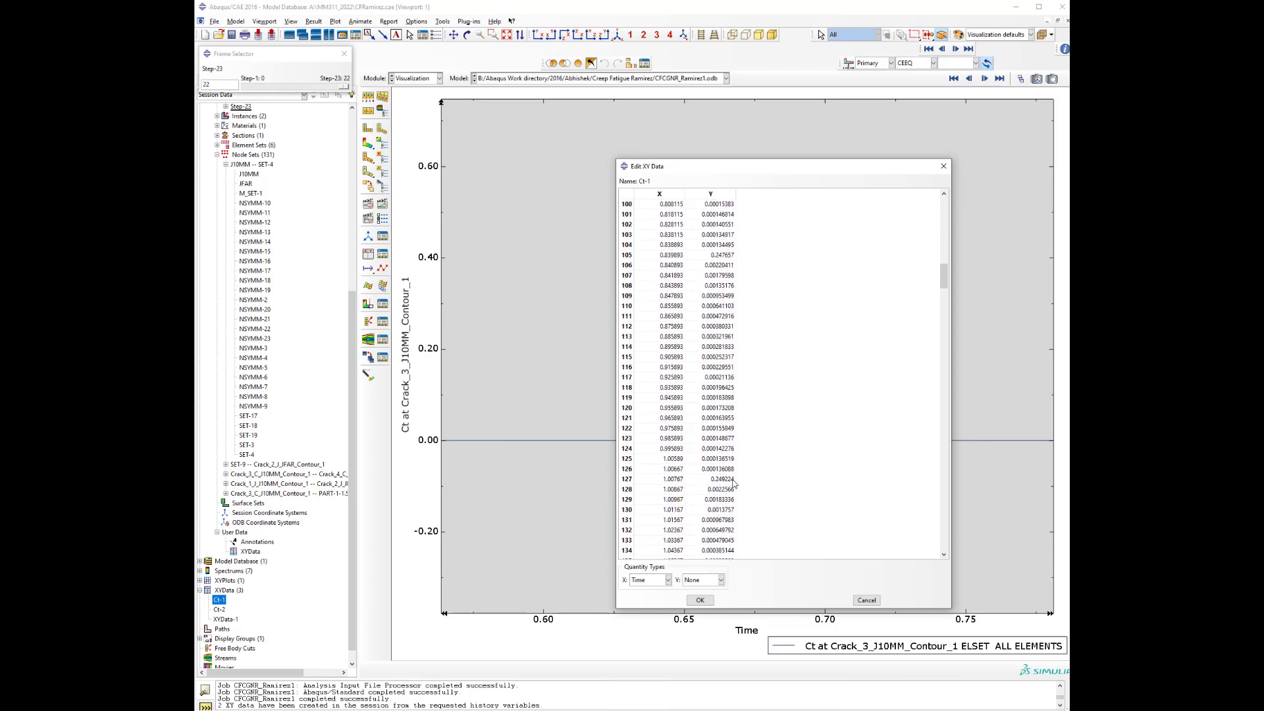
Inspect the Ct entries in rows 127 and 170 and the values through row 200, and close the Ct-1 data table
left_click(732, 480)
scroll(757, 480, "down", 5)
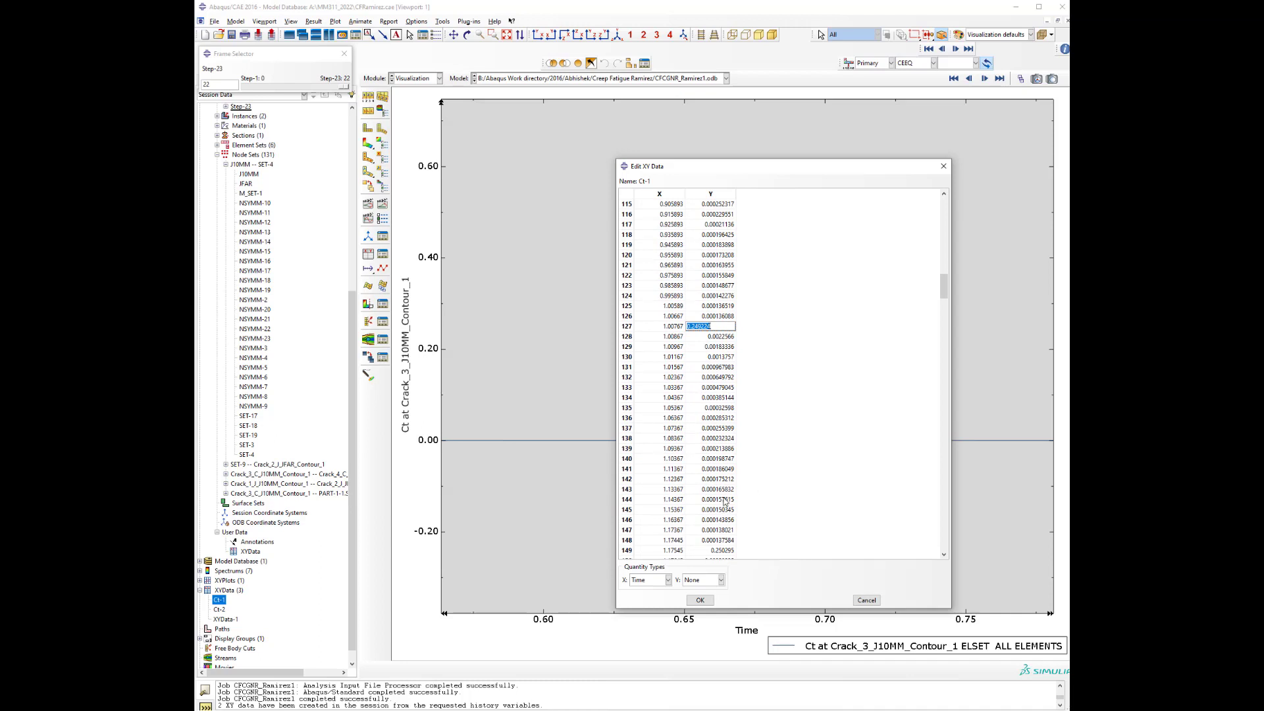
scroll(724, 502, "down", 7)
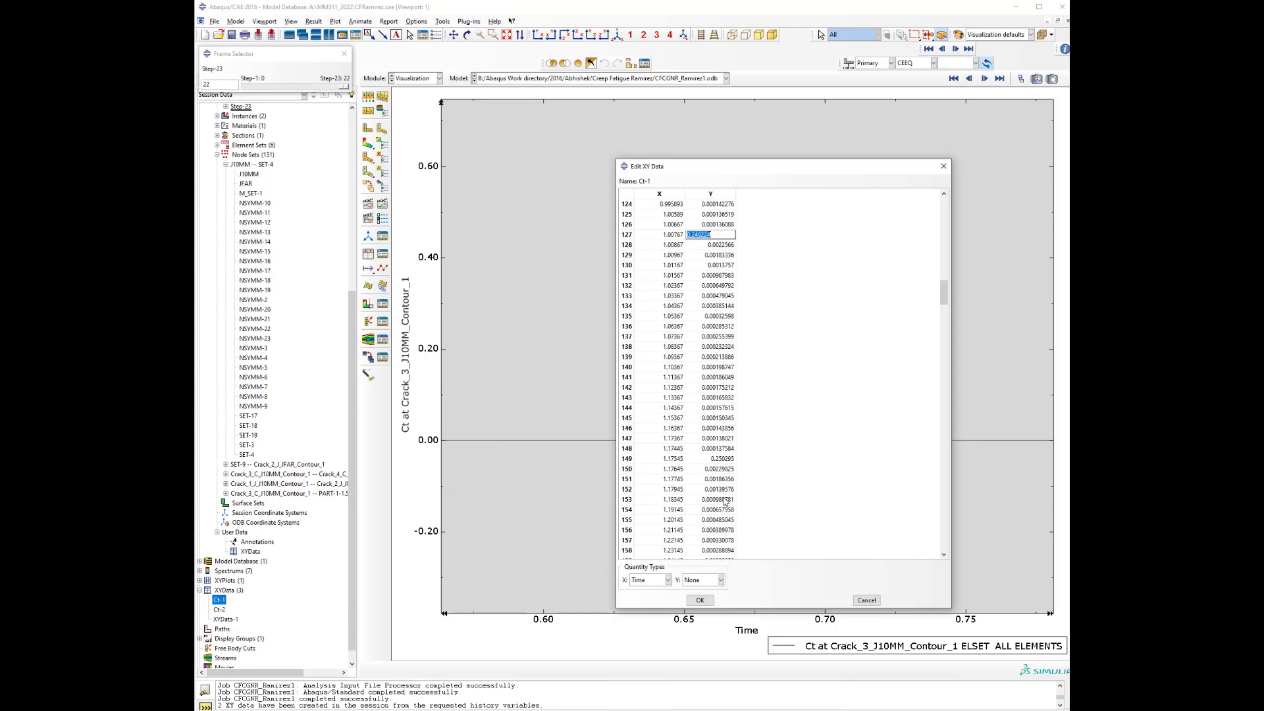
scroll(724, 502, "down", 1)
double_click(719, 519)
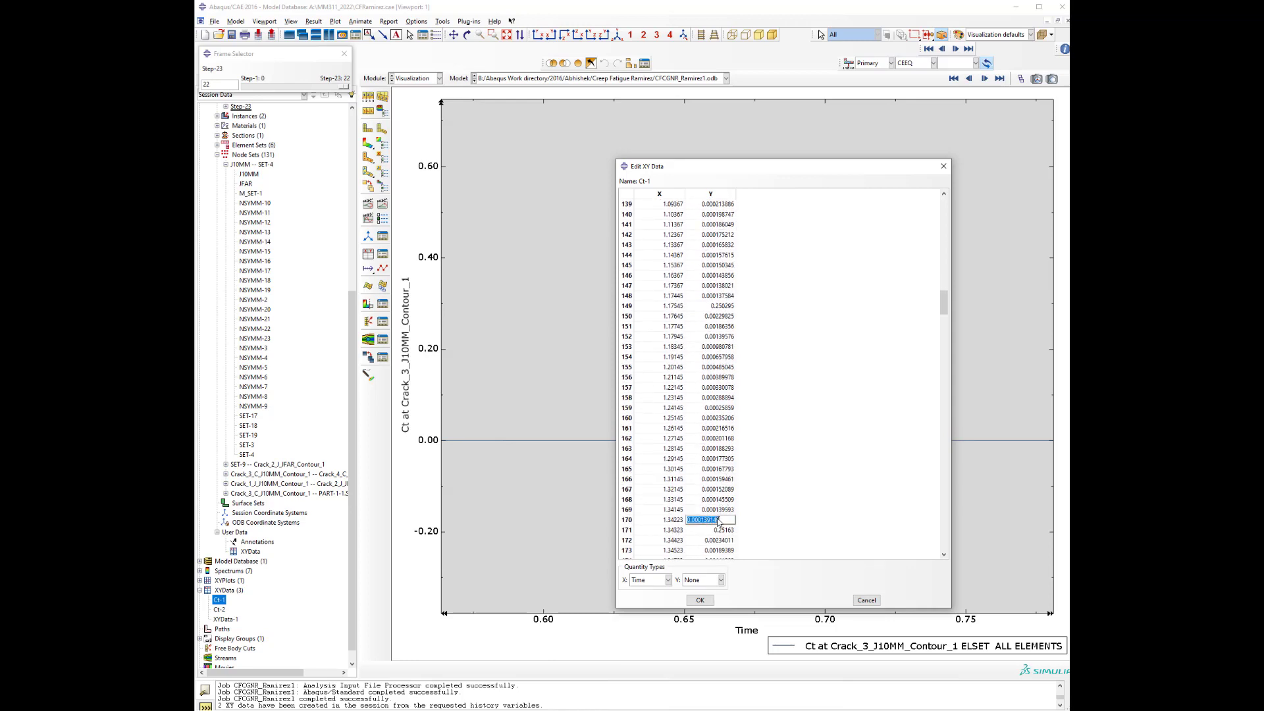
scroll(718, 522, "down", 2)
scroll(720, 520, "down", 7)
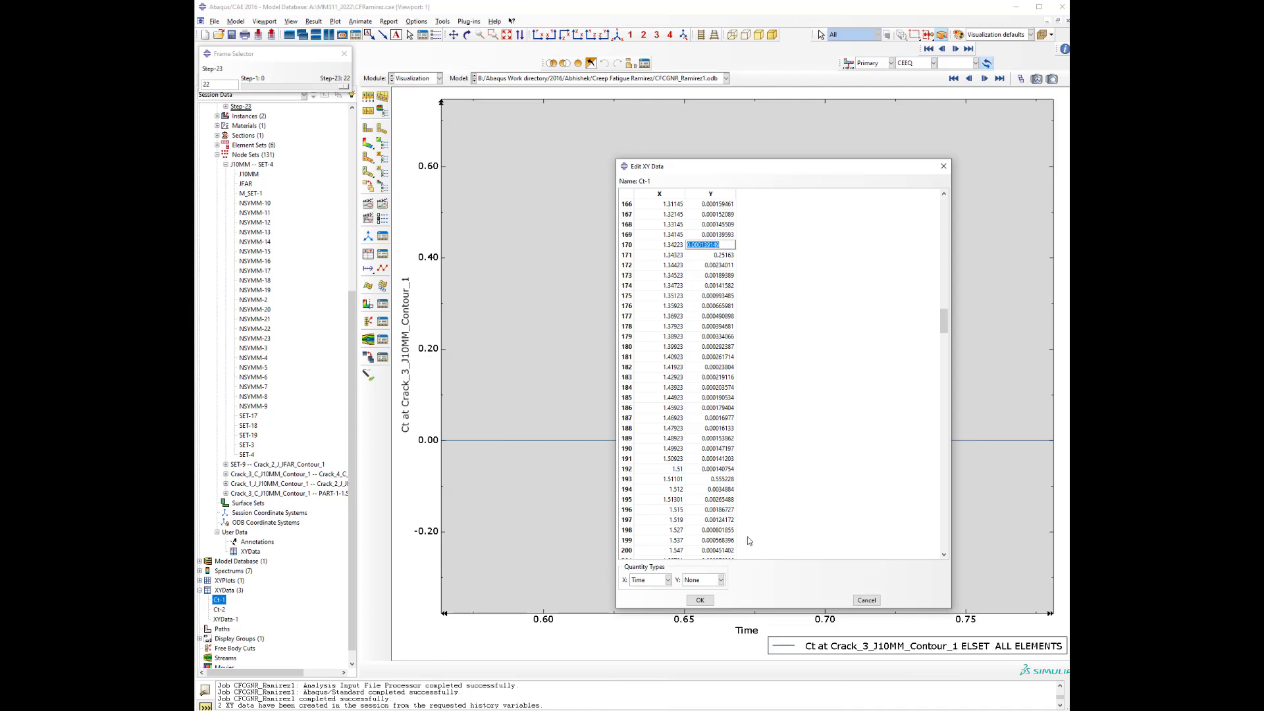
left_click(699, 600)
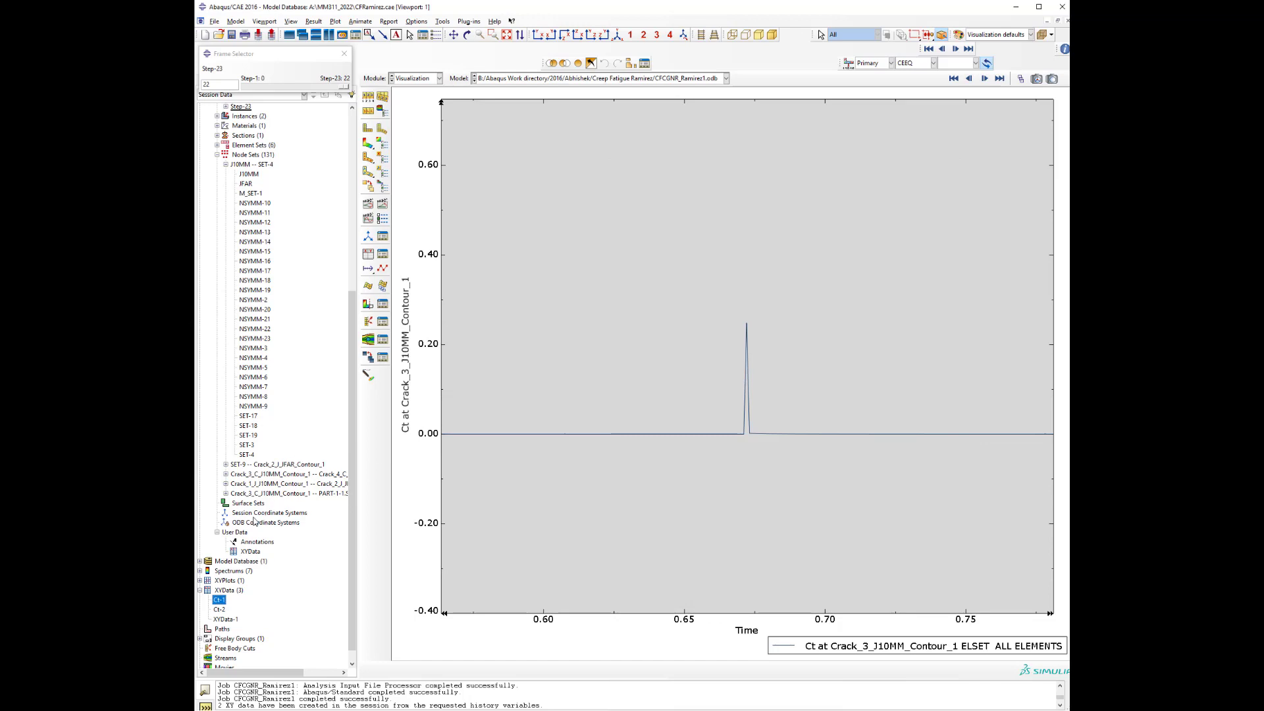
Plot the ODB history output of the J-integrals at Crack_1_J10MM_Contour_1 and Crack_2_JFAR_Contour_1 together
left_click(367, 262)
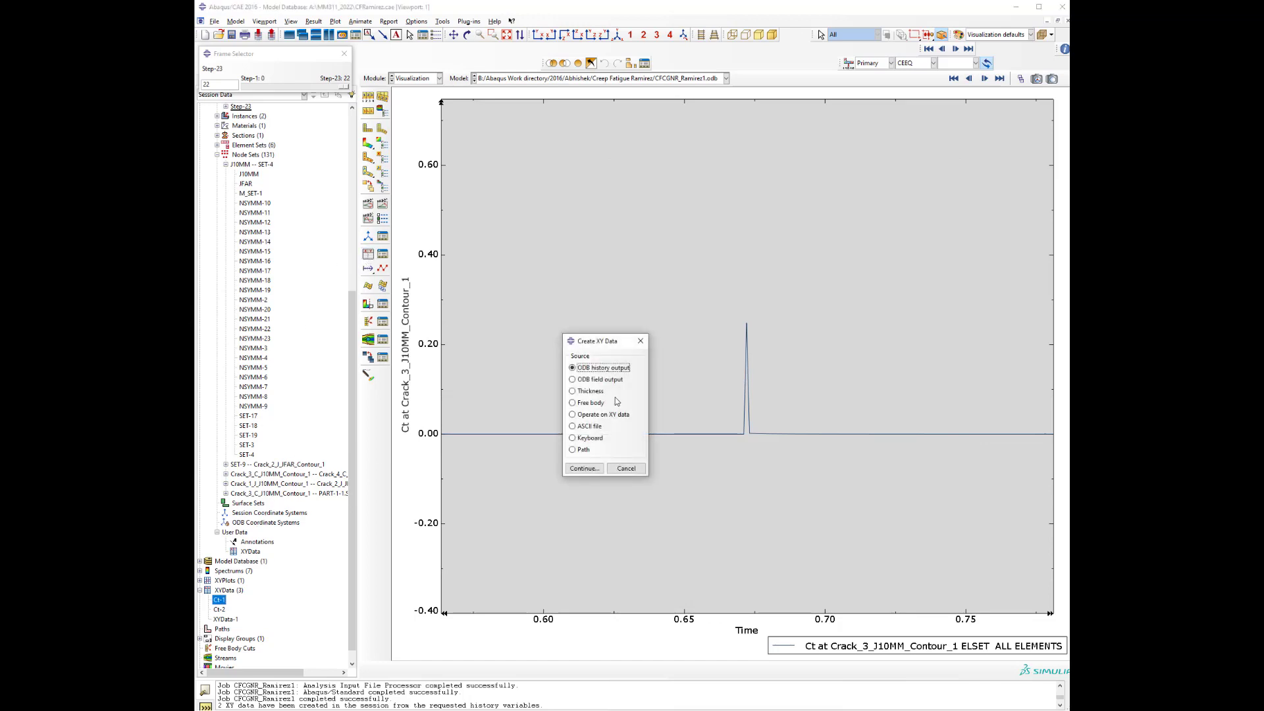
left_click(584, 468)
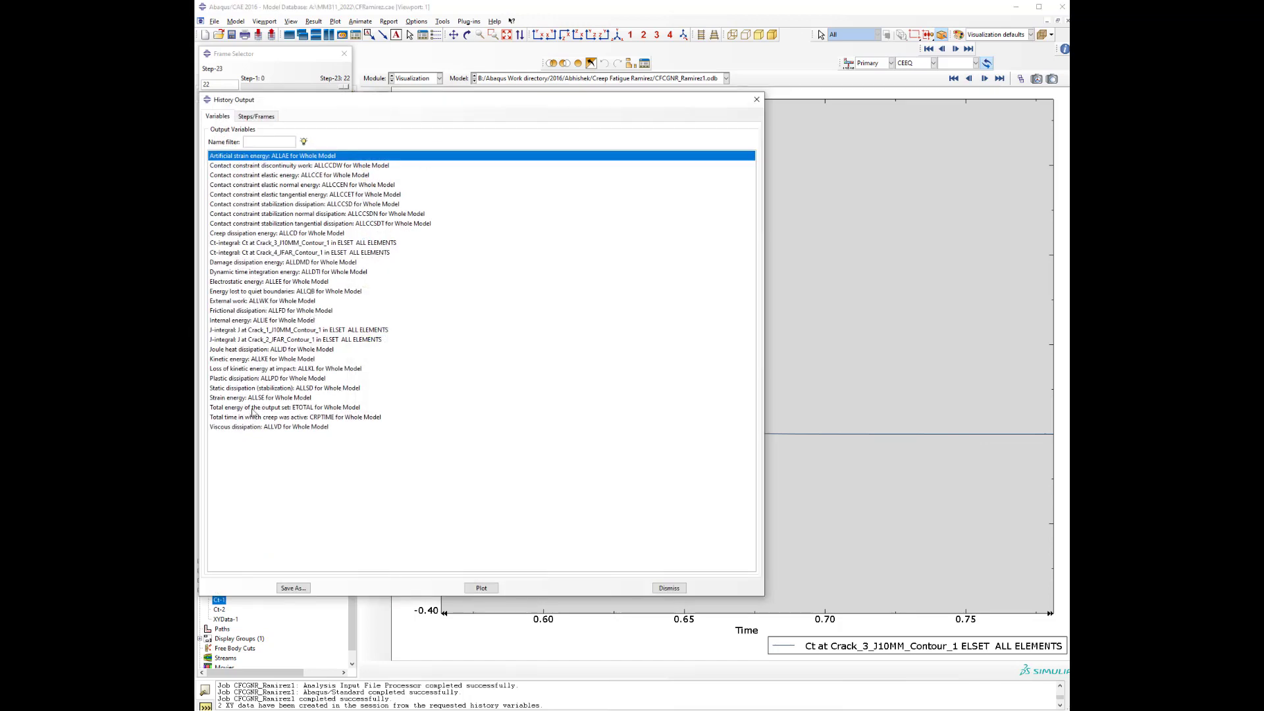
left_click(246, 331)
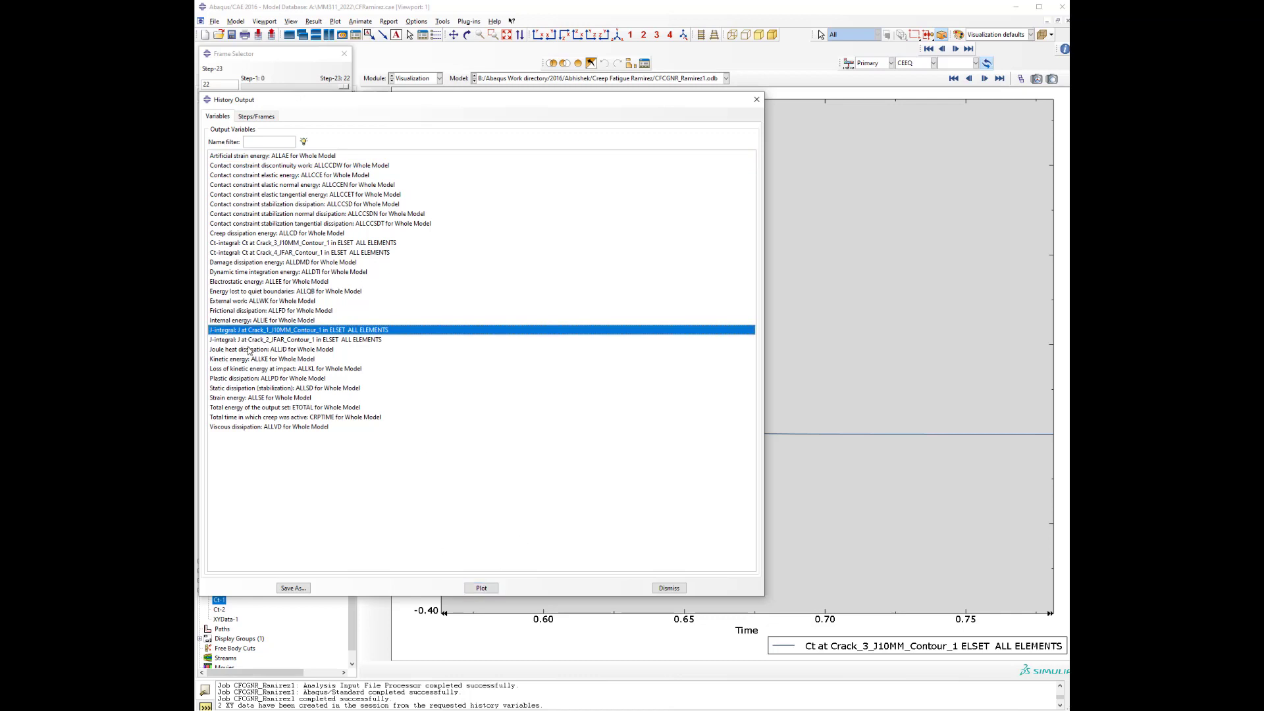
left_click(263, 340, "ctrl")
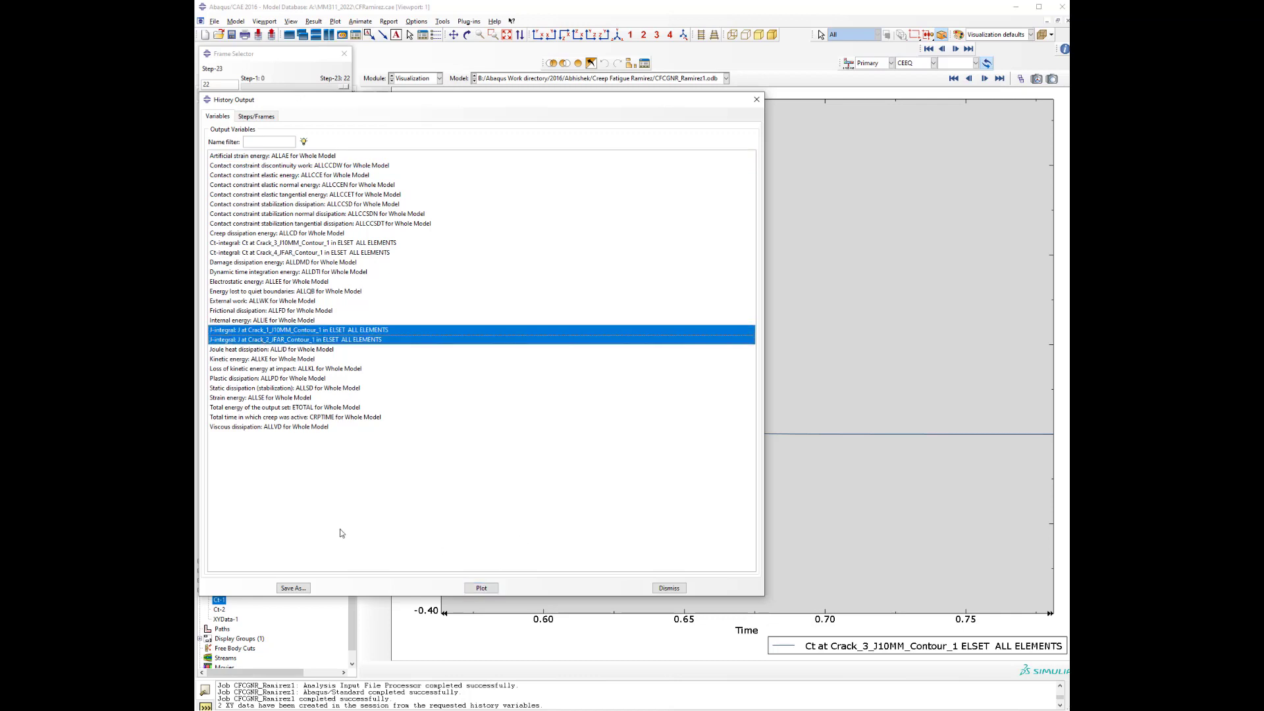
left_click(482, 587)
left_click(668, 588)
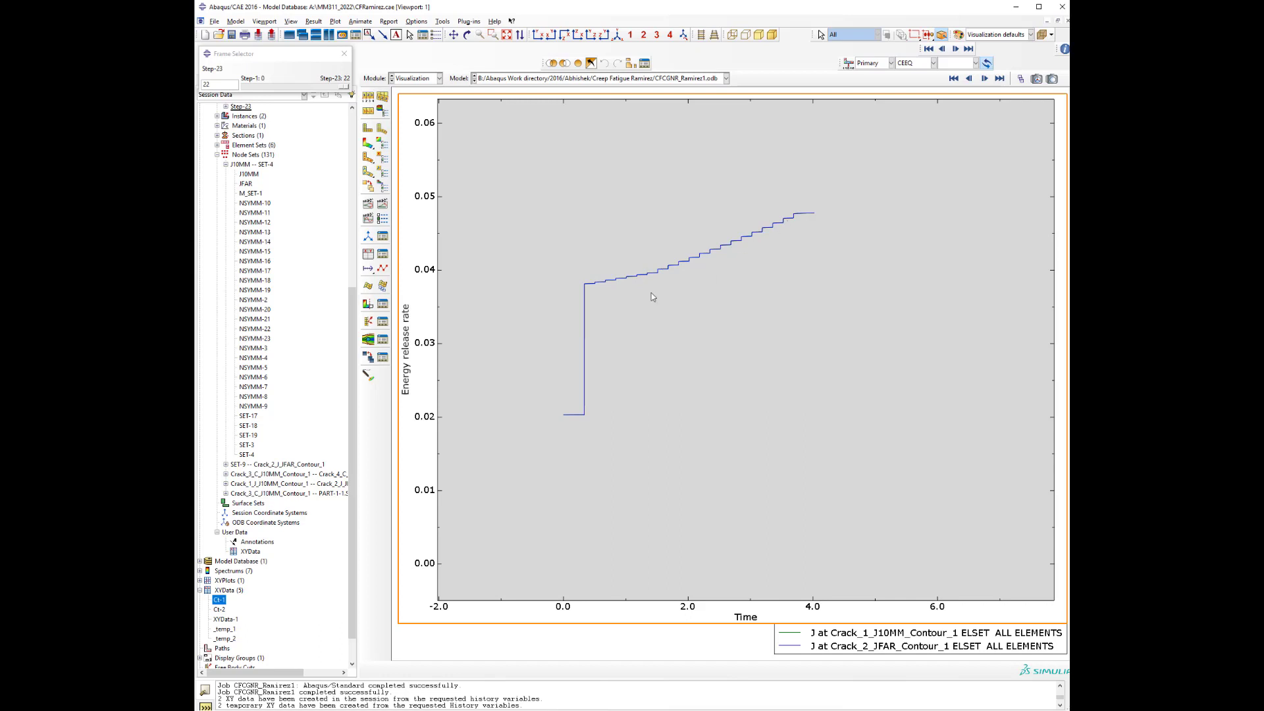
Compare the J10MM and JFAR energy release rate curves closely at the jump near time 2.685
scroll(707, 227, "down", 2)
scroll(707, 225, "down", 1)
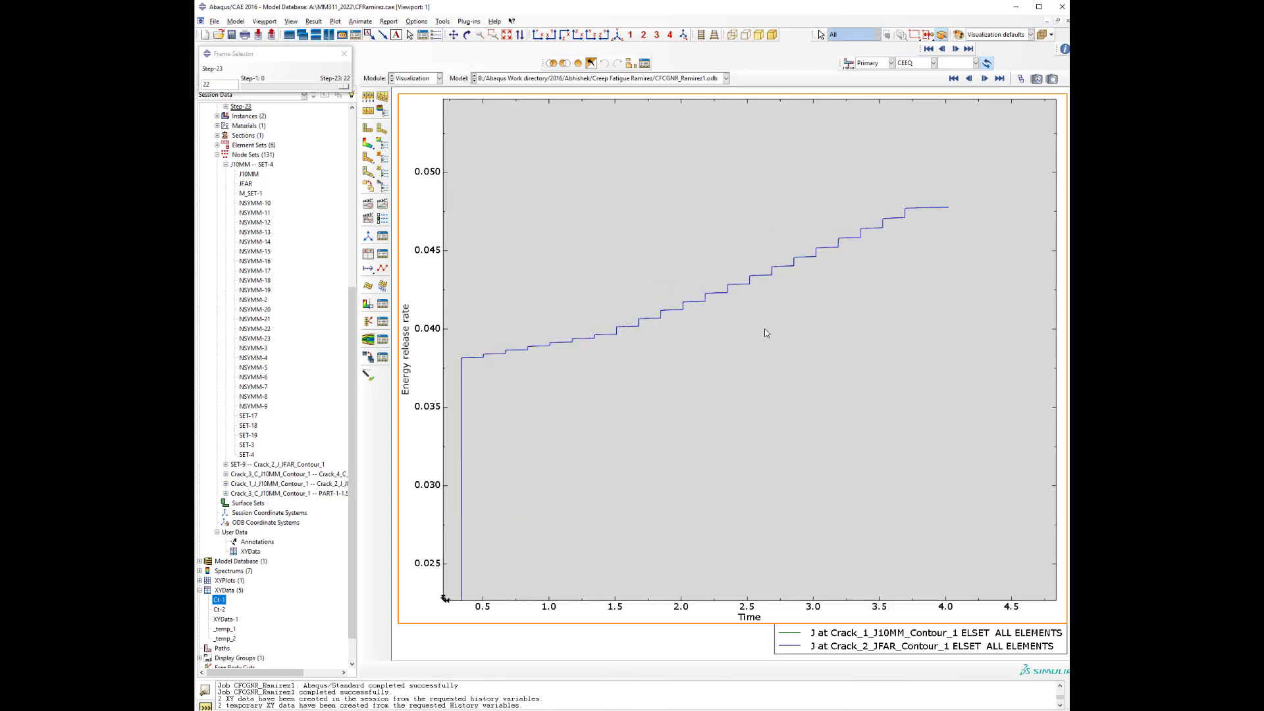
scroll(796, 276, "down", 3)
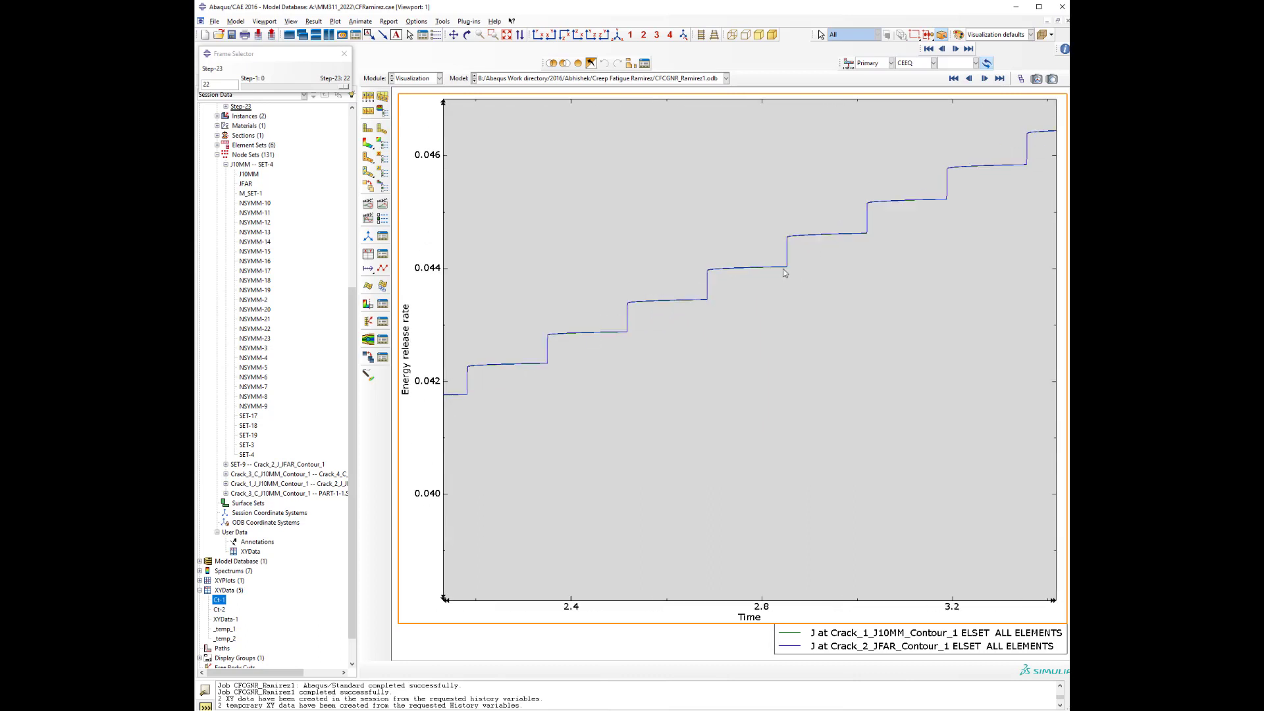
scroll(720, 272, "down", 2)
scroll(703, 276, "up", 10)
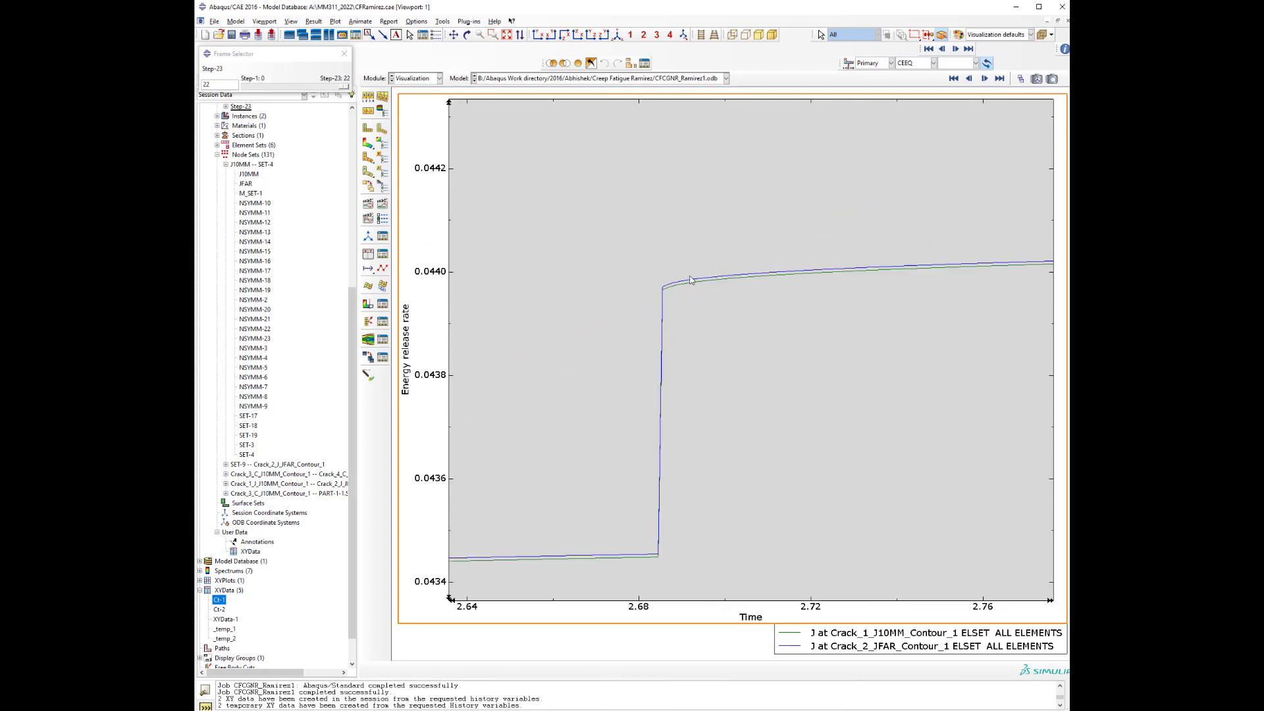
scroll(629, 327, "up", 6)
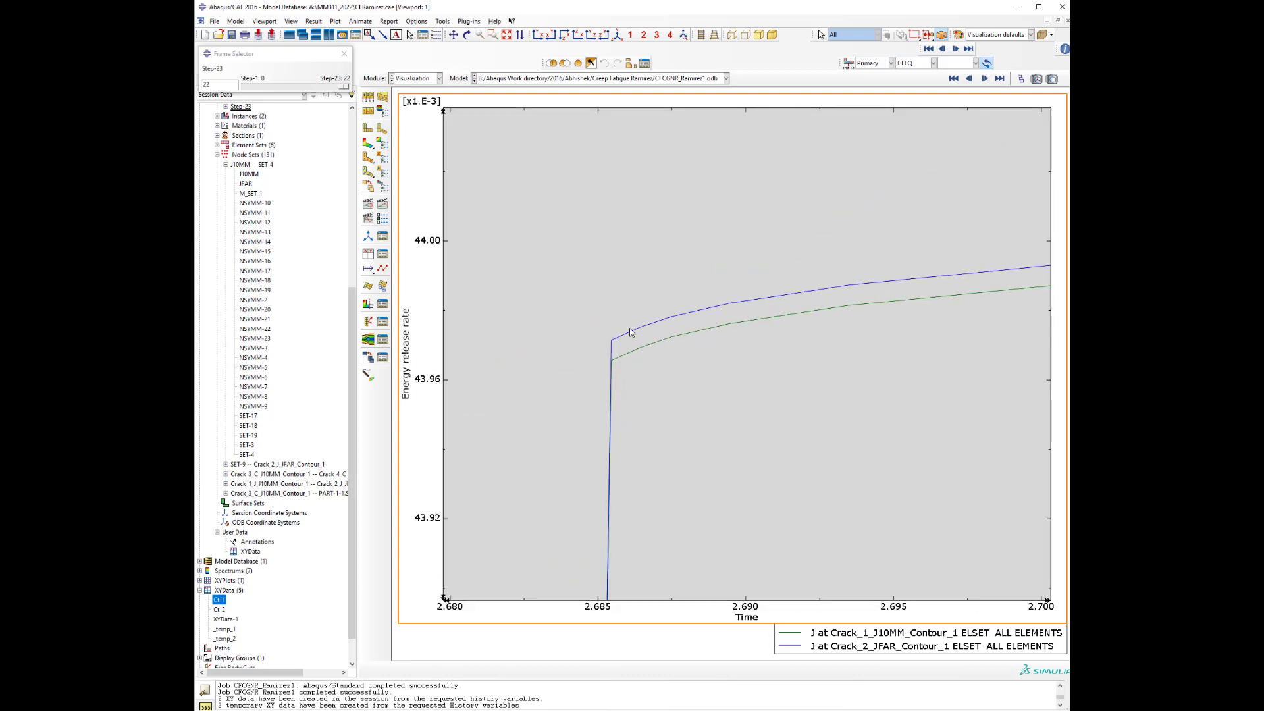
Examine how the J-integral curves evolve within and between the successive steps over the full time history
scroll(519, 275, "down", 12)
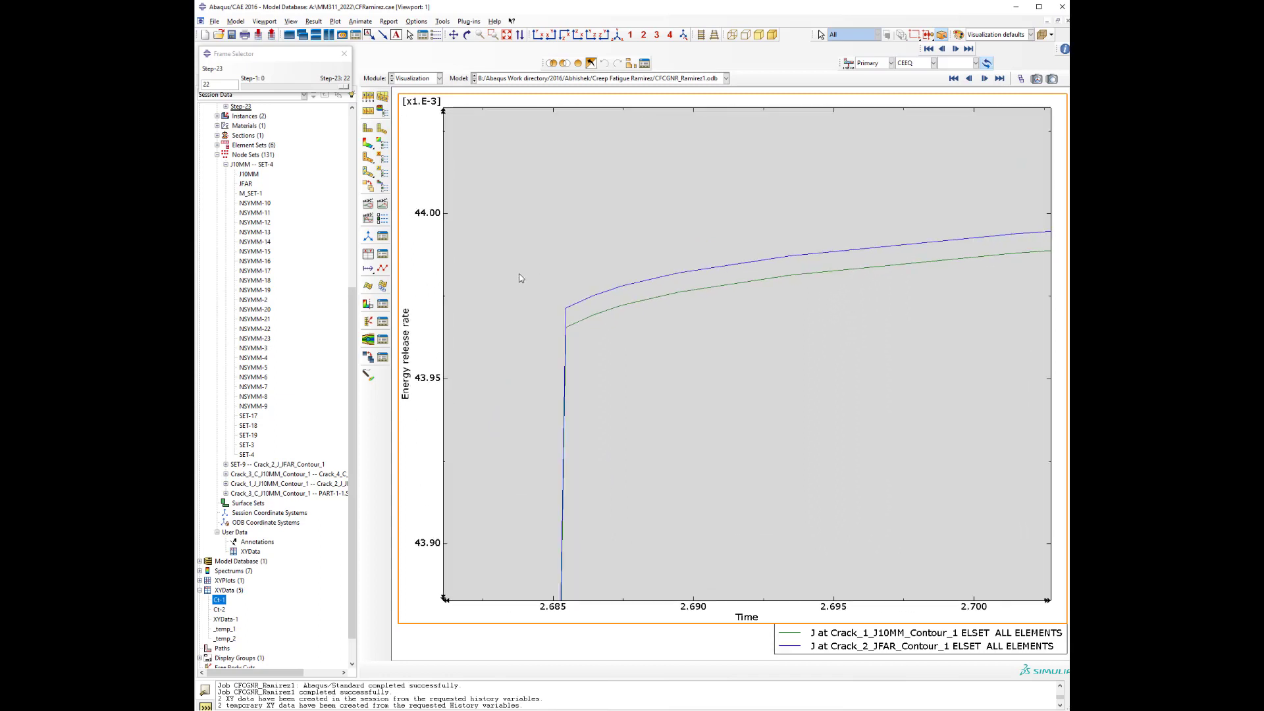
scroll(518, 274, "down", 3)
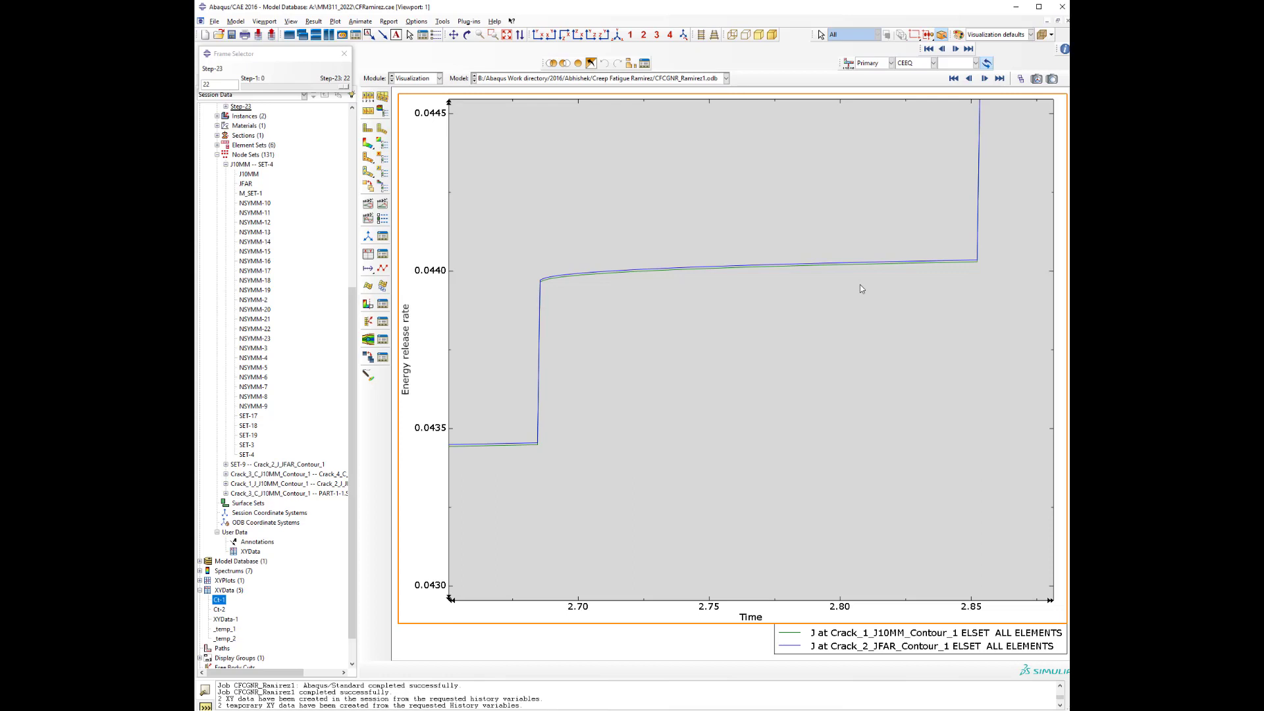
scroll(860, 285, "down", 5)
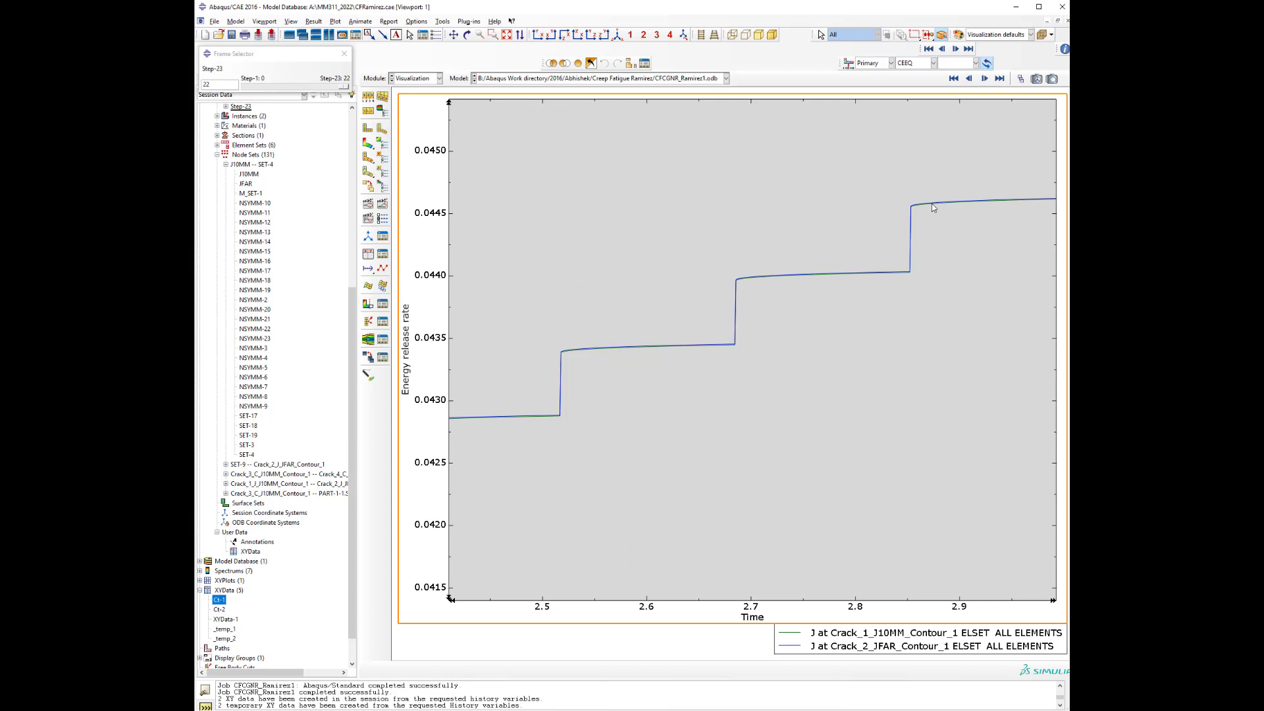
scroll(739, 441, "down", 8)
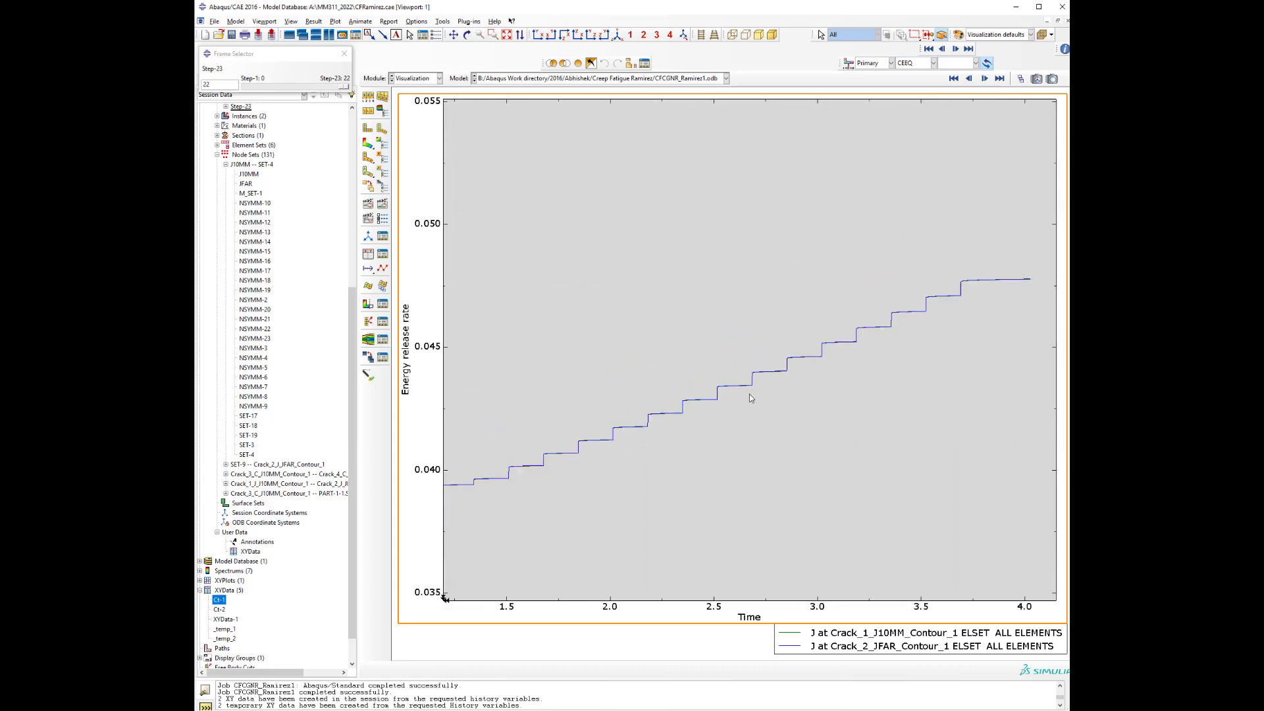
scroll(746, 401, "down", 1)
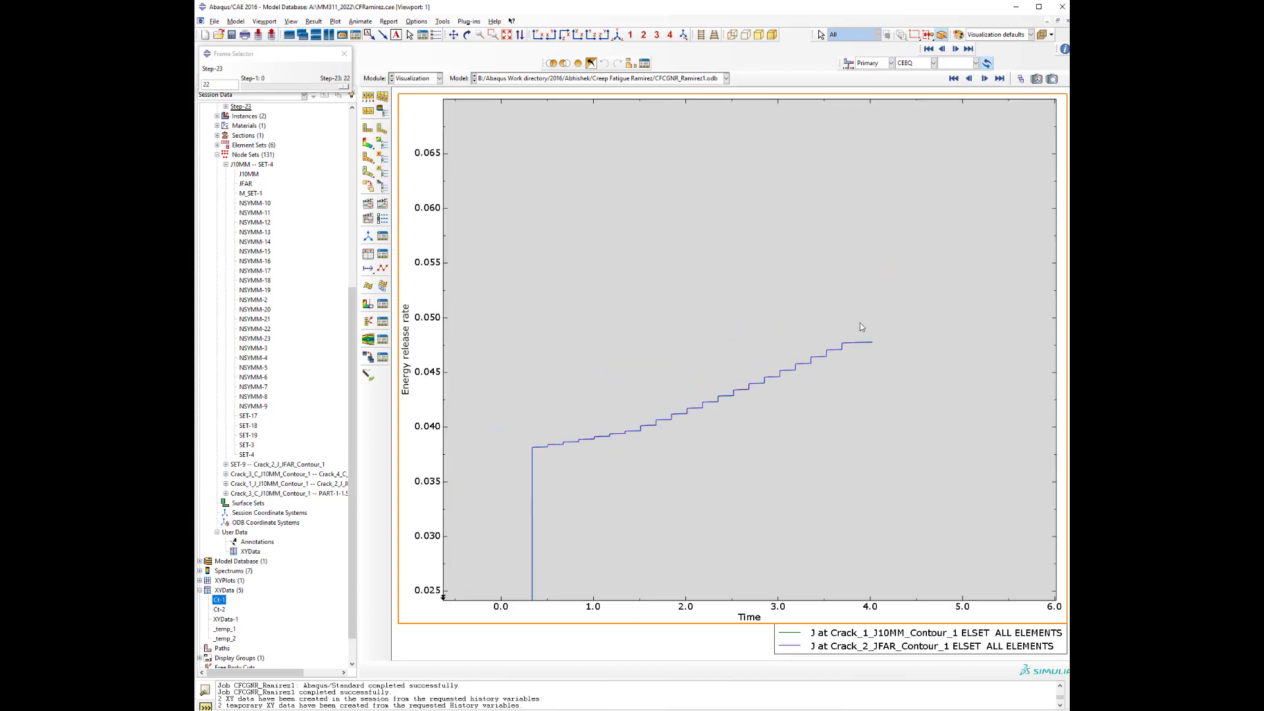
left_click(770, 380)
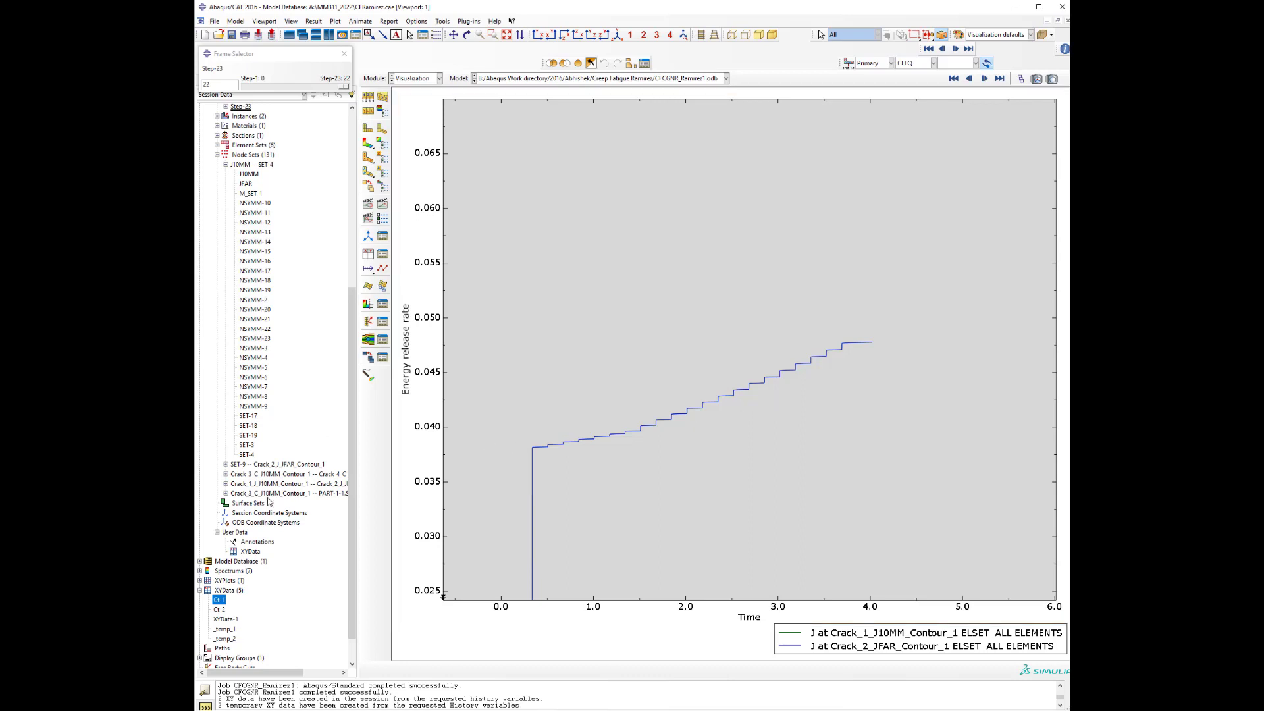
scroll(230, 471, "up", 5)
scroll(230, 472, "up", 1)
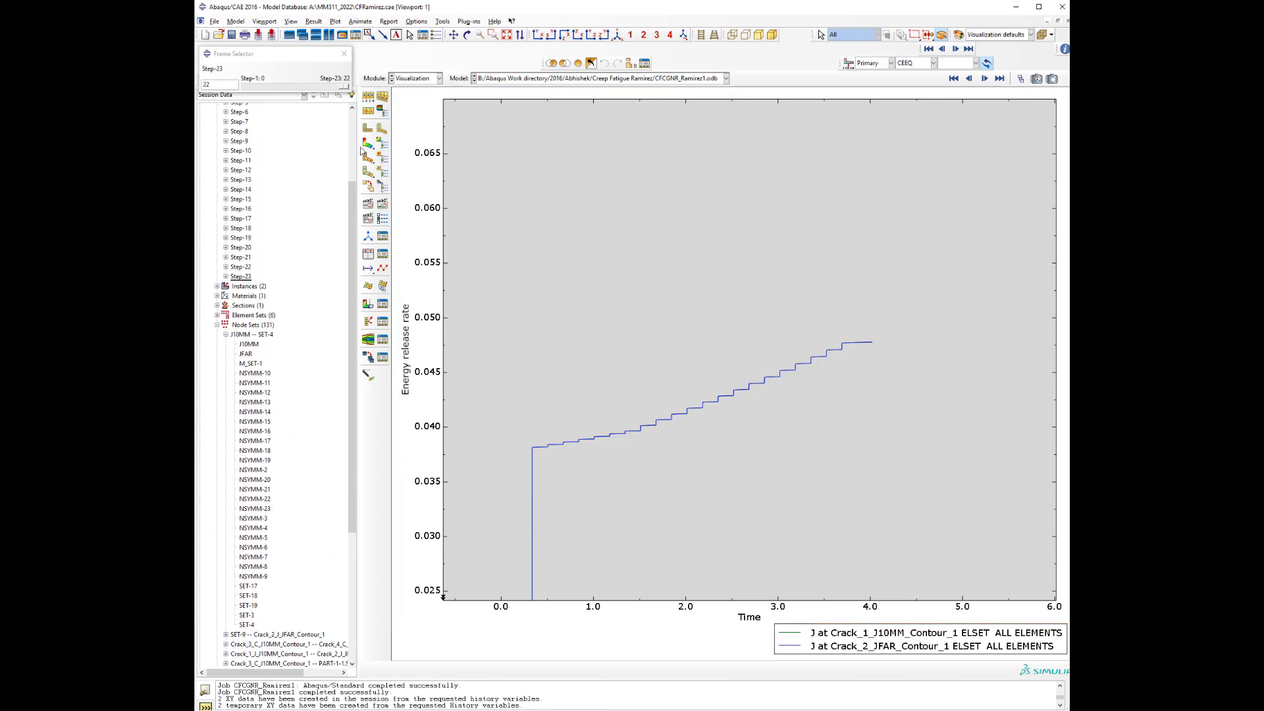